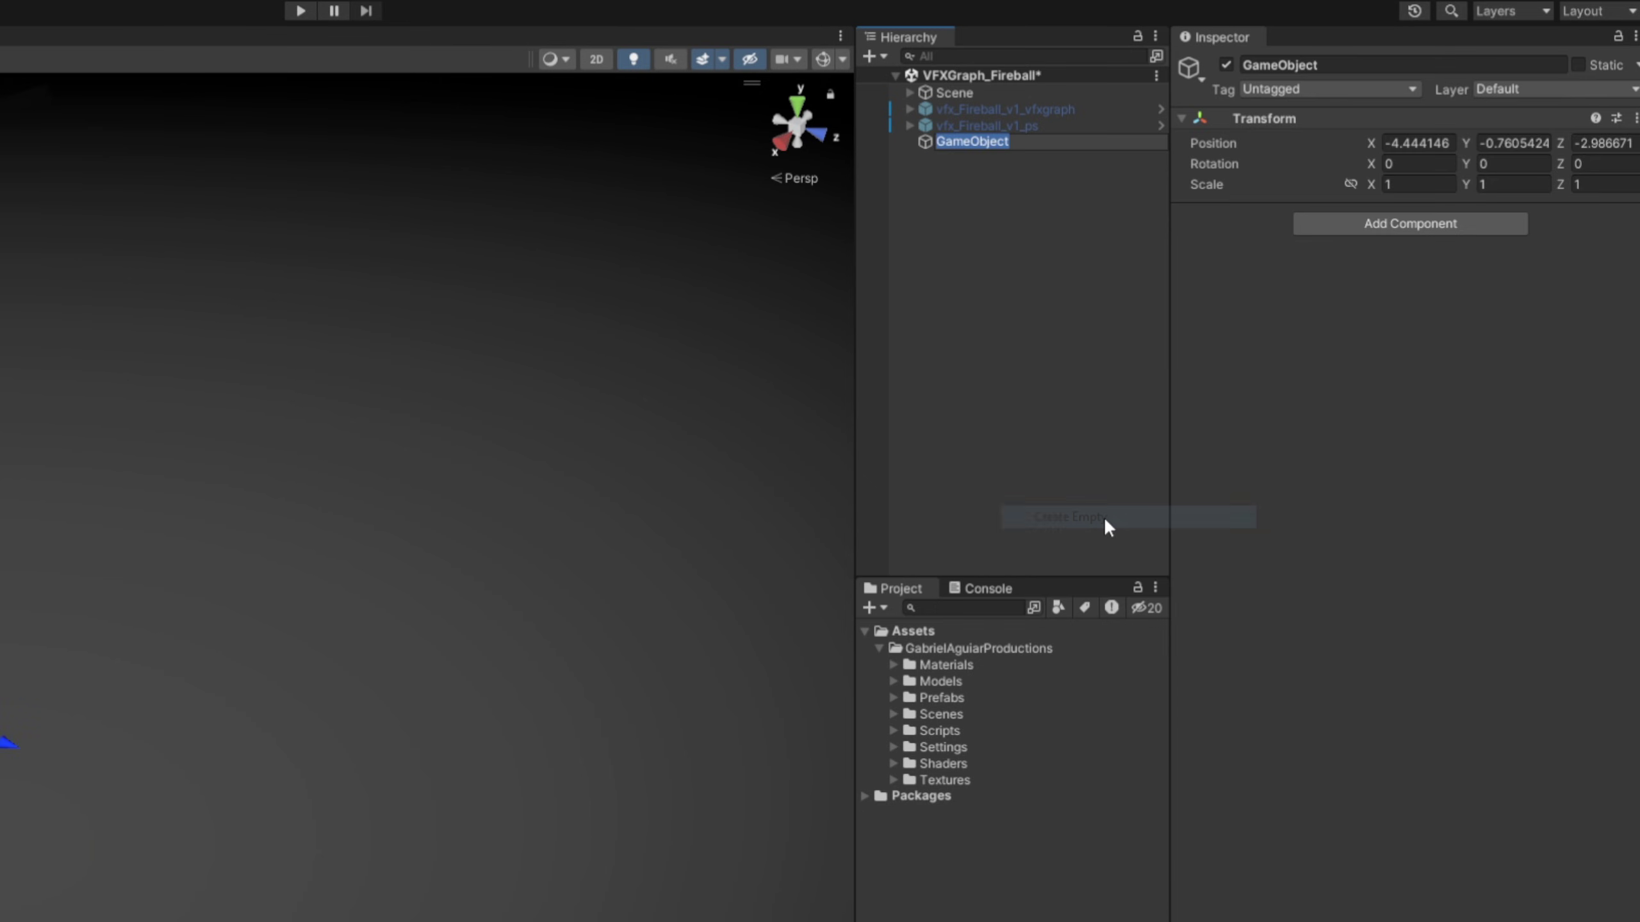
Name the new empty object vfx_Fireball_tut_ps and reset its transform
{"action": "type", "text": "vfx_Fireball_tut_"}
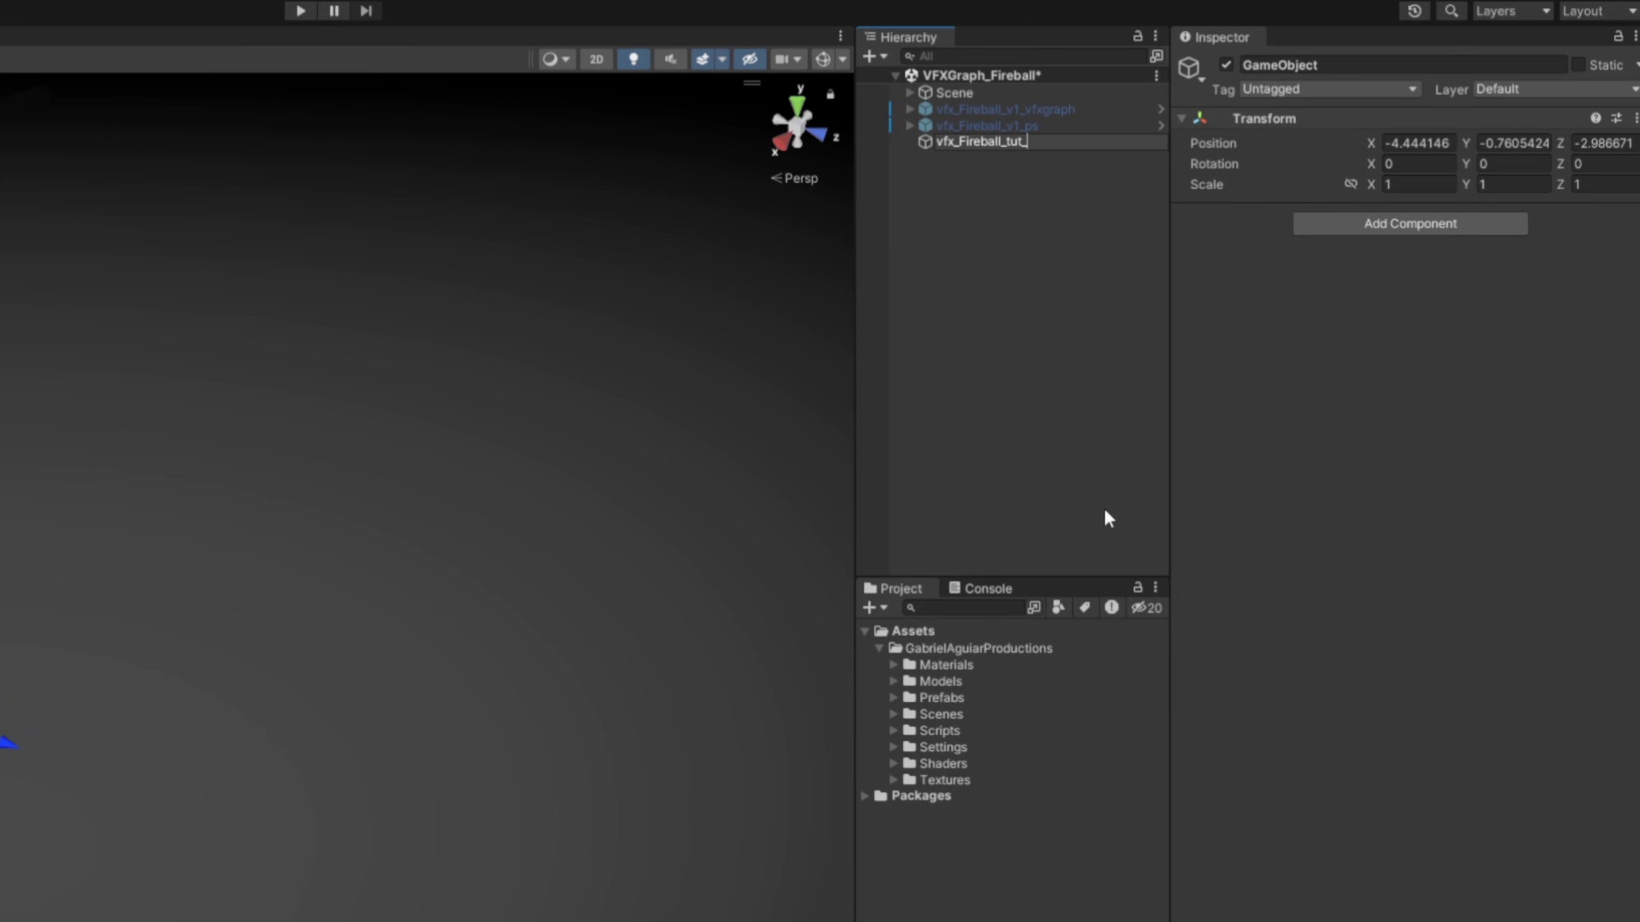
{"action": "type", "text": "ps"}
{"action": "key", "text": "Return"}
{"action": "left_click", "coordinate": [1623, 118]}
{"action": "left_click", "coordinate": [1633, 119]}
{"action": "left_click", "coordinate": [1464, 141]}
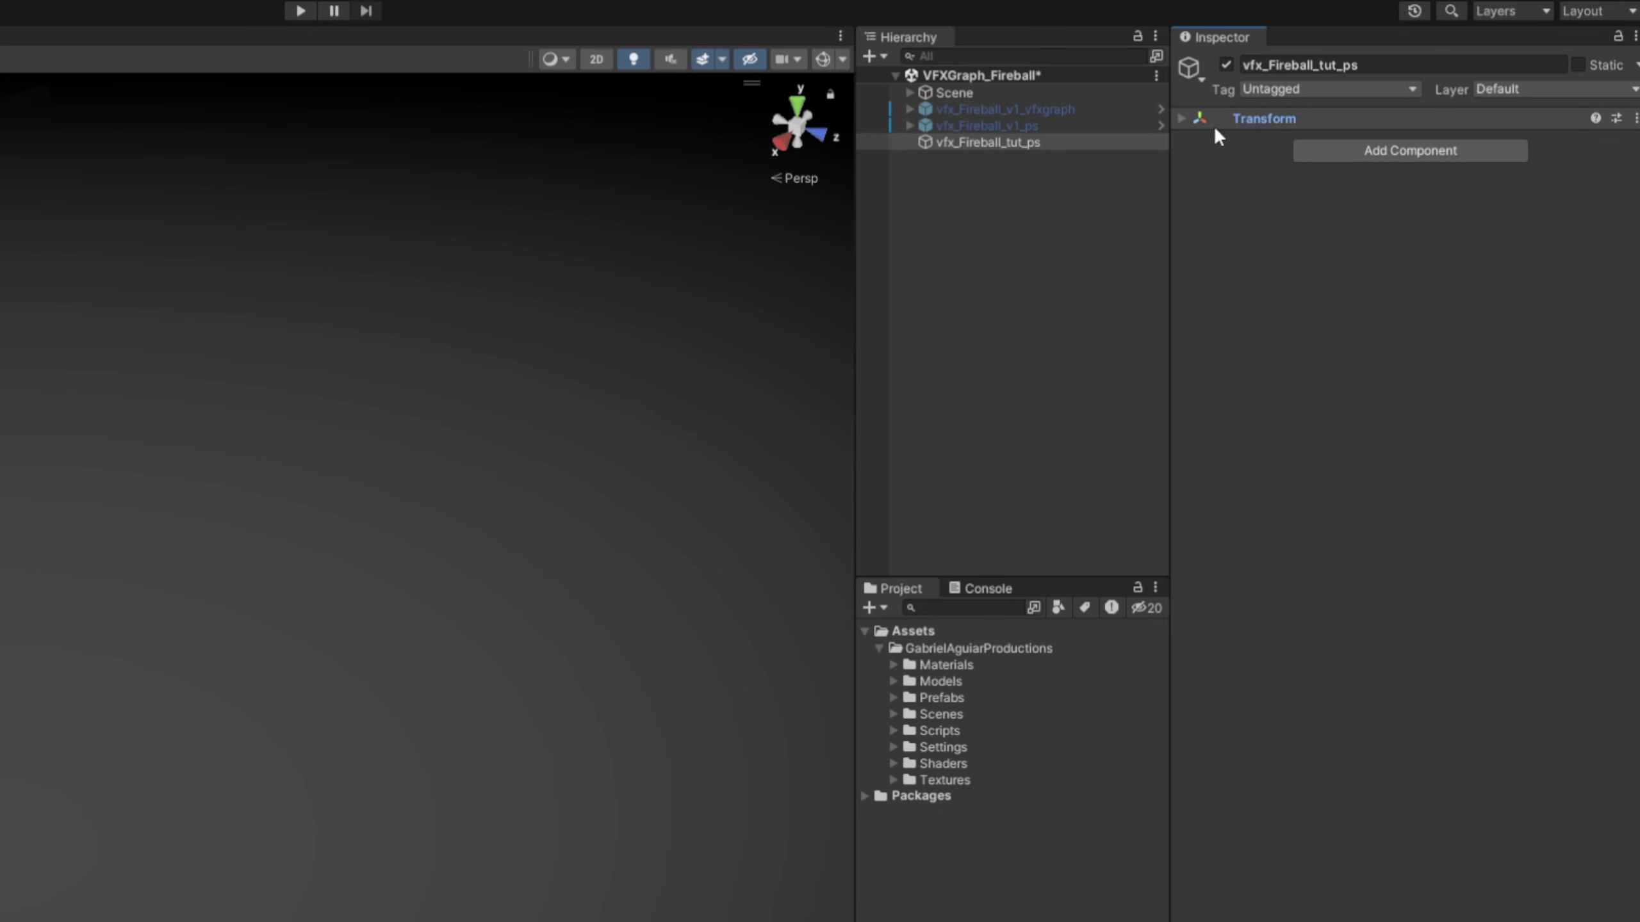
{"action": "left_click", "coordinate": [1214, 126]}
Add a Particle System as a child of vfx_Fireball_tut_ps, with Start Speed 0 and the Shape module disabled
{"action": "right_click", "coordinate": [1084, 144]}
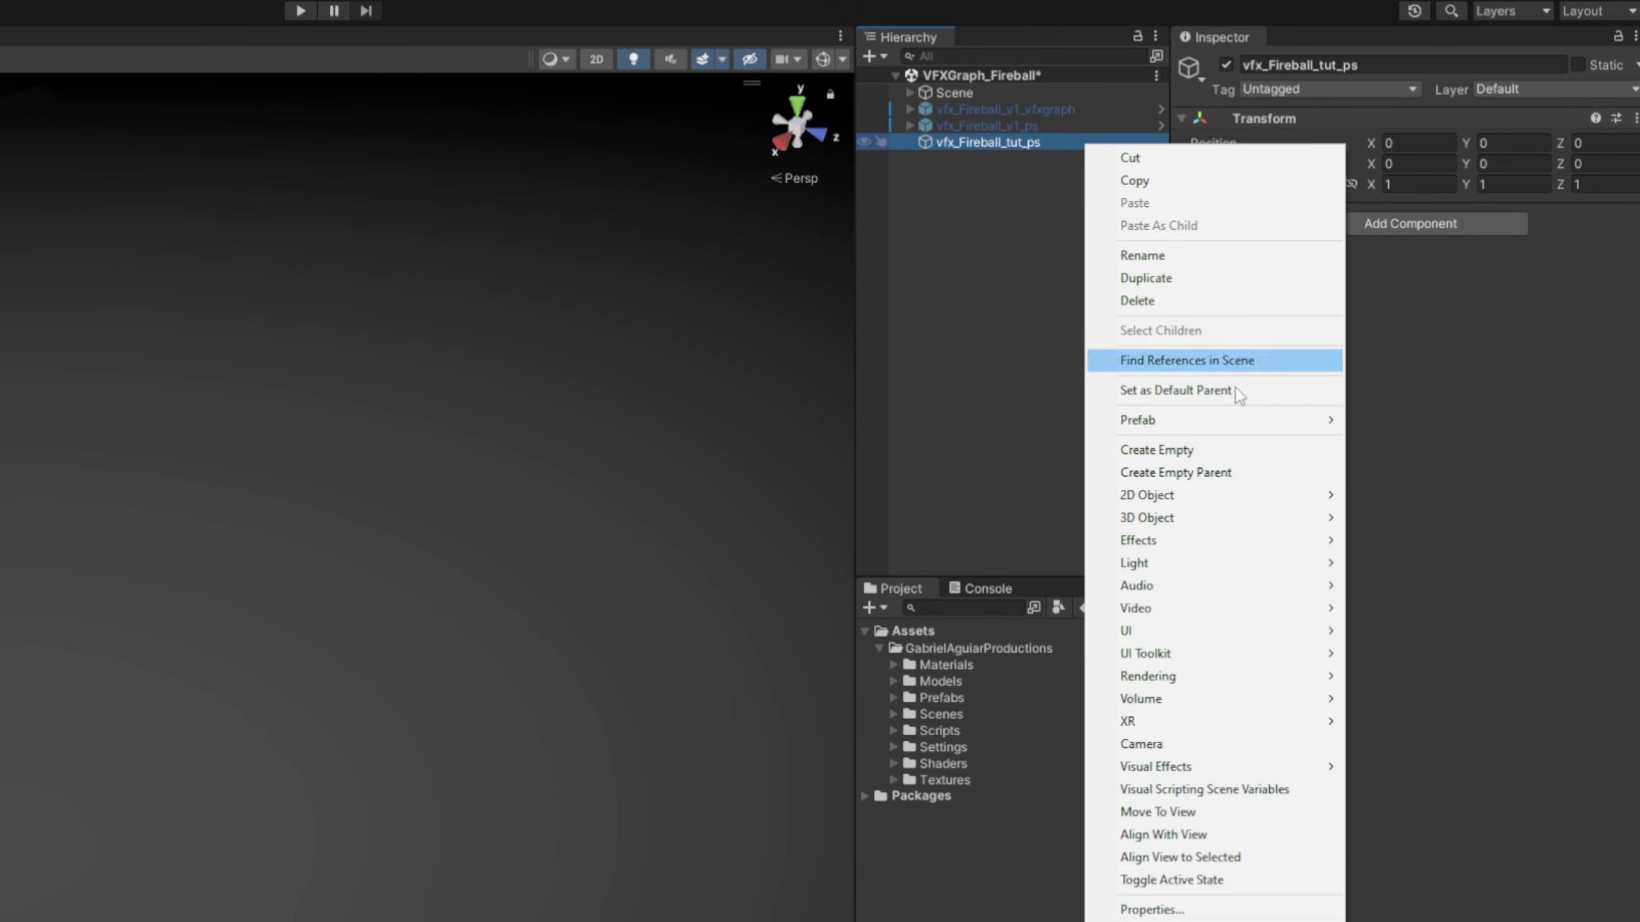
{"action": "mouse_move", "coordinate": [1291, 540]}
{"action": "left_click", "coordinate": [1415, 540]}
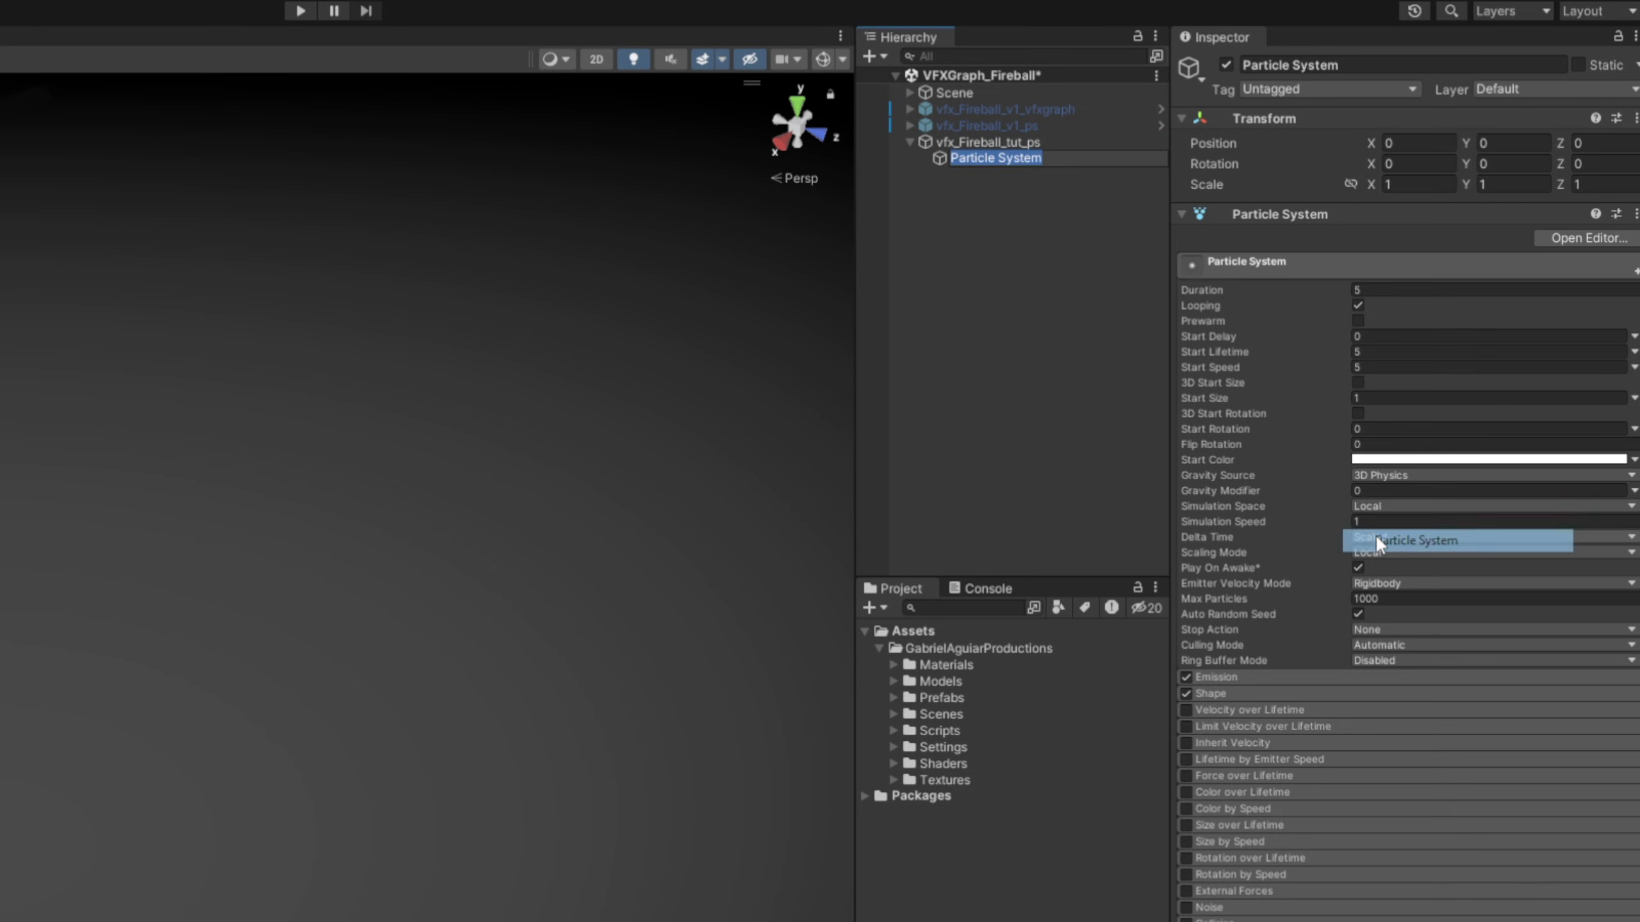
{"action": "left_click", "coordinate": [1384, 367]}
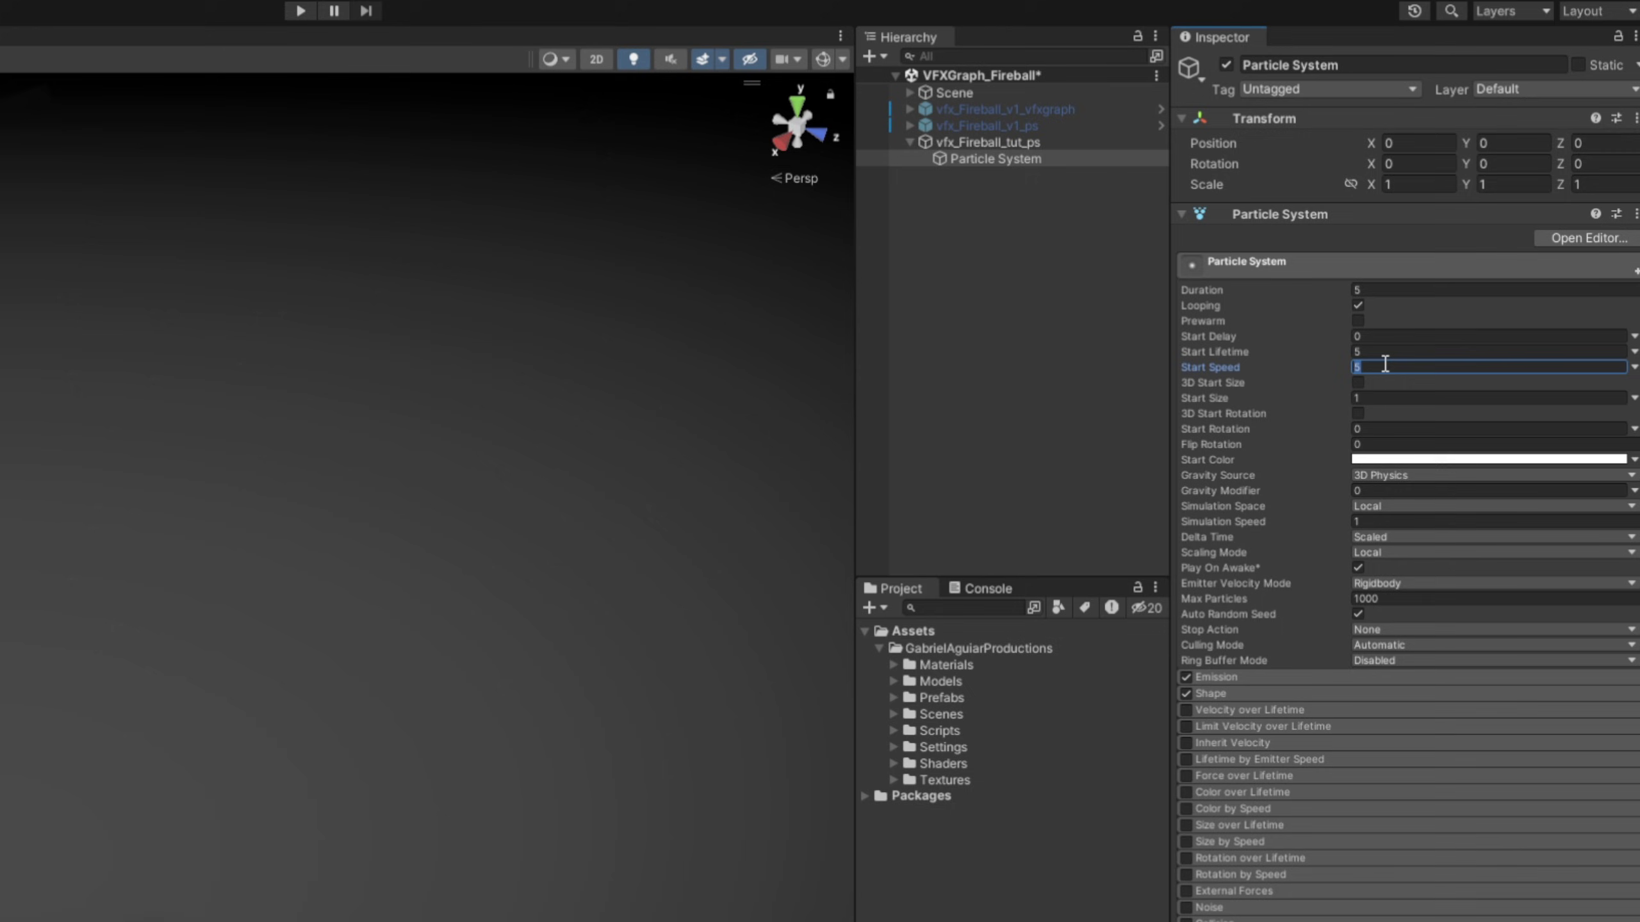
{"action": "left_click", "coordinate": [1185, 693]}
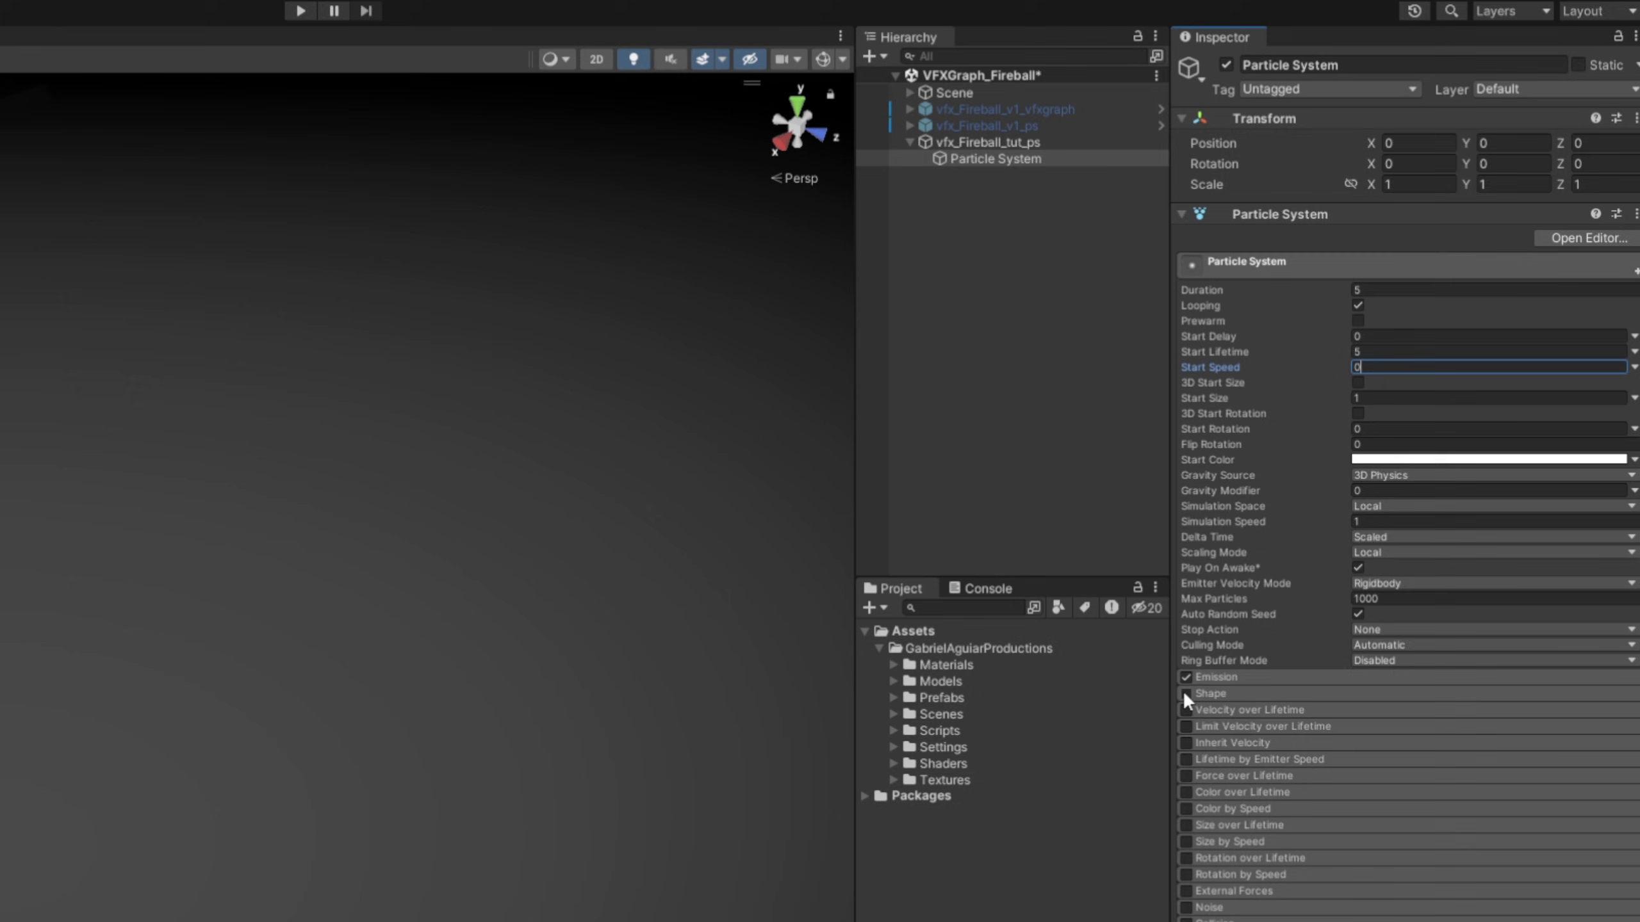
Set the Emission module's Rate over Time to 0 and add a burst with a count of 1
{"action": "left_click", "coordinate": [1224, 677]}
{"action": "left_click", "coordinate": [1575, 797]}
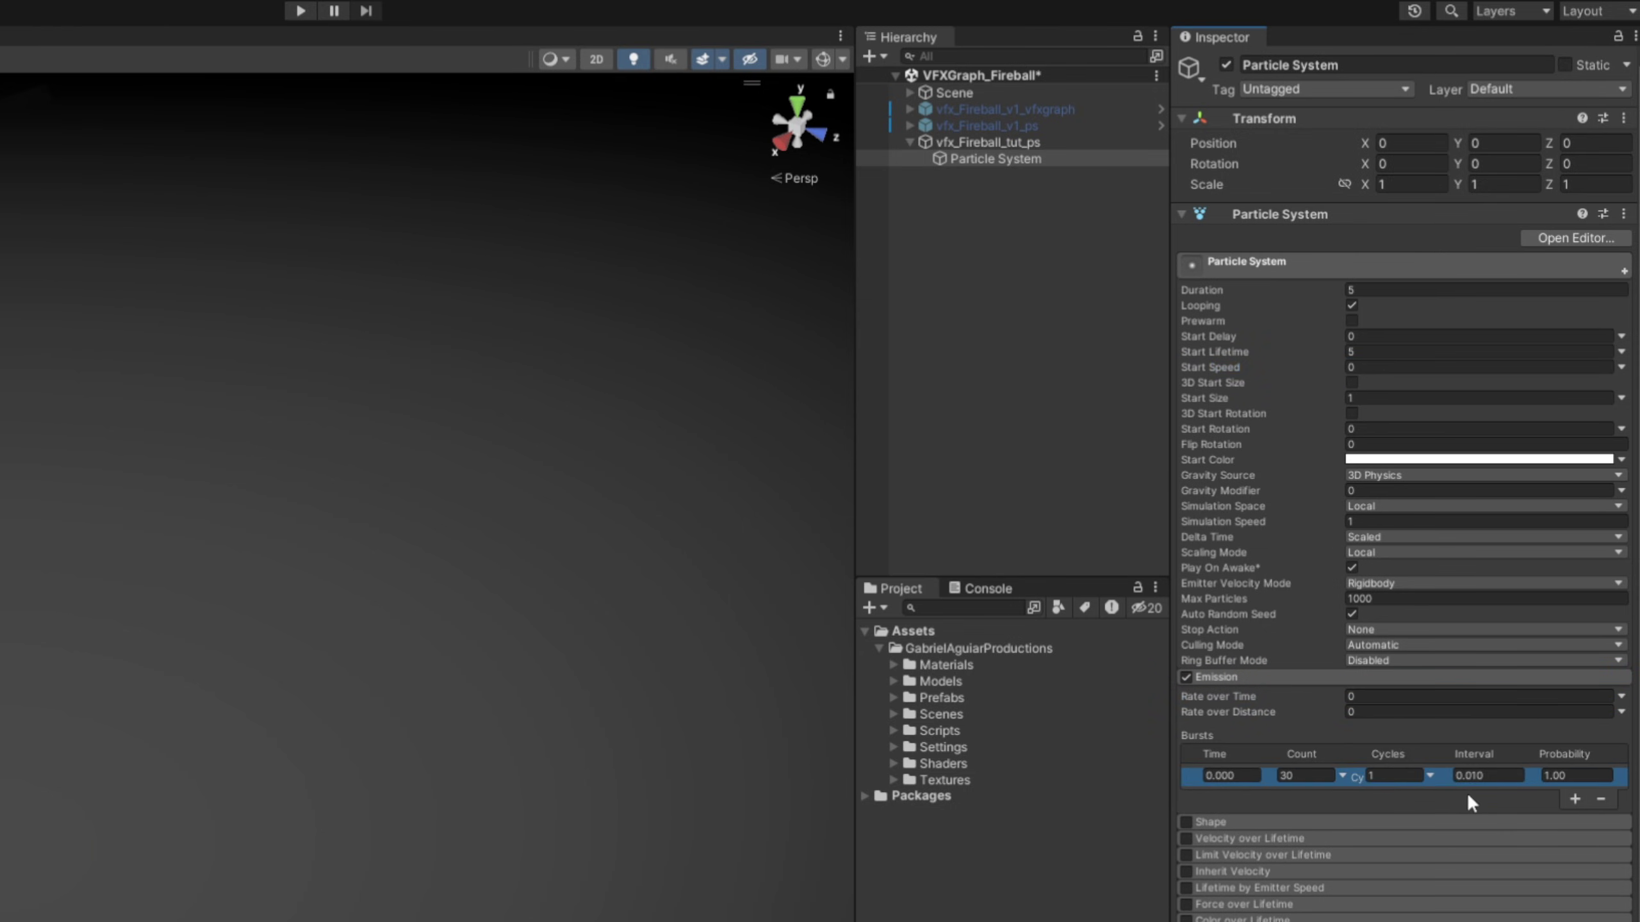
{"action": "left_click", "coordinate": [1298, 775]}
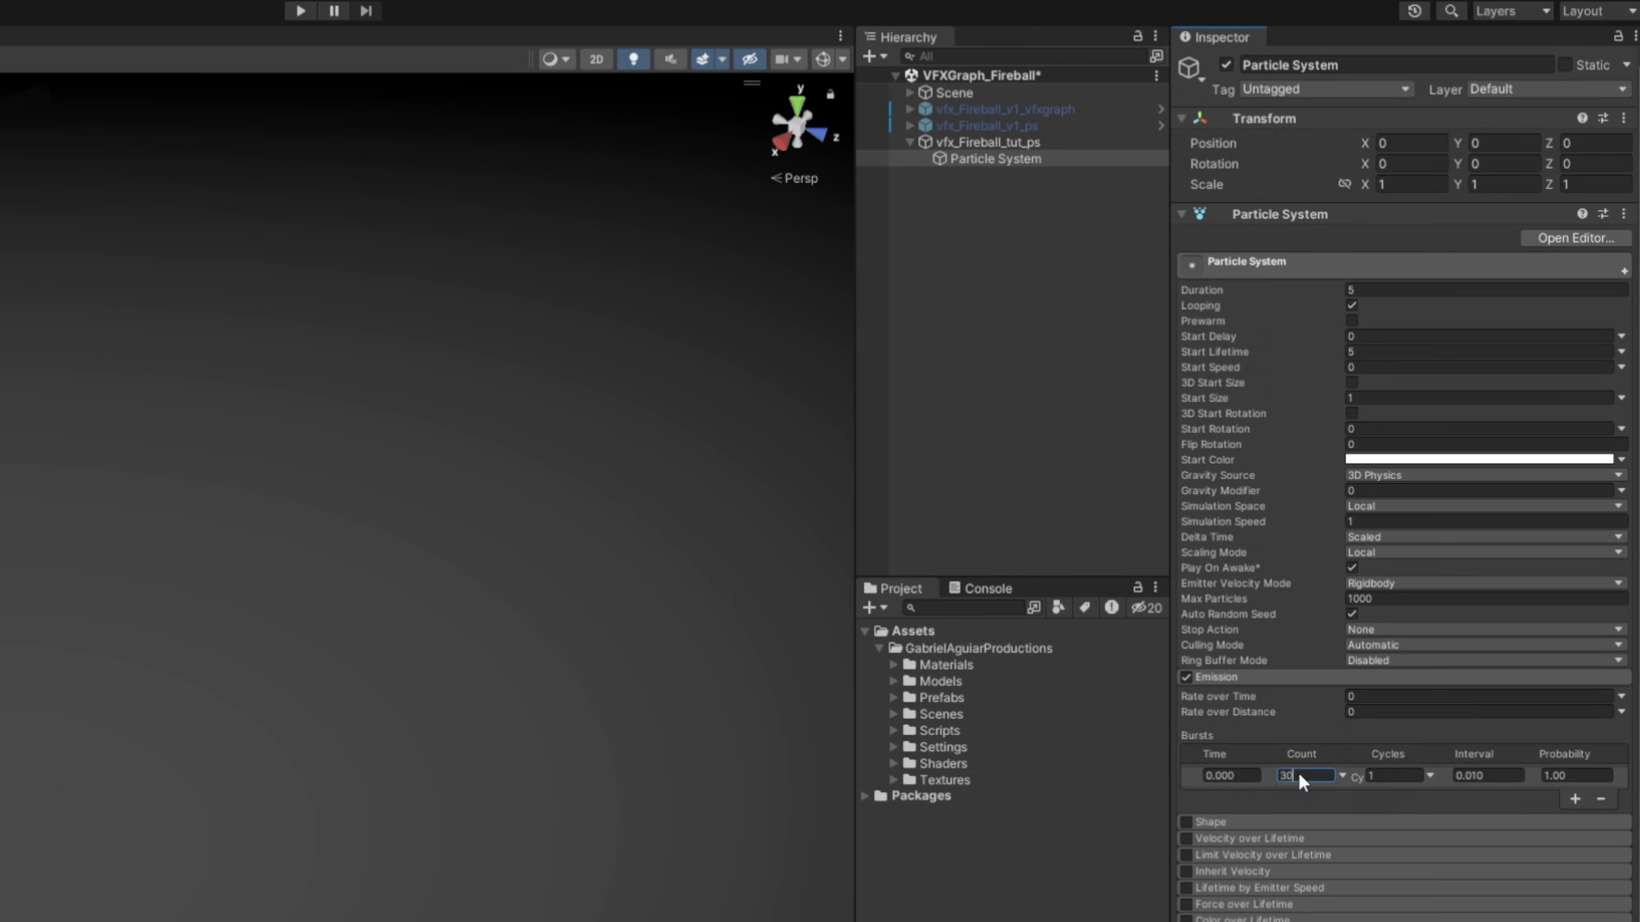
{"action": "left_click", "coordinate": [1234, 674]}
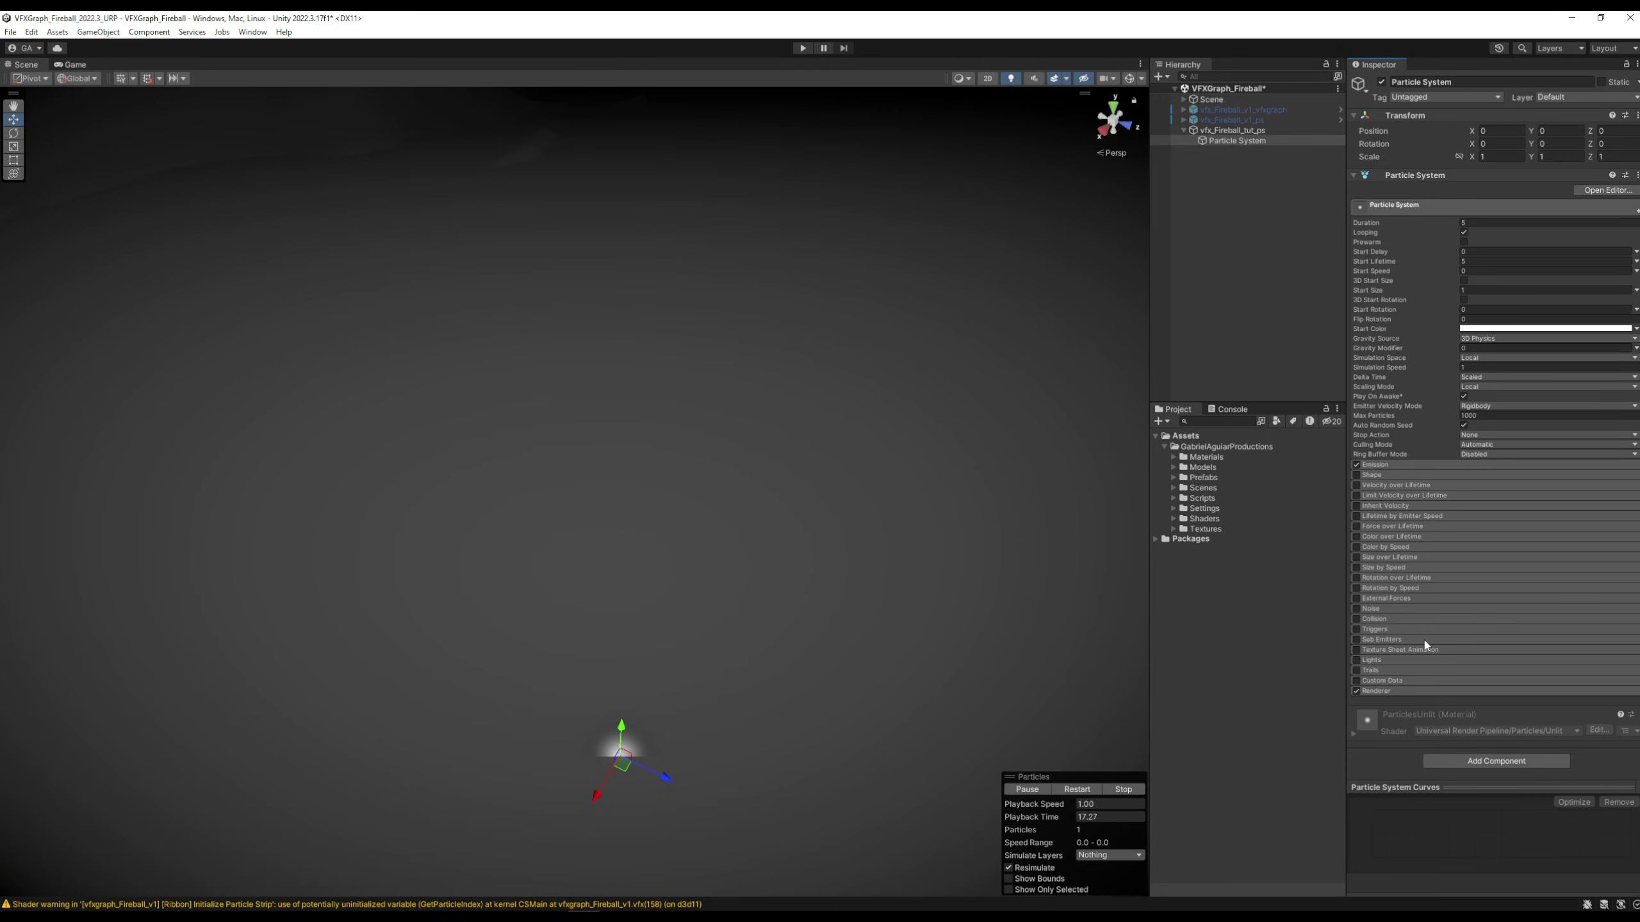
Set the particle renderer's Render Mode to Mesh and raise the parent vfx_Fireball_tut_ps to Y position 1.4
{"action": "left_click", "coordinate": [1407, 691]}
{"action": "scroll", "coordinate": [1417, 675], "scroll_direction": "down", "scroll_amount": 5}
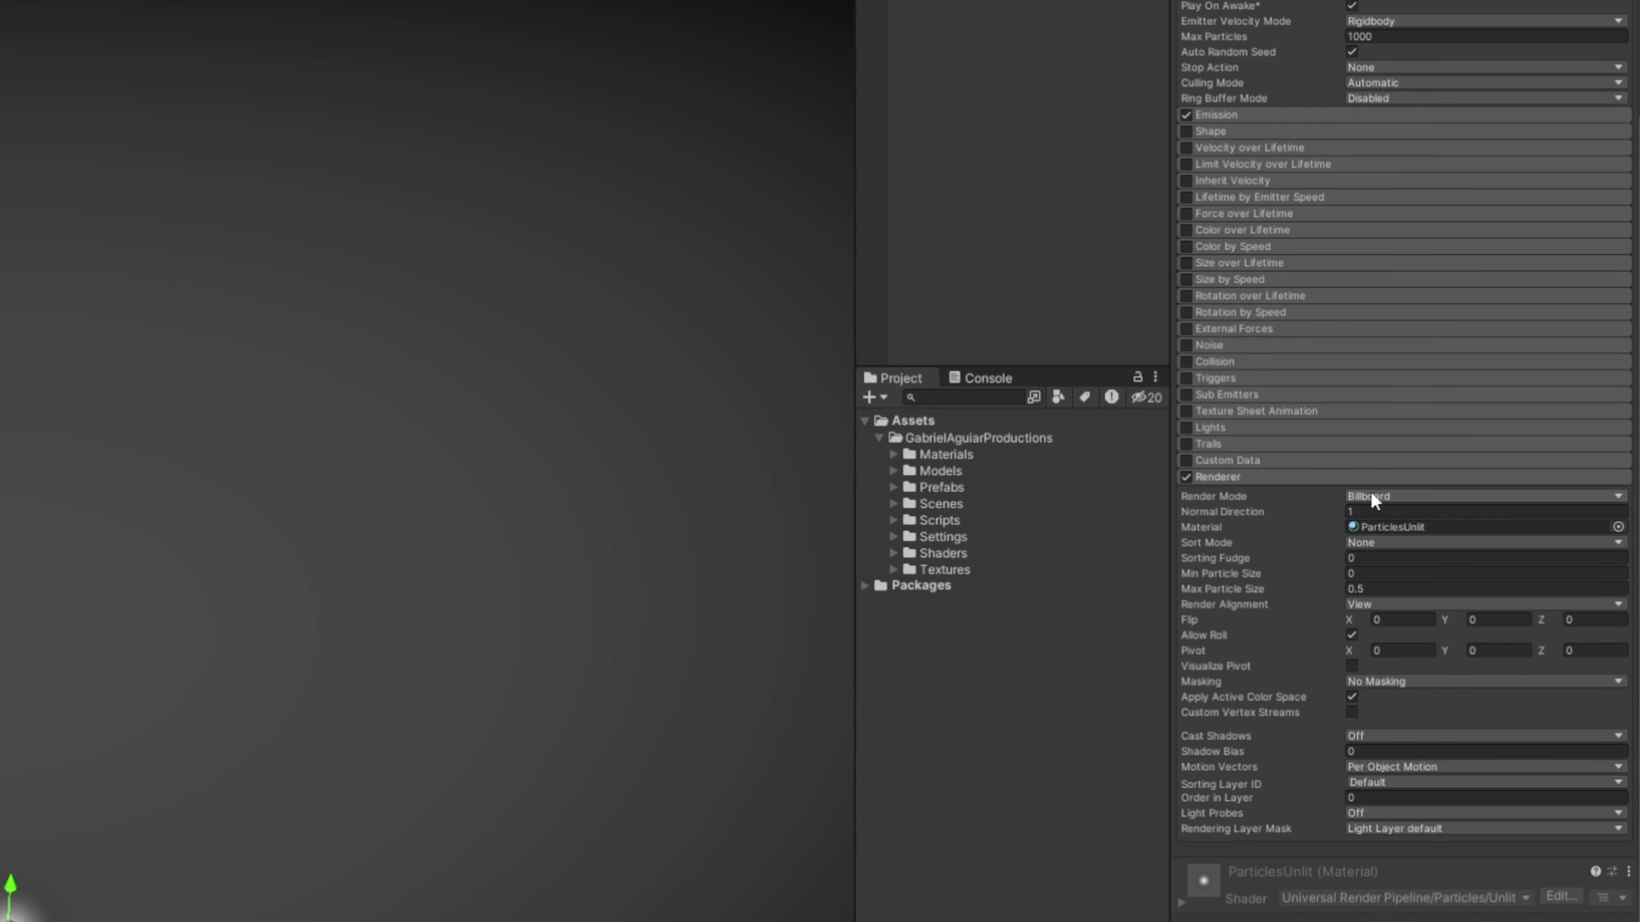
{"action": "left_click", "coordinate": [1472, 483]}
{"action": "left_click", "coordinate": [1415, 608]}
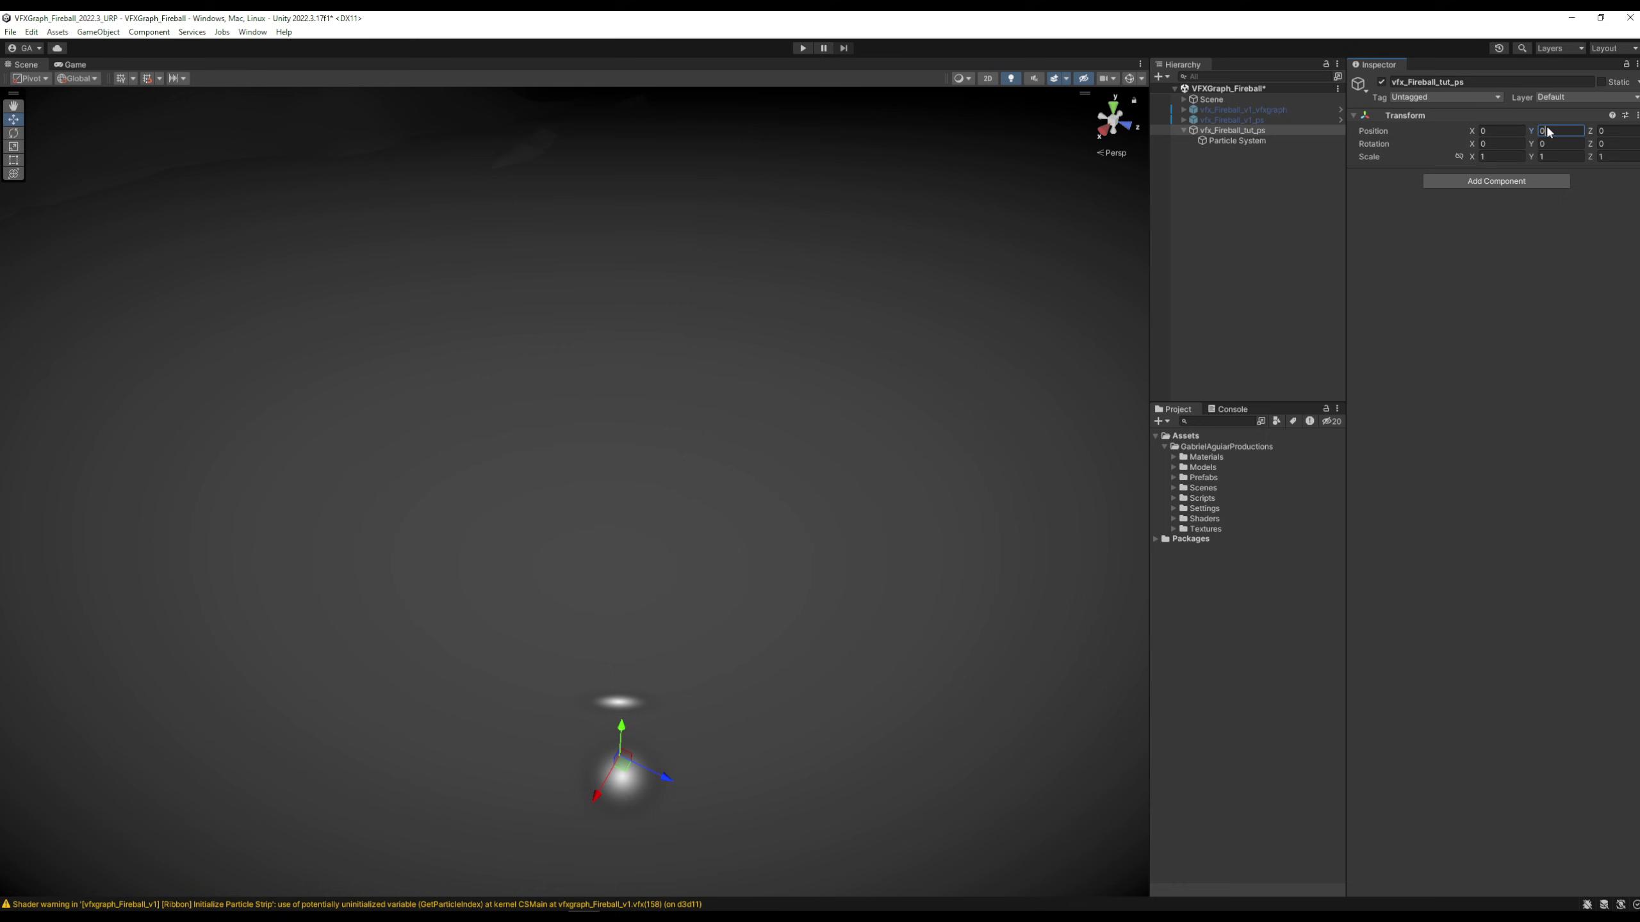
{"action": "left_click", "coordinate": [1214, 139]}
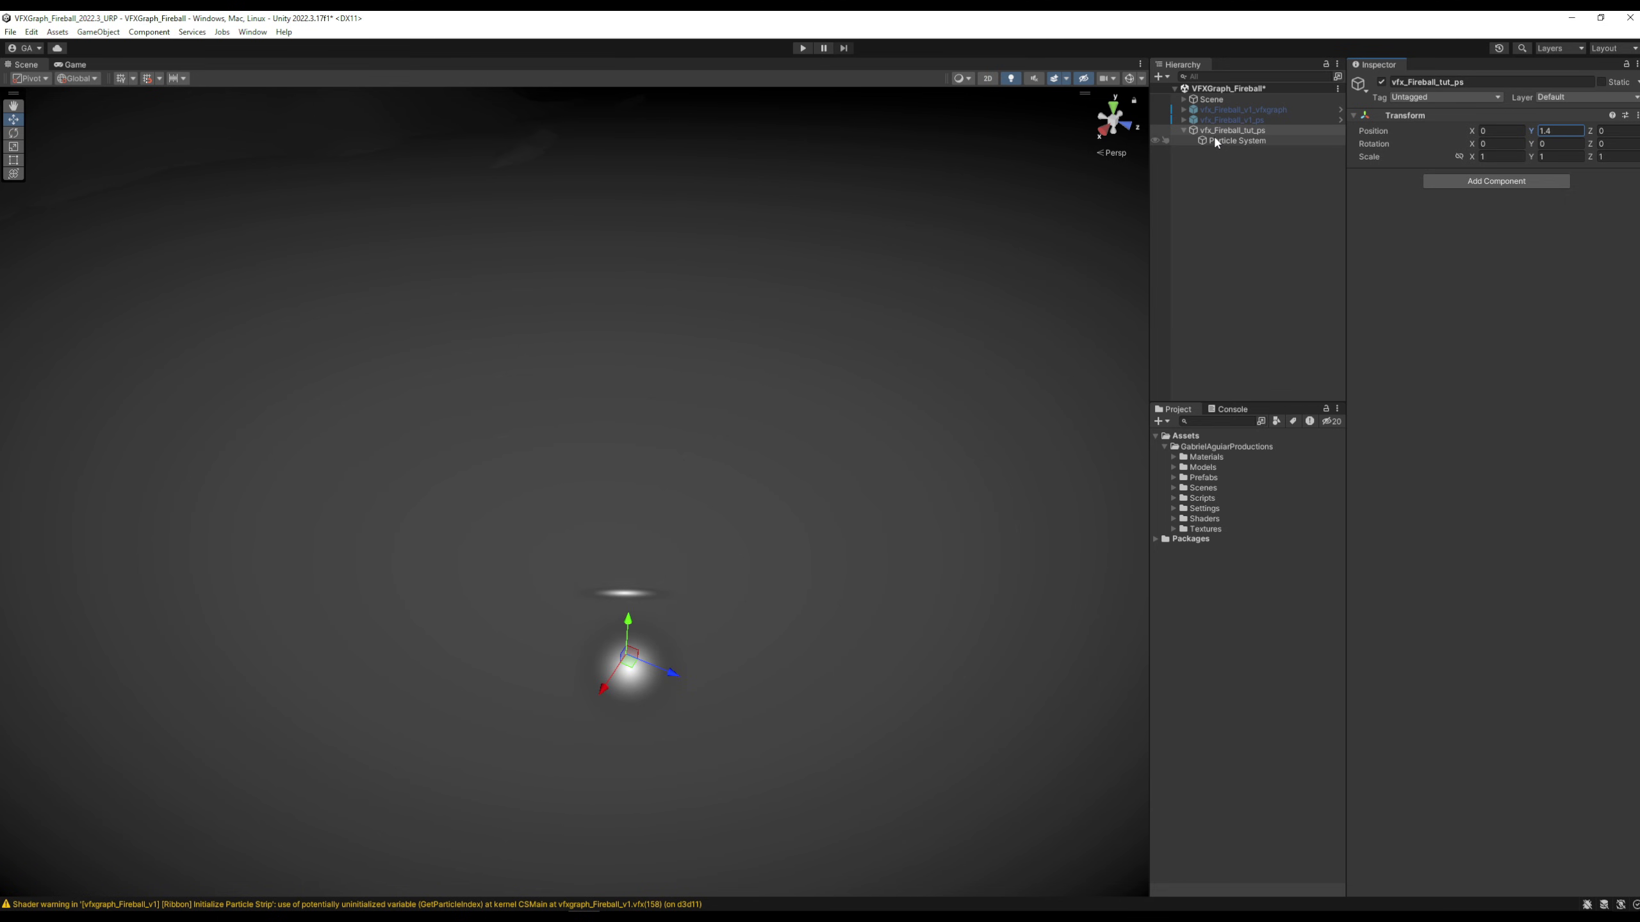
{"action": "scroll", "coordinate": [1424, 667], "scroll_direction": "down", "scroll_amount": 5}
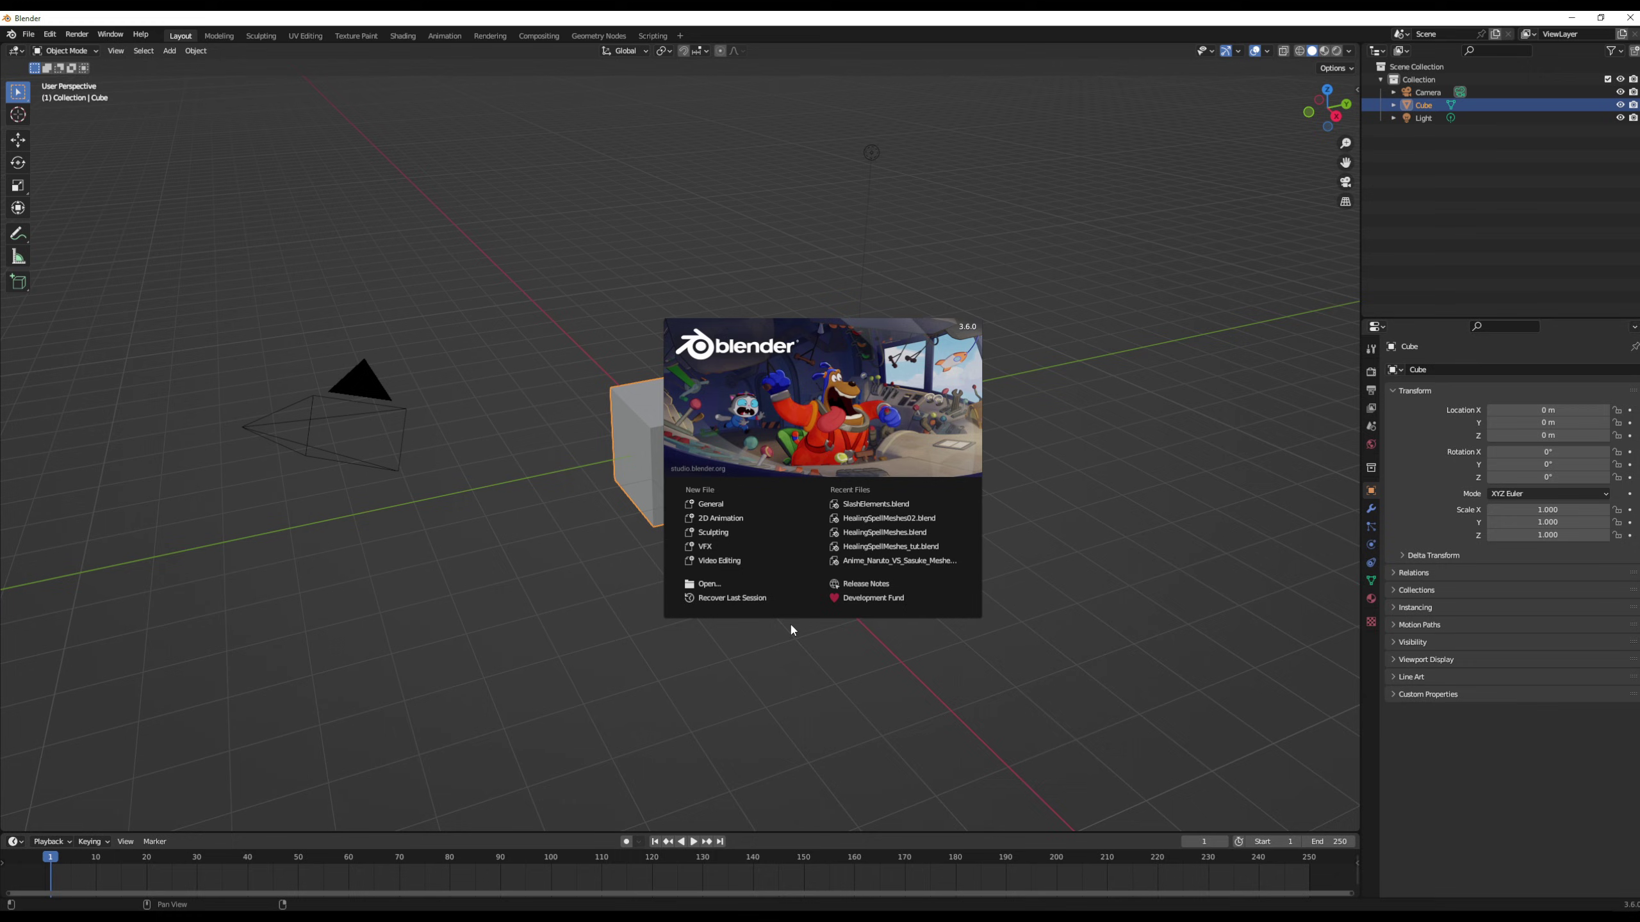
Switch to Blender, dismiss the splash screen and delete all default objects from the scene
{"action": "left_click", "coordinate": [1093, 525]}
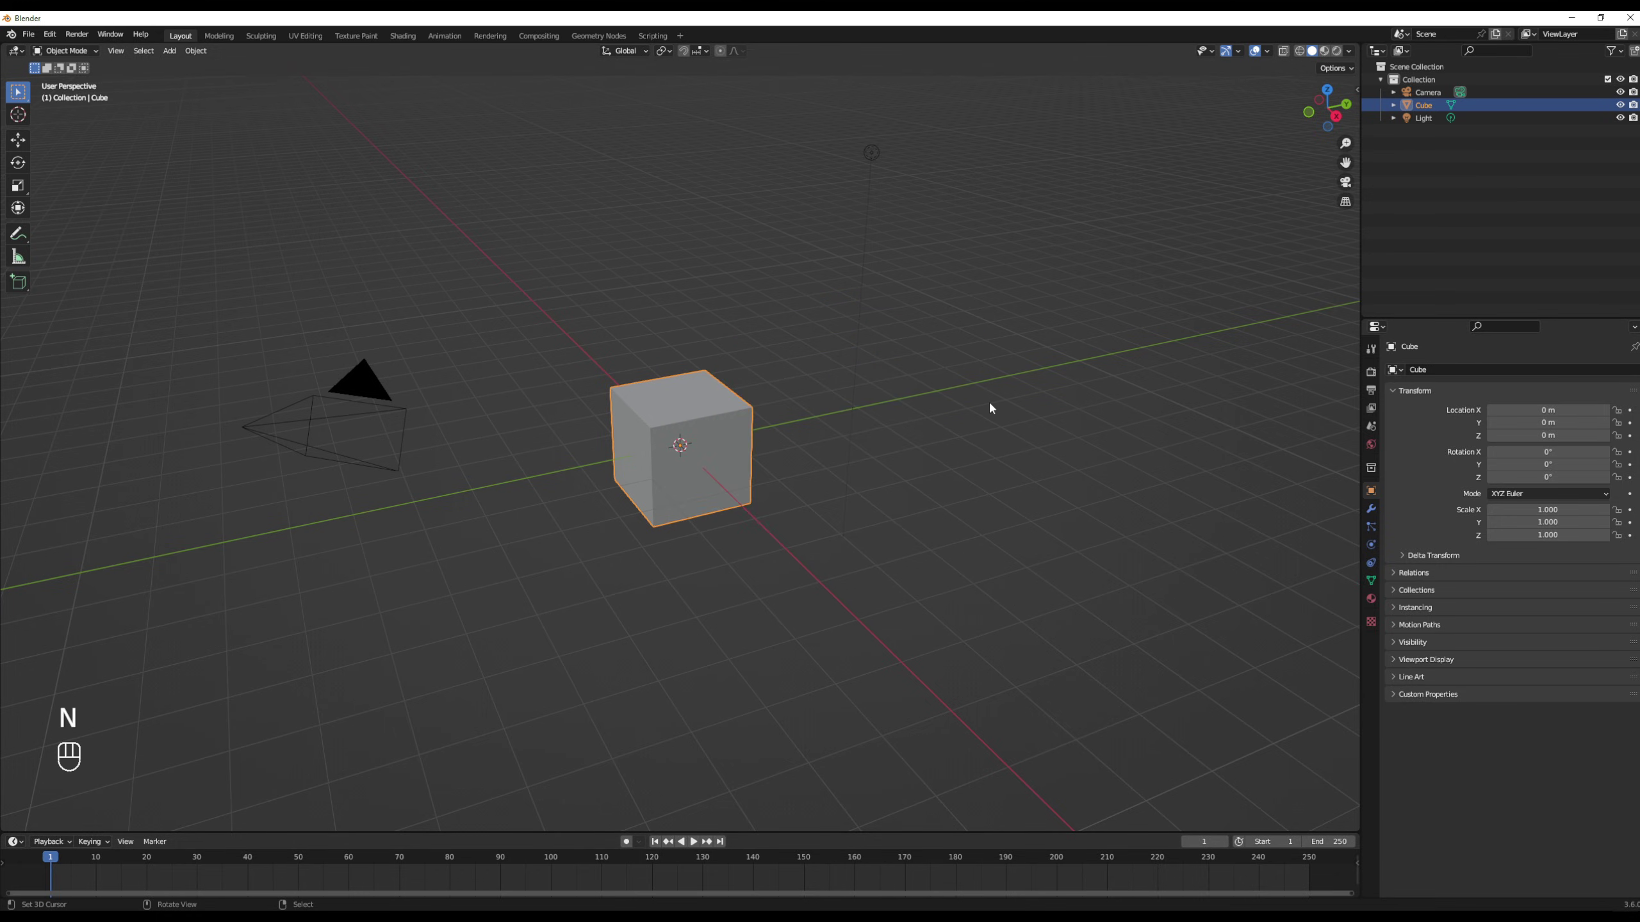
{"action": "key", "text": "a"}
{"action": "key", "text": "a"}
{"action": "key", "text": "Delete"}
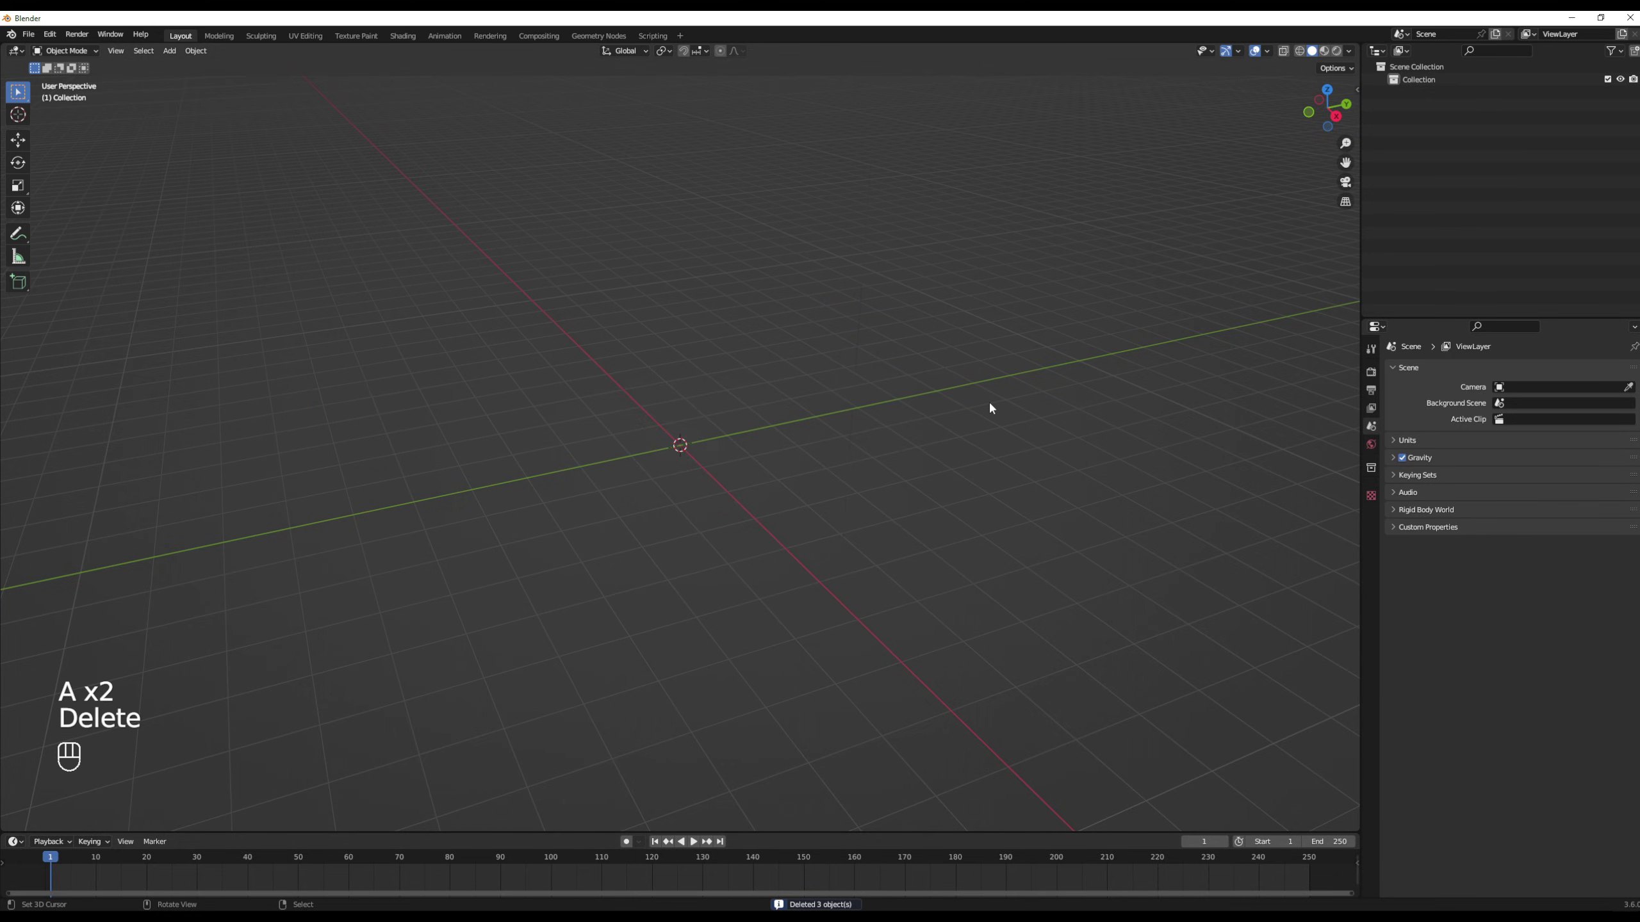
Add a UV sphere mesh at the origin with 32 segments
{"action": "key", "text": "shift+a"}
{"action": "mouse_move", "coordinate": [669, 483]}
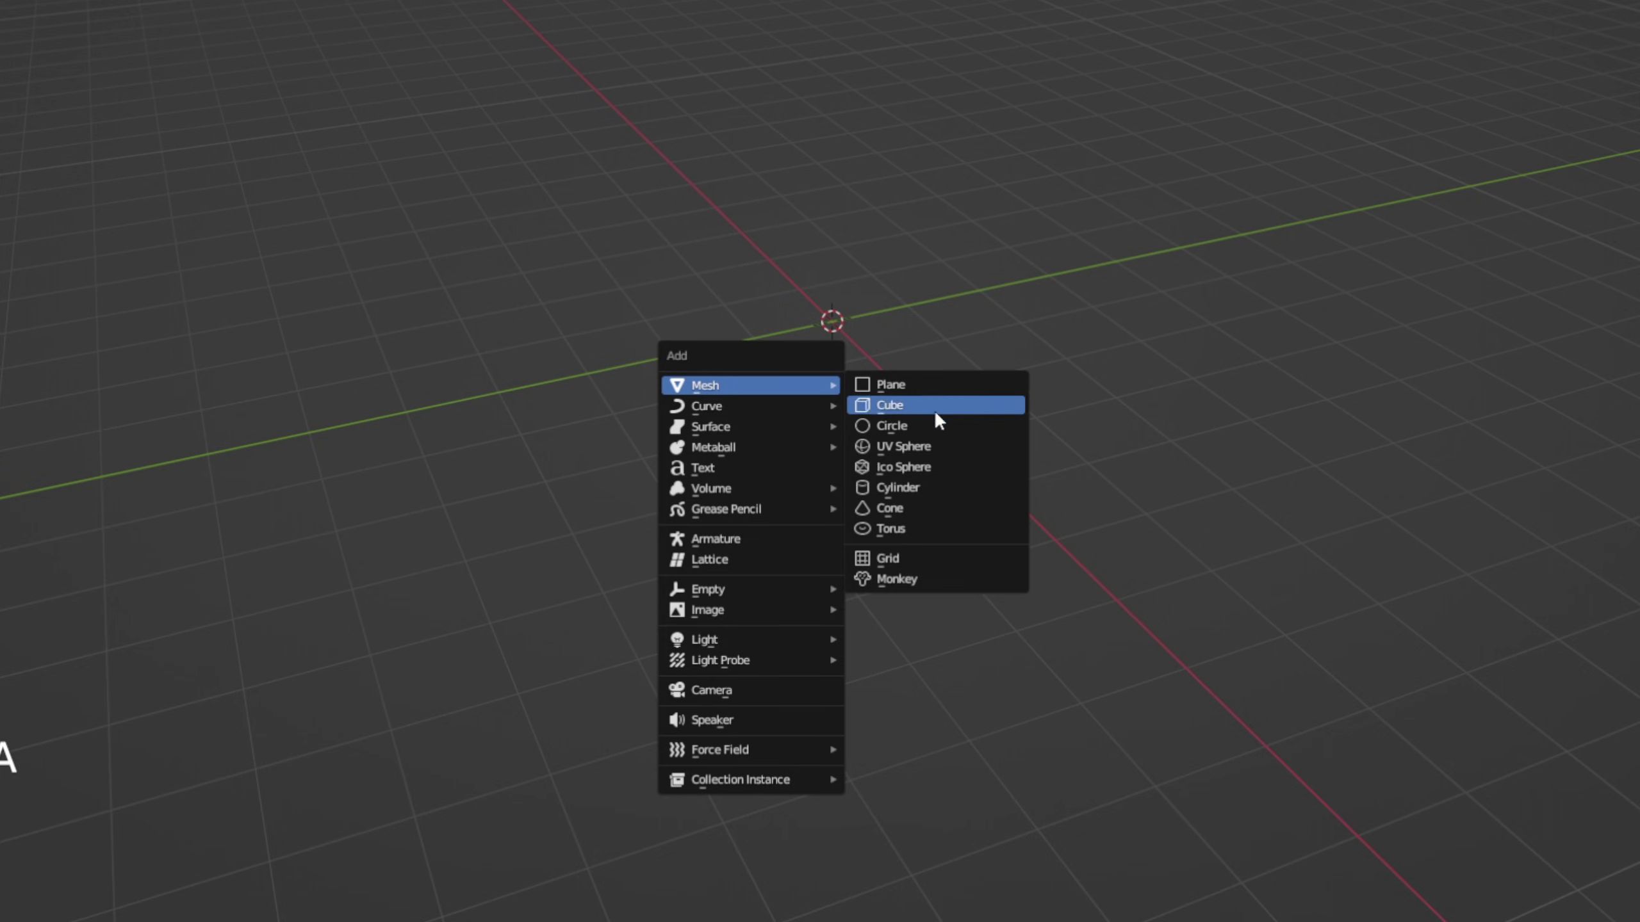
{"action": "left_click", "coordinate": [934, 446]}
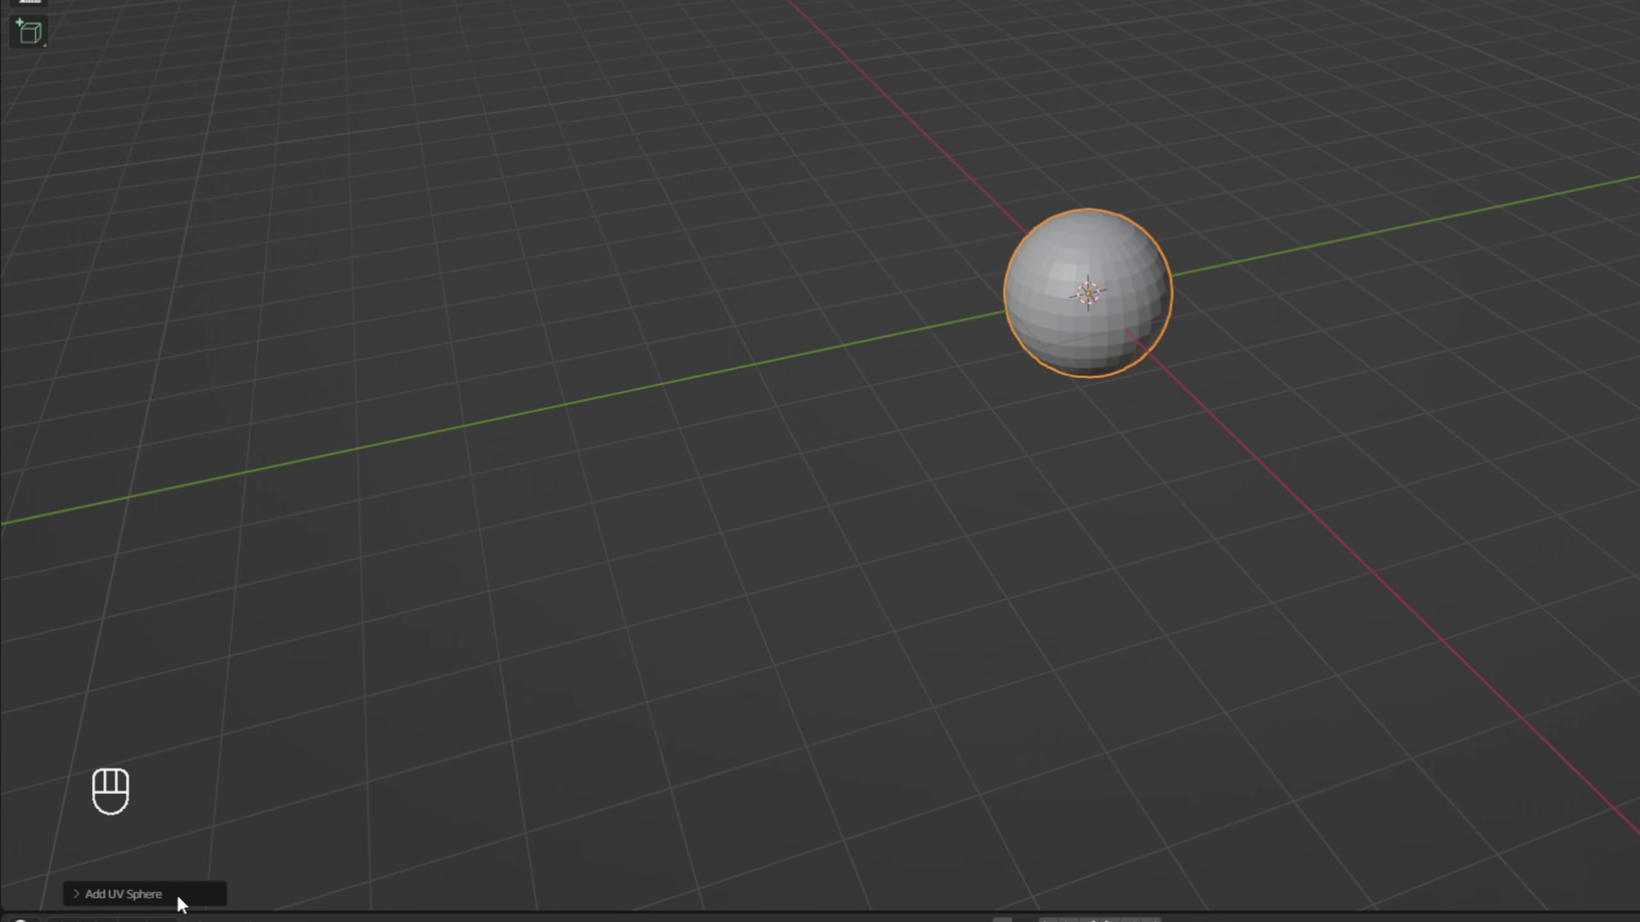
{"action": "left_click", "coordinate": [177, 894]}
{"action": "left_click_drag", "start_coordinate": [280, 676], "coordinate": [1578, 317]}
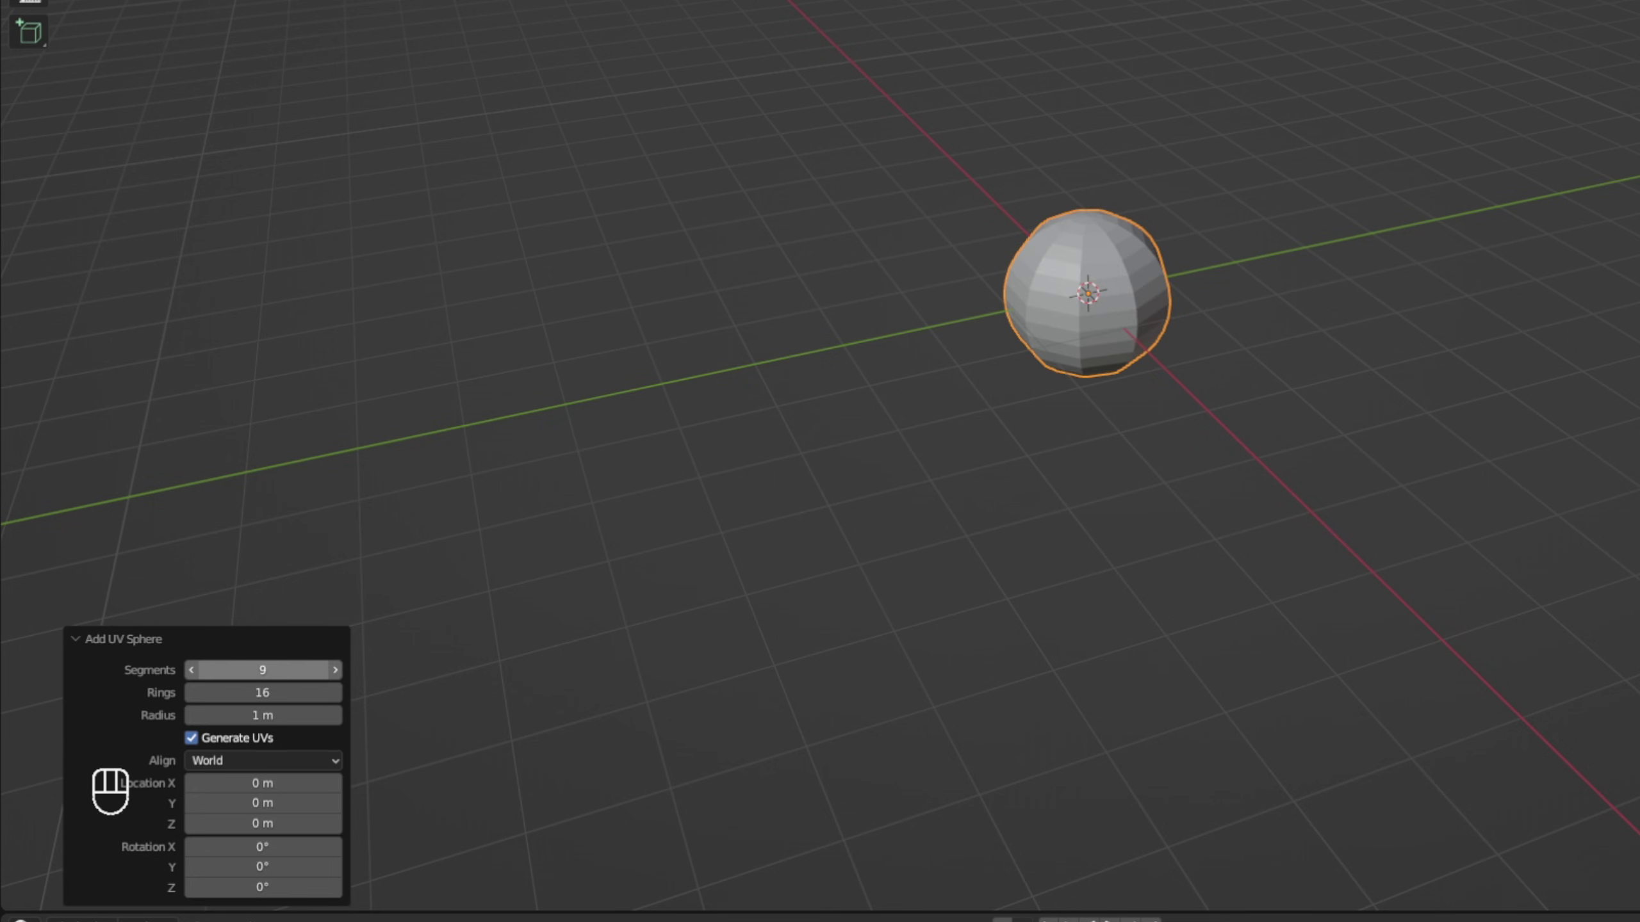
{"action": "left_click", "coordinate": [305, 670]}
{"action": "type", "text": "32"}
{"action": "key", "text": "Return"}
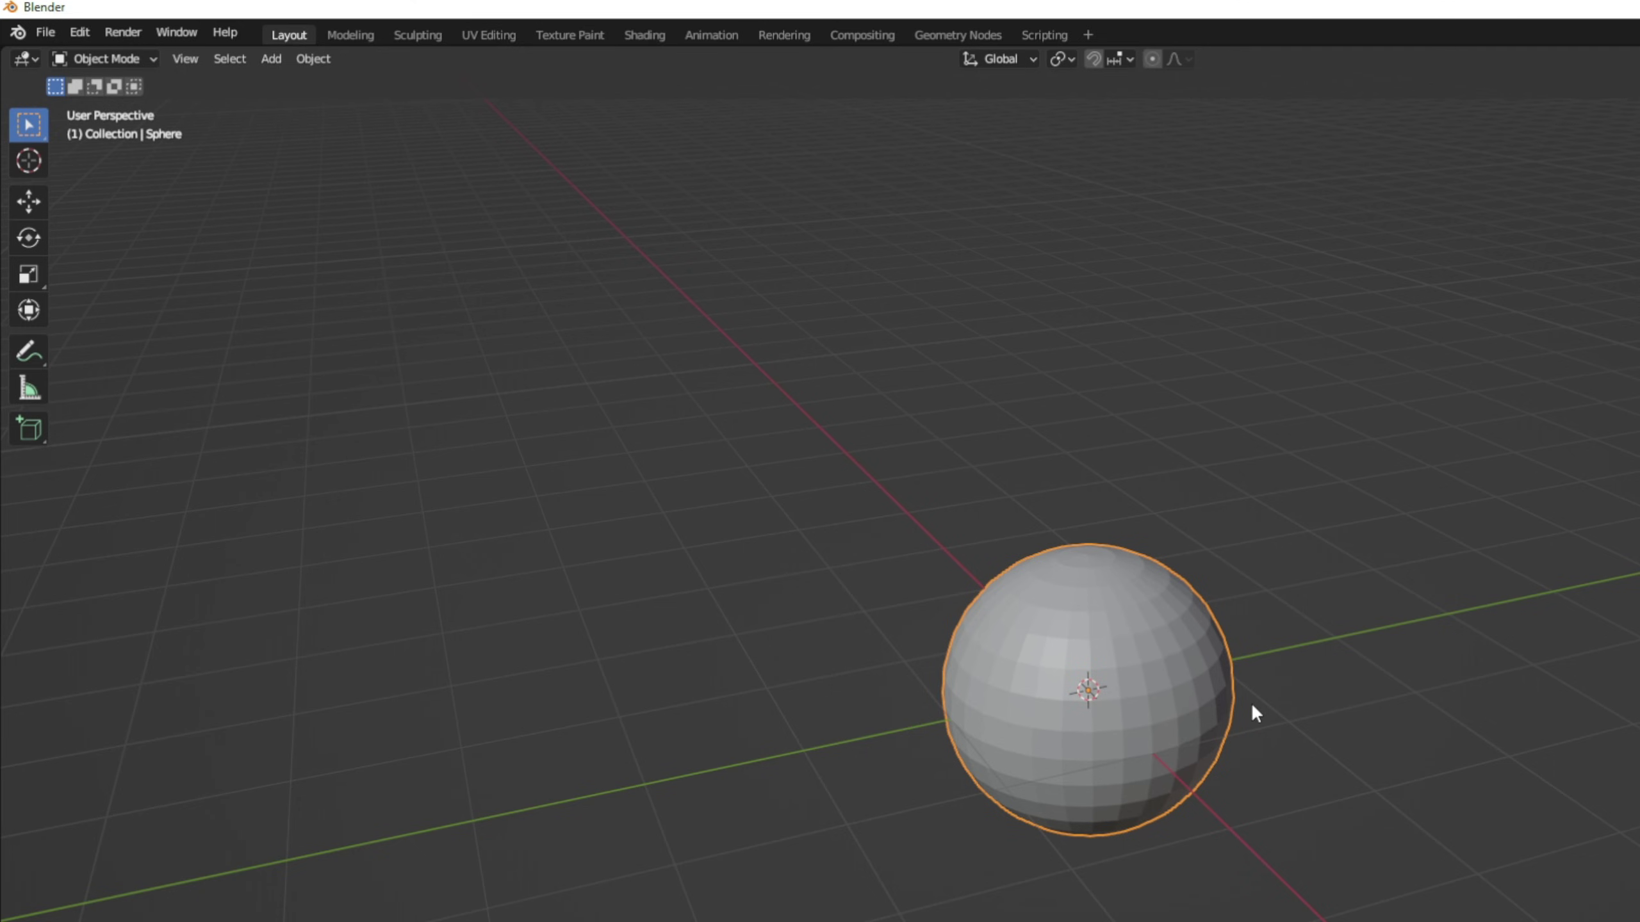
Apply Shade Smooth to the sphere and rename it FireballSphereTut01
{"action": "left_click", "coordinate": [313, 59]}
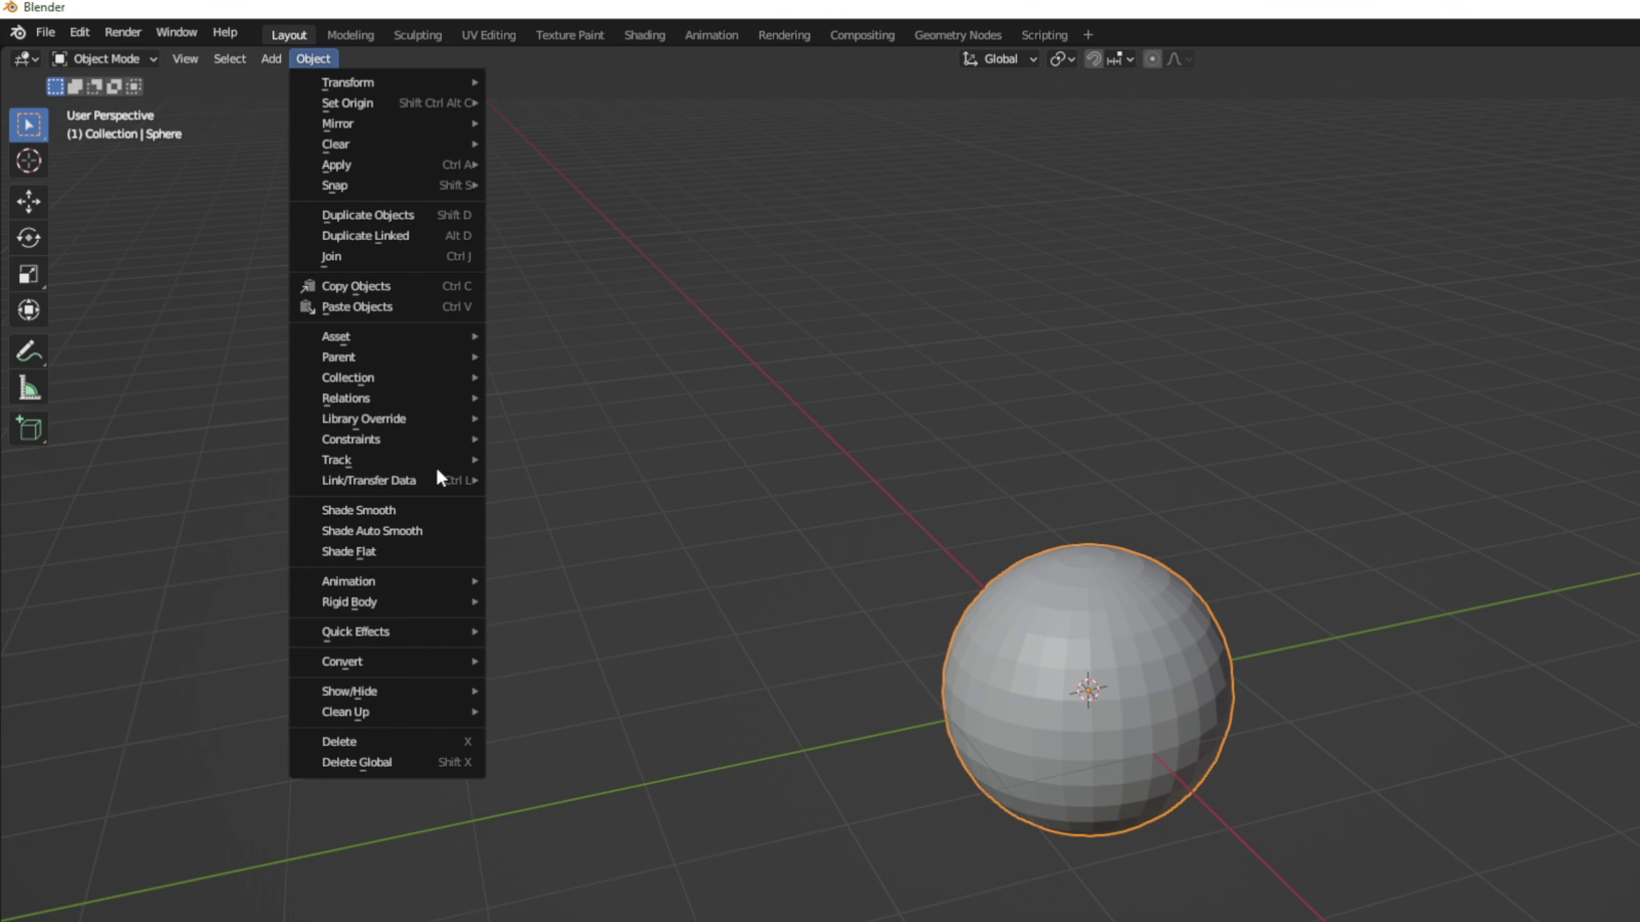
{"action": "left_click", "coordinate": [417, 511]}
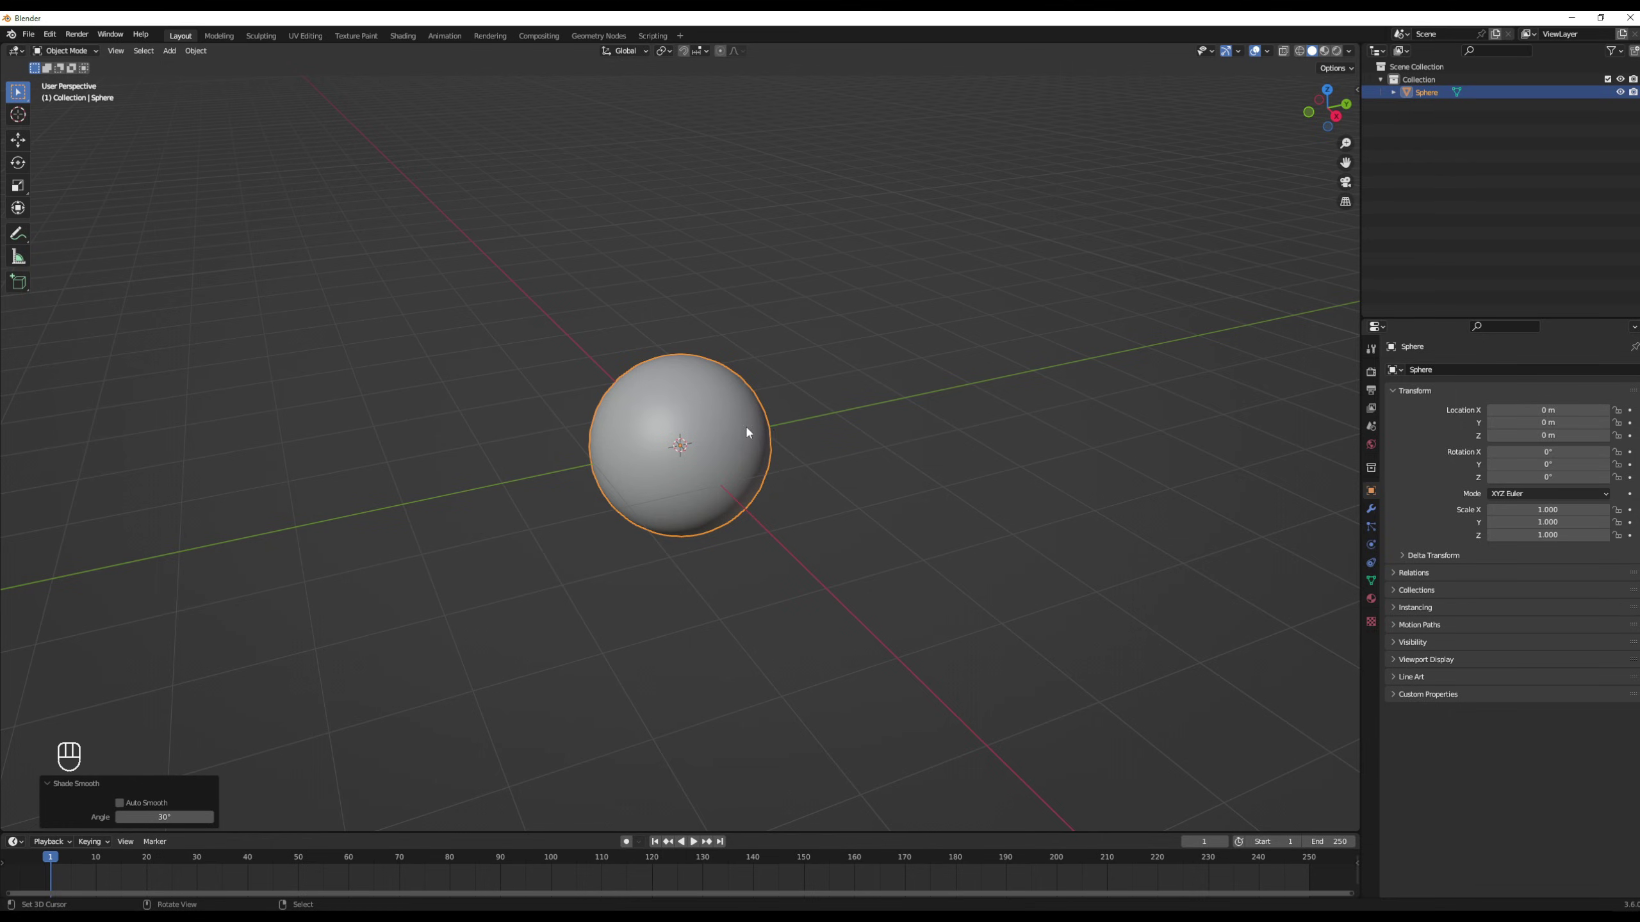
{"action": "left_click", "coordinate": [1458, 369]}
{"action": "type", "text": "Firebal"}
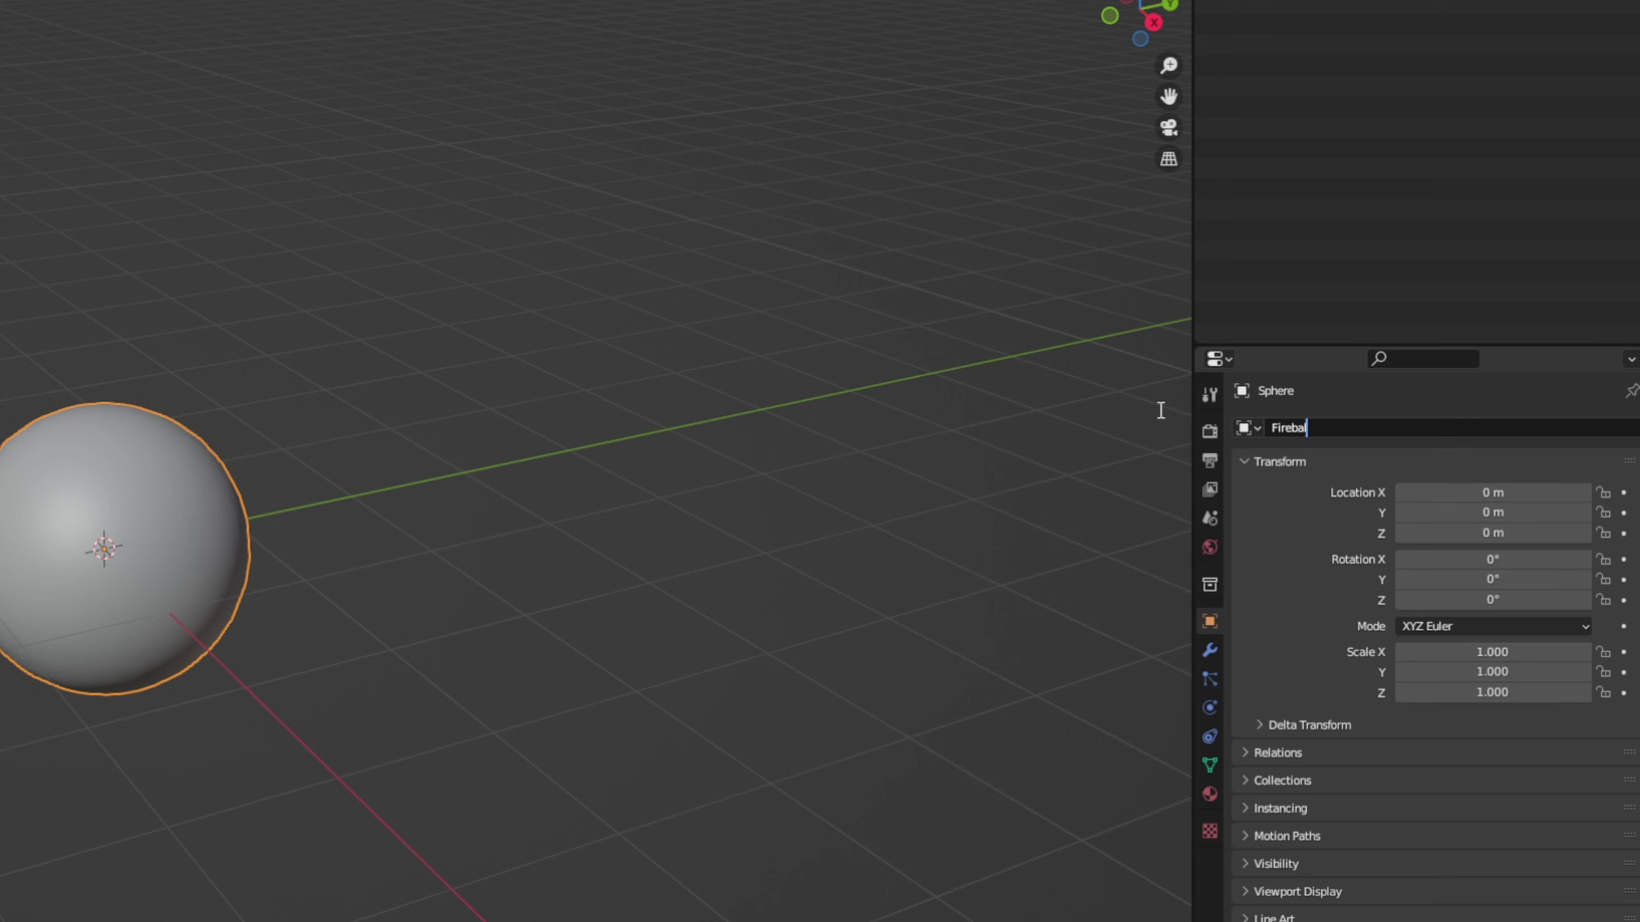
{"action": "type", "text": "lSphereTut01"}
{"action": "key", "text": "Return"}
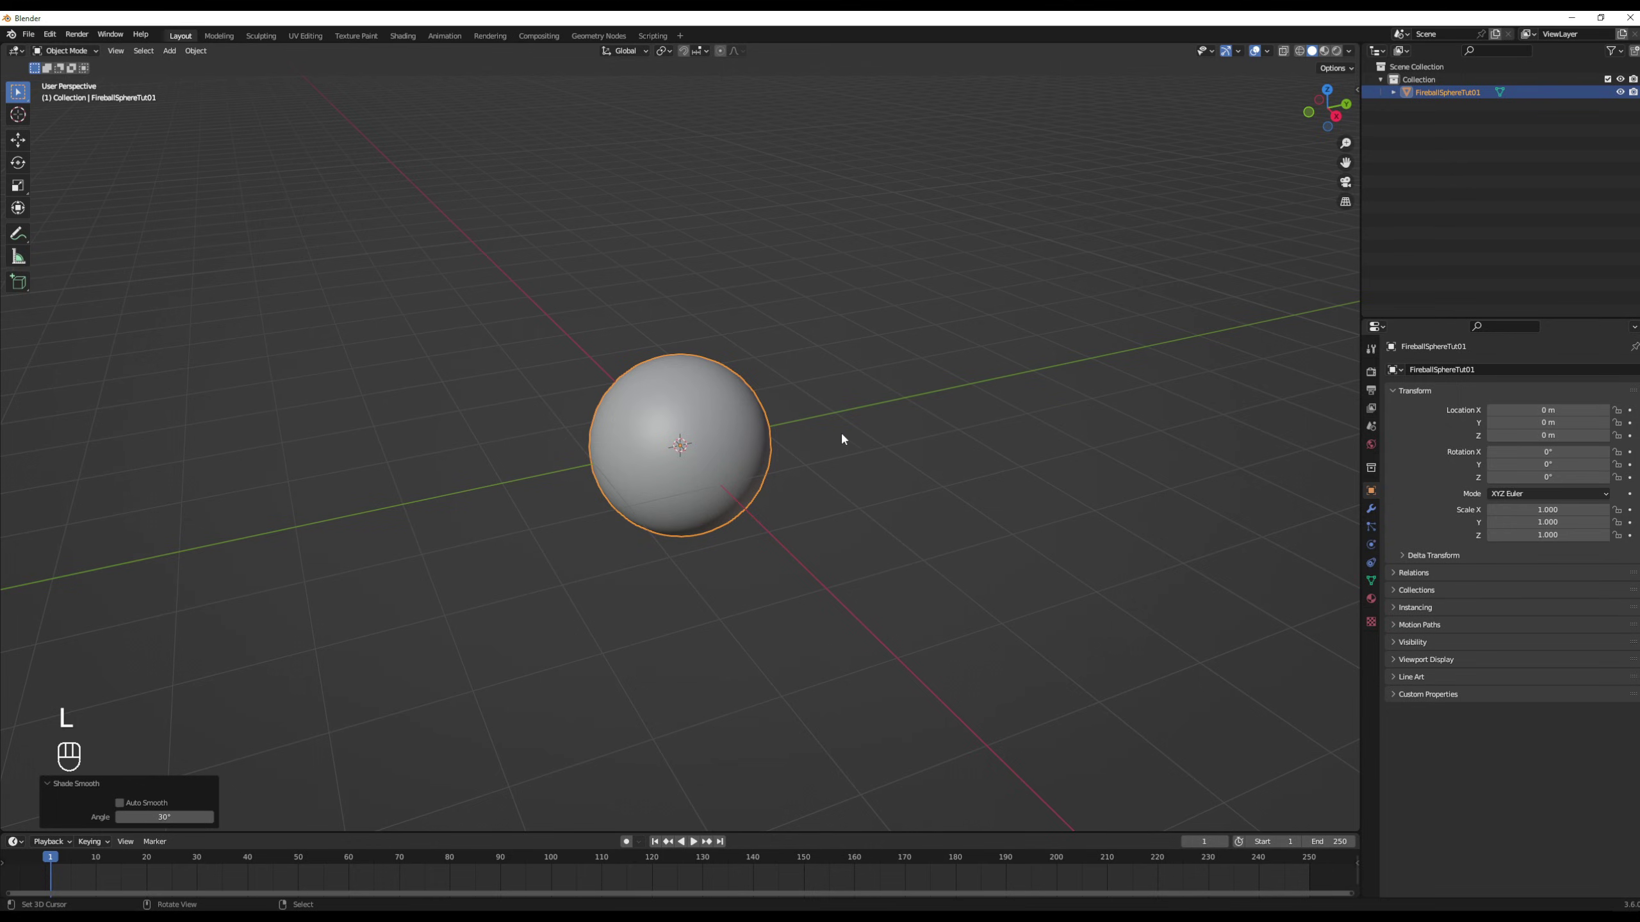
Export the sphere as Fireball_Sphere_tut01.fbx into the project's Models folder, limited to selected objects, with Apply Scalings set to FBX All
{"action": "left_click", "coordinate": [28, 34]}
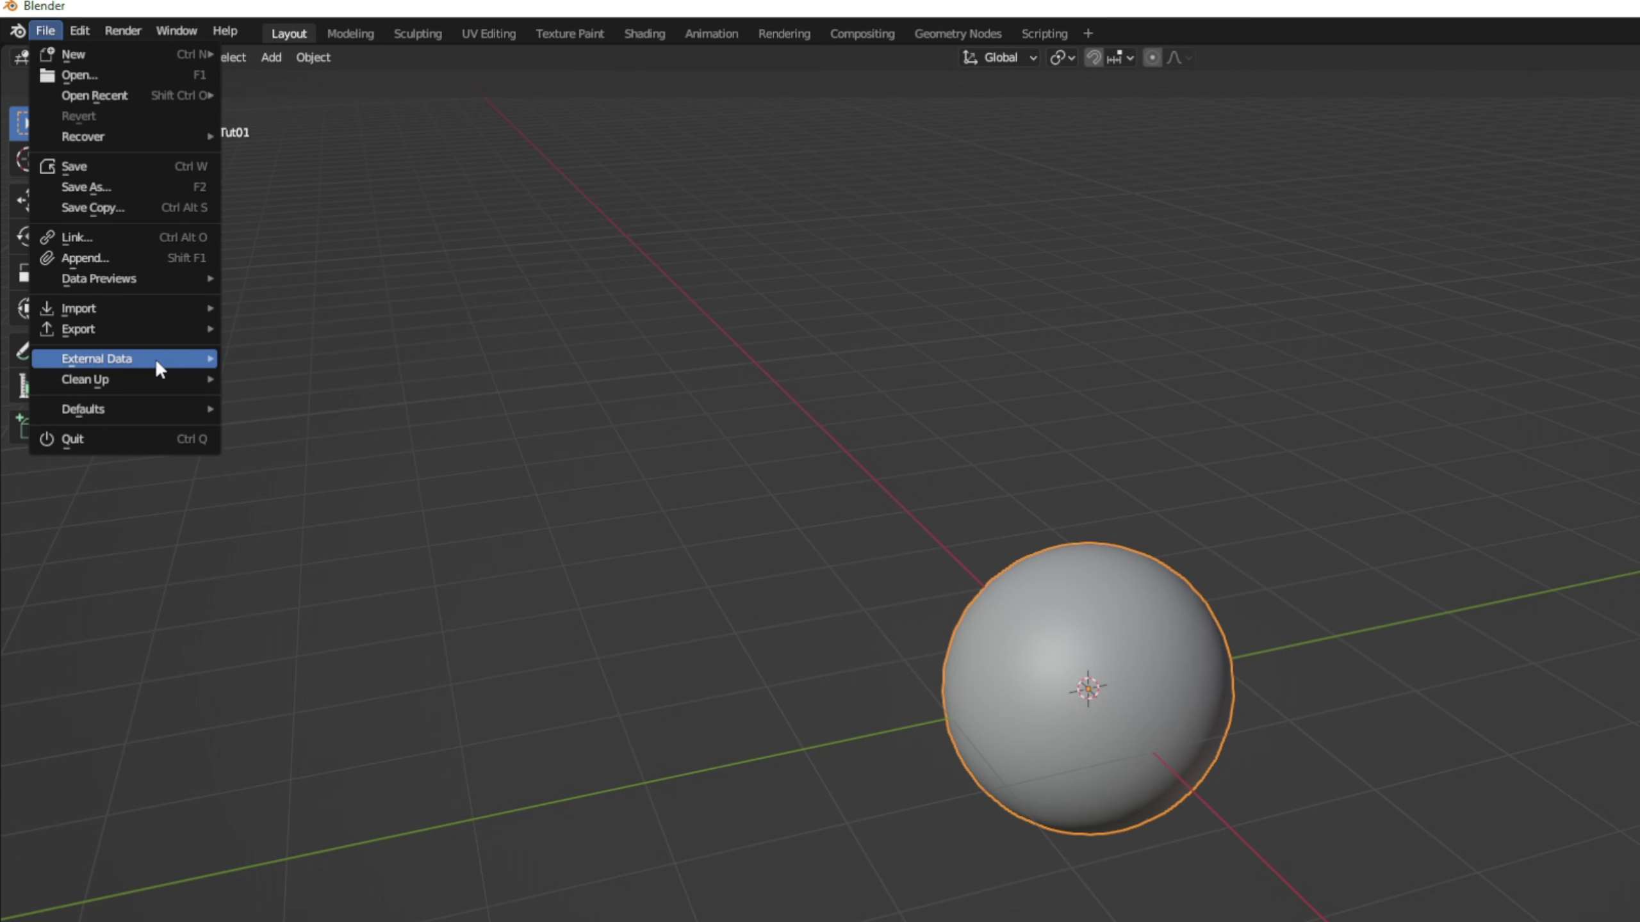
{"action": "mouse_move", "coordinate": [128, 224]}
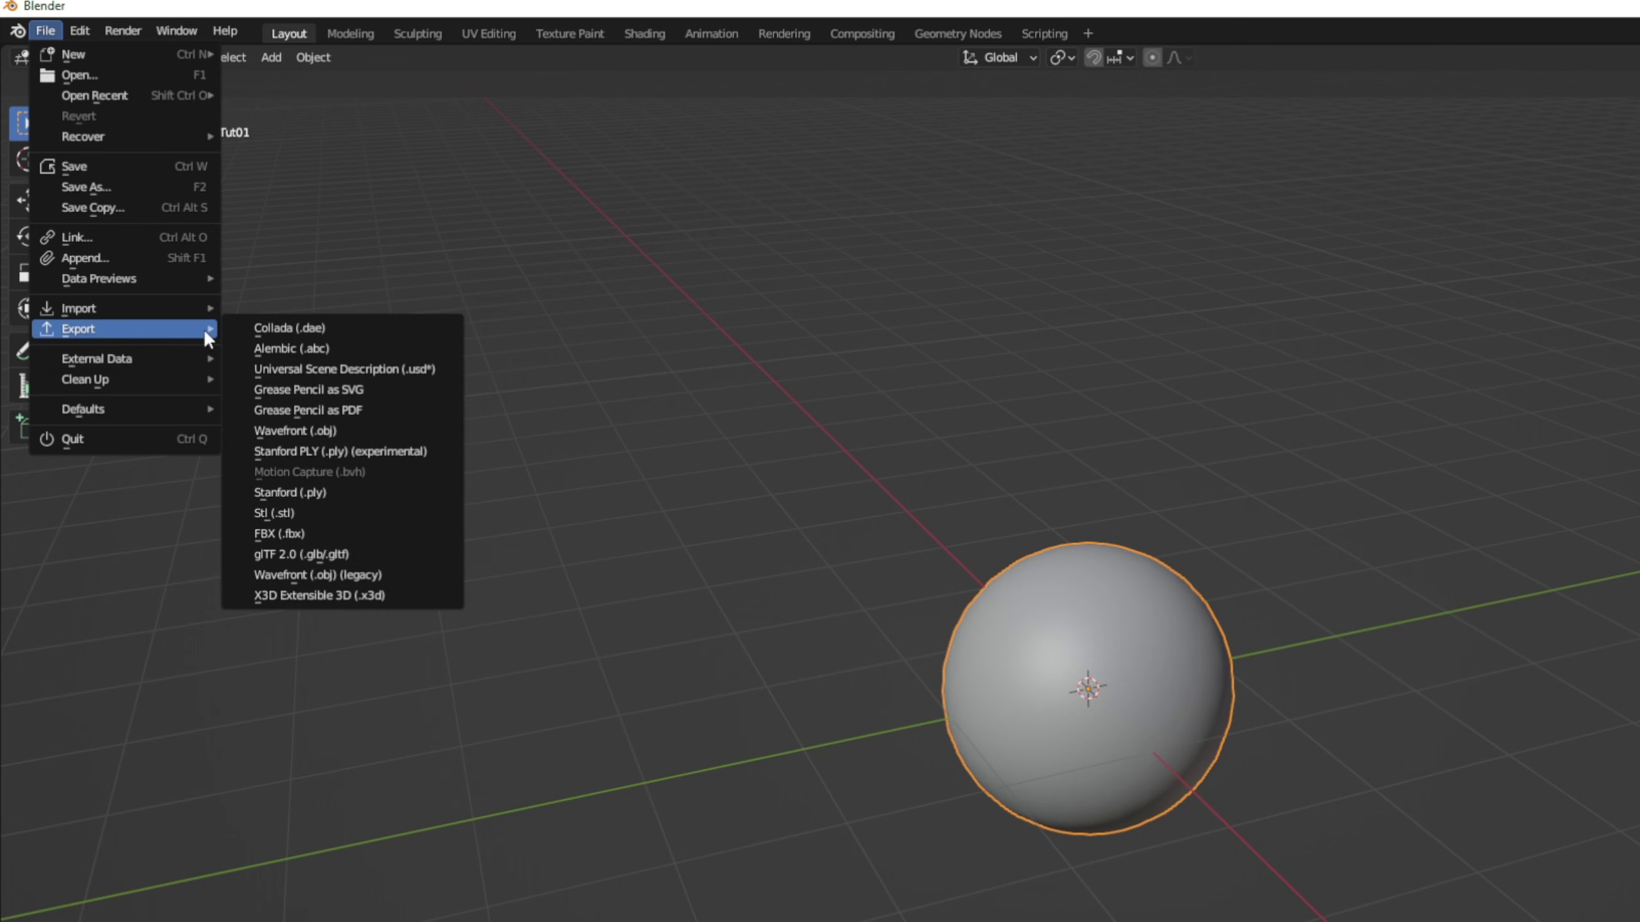
{"action": "left_click", "coordinate": [313, 533]}
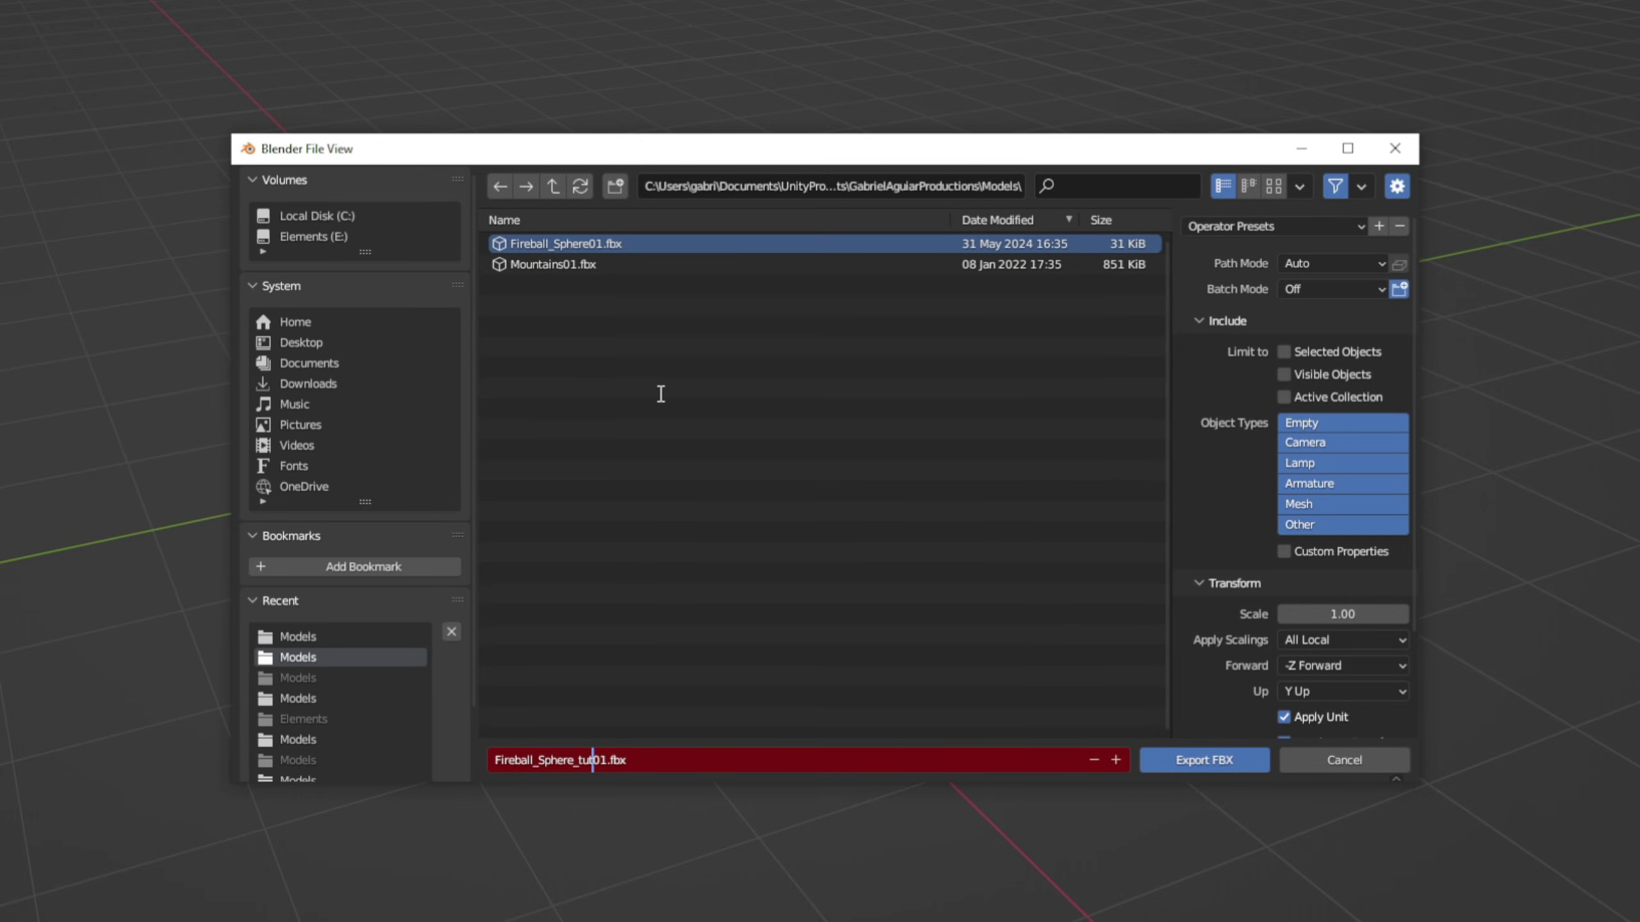
{"action": "left_click", "coordinate": [1284, 352]}
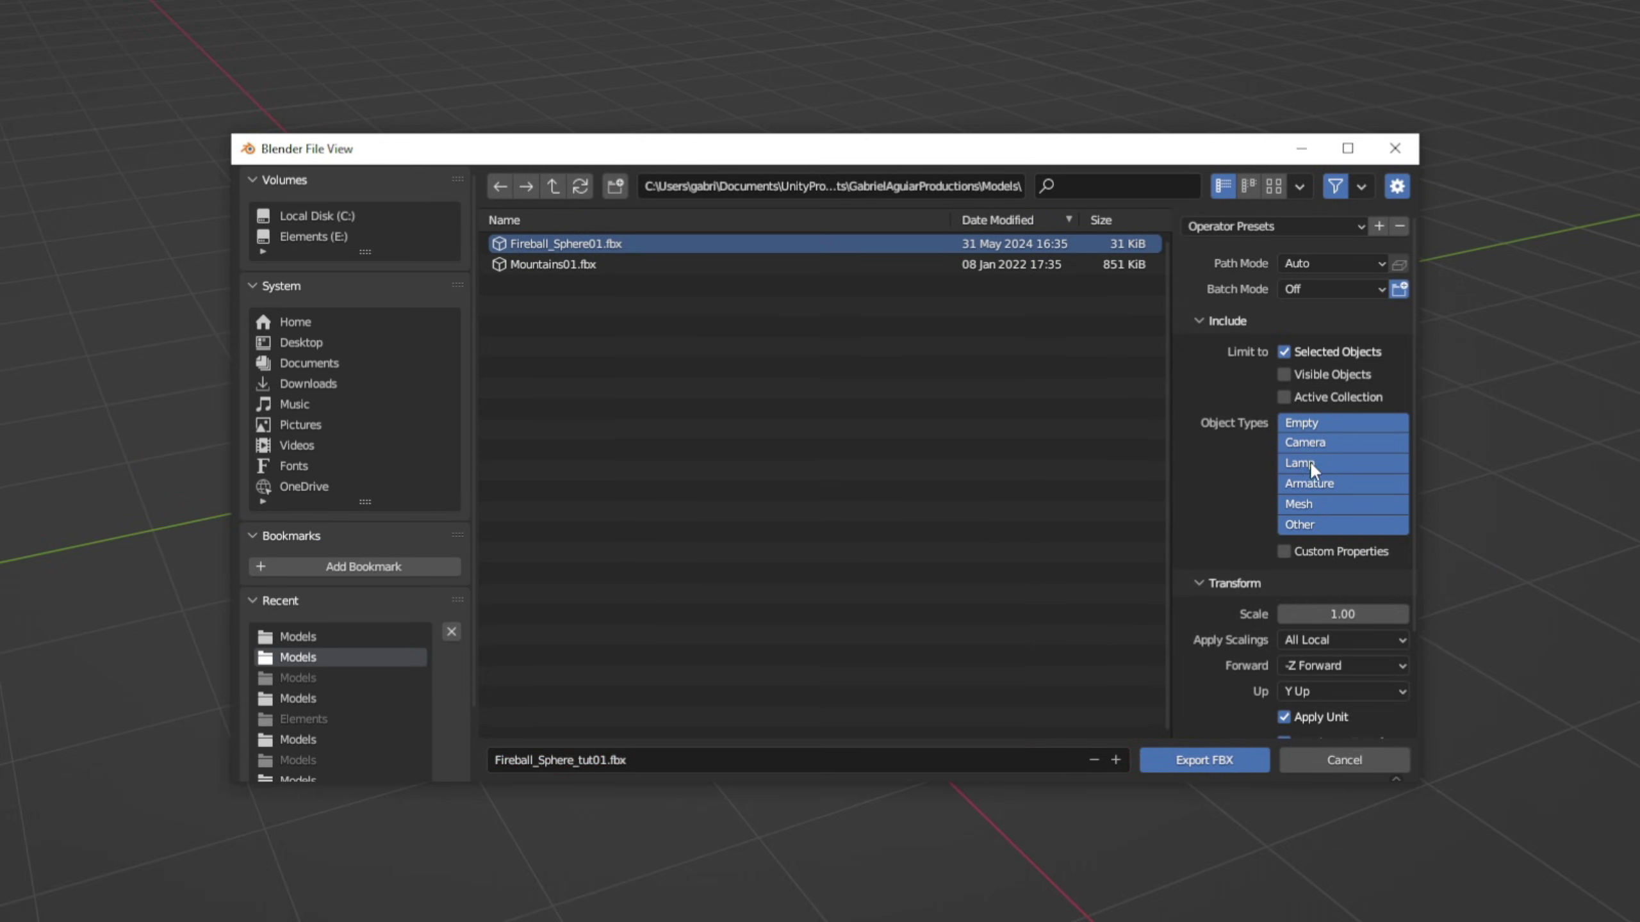
{"action": "left_click", "coordinate": [1336, 646]}
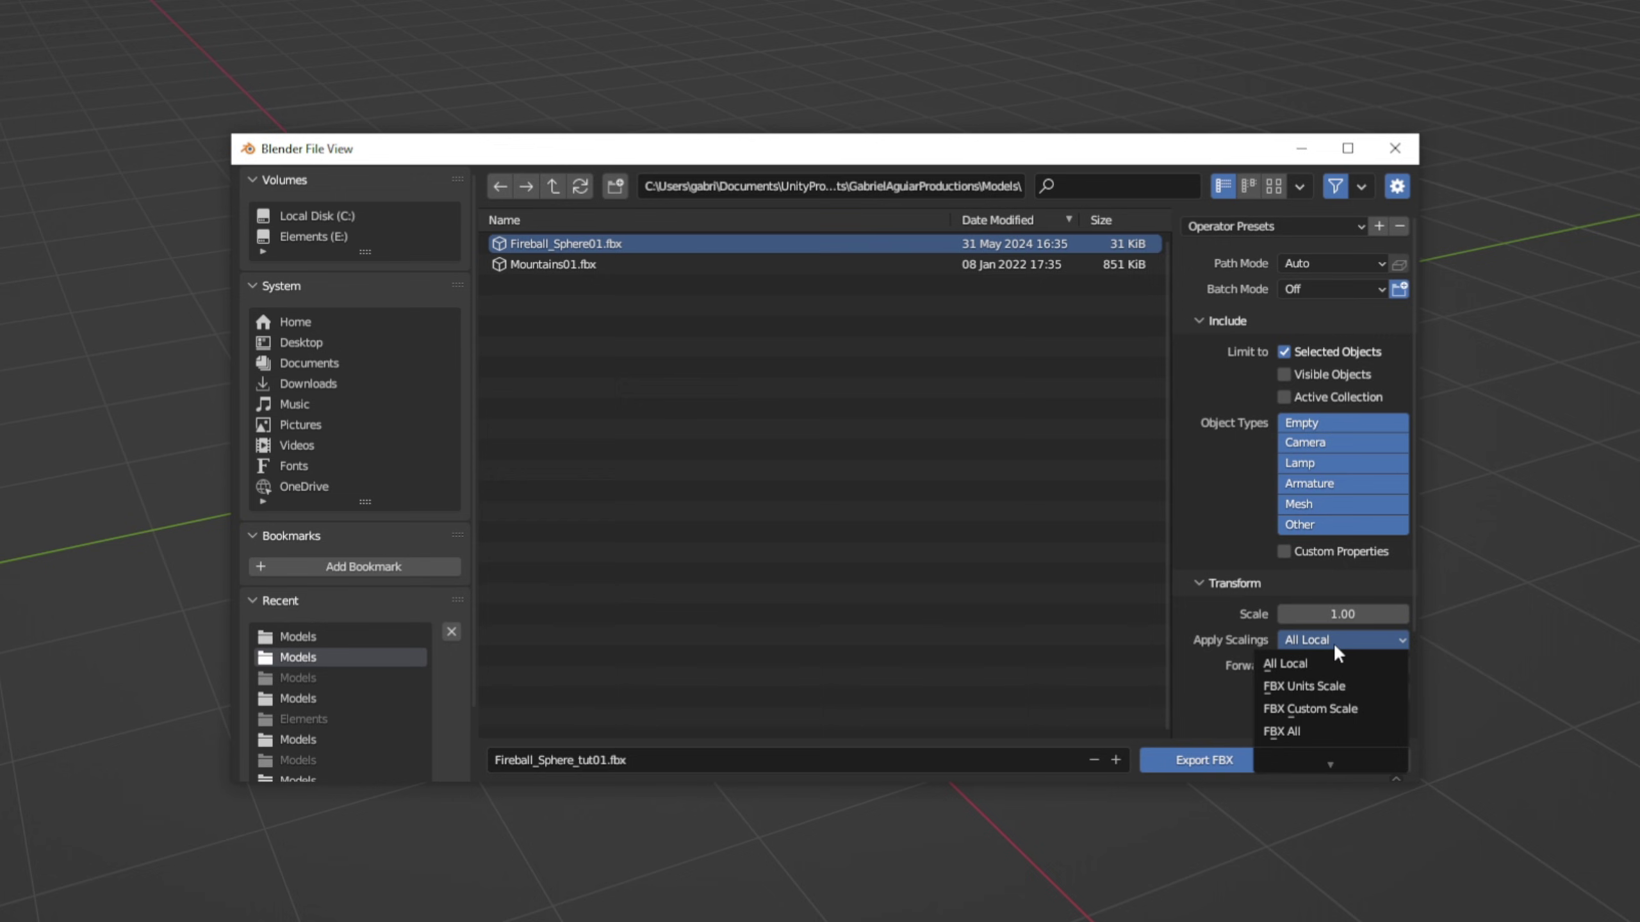
{"action": "left_click", "coordinate": [1310, 734]}
{"action": "left_click", "coordinate": [1222, 756]}
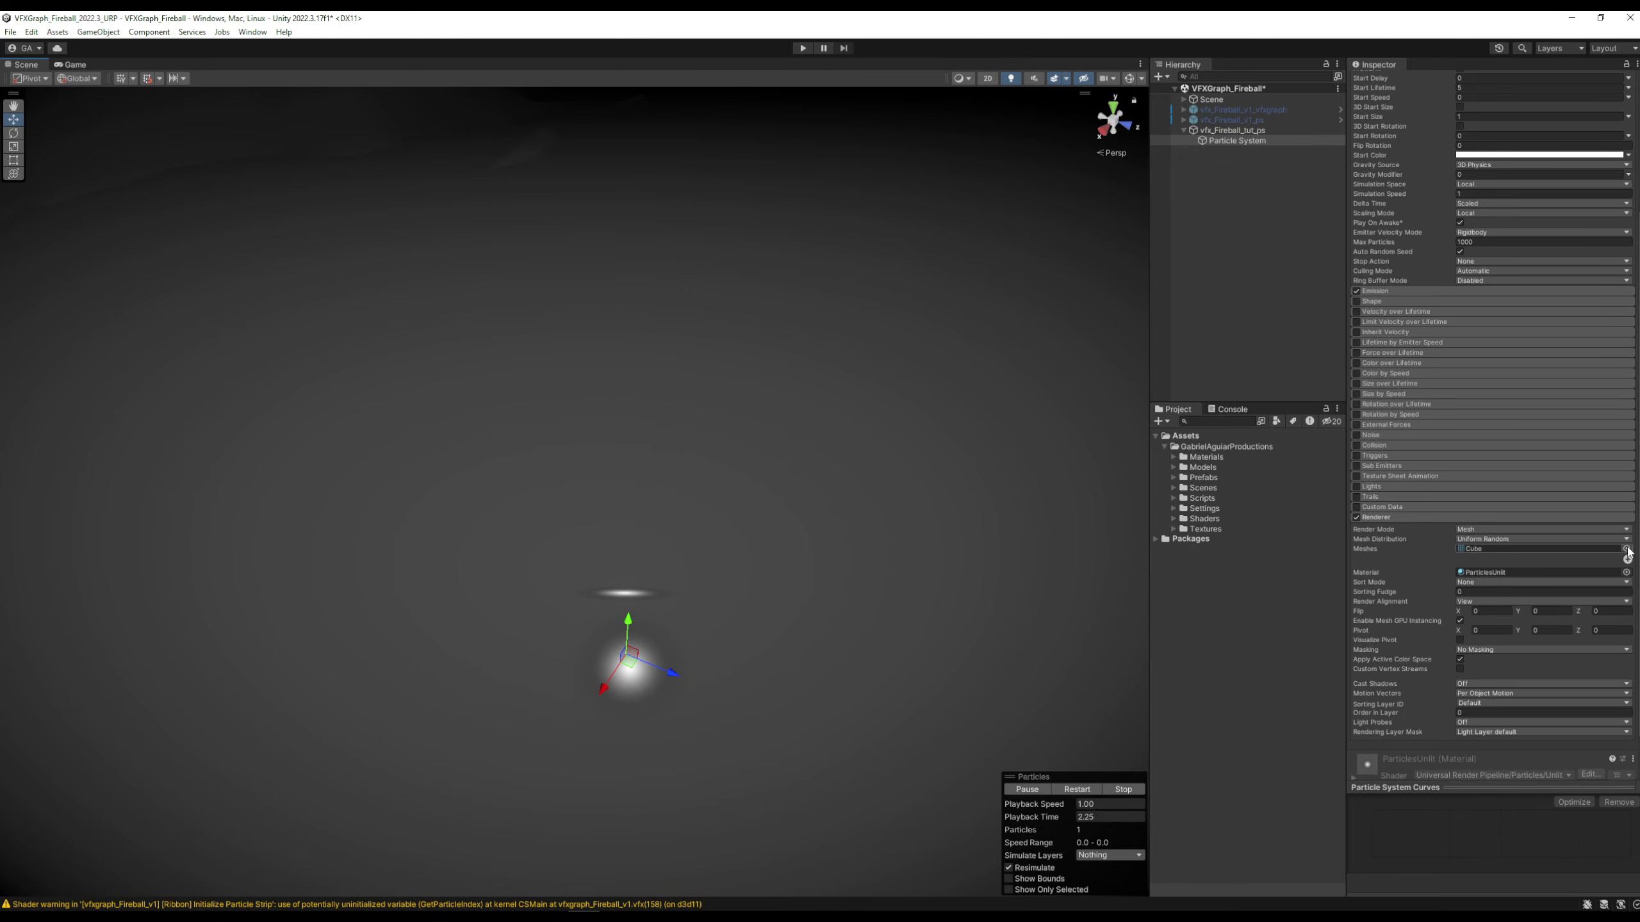
Switch back to Unity and assign the FireballSphereTut01 mesh to the particle renderer in place of the cube
{"action": "left_click", "coordinate": [1627, 549]}
{"action": "left_click", "coordinate": [1117, 489]}
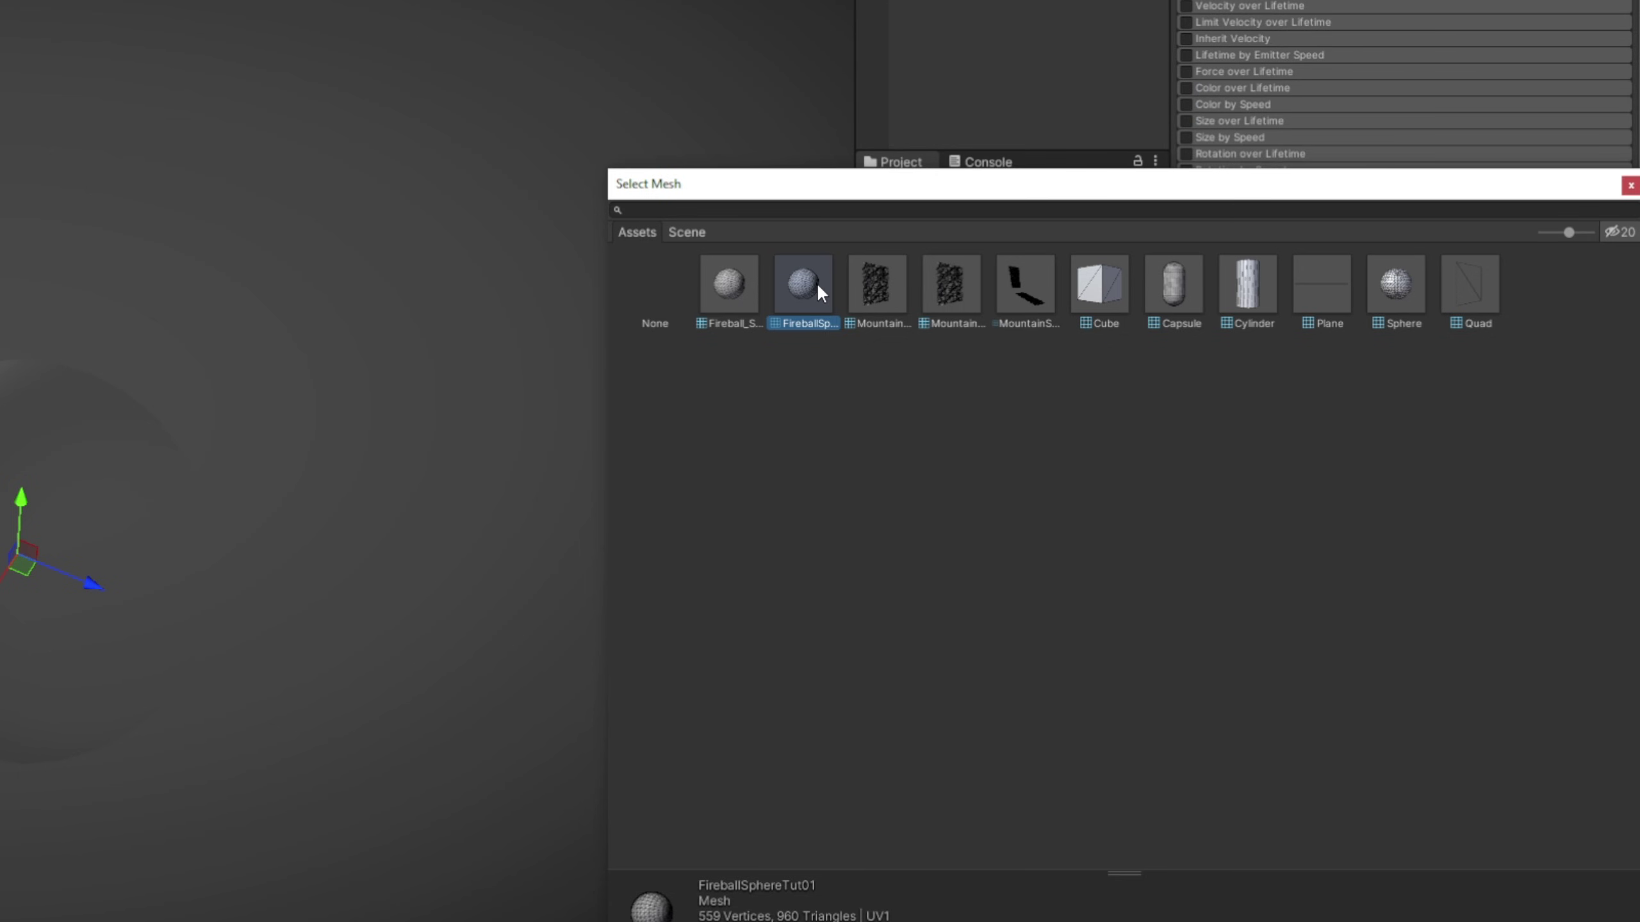
{"action": "double_click", "coordinate": [823, 277]}
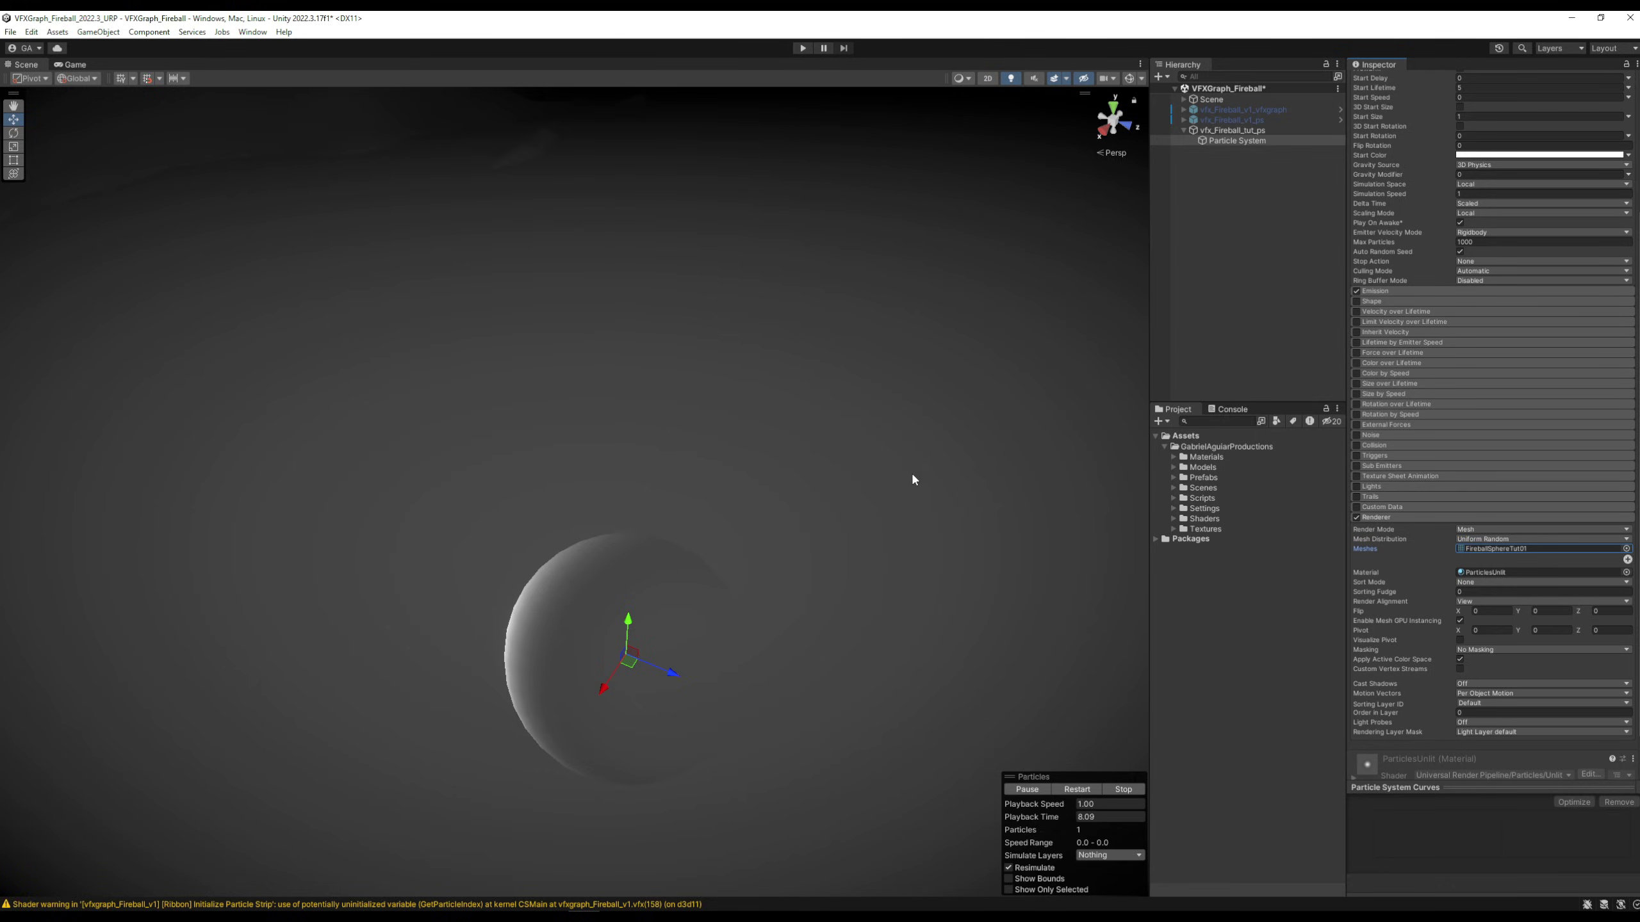
Set the particle system's Start Size to 0.33
{"action": "scroll", "coordinate": [1373, 285], "scroll_direction": "up", "scroll_amount": 5}
{"action": "left_click", "coordinate": [1463, 290]}
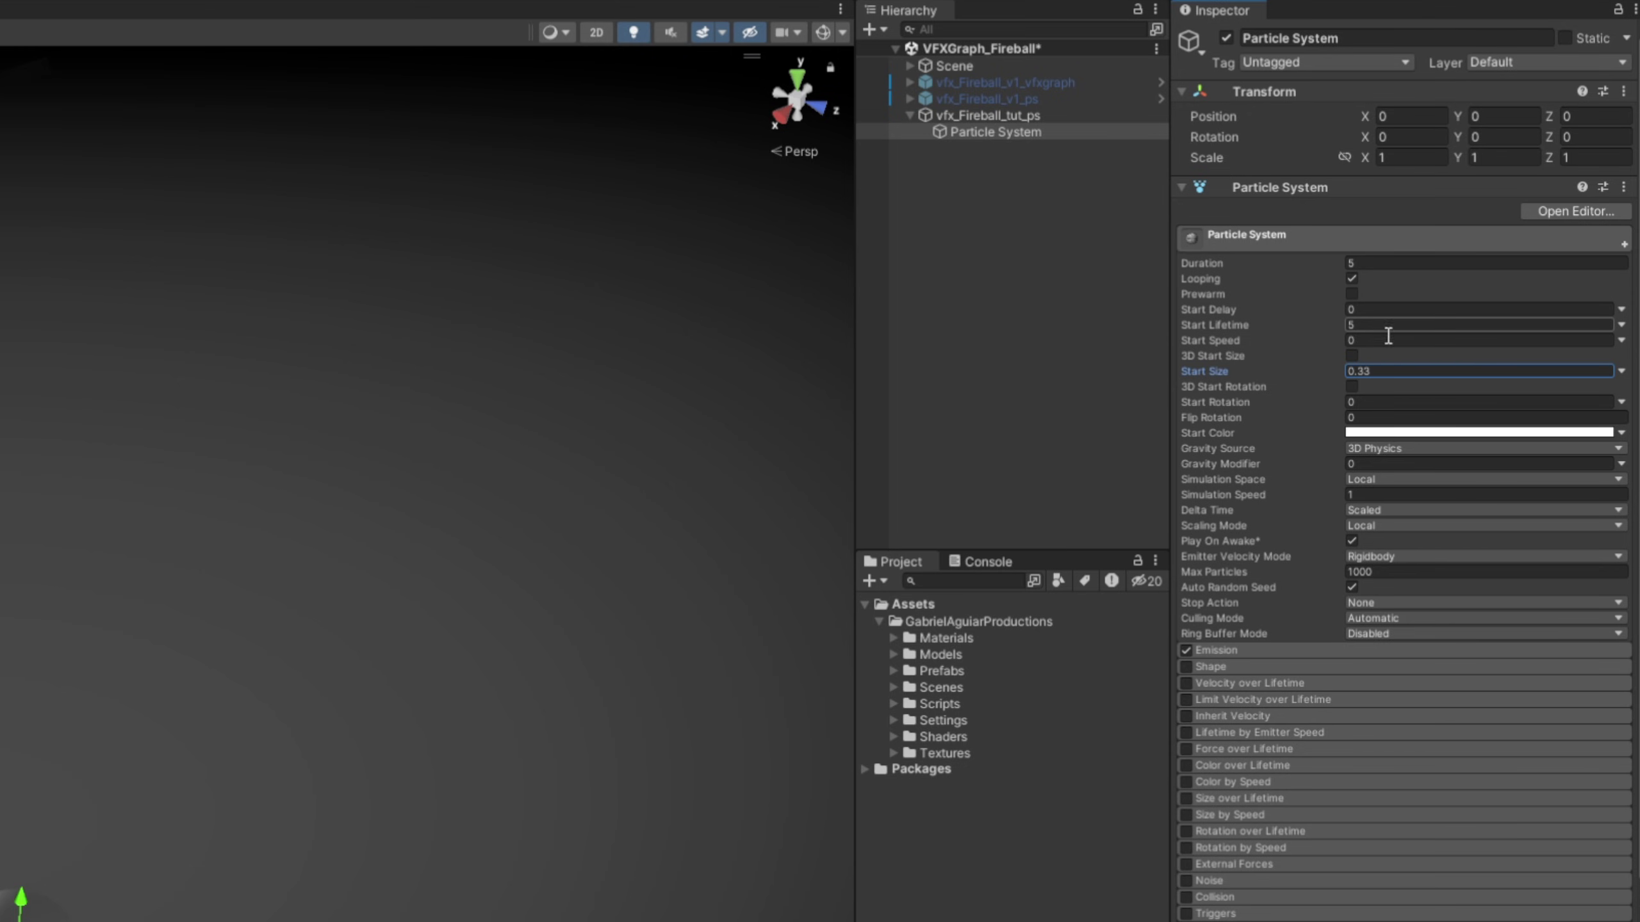
{"action": "right_click_drag", "start_coordinate": [200, 659], "coordinate": [191, 580]}
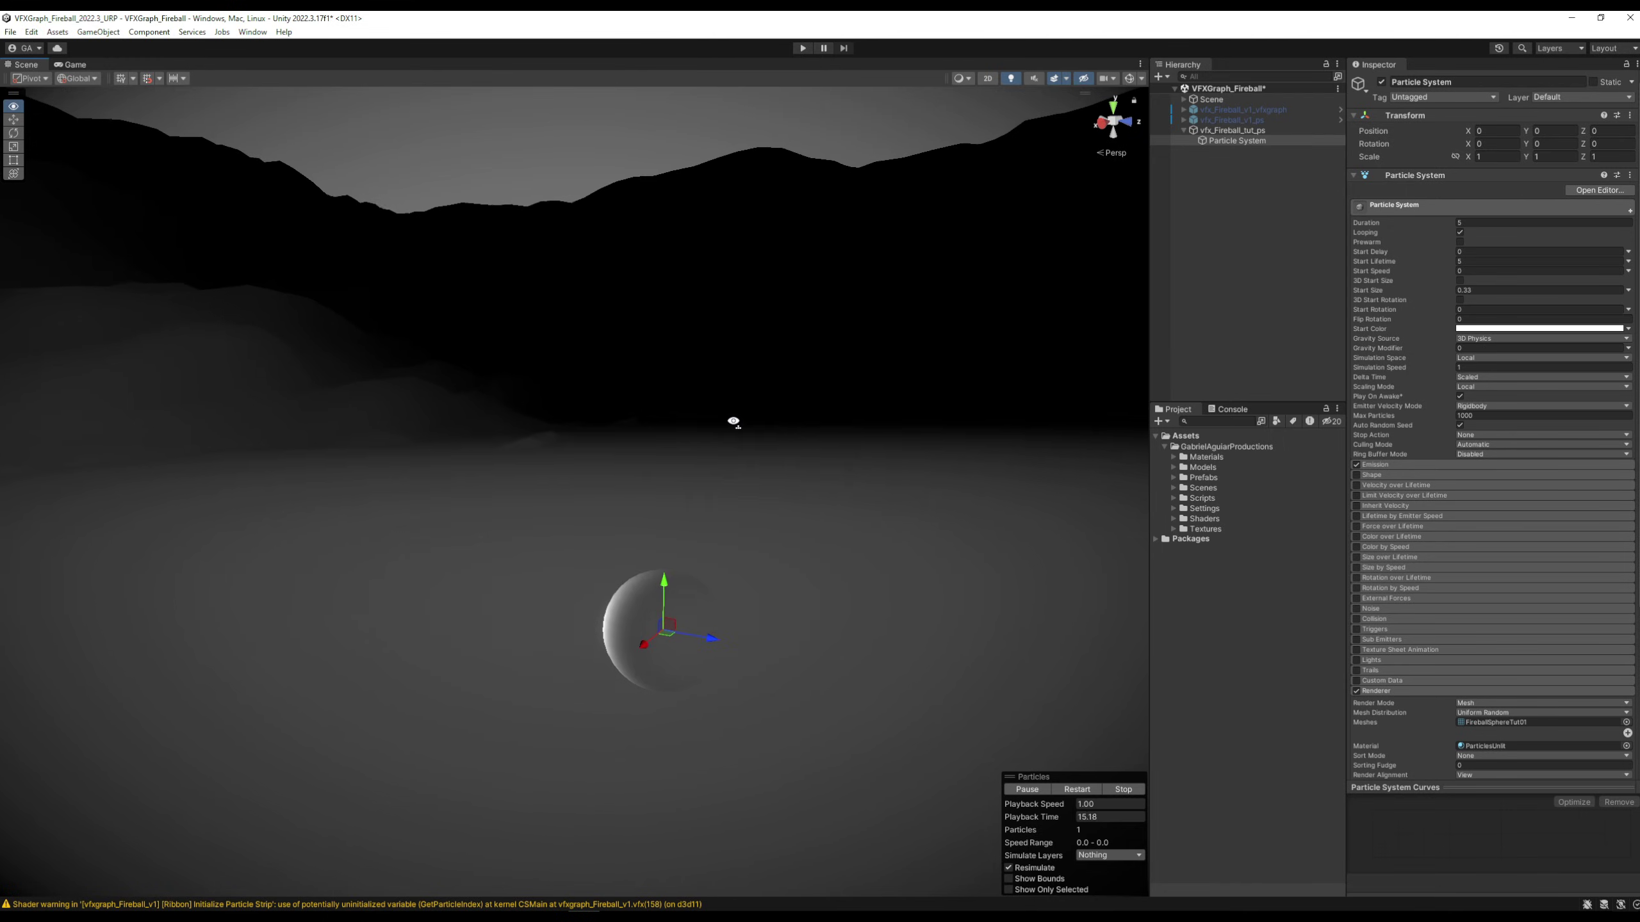
{"action": "right_click_drag", "start_coordinate": [733, 421], "coordinate": [775, 469]}
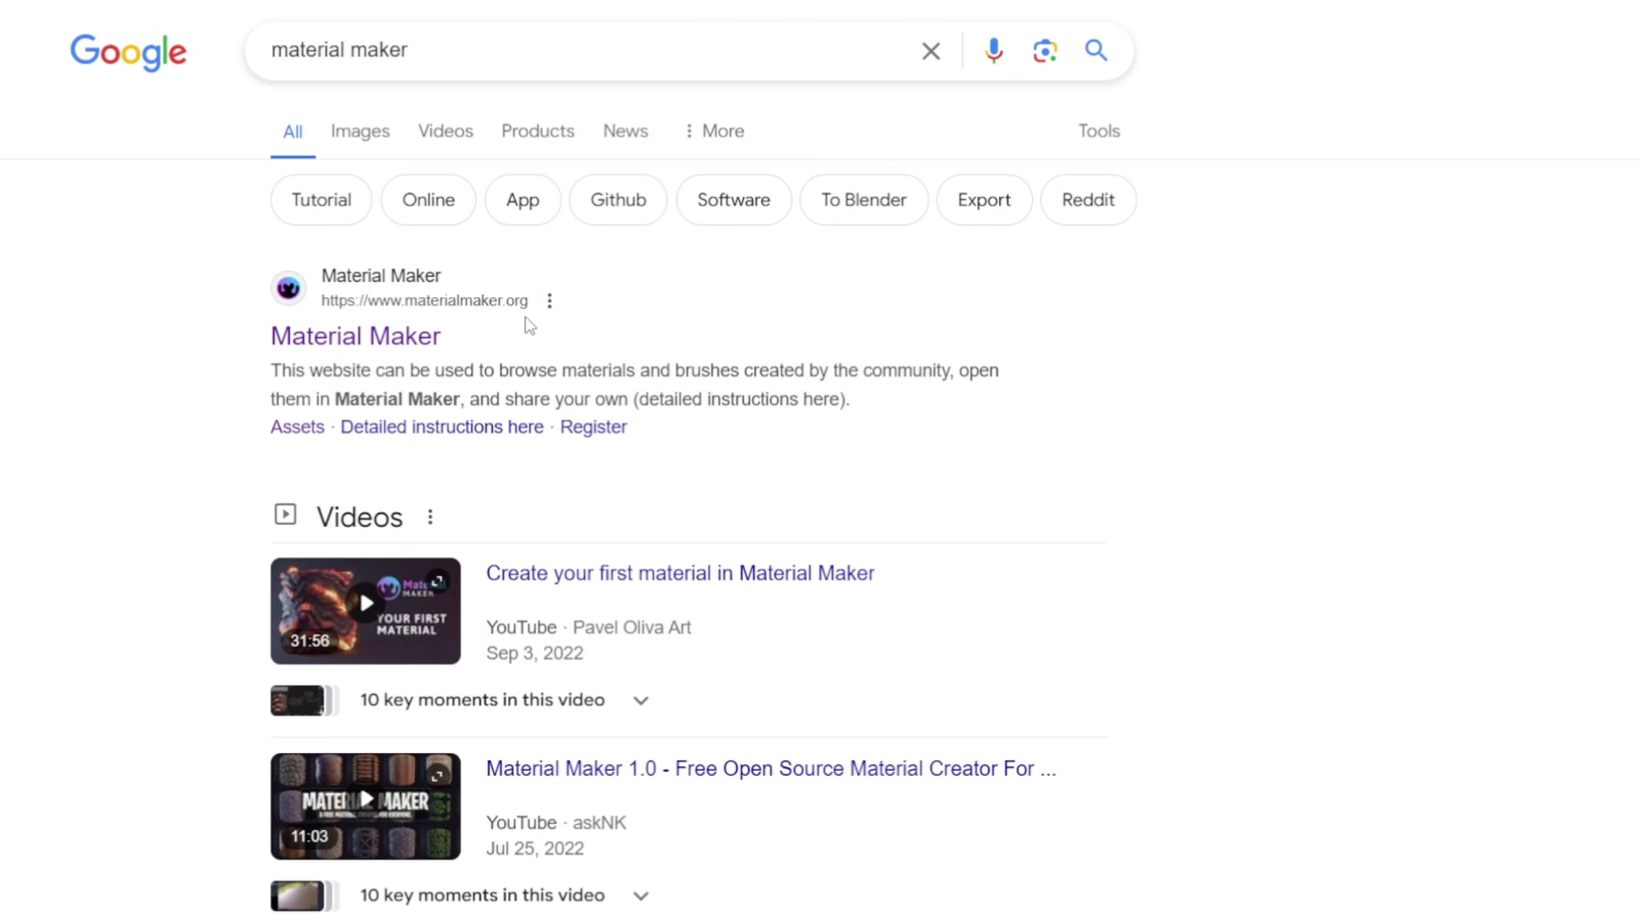
Switch to the browser and open the Material Maker website from the search results
{"action": "left_click", "coordinate": [413, 337]}
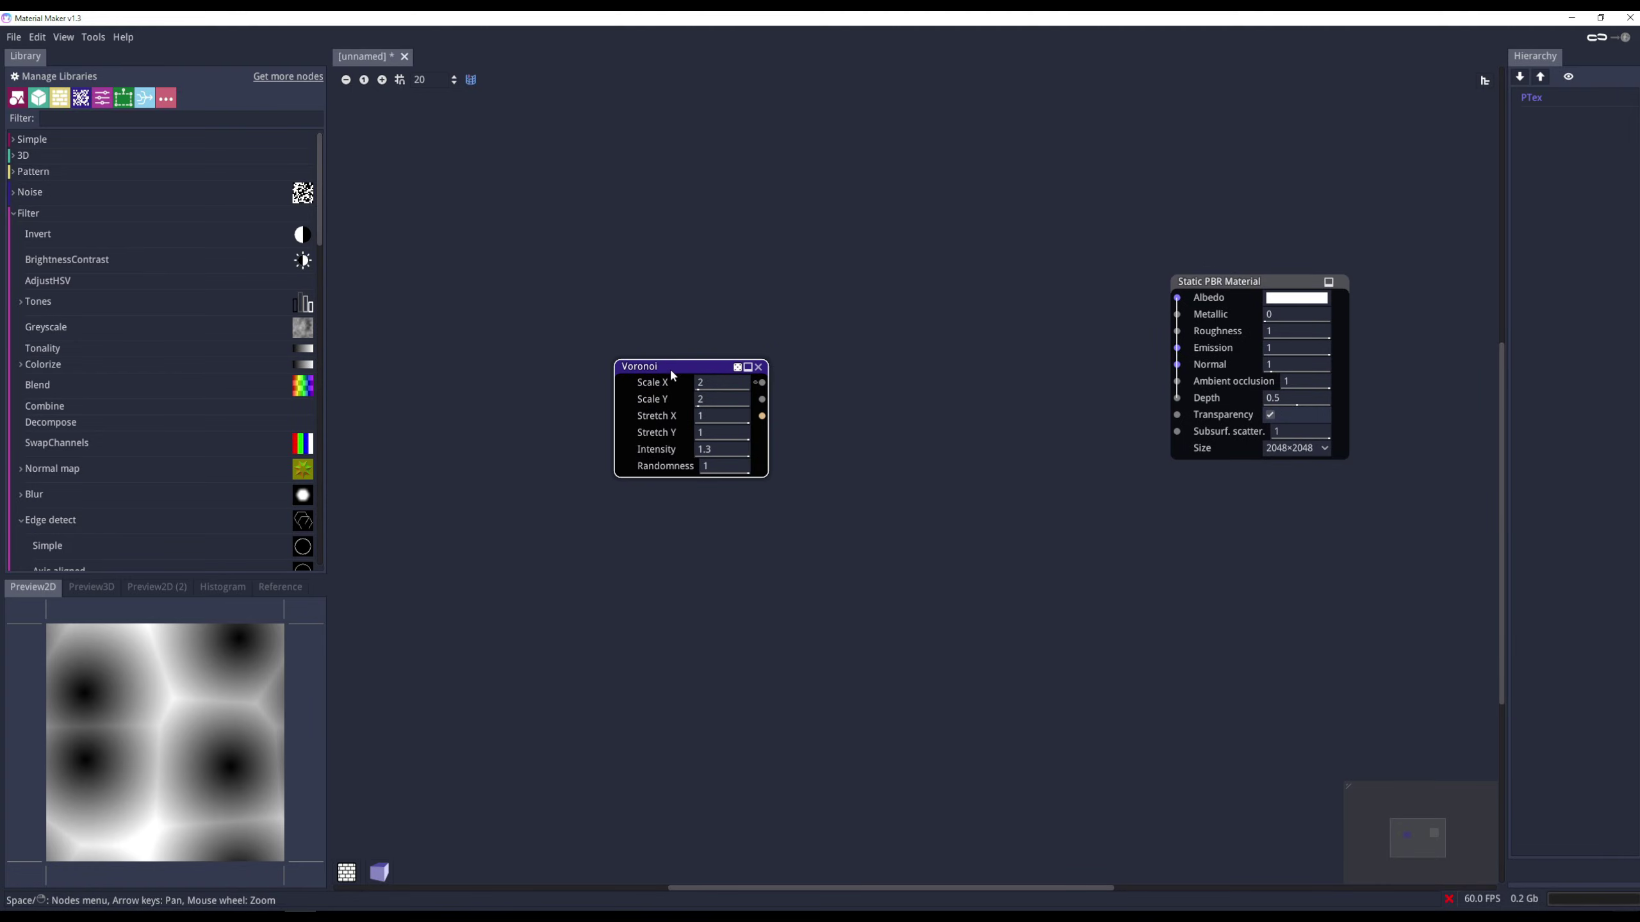
Switch to Material Maker, move the existing Voronoi node out of the way and add a new Voronoi node to the graph
{"action": "left_click_drag", "start_coordinate": [678, 365], "coordinate": [540, 67]}
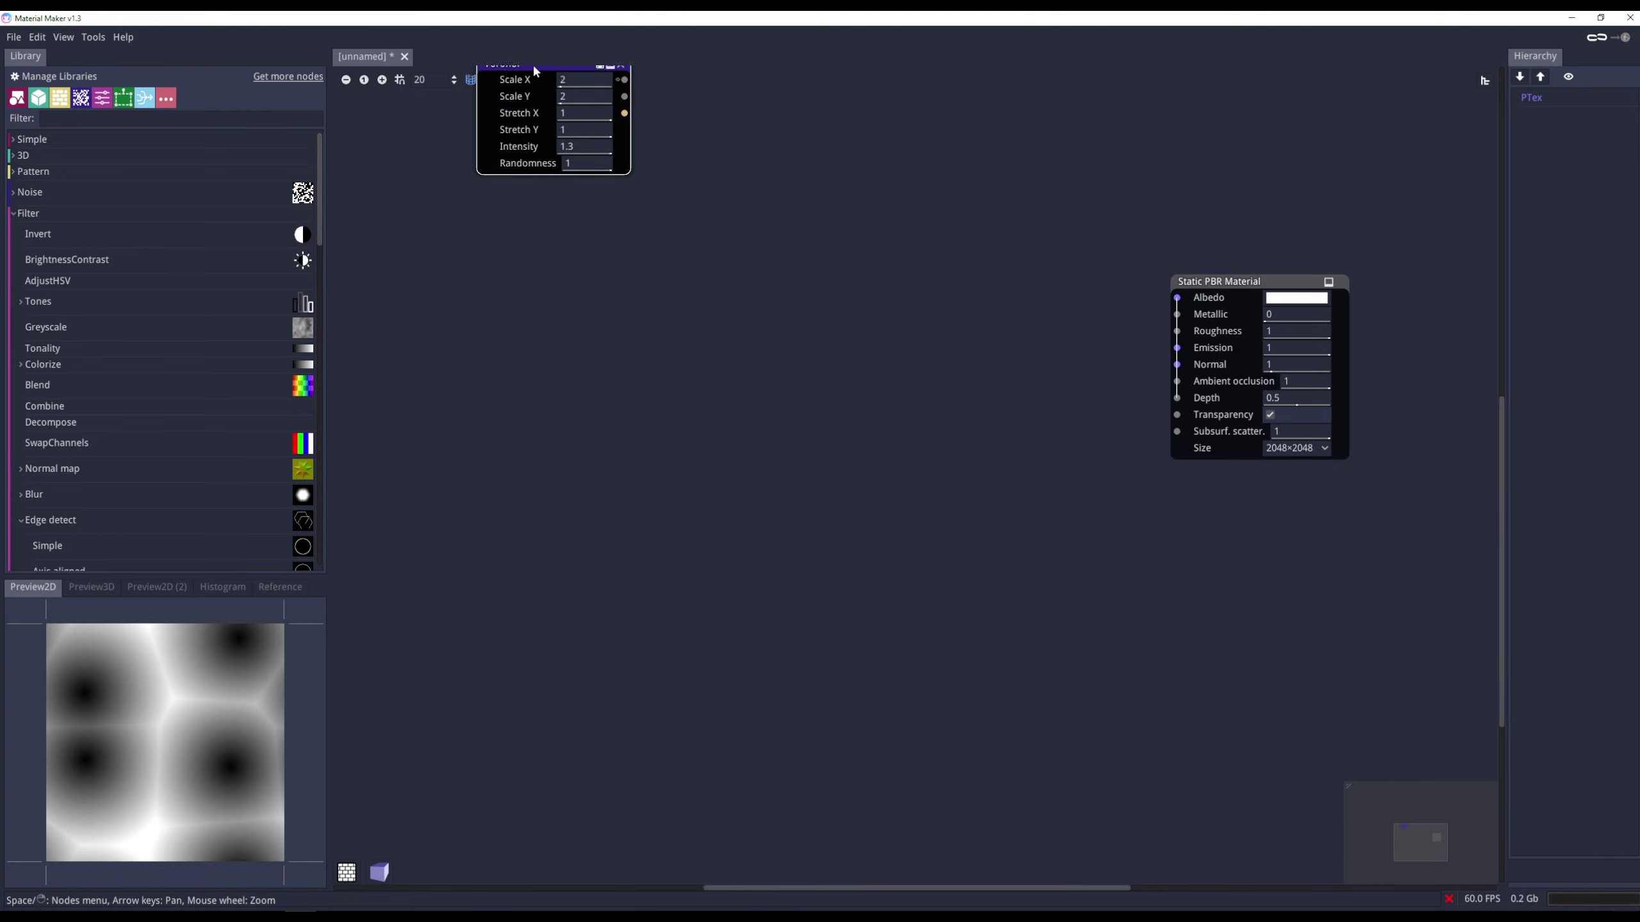
{"action": "right_click", "coordinate": [652, 399]}
{"action": "type", "text": "voronoi"}
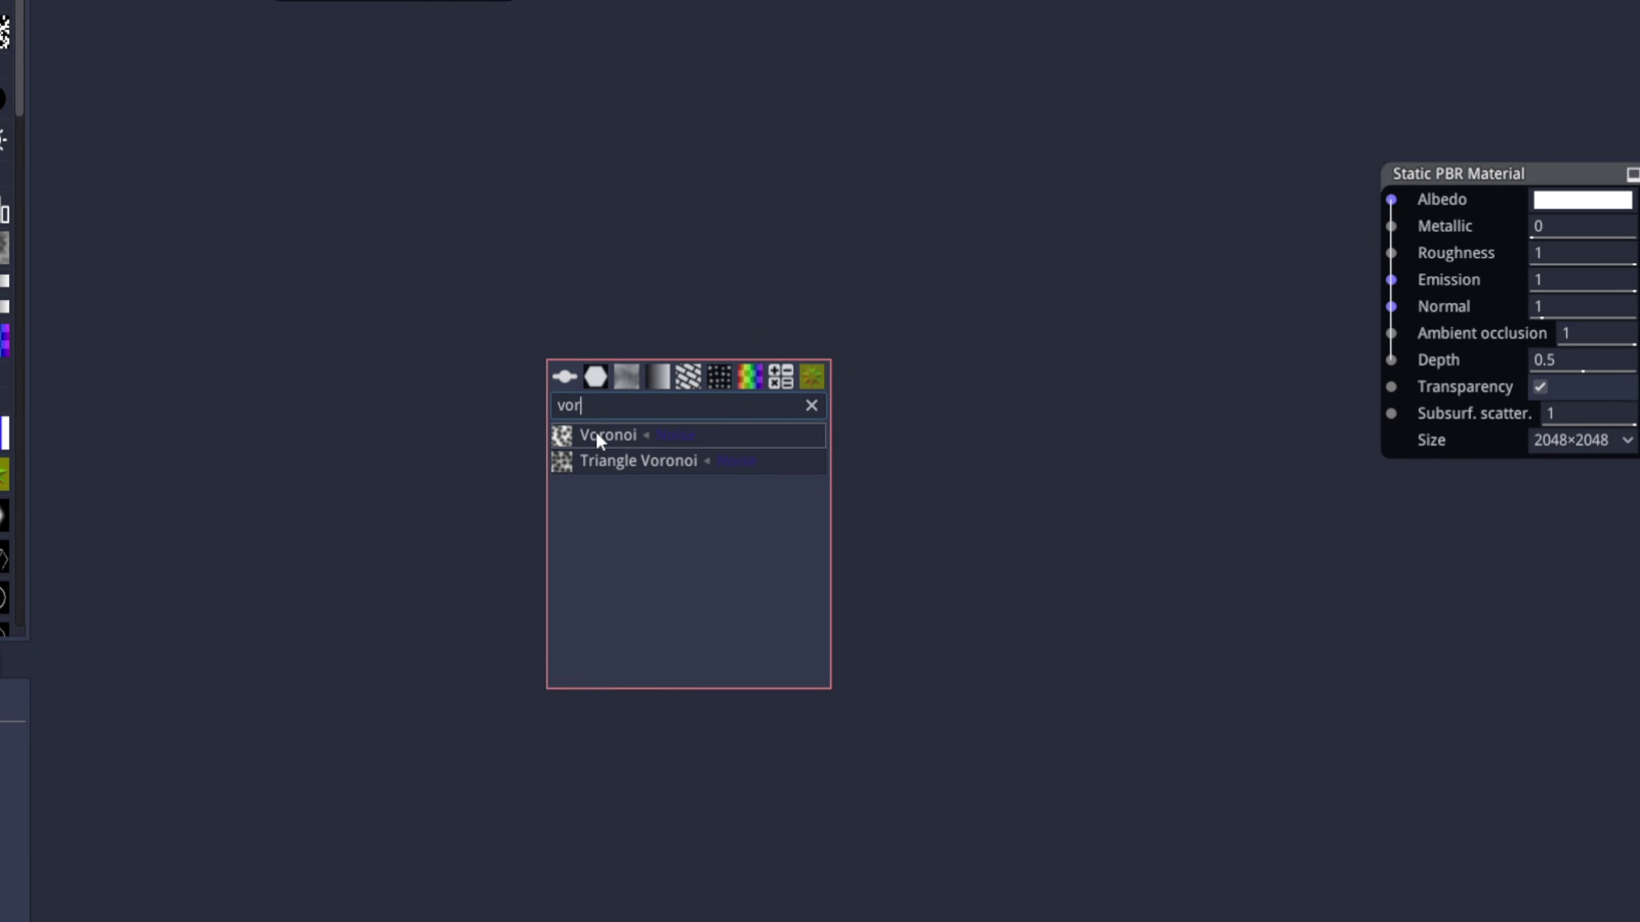
{"action": "left_click", "coordinate": [595, 432]}
Set the new Voronoi node's Intensity to 1.1 and its Randomness to 1
{"action": "left_click", "coordinate": [644, 374]}
{"action": "left_click", "coordinate": [698, 393]}
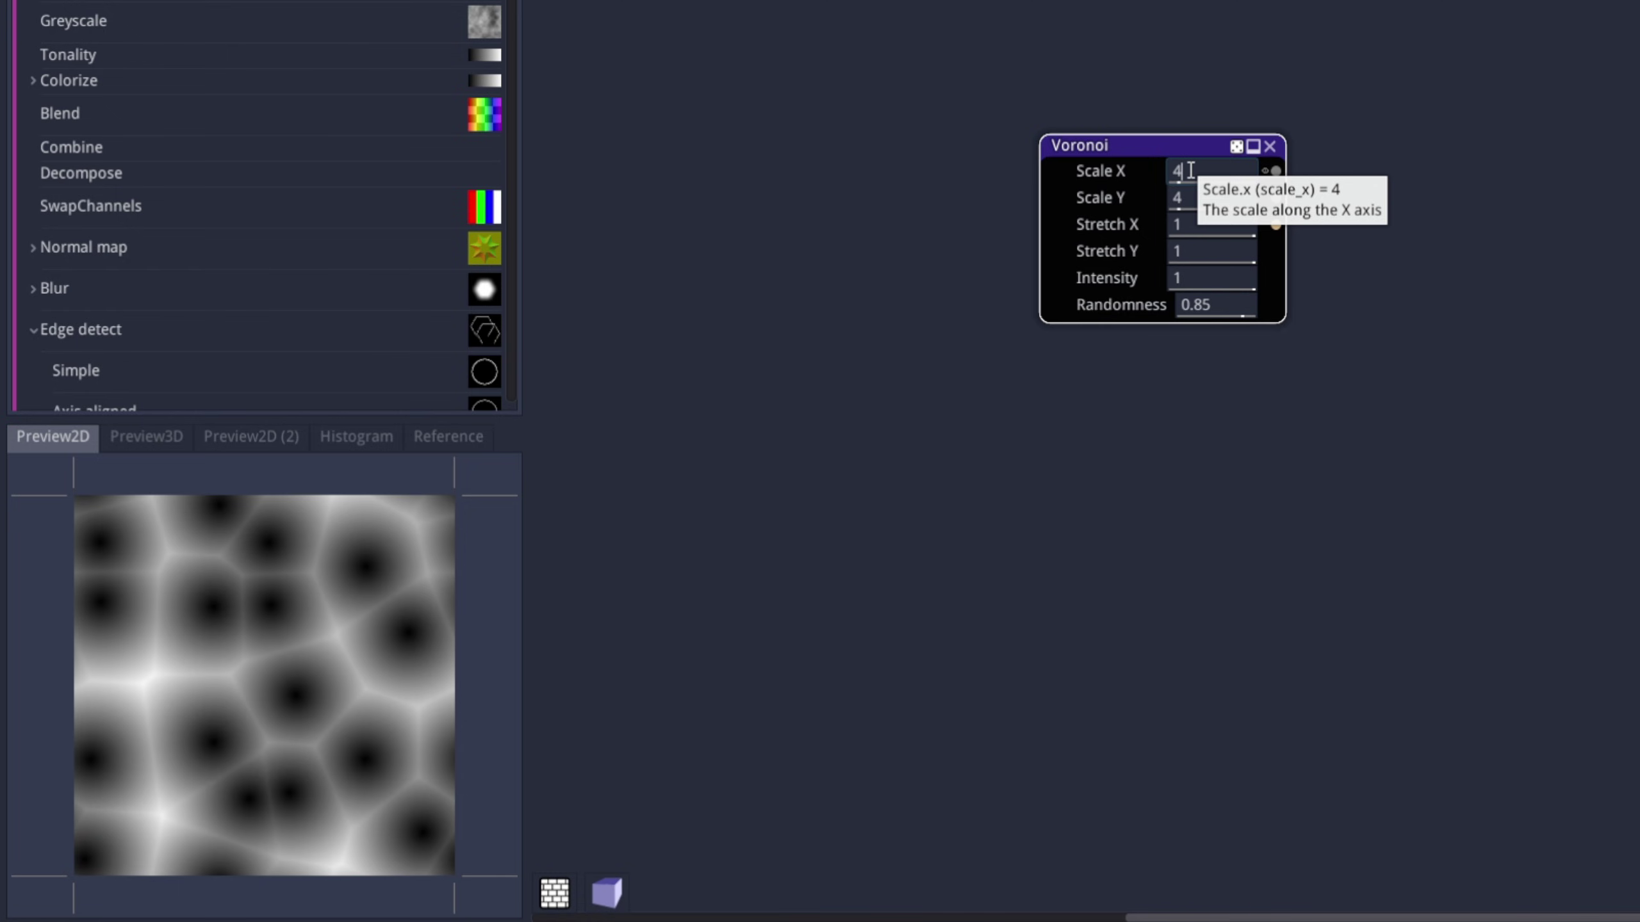
{"action": "double_click", "coordinate": [1190, 170]}
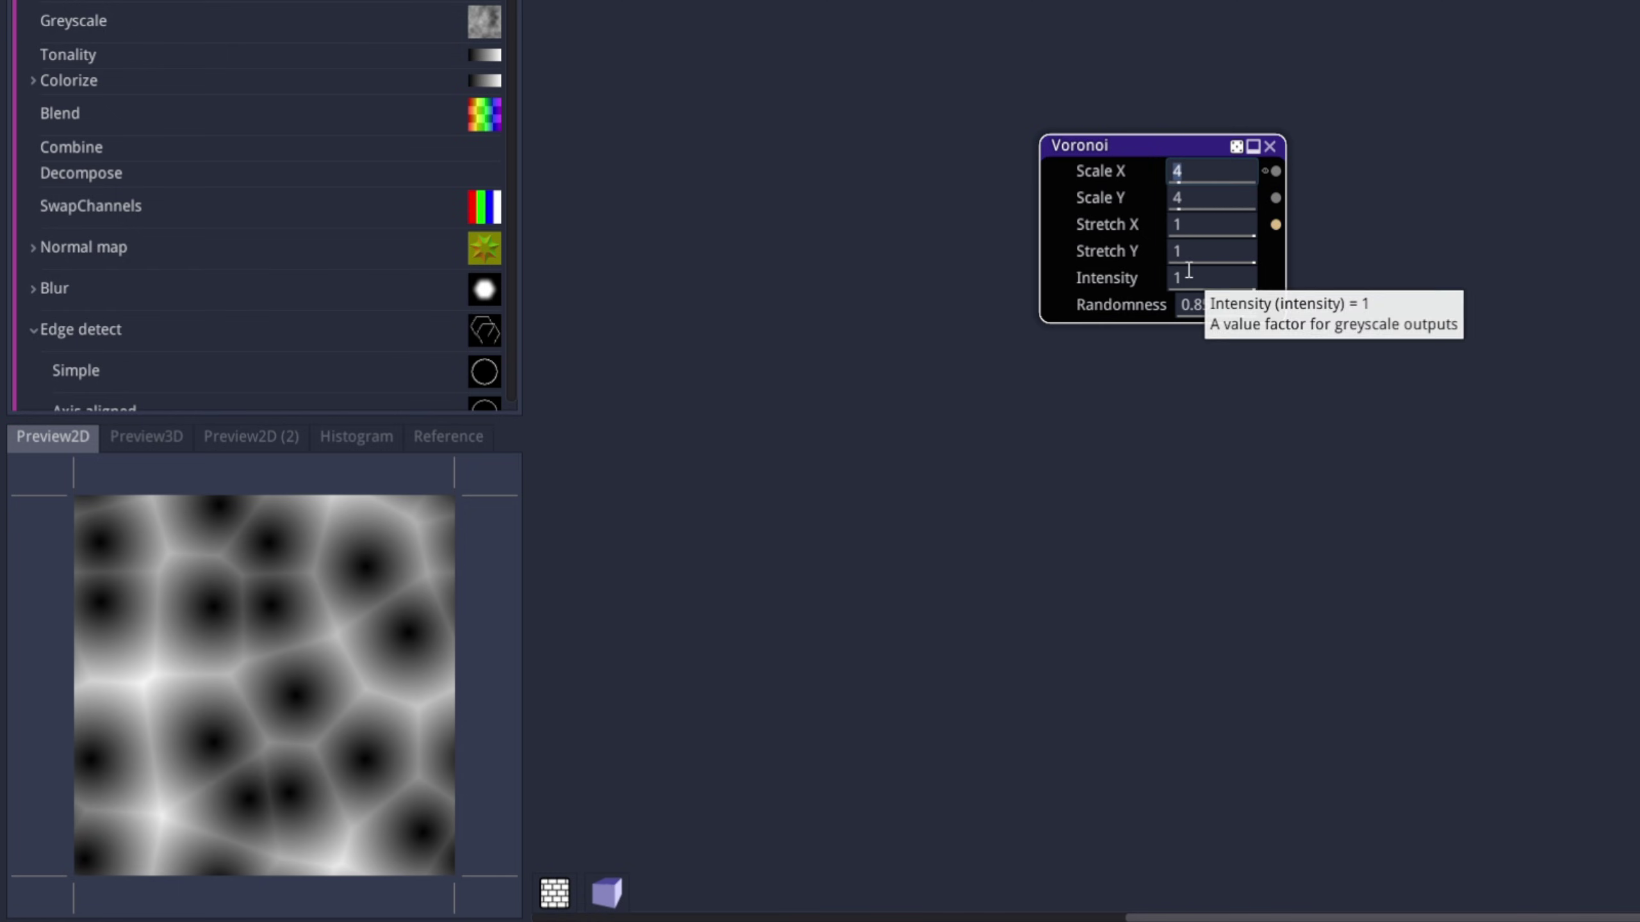
{"action": "left_click_drag", "start_coordinate": [1195, 280], "coordinate": [1436, 315]}
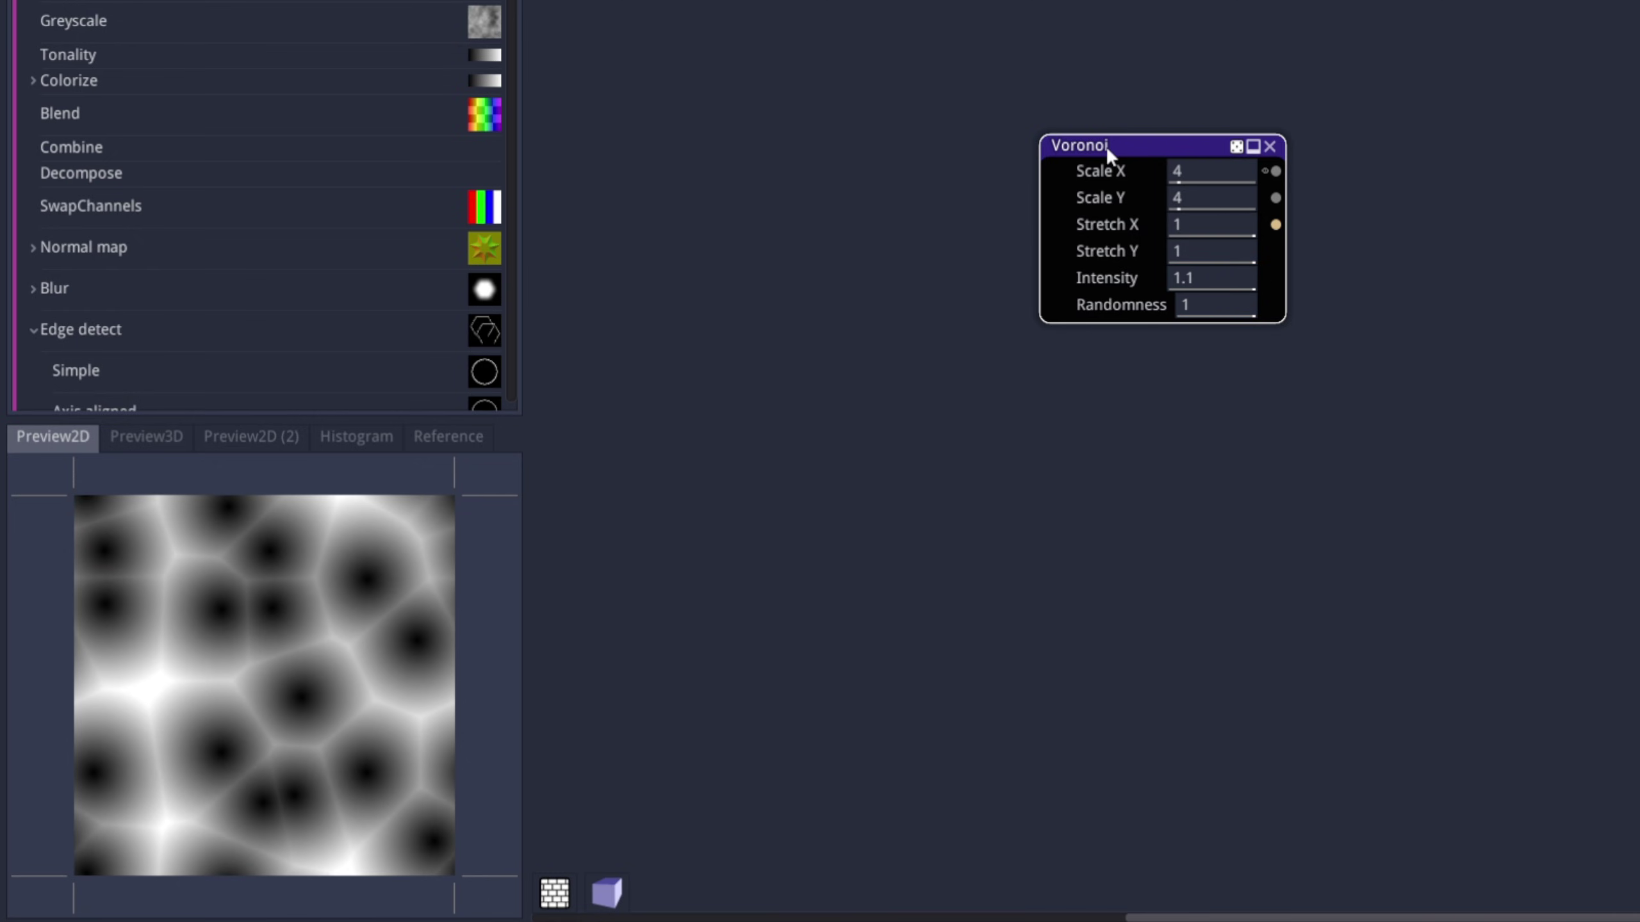
Export the Voronoi texture from the 2D preview into the Unity project's textures as Voronoi02.png
{"action": "right_click", "coordinate": [352, 648]}
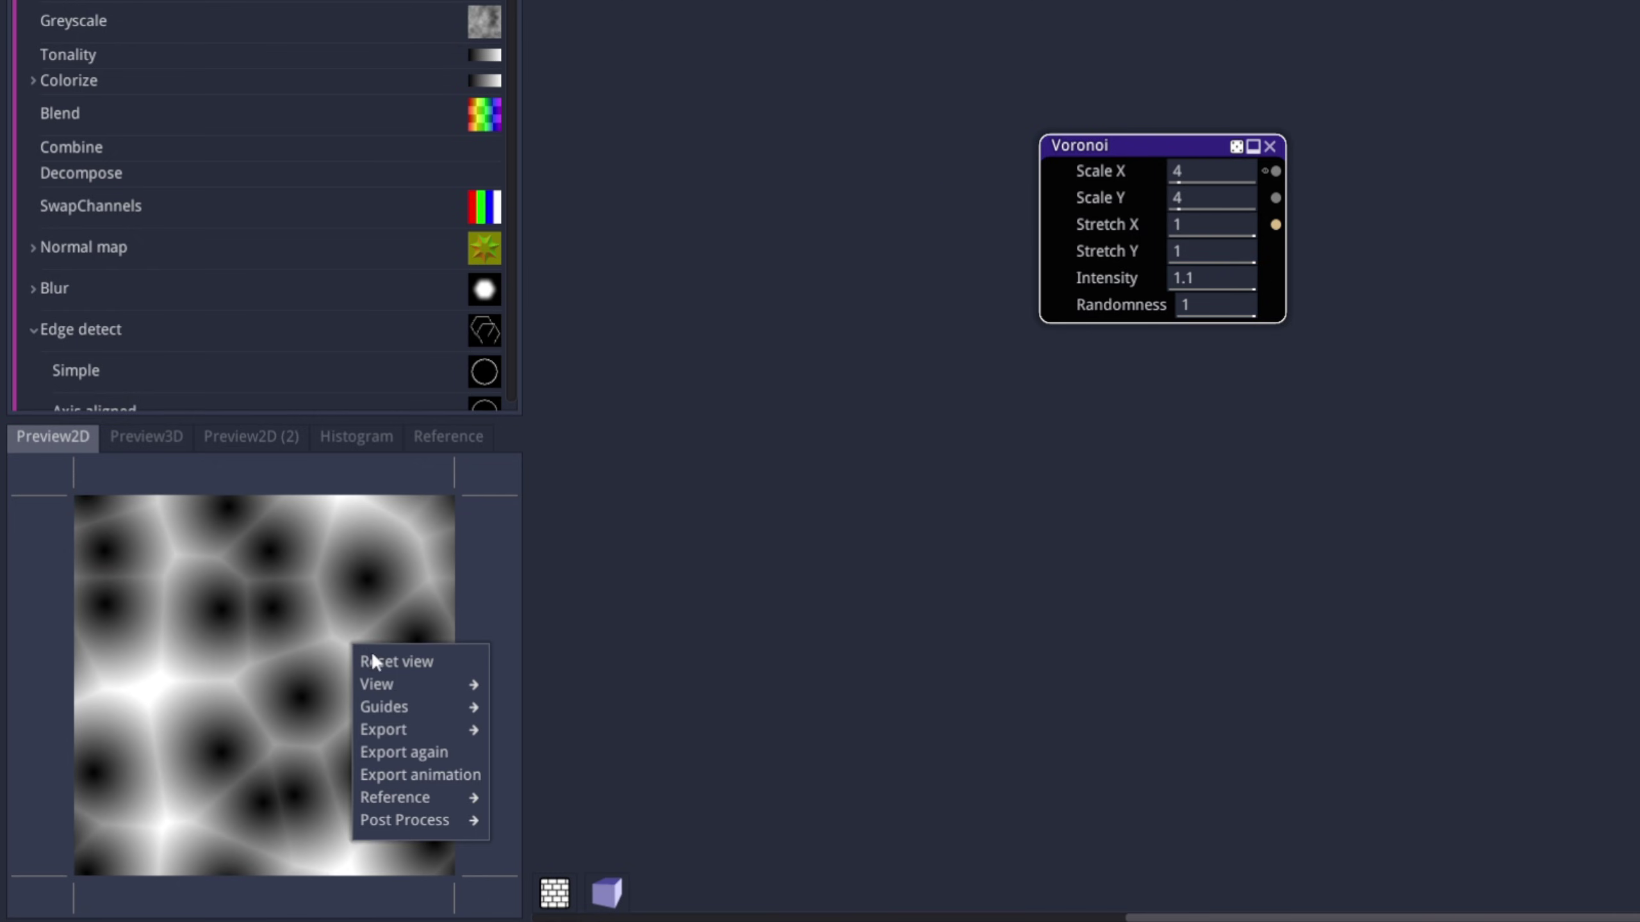
{"action": "mouse_move", "coordinate": [405, 728]}
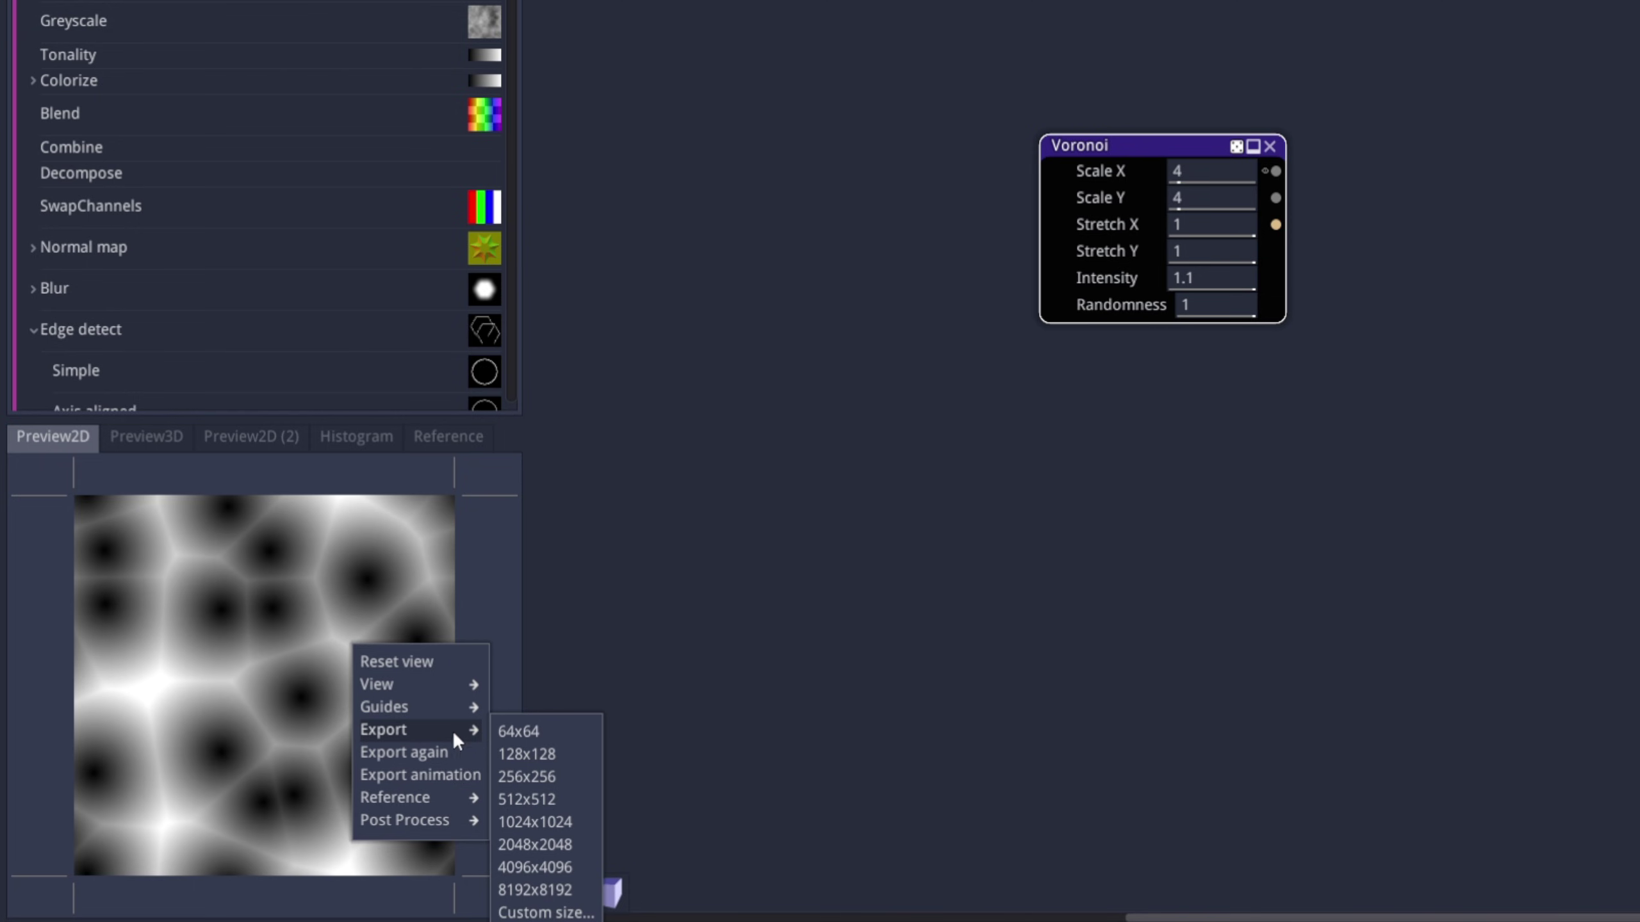
{"action": "left_click", "coordinate": [547, 837]}
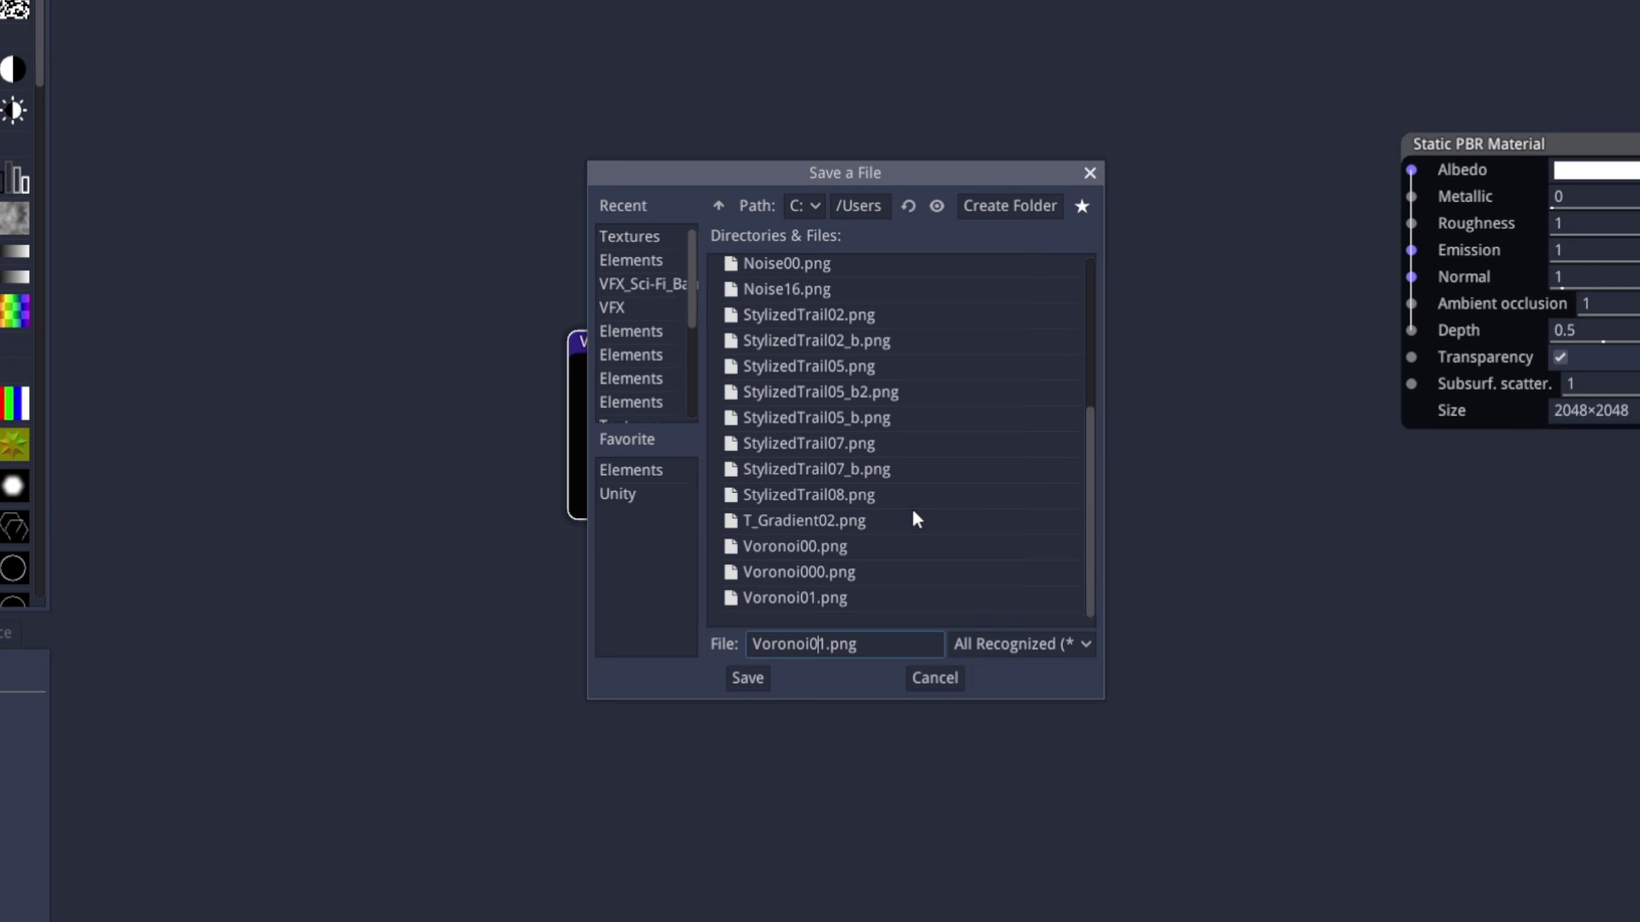
{"action": "left_click", "coordinate": [739, 683]}
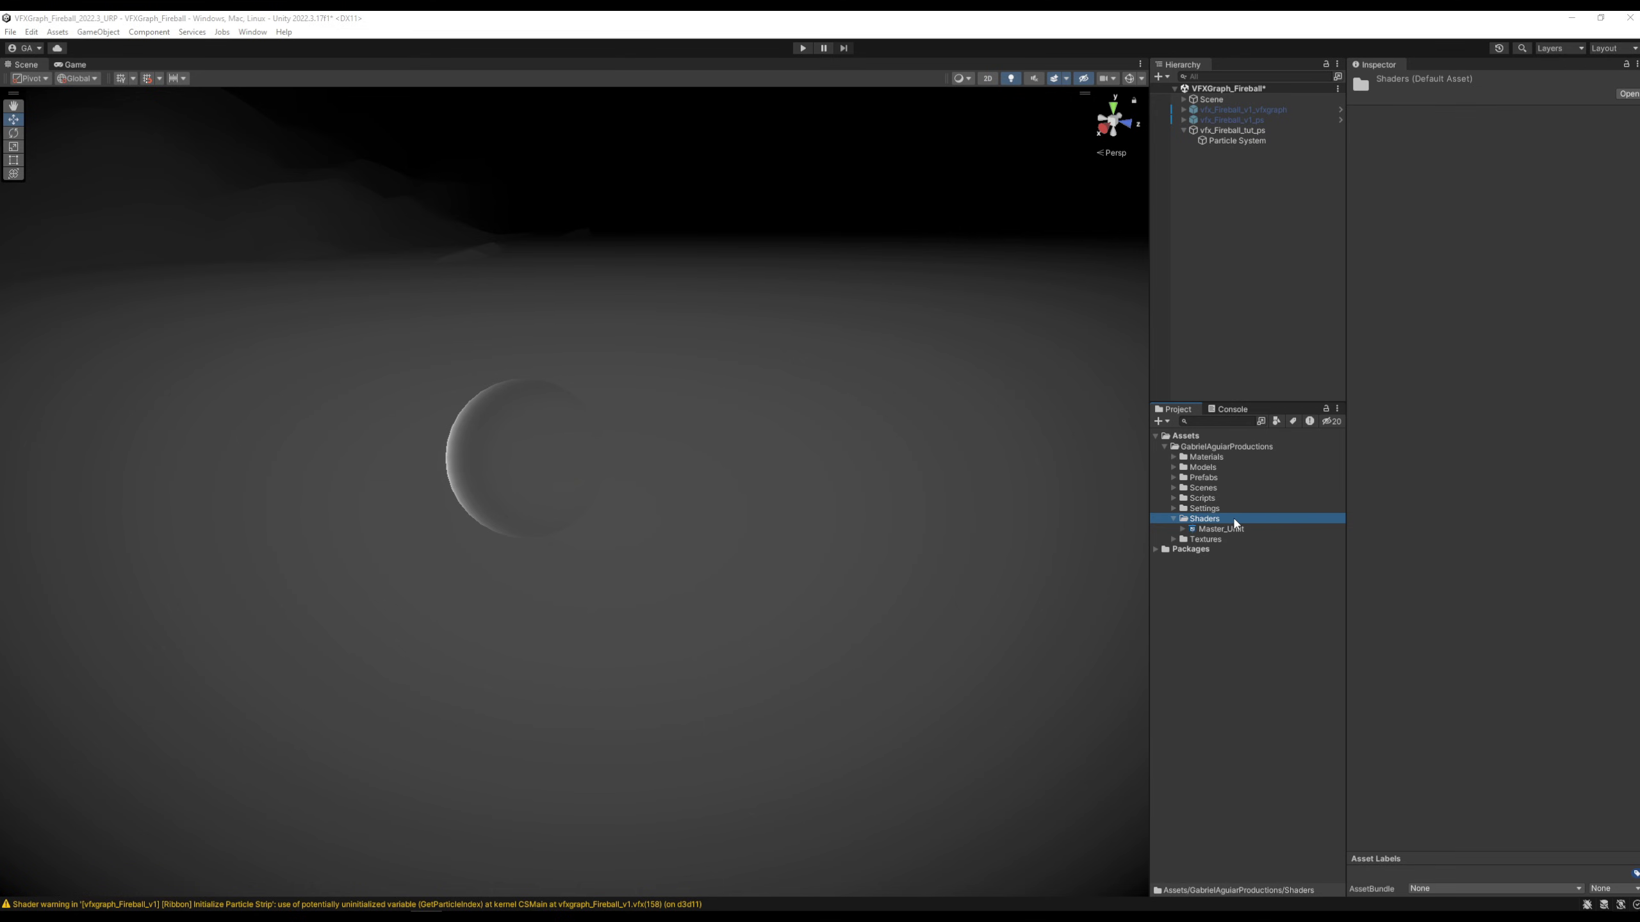
Switch to Unity and create a URP Unlit Shader Graph named PanShader_Unlit in the Shaders folder
{"action": "right_click", "coordinate": [1235, 524]}
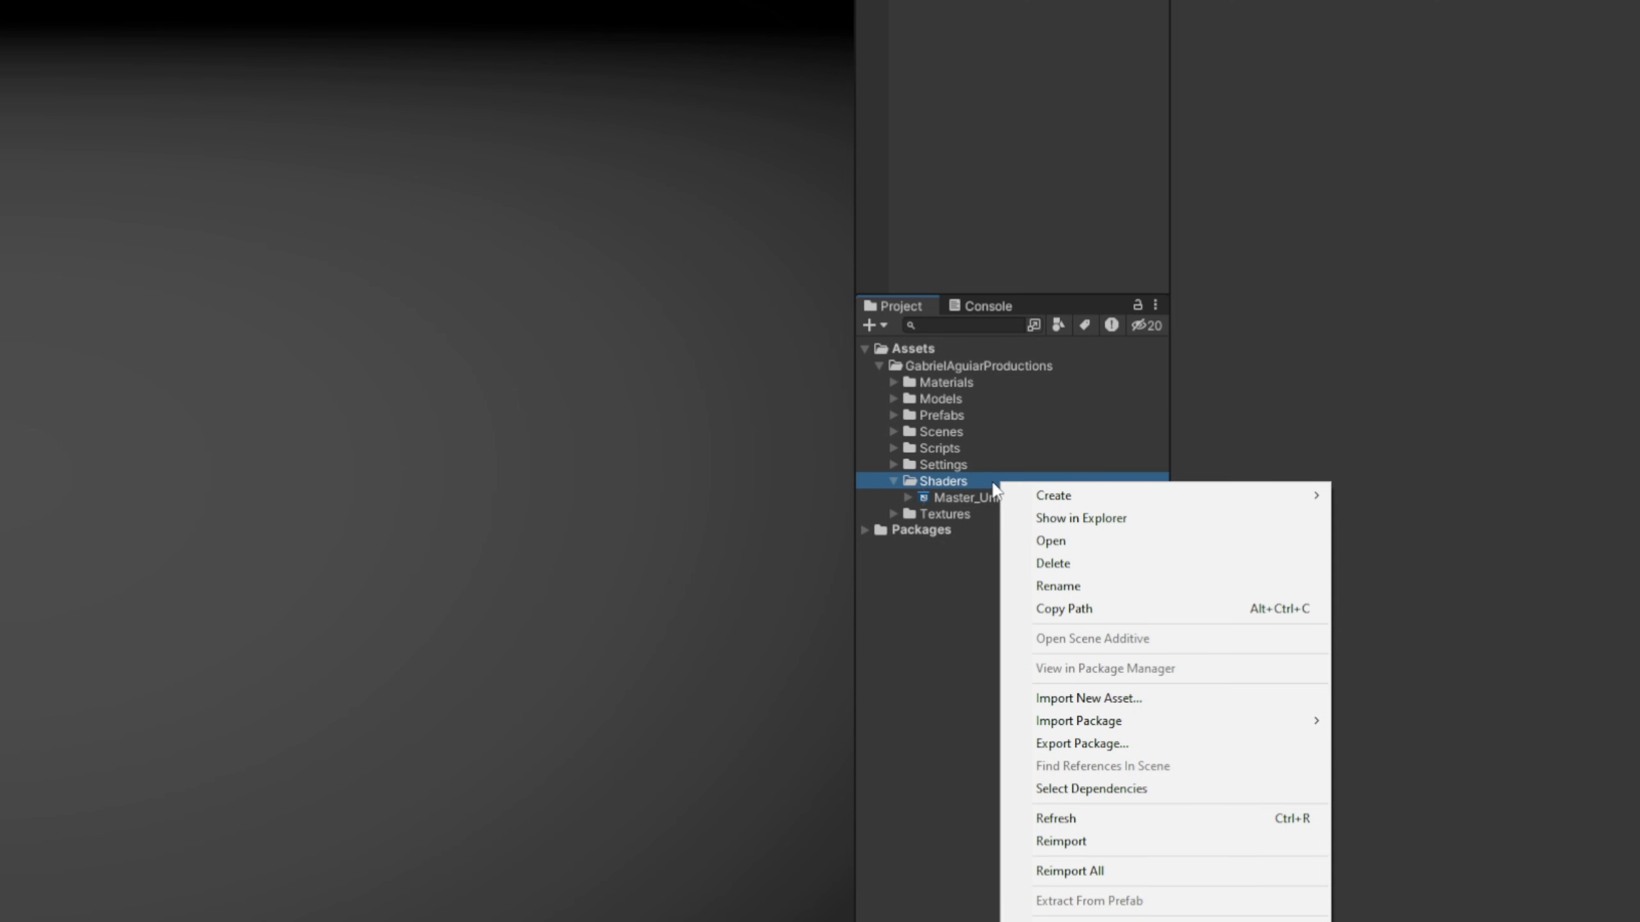
{"action": "mouse_move", "coordinate": [1288, 528]}
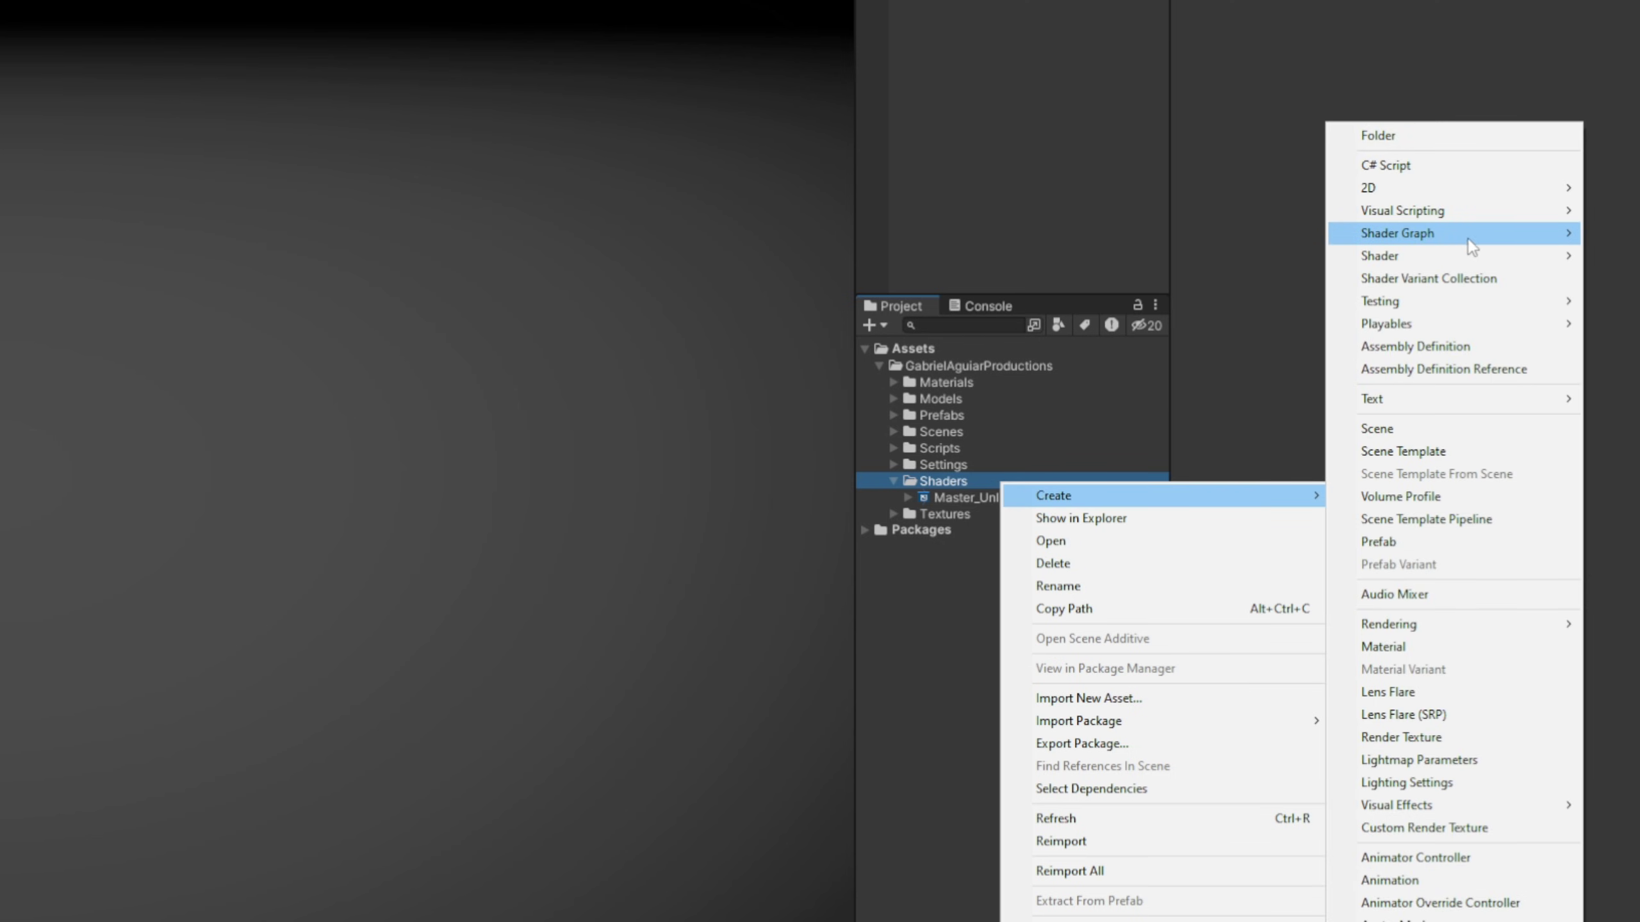
{"action": "mouse_move", "coordinate": [1464, 239]}
{"action": "mouse_move", "coordinate": [1289, 234]}
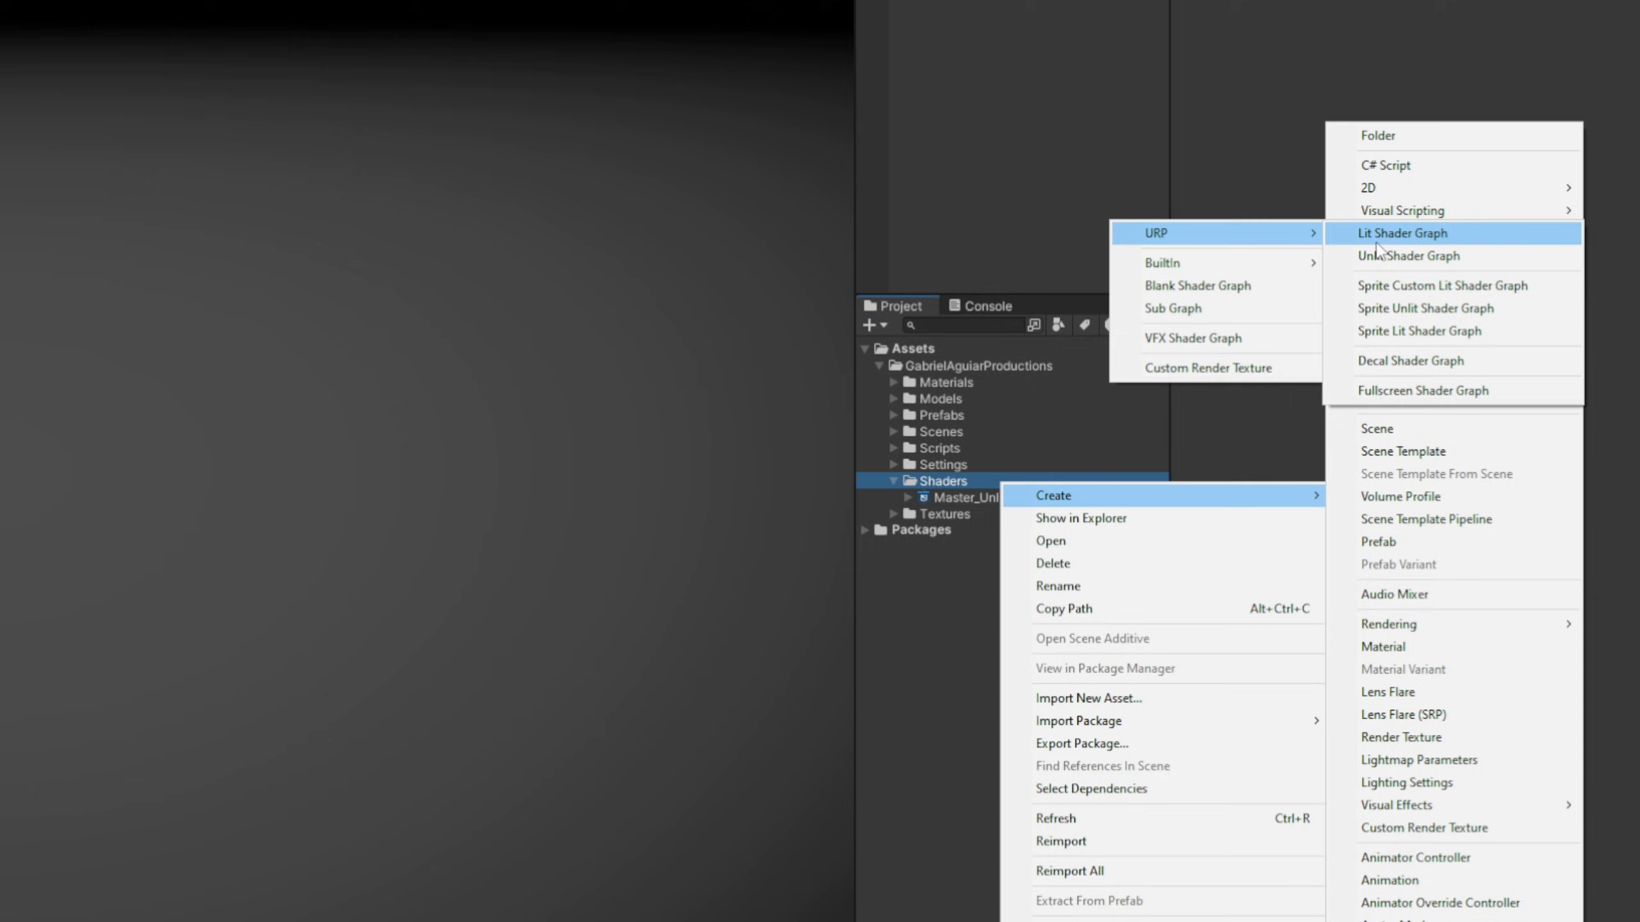
{"action": "left_click", "coordinate": [1389, 260]}
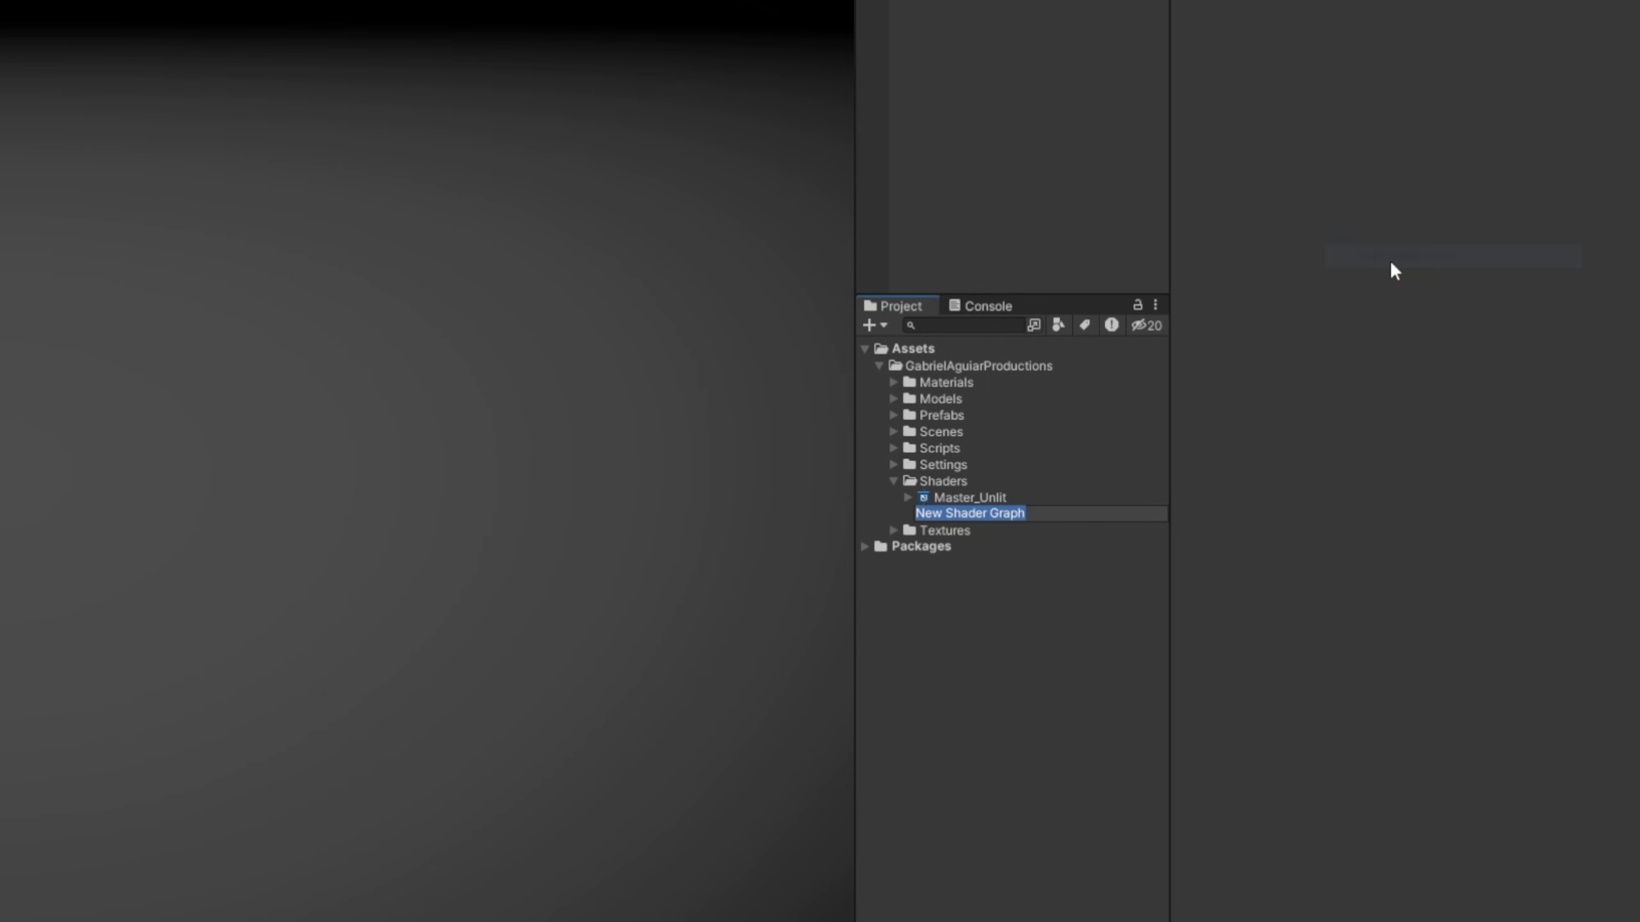
{"action": "type", "text": "PanShade"}
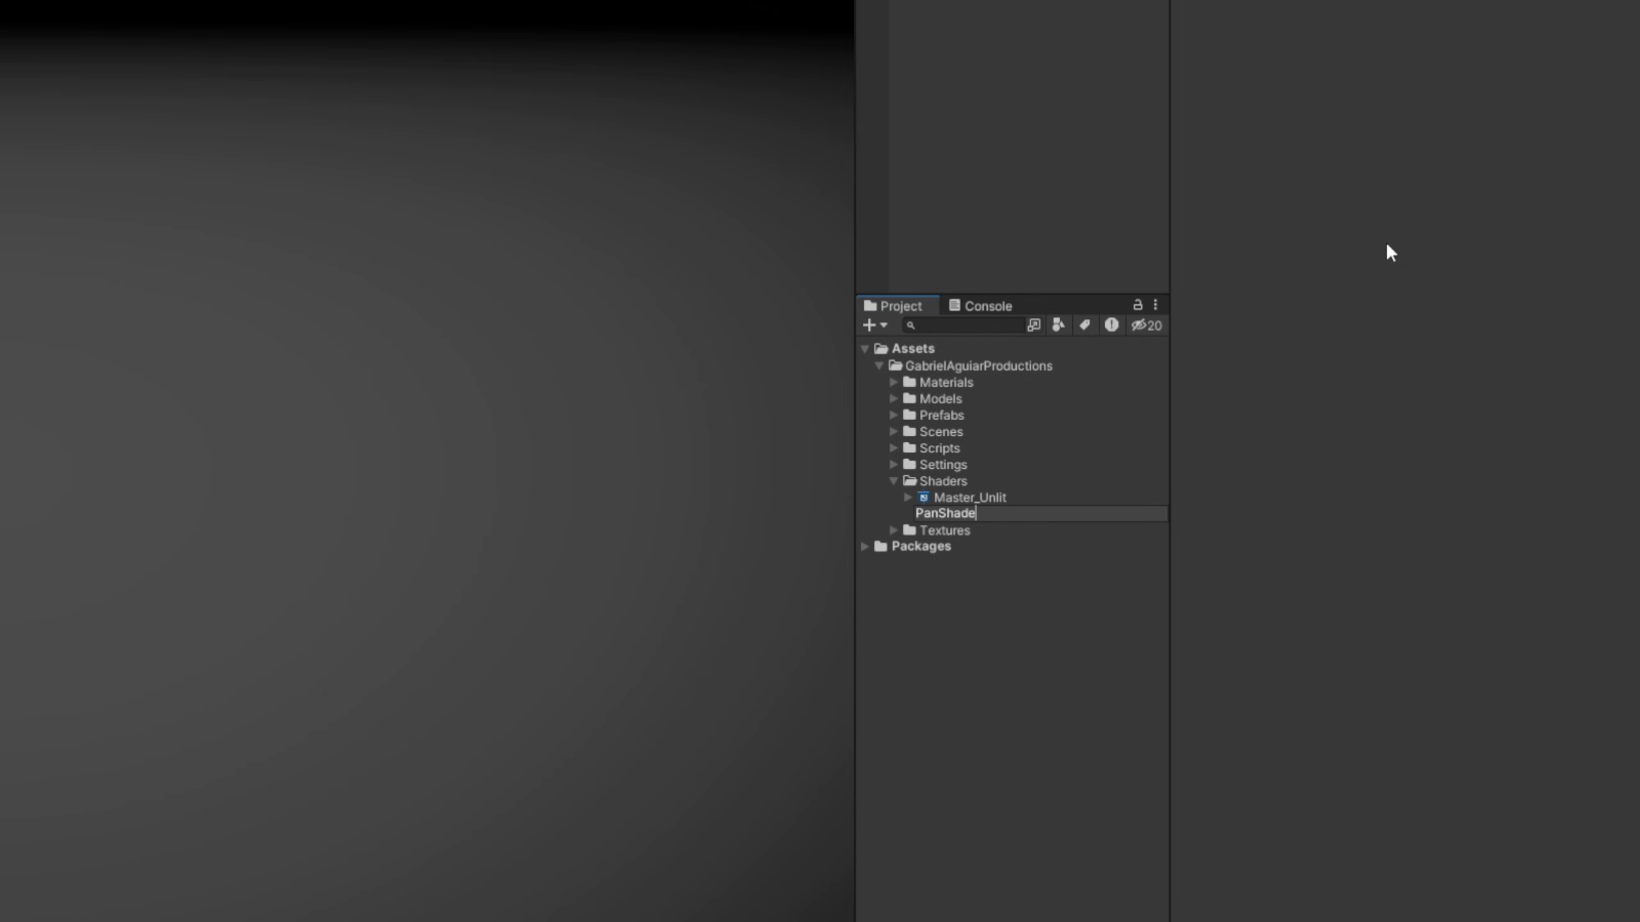
{"action": "type", "text": "r_Unlit"}
{"action": "key", "text": "Return"}
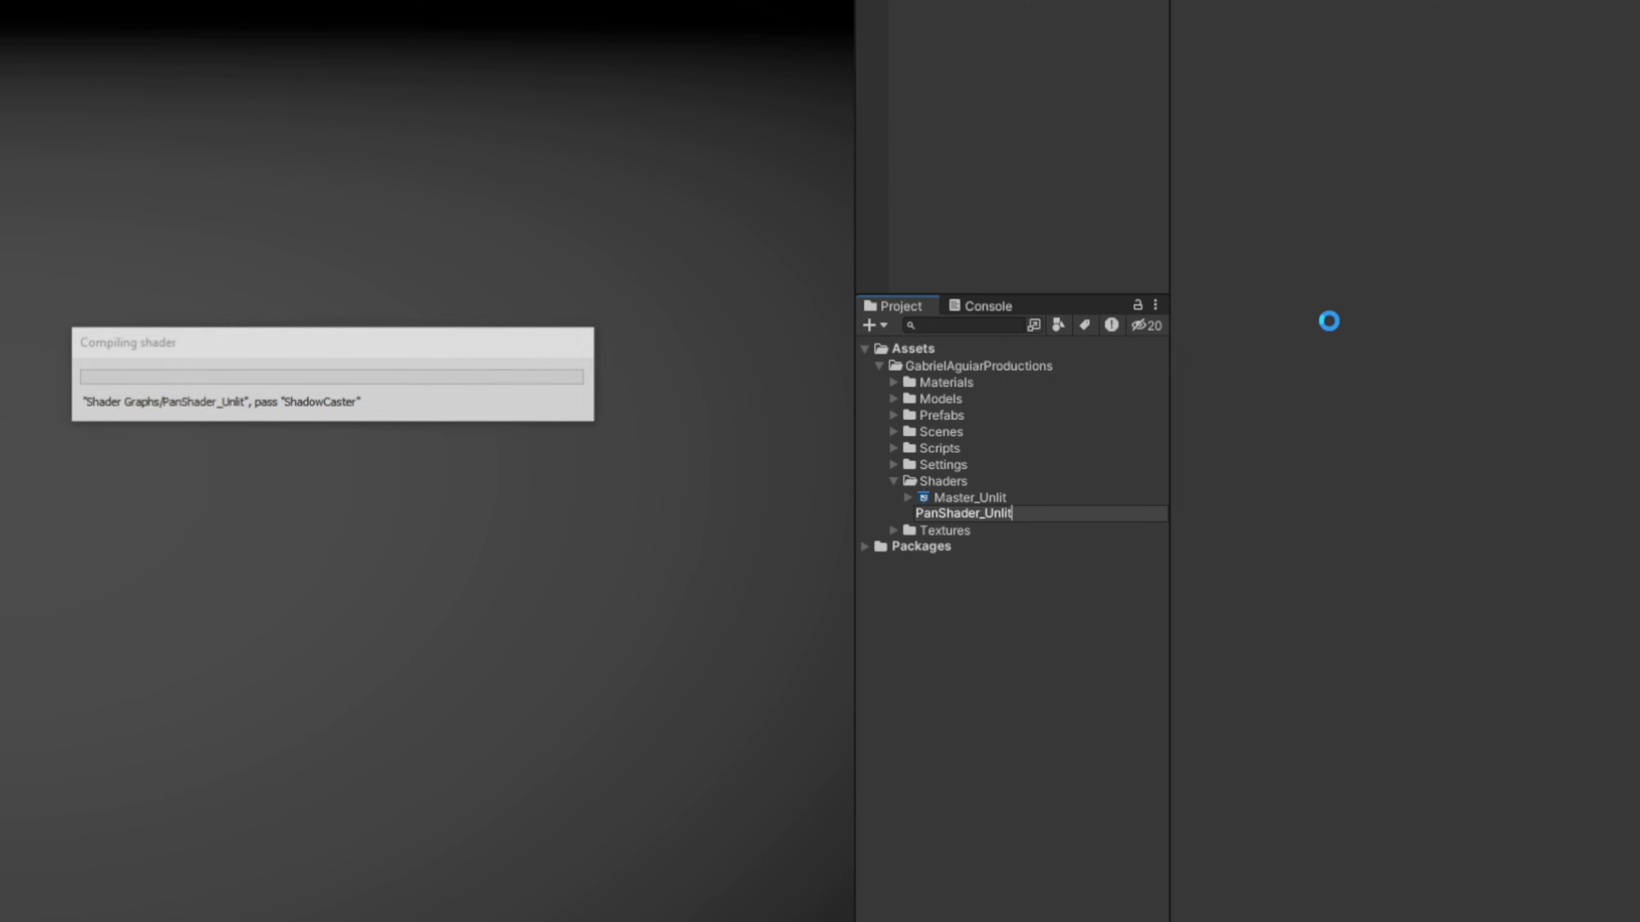
Open PanShader_Unlit, allow material override and set its Surface Type to Transparent
{"action": "double_click", "coordinate": [969, 520]}
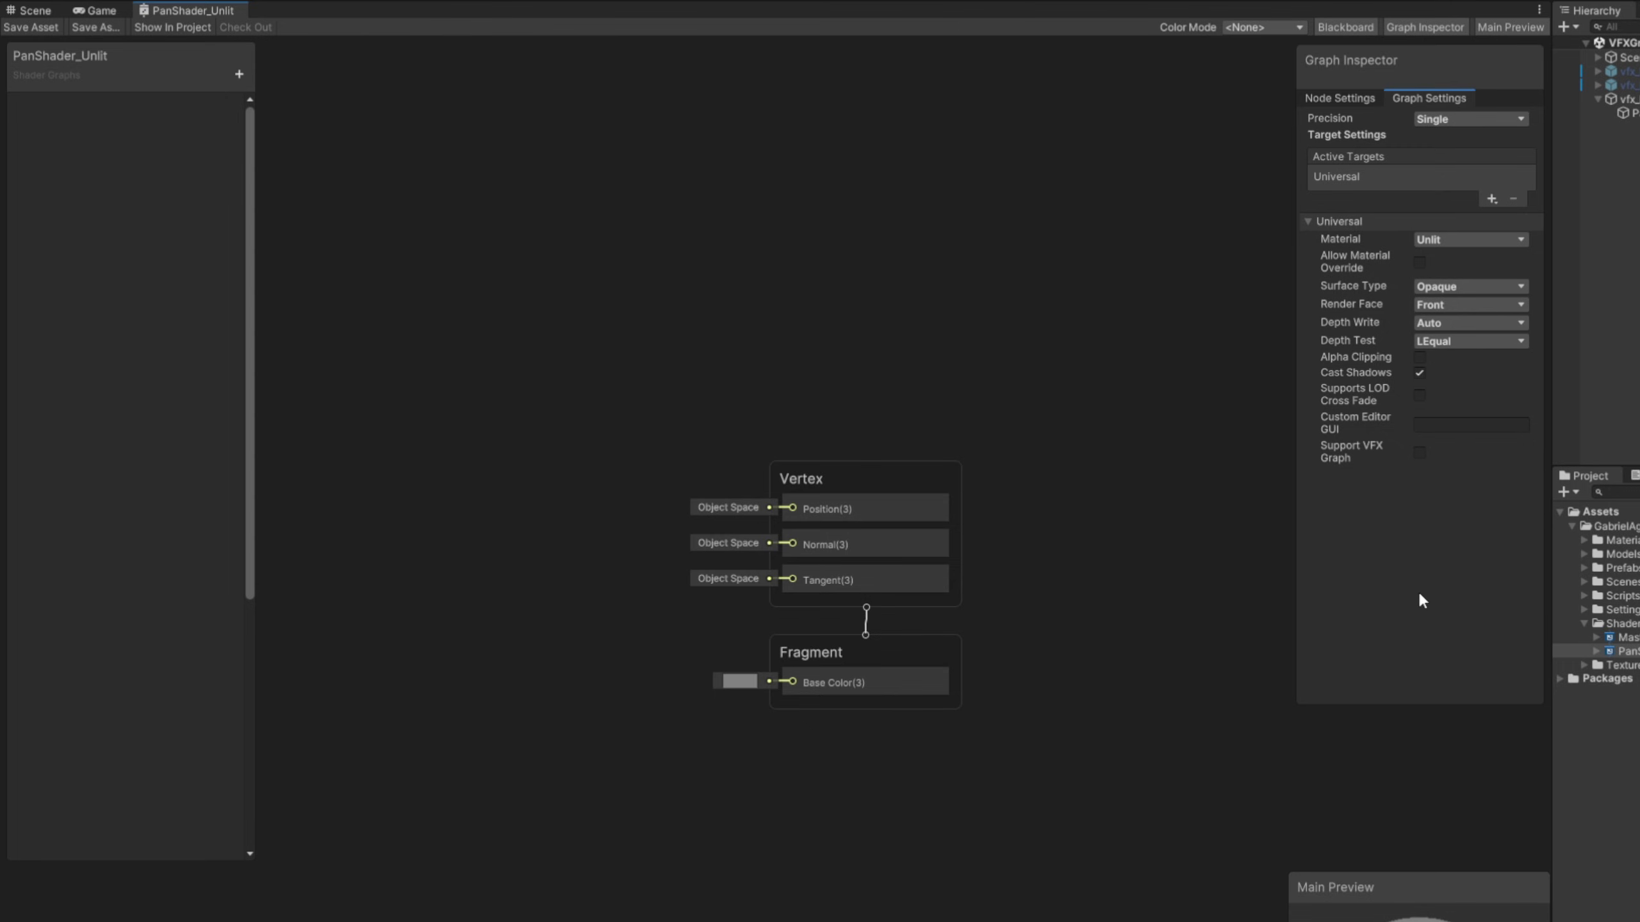
{"action": "left_click", "coordinate": [1420, 263]}
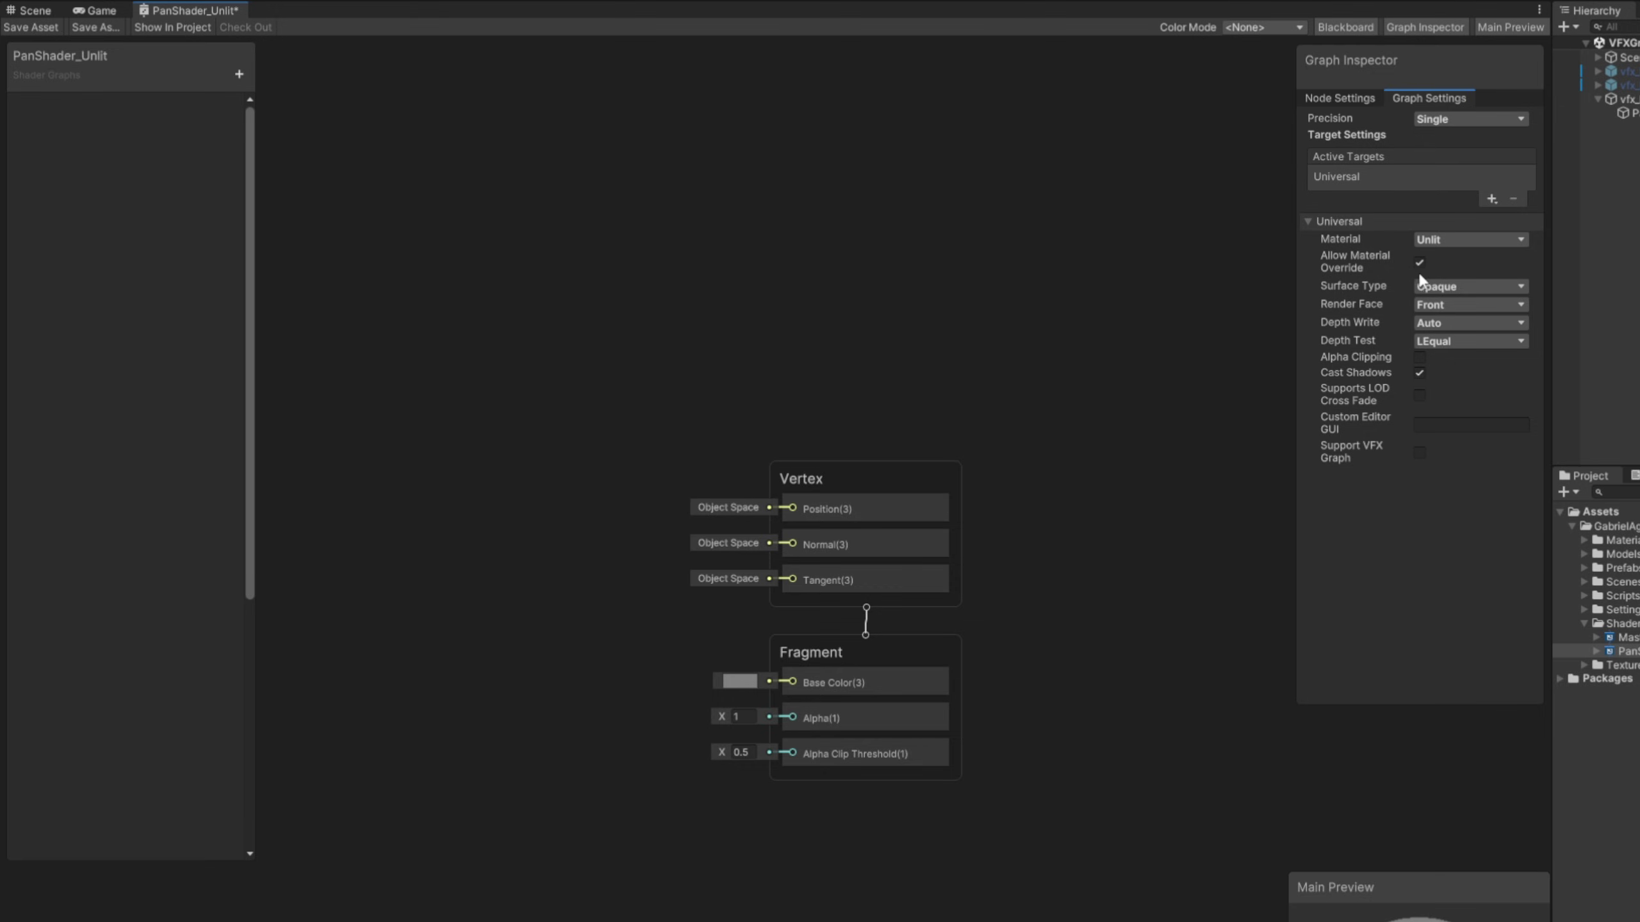
{"action": "left_click", "coordinate": [1452, 287]}
{"action": "left_click", "coordinate": [1458, 304]}
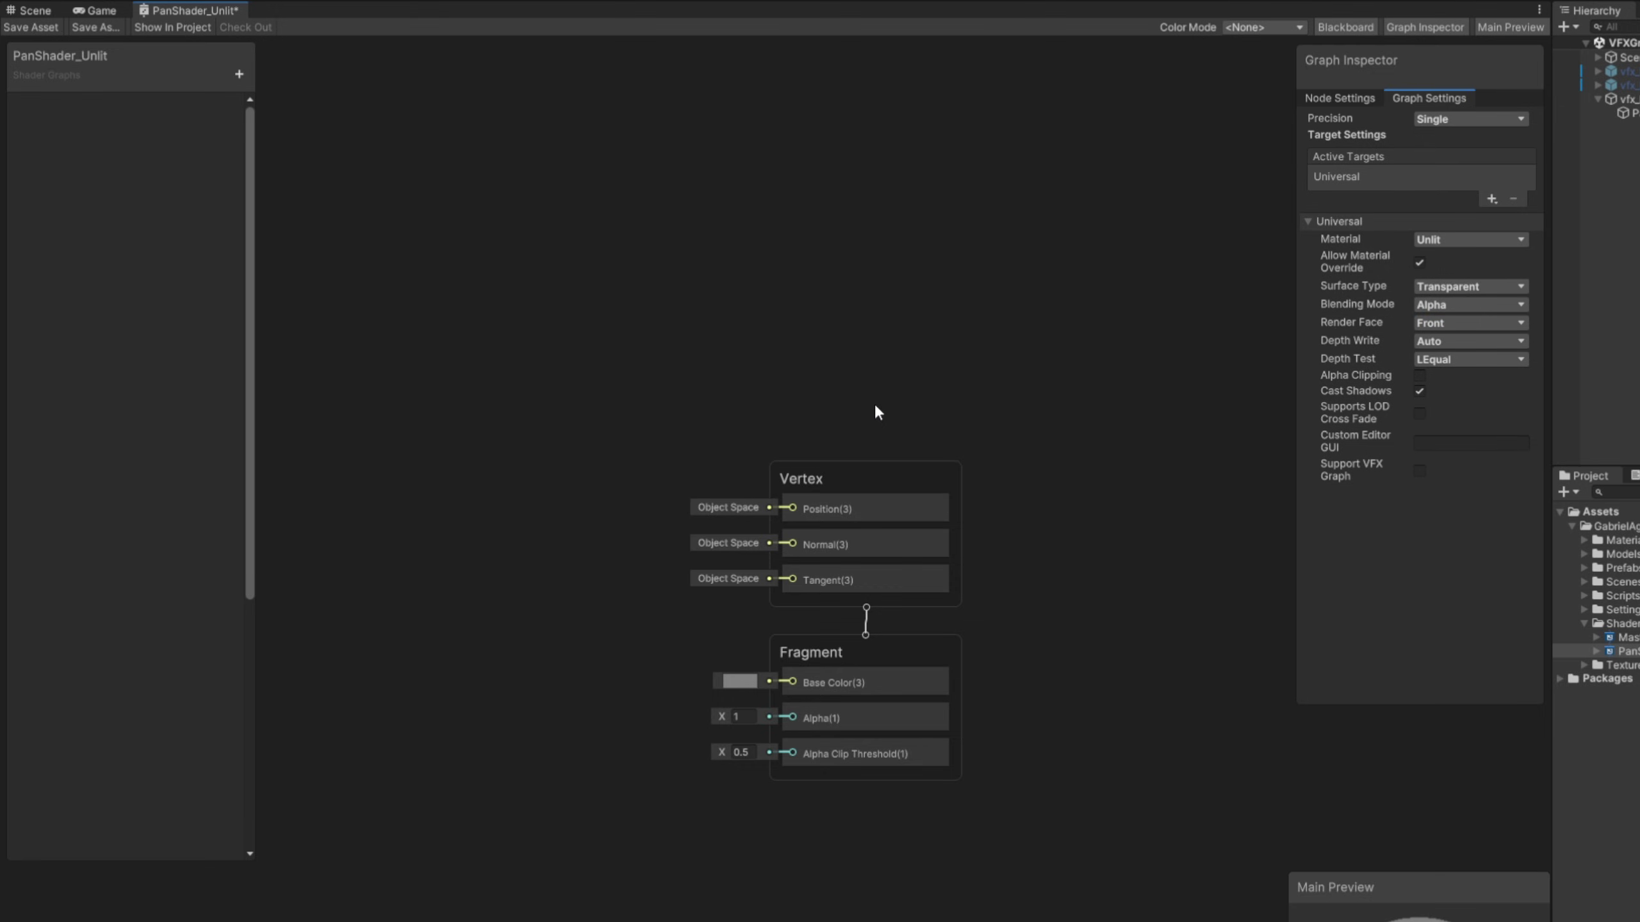
Add a Color property named Color and a Texture 2D property named MainTex to the shader graph
{"action": "middle_click_drag", "start_coordinate": [878, 412], "coordinate": [1201, 306]}
{"action": "left_click", "coordinate": [239, 75]}
{"action": "left_click", "coordinate": [245, 184]}
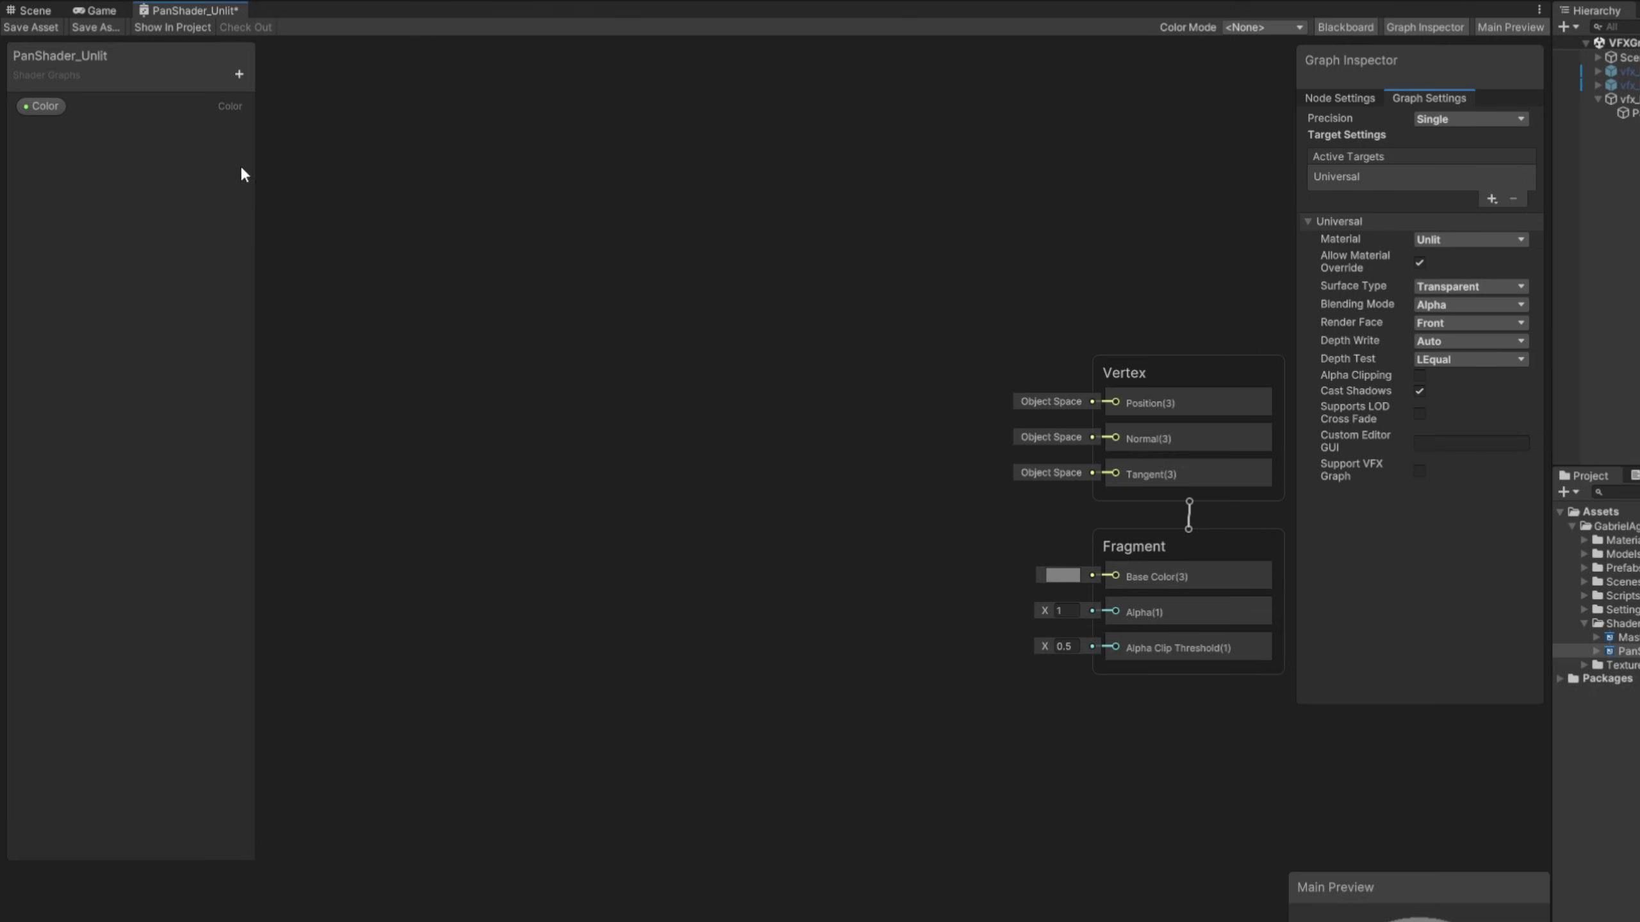
{"action": "left_click", "coordinate": [239, 74]}
{"action": "left_click", "coordinate": [294, 235]}
{"action": "type", "text": "MainTex"}
{"action": "key", "text": "Return"}
Add two Vector 2 properties named MainTexTiling and MainTexSpeed to the shader graph
{"action": "left_click", "coordinate": [239, 74]}
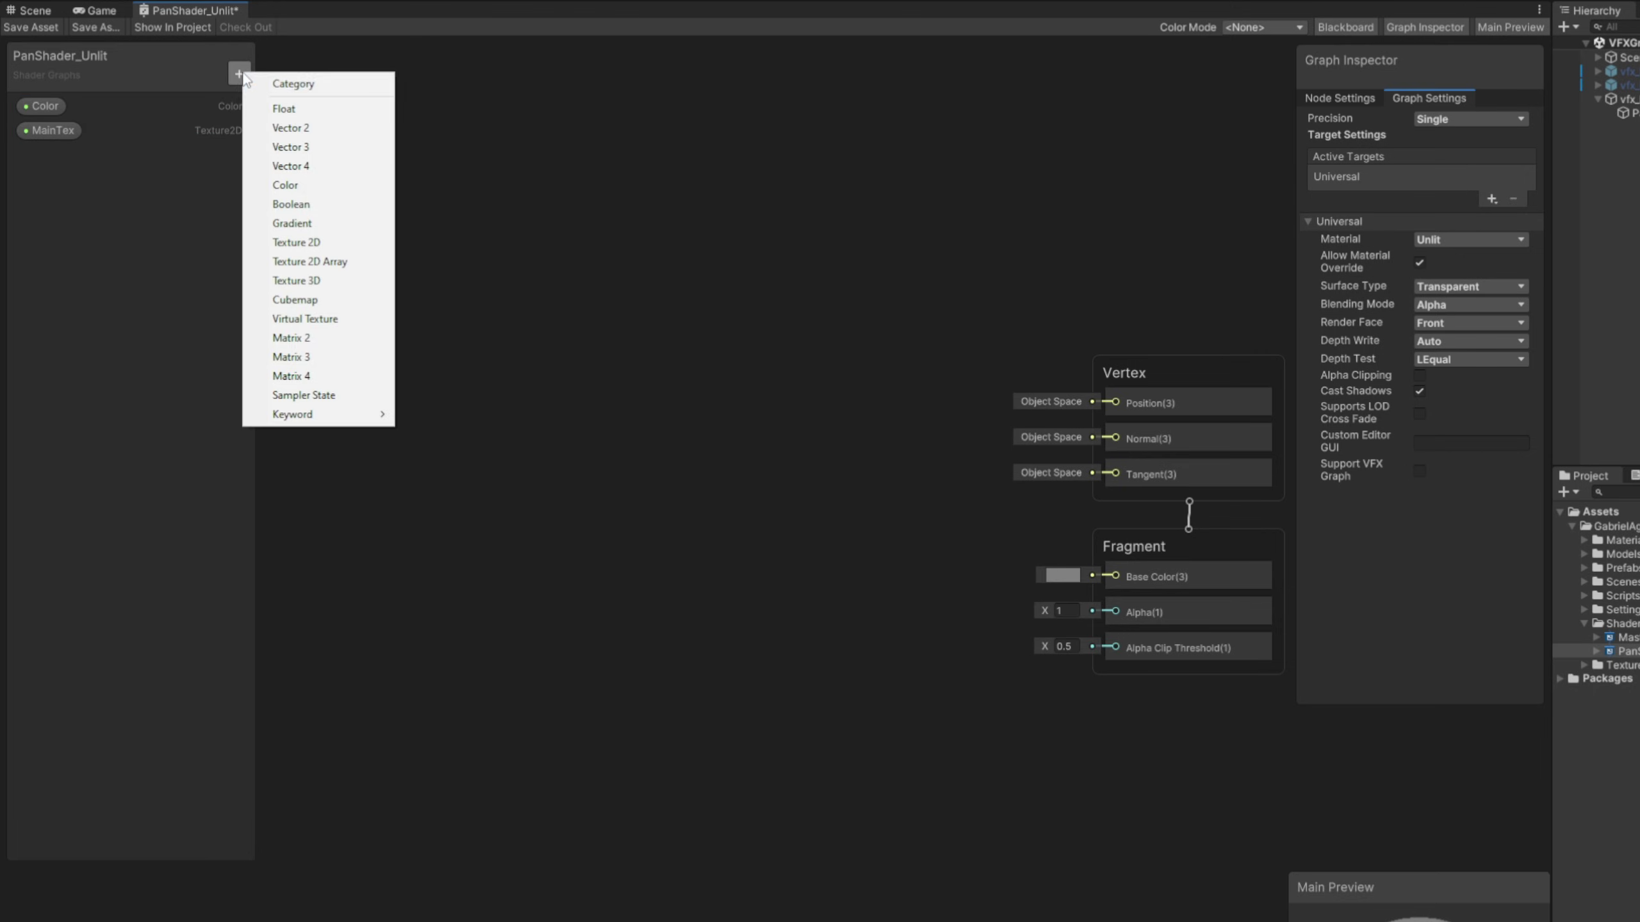
{"action": "left_click", "coordinate": [301, 129]}
{"action": "type", "text": "MainTexTiling"}
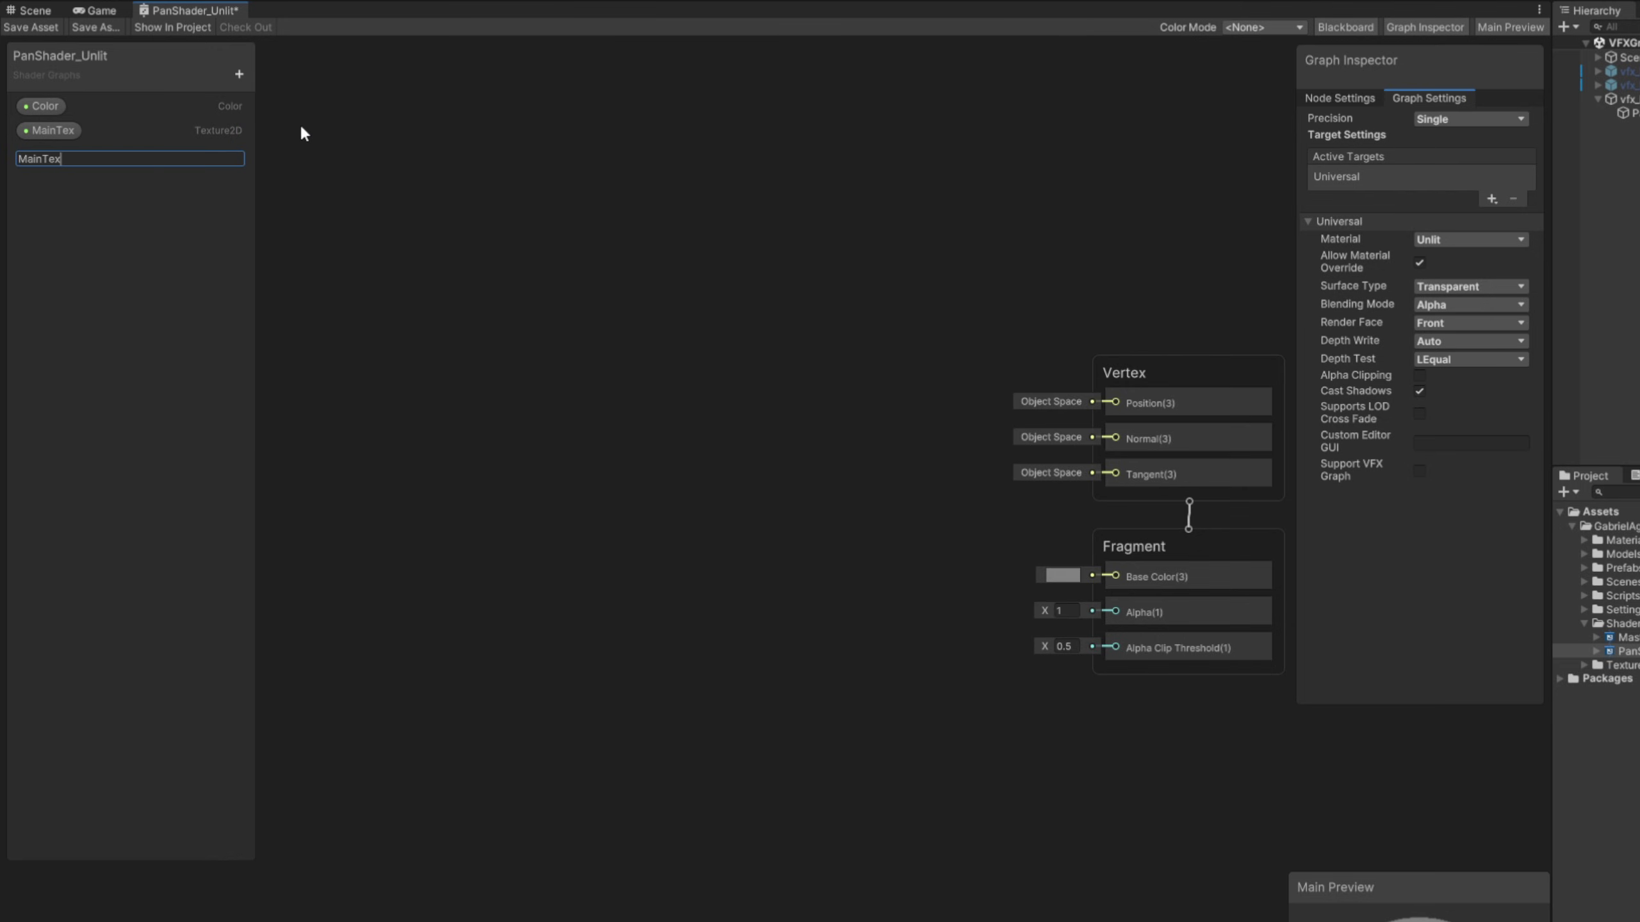
{"action": "key", "text": "Return"}
{"action": "left_click", "coordinate": [239, 74]}
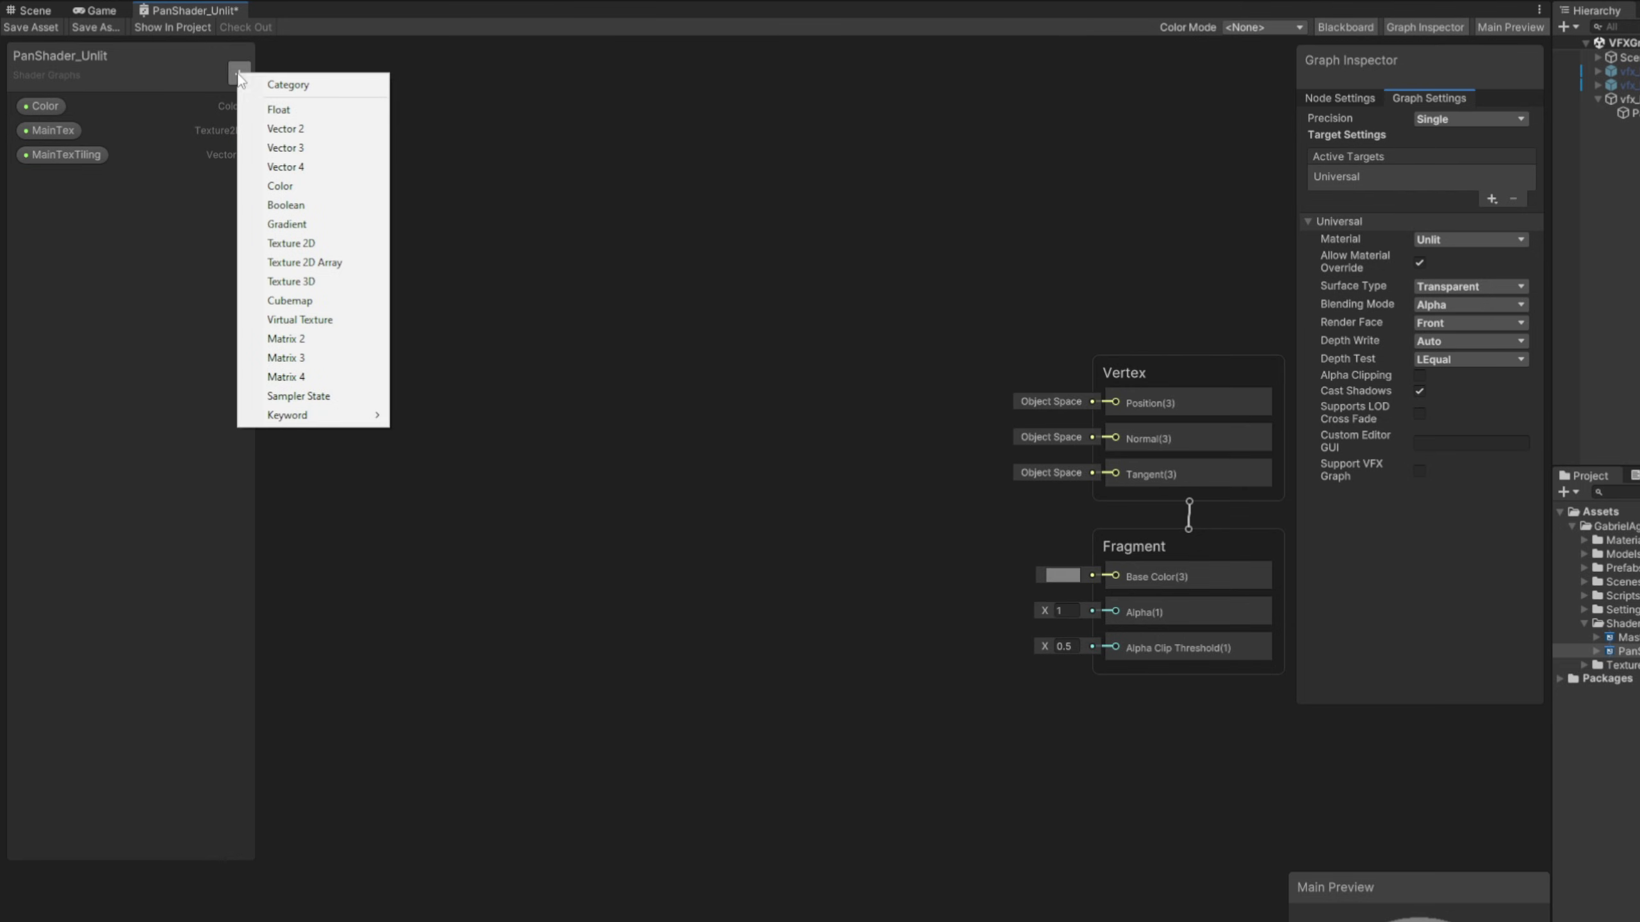
{"action": "left_click", "coordinate": [286, 117]}
{"action": "type", "text": "MainTexSpeed"}
{"action": "key", "text": "Return"}
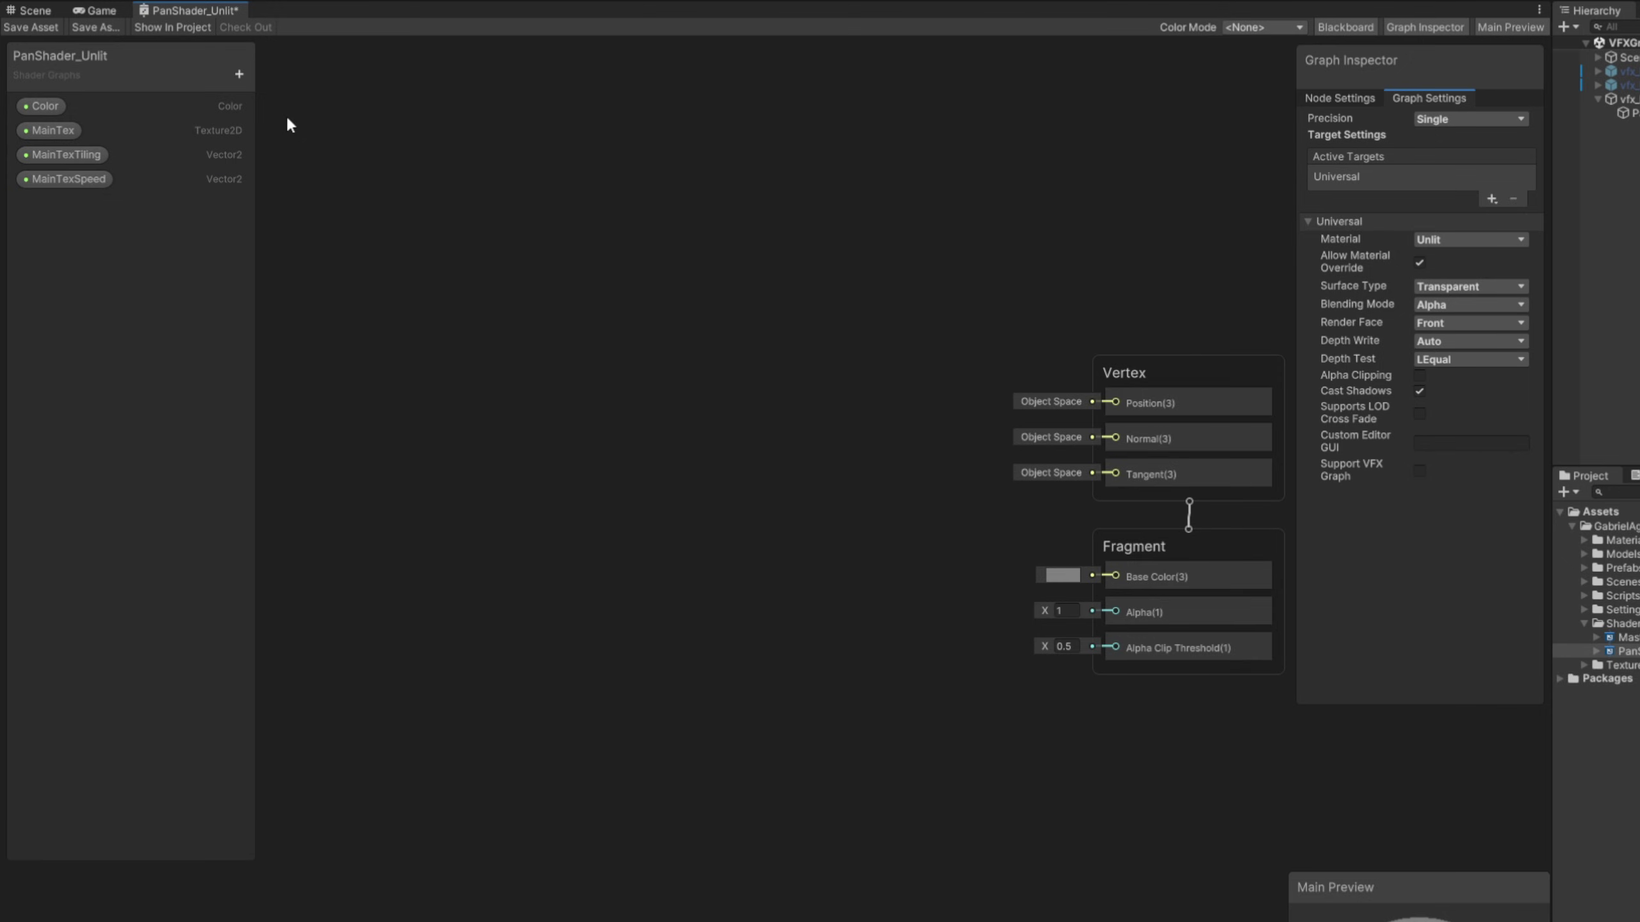
Set the Color property to HDR mode with a default of pure white at alpha 100
{"action": "left_click", "coordinate": [82, 108]}
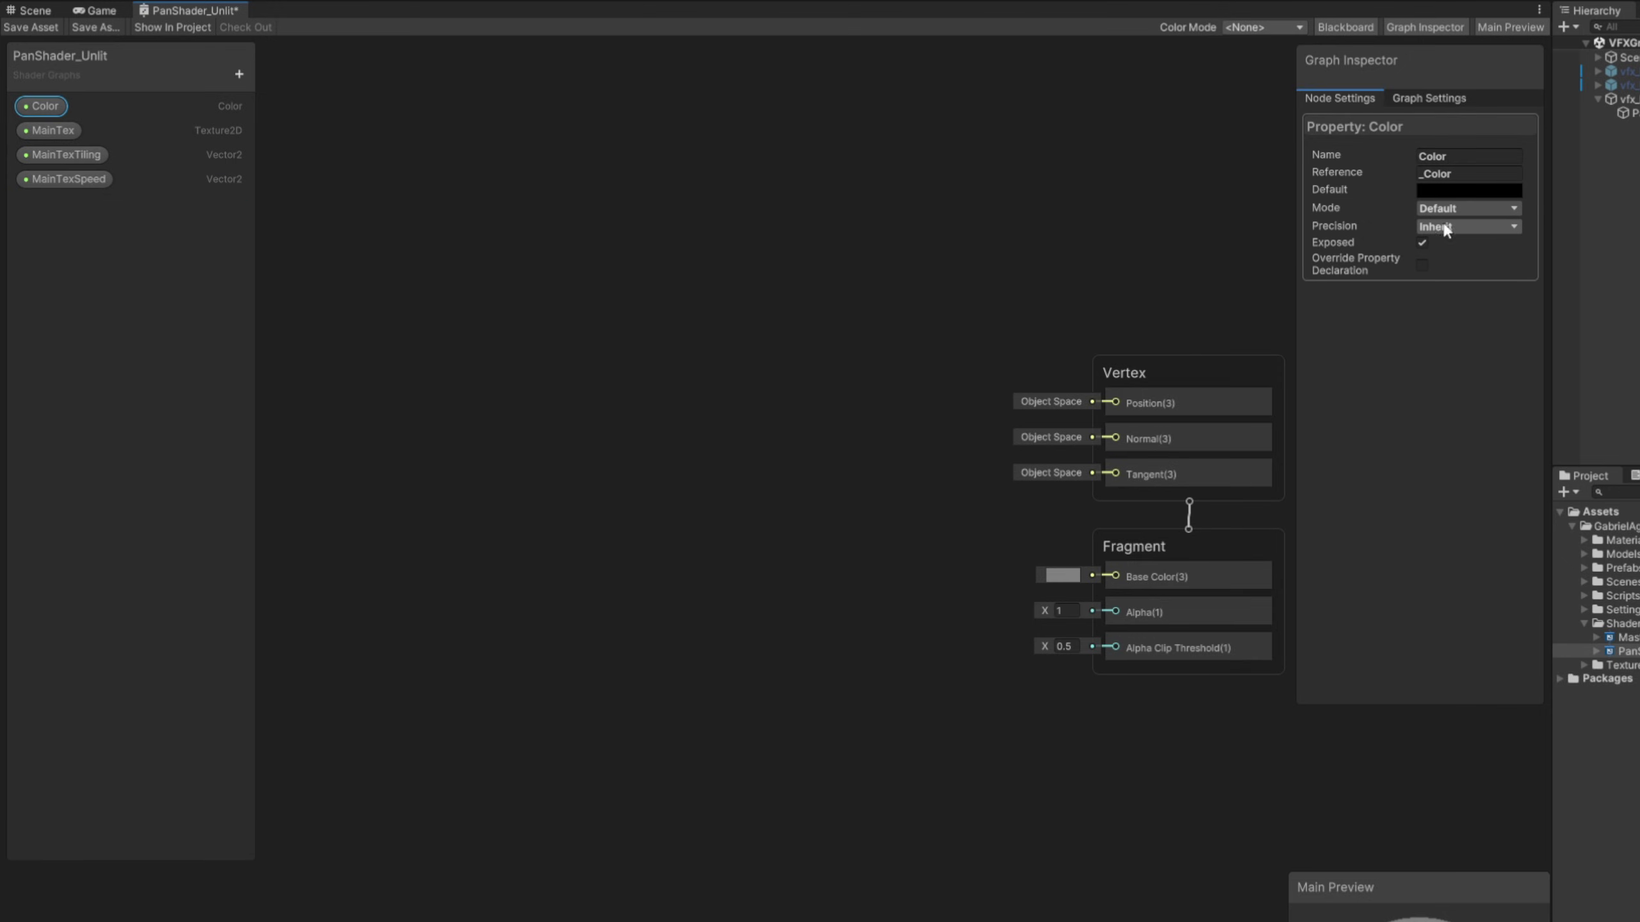
{"action": "left_click", "coordinate": [1453, 208]}
{"action": "left_click", "coordinate": [1452, 246]}
{"action": "left_click", "coordinate": [1491, 190]}
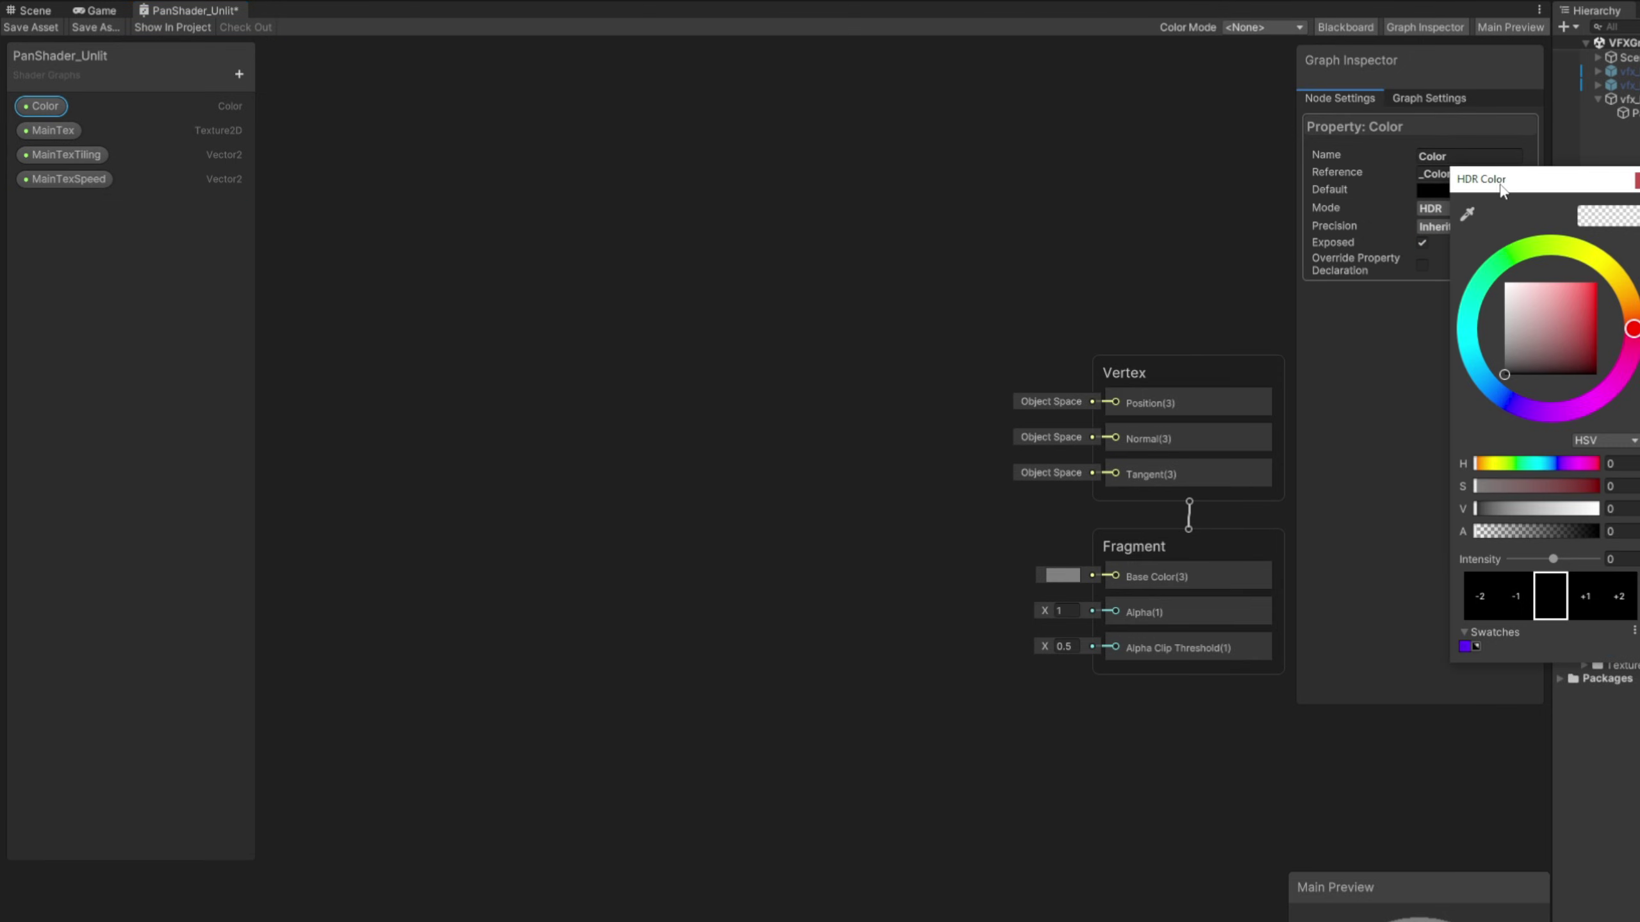
{"action": "left_click_drag", "start_coordinate": [1499, 190], "coordinate": [1037, 193]}
{"action": "left_click_drag", "start_coordinate": [1059, 303], "coordinate": [976, 253]}
{"action": "left_click_drag", "start_coordinate": [1046, 534], "coordinate": [1238, 532]}
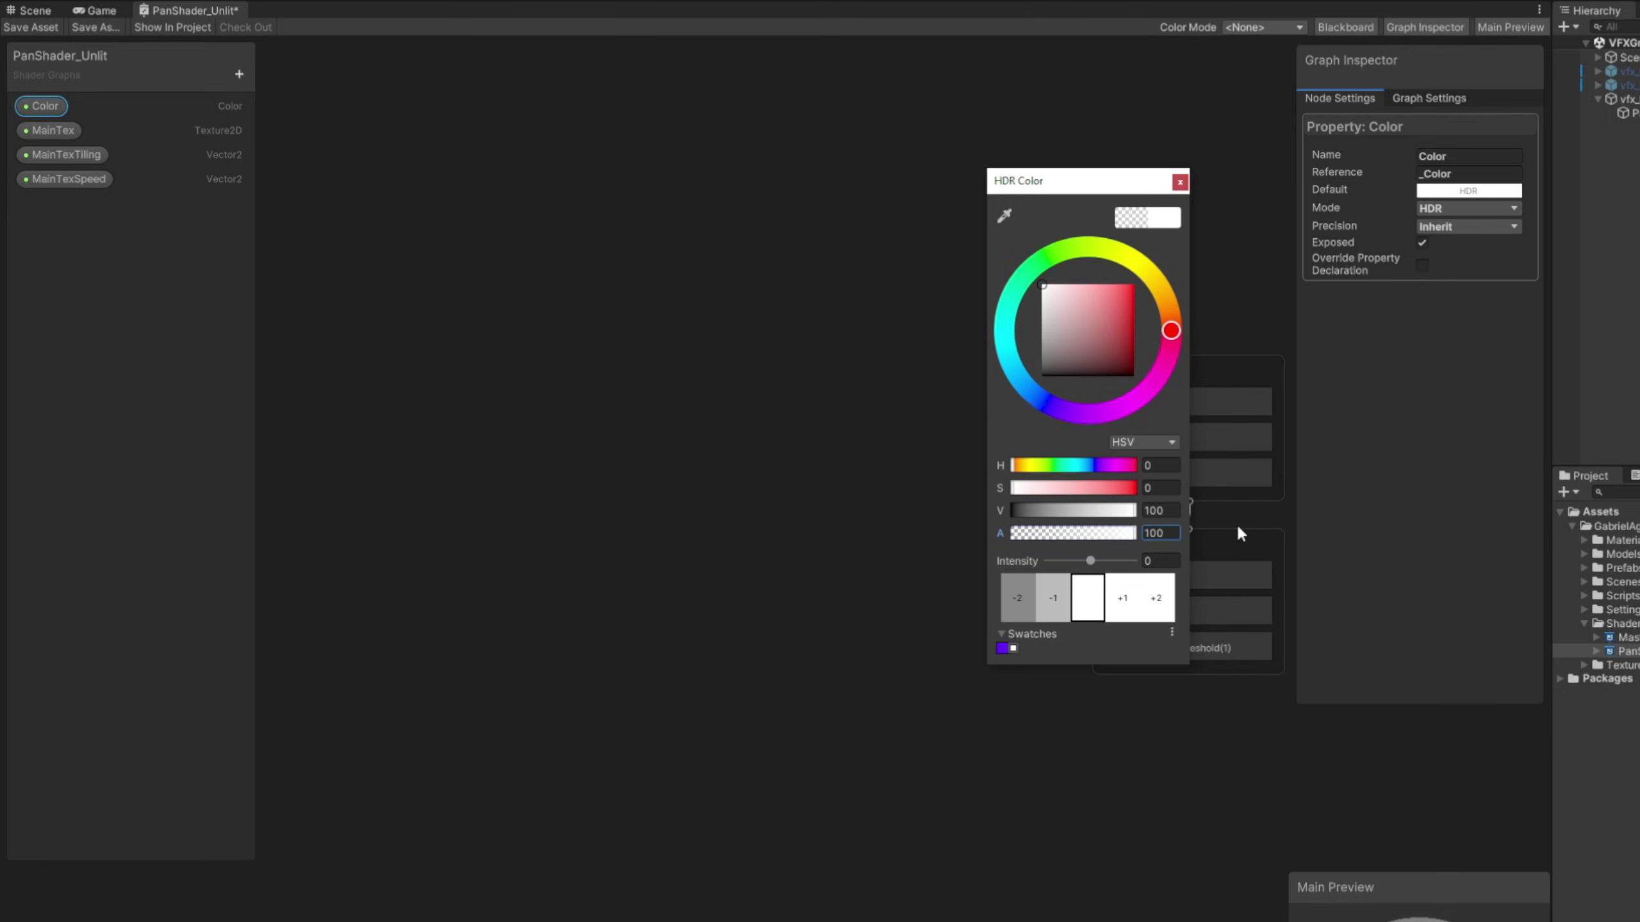
{"action": "left_click", "coordinate": [1178, 183]}
Place the Color and MainTex properties in the graph and feed MainTex into a new Sample Texture 2D node
{"action": "left_click_drag", "start_coordinate": [56, 113], "coordinate": [562, 398]}
{"action": "type", "text": "sample"}
{"action": "key", "text": "Return"}
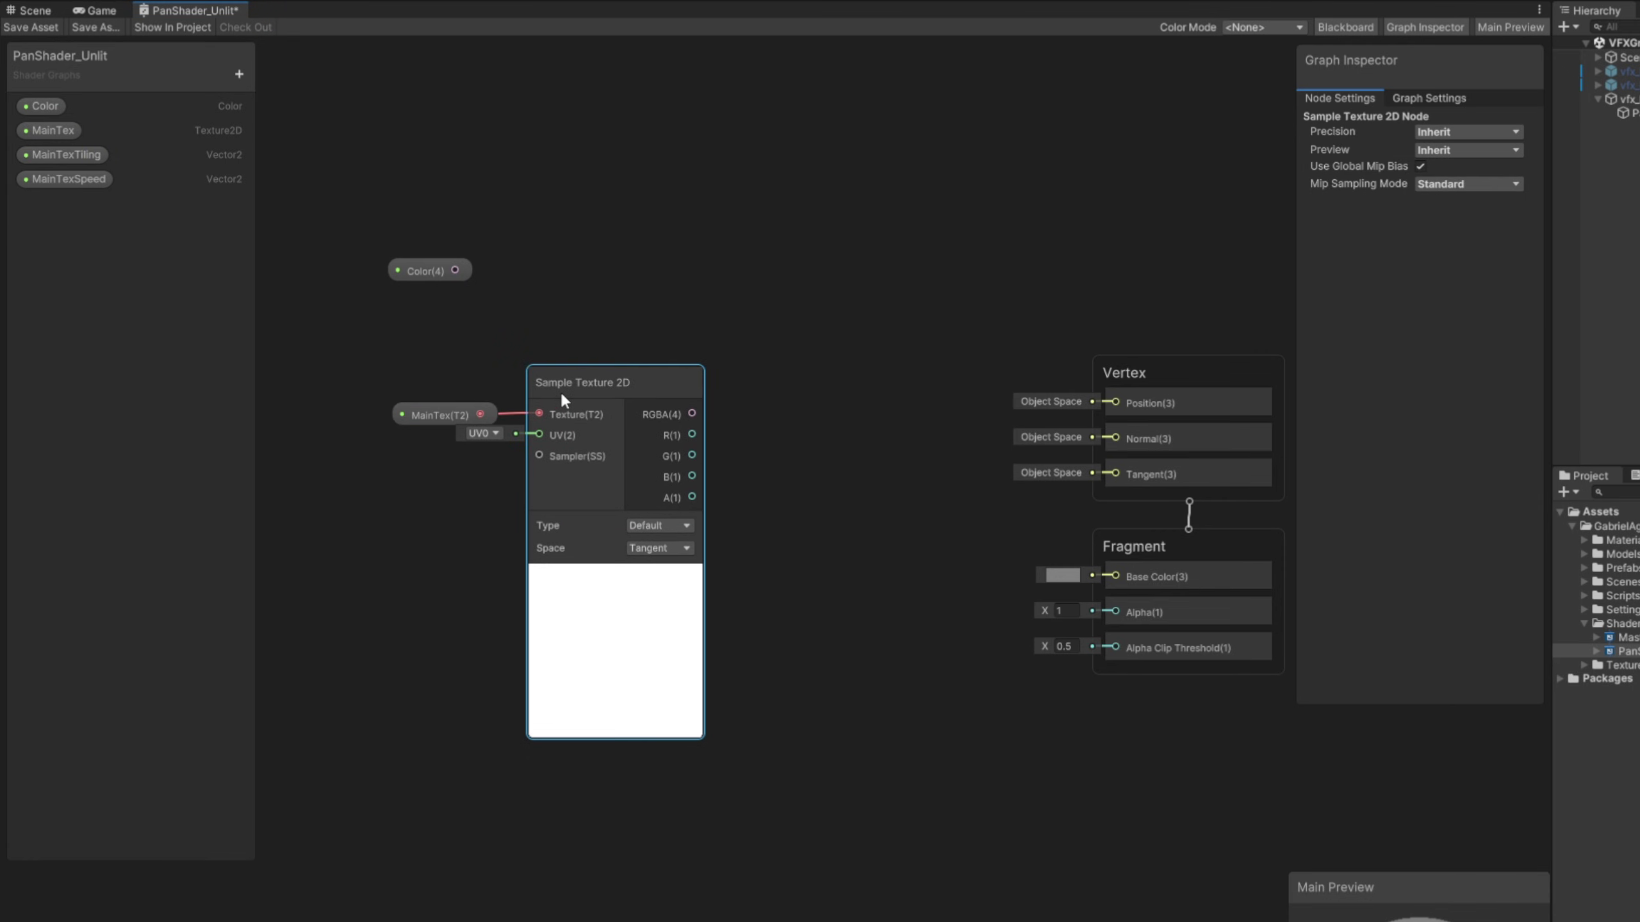
Multiply the Color property by the RGBA output of Sample Texture 2D using a new Multiply node
{"action": "left_click_drag", "start_coordinate": [416, 271], "coordinate": [791, 271]}
{"action": "type", "text": "mu"}
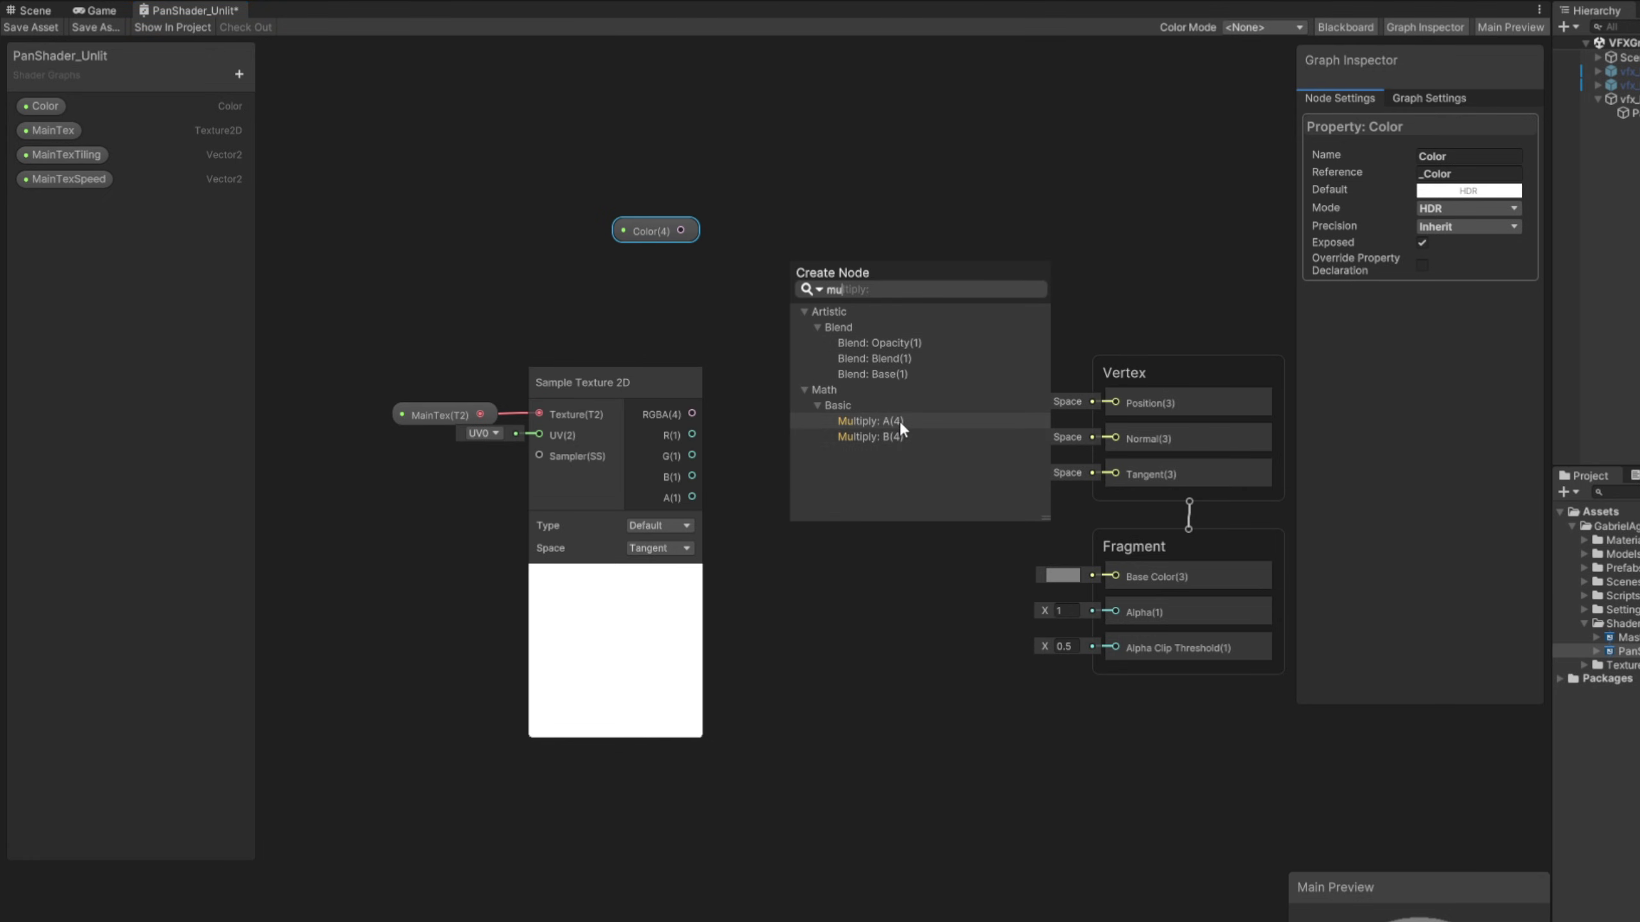
{"action": "left_click", "coordinate": [900, 420]}
{"action": "left_click_drag", "start_coordinate": [691, 414], "coordinate": [789, 317]}
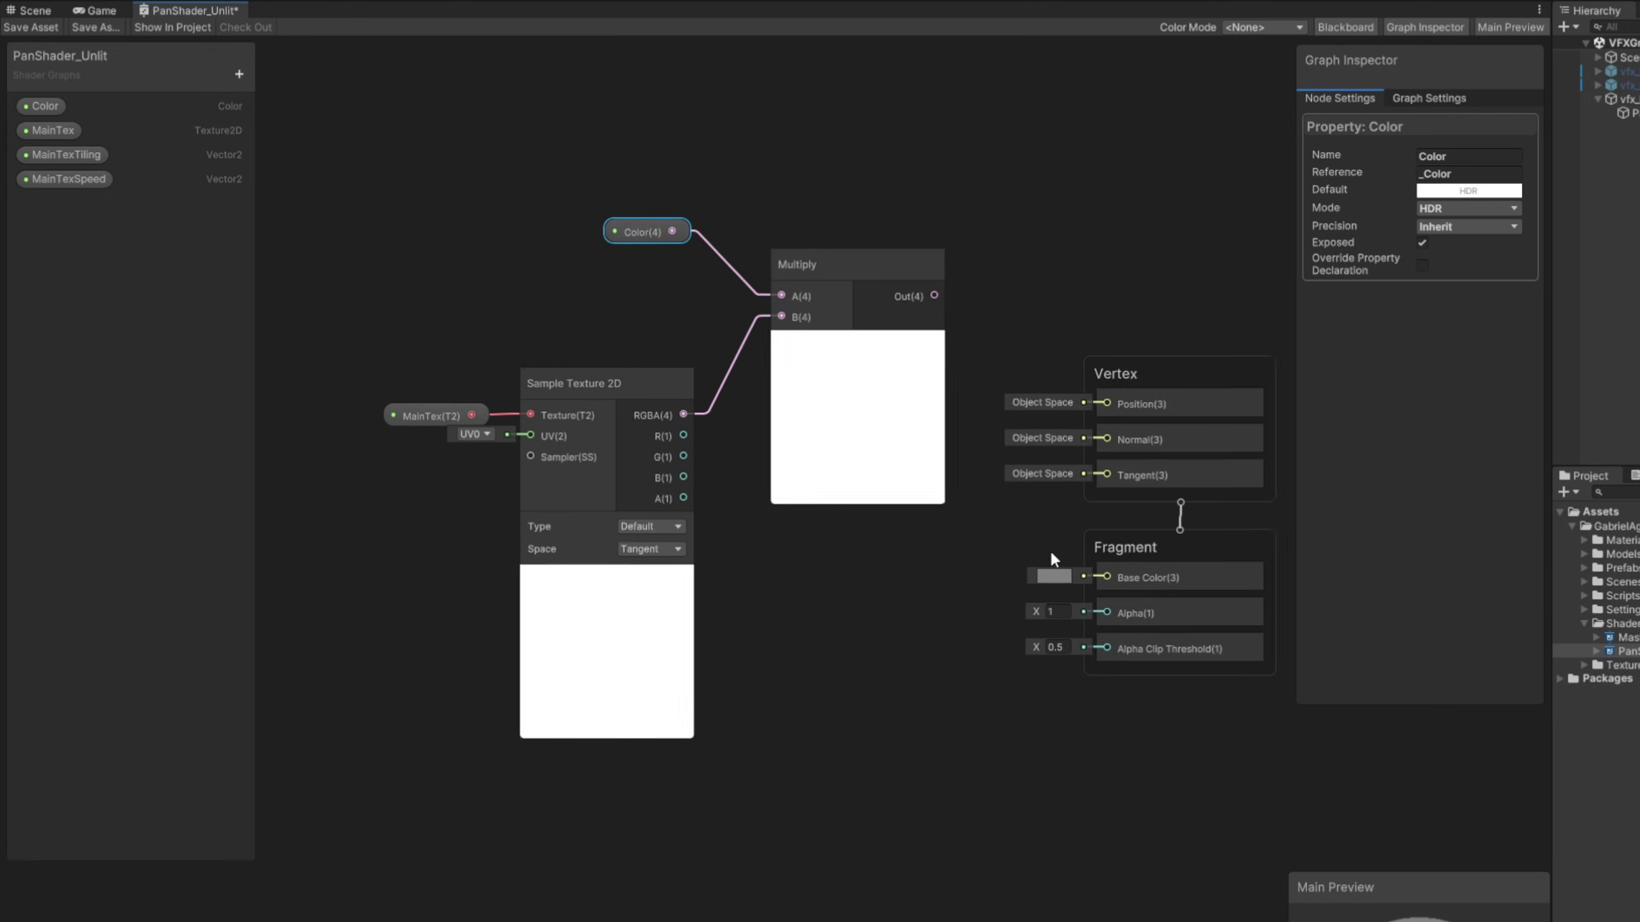
Connect the Multiply output to Base Color and, through a new Split node's A channel, to the fragment's Alpha
{"action": "middle_click_drag", "start_coordinate": [1049, 548], "coordinate": [827, 592]}
{"action": "left_click_drag", "start_coordinate": [977, 813], "coordinate": [911, 403]}
{"action": "left_click_drag", "start_coordinate": [910, 404], "coordinate": [1188, 148]}
{"action": "left_click", "coordinate": [921, 245]}
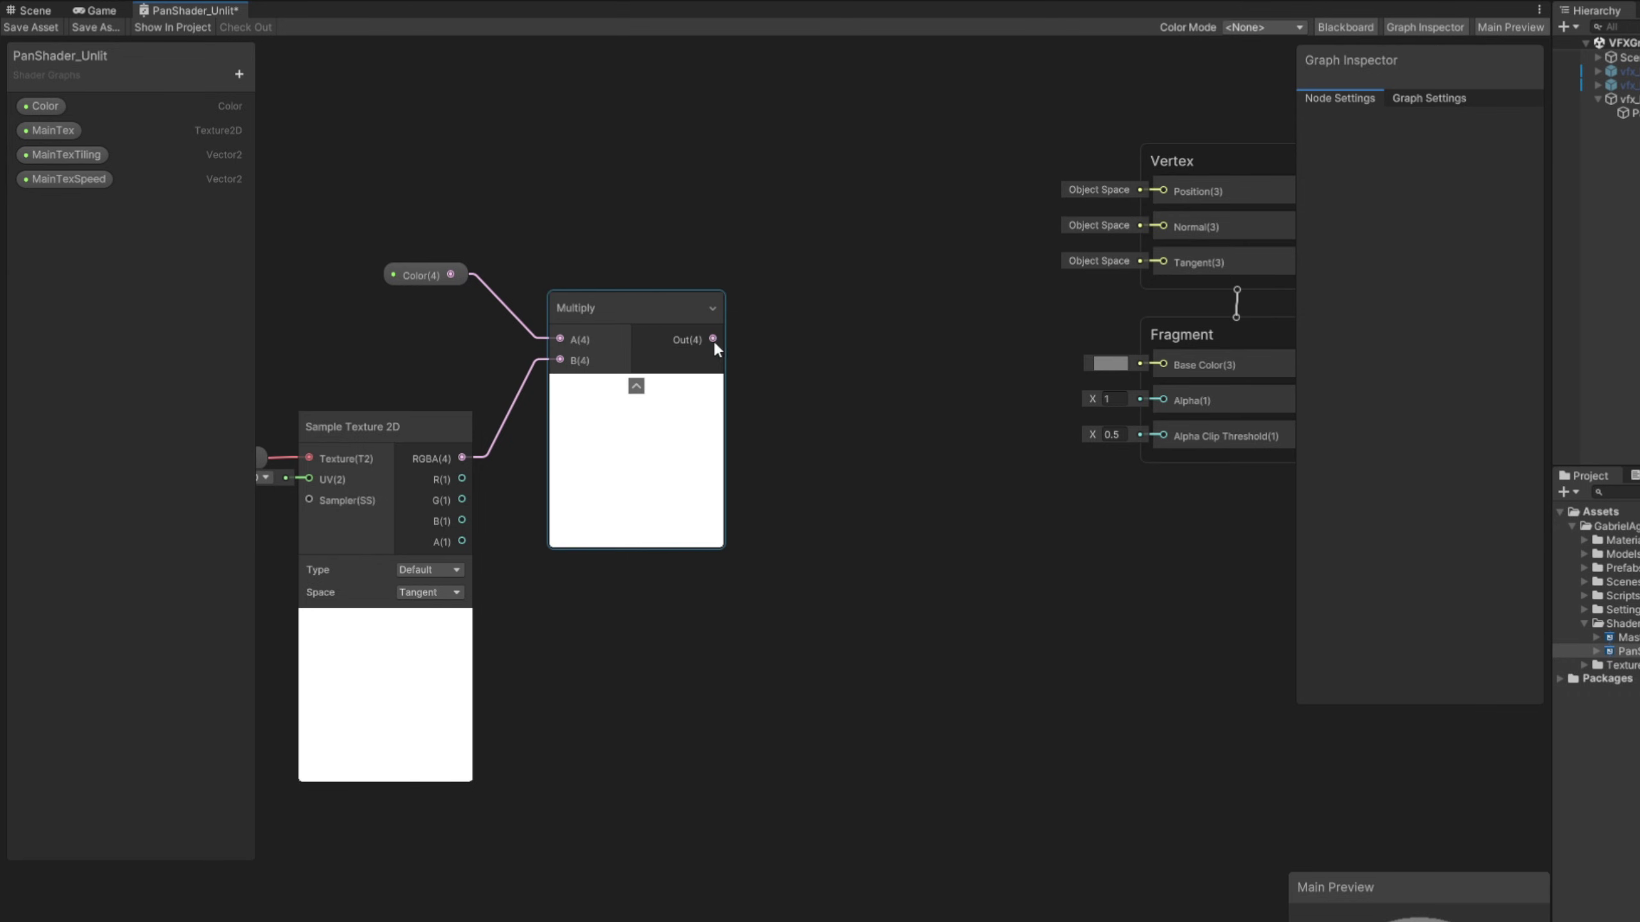
{"action": "left_click_drag", "start_coordinate": [712, 338], "coordinate": [804, 384]}
{"action": "type", "text": "split"}
{"action": "key", "text": "Return"}
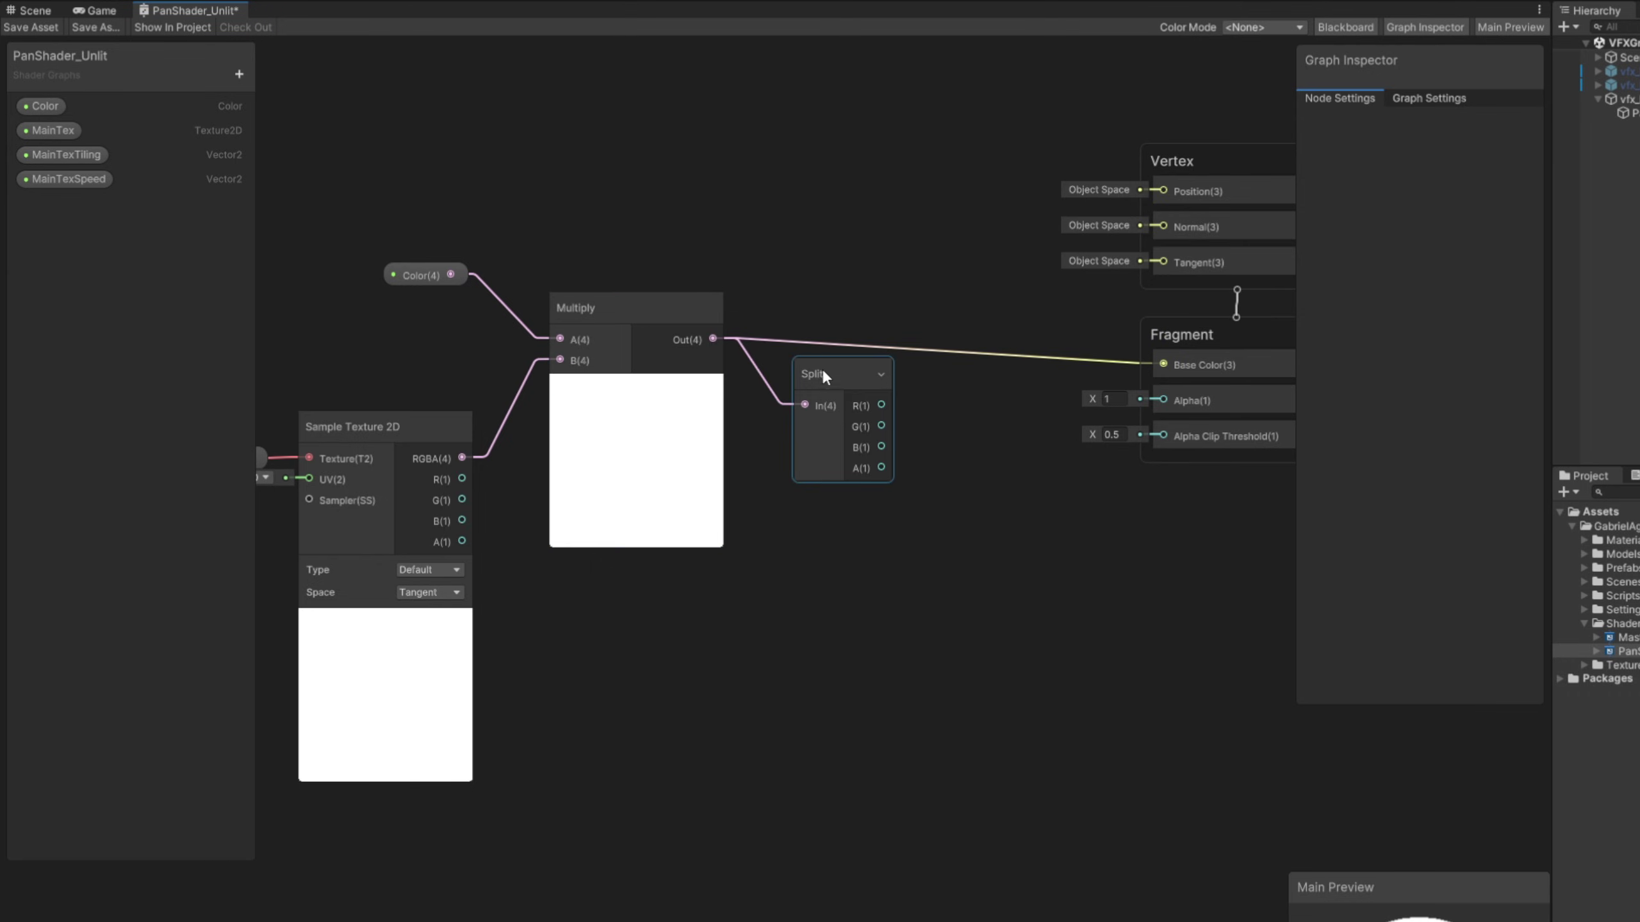
{"action": "left_click_drag", "start_coordinate": [1172, 401], "coordinate": [1171, 400]}
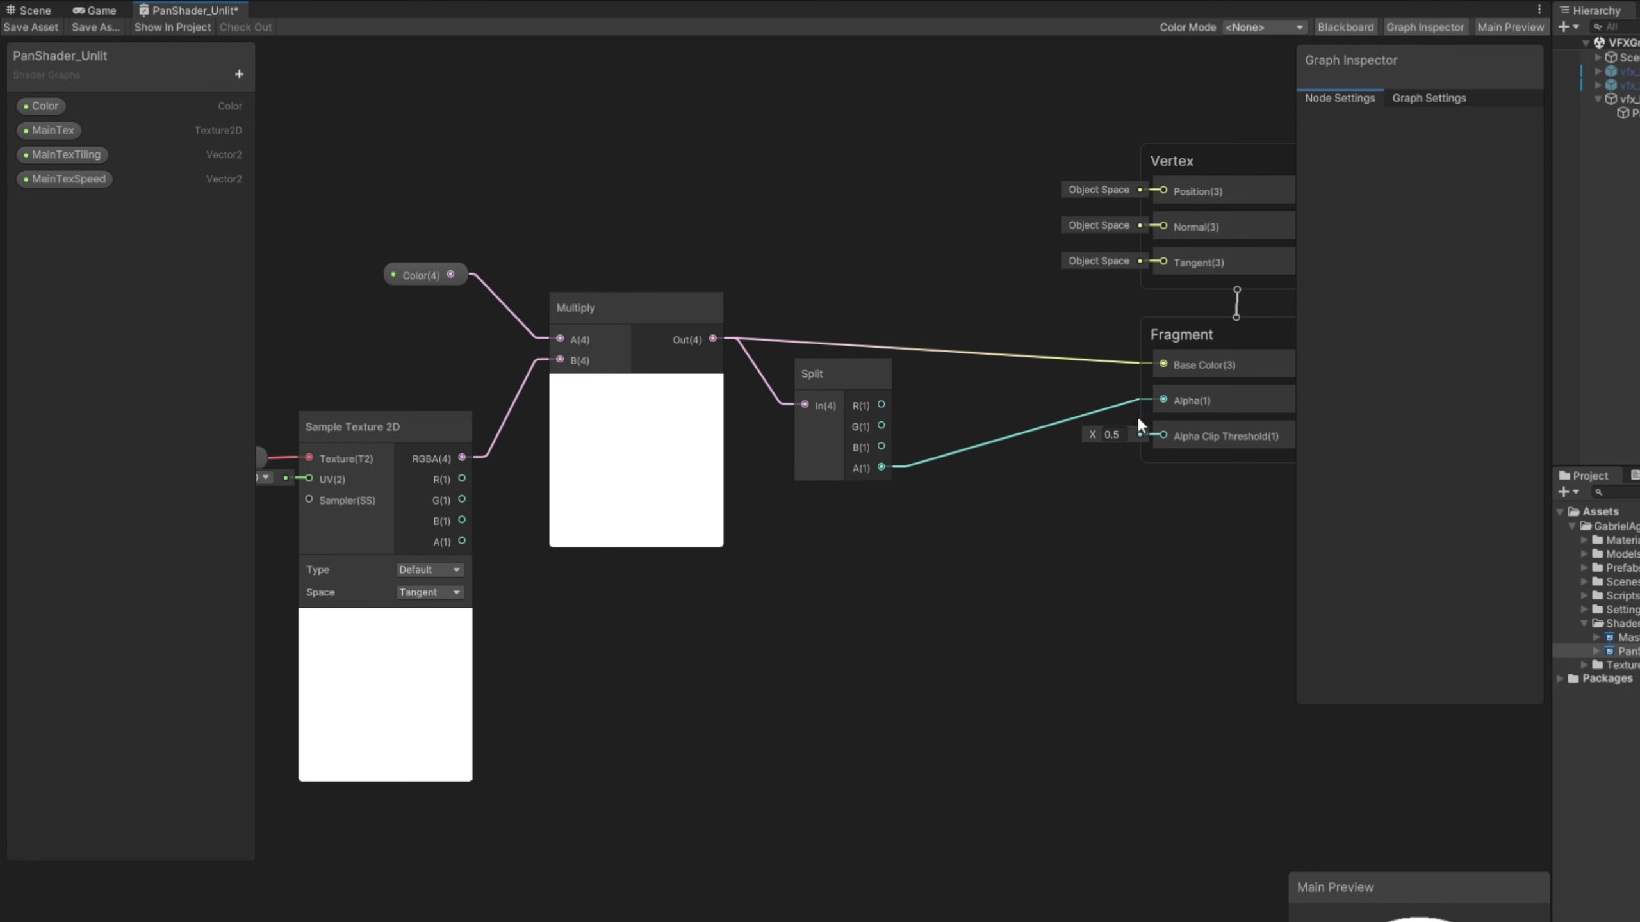
Assign the Voronoi02 texture as the default of the MainTex property
{"action": "middle_click_drag", "start_coordinate": [838, 548], "coordinate": [1141, 505]}
{"action": "middle_click_drag", "start_coordinate": [442, 310], "coordinate": [702, 326]}
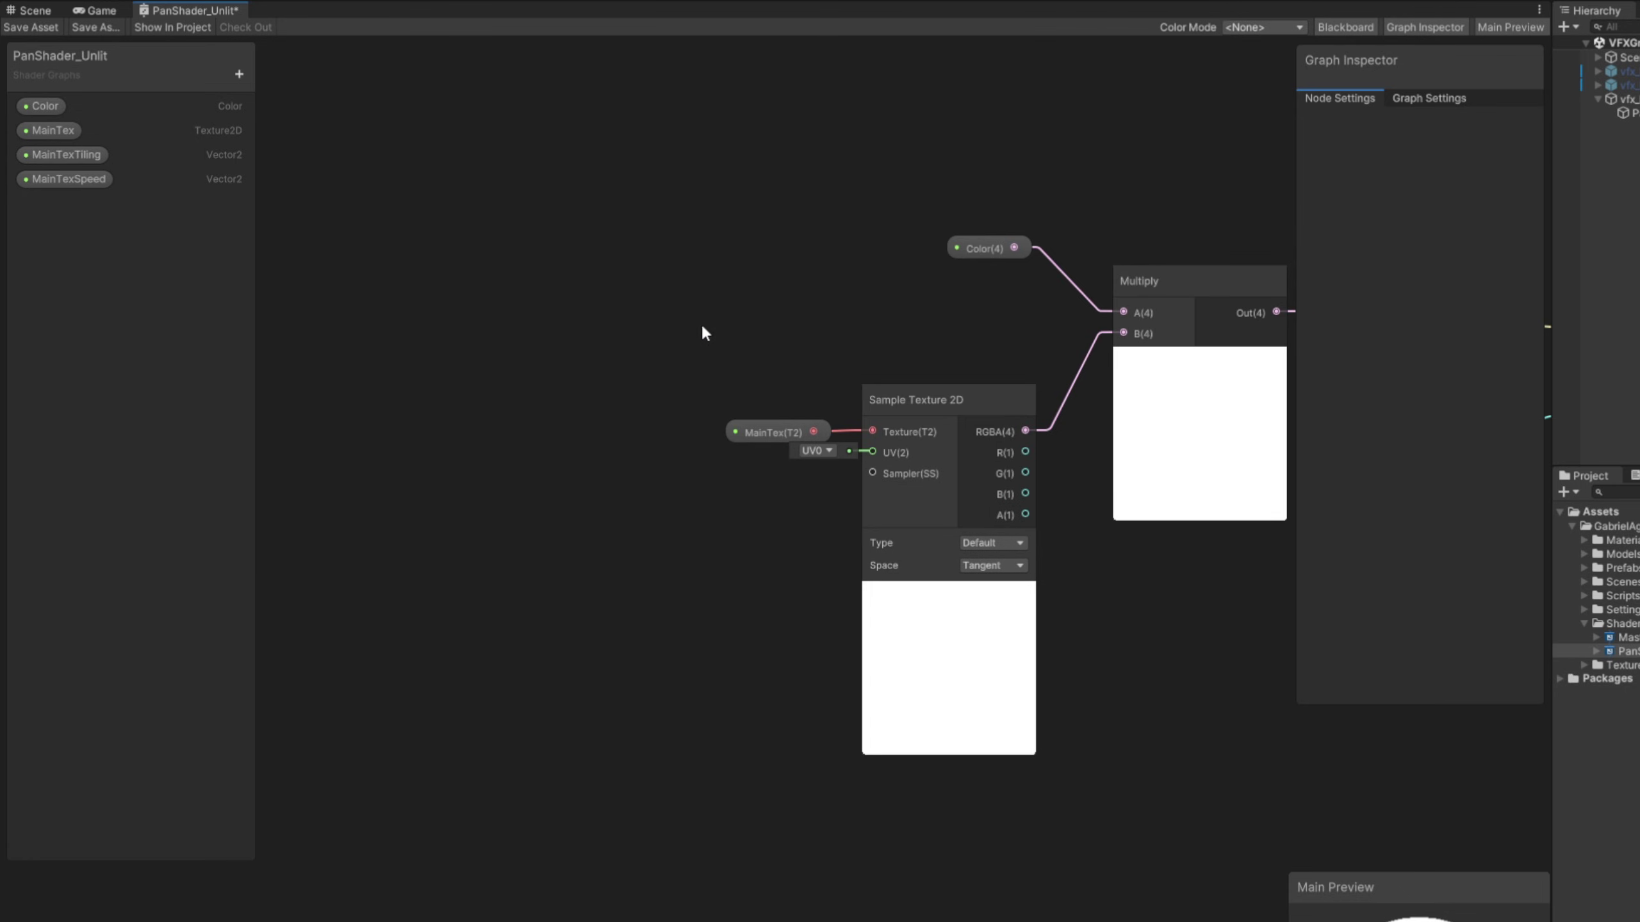
{"action": "left_click", "coordinate": [772, 432]}
{"action": "left_click", "coordinate": [1513, 191]}
{"action": "type", "text": "vorono"}
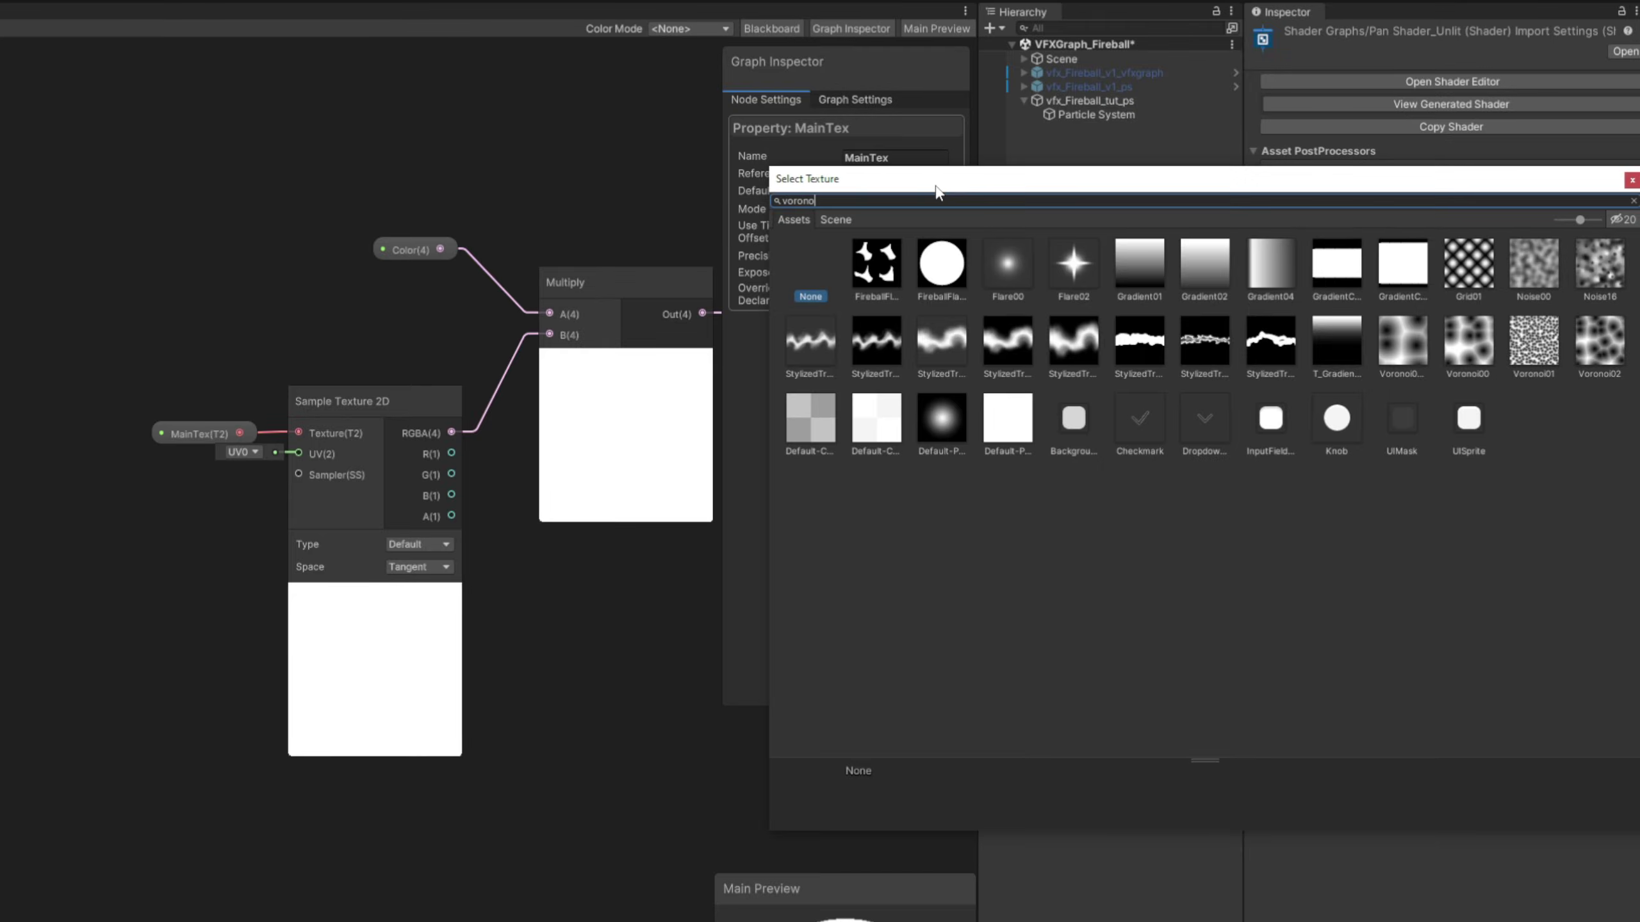
{"action": "double_click", "coordinate": [1047, 264]}
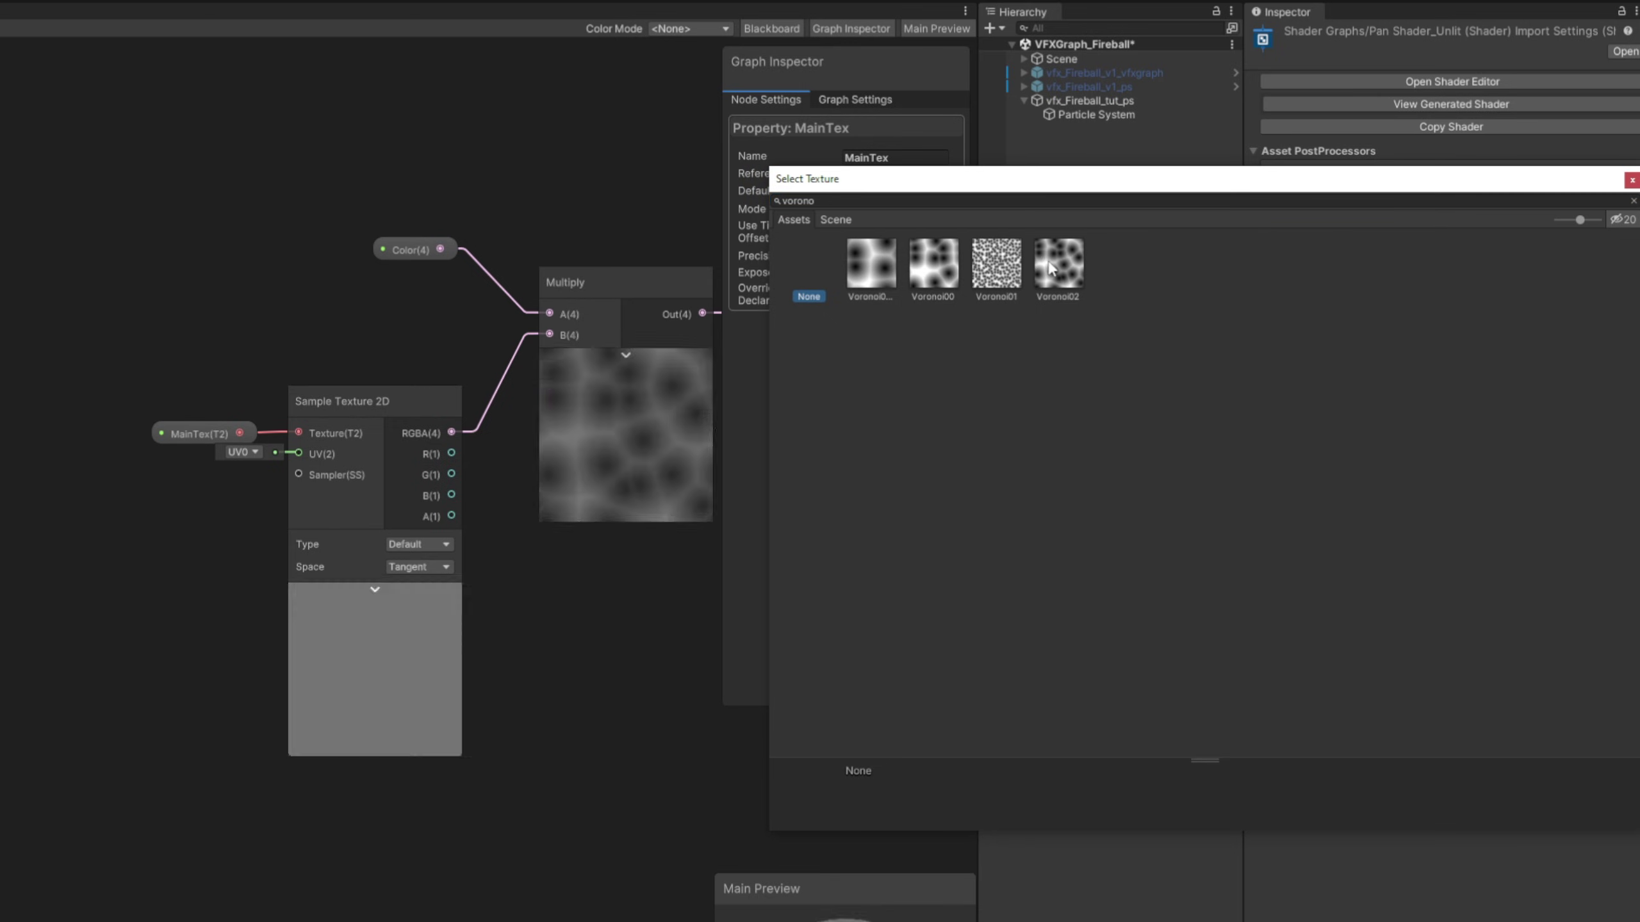
Set the default value of the MainTexTiling property to X 1 and Y 1
{"action": "middle_click_drag", "start_coordinate": [371, 393], "coordinate": [401, 370]}
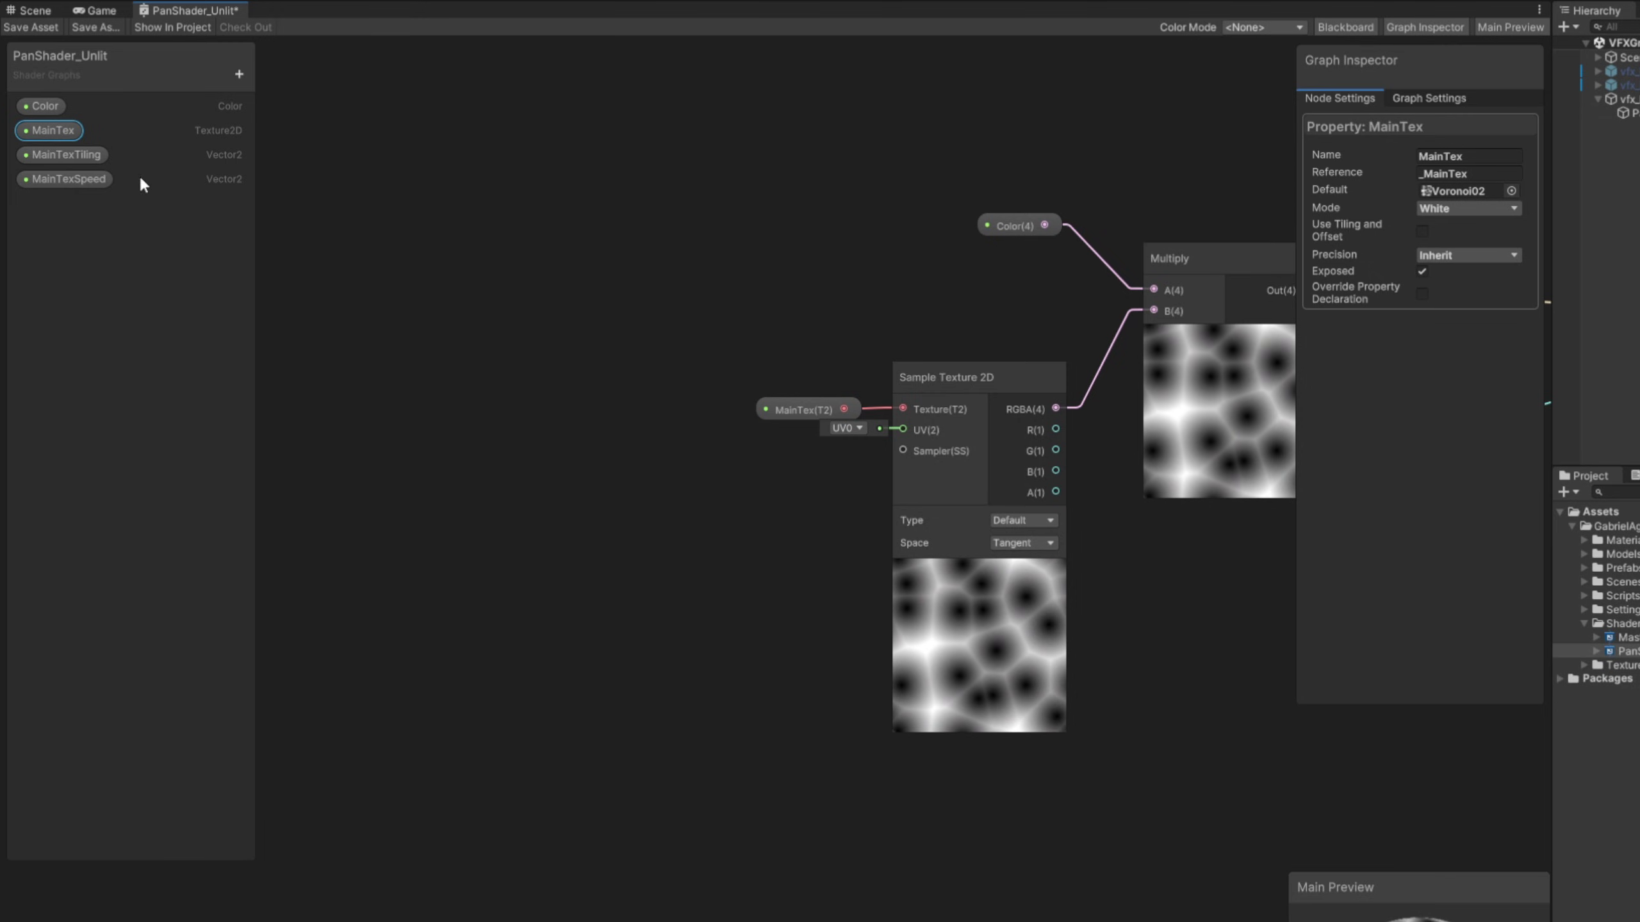
{"action": "left_click", "coordinate": [82, 154]}
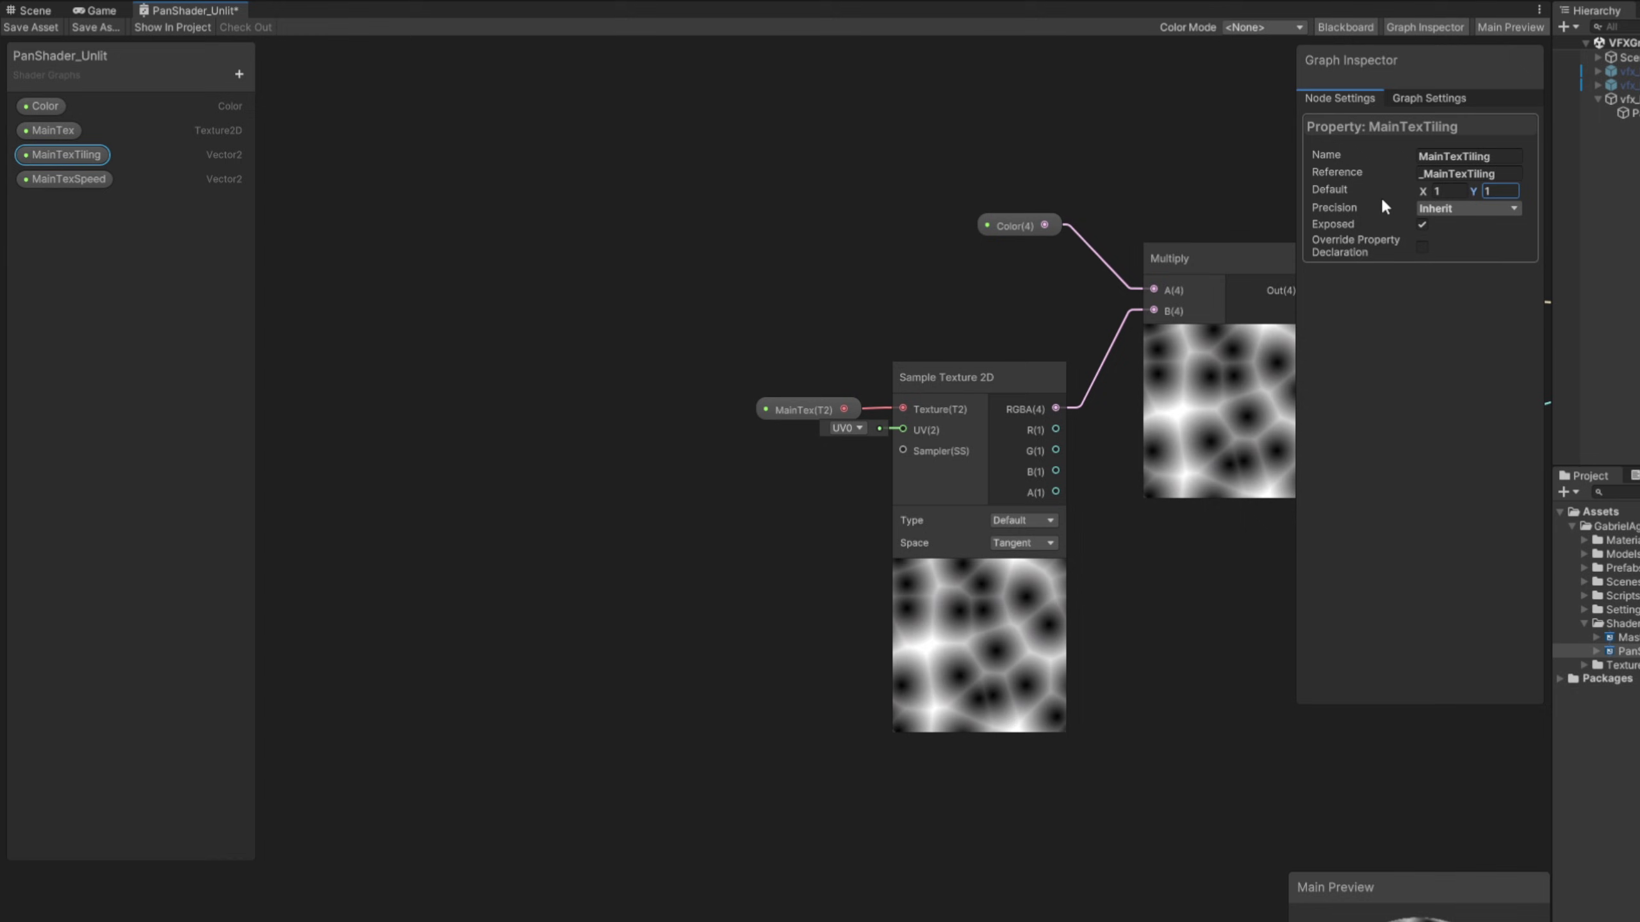
Add a Tiling And Offset node with tiling 1, 1 and offset 0, 0, feeding the UV input of Sample Texture 2D
{"action": "middle_click_drag", "start_coordinate": [390, 419], "coordinate": [448, 424]}
{"action": "left_click", "coordinate": [448, 425]}
{"action": "key", "text": "space"}
{"action": "type", "text": "tili"}
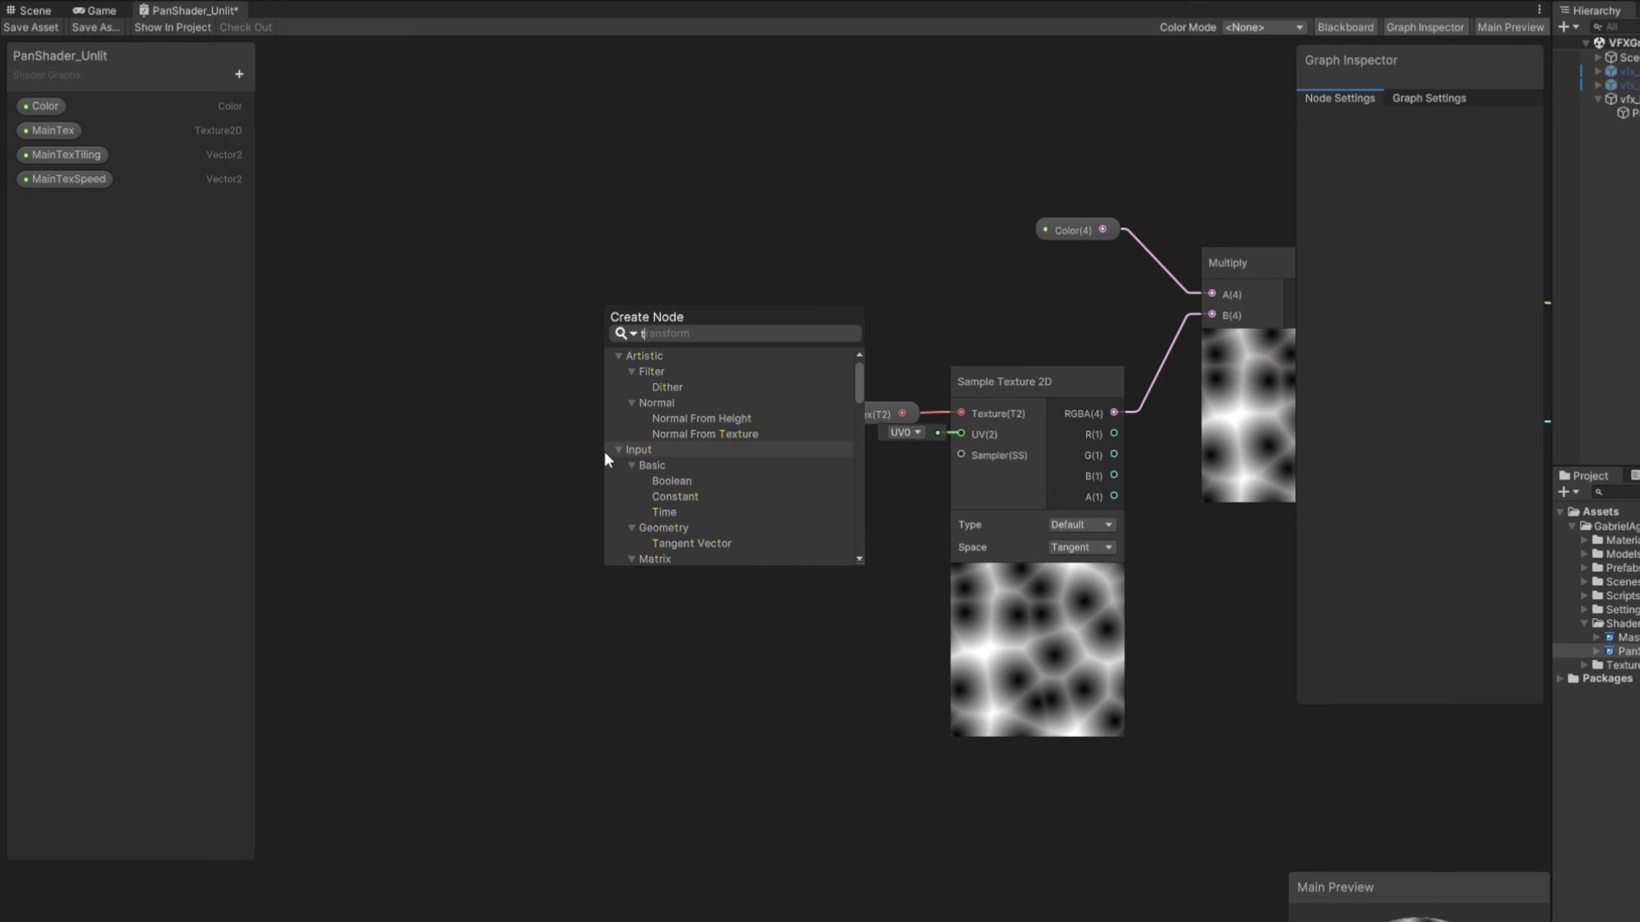
{"action": "key", "text": "Return"}
{"action": "left_click_drag", "start_coordinate": [705, 489], "coordinate": [964, 433]}
{"action": "left_click_drag", "start_coordinate": [638, 508], "coordinate": [663, 534]}
{"action": "left_click", "coordinate": [658, 506]}
{"action": "type", "text": "1"}
{"action": "left_click", "coordinate": [662, 531]}
{"action": "type", "text": "0"}
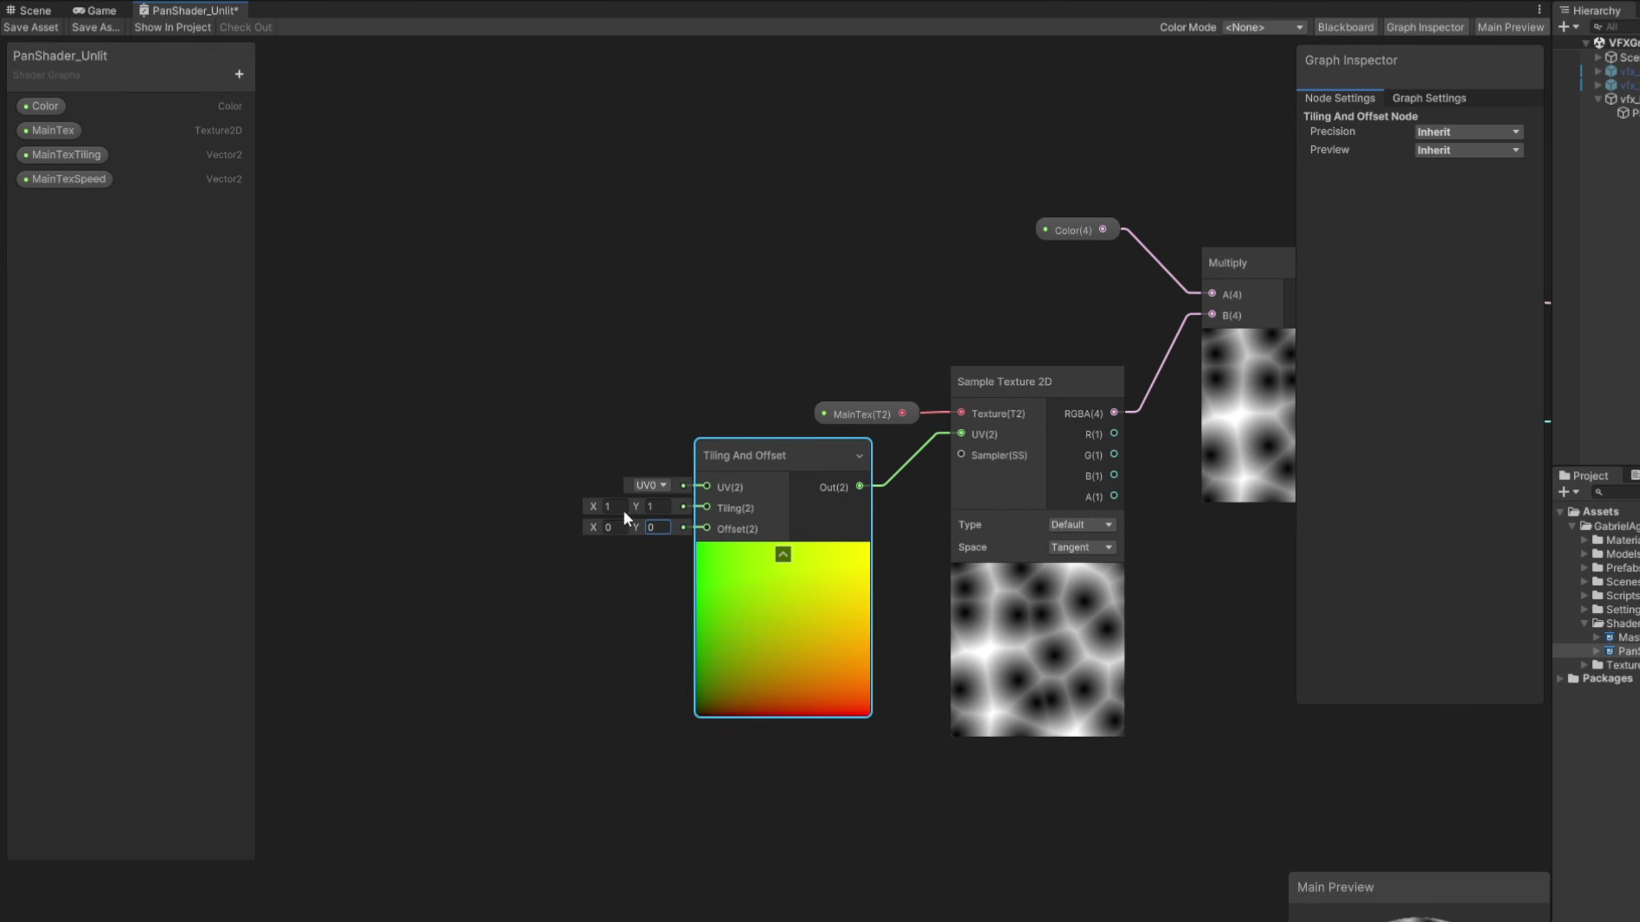
Bring the MainTexTiling property into the graph and connect it to the Tiling input of Tiling And Offset
{"action": "left_click_drag", "start_coordinate": [81, 156], "coordinate": [521, 458]}
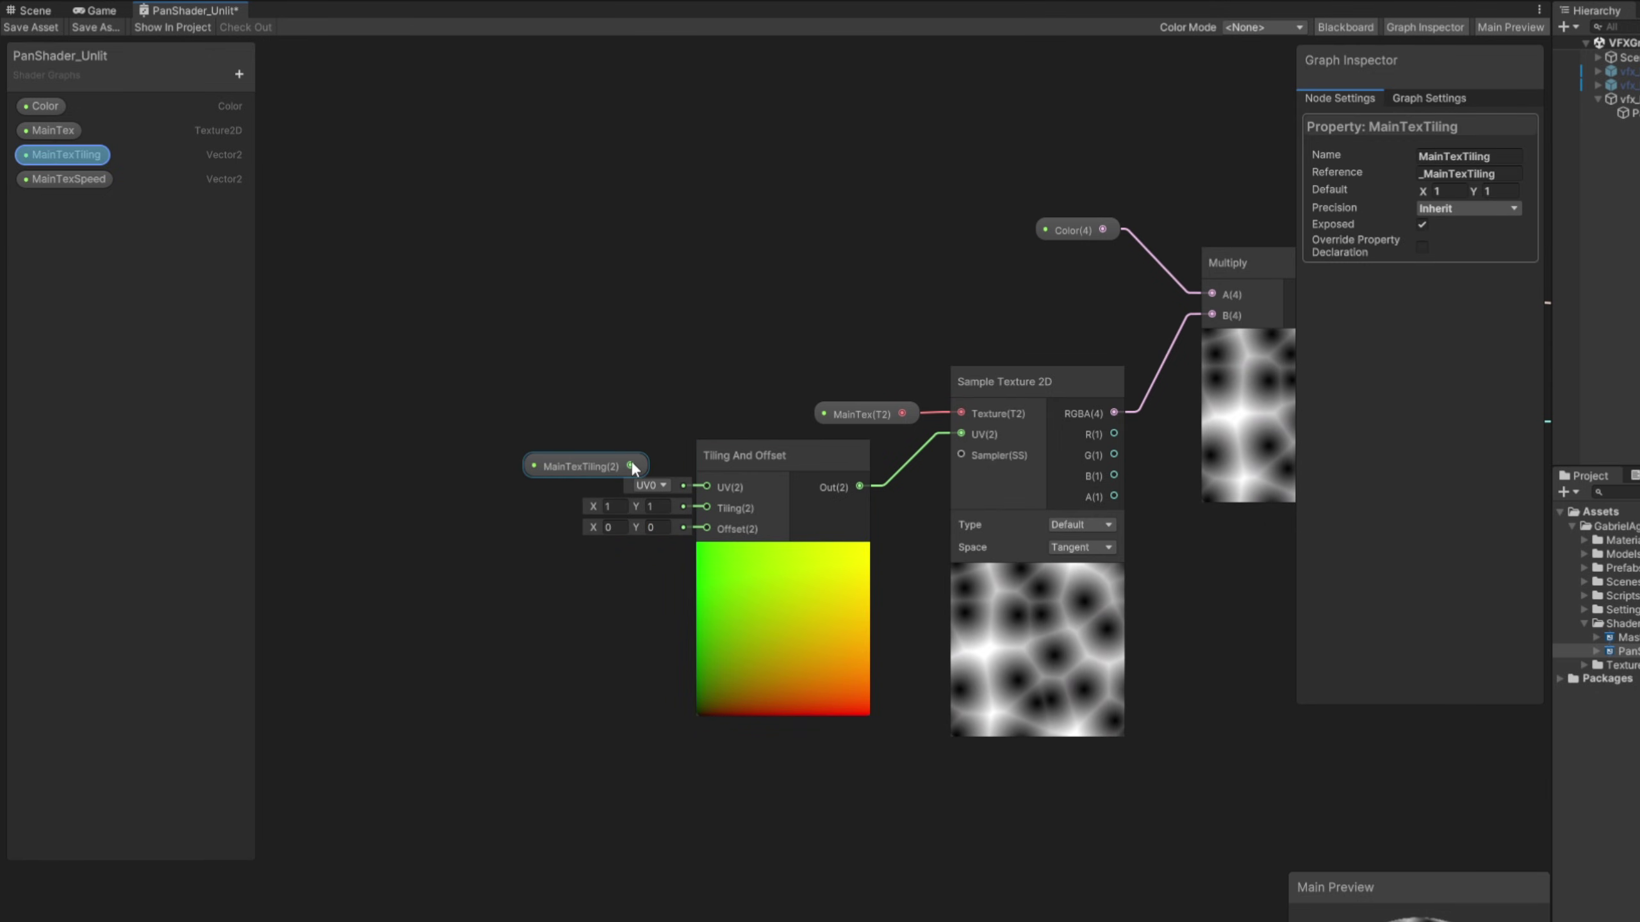
{"action": "left_click_drag", "start_coordinate": [630, 465], "coordinate": [698, 506]}
{"action": "left_click_drag", "start_coordinate": [580, 458], "coordinate": [546, 489]}
{"action": "middle_click_drag", "start_coordinate": [490, 413], "coordinate": [688, 376]}
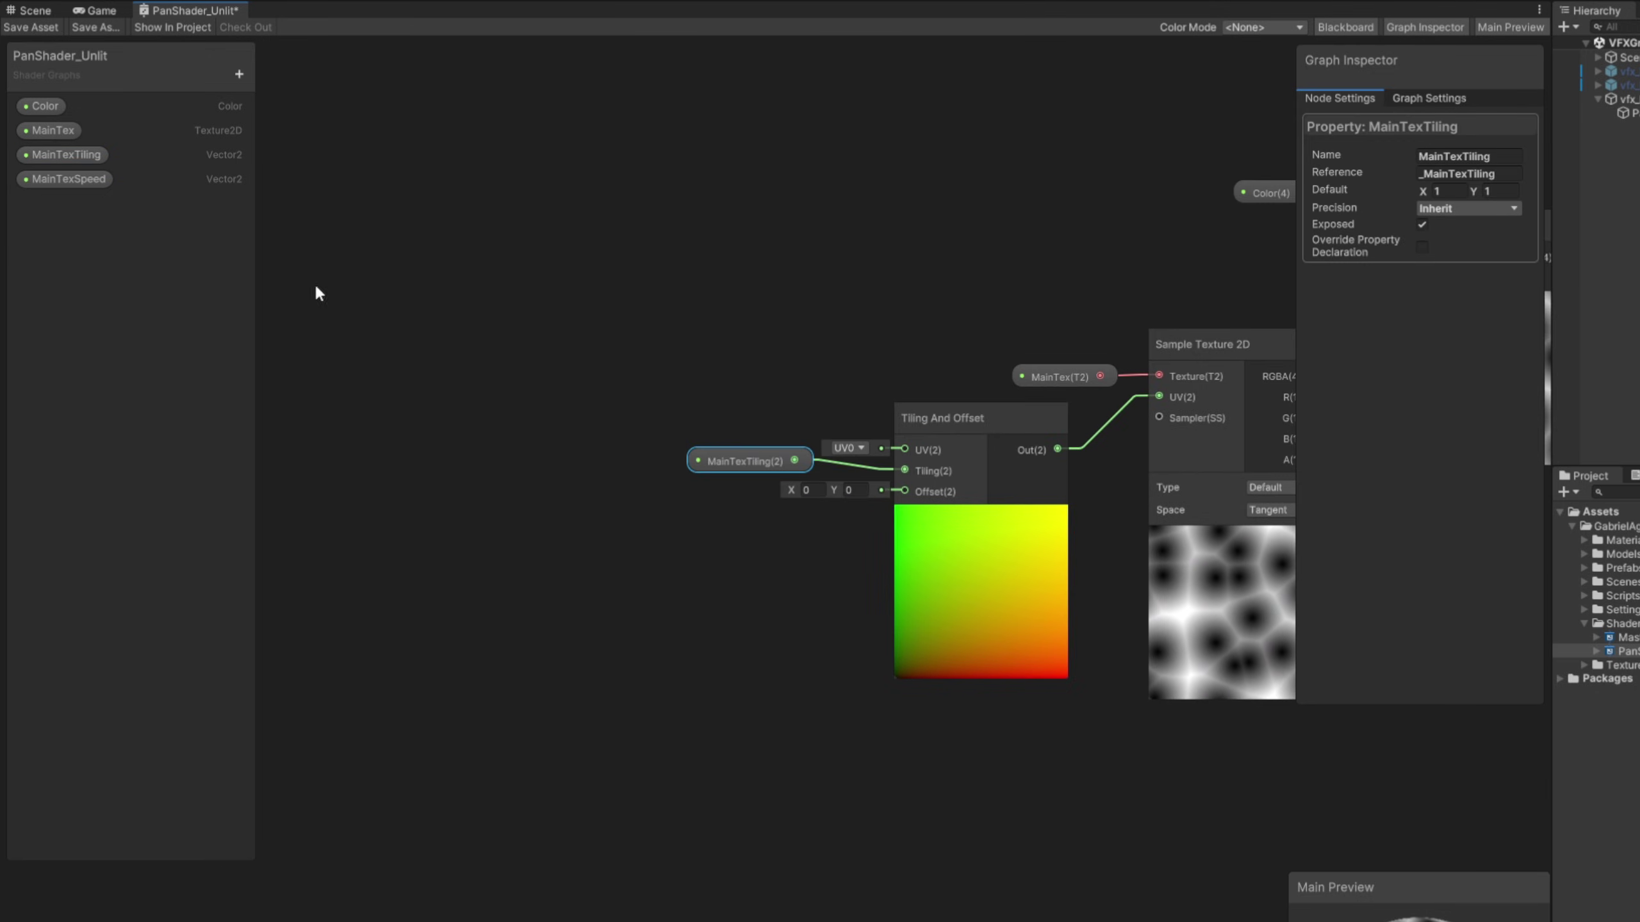
Multiply the MainTexSpeed property by a new Time node's Time output using a new Multiply node
{"action": "left_click_drag", "start_coordinate": [58, 178], "coordinate": [638, 611]}
{"action": "type", "text": "mu"}
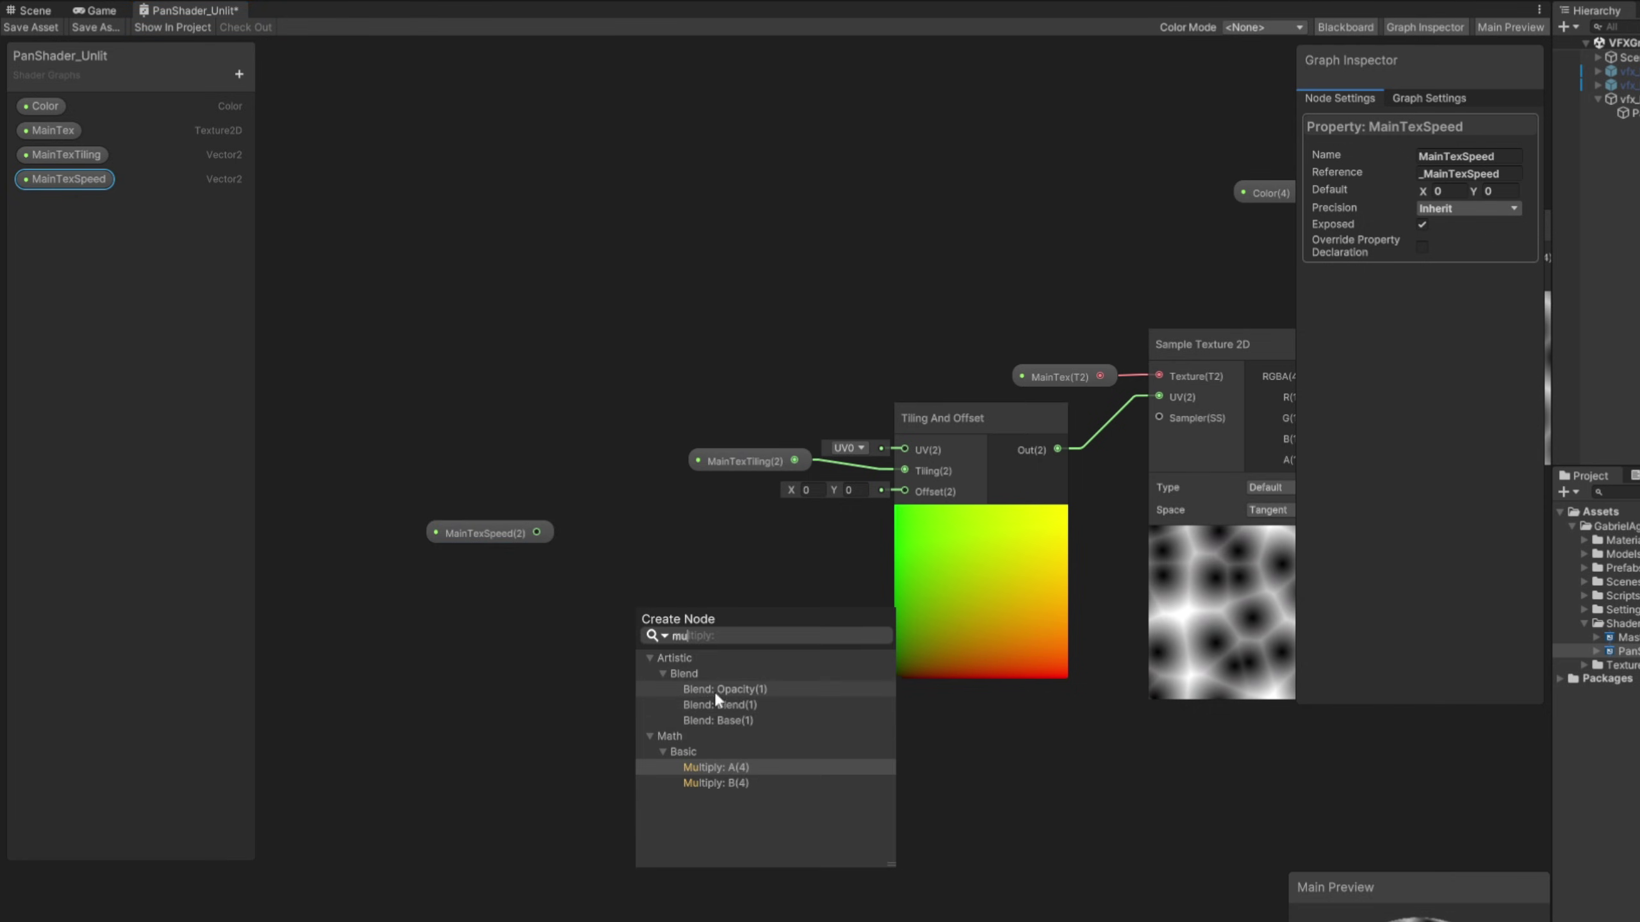
{"action": "left_click", "coordinate": [723, 769]}
{"action": "key", "text": "space"}
{"action": "type", "text": "time"}
{"action": "key", "text": "Return"}
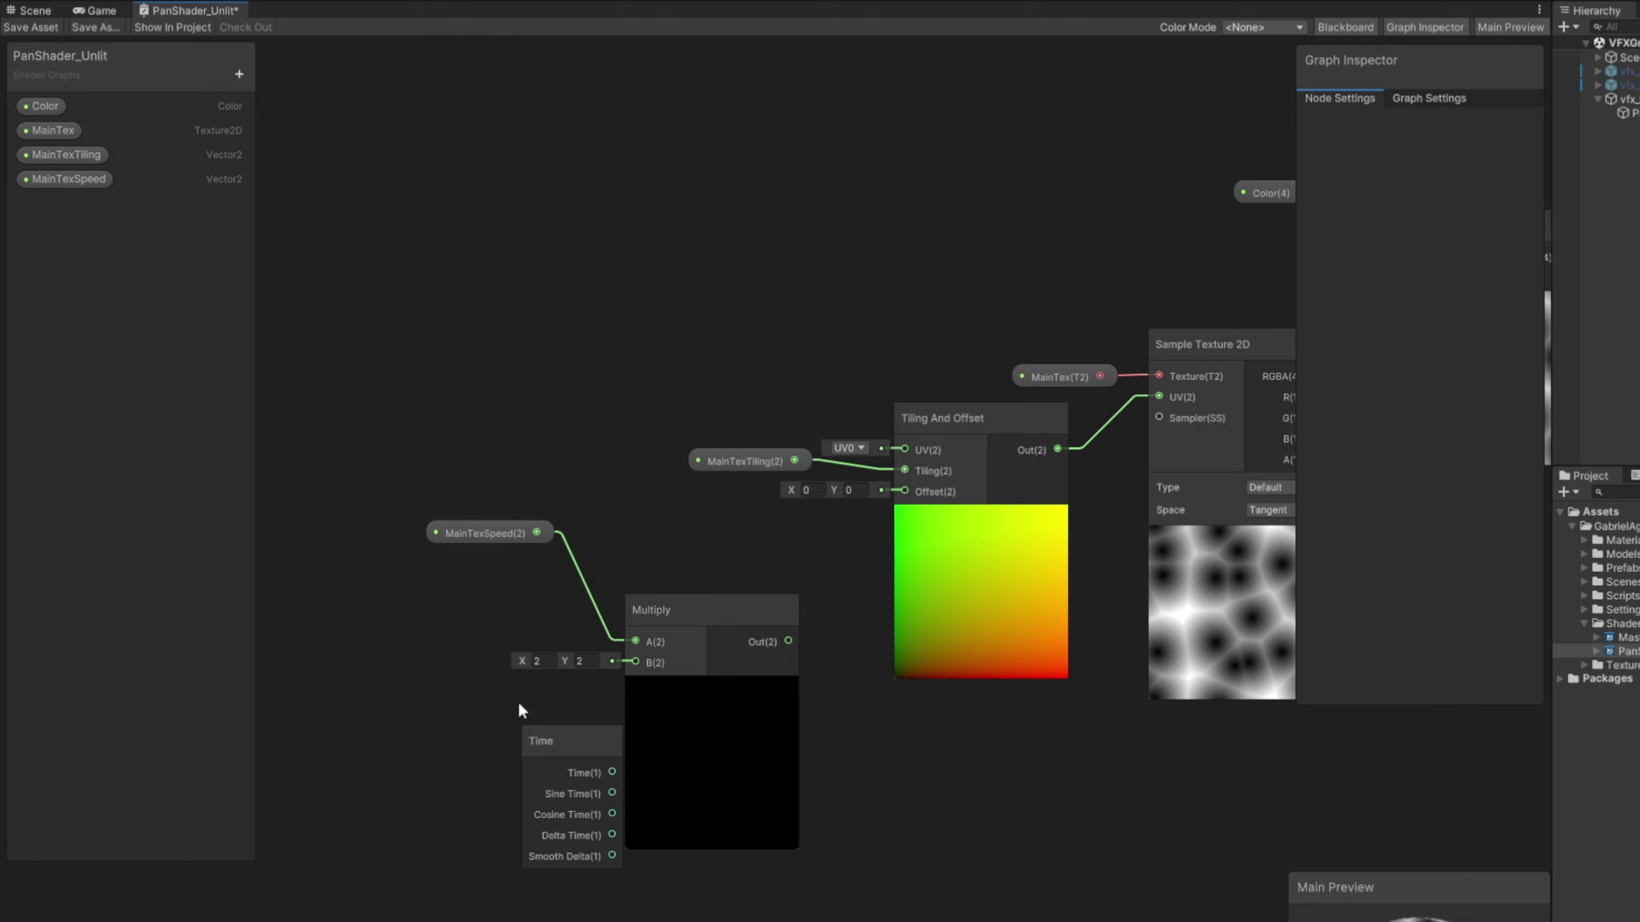
{"action": "left_click_drag", "start_coordinate": [557, 761], "coordinate": [438, 690]}
{"action": "left_click_drag", "start_coordinate": [622, 666], "coordinate": [632, 663]}
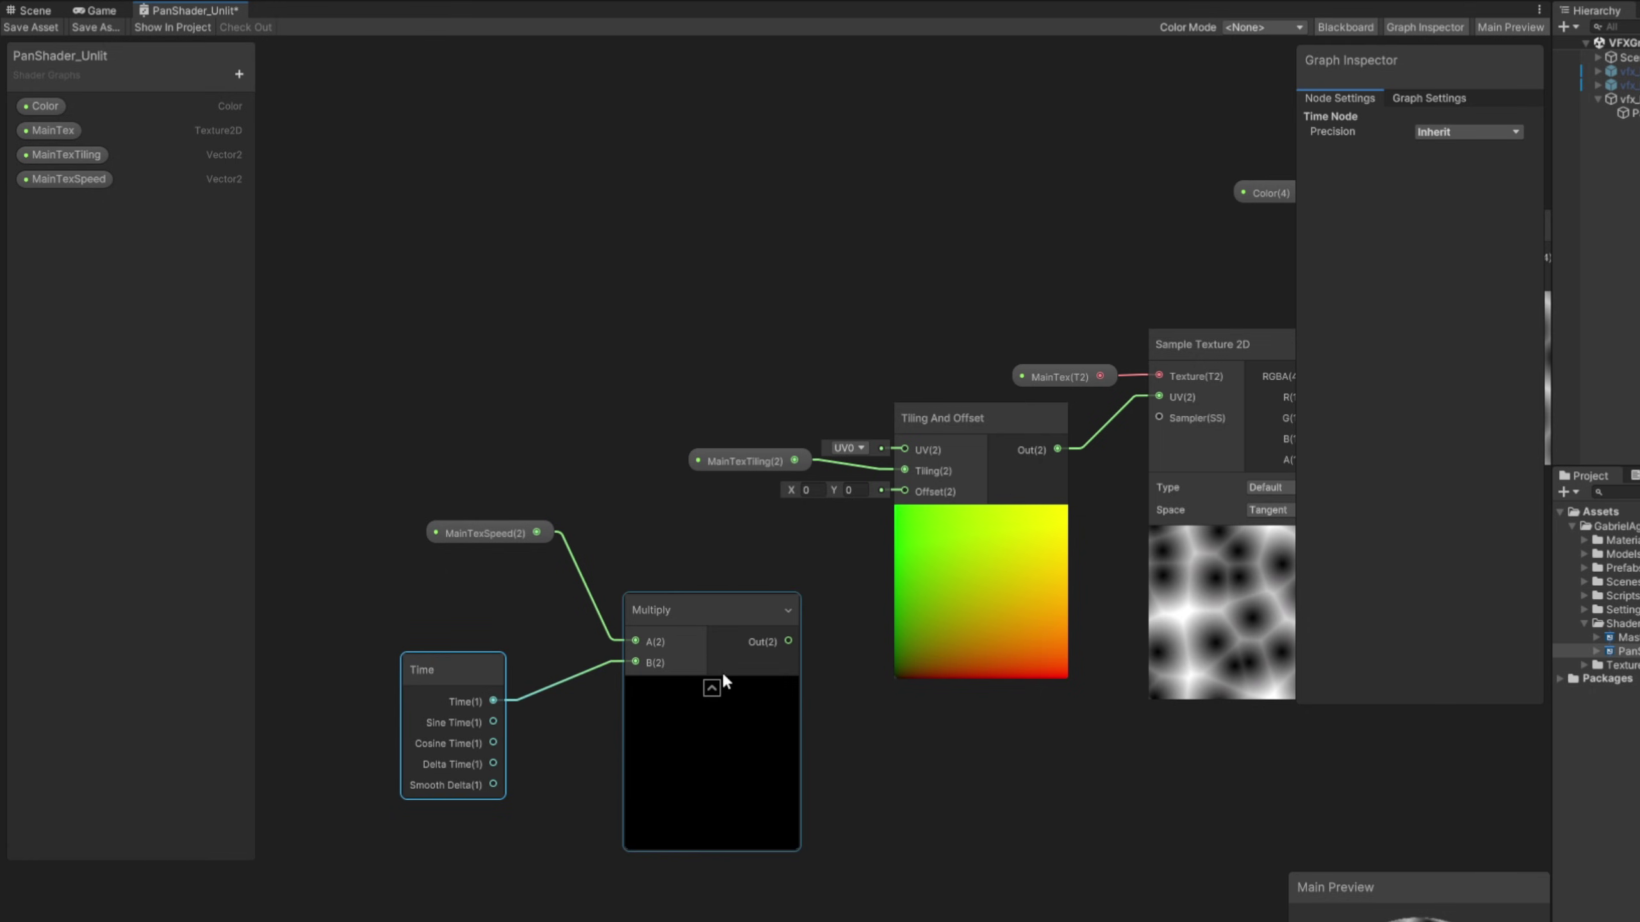
Collapse the speed Multiply preview, connect its output to the Offset input, and arrange its nodes closer to Tiling And Offset
{"action": "left_click", "coordinate": [715, 680]}
{"action": "left_click_drag", "start_coordinate": [884, 510], "coordinate": [903, 491]}
{"action": "left_click_drag", "start_coordinate": [736, 798], "coordinate": [472, 527]}
{"action": "left_click_drag", "start_coordinate": [672, 605], "coordinate": [772, 559]}
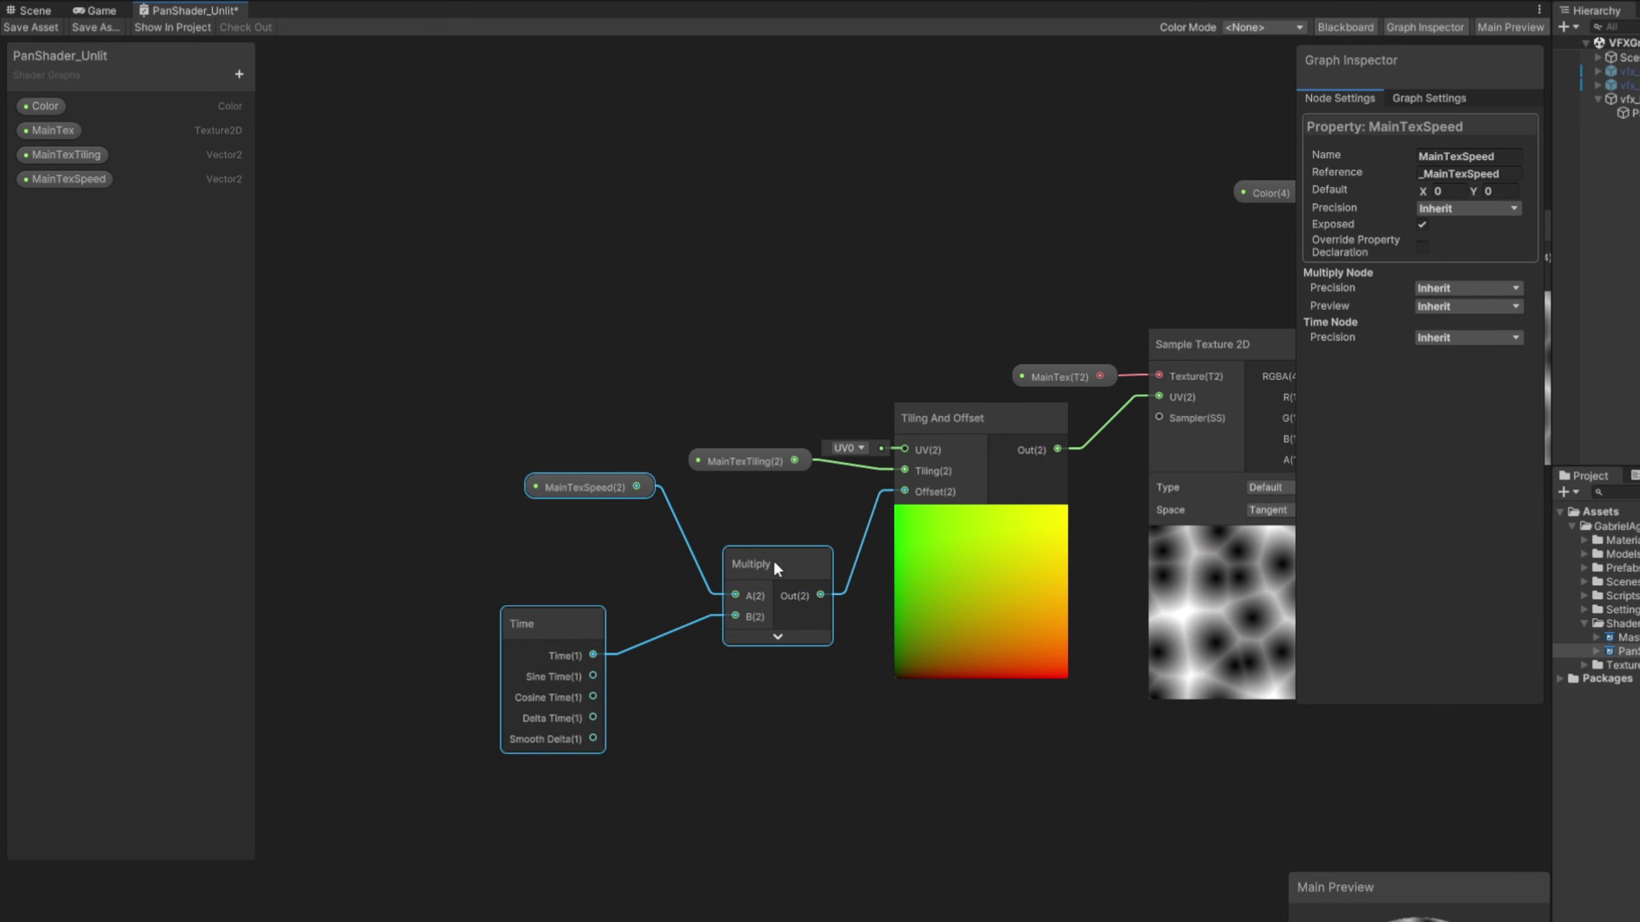
{"action": "left_click", "coordinate": [646, 579]}
{"action": "left_click_drag", "start_coordinate": [517, 622], "coordinate": [567, 616]}
Try a Y default of 0.5 for the MainTexSpeed property
{"action": "left_click", "coordinate": [88, 180]}
{"action": "left_click", "coordinate": [1498, 191]}
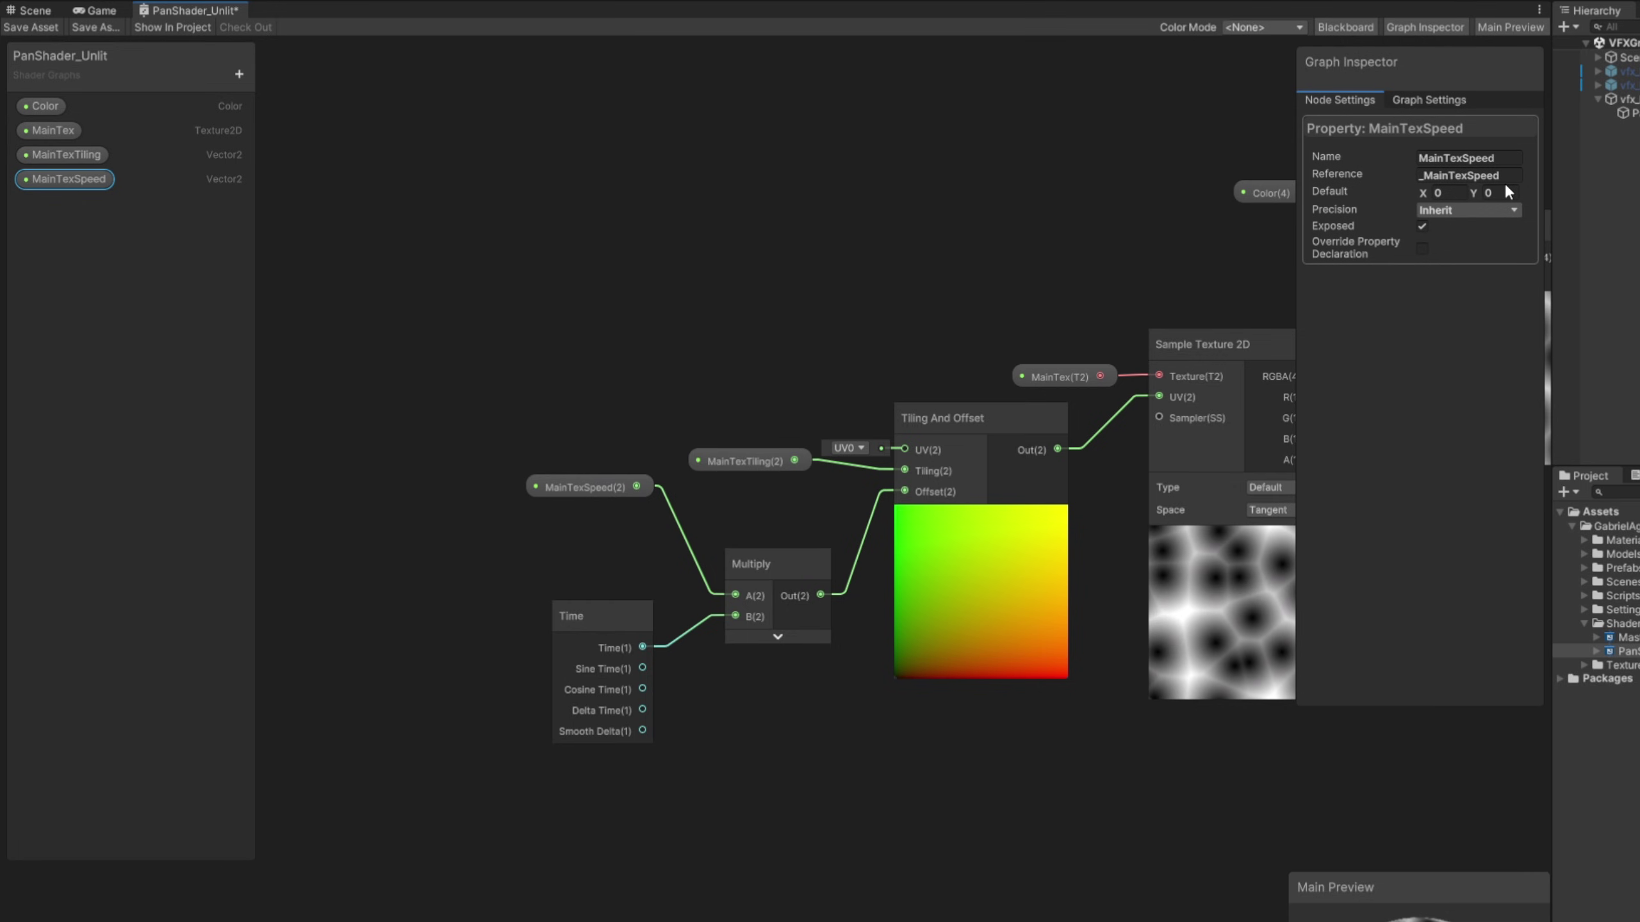
{"action": "type", "text": "0.5"}
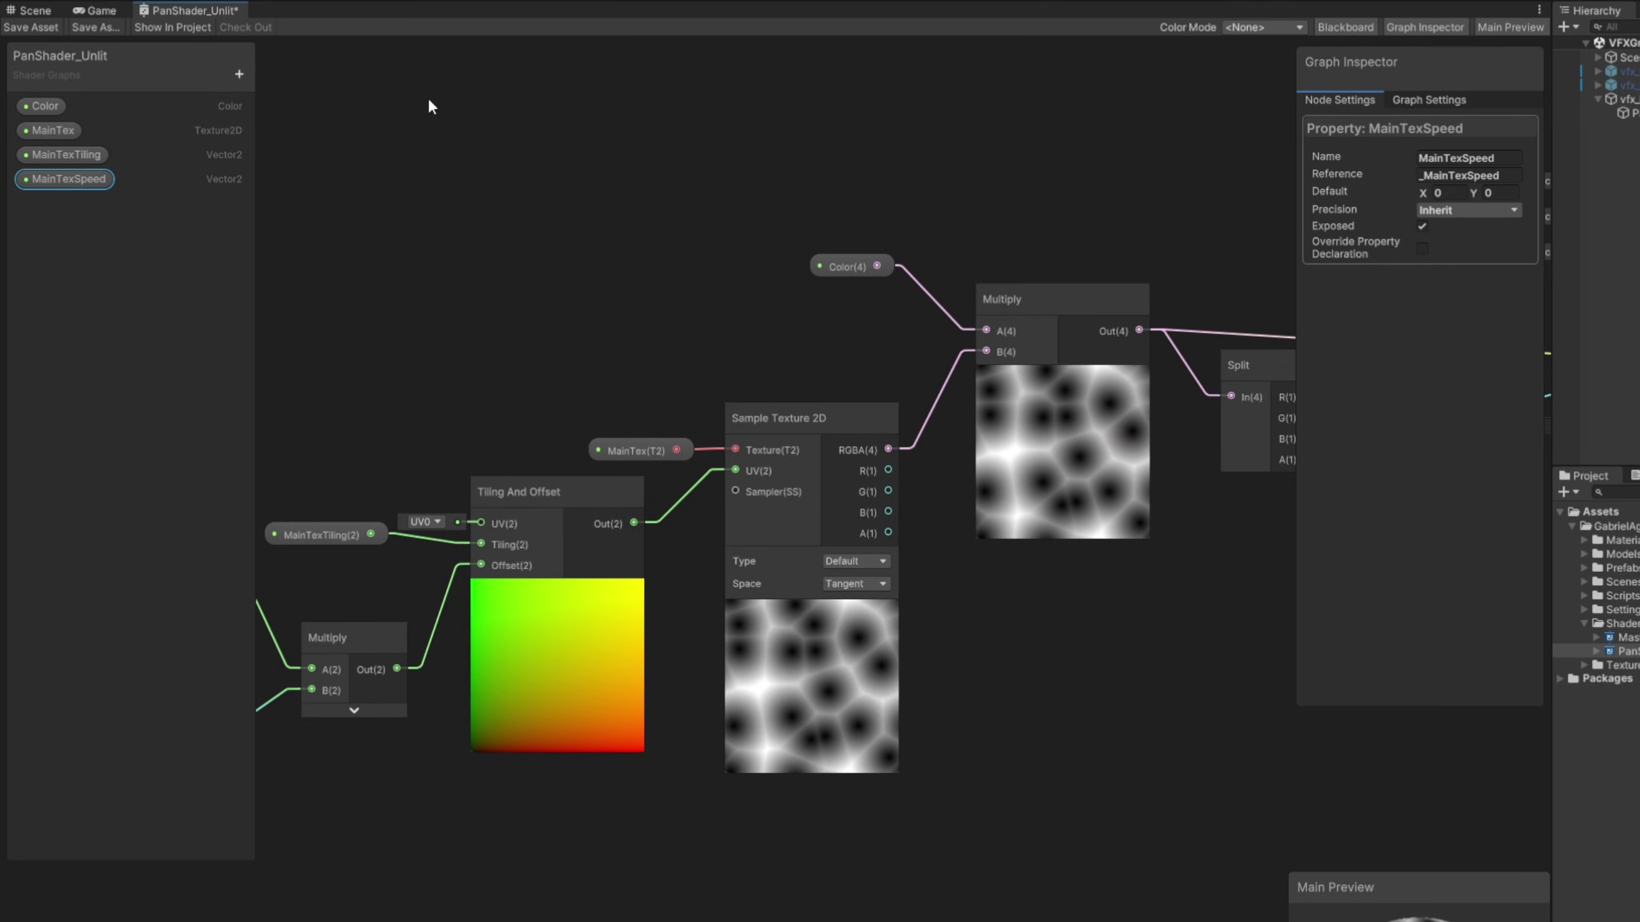
Save the shader graph and create a material named FireballTut from PanShader_Unlit
{"action": "left_click", "coordinate": [25, 27]}
{"action": "left_click", "coordinate": [35, 10]}
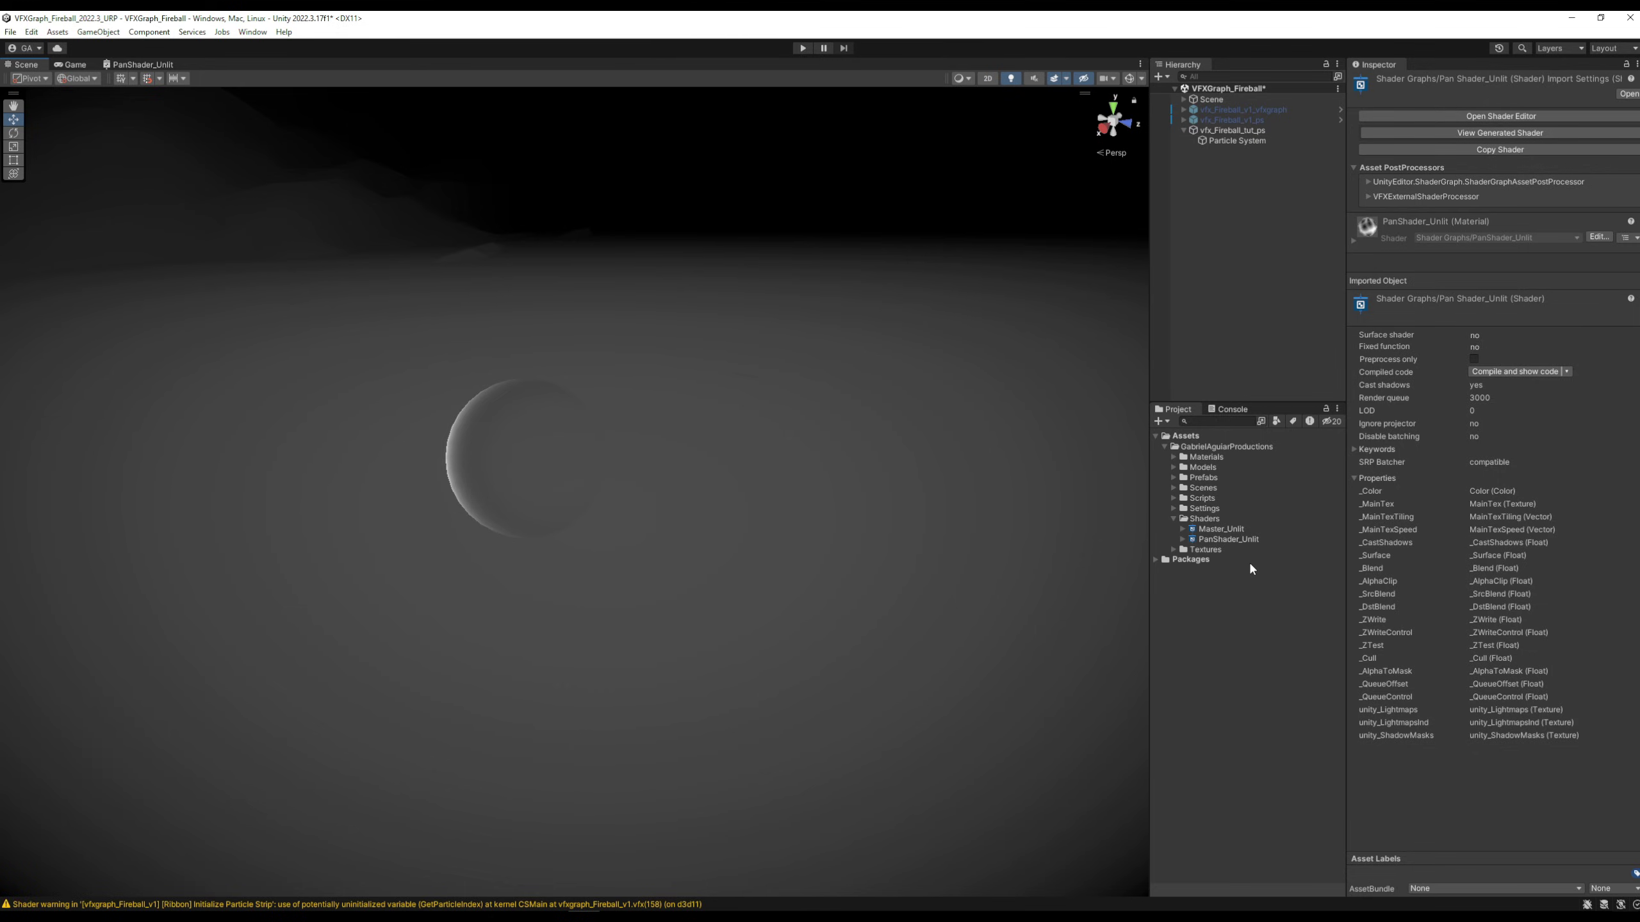
{"action": "right_click", "coordinate": [1243, 538]}
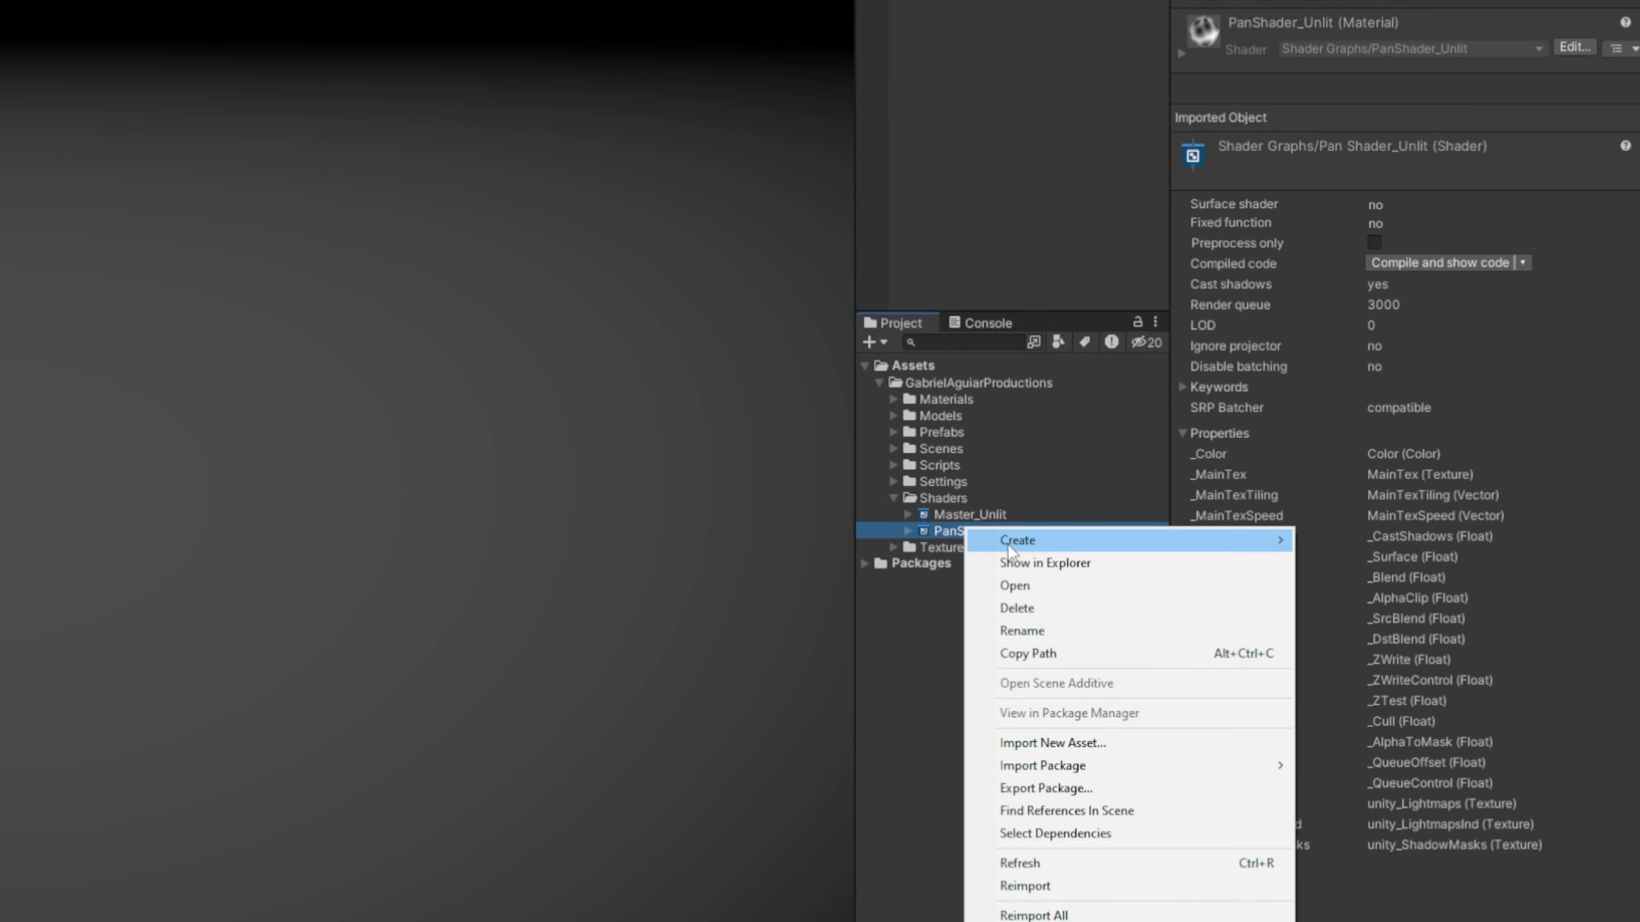
{"action": "mouse_move", "coordinate": [1016, 542]}
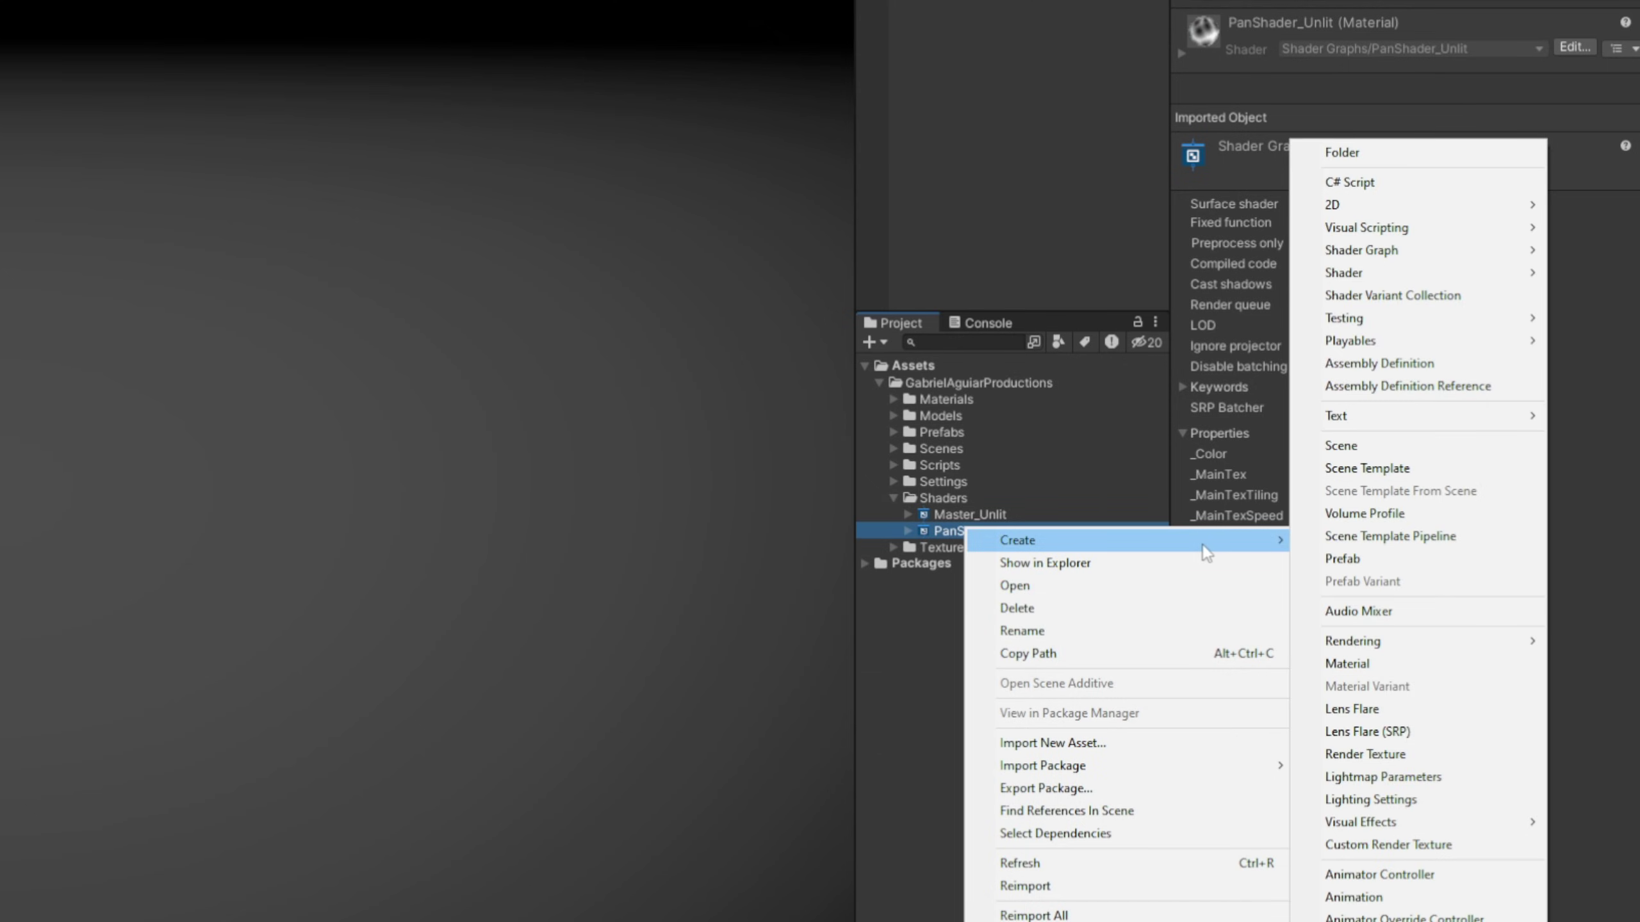
{"action": "left_click", "coordinate": [1349, 665]}
{"action": "type", "text": "FireballTut"}
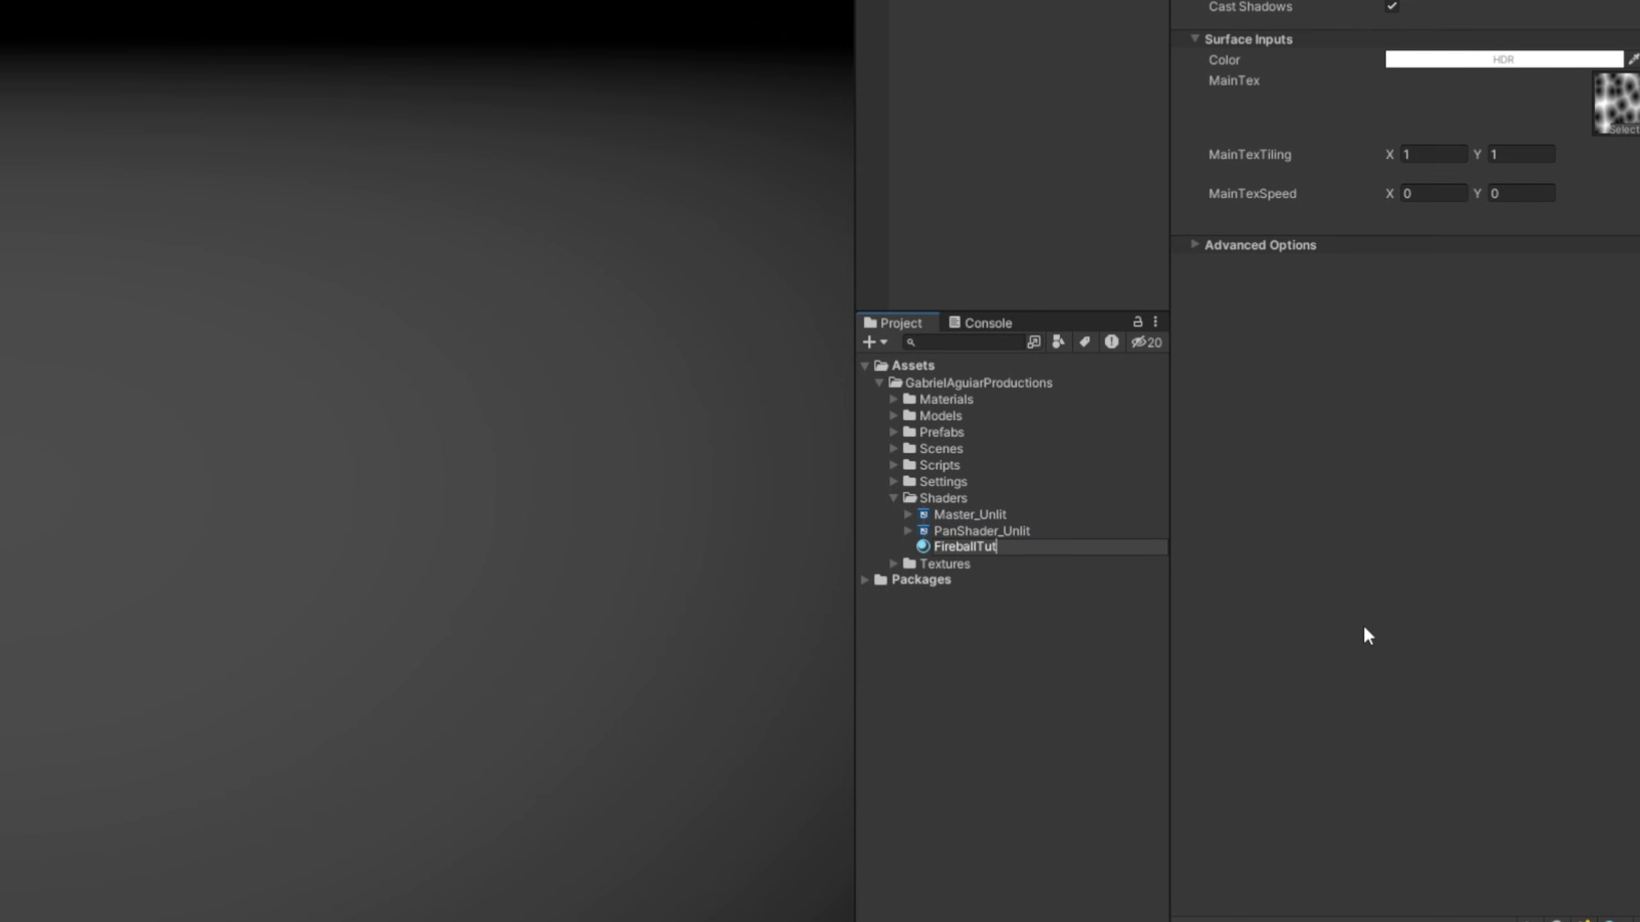
{"action": "key", "text": "Return"}
Move FireballTut into the Materials folder and assign it to the Particle System under vfx_Fireball_tut_ps
{"action": "left_click_drag", "start_coordinate": [958, 415], "coordinate": [946, 399]}
{"action": "left_click", "coordinate": [894, 399]}
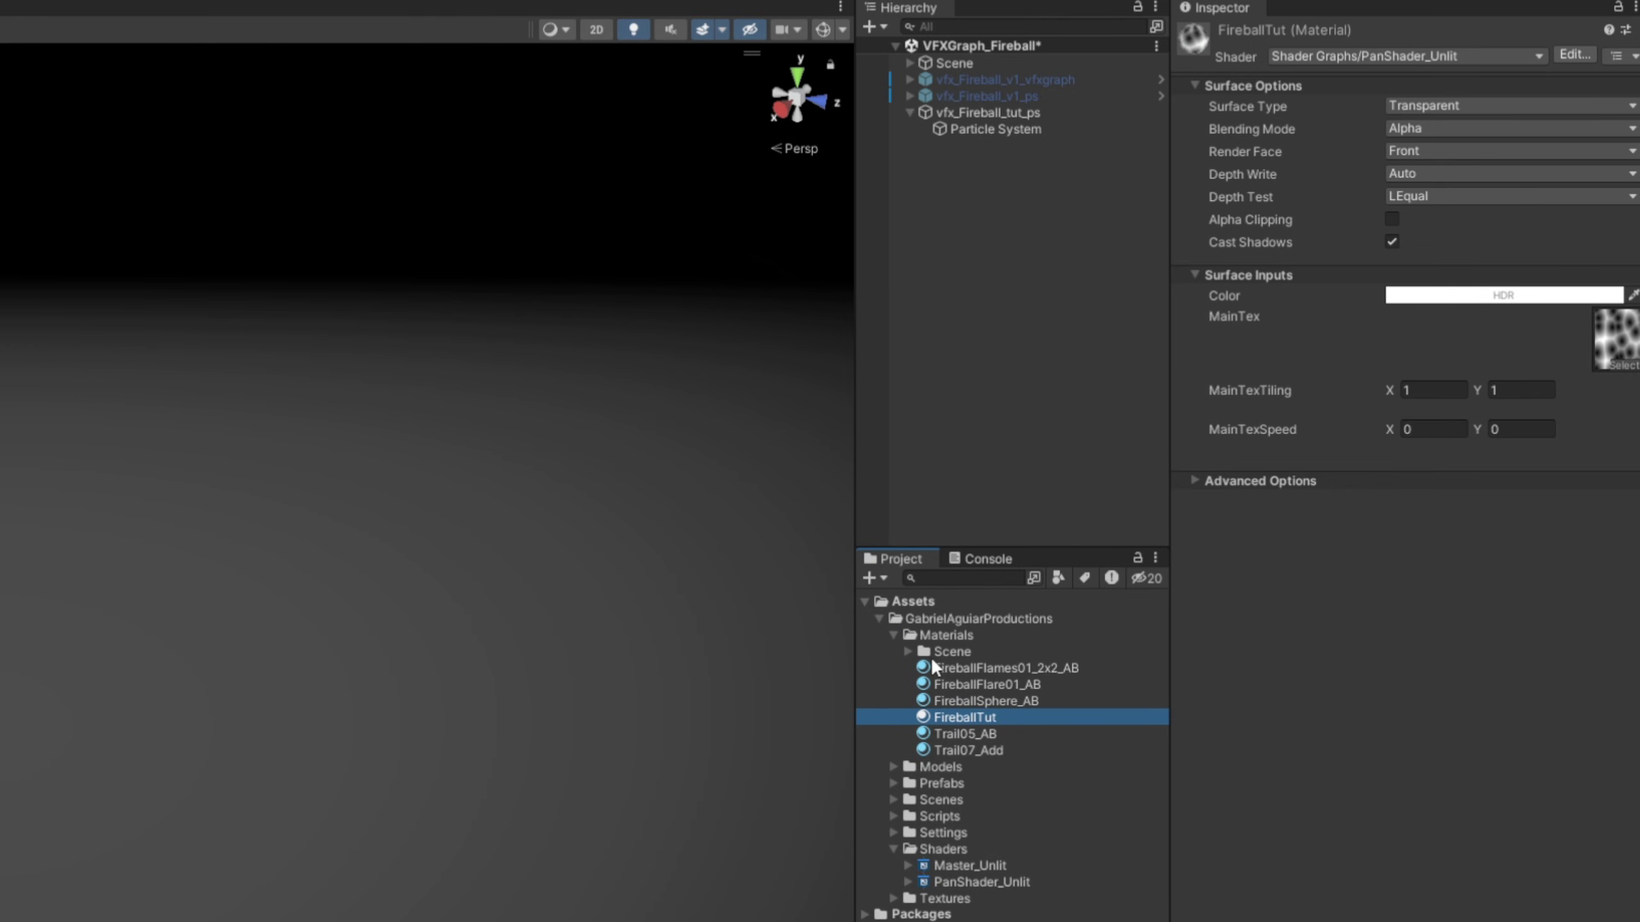
{"action": "left_click_drag", "start_coordinate": [946, 717], "coordinate": [1080, 223]}
{"action": "left_click_drag", "start_coordinate": [1042, 140], "coordinate": [1004, 130]}
Rename the Particle System object as Sphere
{"action": "left_click", "coordinate": [1013, 130]}
{"action": "key", "text": "F2"}
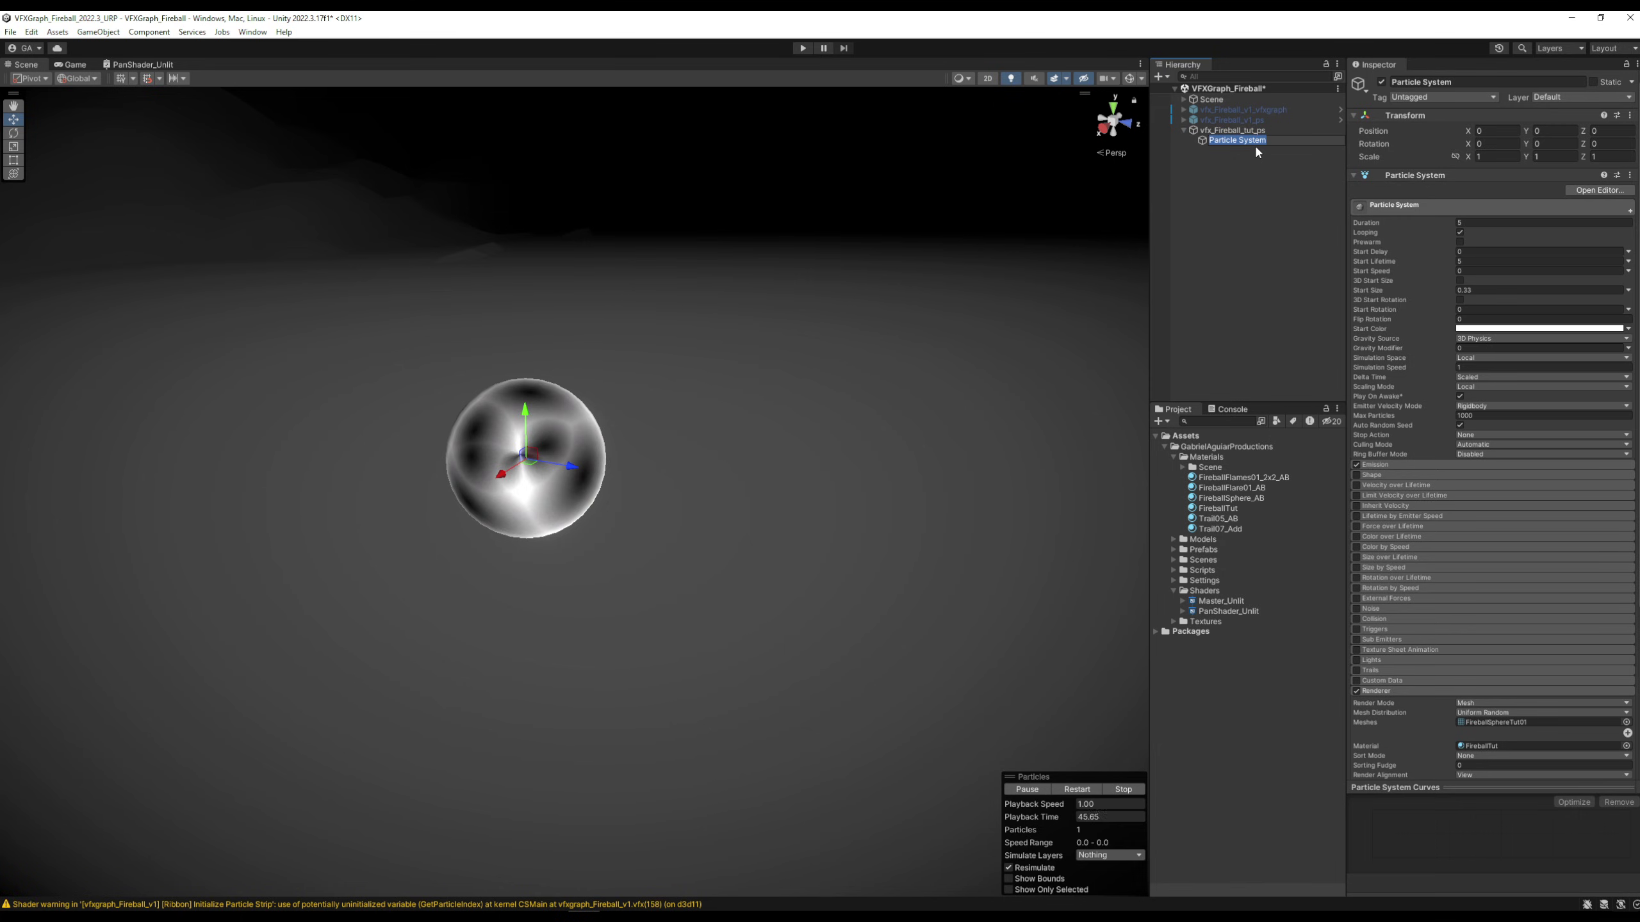
{"action": "type", "text": "Sphere"}
{"action": "key", "text": "Return"}
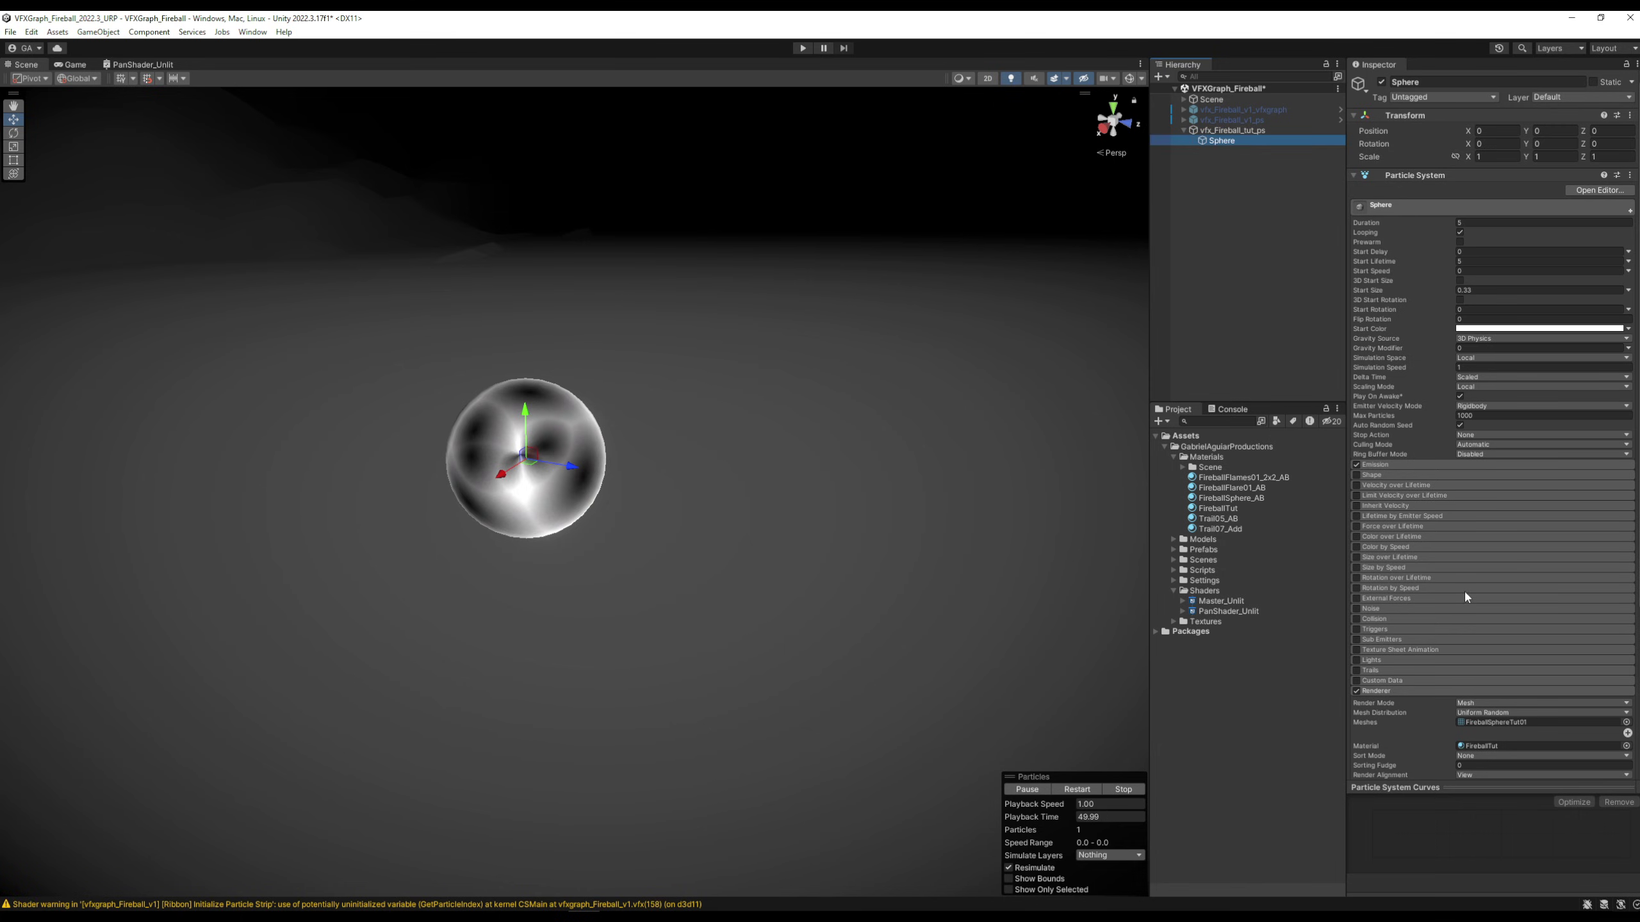
Set the FireballTut material's Blending Mode to Additive
{"action": "scroll", "coordinate": [1463, 589], "scroll_direction": "down", "scroll_amount": 5}
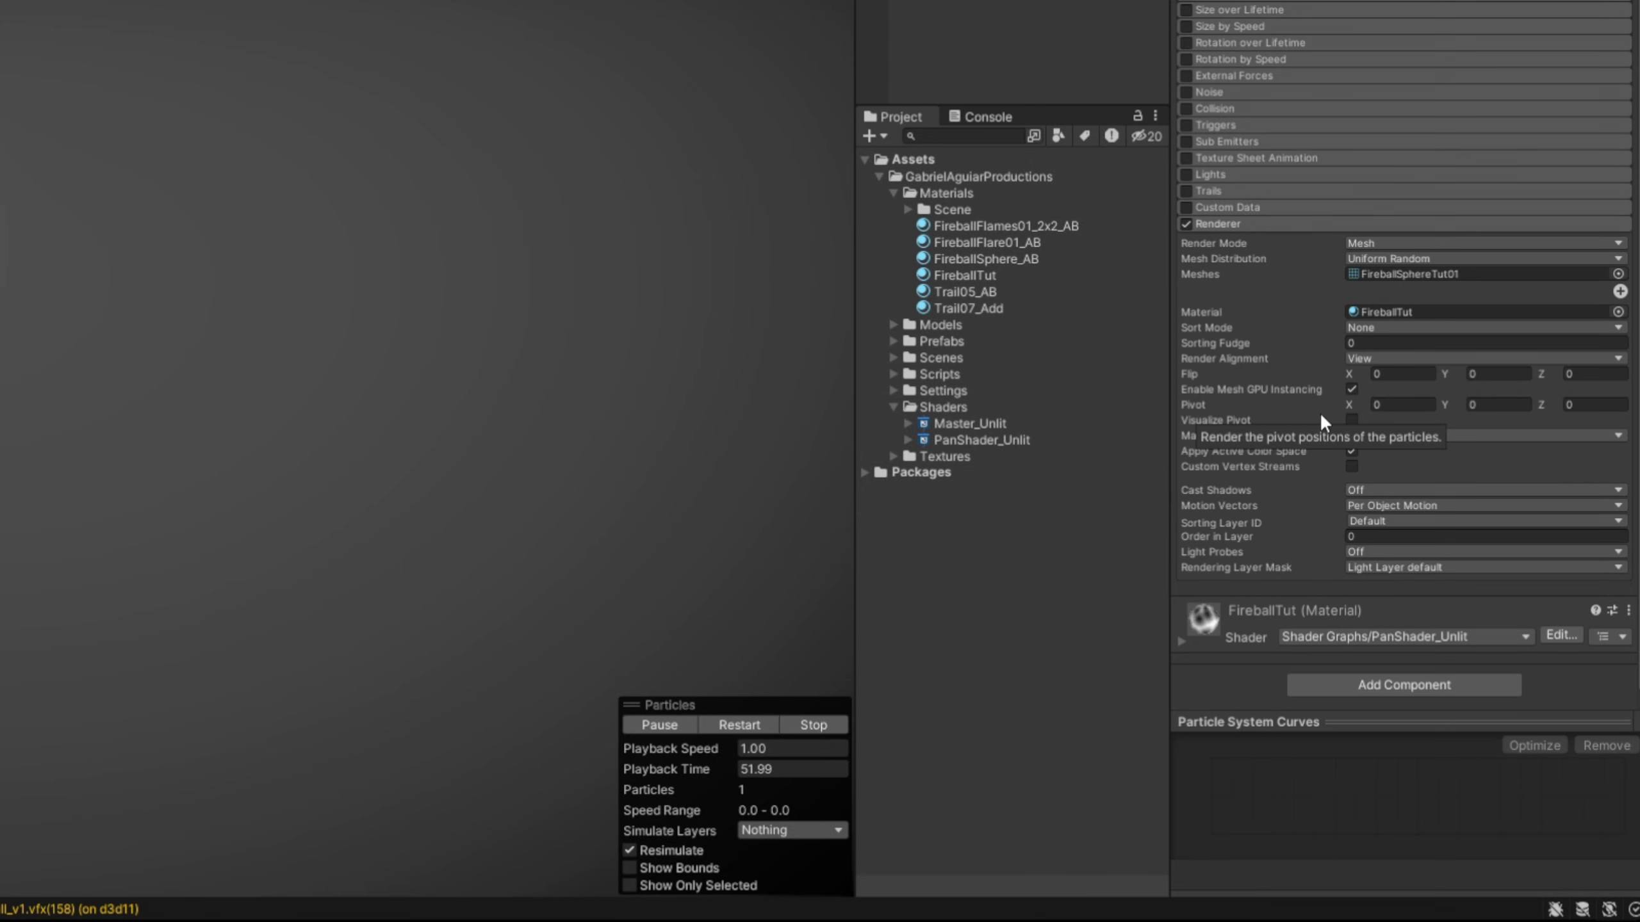
{"action": "left_click", "coordinate": [1233, 607]}
{"action": "scroll", "coordinate": [1233, 595], "scroll_direction": "down", "scroll_amount": 8}
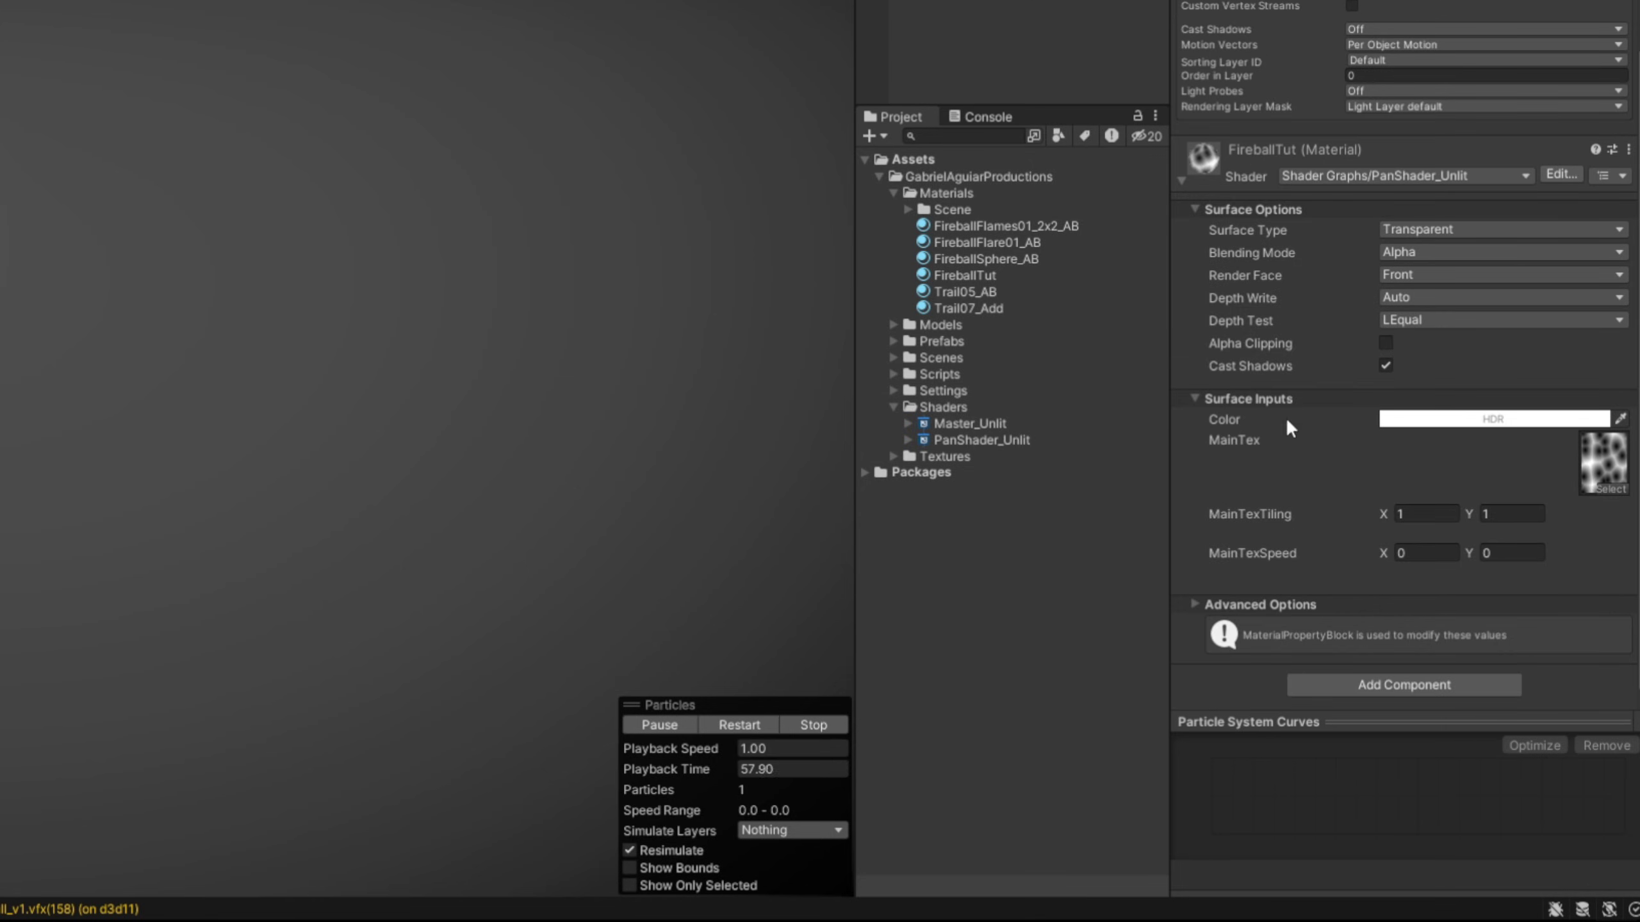
{"action": "left_click", "coordinate": [1417, 255]}
{"action": "left_click", "coordinate": [1422, 317]}
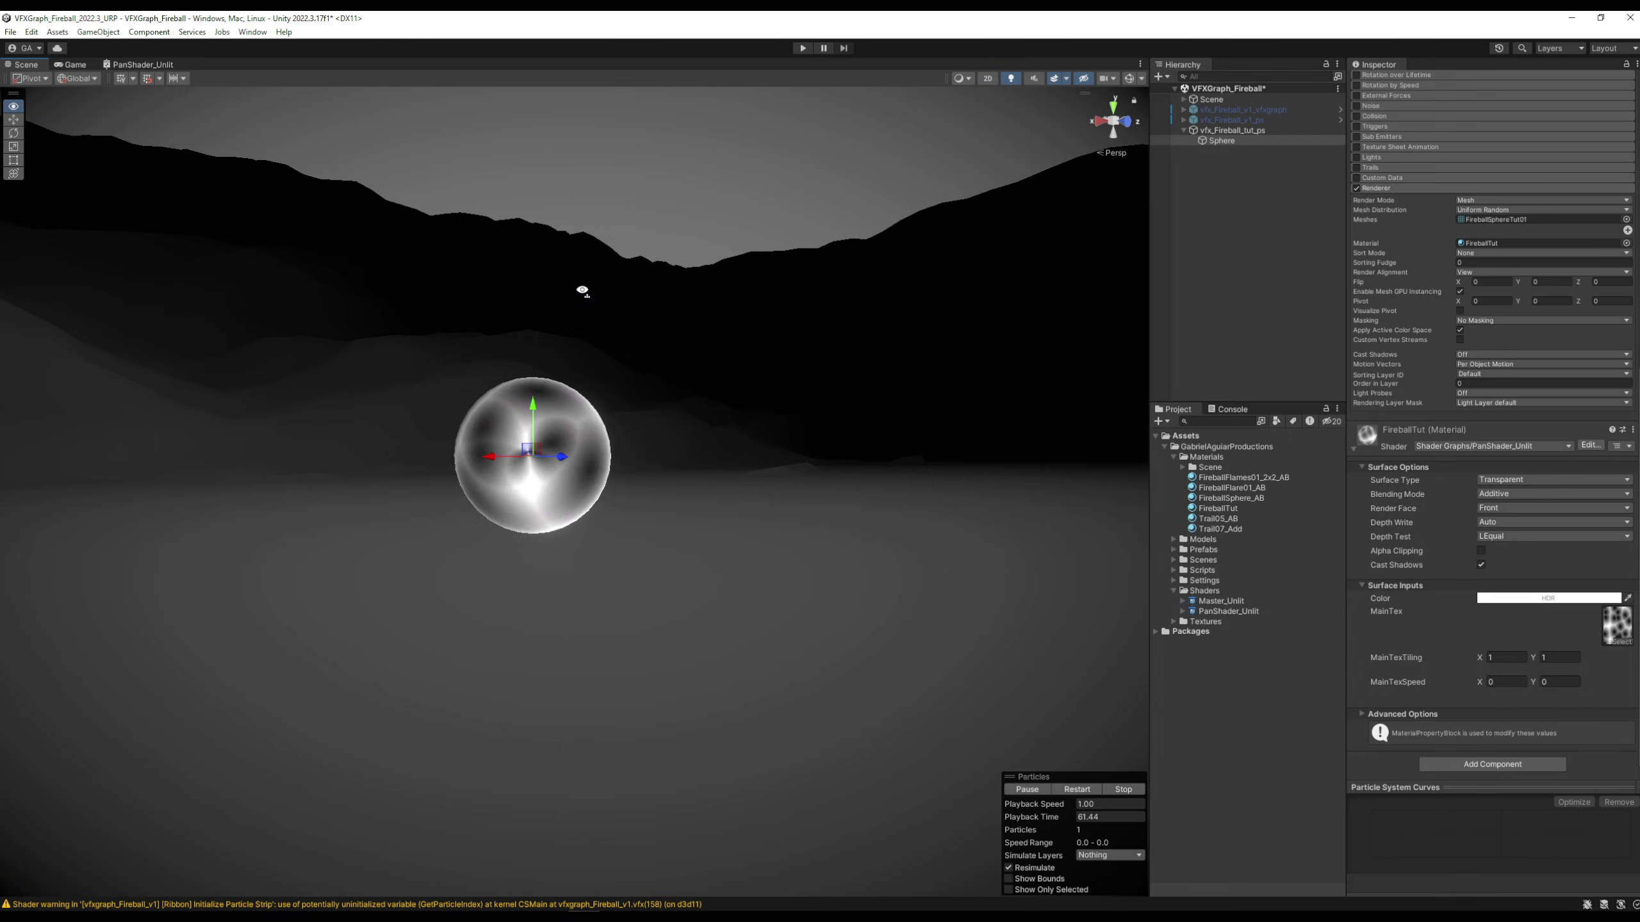
Set the material's MainTexSpeed Y to 0.5 after trying a value of 1
{"action": "key", "text": "q"}
{"action": "right_click_drag", "start_coordinate": [582, 290], "coordinate": [633, 373]}
{"action": "key", "text": "a"}
{"action": "key", "text": "e"}
{"action": "key", "text": "w"}
{"action": "key", "text": "e"}
{"action": "key", "text": "s"}
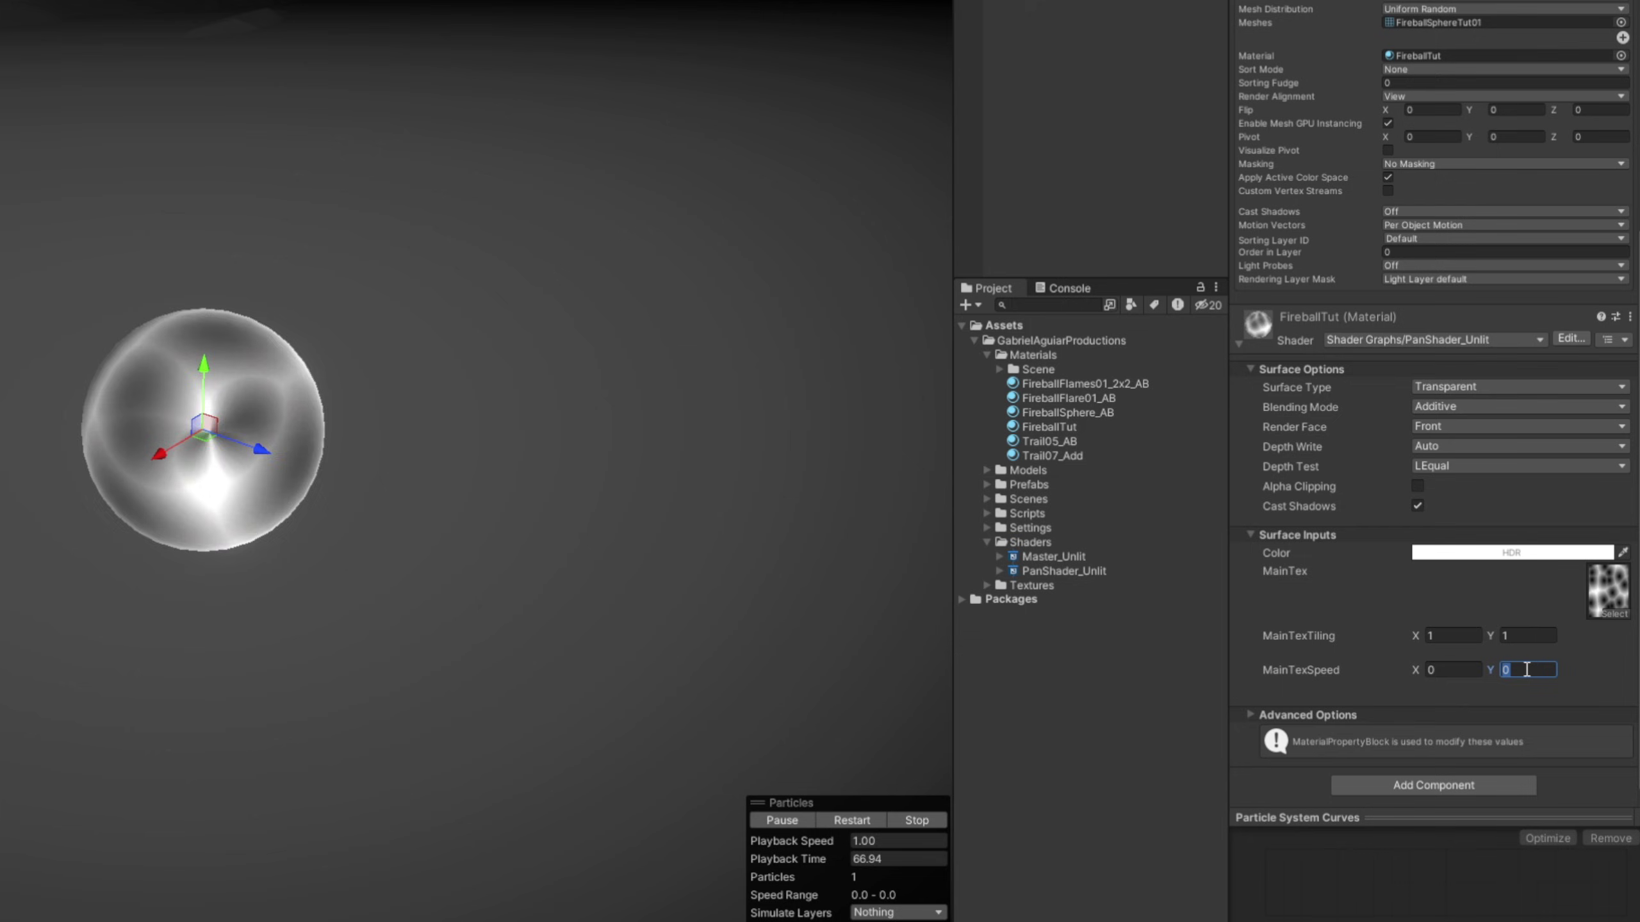
{"action": "type", "text": "1"}
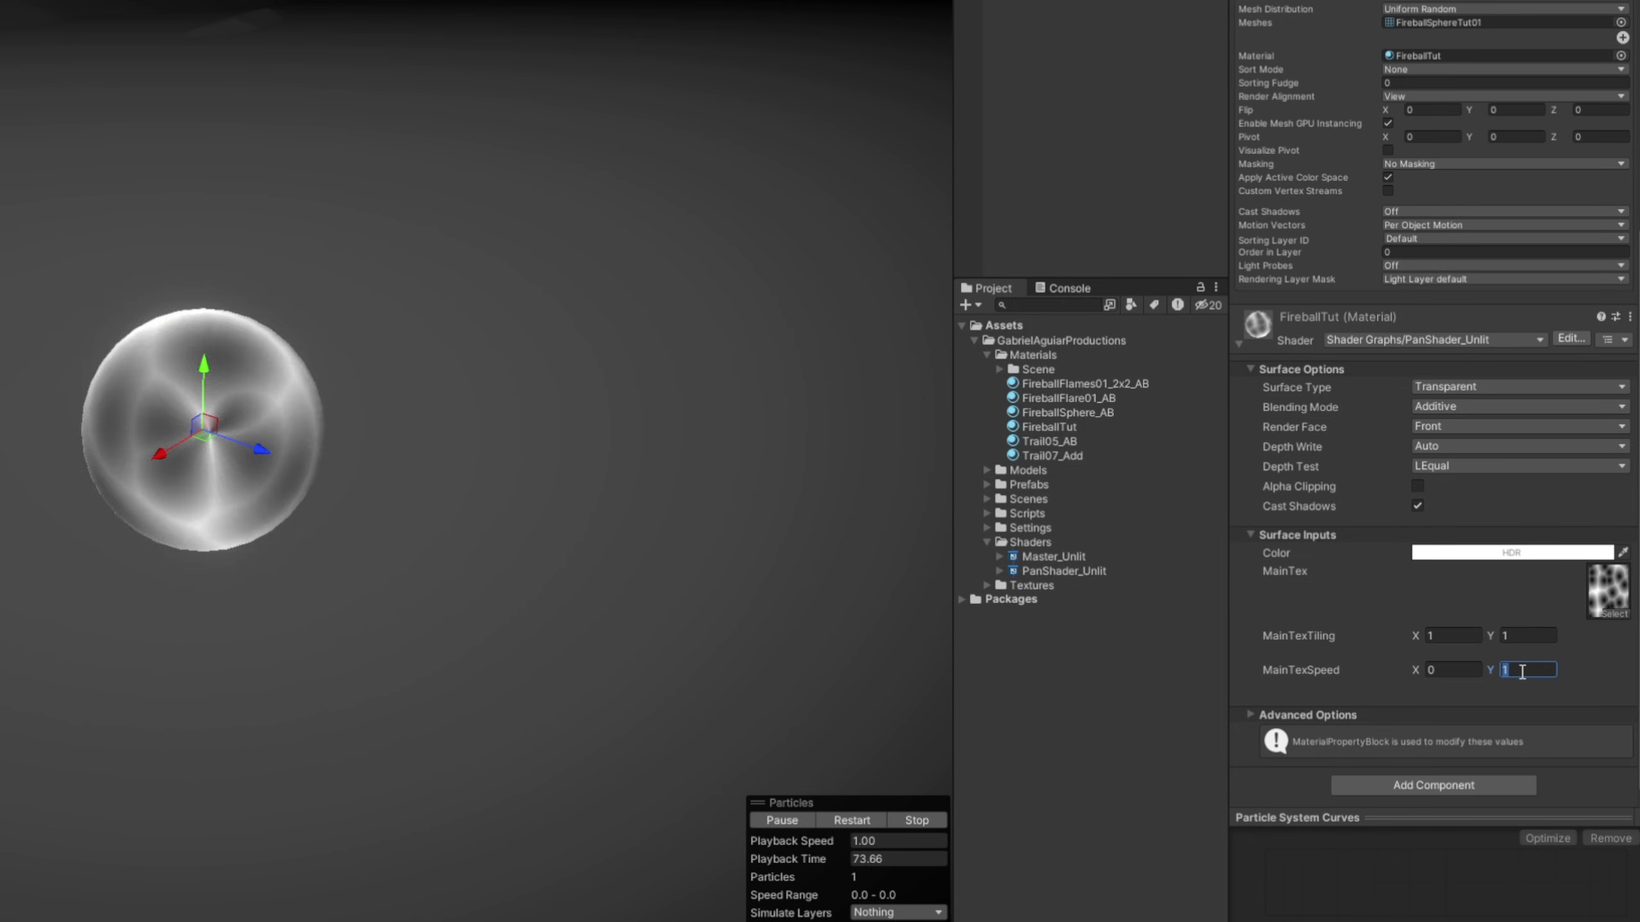
{"action": "type", "text": "0.5"}
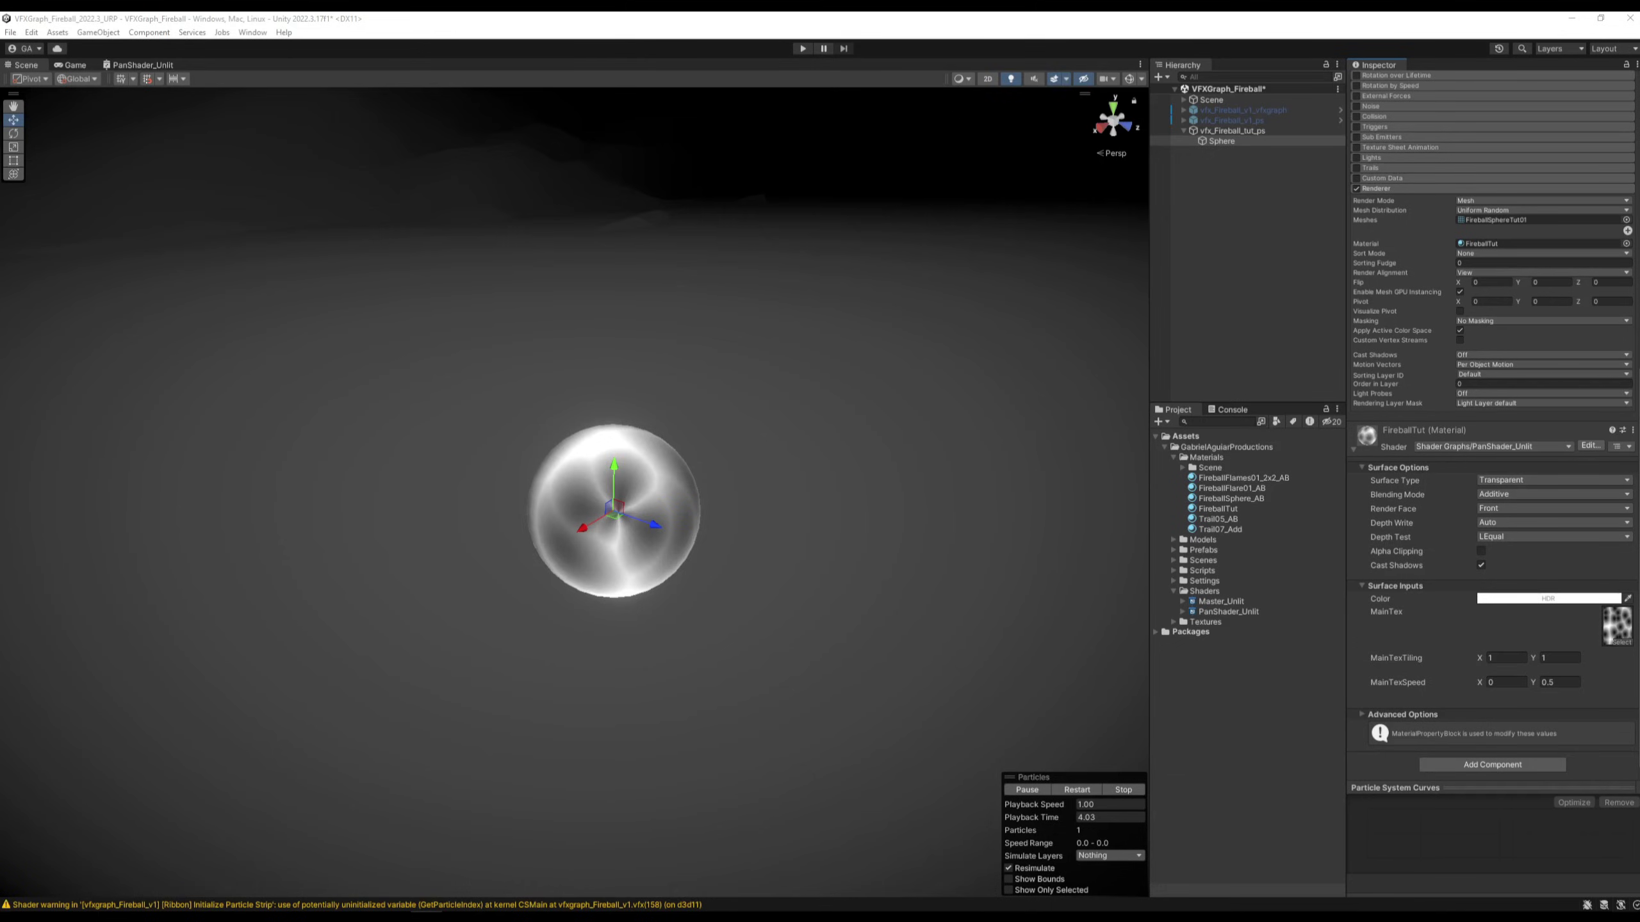
Enable 3D Start Rotation on the Sphere particle system and set its Y rotation to 90
{"action": "scroll", "coordinate": [1450, 629], "scroll_direction": "up", "scroll_amount": 10}
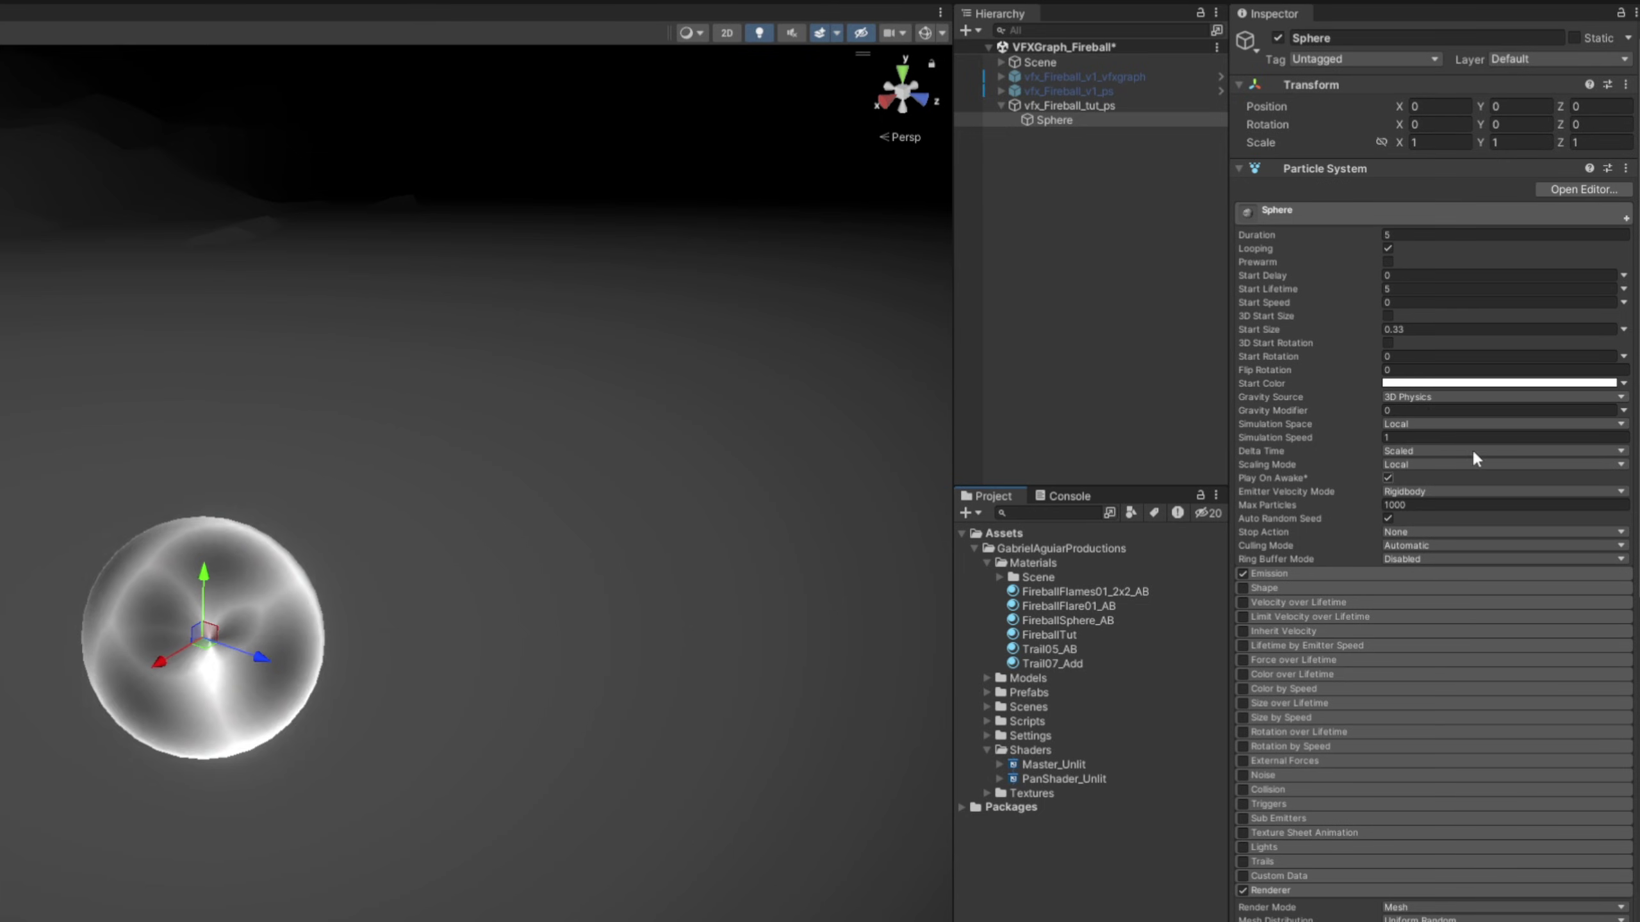
{"action": "left_click", "coordinate": [1388, 342]}
{"action": "left_click", "coordinate": [1394, 355]}
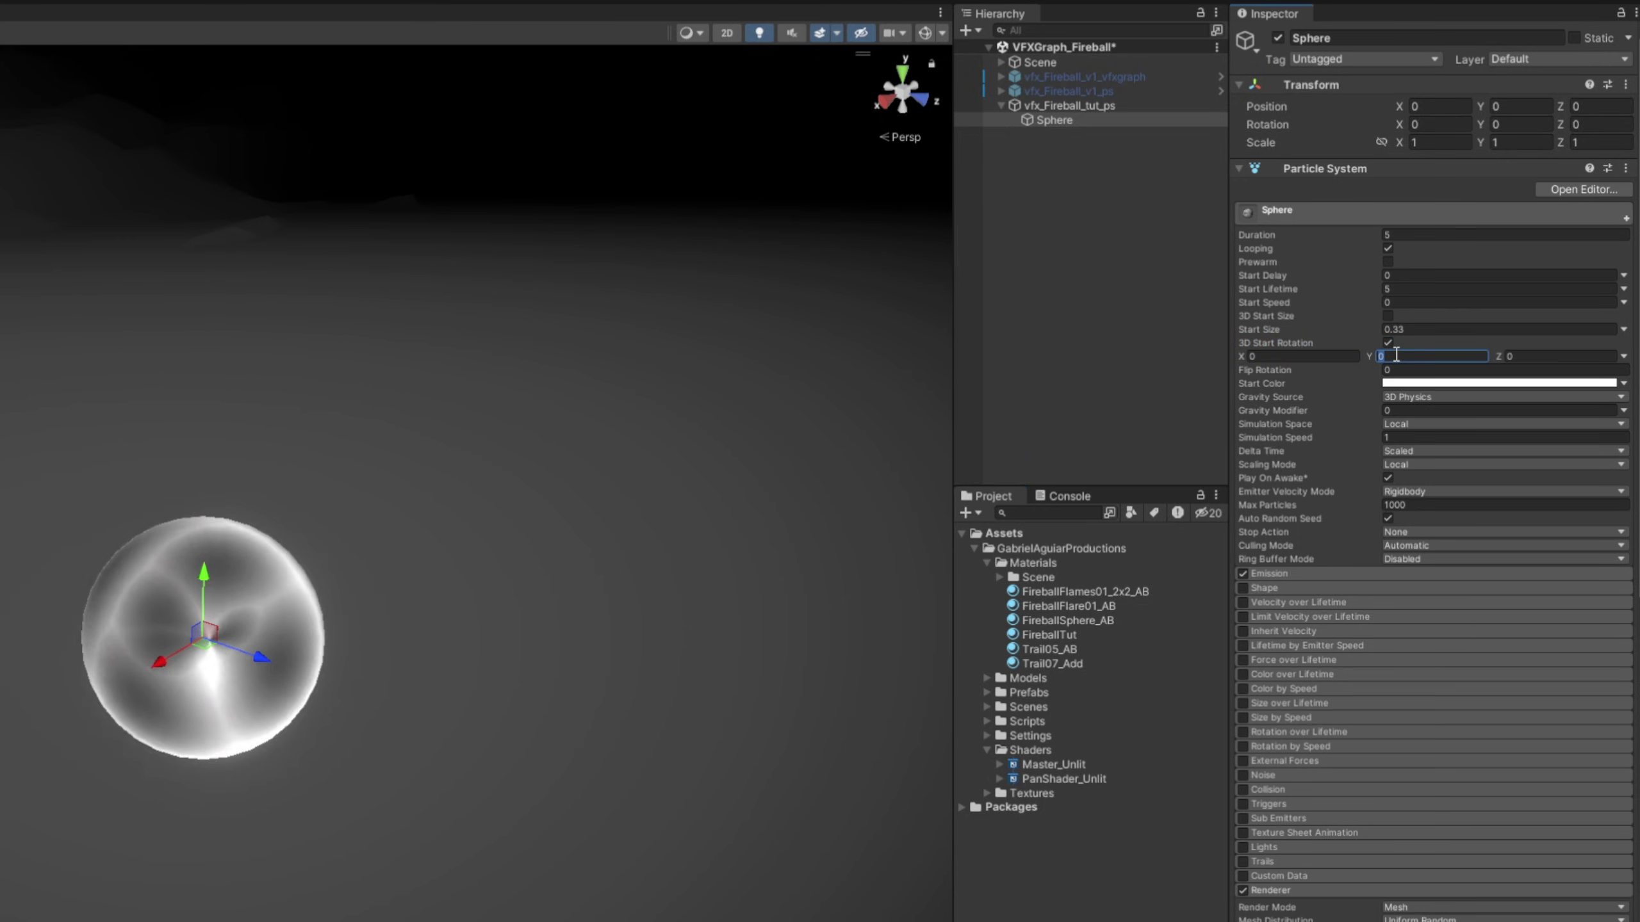
{"action": "type", "text": "90"}
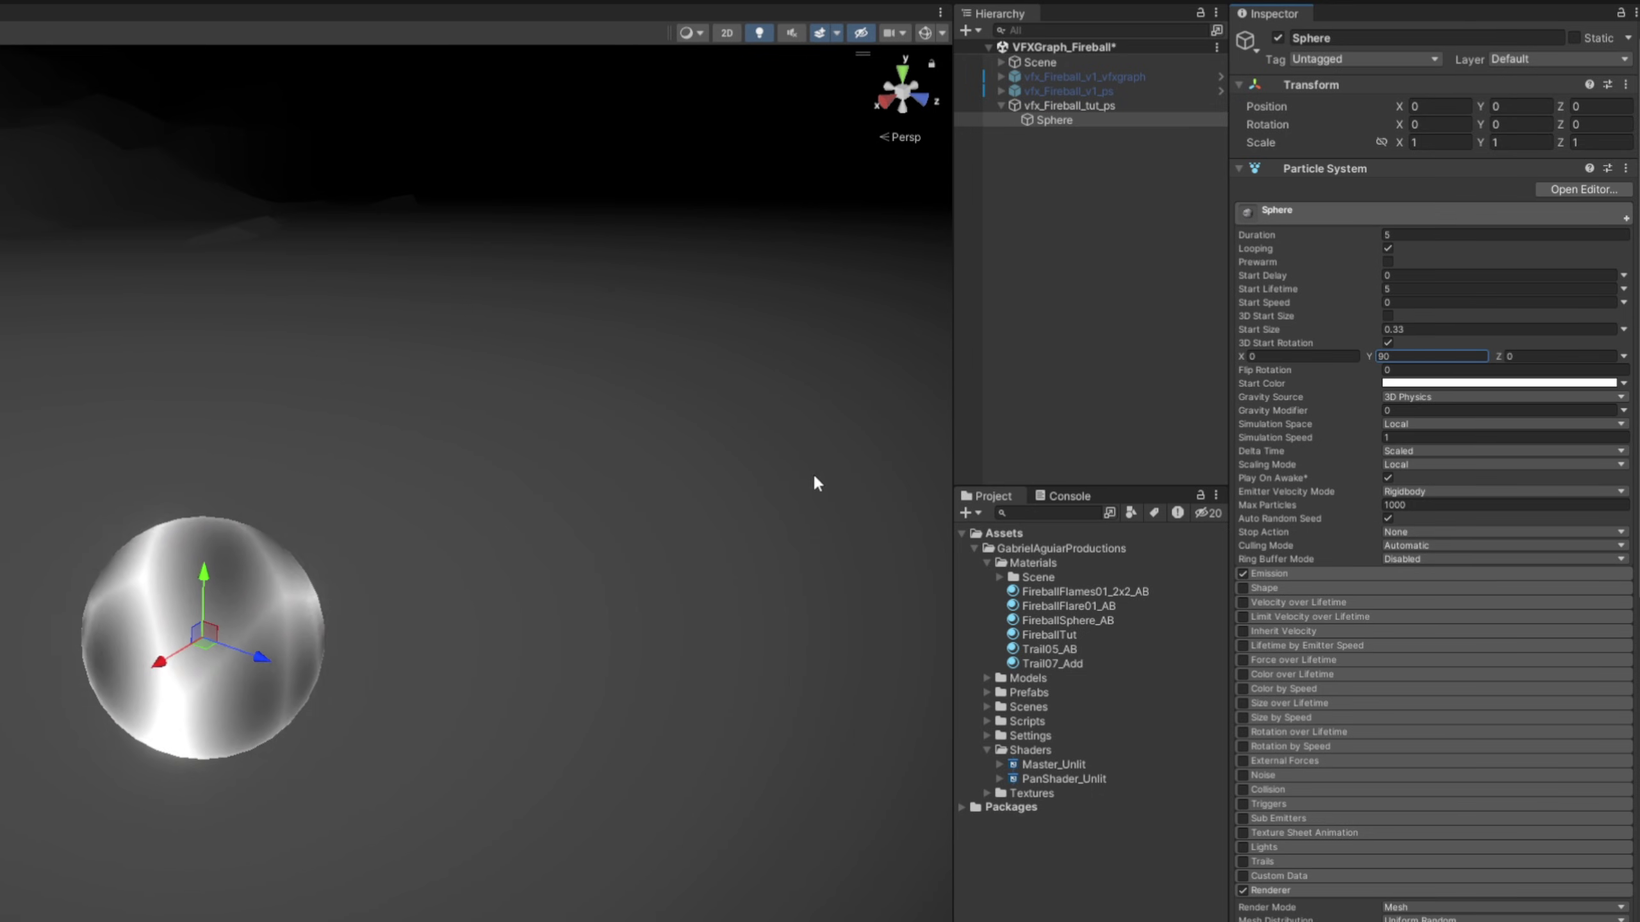
{"action": "key", "text": "Return"}
Set the Sphere particle system's Start Color to orange F16024
{"action": "left_click", "coordinate": [1472, 383]}
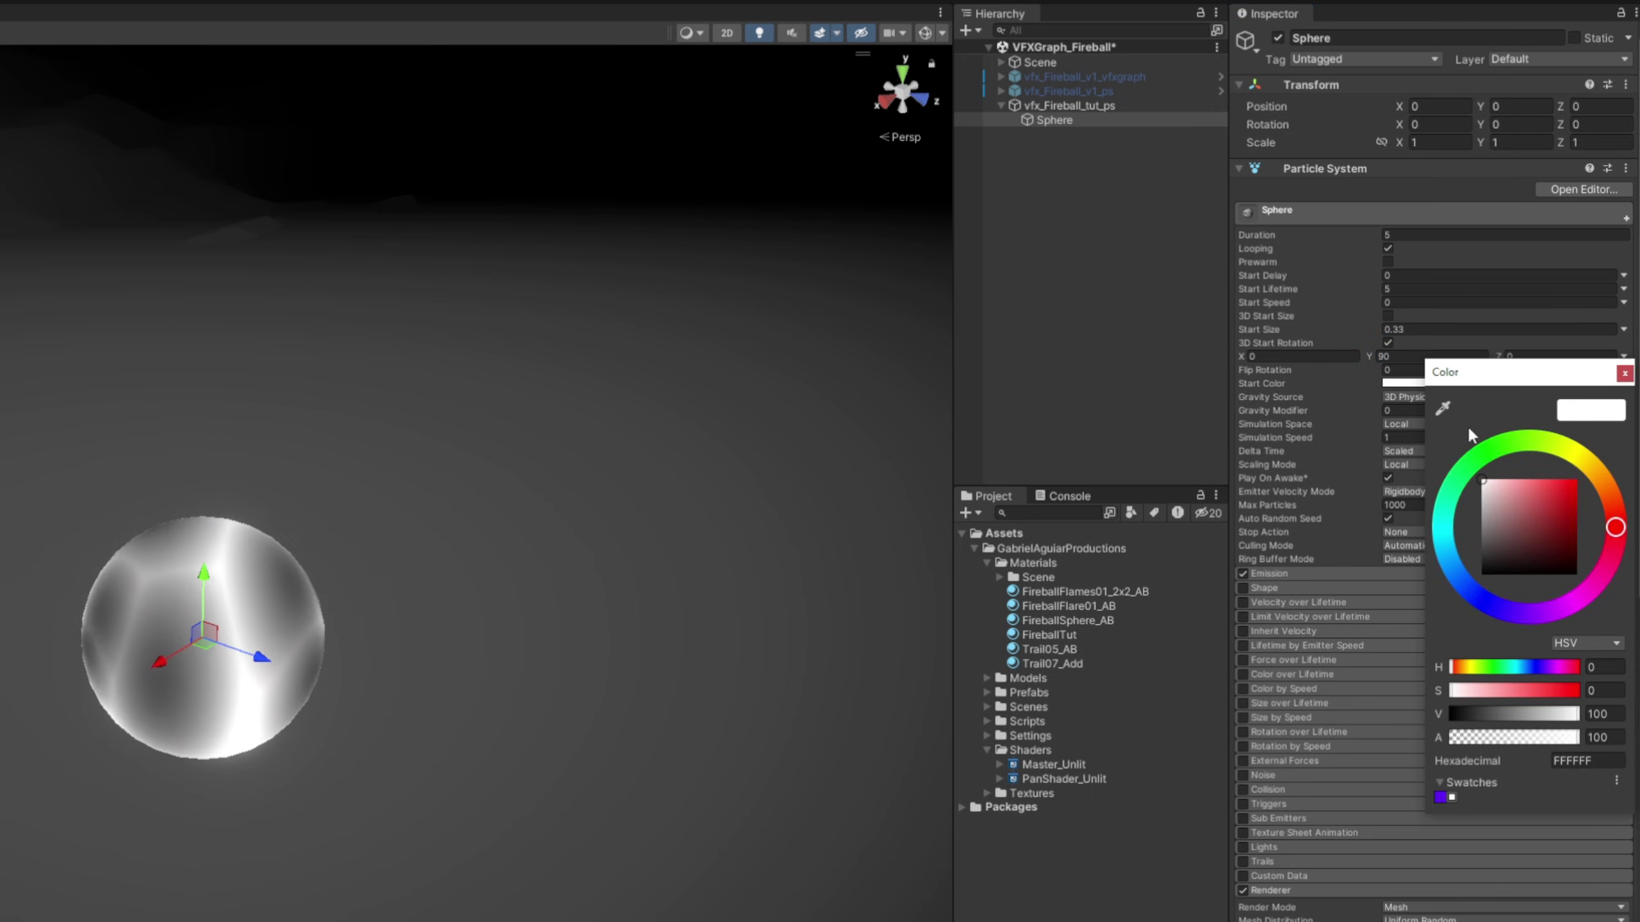
{"action": "left_click", "coordinate": [1602, 483]}
{"action": "left_click_drag", "start_coordinate": [1600, 484], "coordinate": [1607, 500]}
{"action": "left_click", "coordinate": [1565, 483]}
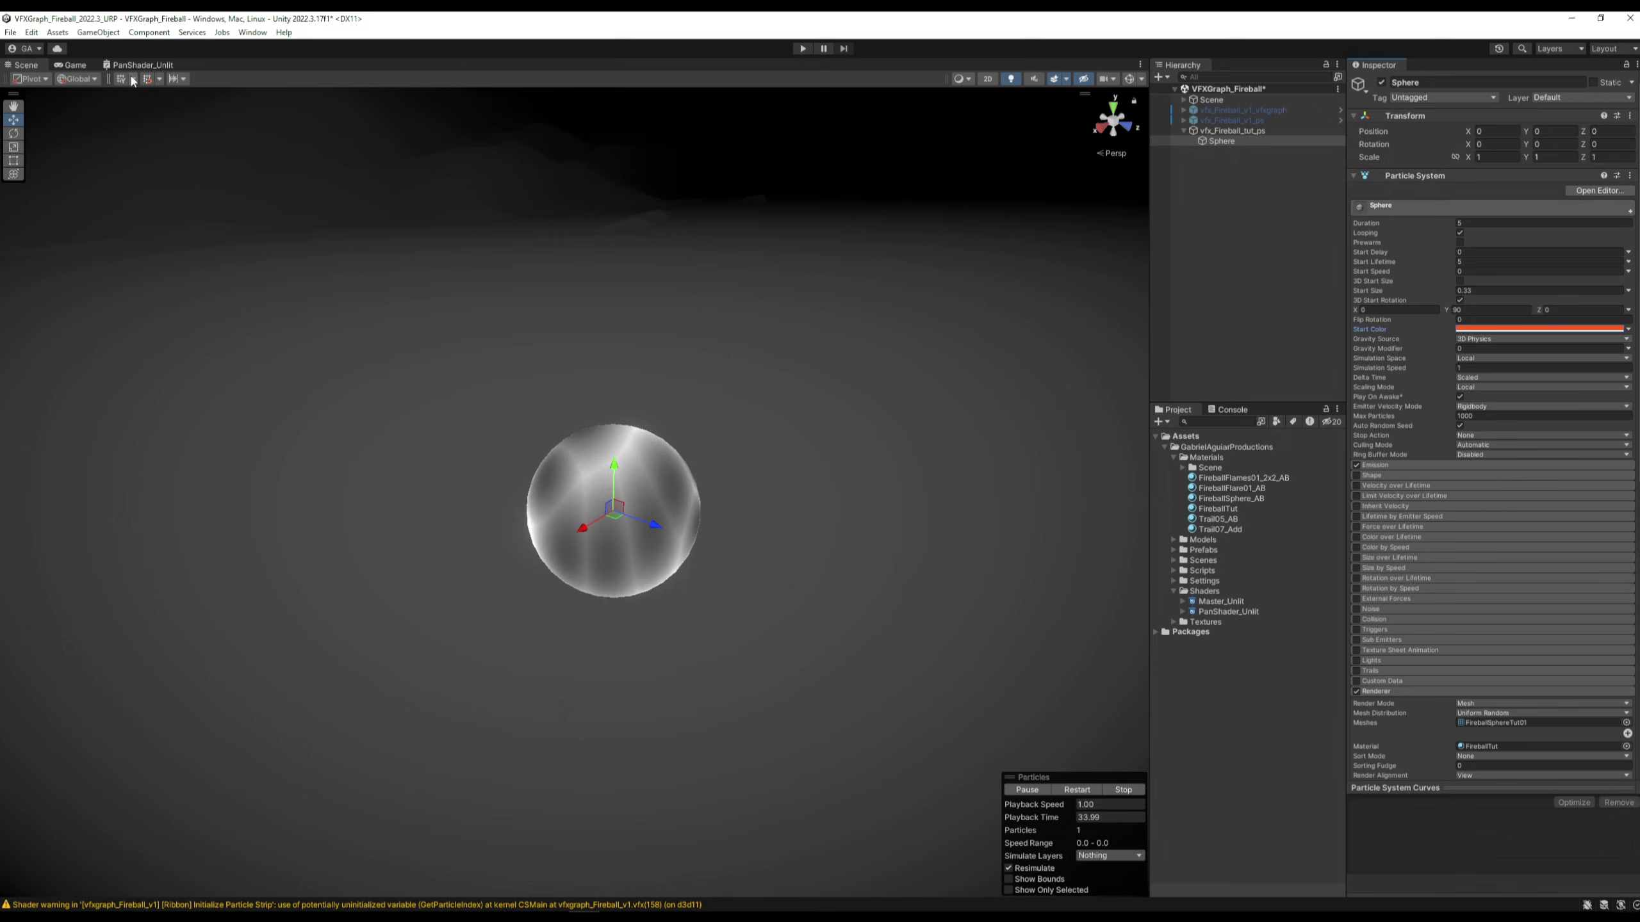
Return to the PanShader_Unlit graph and move the Split node and output stacks away from the Multiply node to make room
{"action": "left_click", "coordinate": [137, 64]}
{"action": "middle_click_drag", "start_coordinate": [497, 367], "coordinate": [687, 381]}
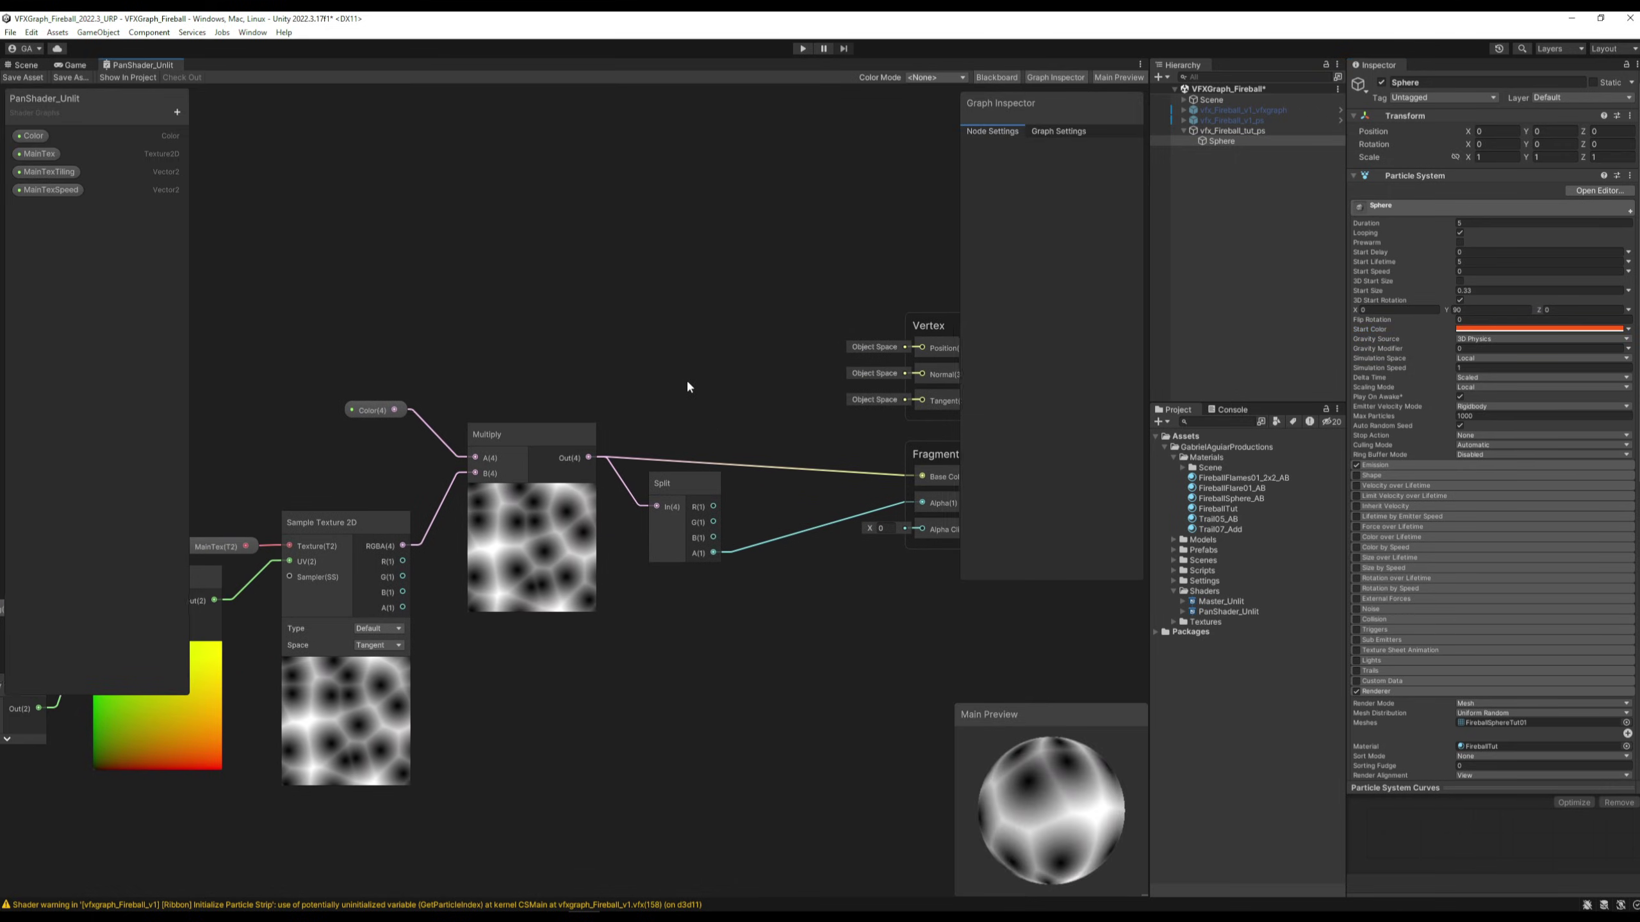
{"action": "left_click_drag", "start_coordinate": [882, 582], "coordinate": [563, 366]}
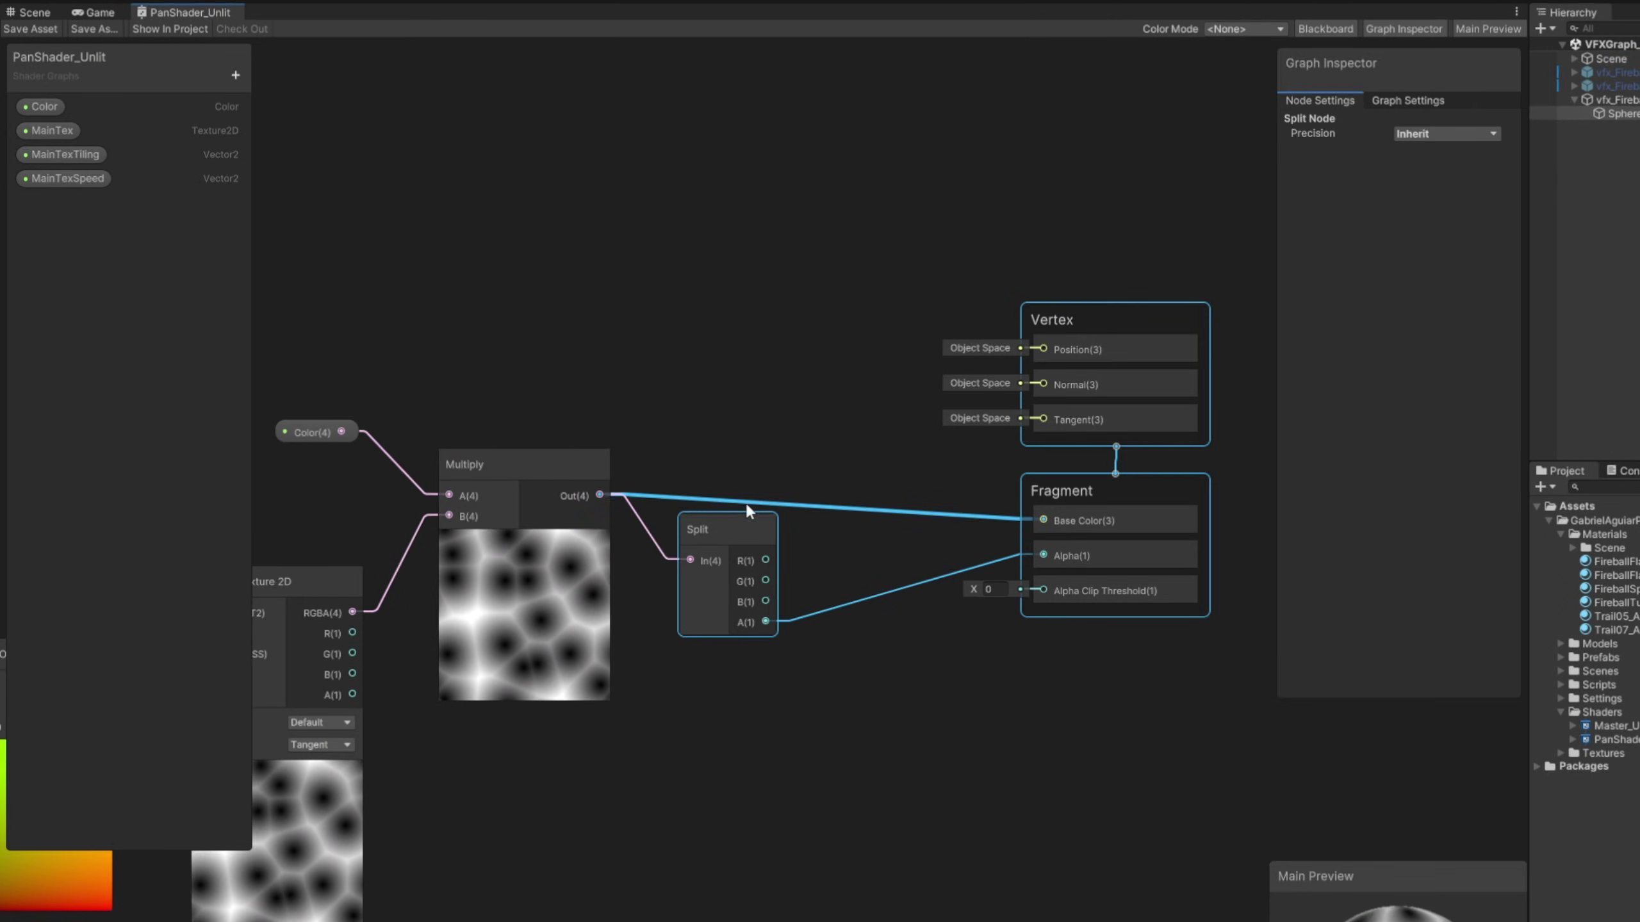
{"action": "left_click_drag", "start_coordinate": [746, 502], "coordinate": [1111, 480]}
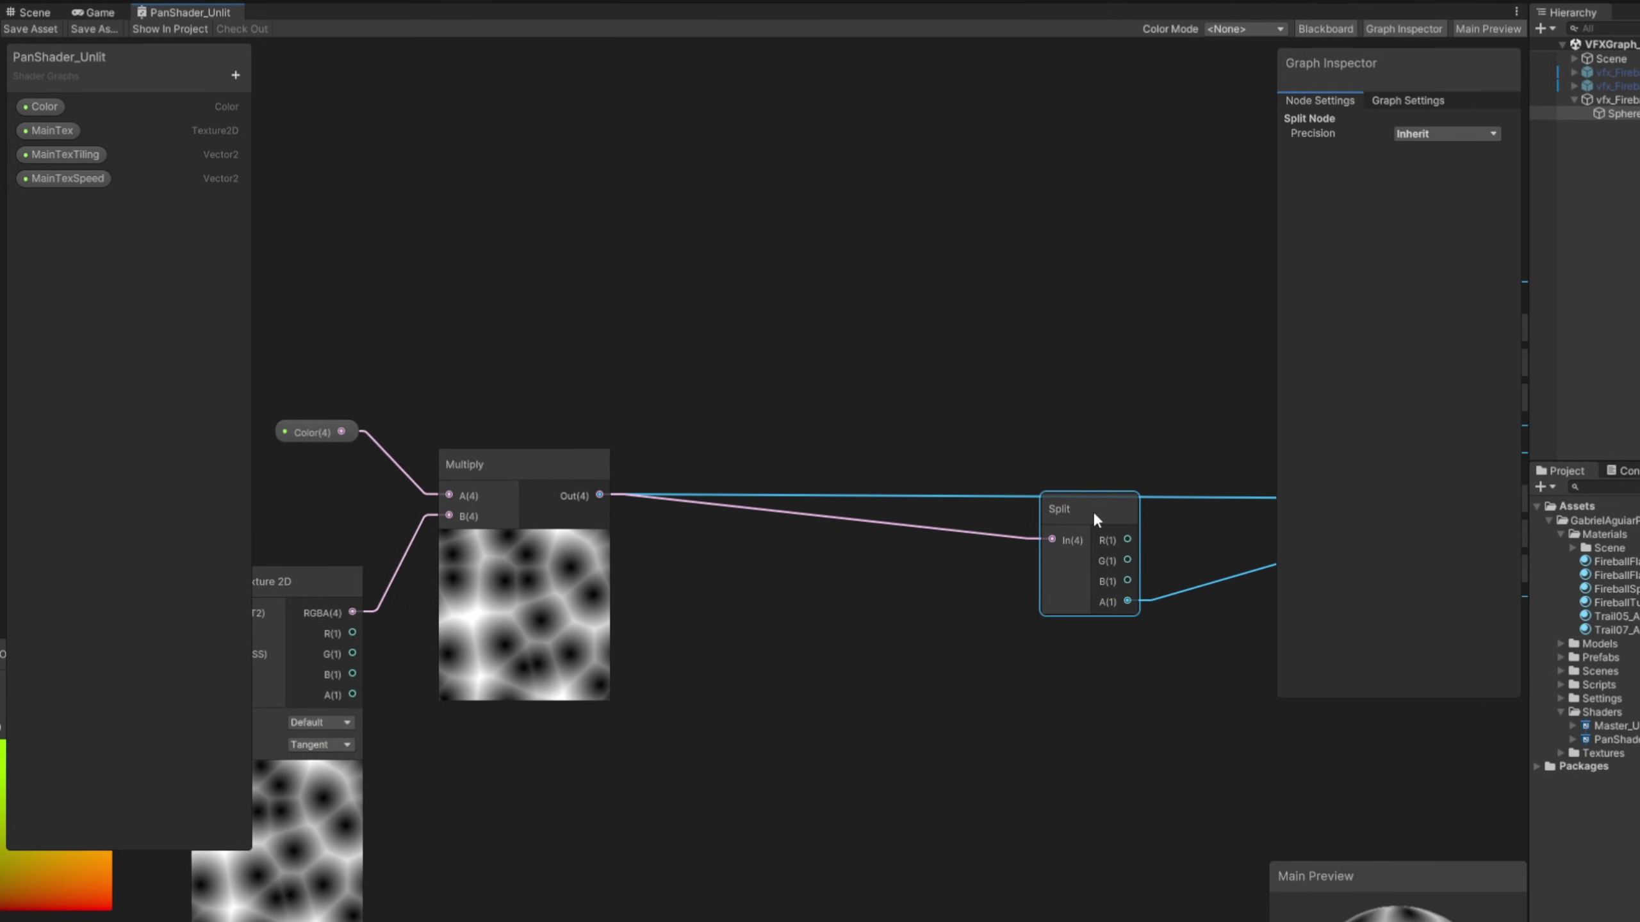
Add a Vertex Color node above the Multiply node that combines Color and the texture
{"action": "left_click", "coordinate": [664, 347]}
{"action": "key", "text": "space"}
{"action": "type", "text": "vertex"}
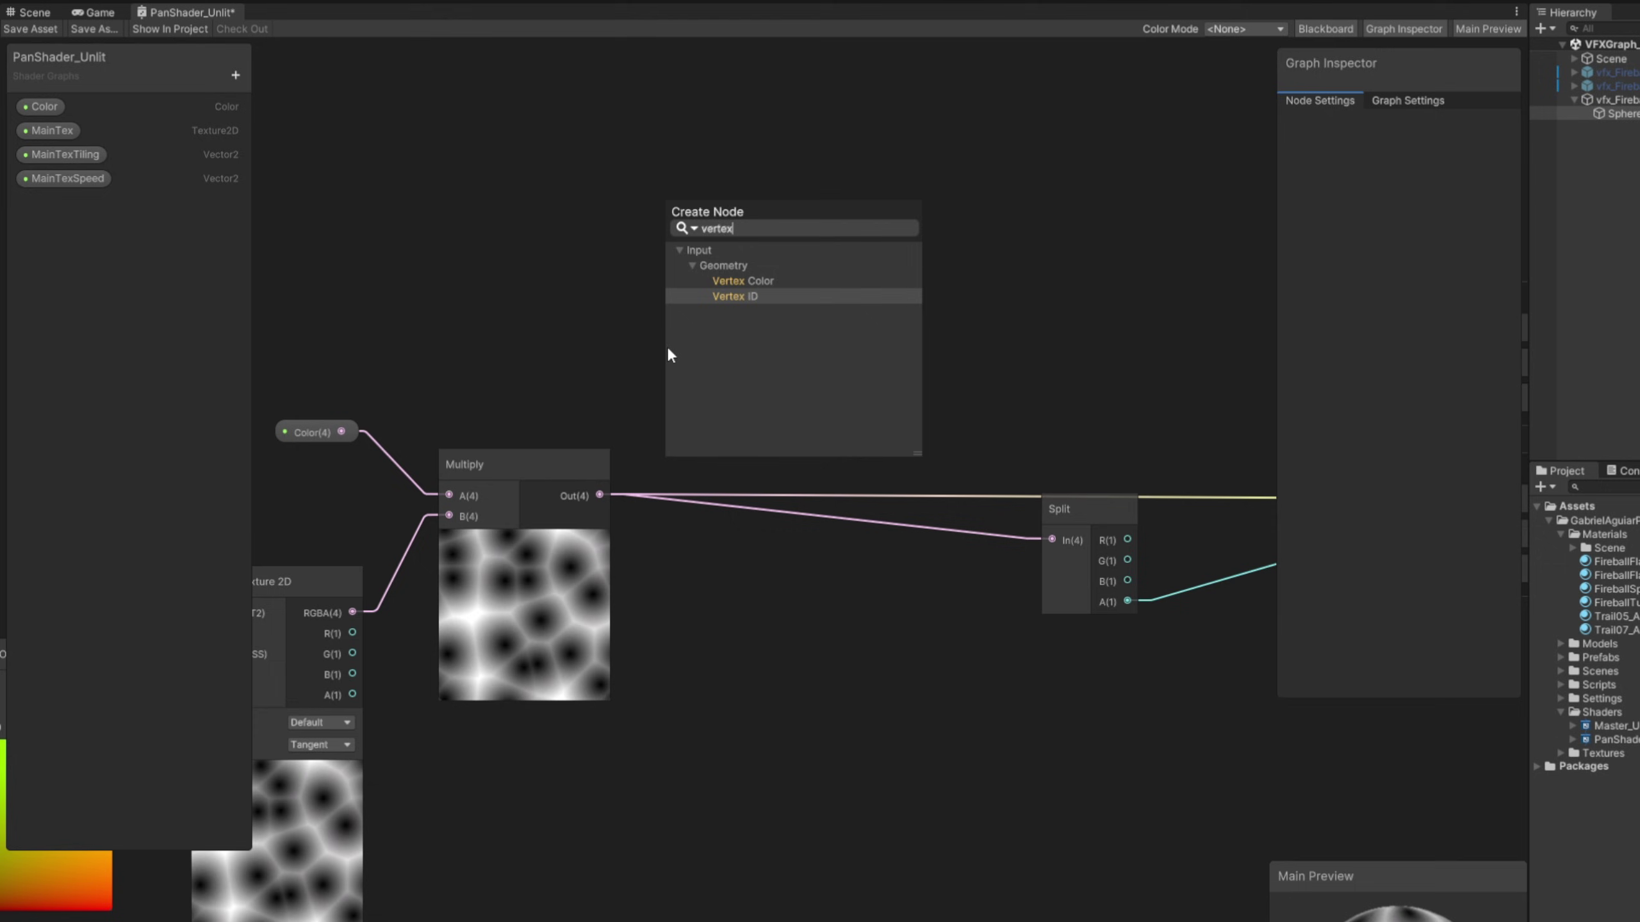
{"action": "key", "text": "Up"}
{"action": "key", "text": "Return"}
{"action": "left_click_drag", "start_coordinate": [720, 406], "coordinate": [487, 193]}
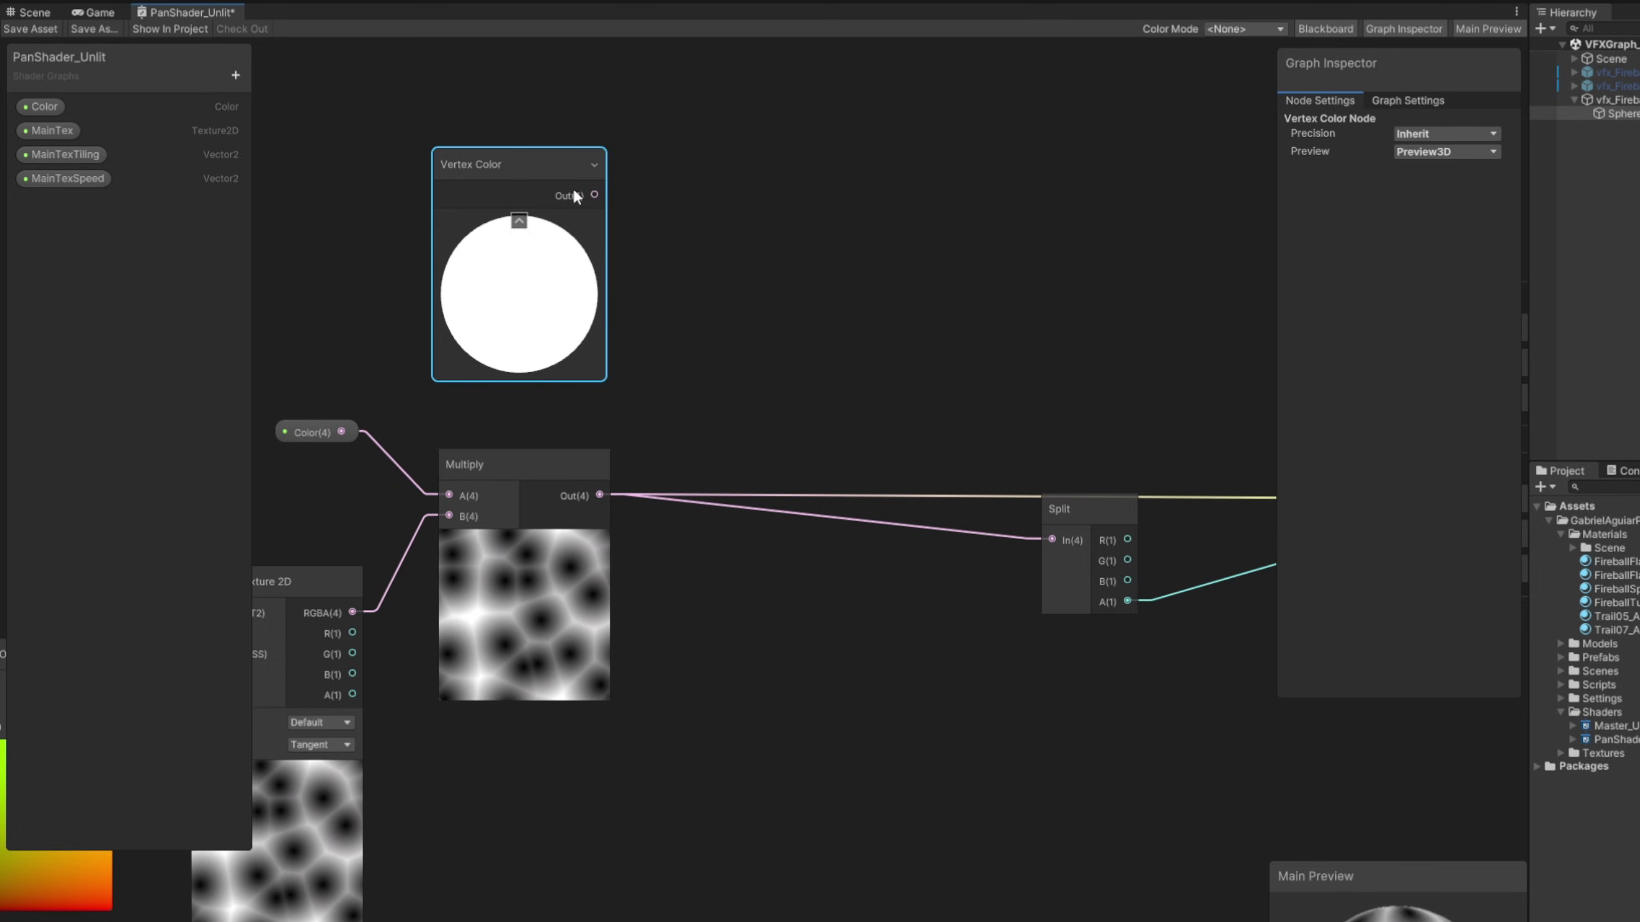
Multiply the Vertex Color output by the existing color-texture Multiply output using a new Multiply node
{"action": "left_click_drag", "start_coordinate": [594, 195], "coordinate": [811, 525]}
{"action": "type", "text": "mu"}
{"action": "left_click", "coordinate": [930, 556]}
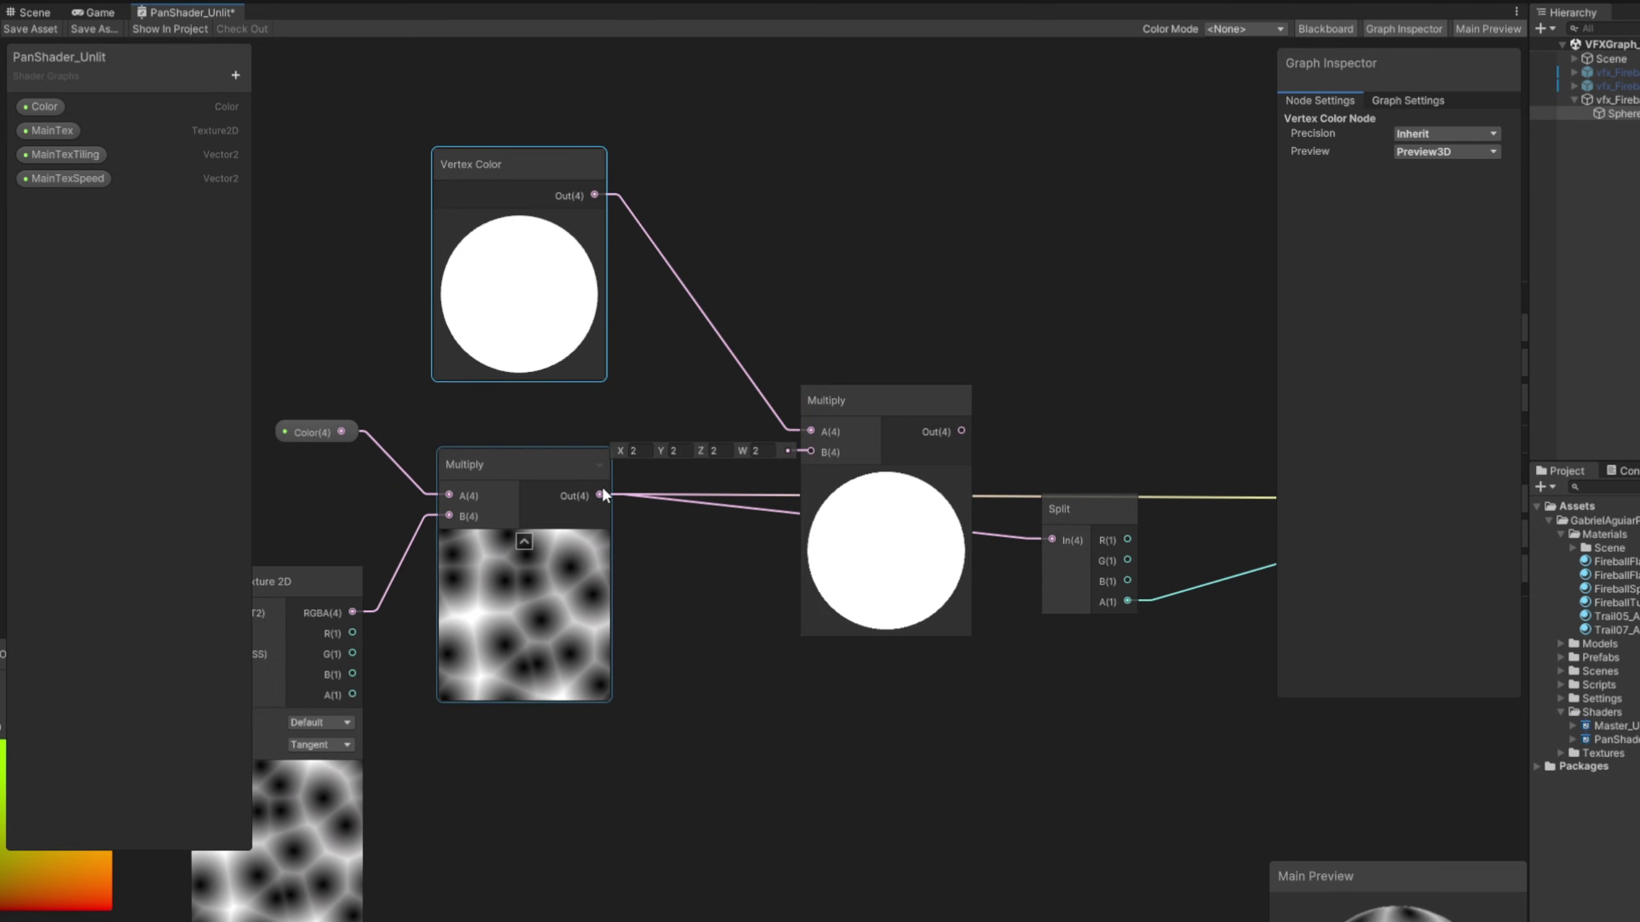
{"action": "left_click_drag", "start_coordinate": [600, 495], "coordinate": [810, 452]}
Connect the new Multiply output to the Split input and Base Color, and align the node with its neighbours
{"action": "left_click_drag", "start_coordinate": [962, 431], "coordinate": [1079, 536]}
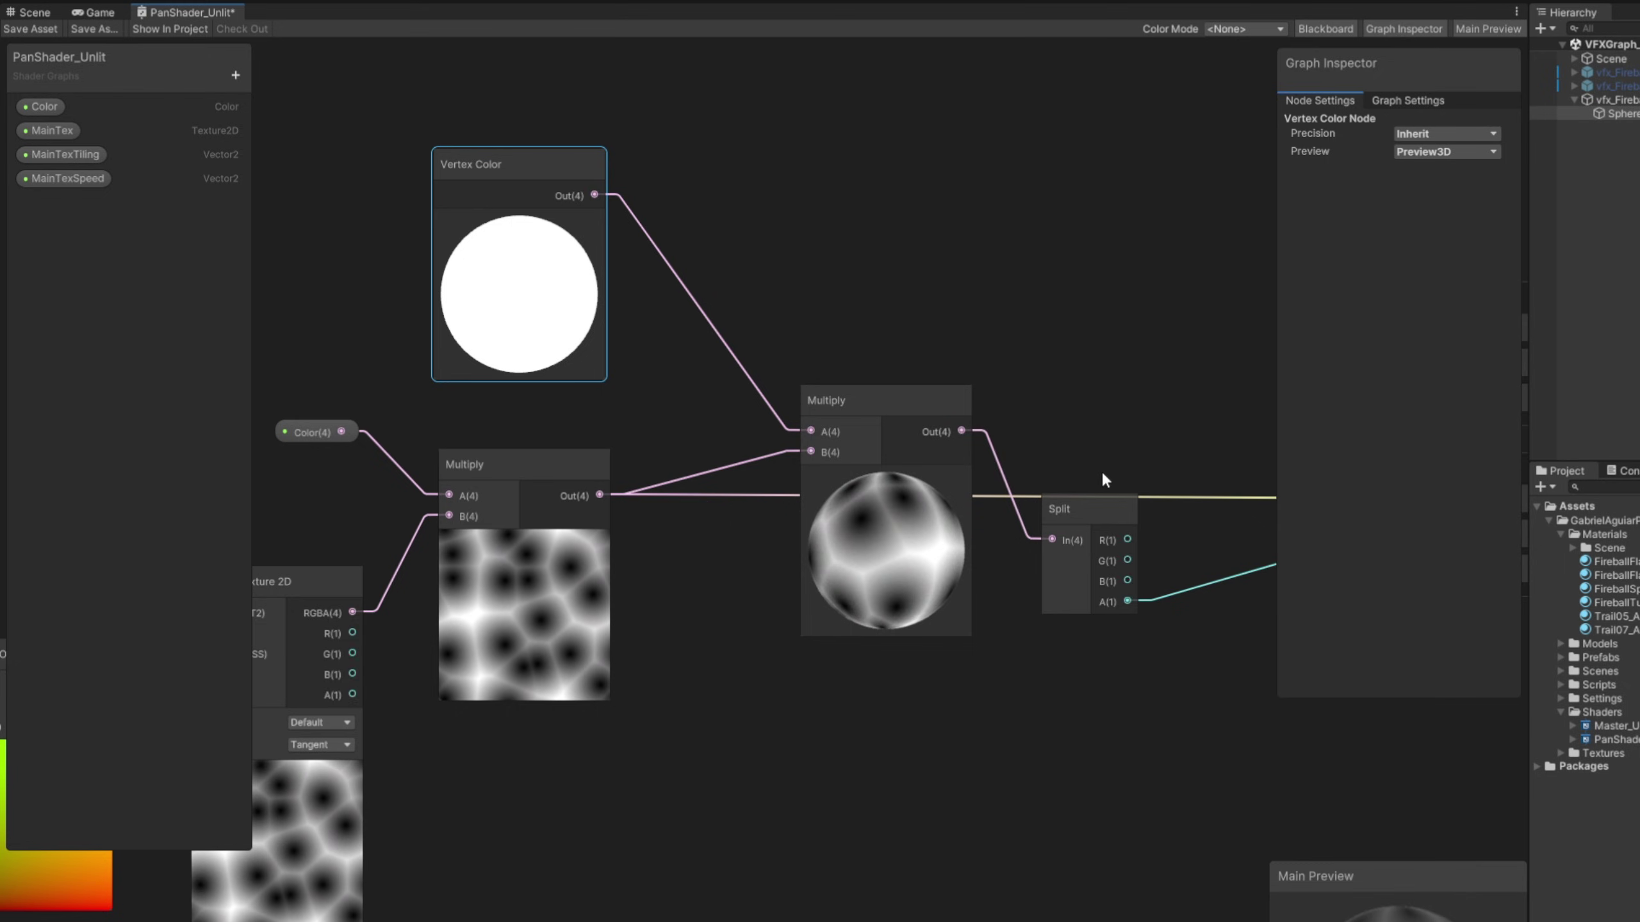
{"action": "middle_click_drag", "start_coordinate": [1029, 451], "coordinate": [592, 485]}
{"action": "left_click_drag", "start_coordinate": [529, 461], "coordinate": [972, 533]}
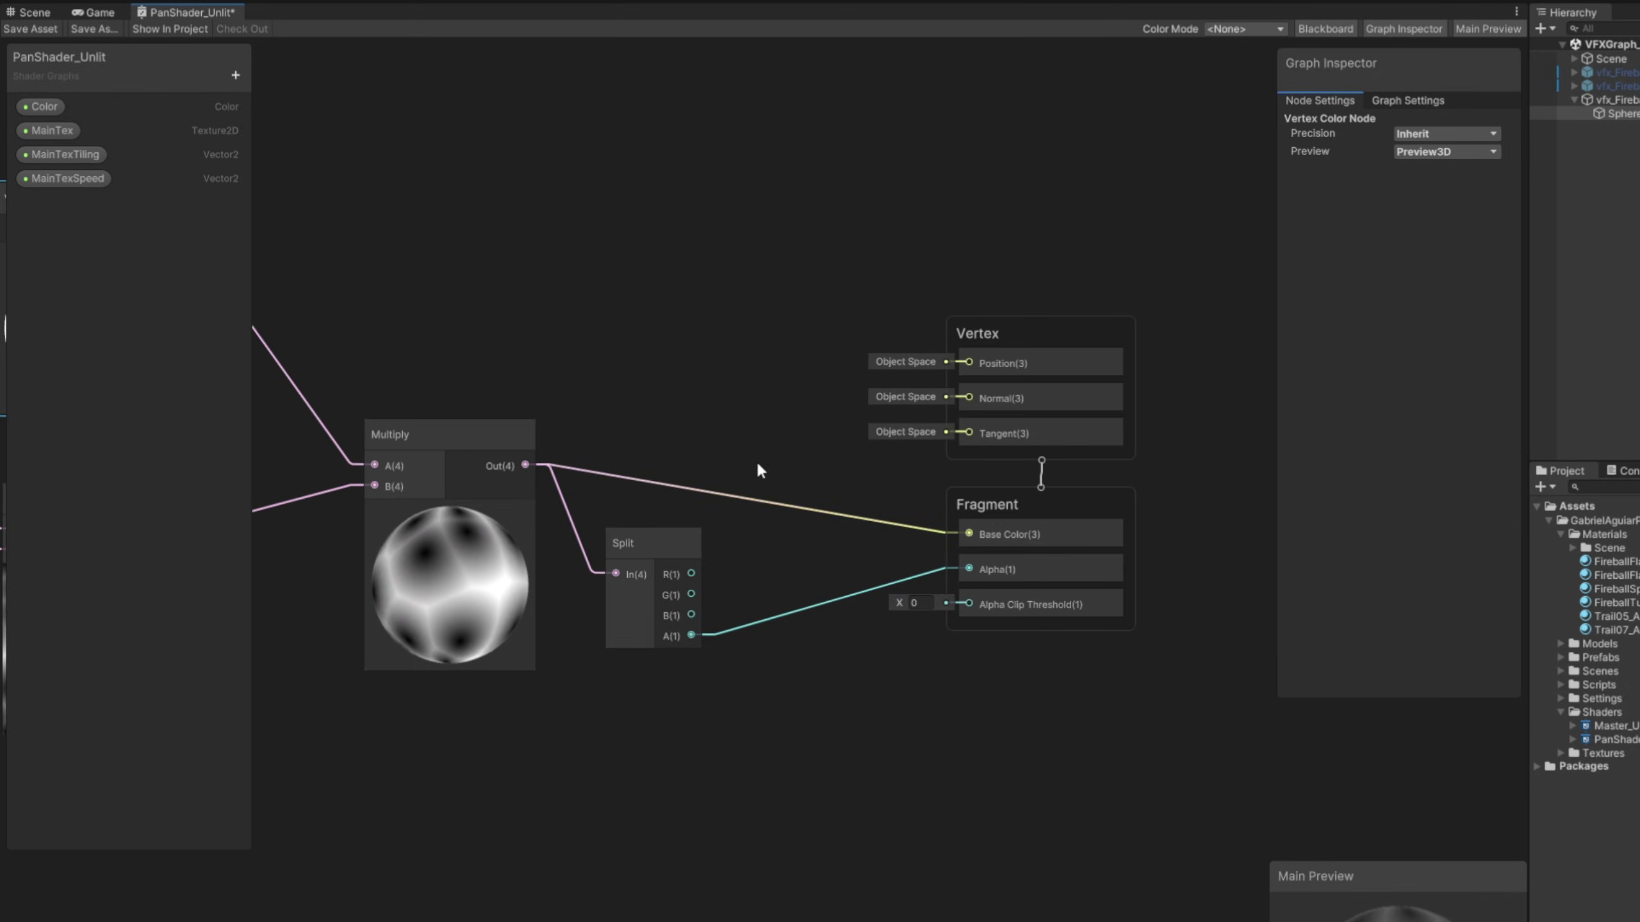
{"action": "key", "text": "a"}
{"action": "left_click_drag", "start_coordinate": [650, 411], "coordinate": [619, 474]}
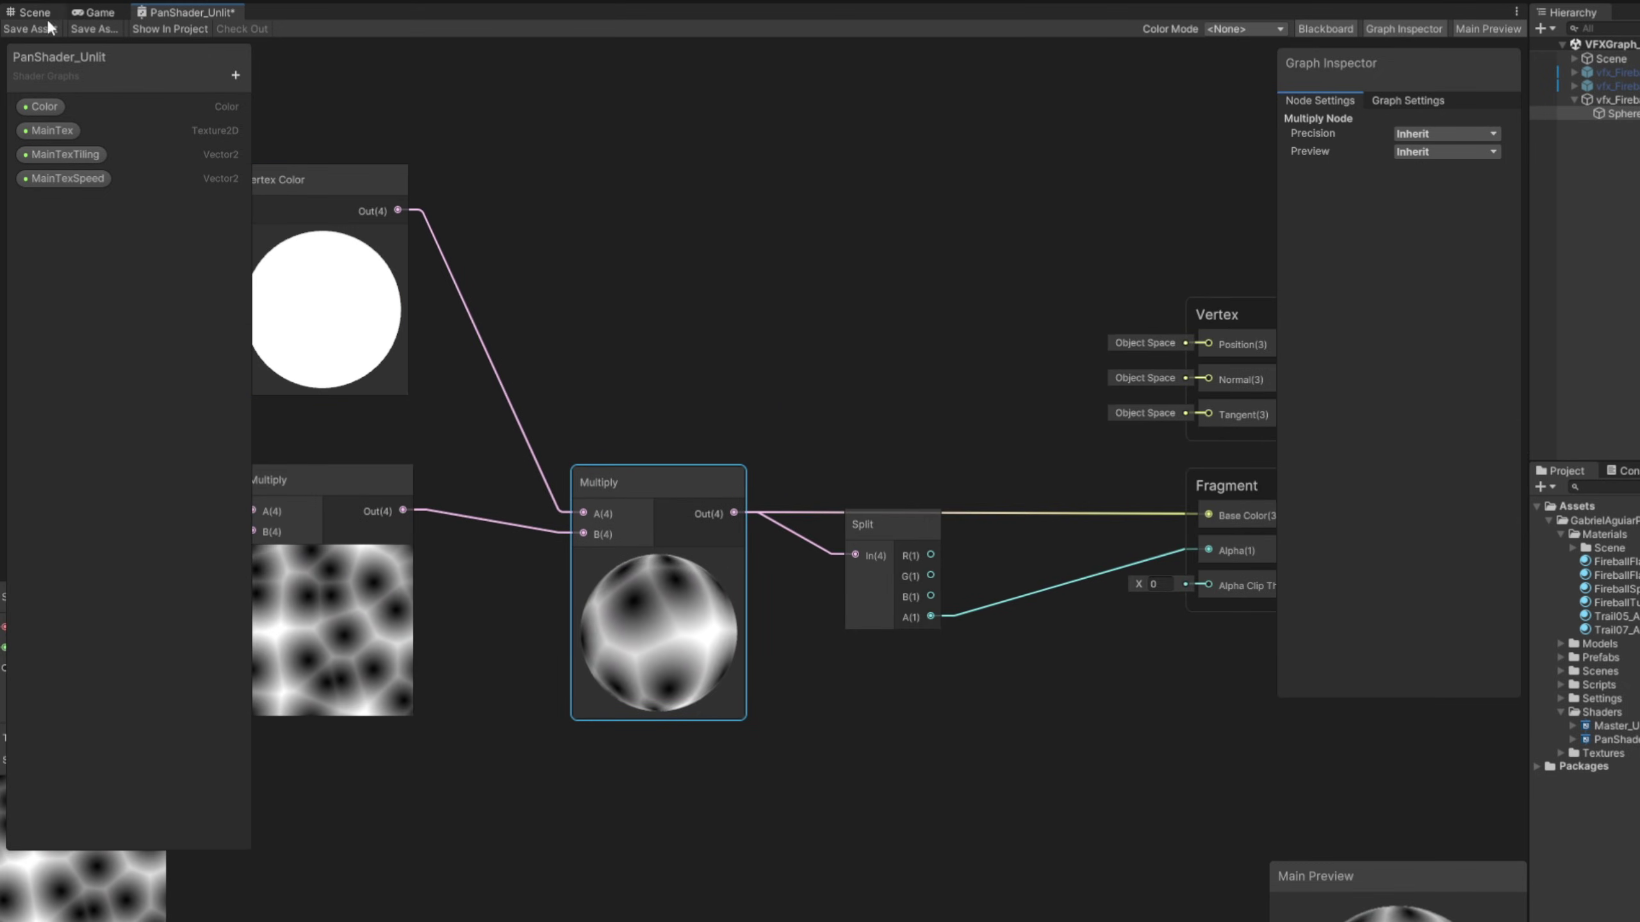
Save the PanShader_Unlit graph and raise the FireballTut material's HDR Color intensity to about 3.1
{"action": "left_click", "coordinate": [33, 25]}
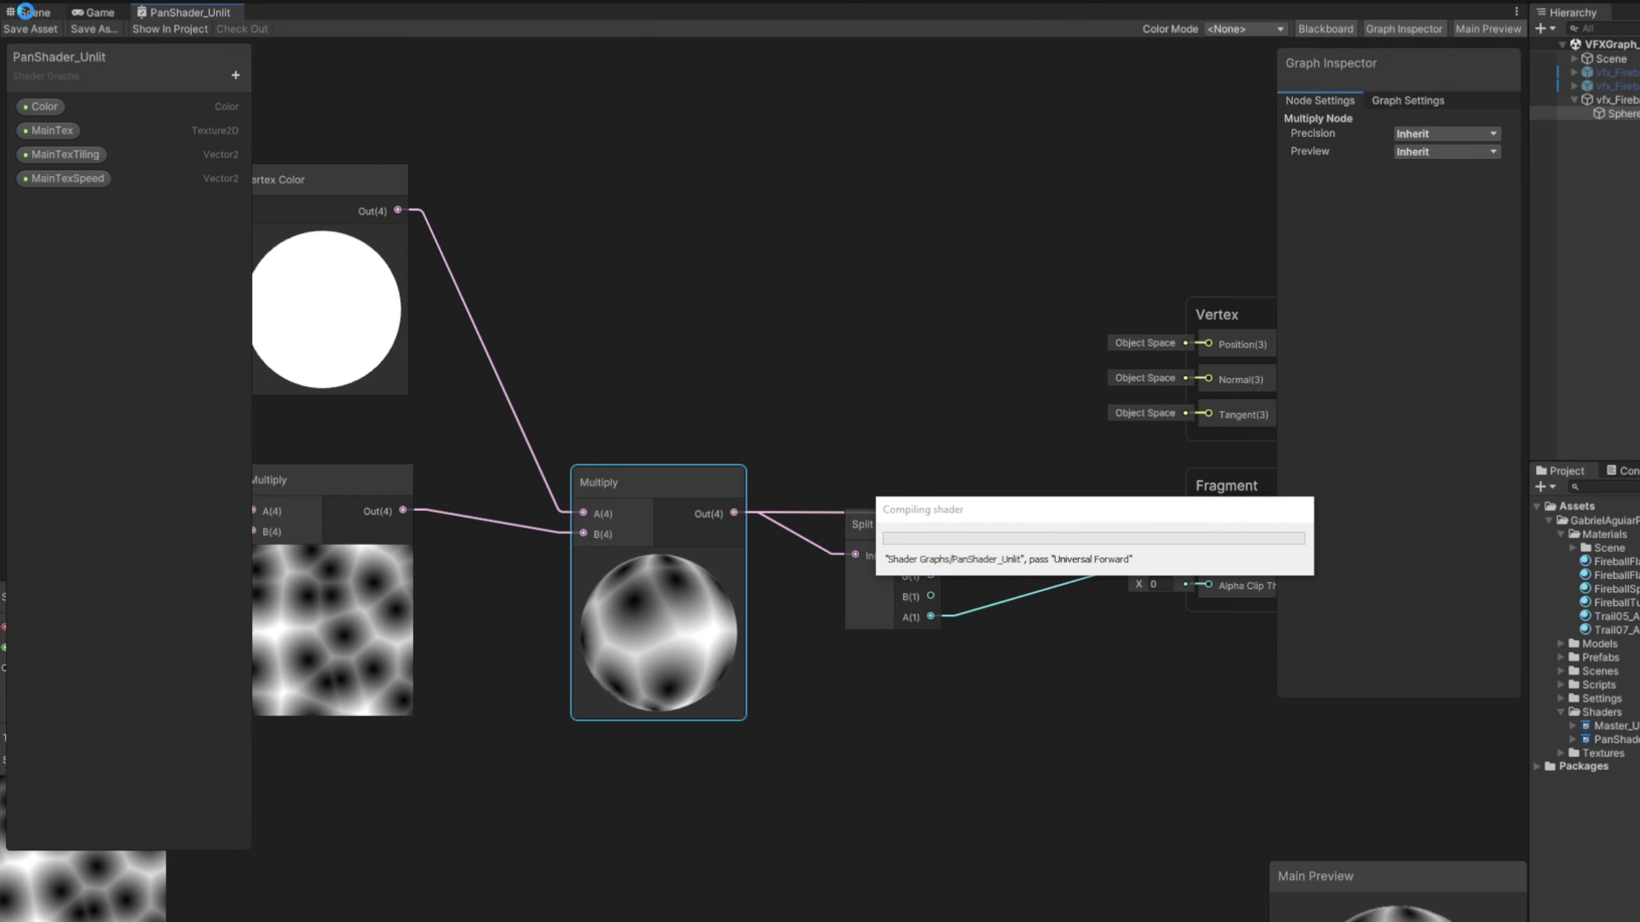
{"action": "left_click", "coordinate": [25, 12]}
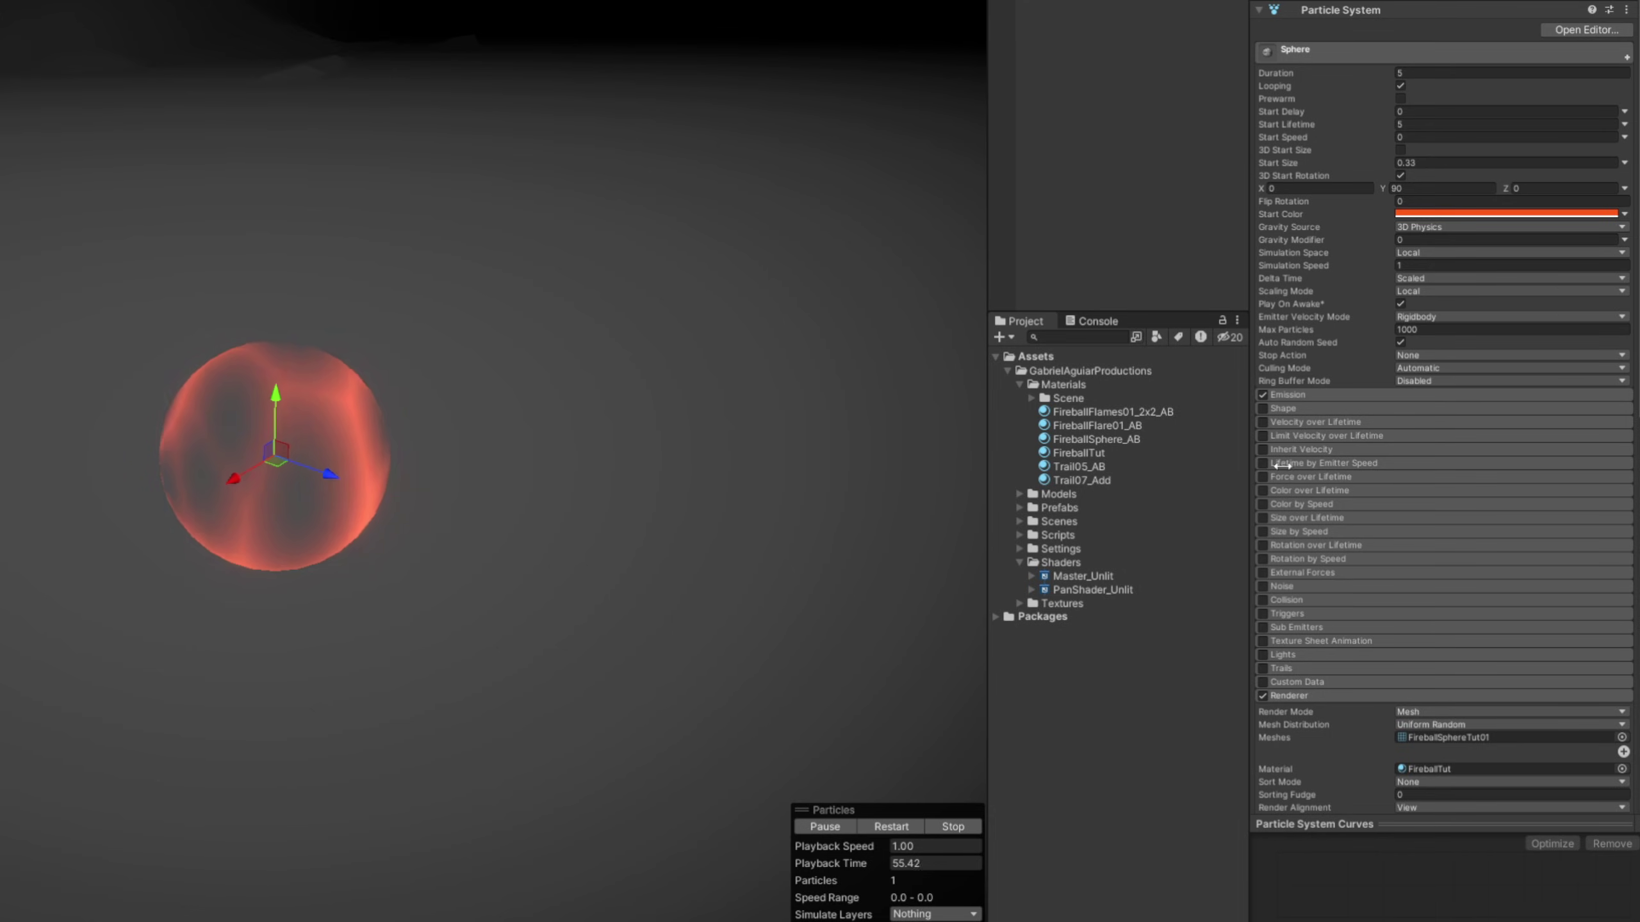
{"action": "scroll", "coordinate": [1440, 542], "scroll_direction": "down", "scroll_amount": 10}
{"action": "left_click", "coordinate": [1433, 571]}
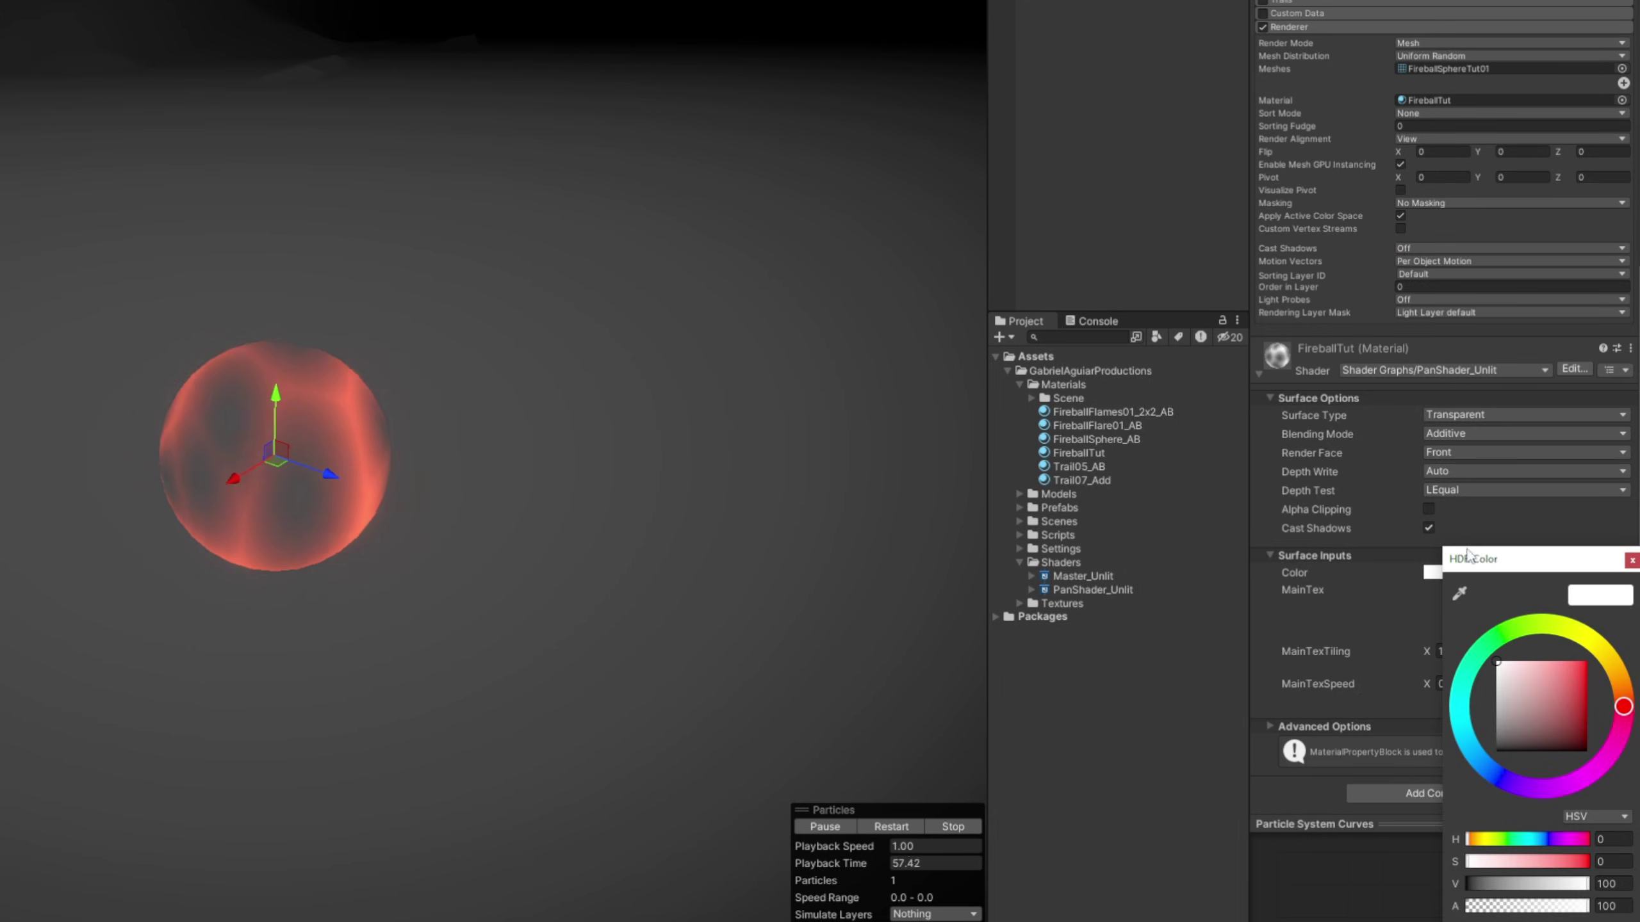
{"action": "left_click_drag", "start_coordinate": [1466, 554], "coordinate": [638, 226]}
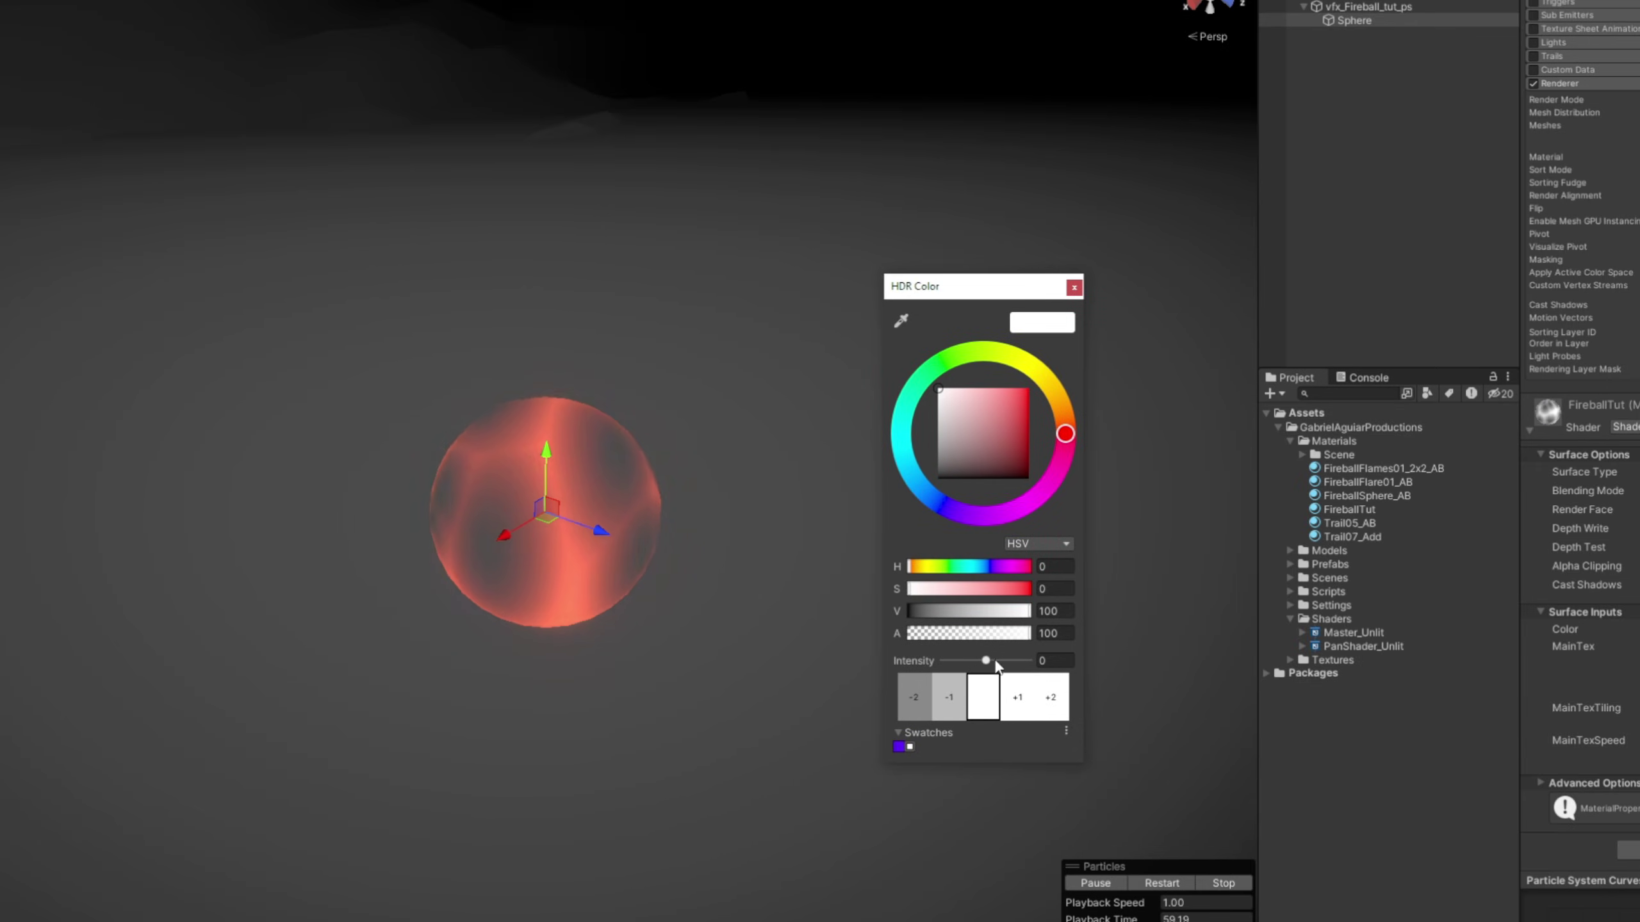
{"action": "left_click_drag", "start_coordinate": [996, 666], "coordinate": [1000, 665]}
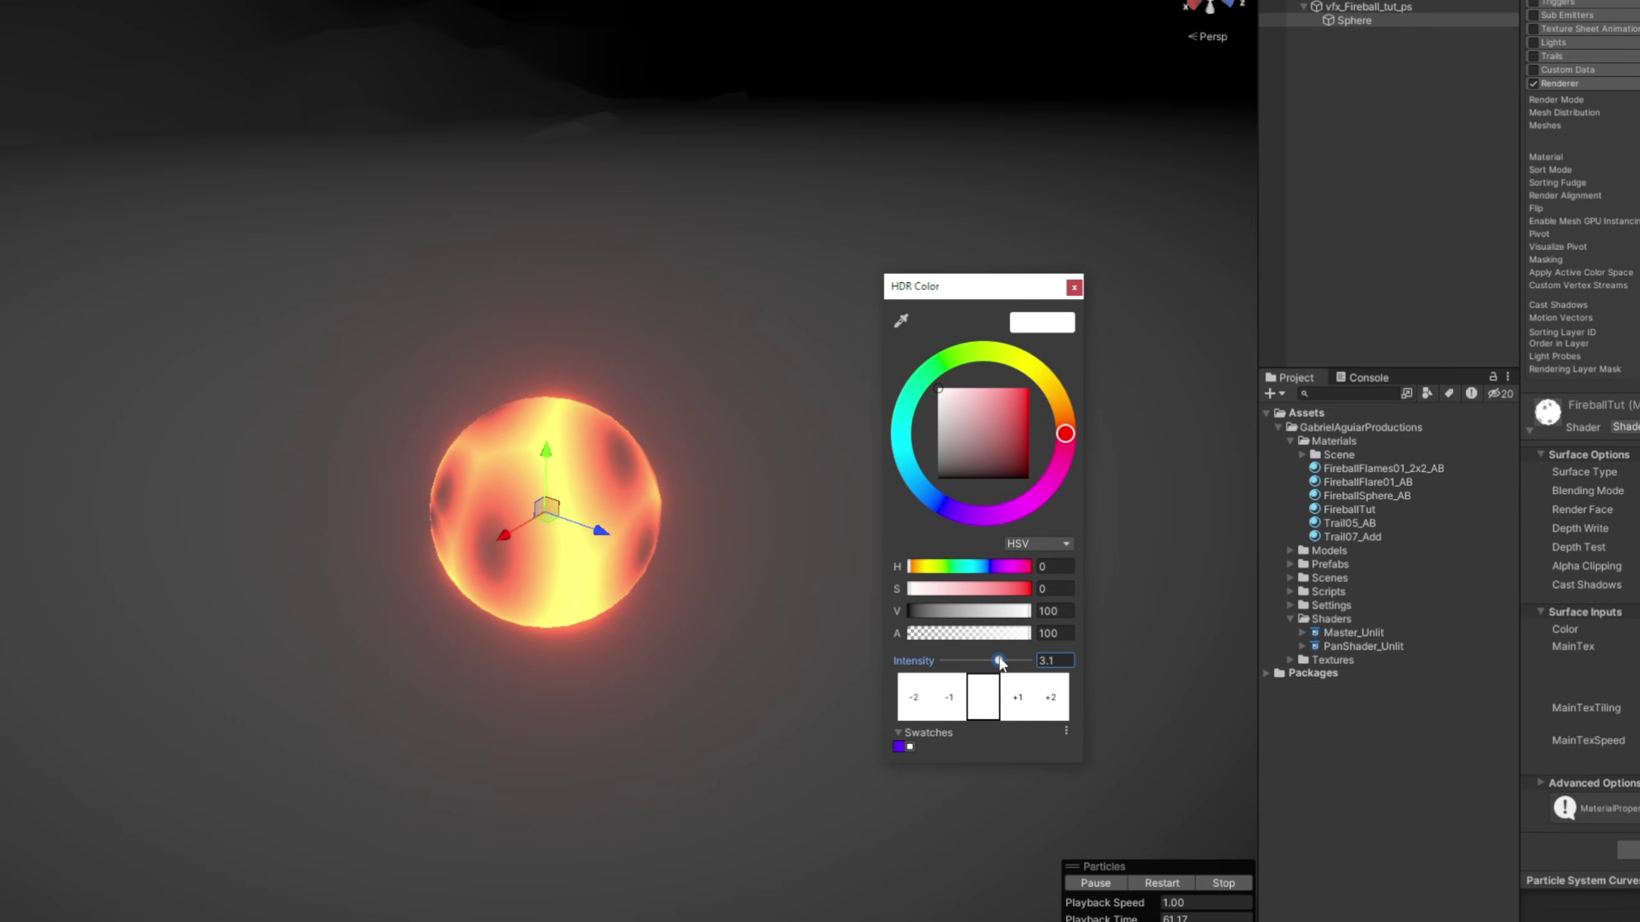
{"action": "left_click", "coordinate": [1074, 287]}
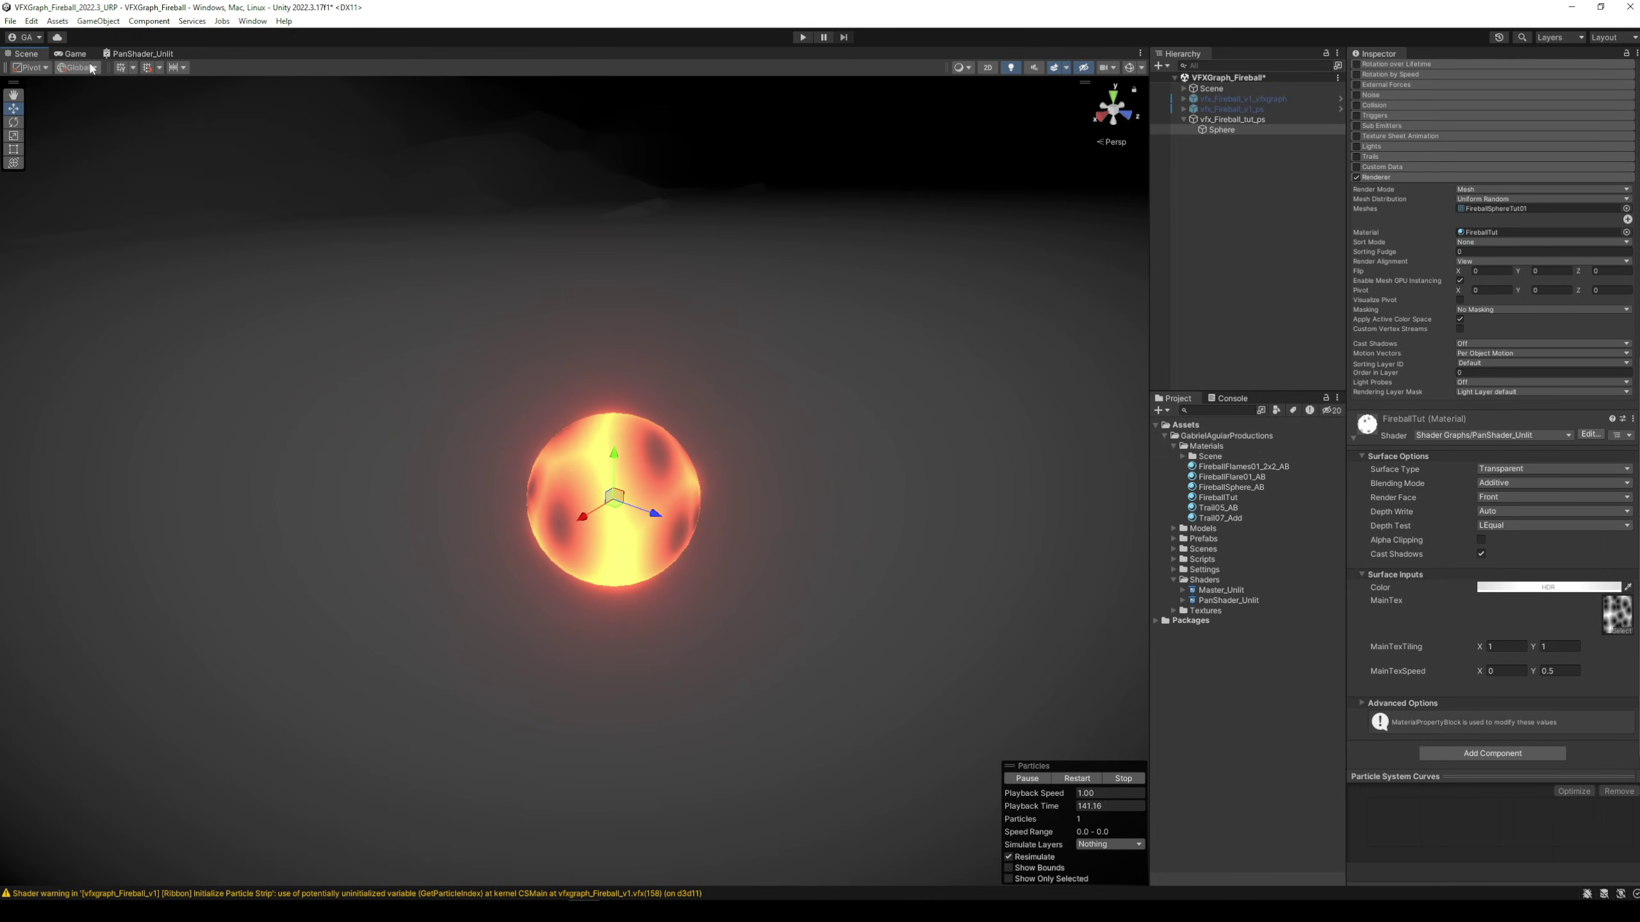
Return to the PanShader_Unlit graph and move the texture sampling nodes away from the Color Multiply node to make room
{"action": "left_click", "coordinate": [139, 53]}
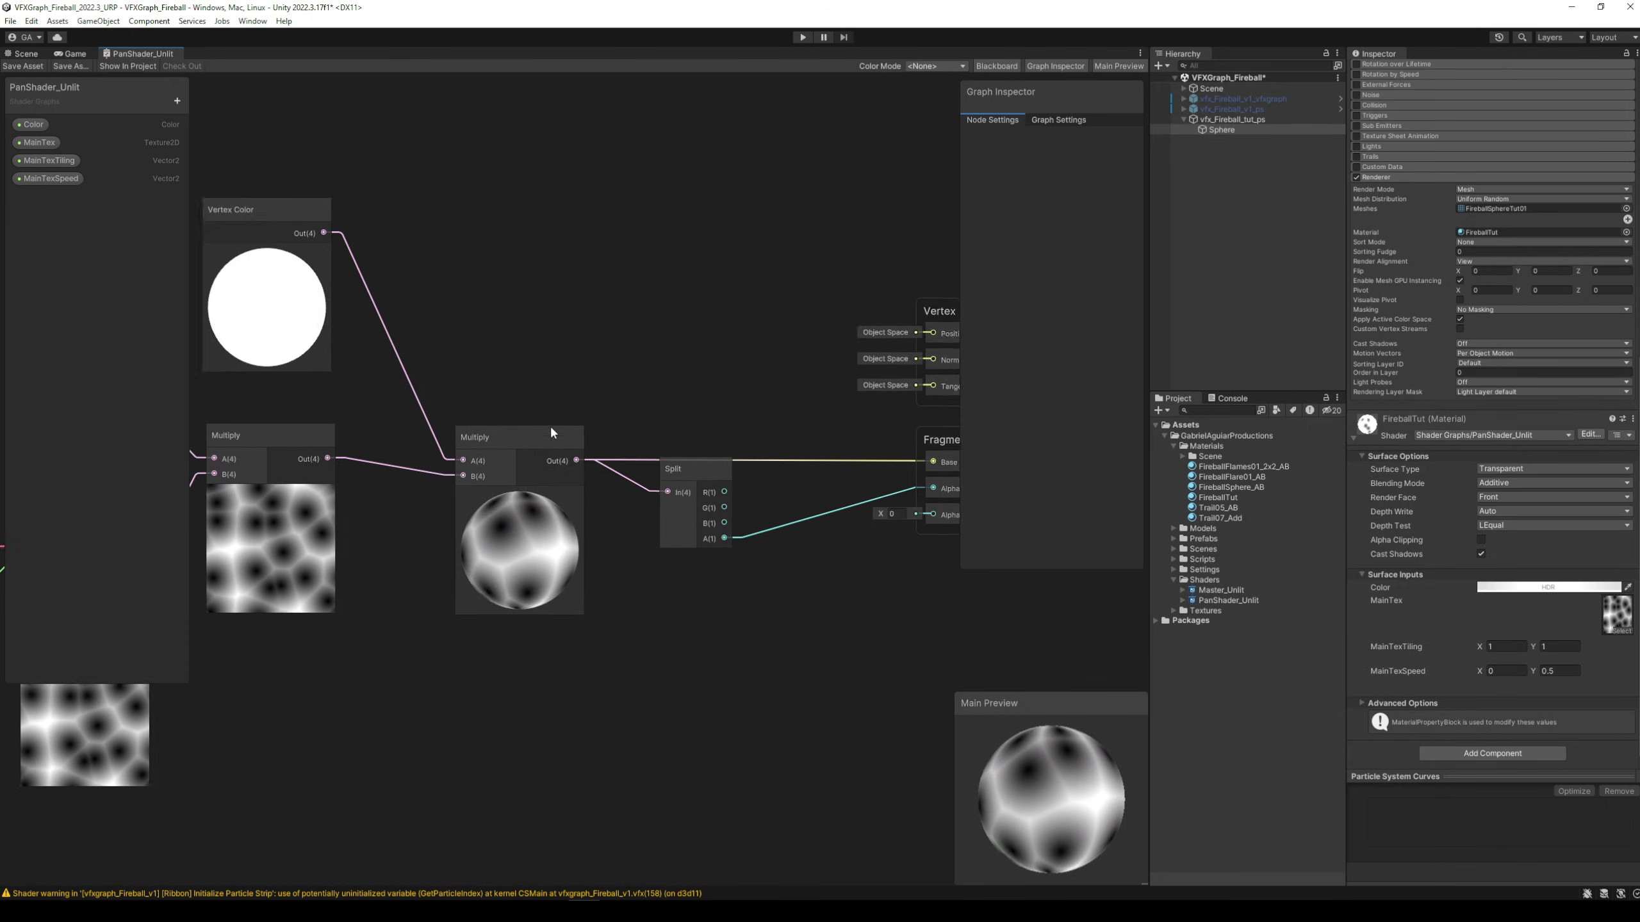
{"action": "middle_click_drag", "start_coordinate": [310, 507], "coordinate": [939, 335]}
{"action": "scroll", "coordinate": [671, 625], "scroll_direction": "down", "scroll_amount": 1}
{"action": "left_click_drag", "start_coordinate": [713, 679], "coordinate": [331, 419]}
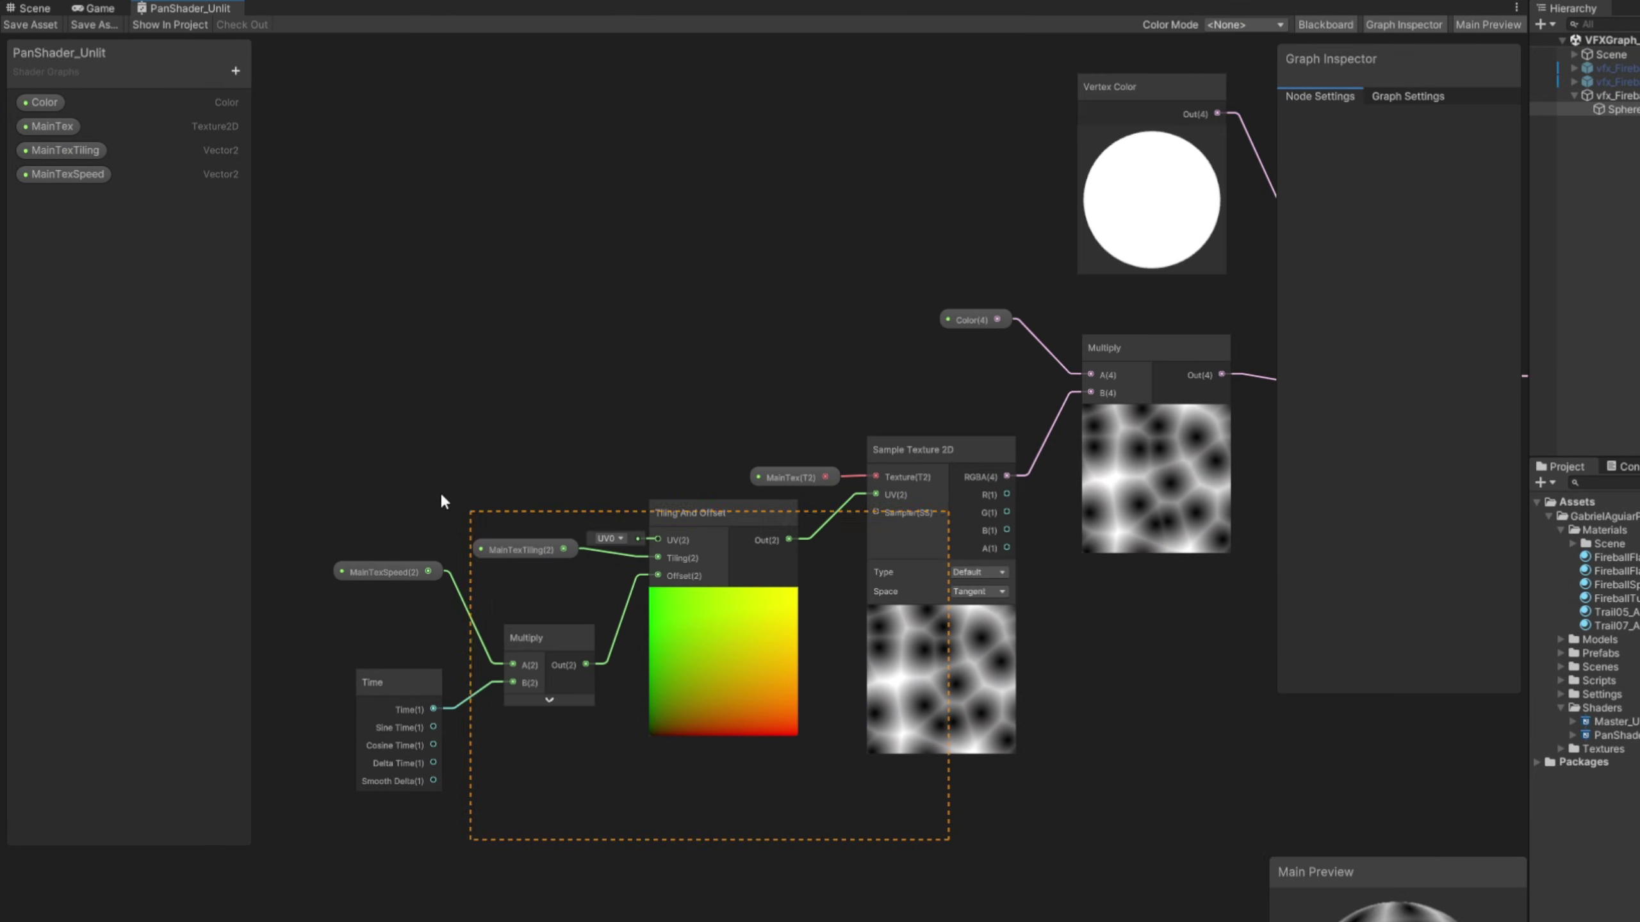
{"action": "left_click_drag", "start_coordinate": [441, 497], "coordinate": [441, 498]}
{"action": "left_click_drag", "start_coordinate": [917, 480], "coordinate": [767, 473]}
Add a Power node fed by the Sample Texture 2D RGBA output and connect its output to the Color Multiply's B input
{"action": "left_click", "coordinate": [812, 374]}
{"action": "key", "text": "space"}
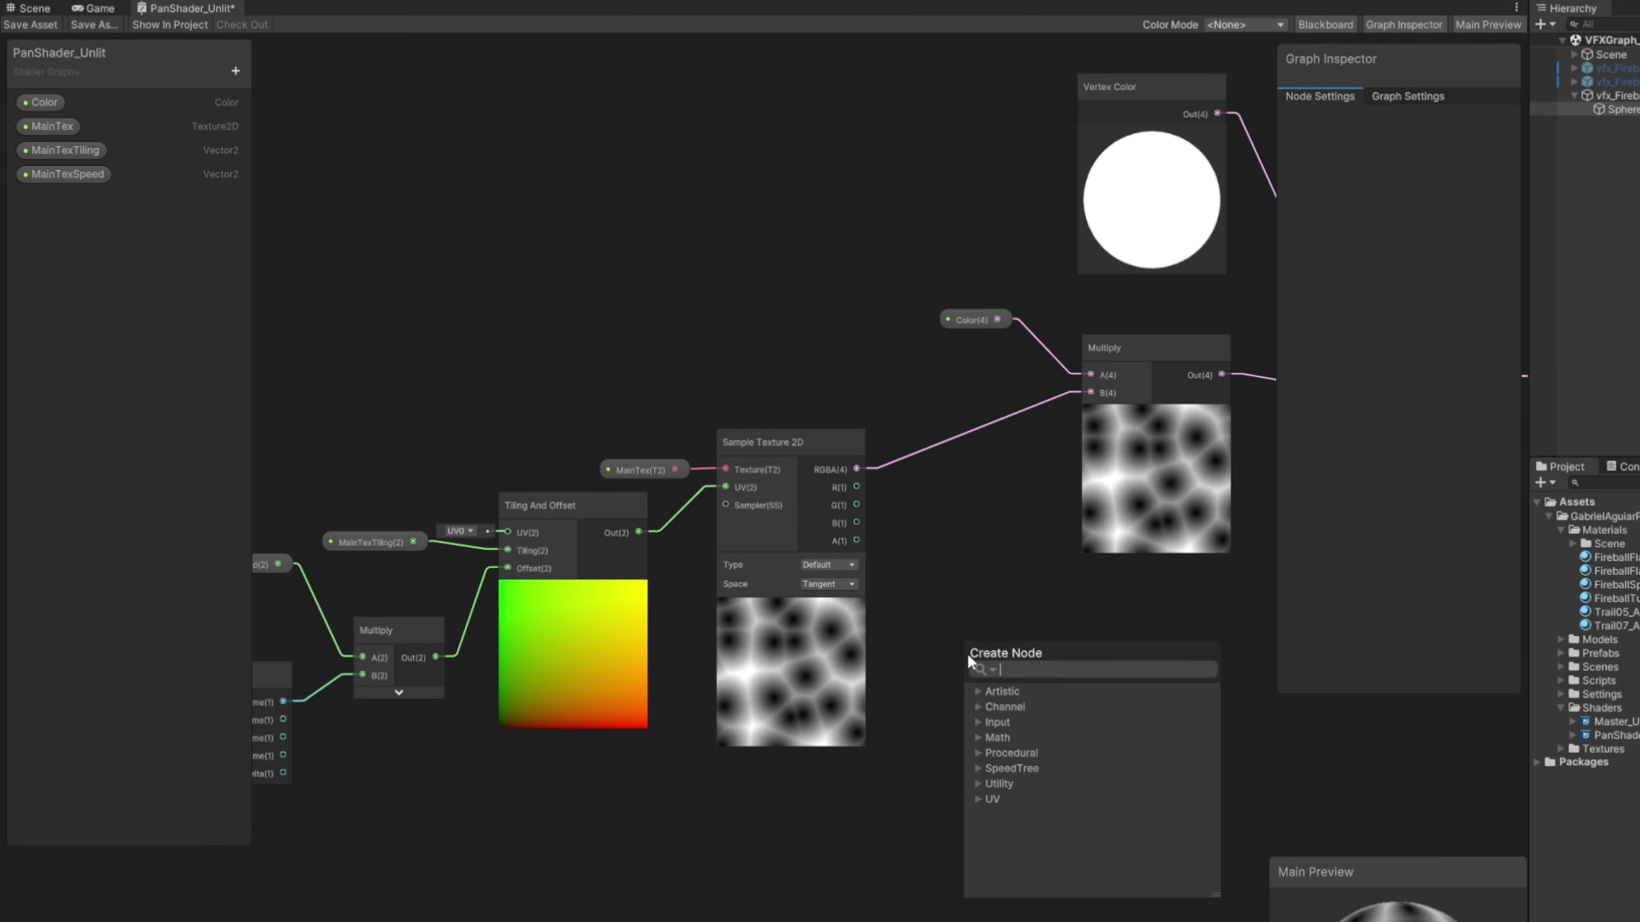
{"action": "type", "text": "power"}
{"action": "key", "text": "Return"}
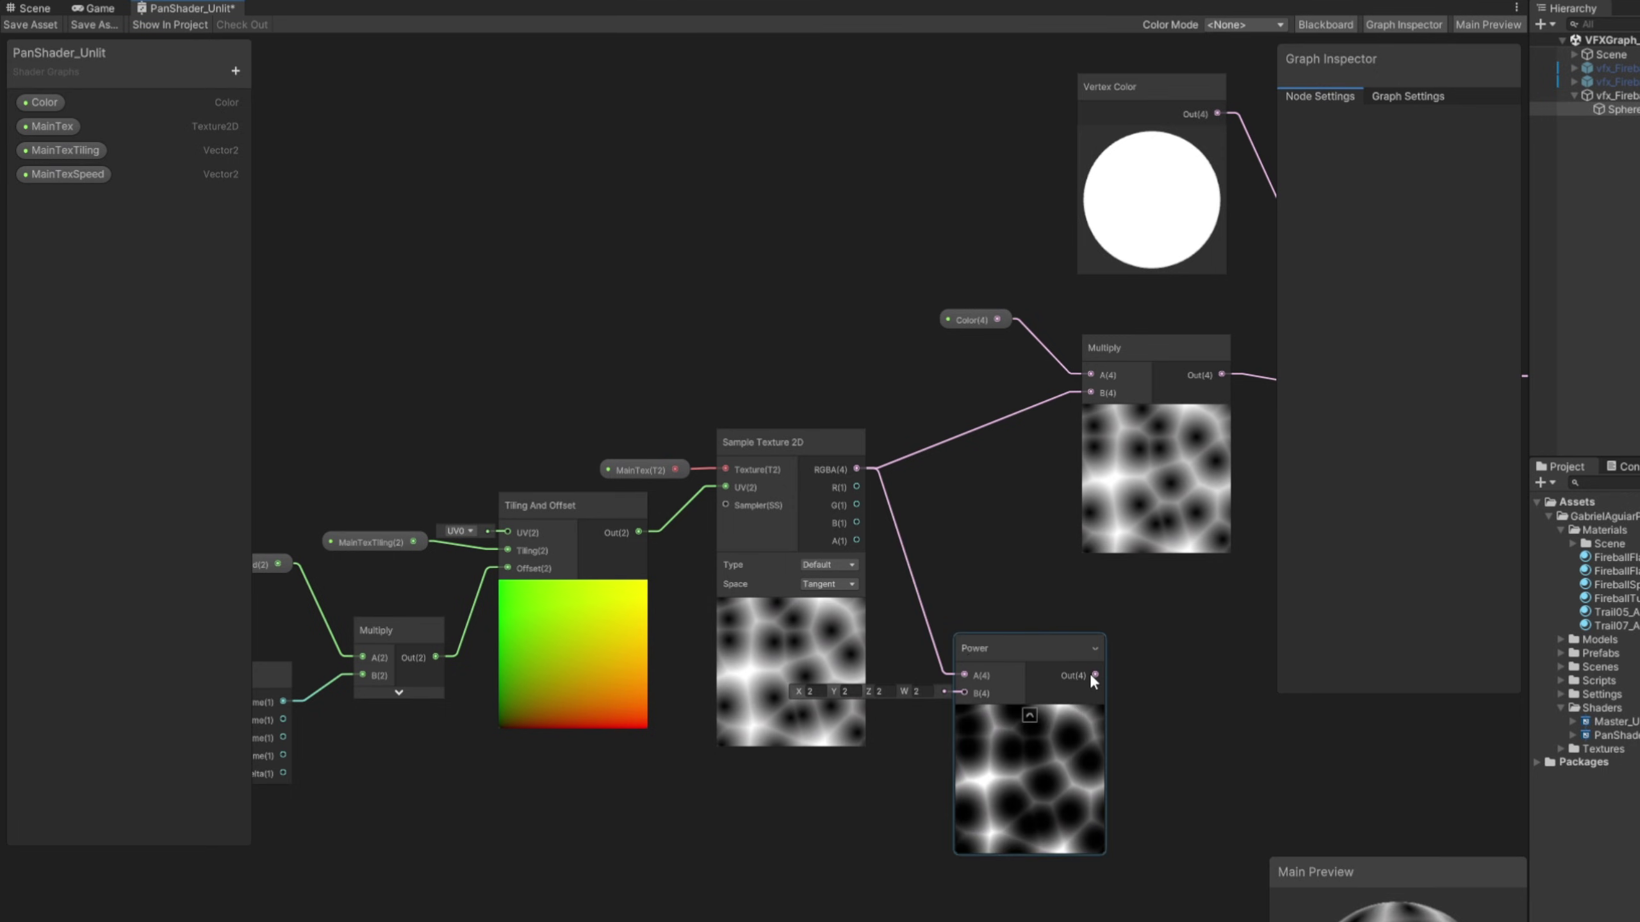
{"action": "left_click_drag", "start_coordinate": [1095, 675], "coordinate": [1091, 392]}
Create a Float property named MainTexPower with a default value of 1
{"action": "left_click", "coordinate": [235, 71]}
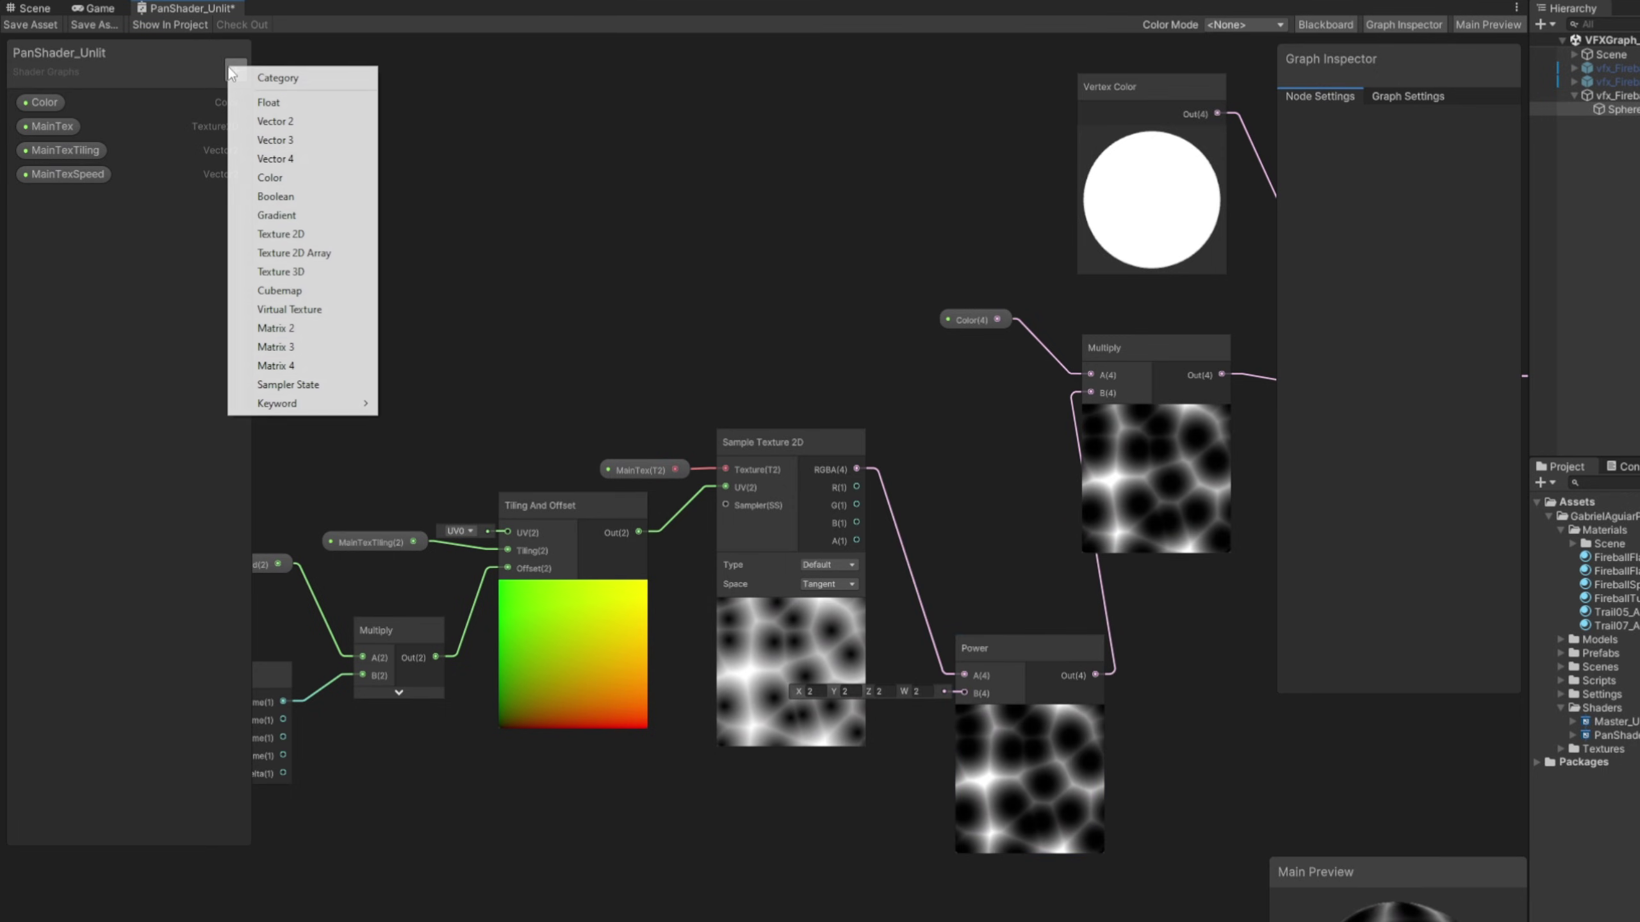
{"action": "left_click", "coordinate": [268, 102]}
{"action": "type", "text": "M"}
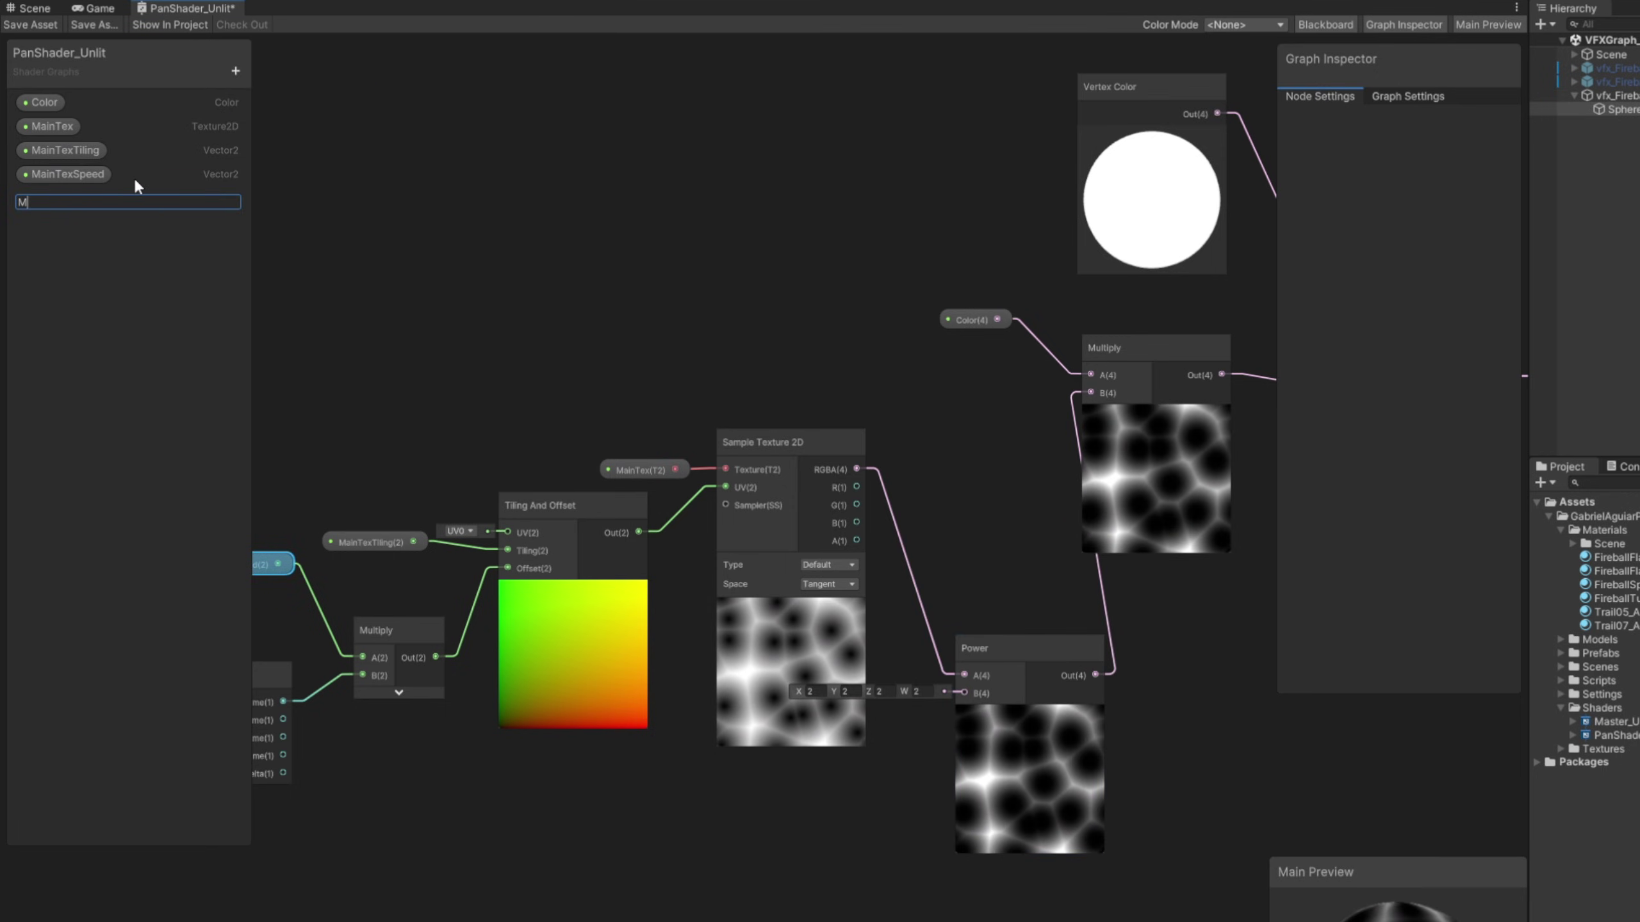
{"action": "type", "text": "ainTexPower"}
{"action": "key", "text": "Return"}
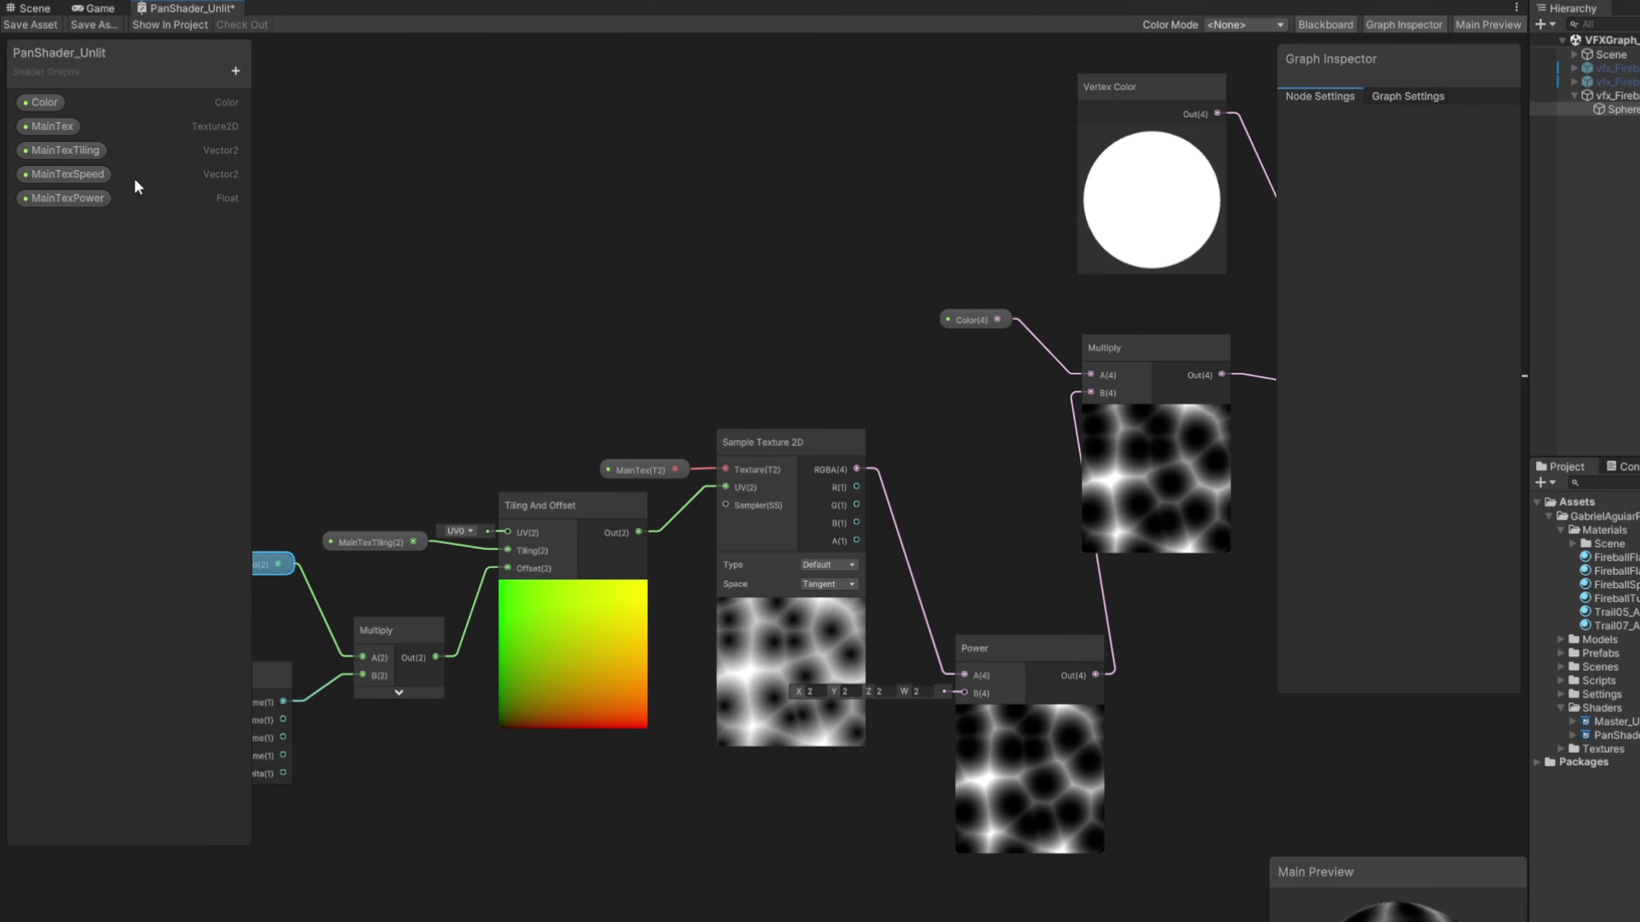
{"action": "left_click", "coordinate": [64, 198]}
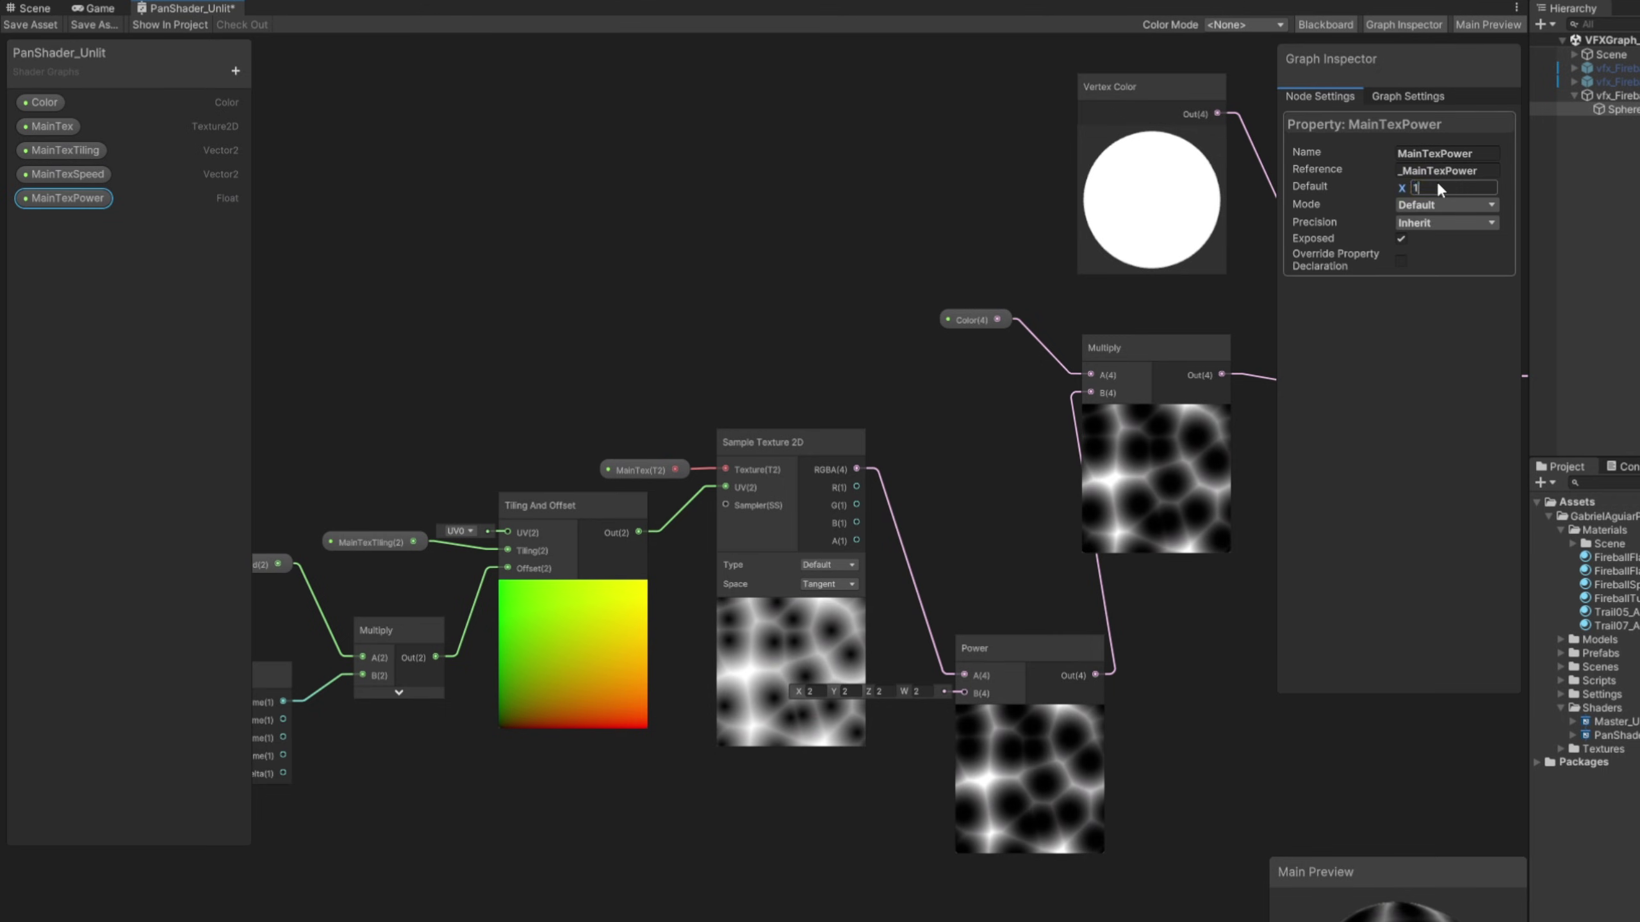
Place the MainTexPower property in the graph, connect it to the Power node's B input and save the shader
{"action": "left_click_drag", "start_coordinate": [394, 329], "coordinate": [813, 833]}
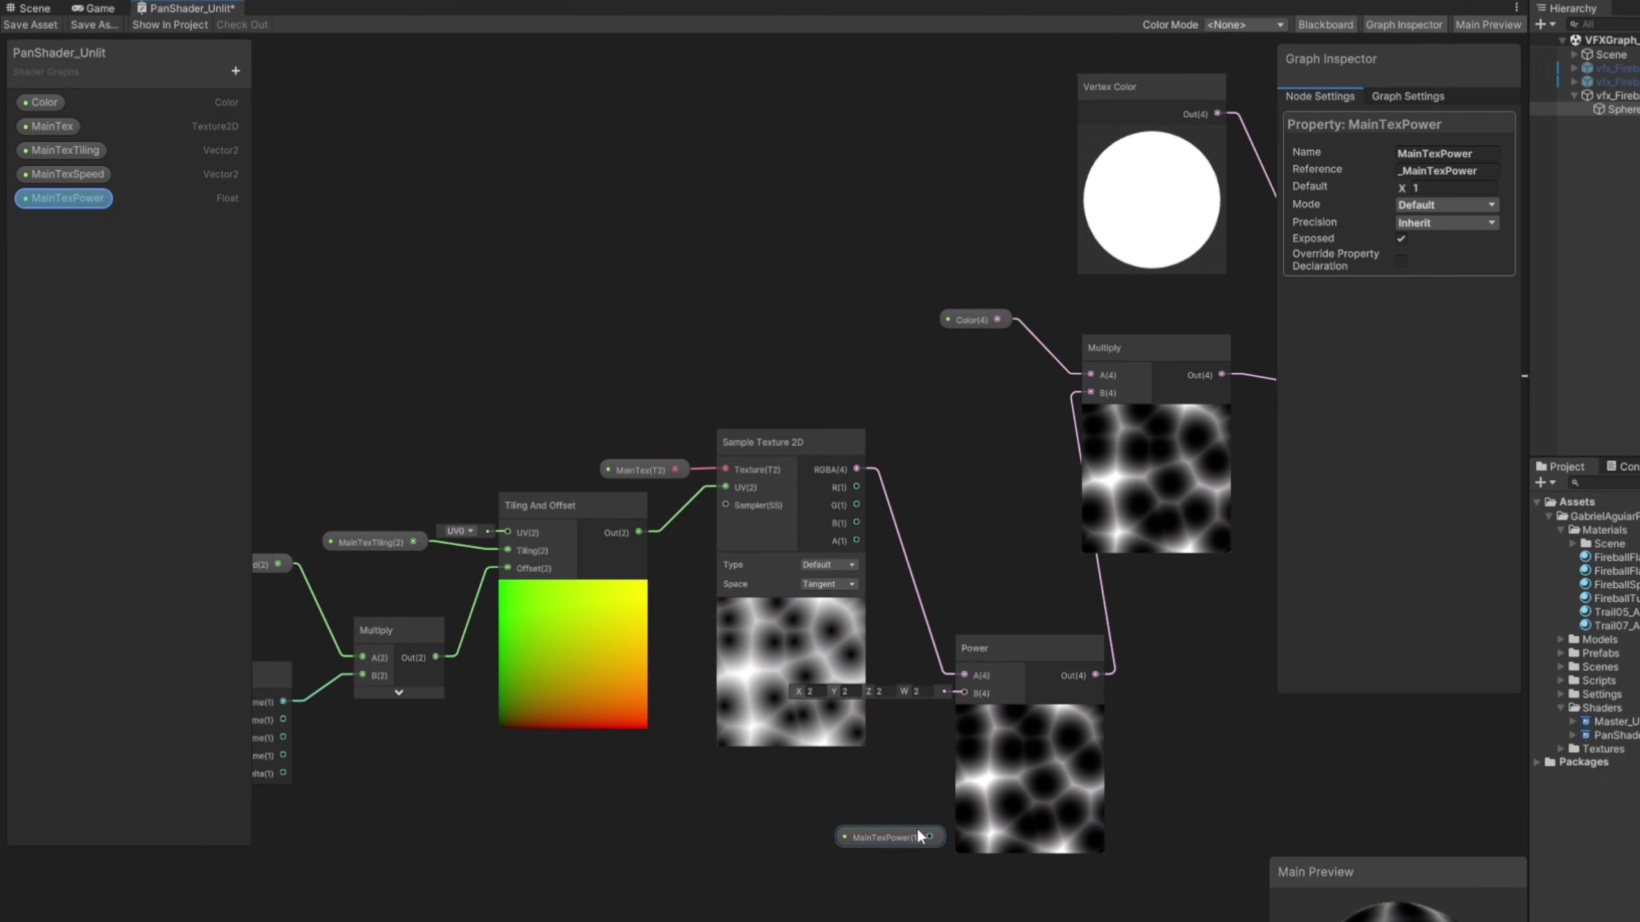
{"action": "left_click_drag", "start_coordinate": [928, 837], "coordinate": [965, 692]}
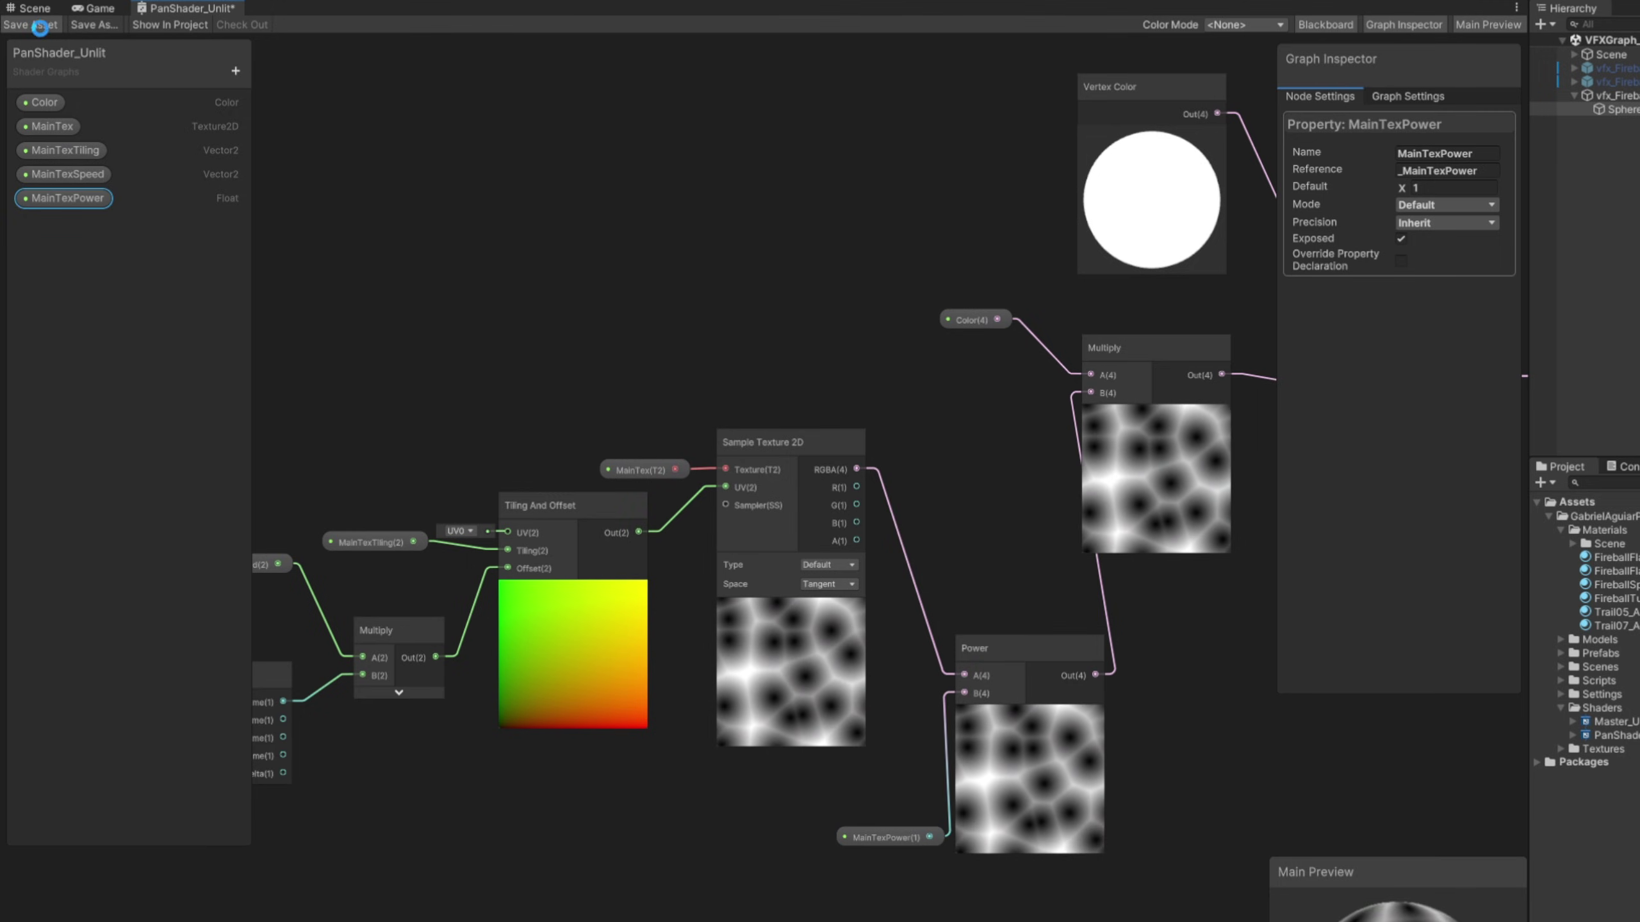
{"action": "left_click", "coordinate": [39, 25]}
Return to the scene and set MainTexPower to about 2.97 on the FireballTut material
{"action": "left_click", "coordinate": [32, 7]}
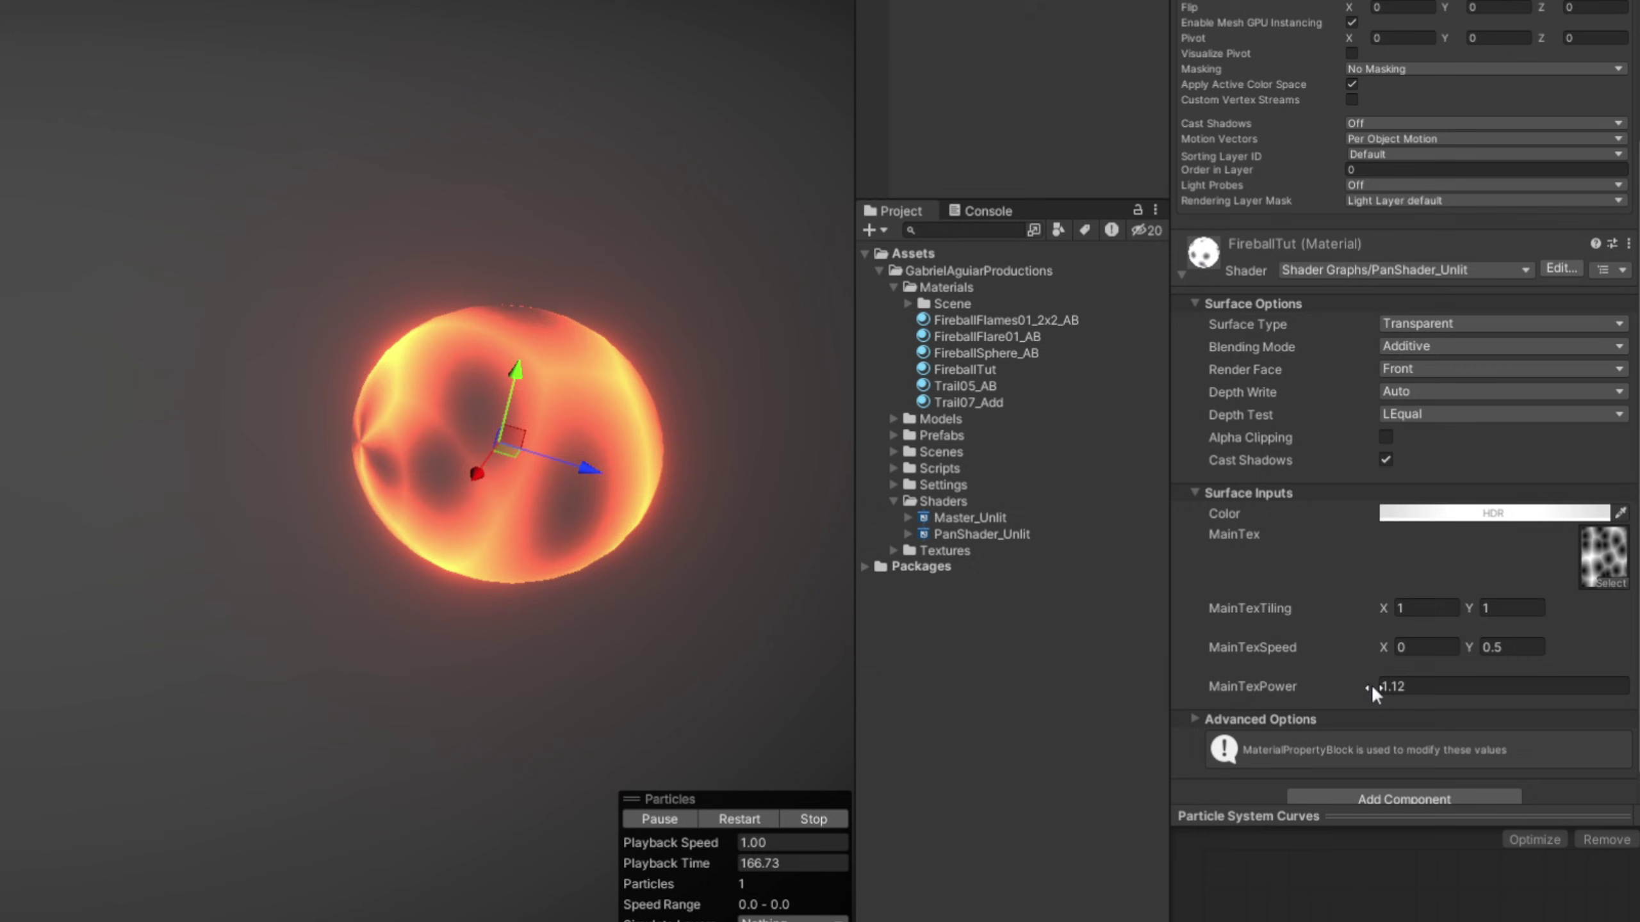
{"action": "left_click", "coordinate": [1388, 686]}
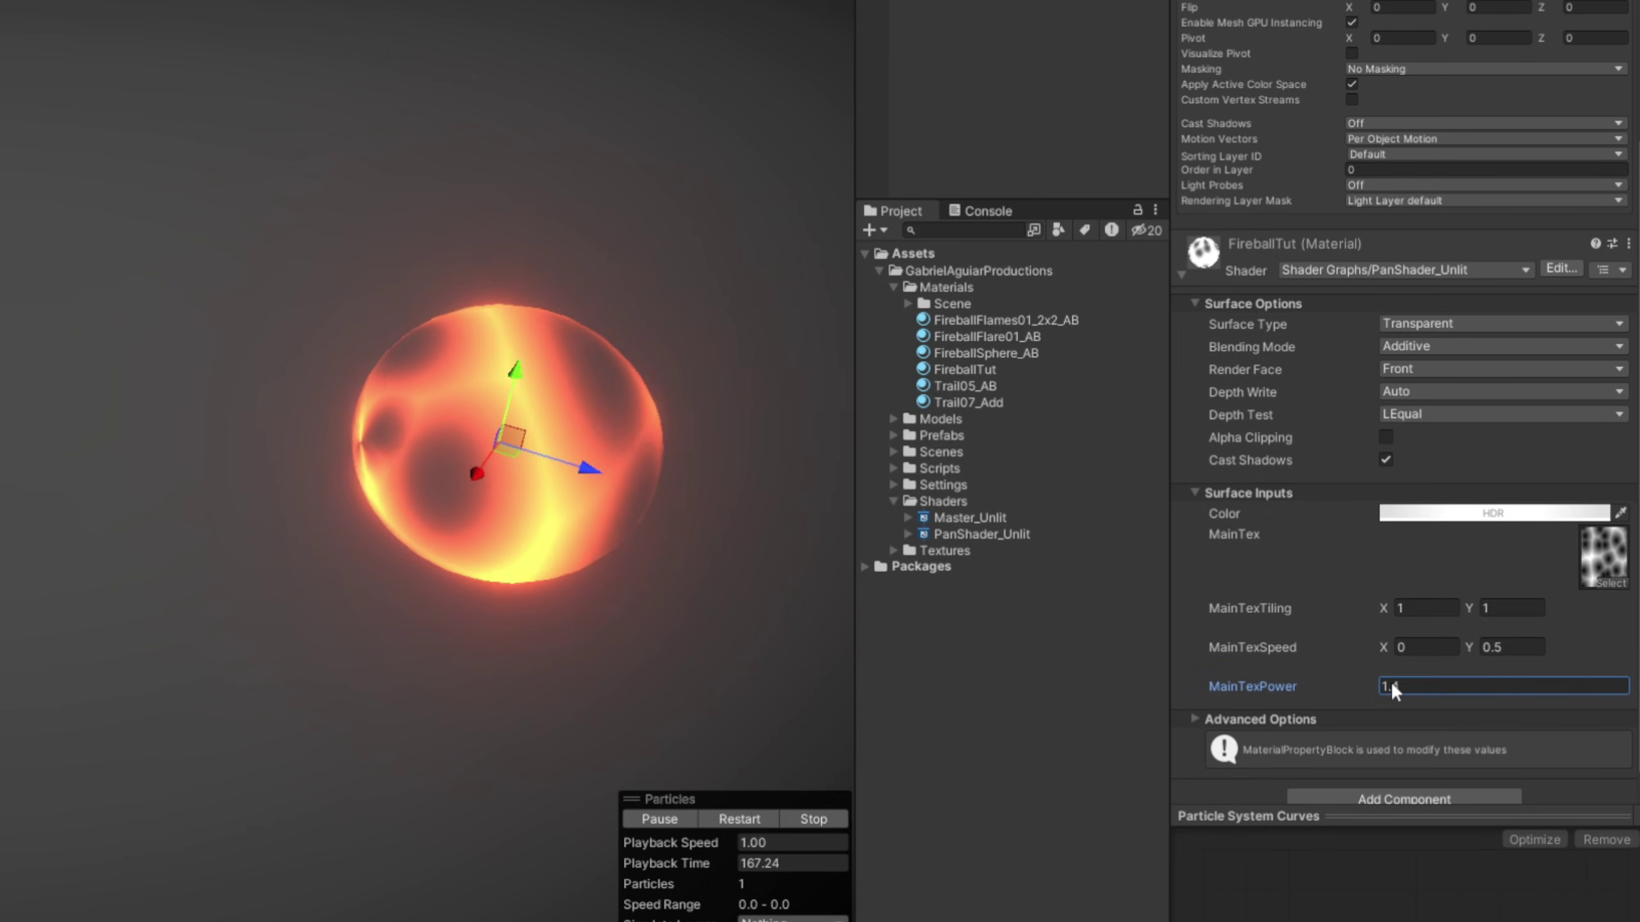
{"action": "left_click_drag", "start_coordinate": [1392, 686], "coordinate": [1458, 684]}
Raise the FireballTut material's HDR Color intensity to about 3.9 and set its MainTexSpeed X to 0.1
{"action": "left_click", "coordinate": [1493, 513]}
{"action": "left_click_drag", "start_coordinate": [1414, 440], "coordinate": [879, 103]}
{"action": "left_click_drag", "start_coordinate": [980, 552], "coordinate": [982, 552]}
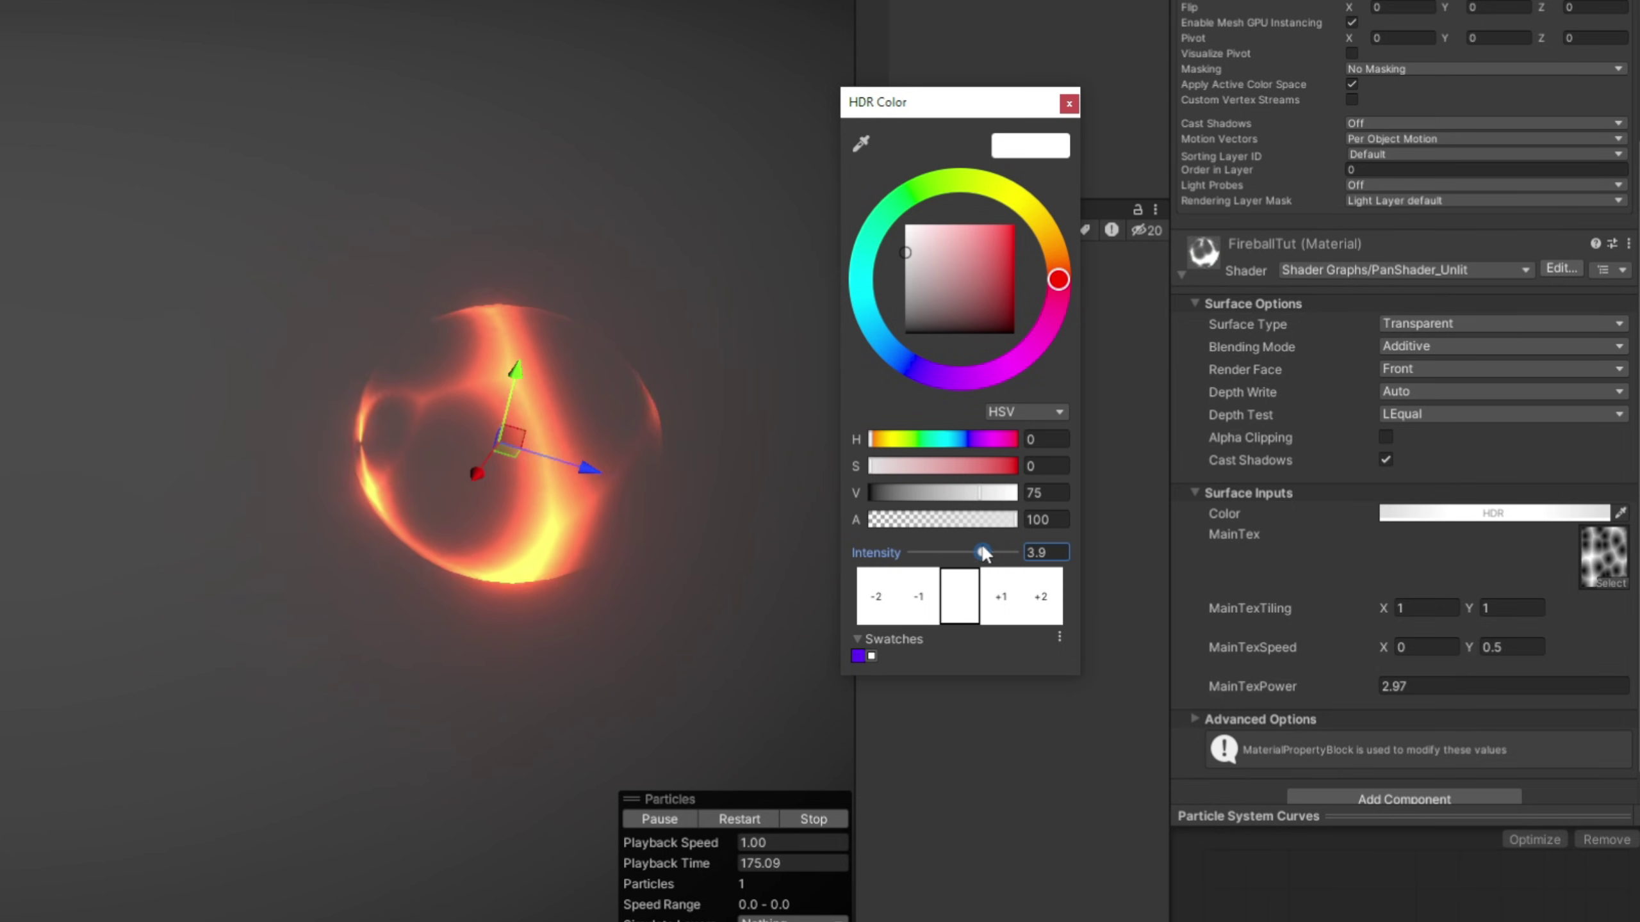
{"action": "left_click", "coordinate": [1069, 103]}
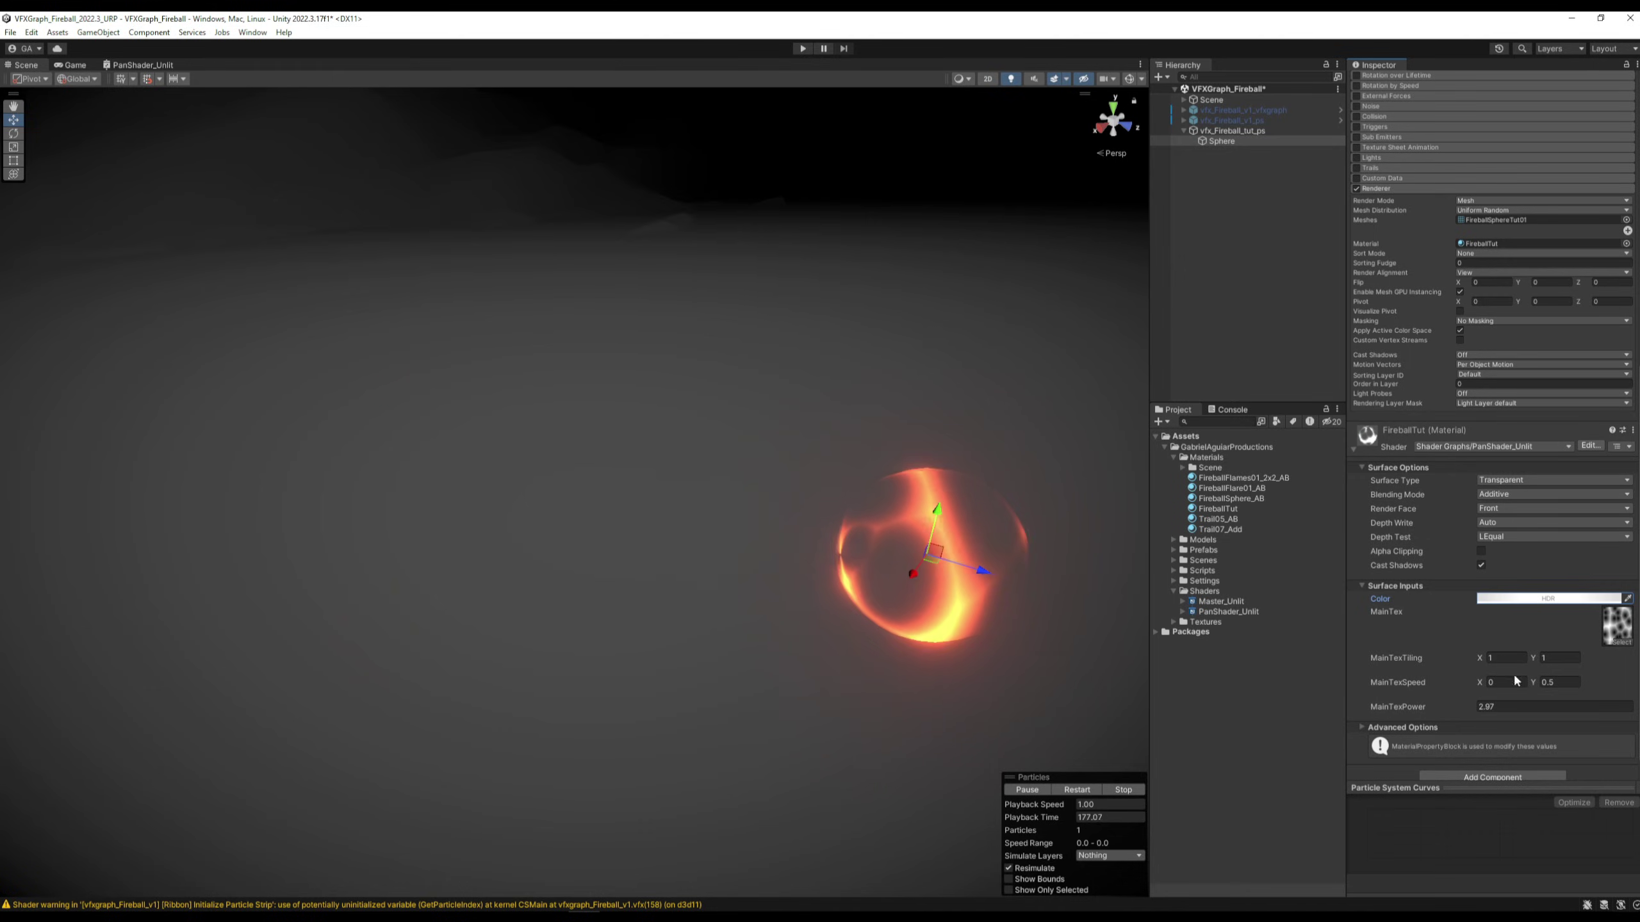
{"action": "left_click", "coordinate": [1504, 682]}
{"action": "type", "text": "0.1"}
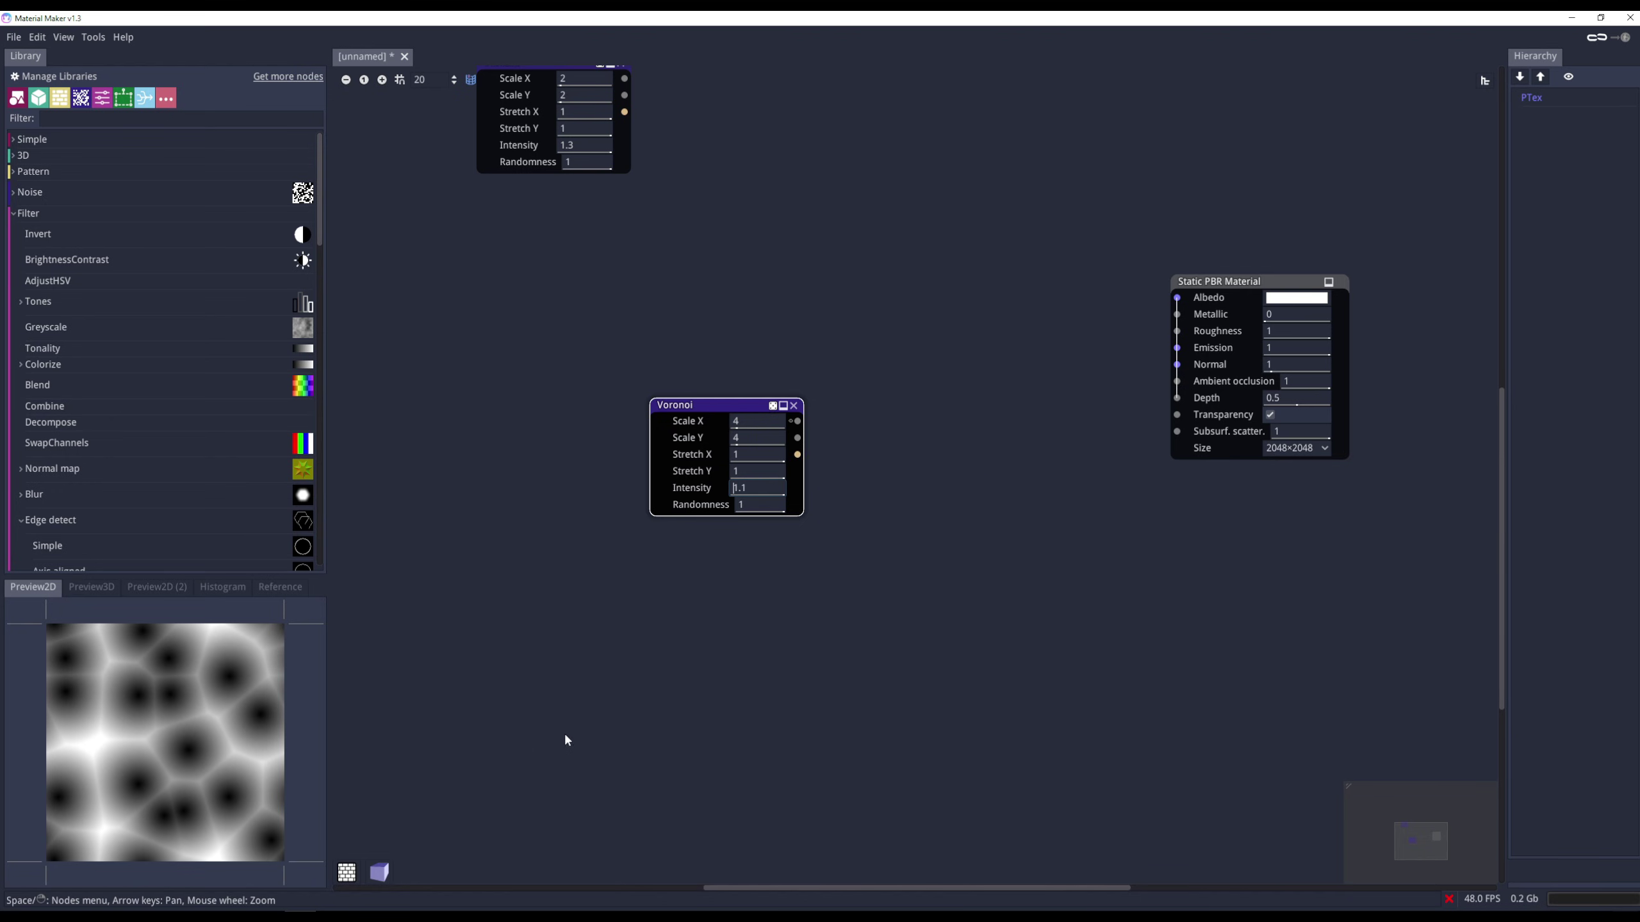
Switch to Material Maker, add a Circle shape node and place it just below the Voronoi node
{"action": "left_click", "coordinate": [566, 740]}
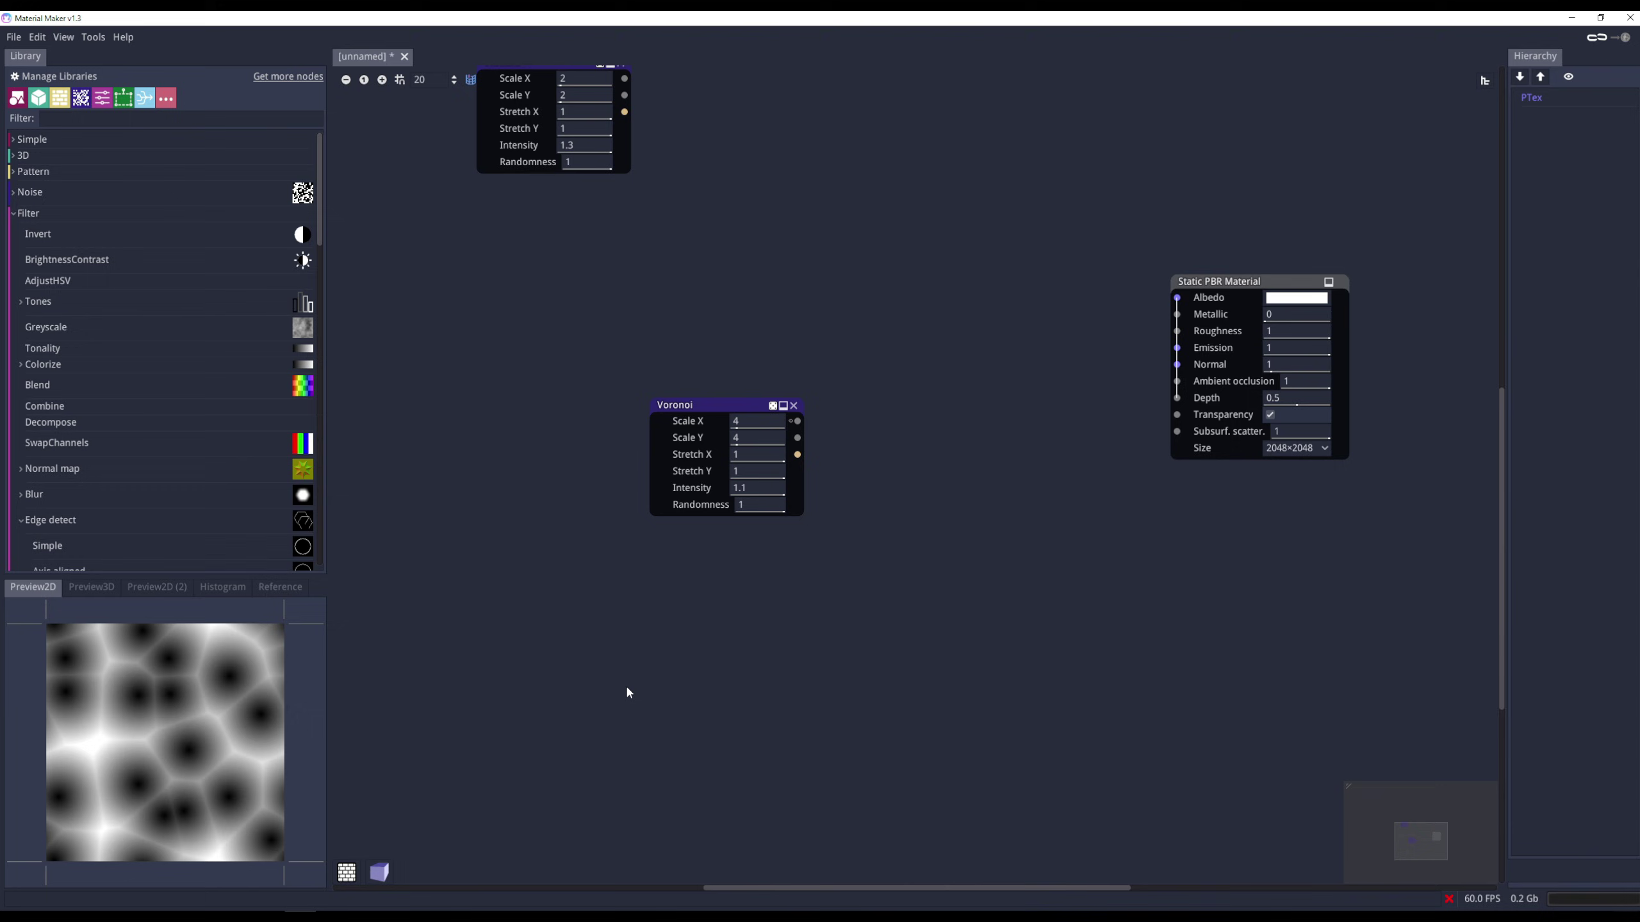
{"action": "right_click", "coordinate": [625, 685]}
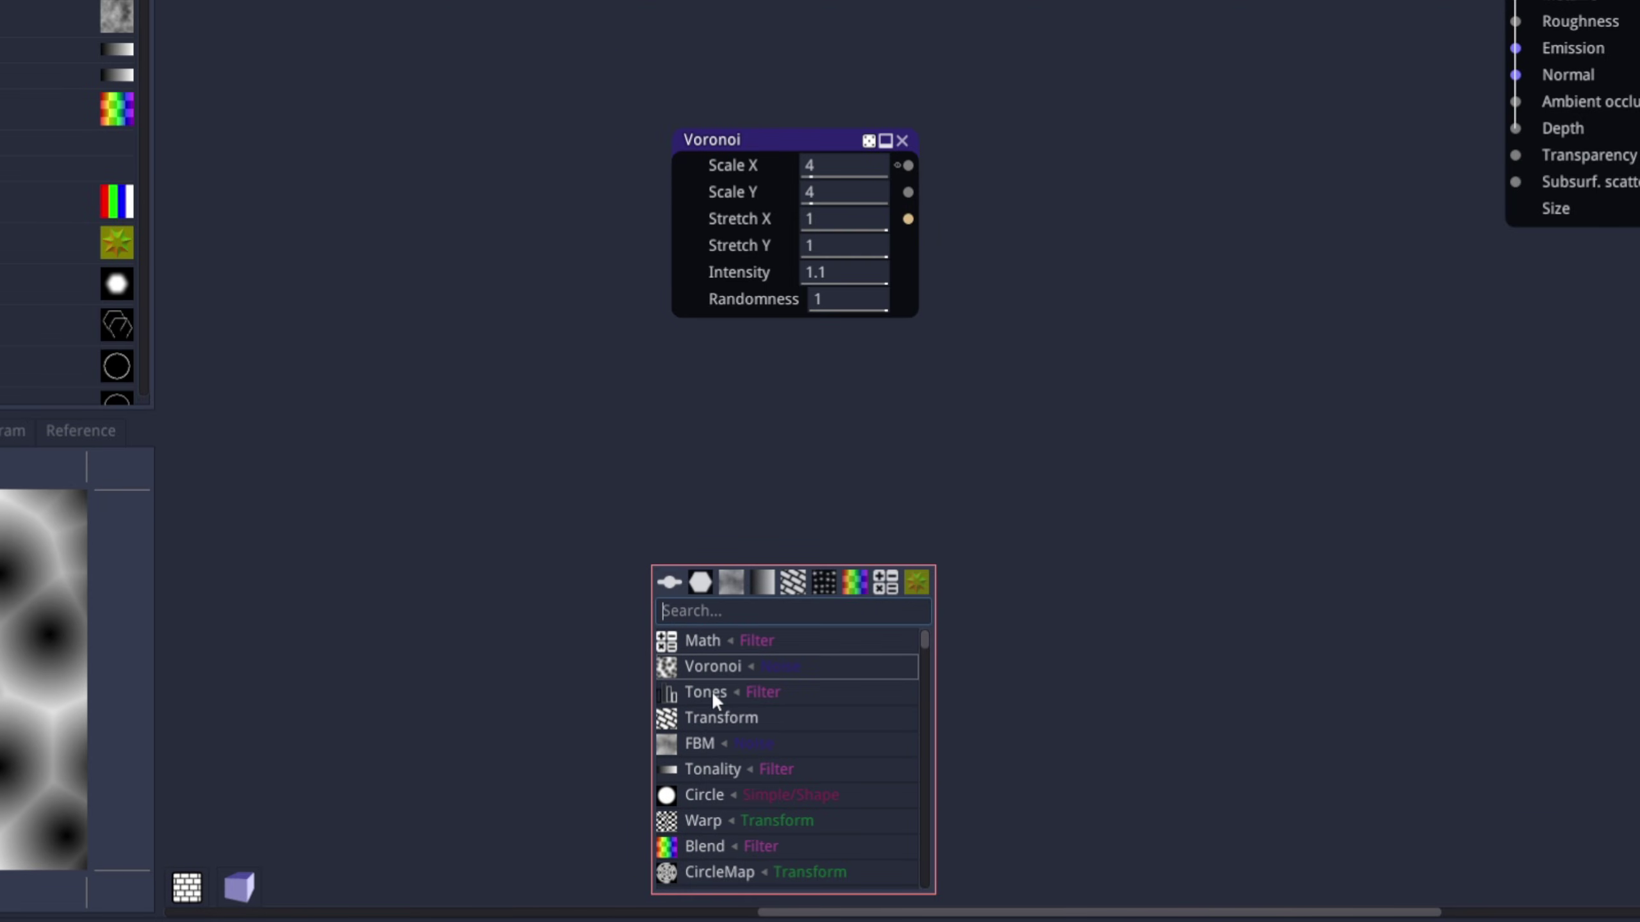
{"action": "left_click", "coordinate": [710, 794]}
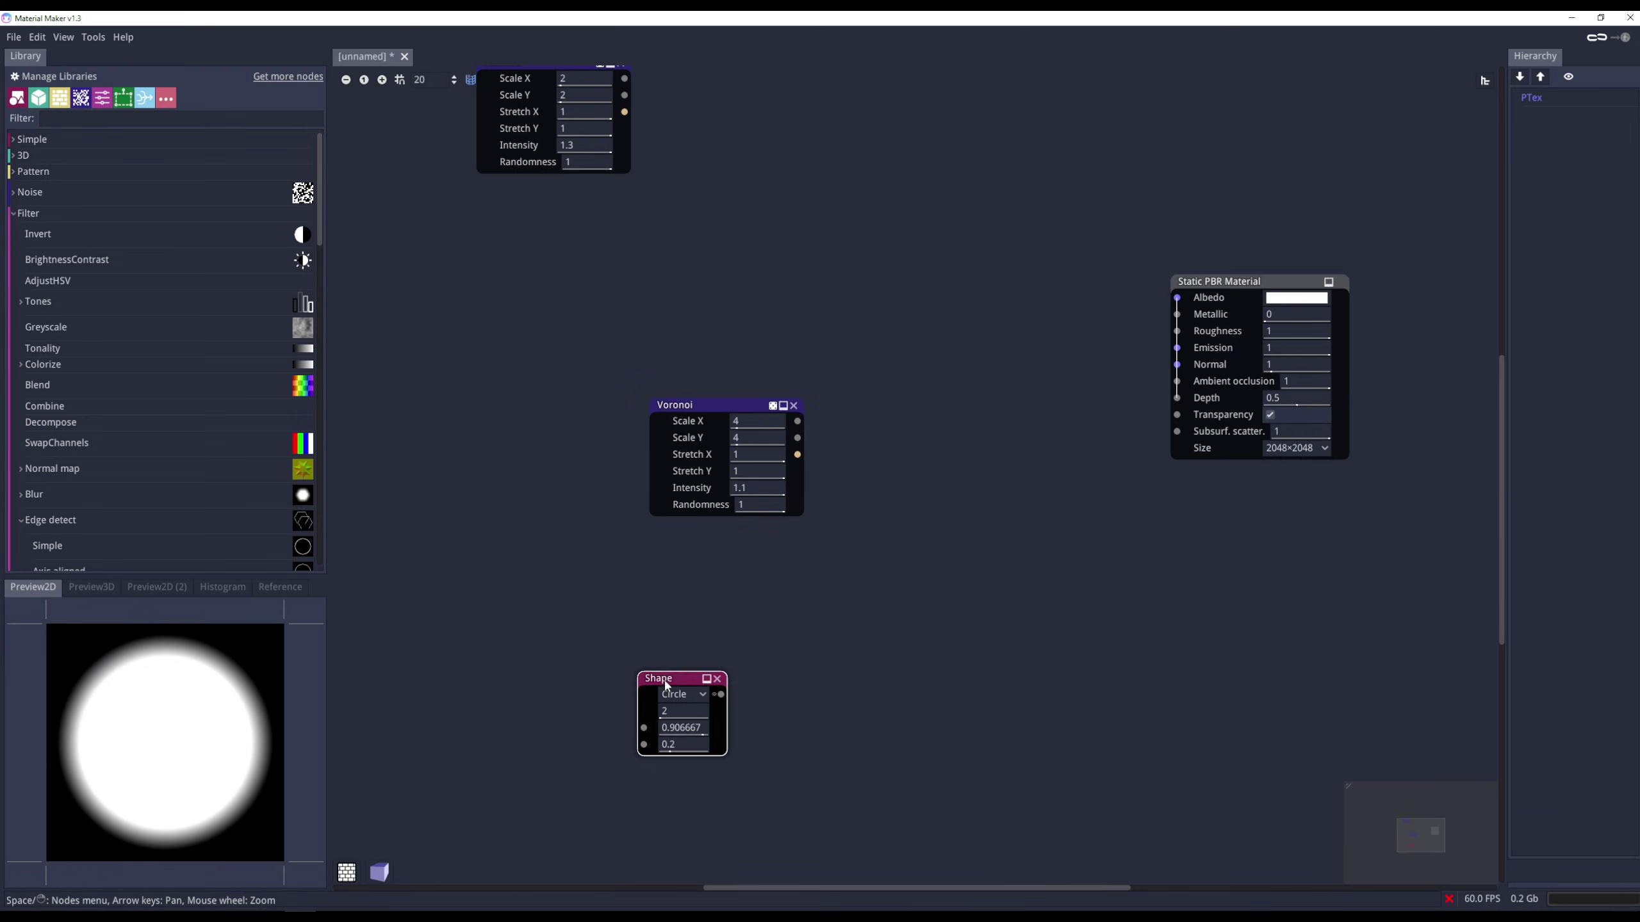
{"action": "left_click_drag", "start_coordinate": [707, 581], "coordinate": [737, 403]}
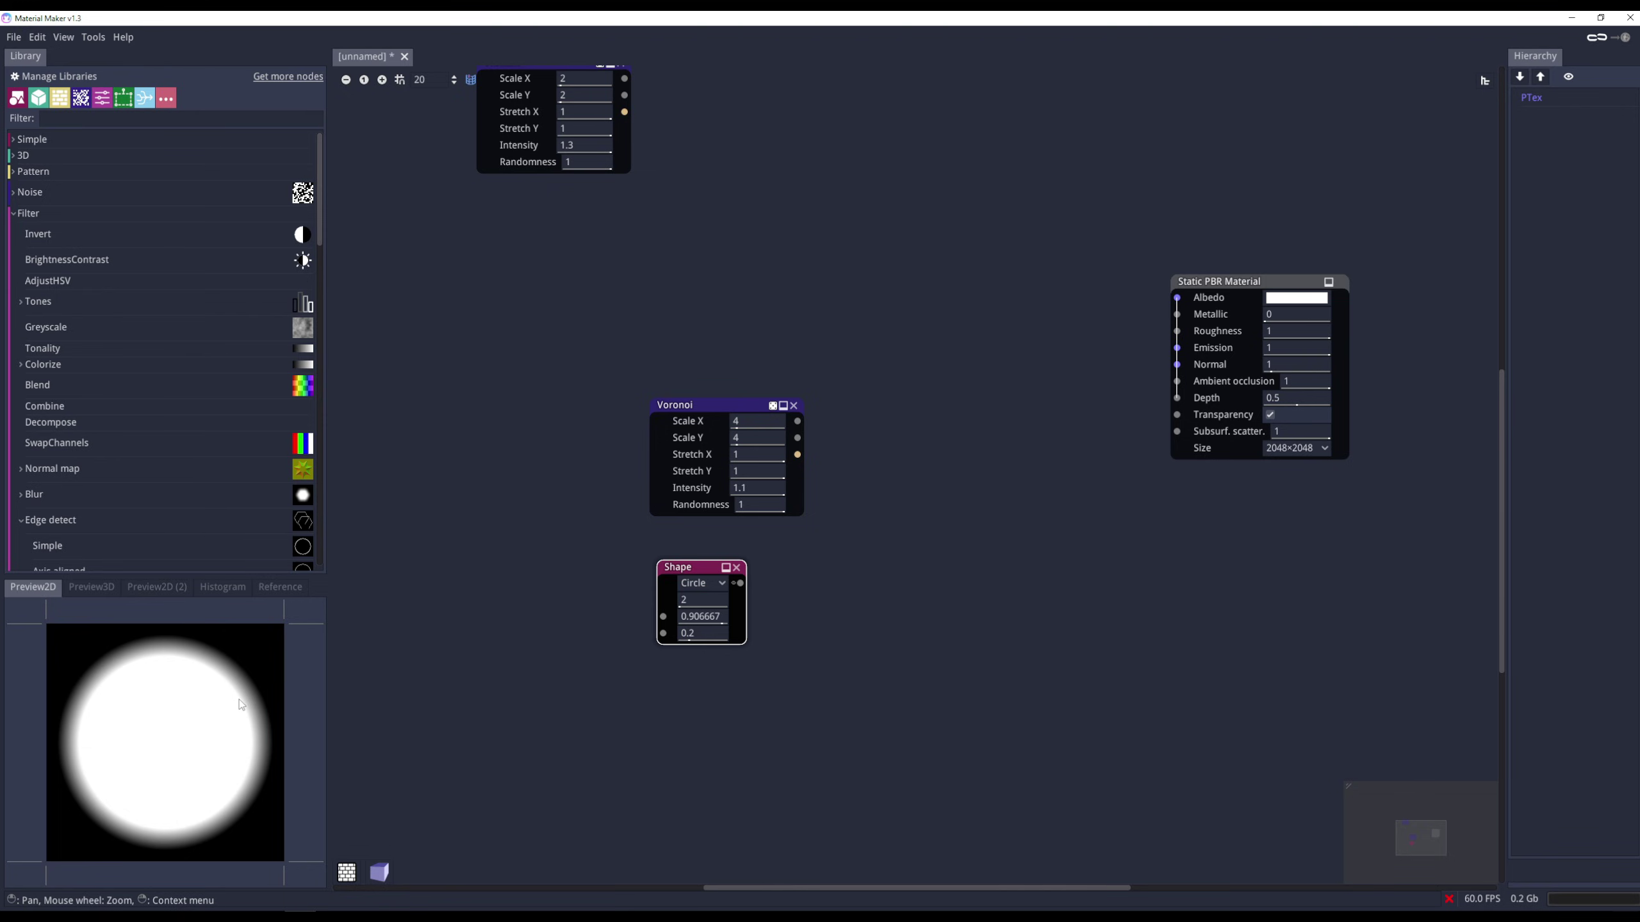
Connect the Circle shape's output to a new Colorize node
{"action": "left_click_drag", "start_coordinate": [740, 583], "coordinate": [784, 579]}
{"action": "type", "text": "color"}
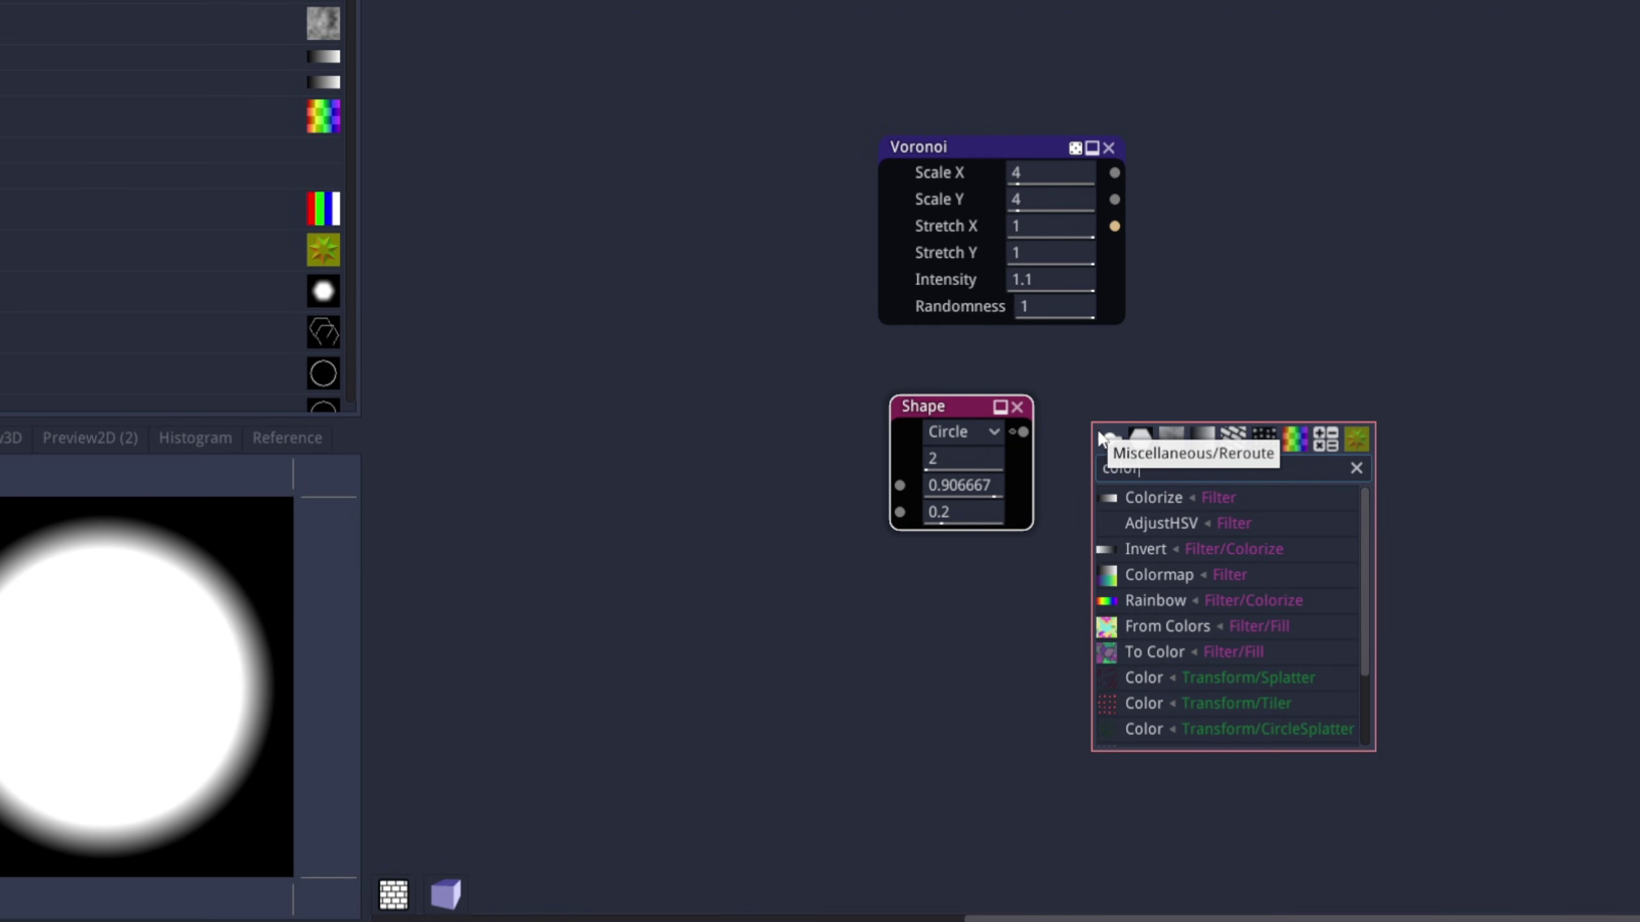
{"action": "left_click", "coordinate": [1191, 498]}
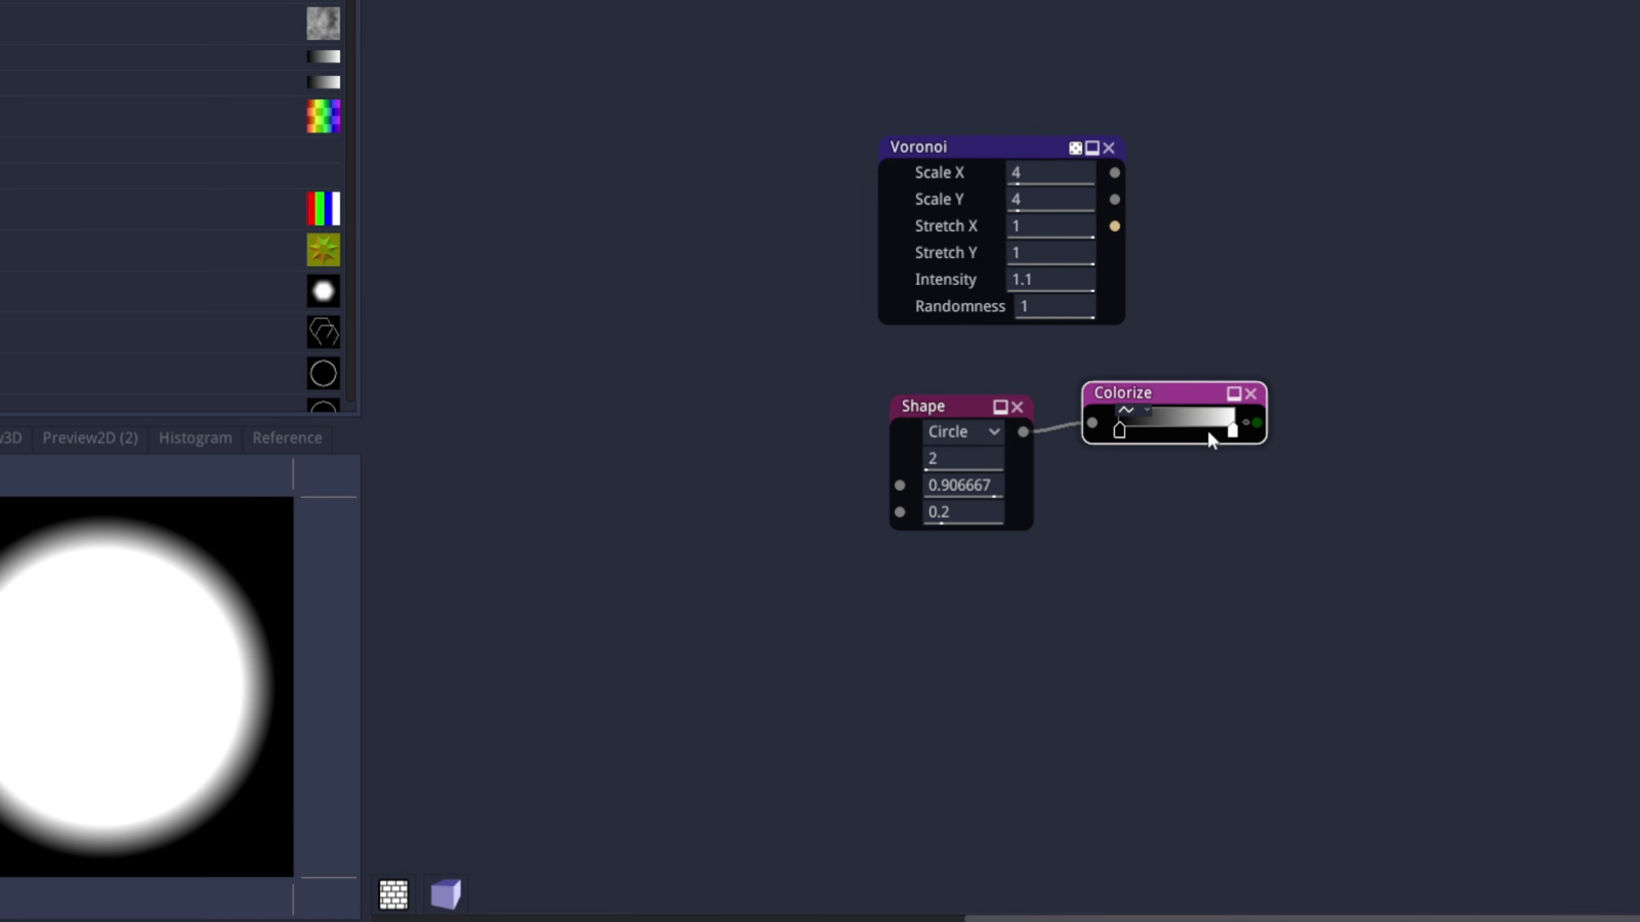
Set the Colorize gradient's black stop to alpha 0 and move its white stop to the far end for a softer edge
{"action": "double_click", "coordinate": [1119, 432]}
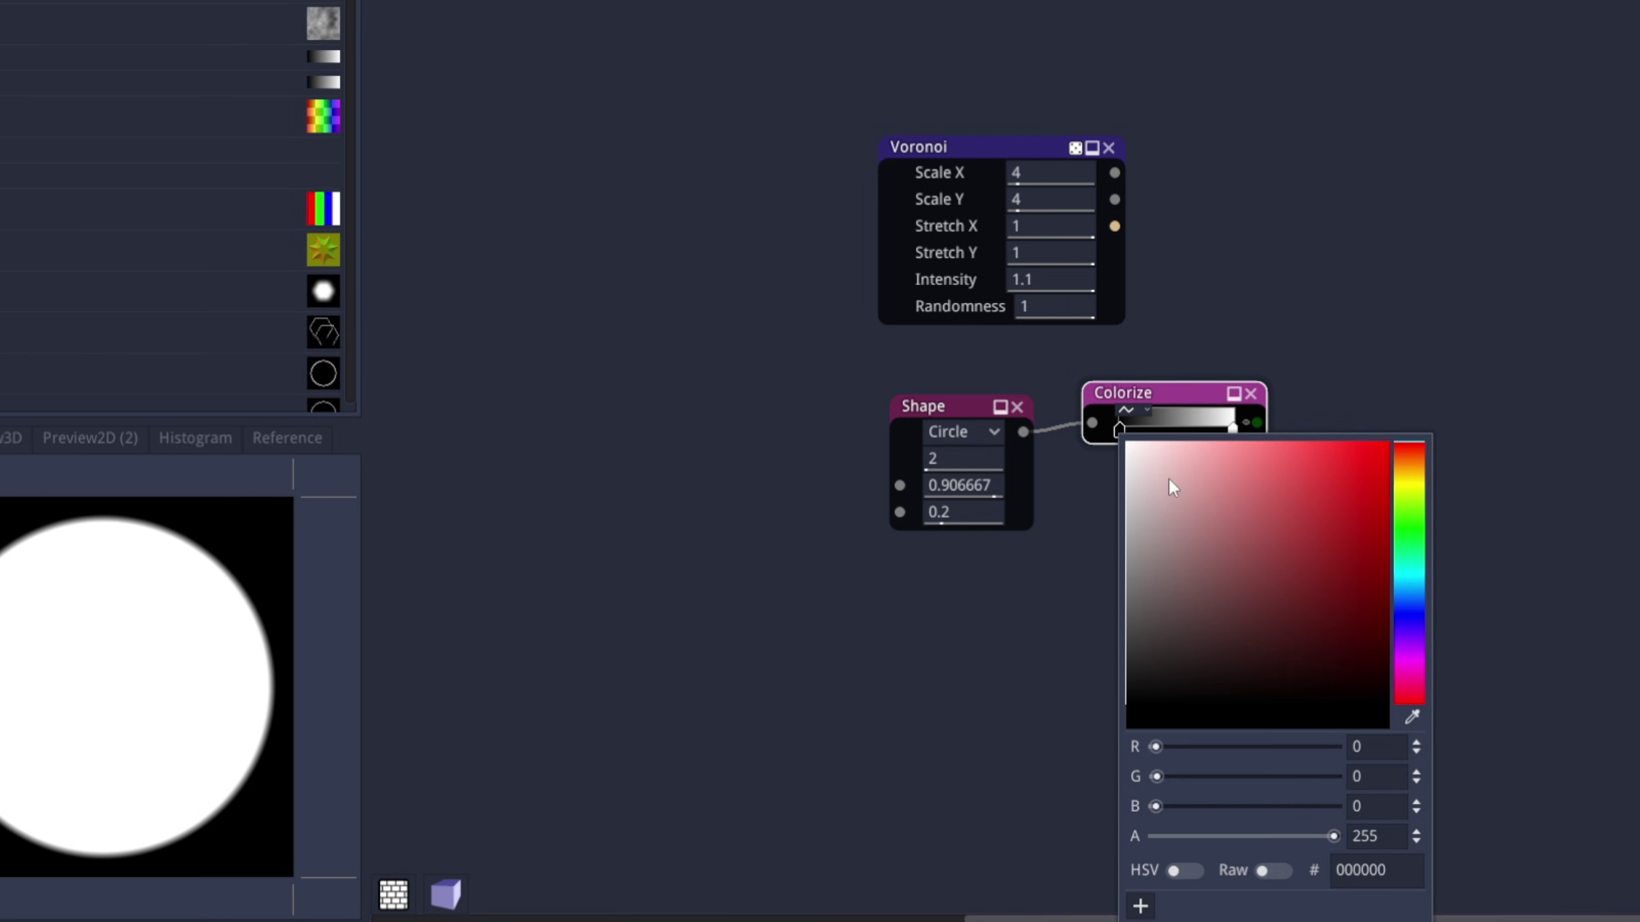
{"action": "left_click_drag", "start_coordinate": [1329, 834], "coordinate": [1143, 828]}
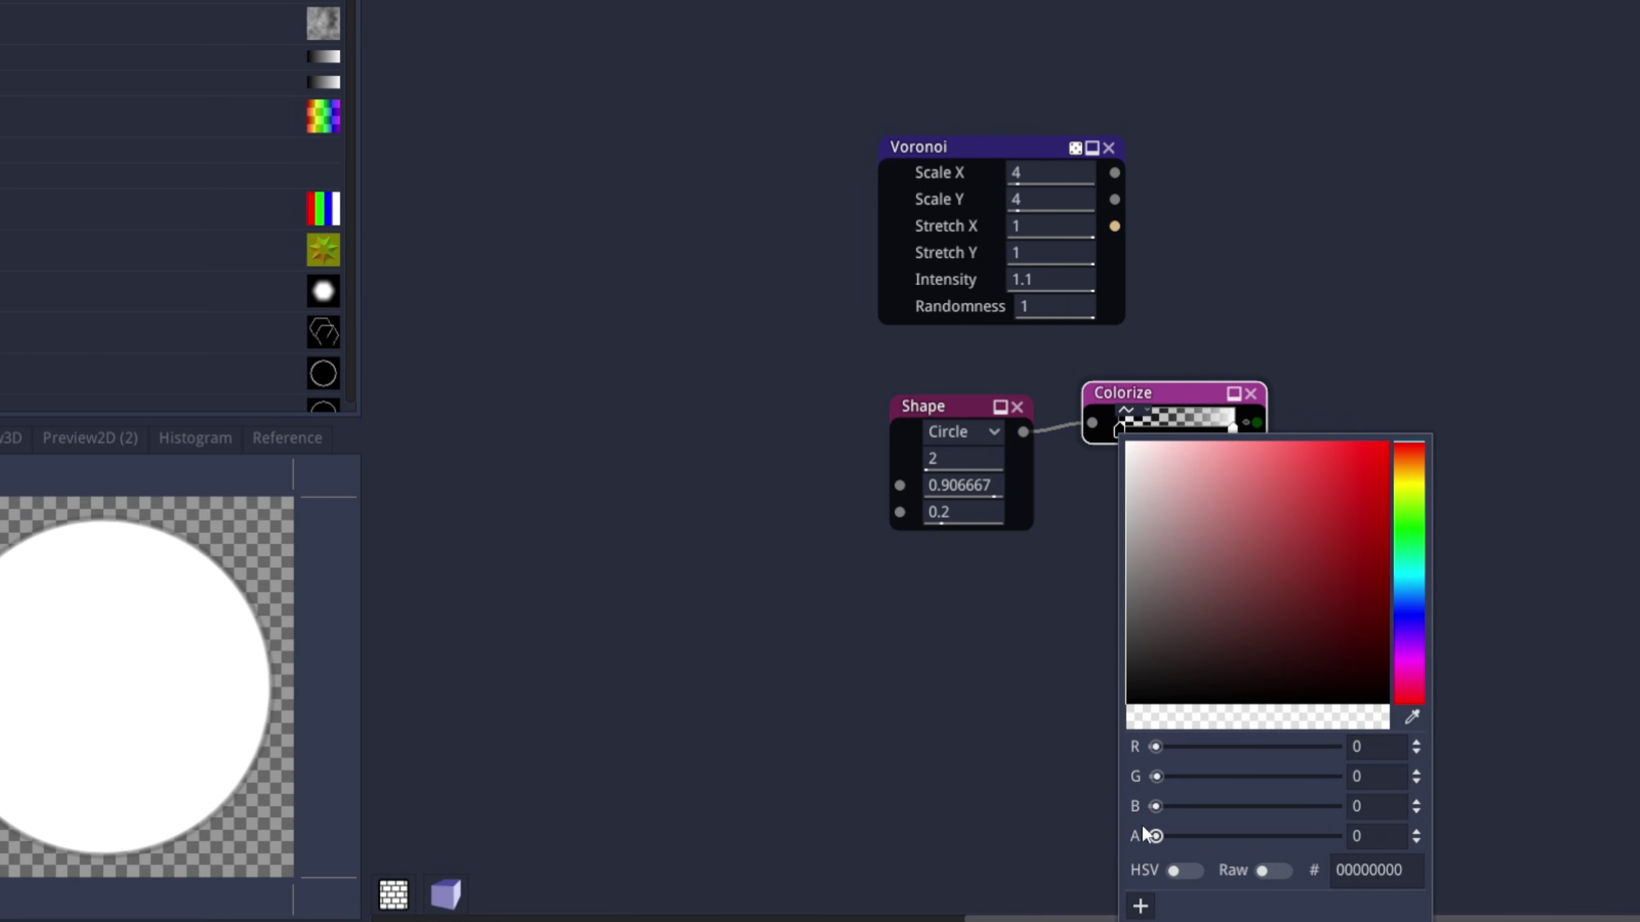
{"action": "left_click", "coordinate": [909, 794]}
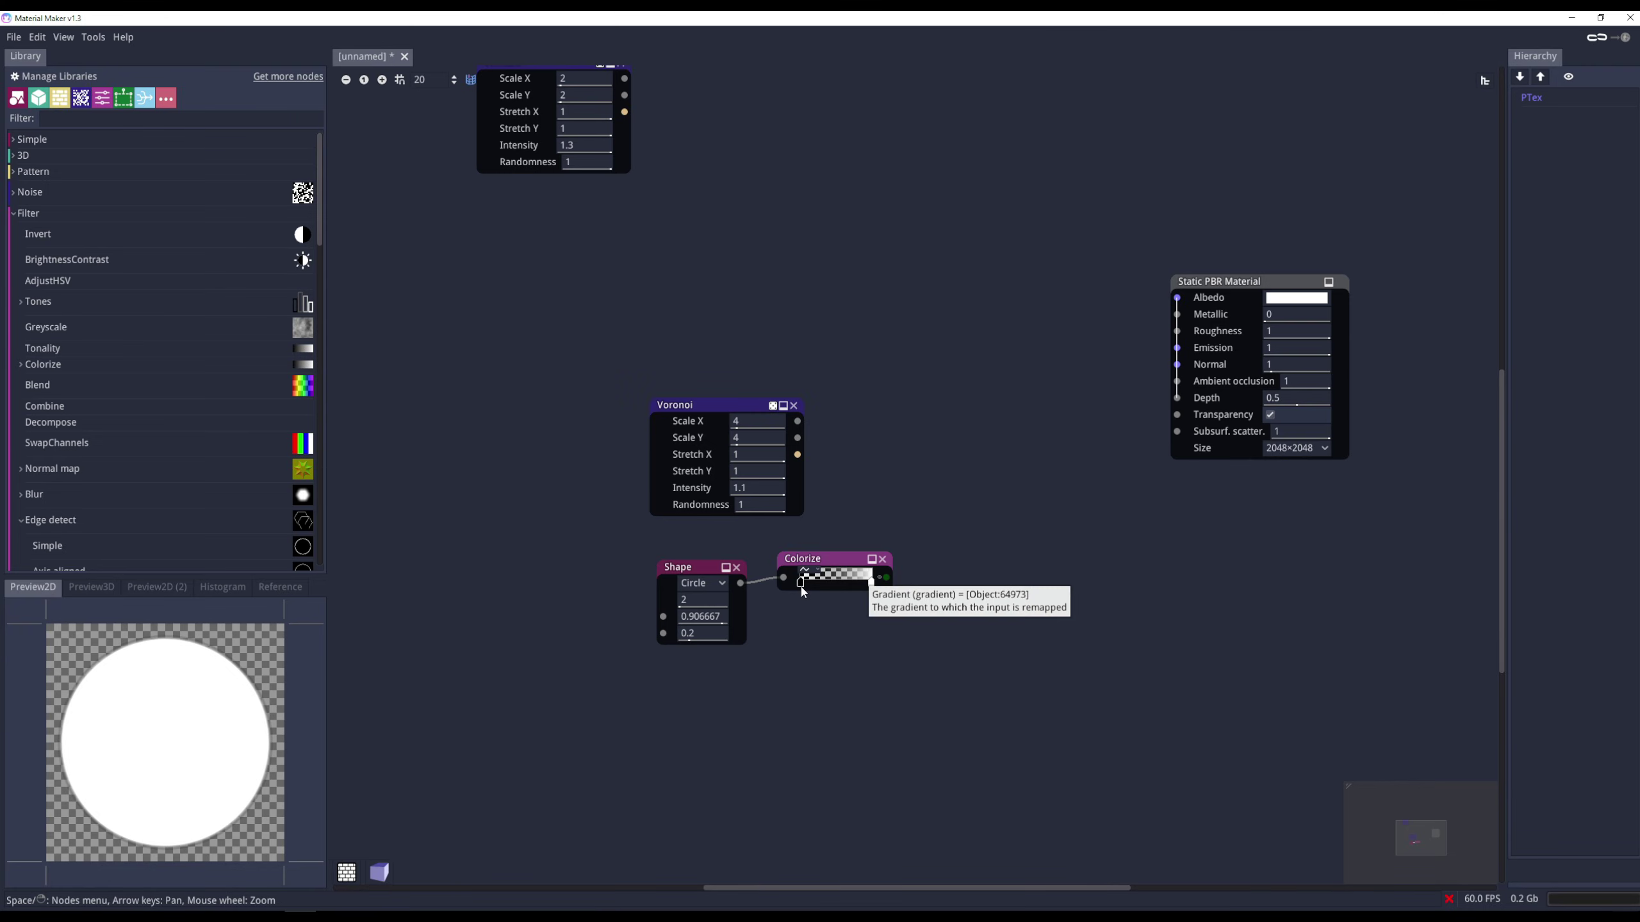
{"action": "mouse_move", "coordinate": [869, 583]}
{"action": "left_mouse_down"}
{"action": "mouse_move", "coordinate": [832, 585]}
{"action": "mouse_move", "coordinate": [882, 587]}
{"action": "left_mouse_up"}
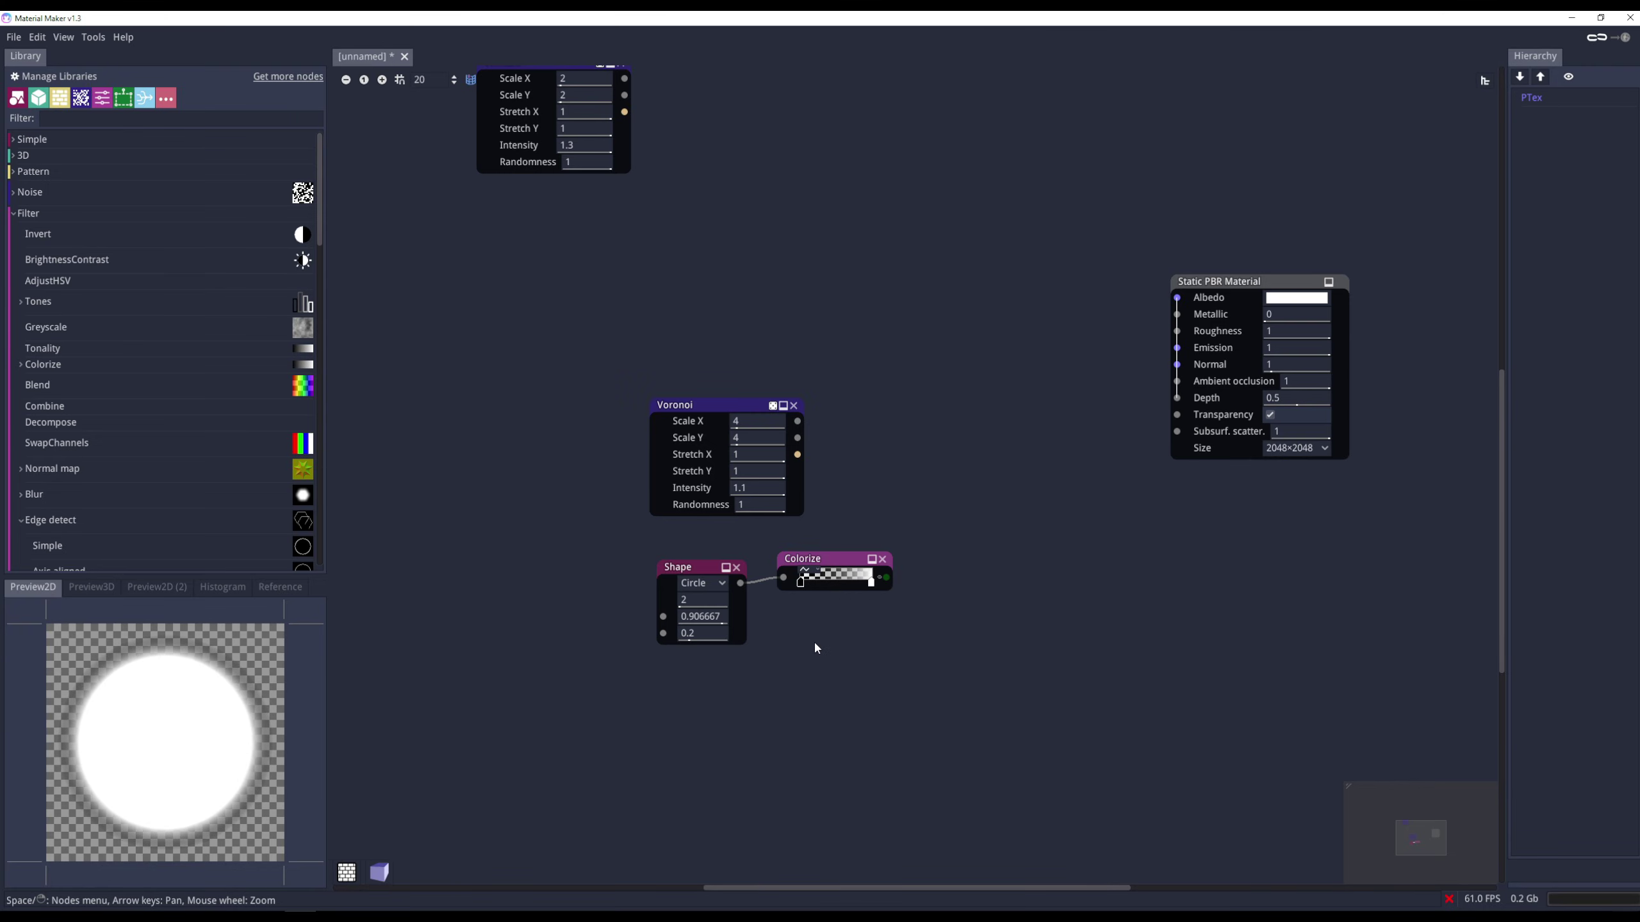
Export the circle preview at 2048x2048 as FireballFlare02.png
{"action": "right_click", "coordinate": [232, 673]}
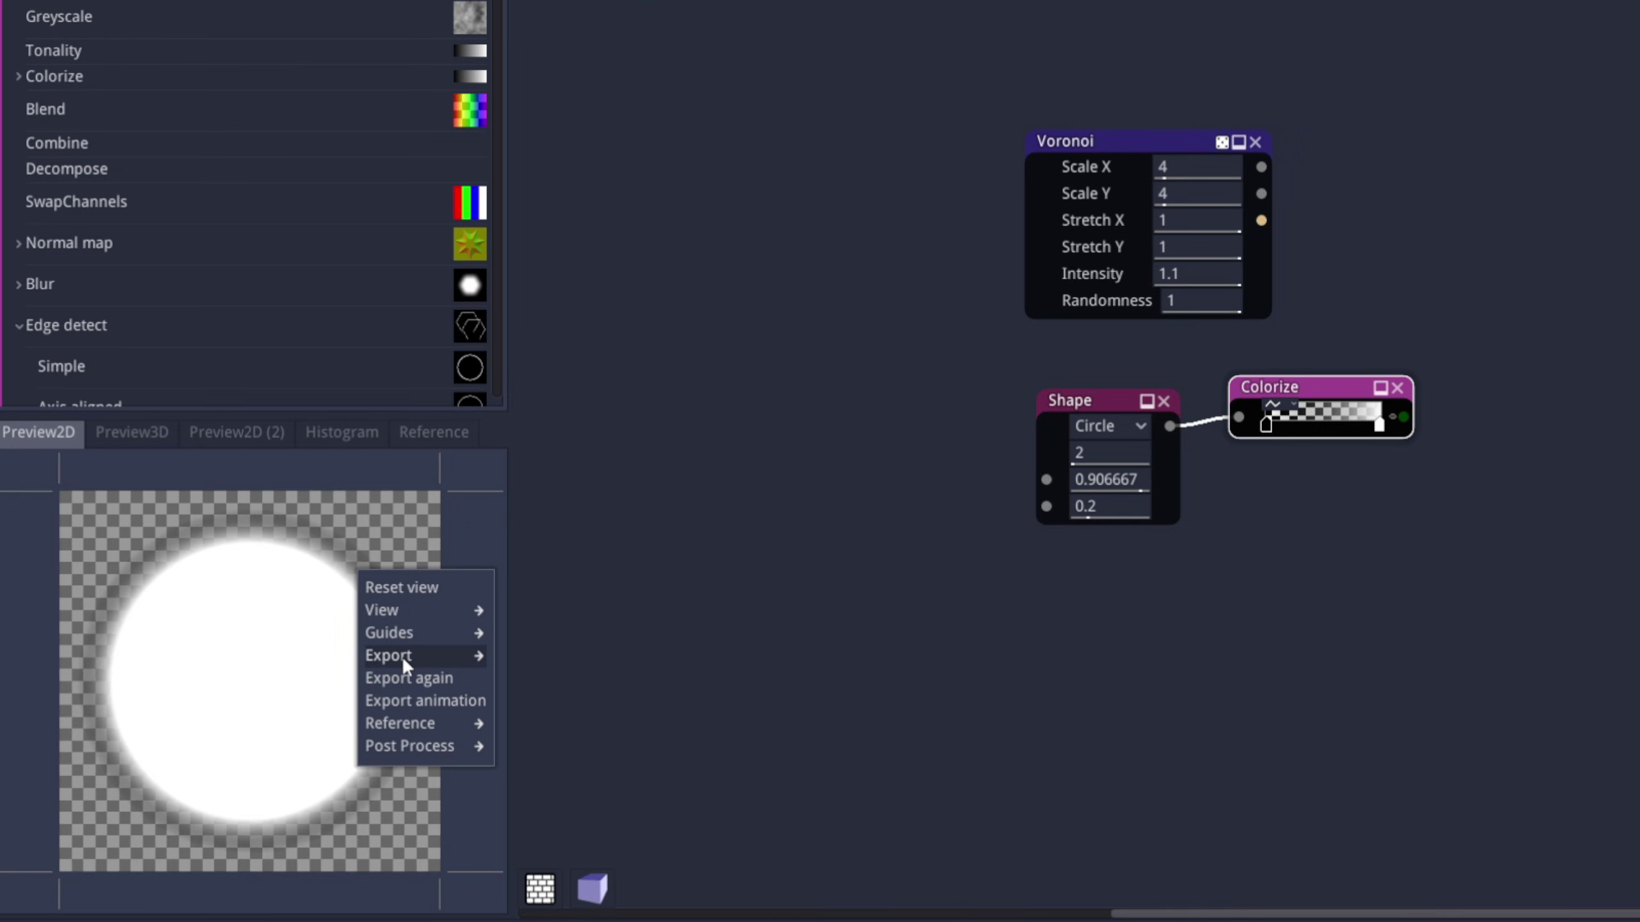
{"action": "mouse_move", "coordinate": [402, 657]}
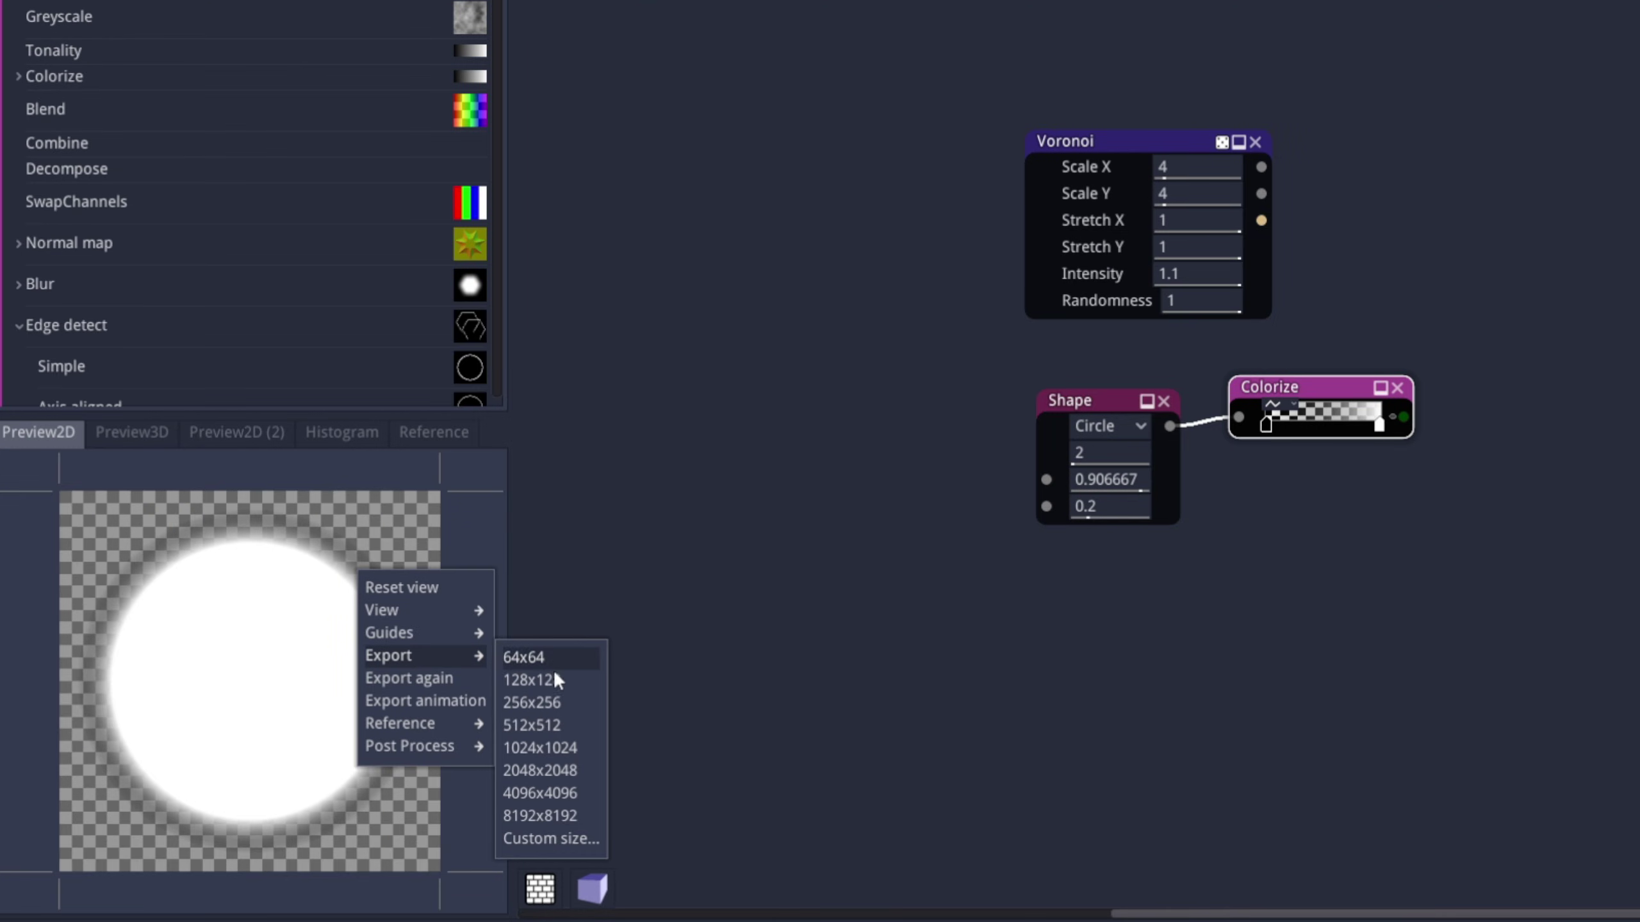
{"action": "left_click", "coordinate": [529, 770]}
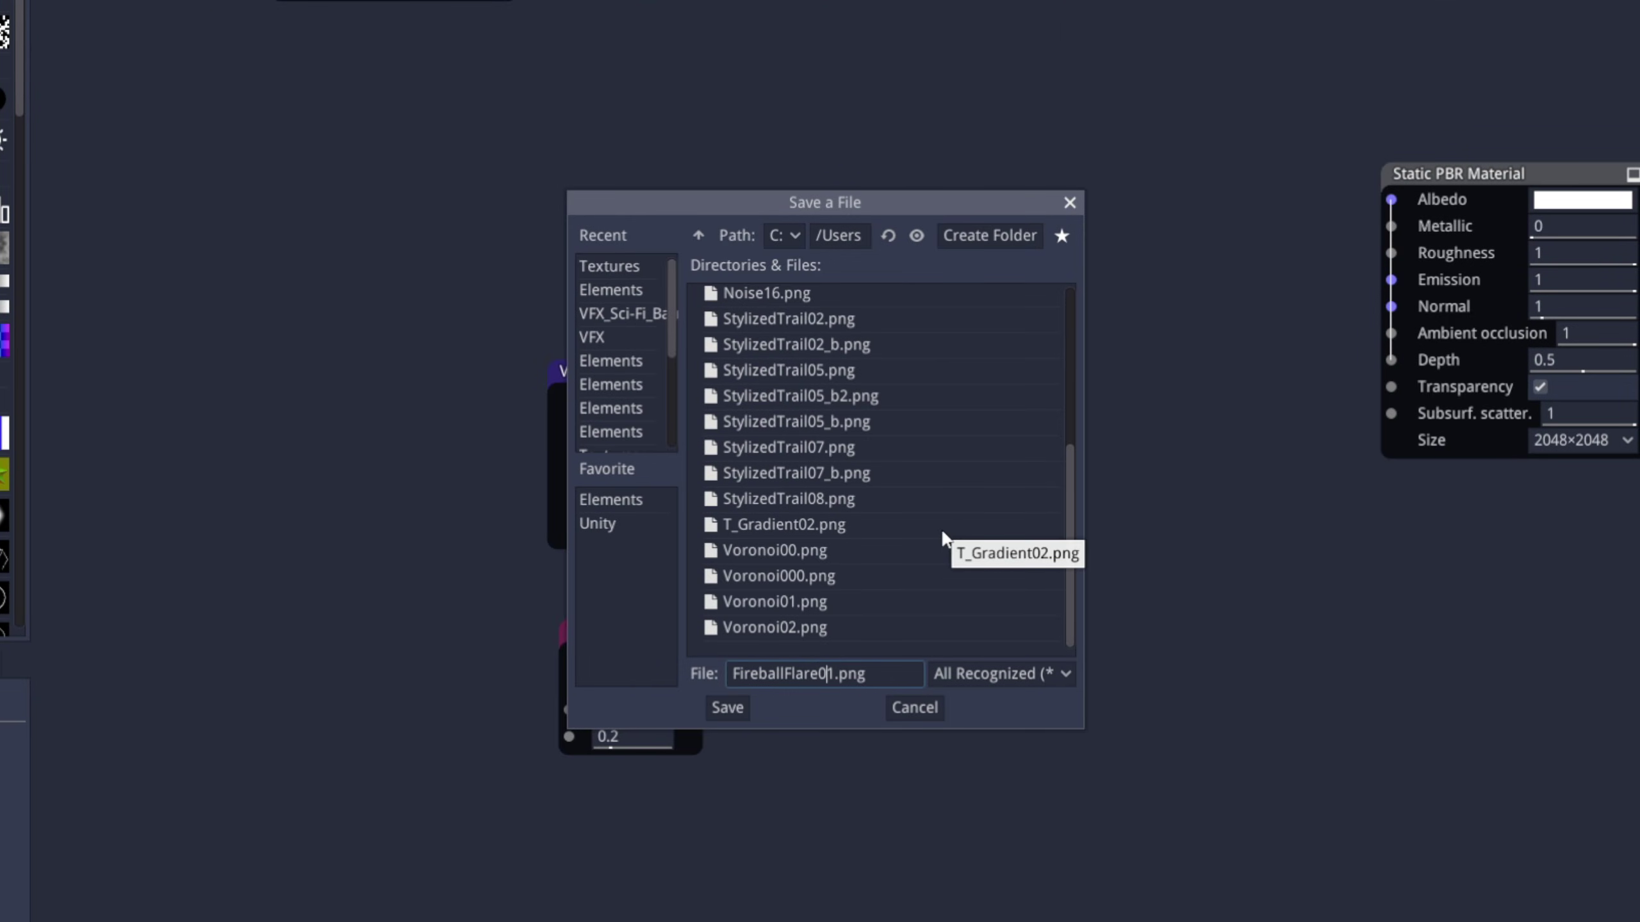
{"action": "left_click", "coordinate": [725, 707]}
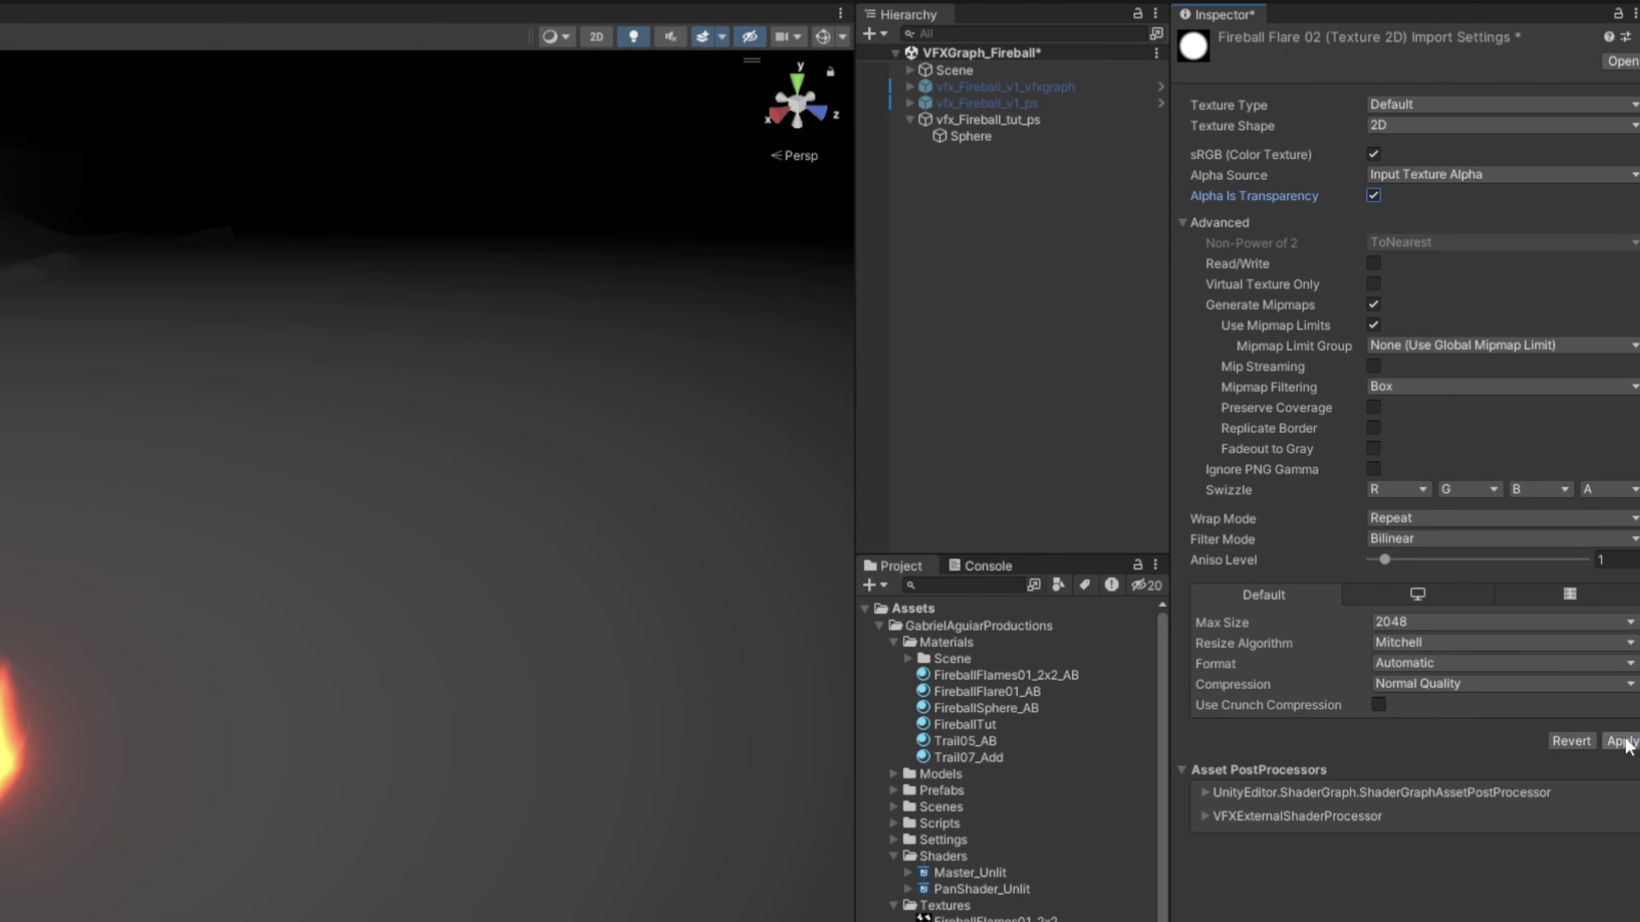
Expand the preview of the FireballFlare02 texture in its Unity import settings to inspect its transparency
{"action": "left_click_drag", "start_coordinate": [1318, 920], "coordinate": [1308, 606]}
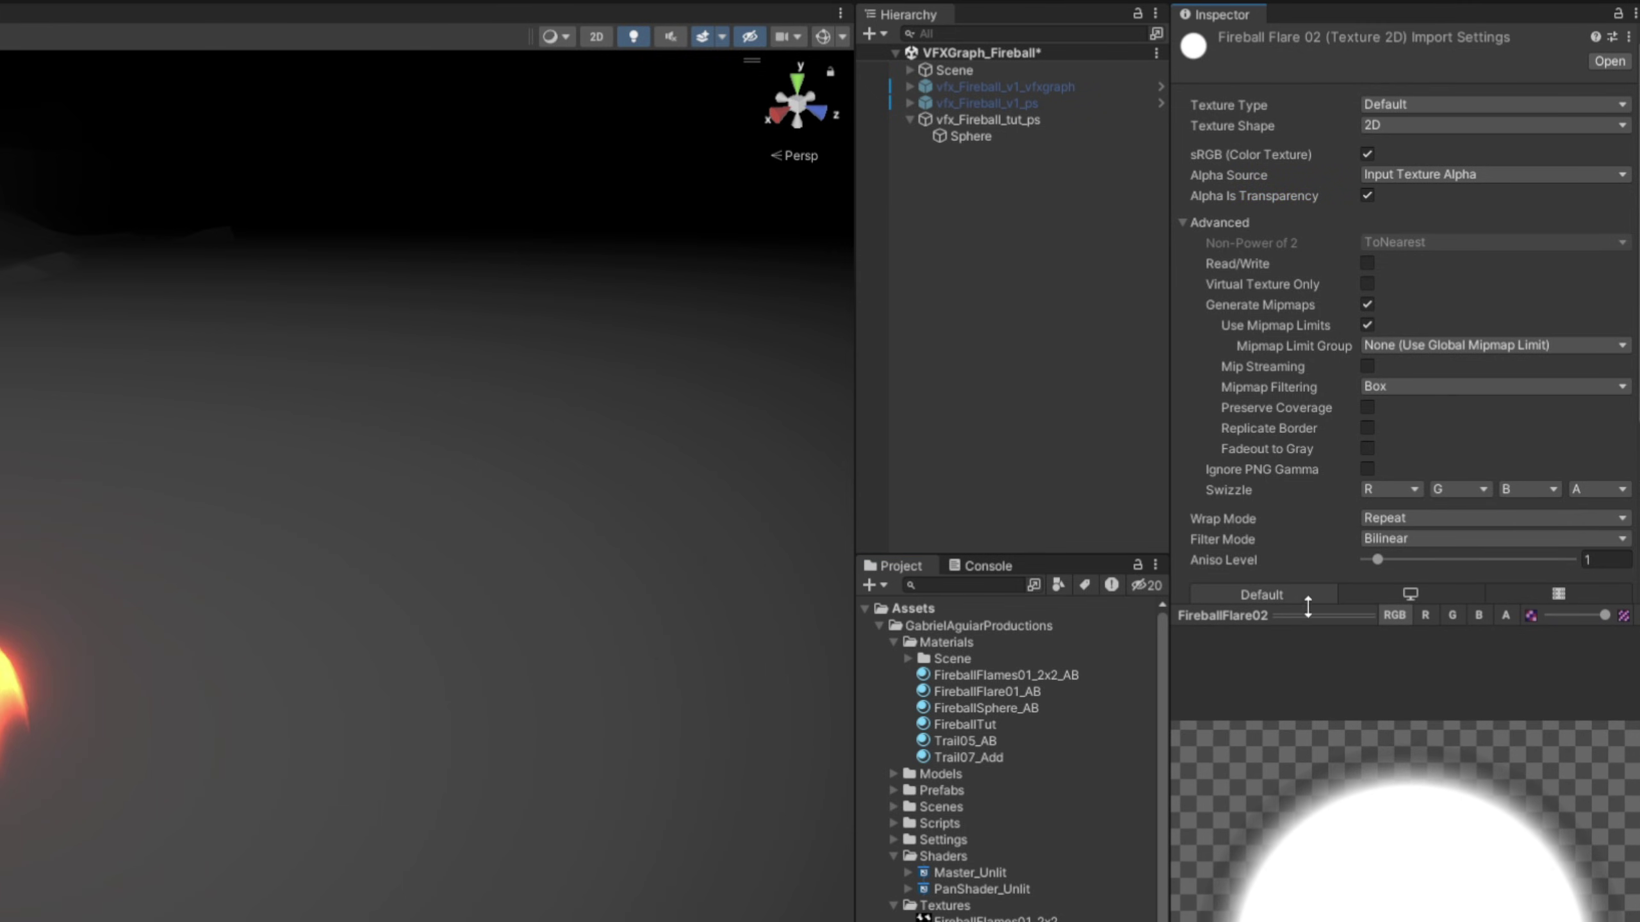
Add a child particle system under vfx_Fireball_tut_ps and name it Flare
{"action": "left_click", "coordinate": [972, 120]}
{"action": "right_click", "coordinate": [969, 119]}
{"action": "mouse_move", "coordinate": [1142, 521]}
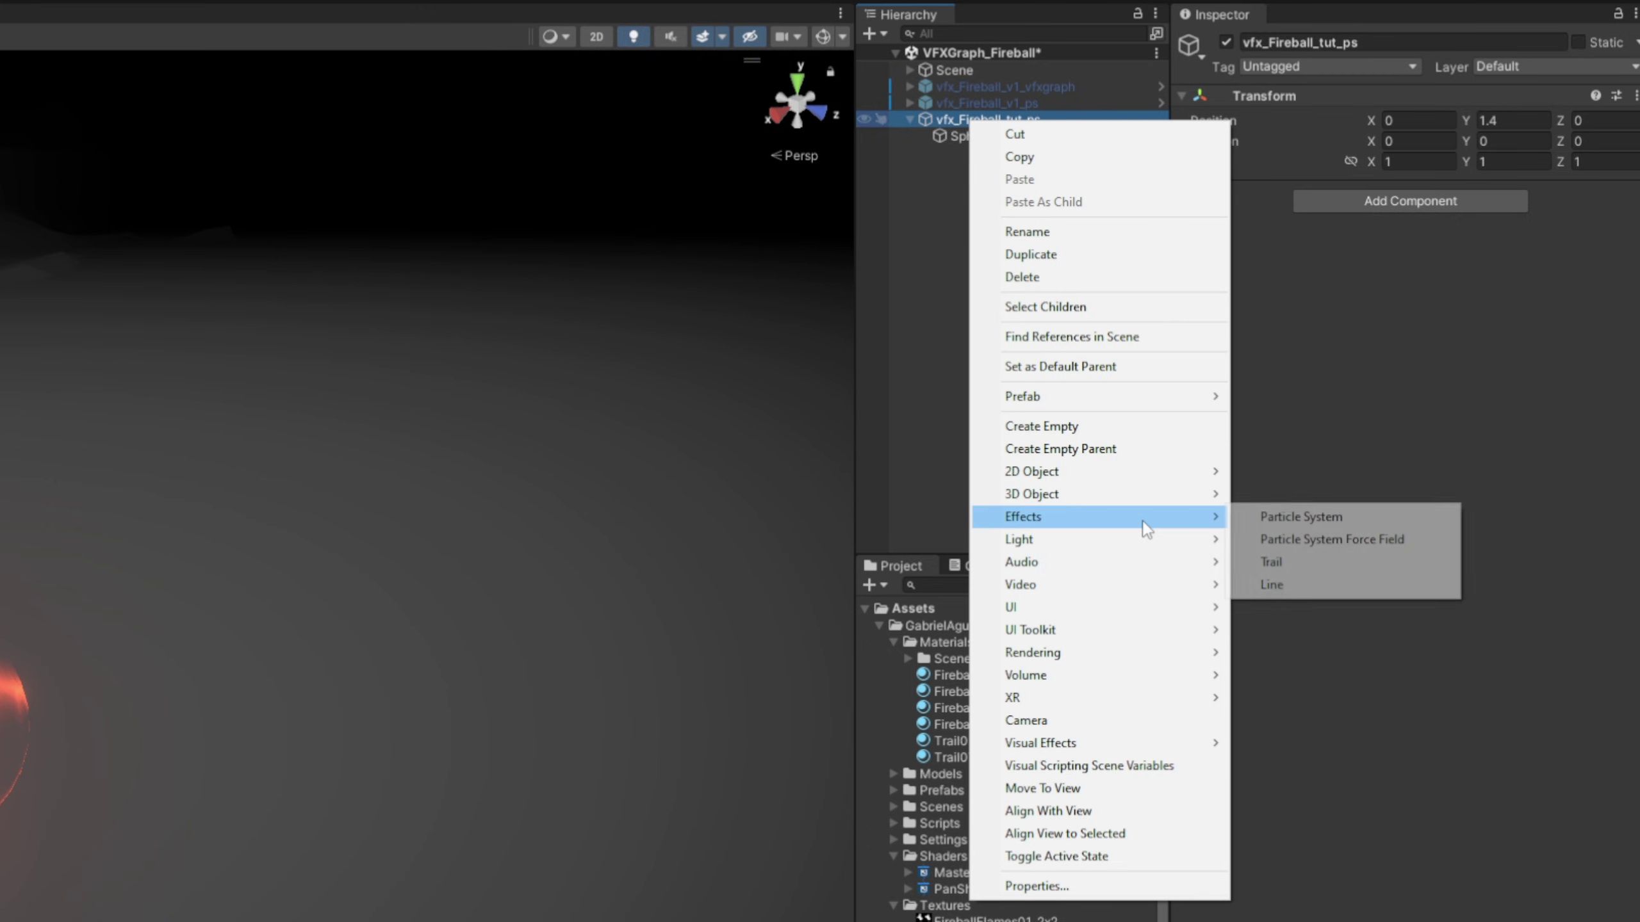
{"action": "left_click", "coordinate": [1276, 515]}
{"action": "type", "text": "Flare"}
{"action": "key", "text": "Return"}
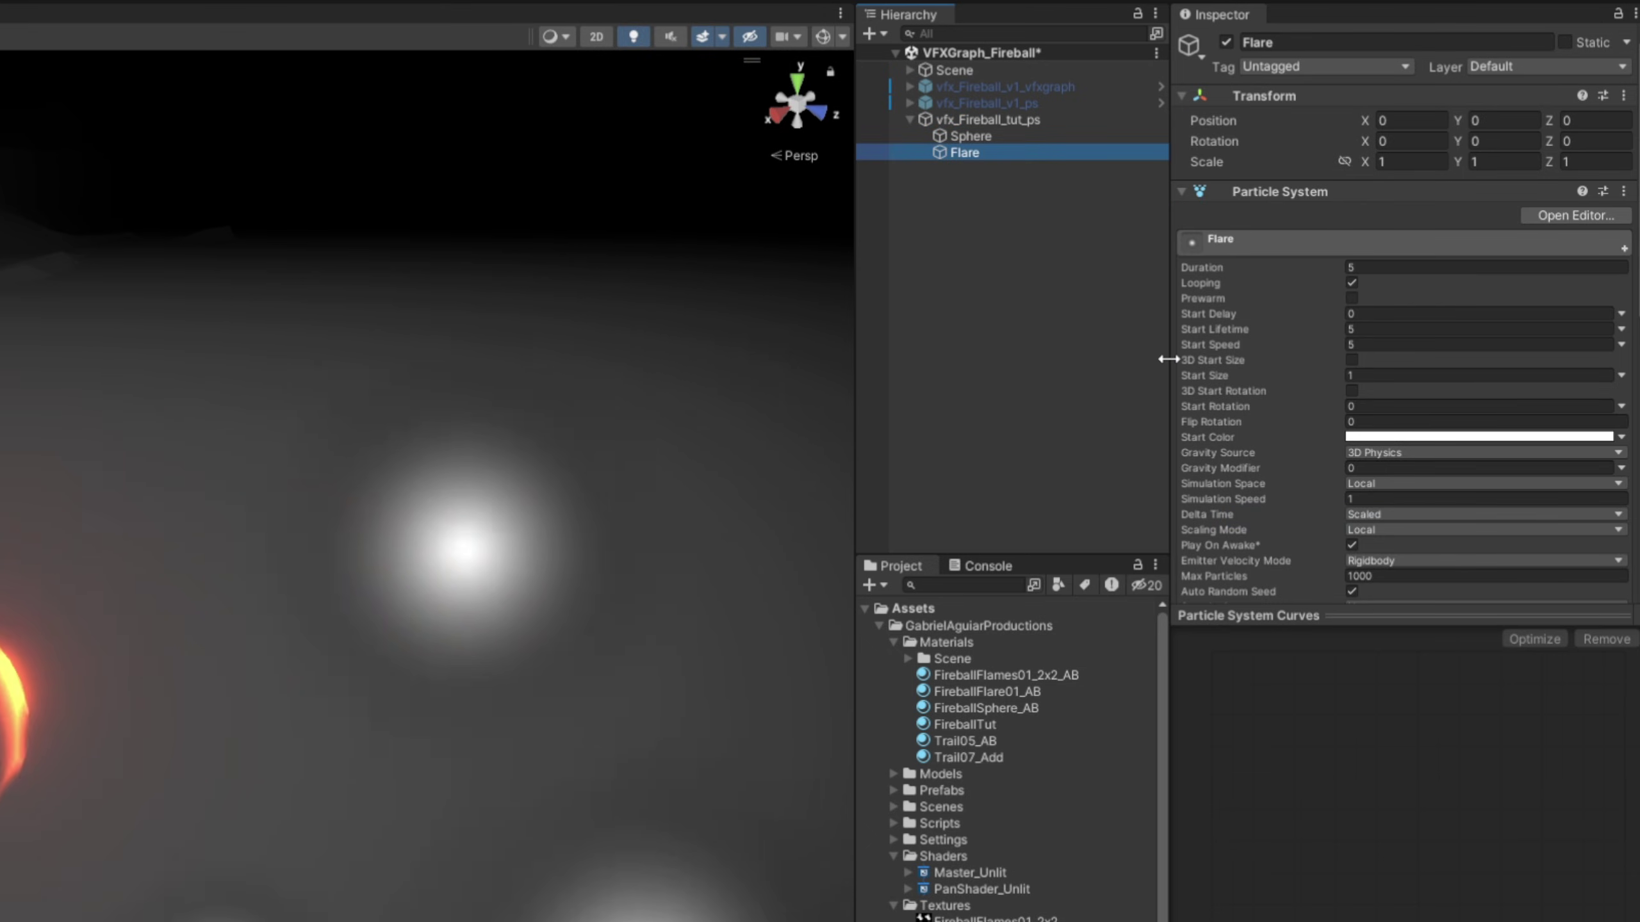
Set the Flare particle system's Start Speed to 0 and disable its Shape module
{"action": "left_click_drag", "start_coordinate": [1309, 615], "coordinate": [1308, 914]}
{"action": "left_click", "coordinate": [1360, 344]}
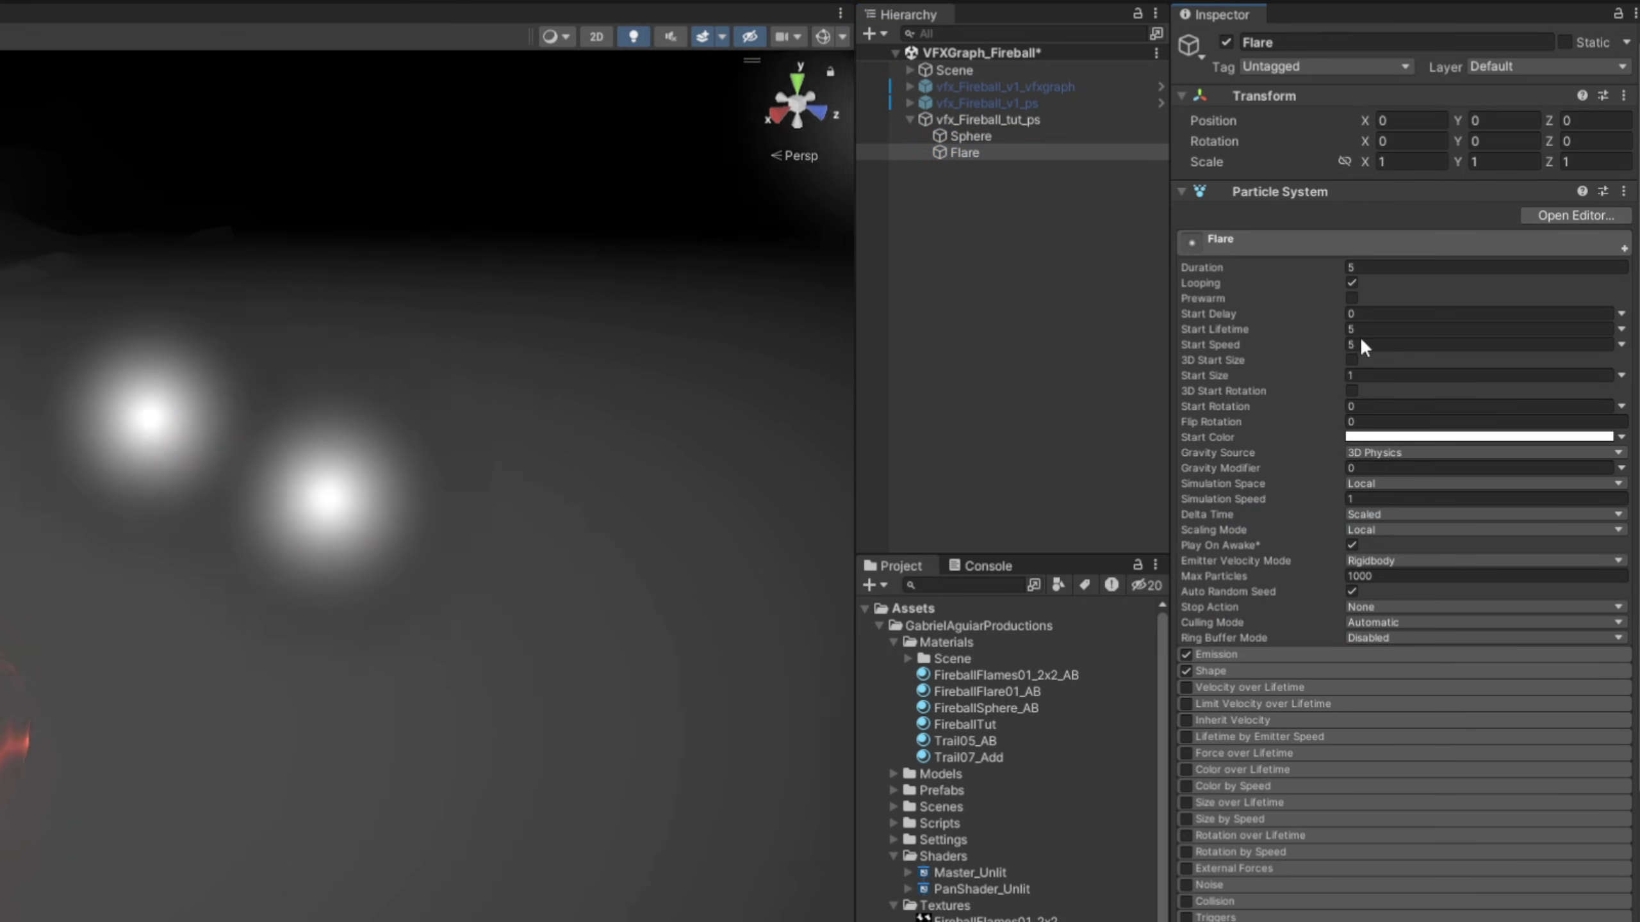
{"action": "type", "text": "0"}
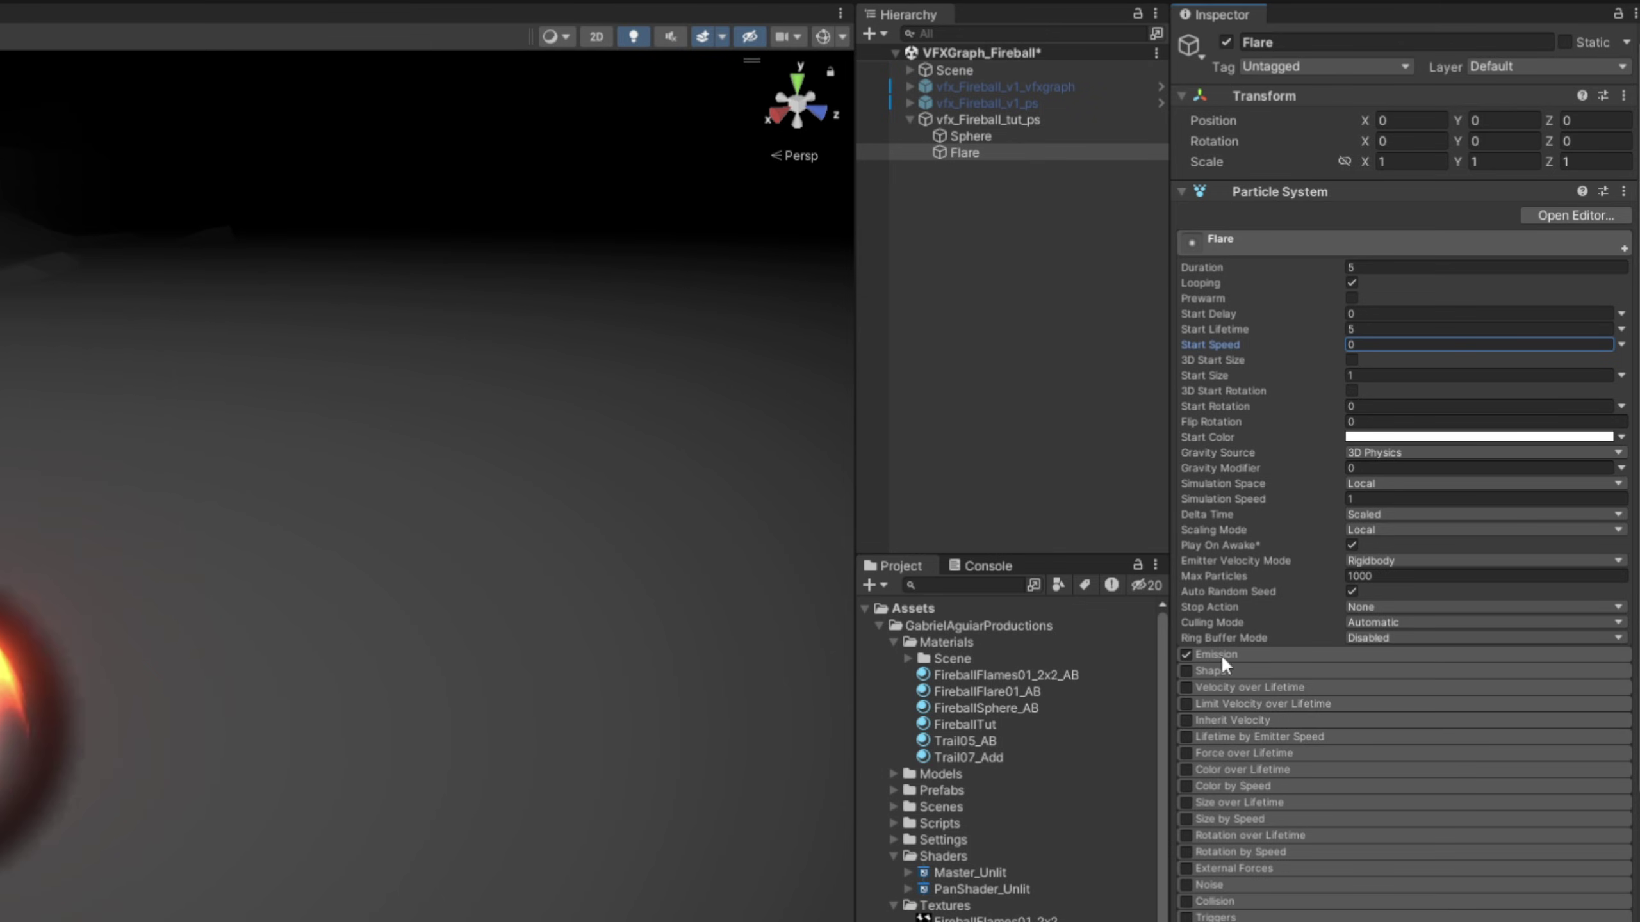
Set the Flare emission's Rate over Time to 0 and add one burst with a count of 1
{"action": "left_click", "coordinate": [1217, 654]}
{"action": "left_click", "coordinate": [1380, 672]}
{"action": "type", "text": "0"}
{"action": "left_click", "coordinate": [1575, 775]}
{"action": "left_click", "coordinate": [1289, 752]}
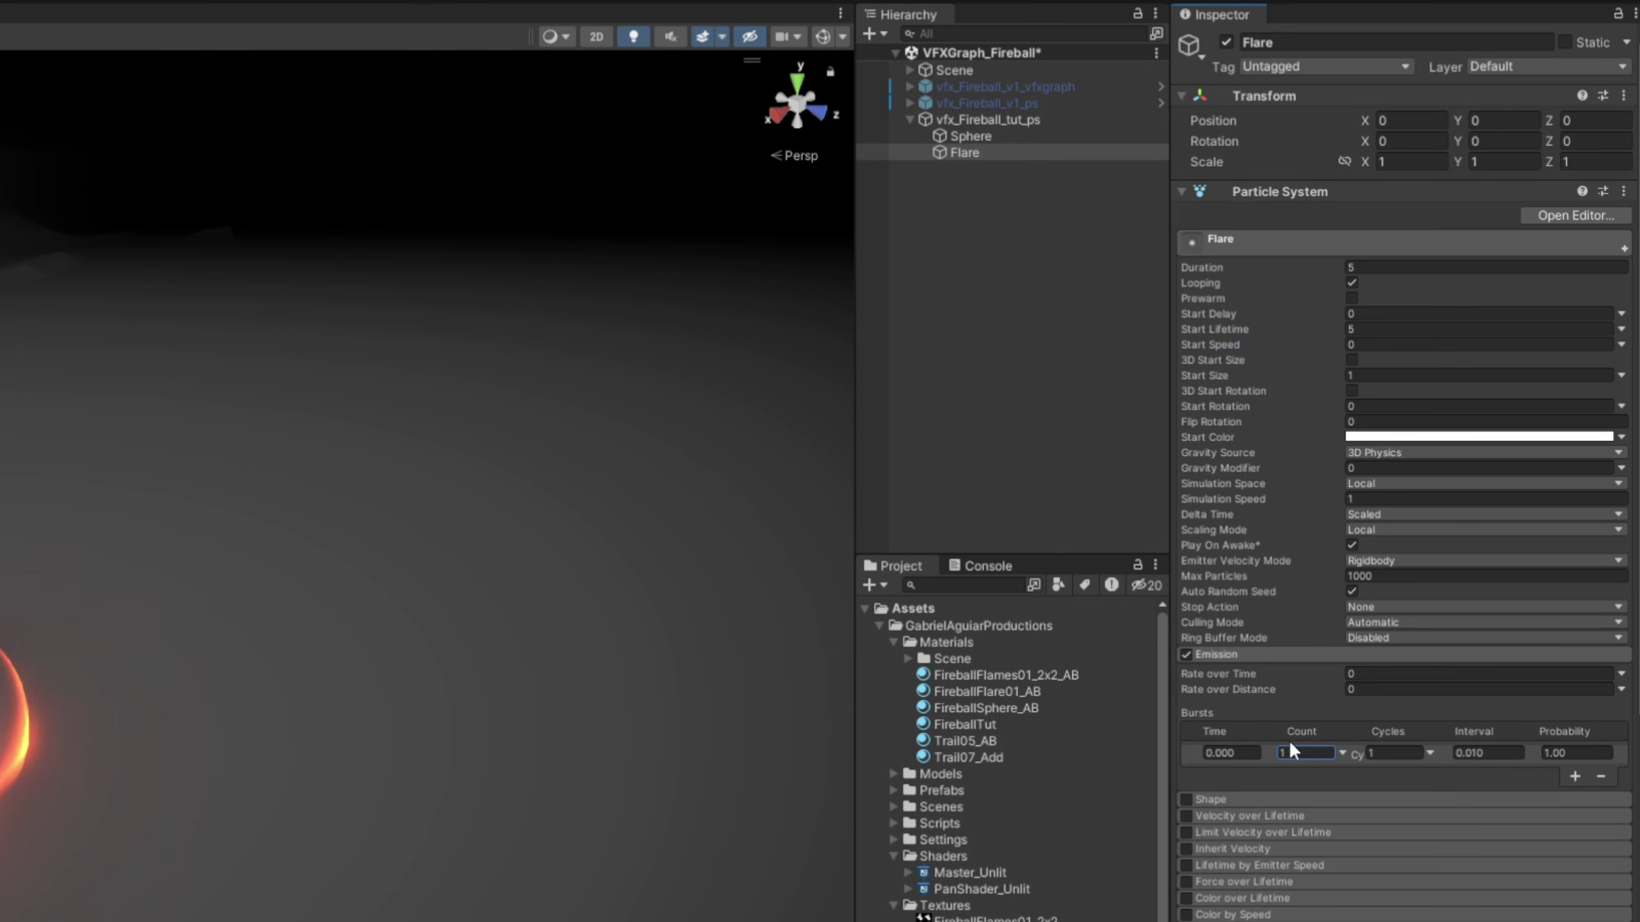
{"action": "scroll", "coordinate": [1328, 765], "scroll_direction": "down", "scroll_amount": 10}
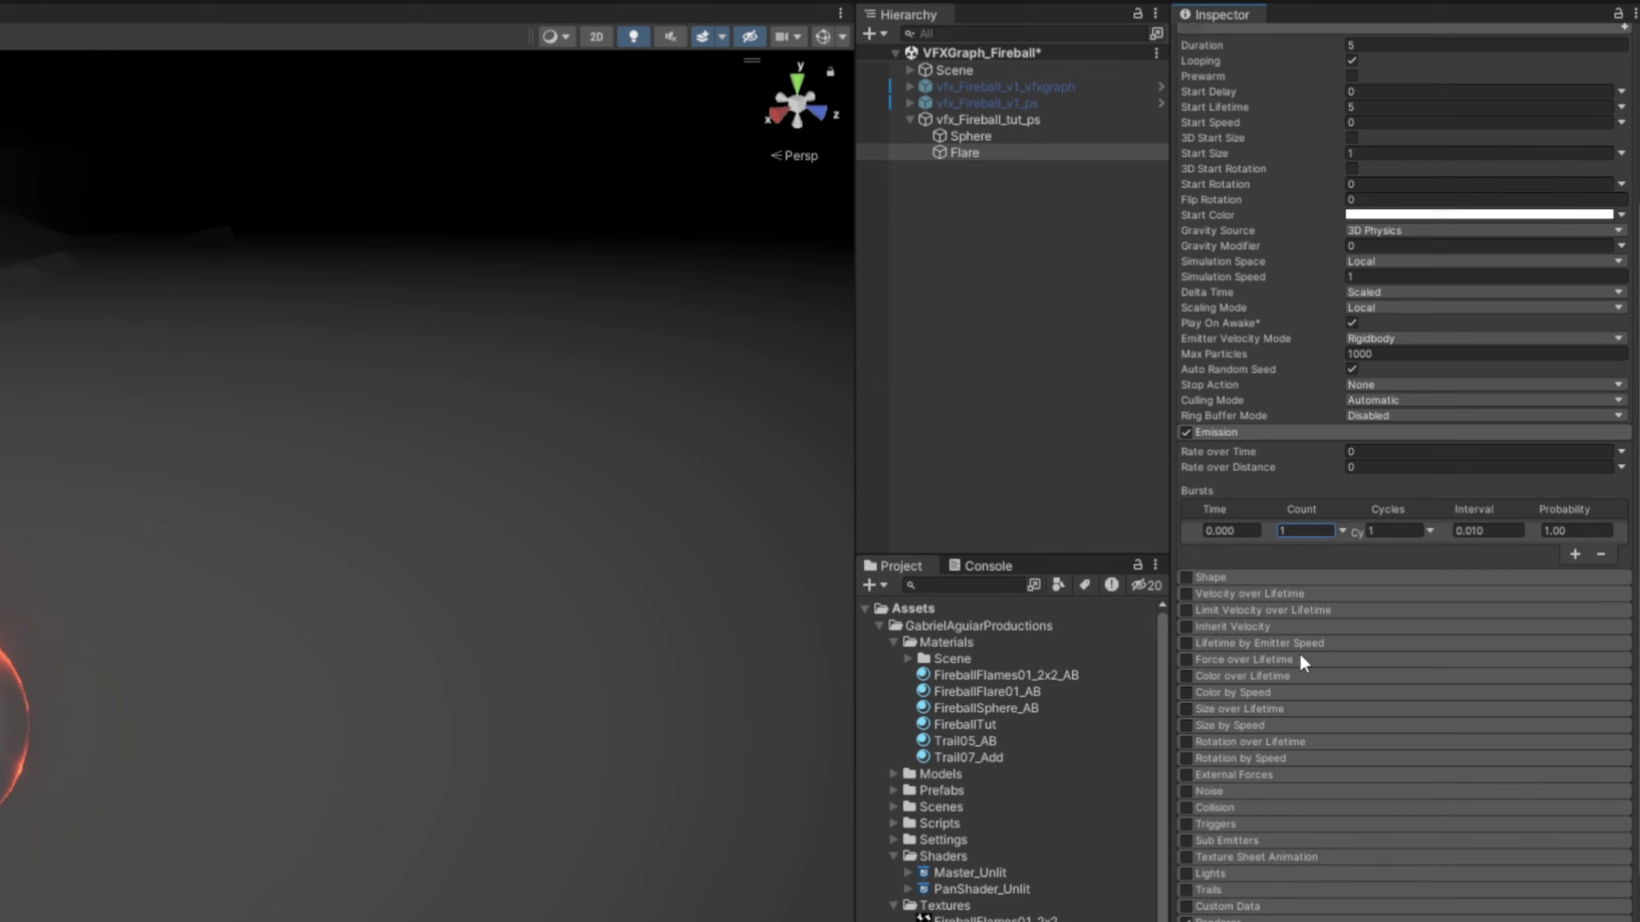
Duplicate the FireballTut material and rename the copy FlareTut
{"action": "left_click", "coordinate": [978, 723]}
{"action": "key", "text": "ctrl+d"}
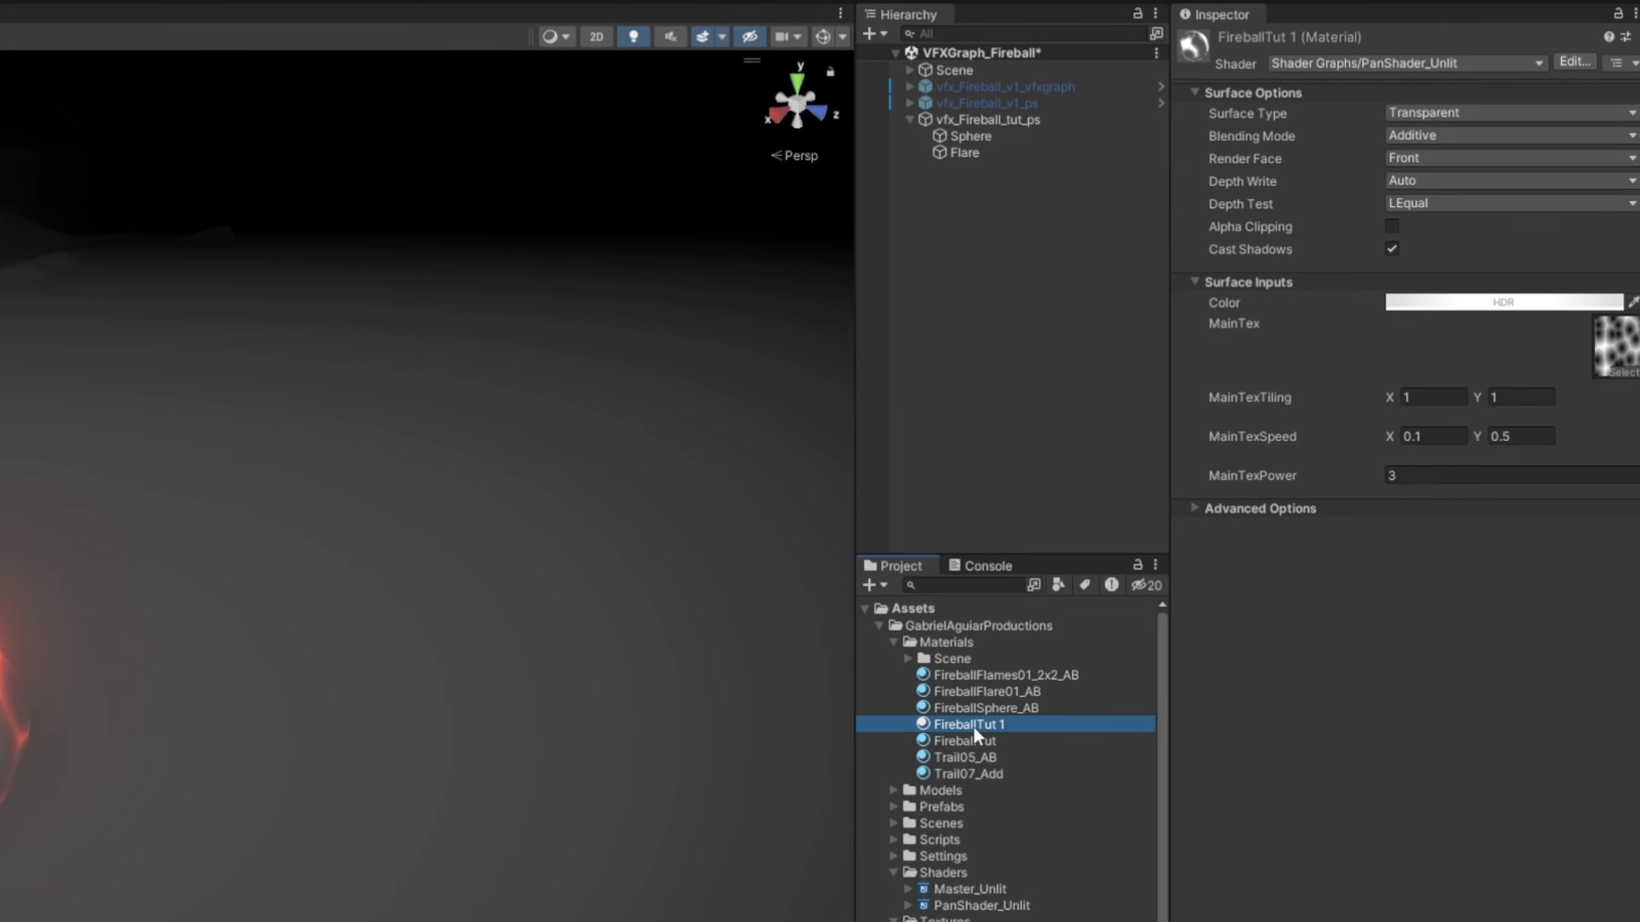
{"action": "left_click", "coordinate": [976, 724]}
{"action": "left_click_drag", "start_coordinate": [976, 725], "coordinate": [820, 716]}
{"action": "type", "text": "Flare"}
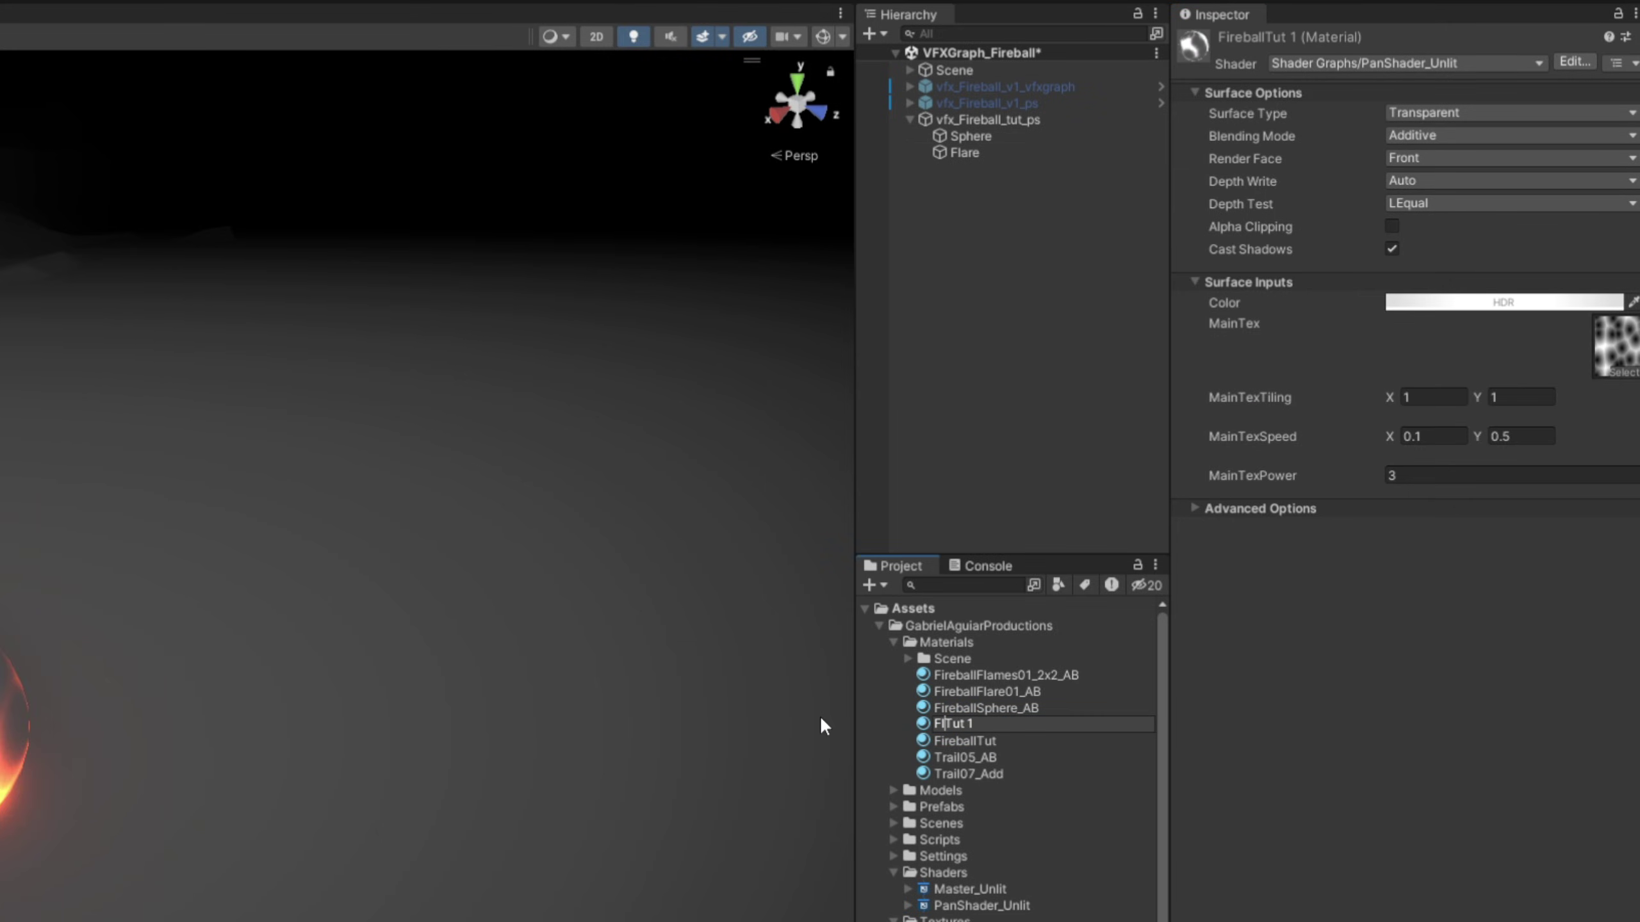
{"action": "key", "text": "Right"}
{"action": "key", "text": "End"}
{"action": "key", "text": "BackSpace"}
{"action": "key", "text": "BackSpace"}
{"action": "key", "text": "Return"}
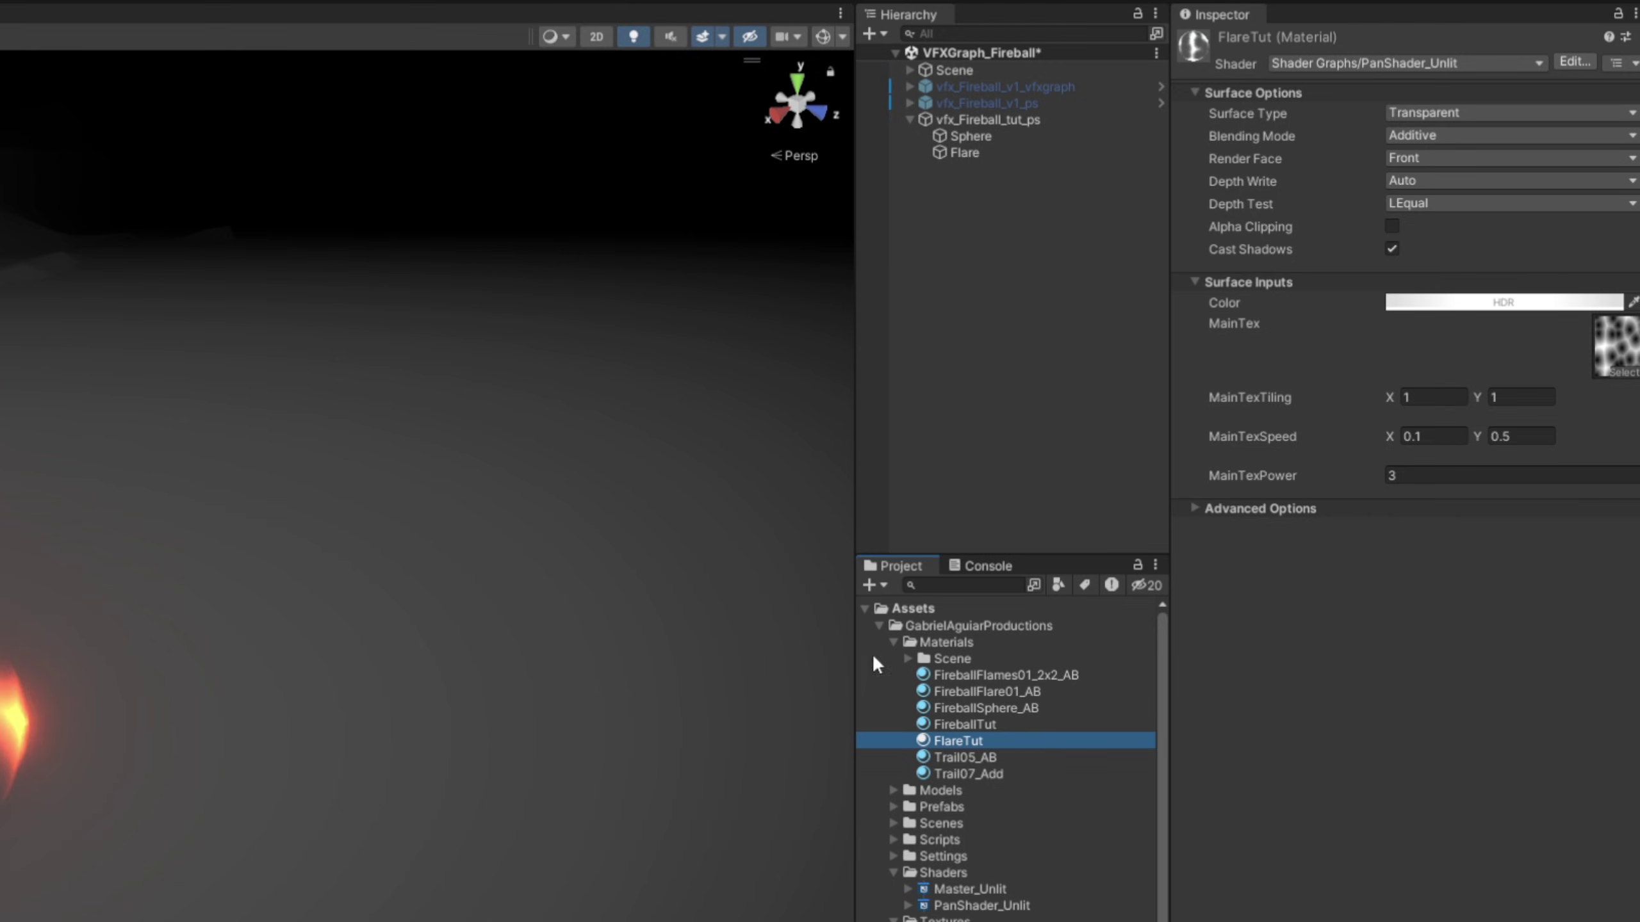
Give FlareTut the white circle flare texture as MainTex, MainTexSpeed 0 and 0, MainTexPower 1, and HDR color intensity 0
{"action": "left_click_drag", "start_coordinate": [999, 761], "coordinate": [1614, 133]}
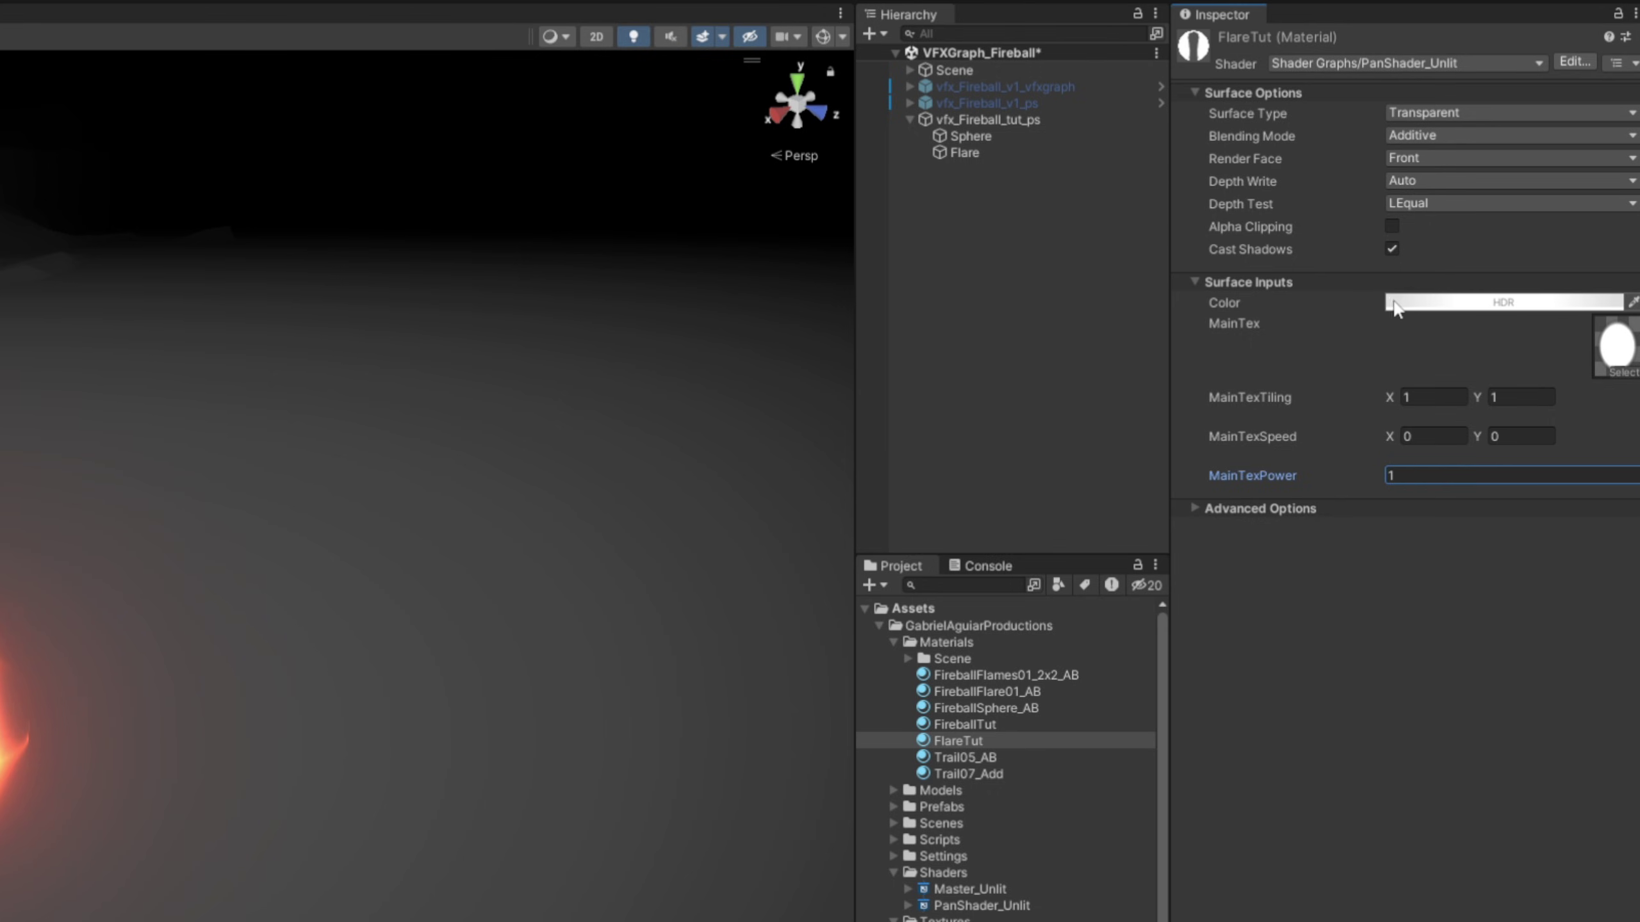
{"action": "left_click", "coordinate": [1504, 302]}
{"action": "left_click", "coordinate": [1604, 734]}
{"action": "type", "text": "0"}
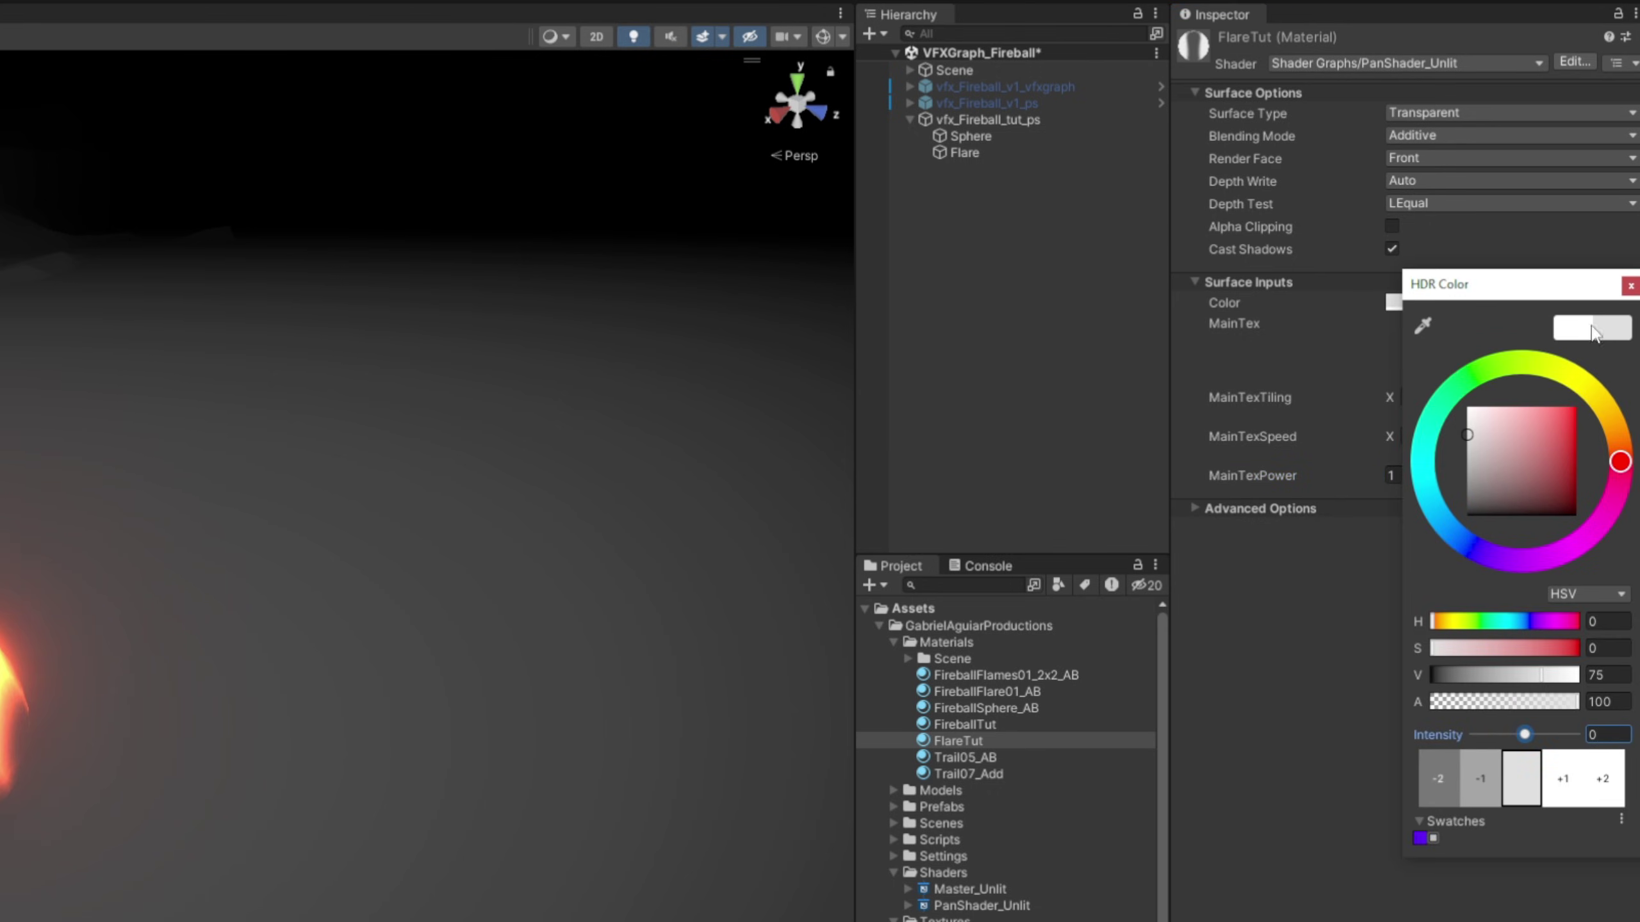
{"action": "left_click", "coordinate": [1629, 285]}
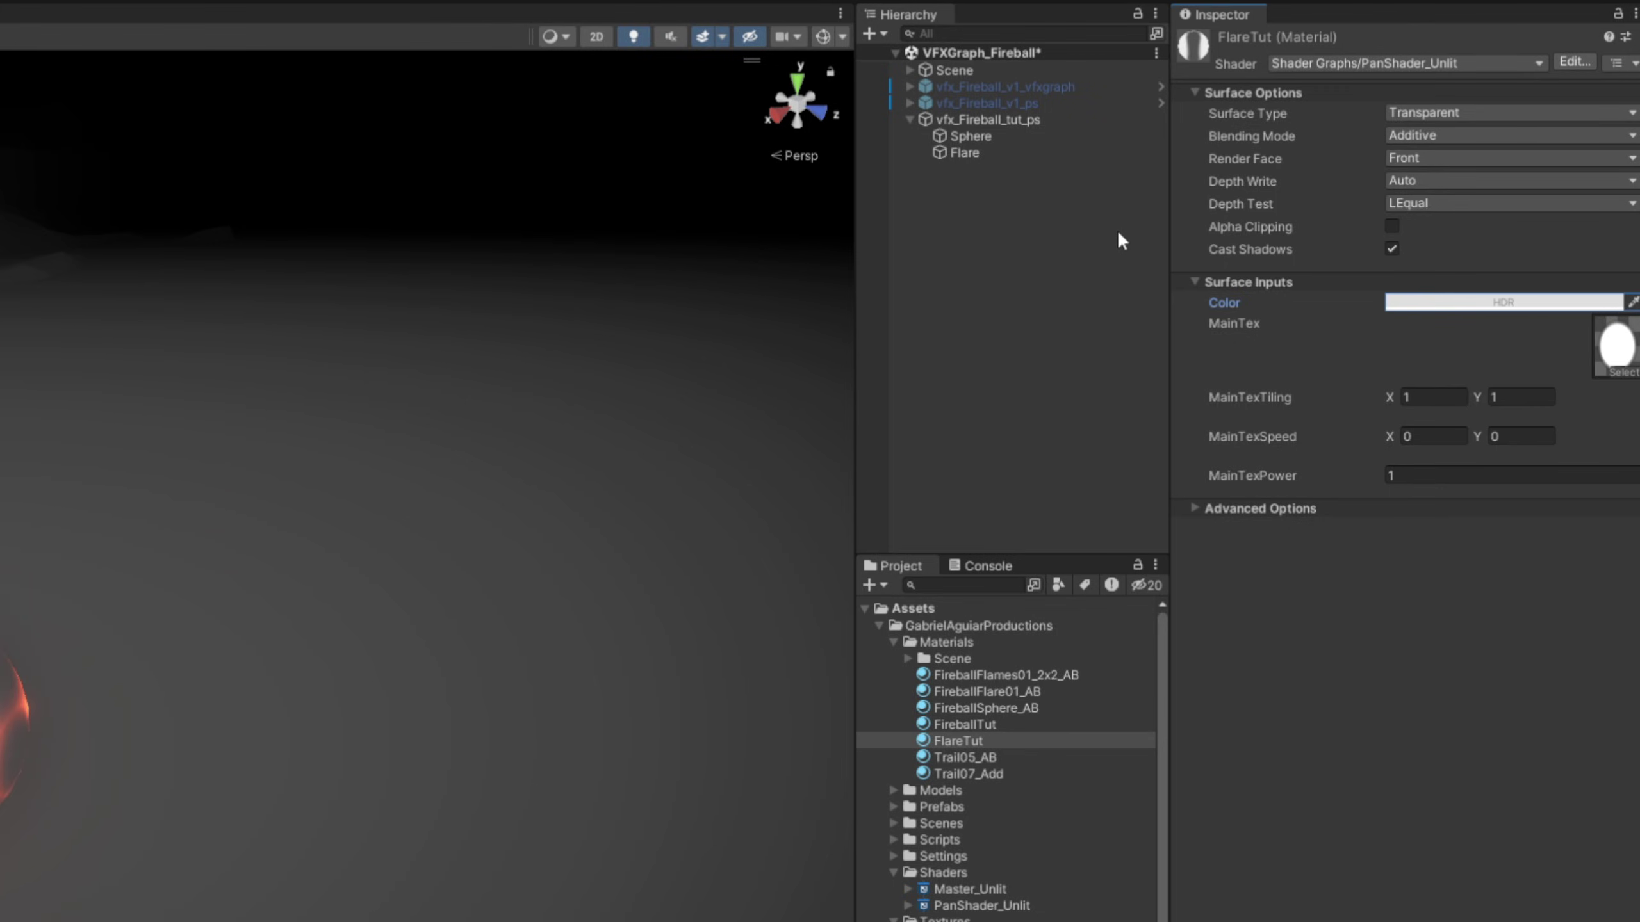
Set FlareTut's Blending Mode to Alpha and apply the material to the Flare particle system
{"action": "left_click", "coordinate": [1427, 134]}
{"action": "left_click", "coordinate": [1449, 160]}
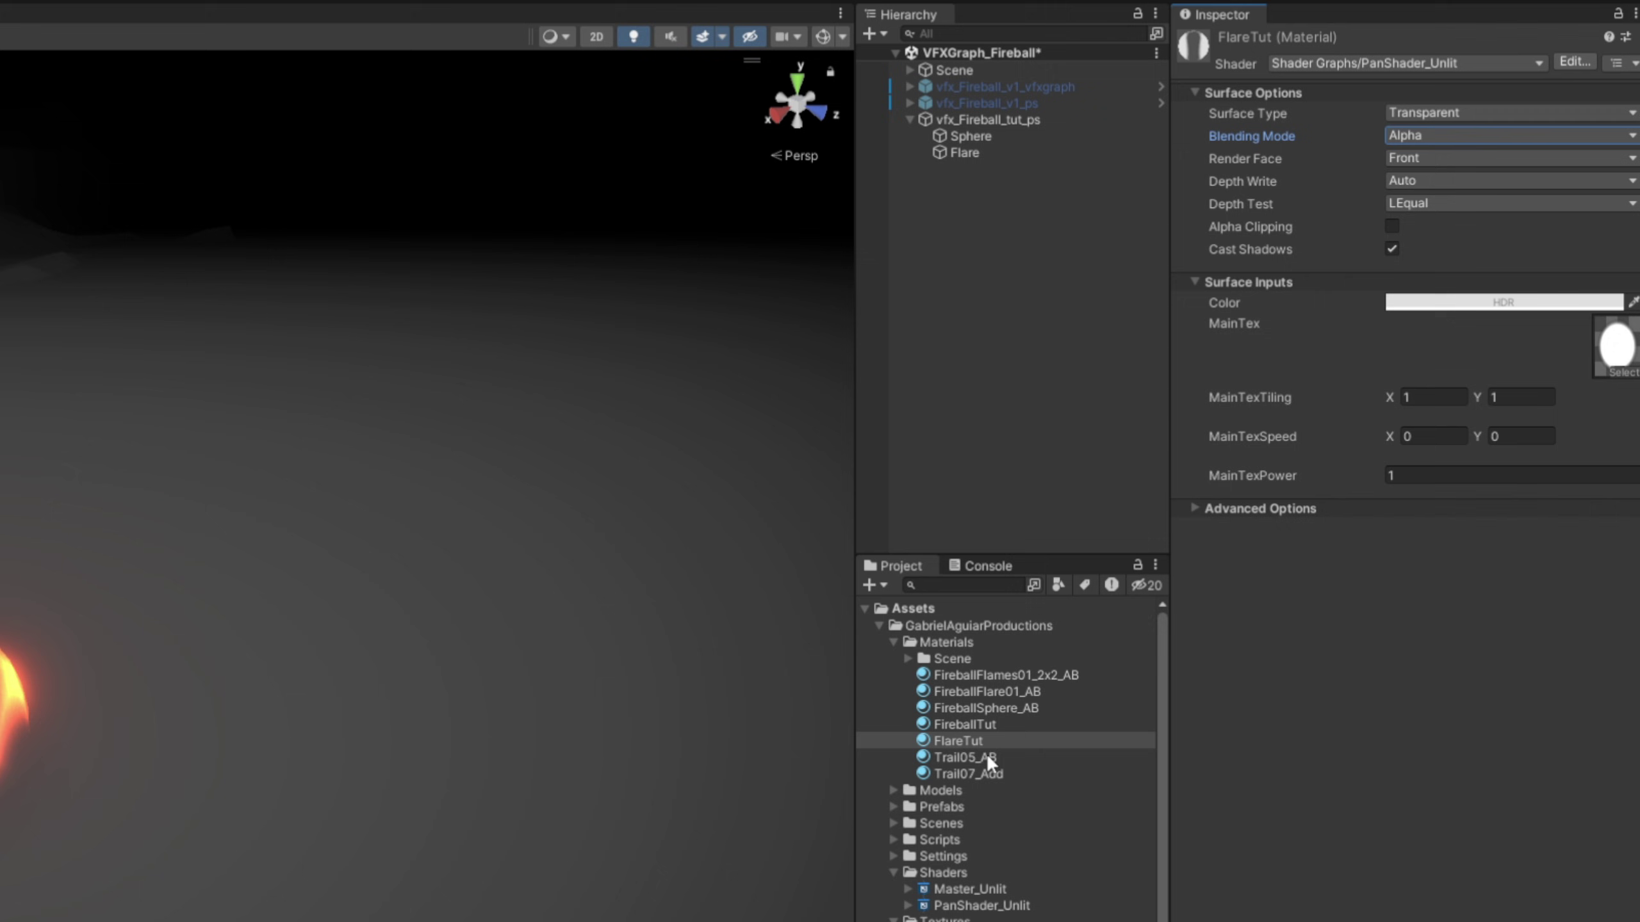
{"action": "left_click_drag", "start_coordinate": [973, 741], "coordinate": [961, 153]}
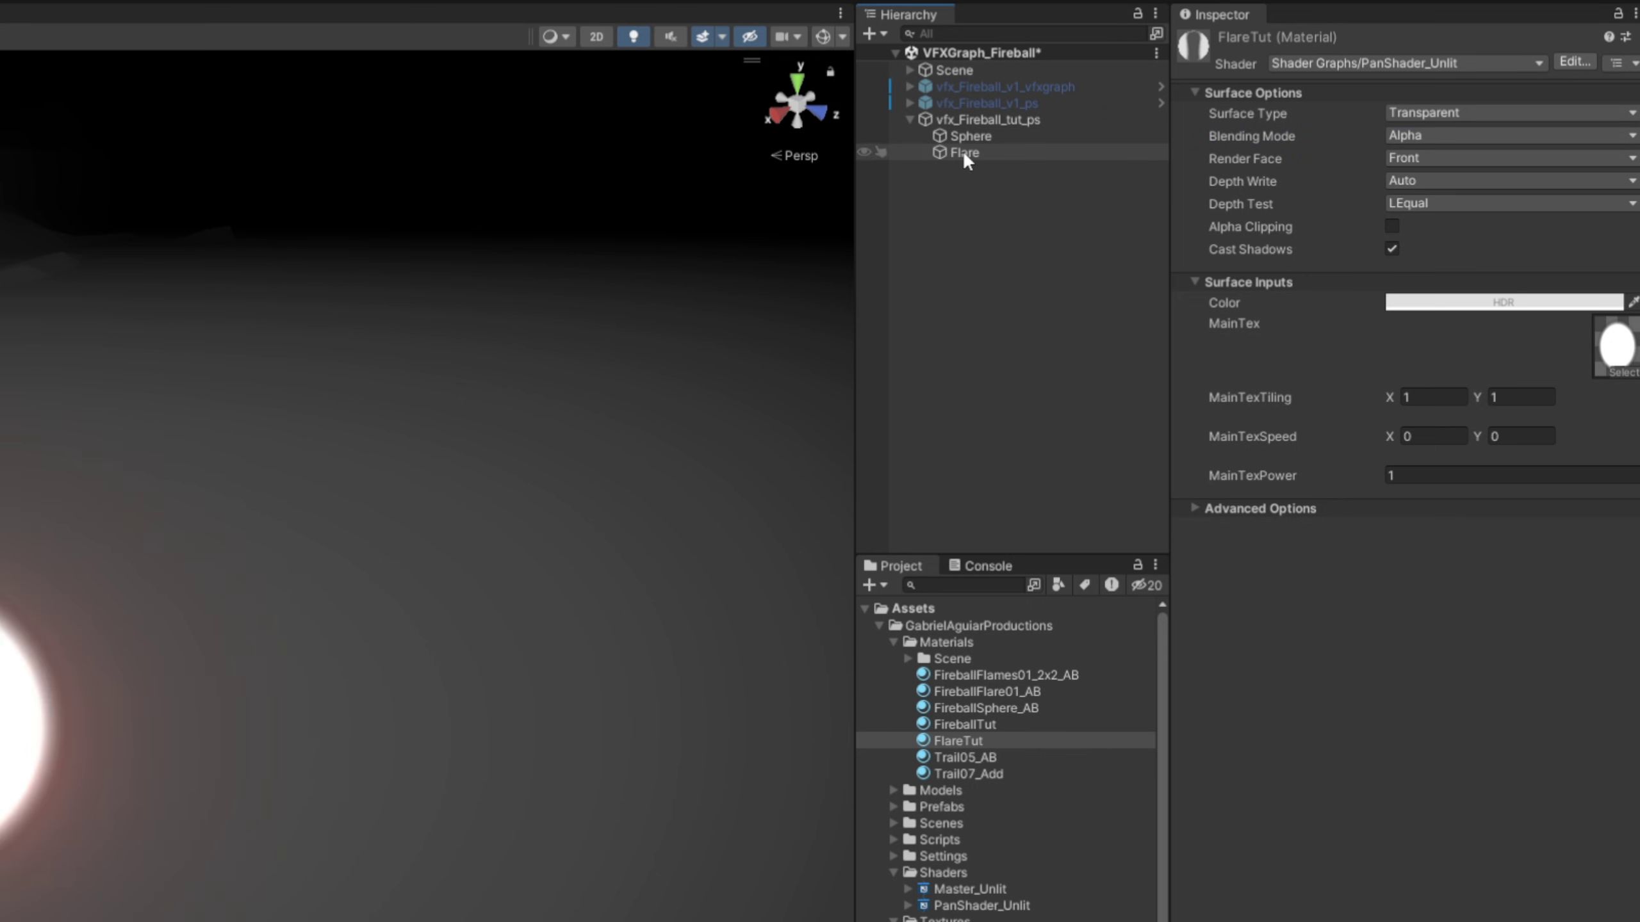
Set Order in Layer to -1 in the Flare particle system's Renderer module
{"action": "left_click", "coordinate": [961, 153]}
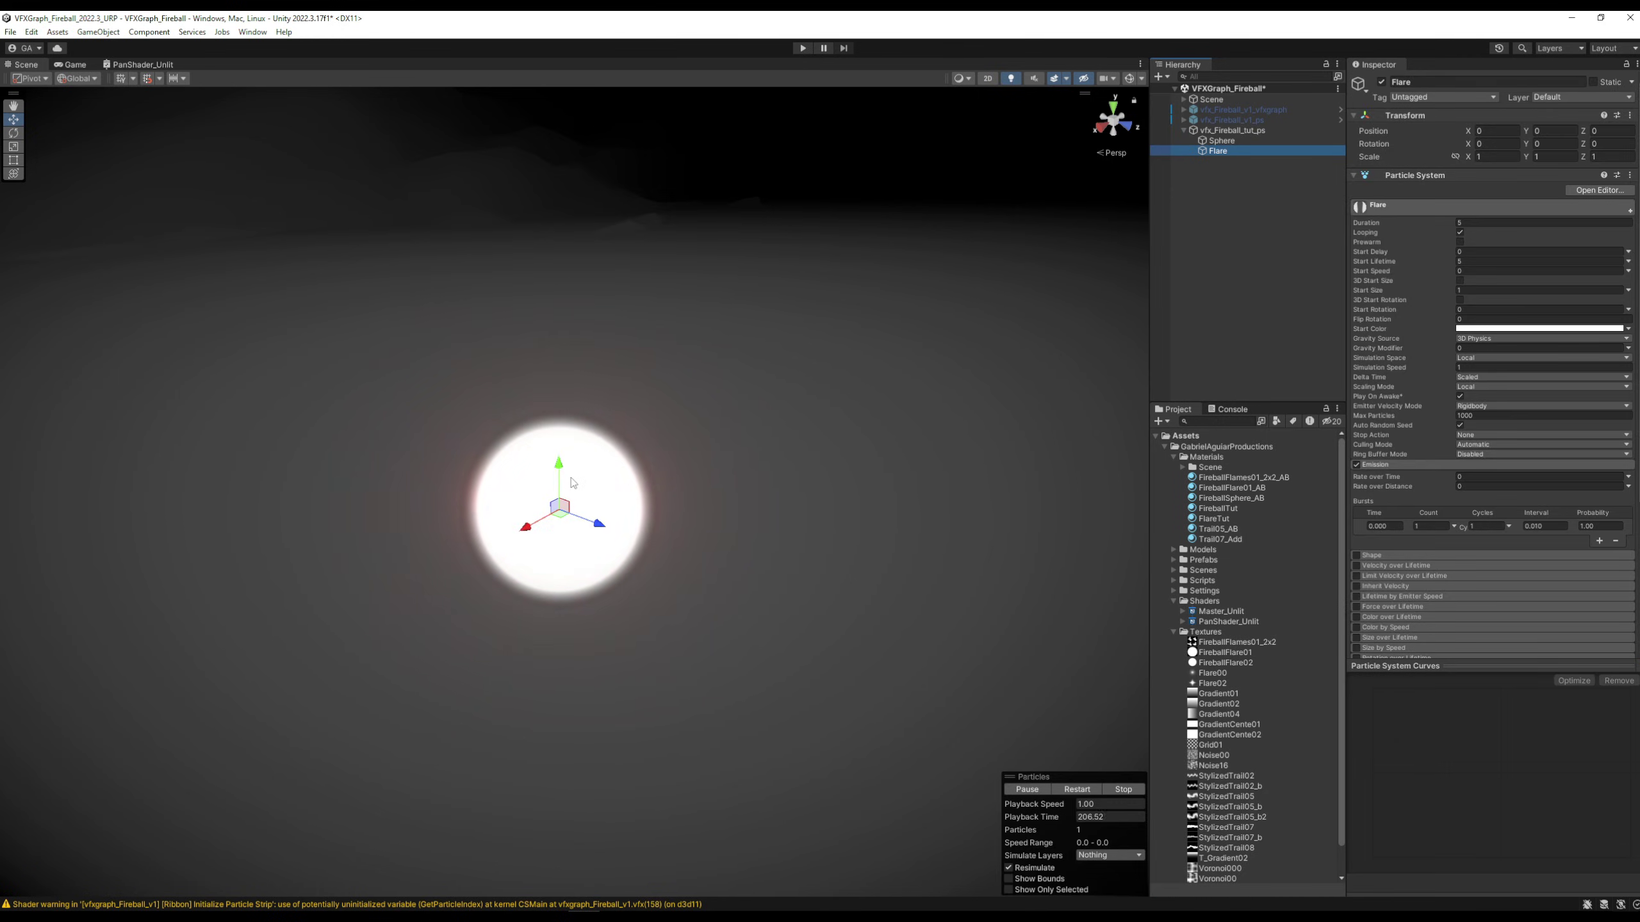
{"action": "scroll", "coordinate": [1454, 526], "scroll_direction": "down", "scroll_amount": 5}
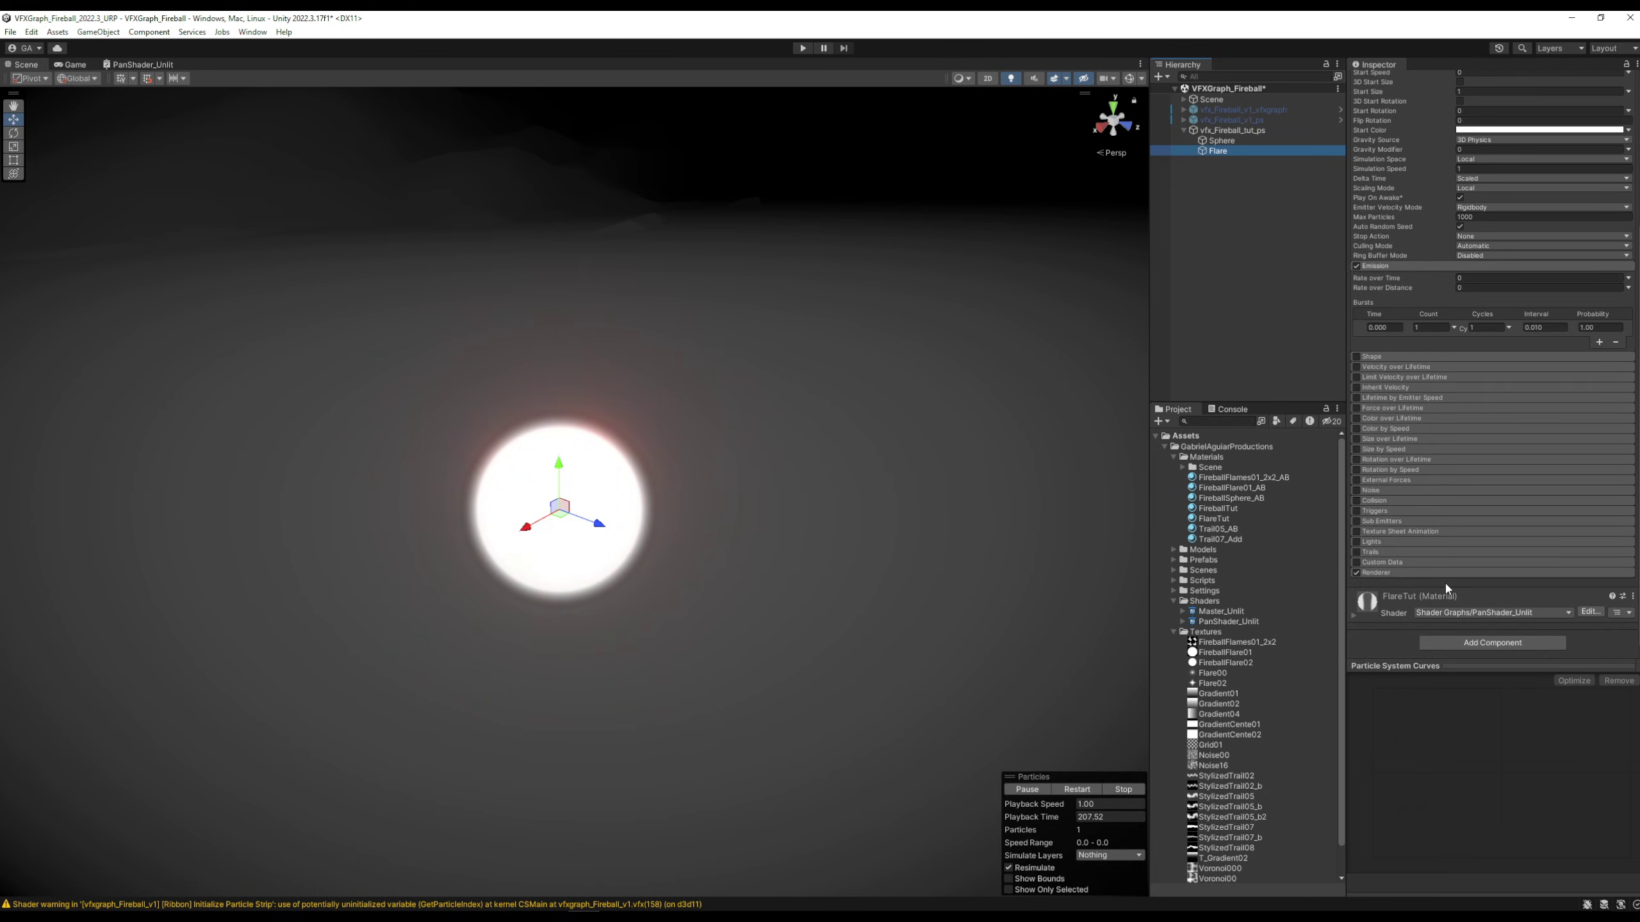
{"action": "left_click", "coordinate": [1407, 574]}
{"action": "scroll", "coordinate": [1406, 574], "scroll_direction": "down", "scroll_amount": 4}
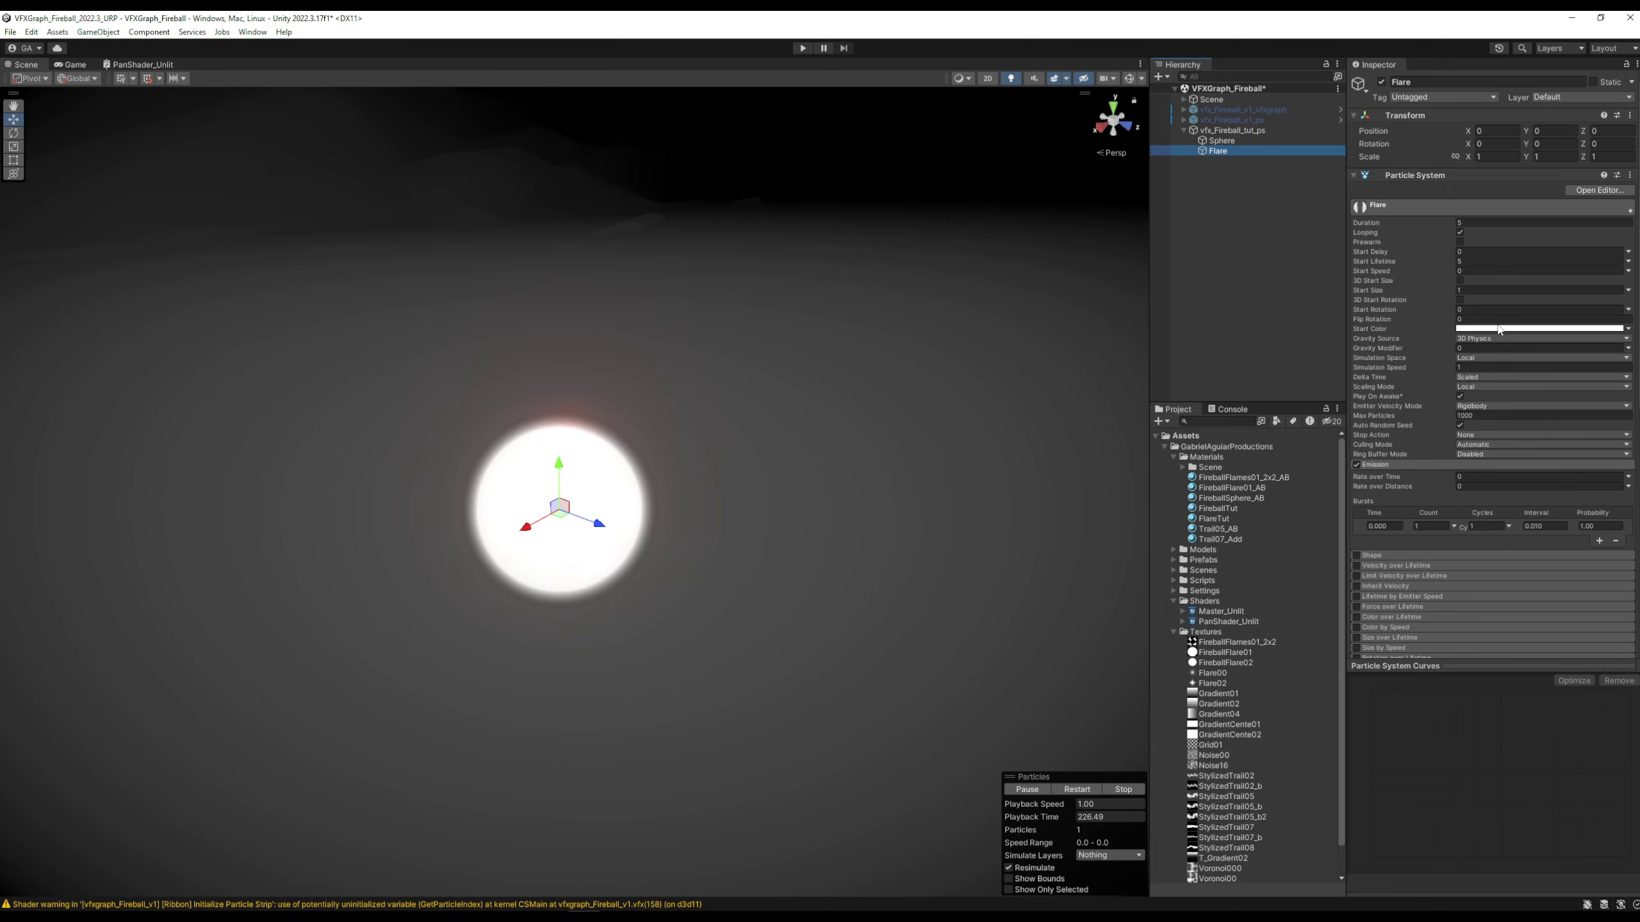
Change the Flare's Start Color to a saturated red-orange and set its Start Size to 0.78
{"action": "left_click", "coordinate": [1499, 328]}
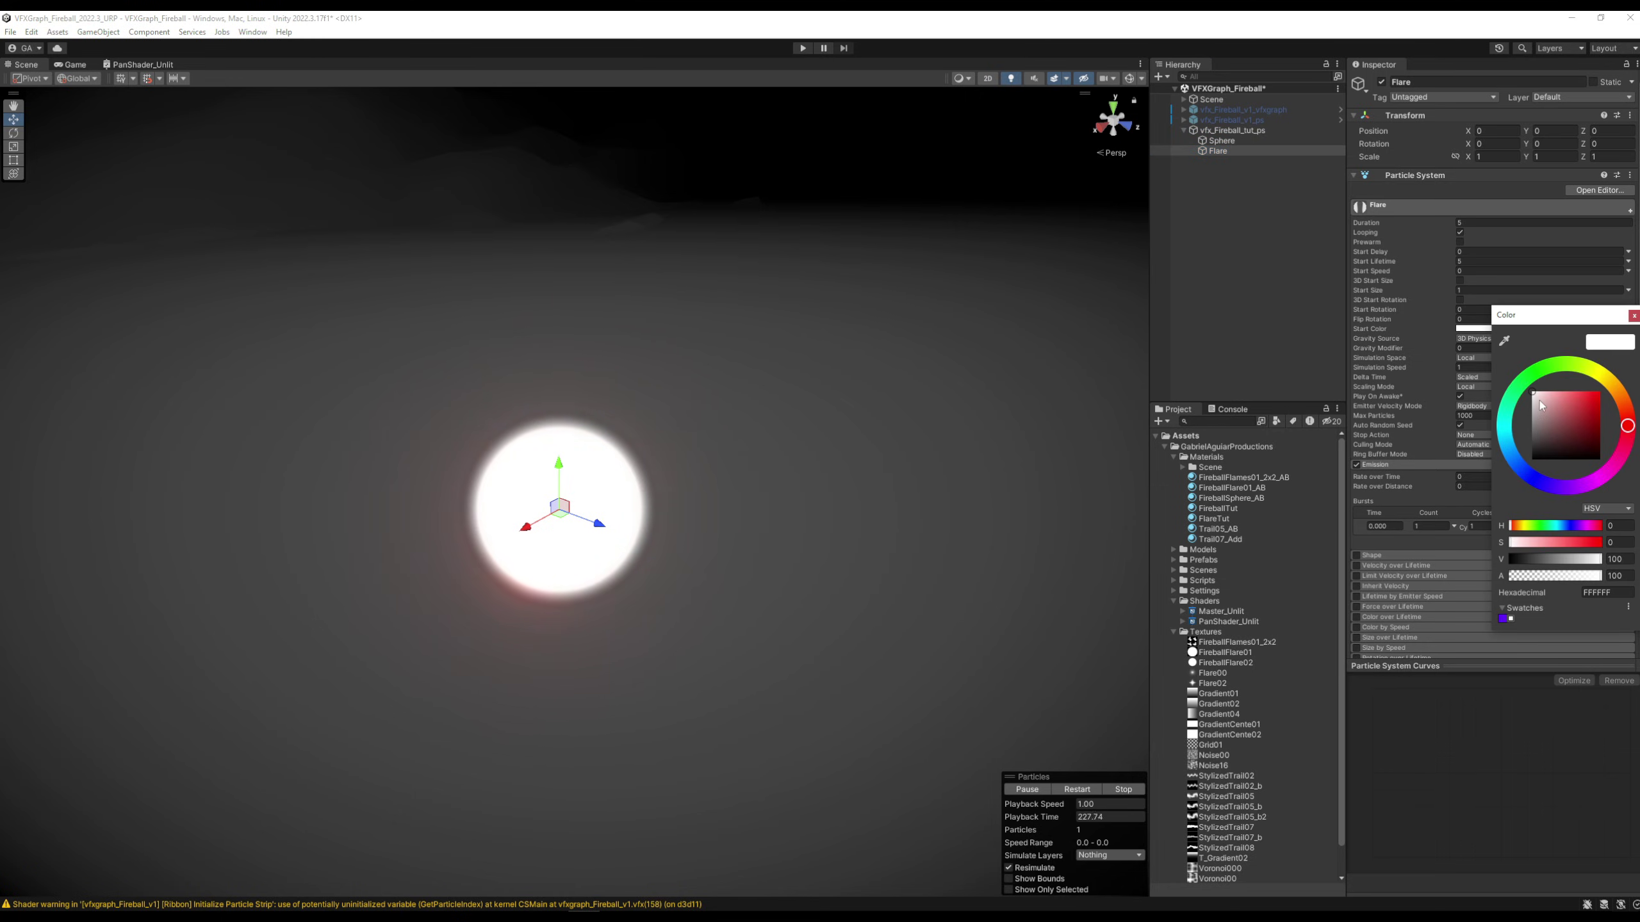
{"action": "left_click_drag", "start_coordinate": [1628, 415], "coordinate": [1625, 408]}
{"action": "mouse_move", "coordinate": [1589, 413]}
{"action": "left_mouse_down"}
{"action": "mouse_move", "coordinate": [1607, 423]}
{"action": "mouse_move", "coordinate": [1620, 403]}
{"action": "mouse_move", "coordinate": [1610, 412]}
{"action": "left_mouse_up"}
{"action": "left_click", "coordinate": [1633, 316]}
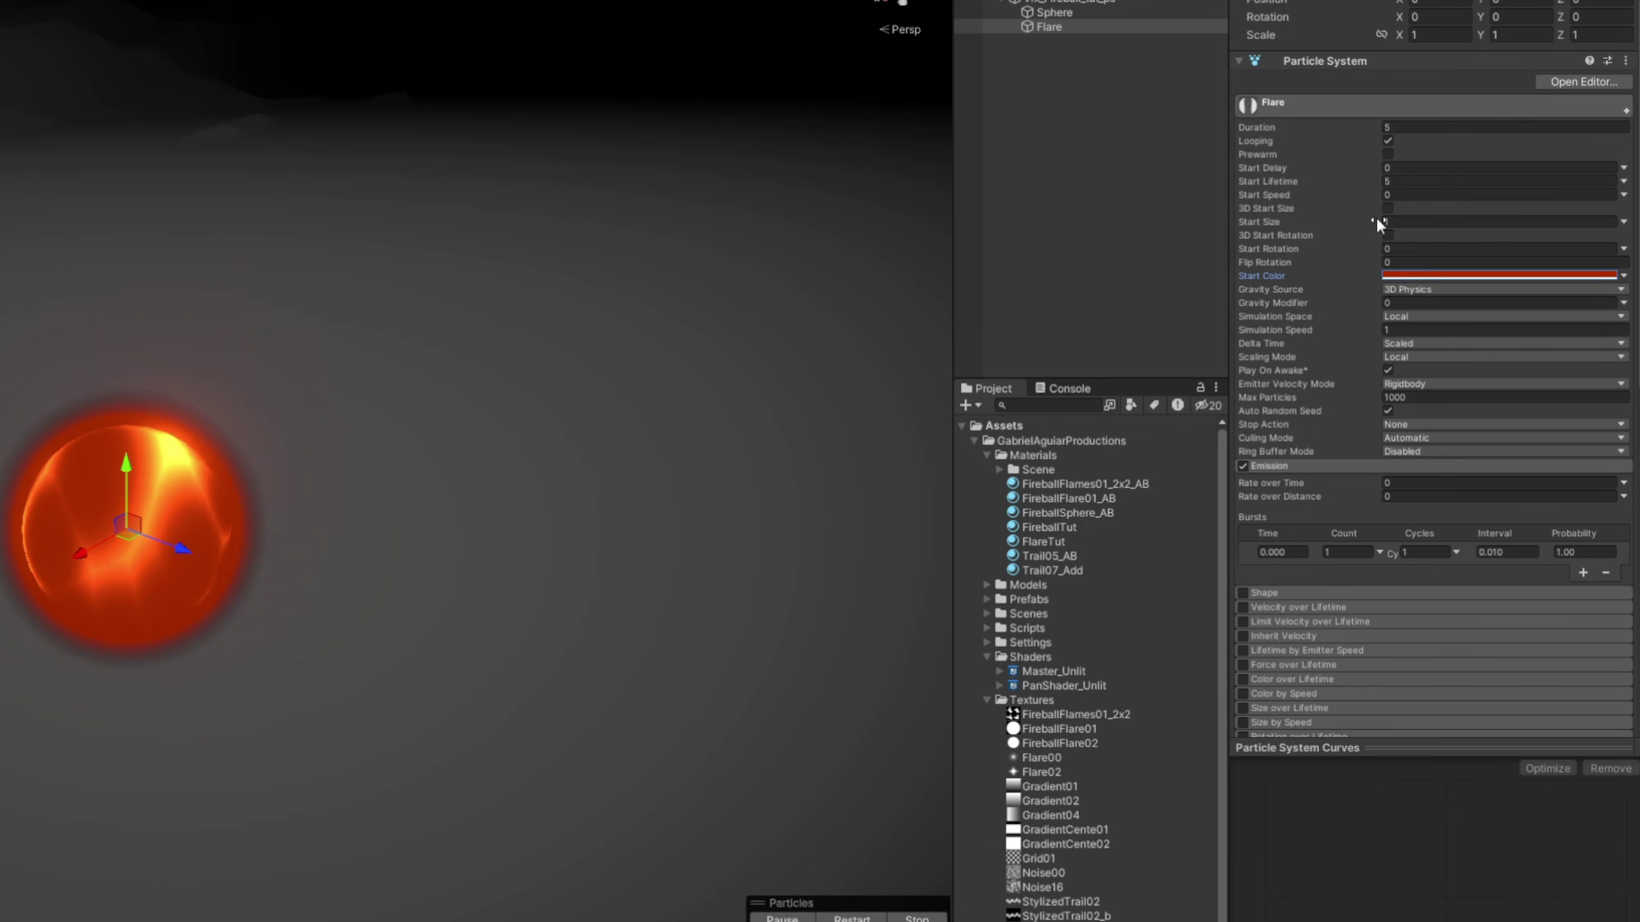
{"action": "left_click", "coordinate": [1450, 289]}
{"action": "left_click_drag", "start_coordinate": [1374, 222], "coordinate": [1364, 222]}
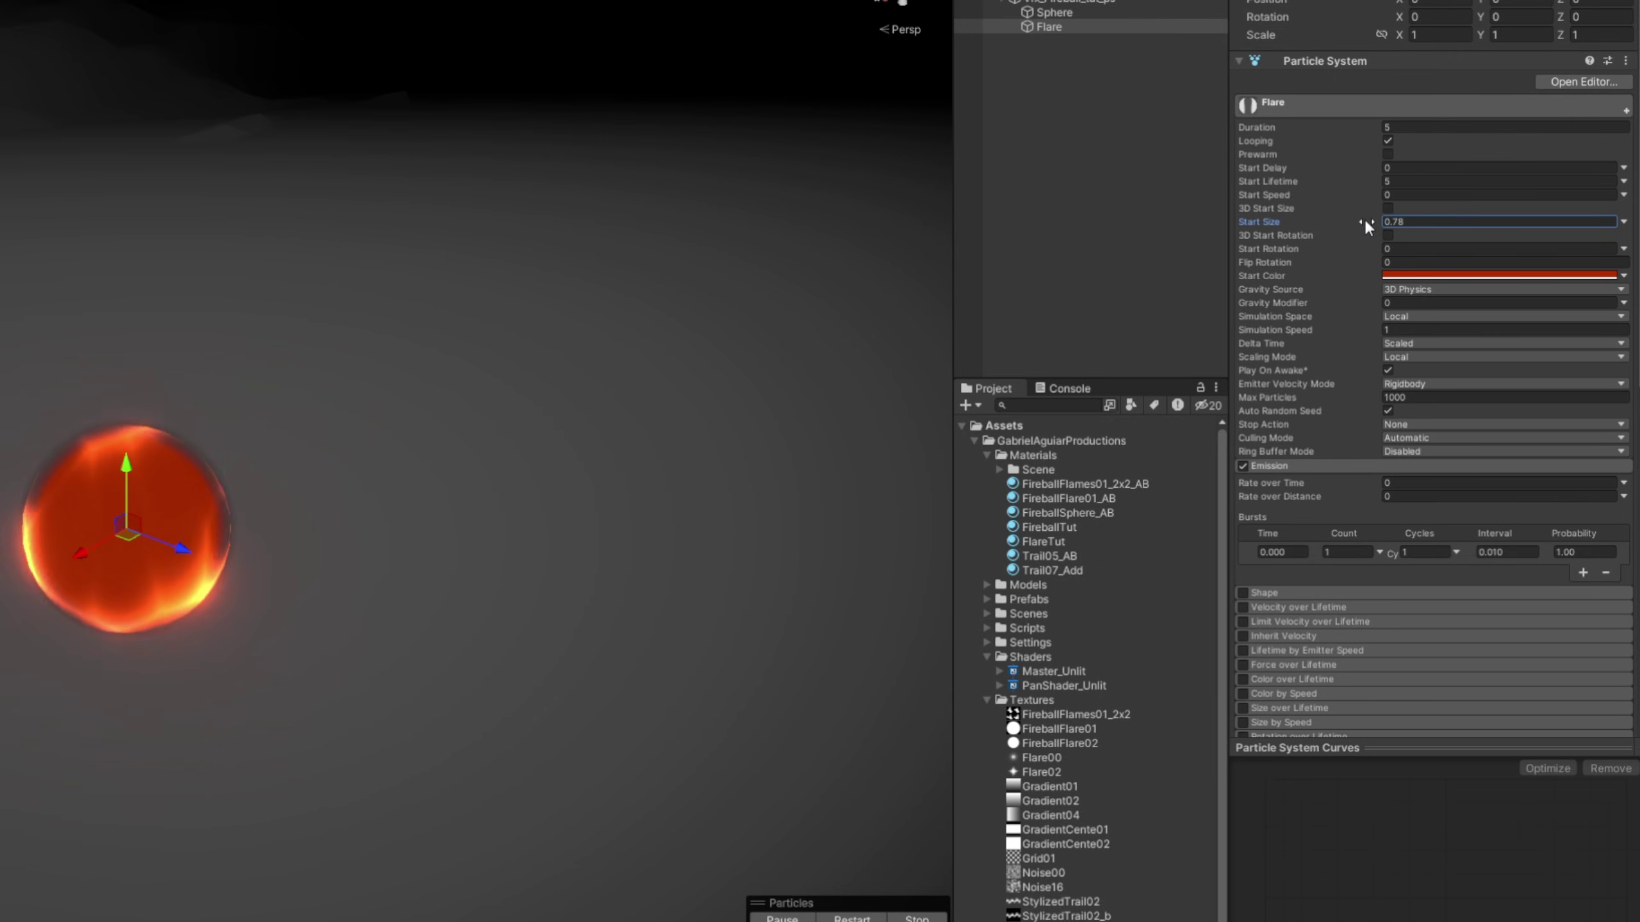
Darken the Flare's Start Color to a deep red-brown, hexadecimal 551700
{"action": "left_click", "coordinate": [1441, 276]}
{"action": "mouse_move", "coordinate": [1586, 403]}
{"action": "left_mouse_down"}
{"action": "mouse_move", "coordinate": [1572, 391]}
{"action": "mouse_move", "coordinate": [1598, 429]}
{"action": "left_mouse_up"}
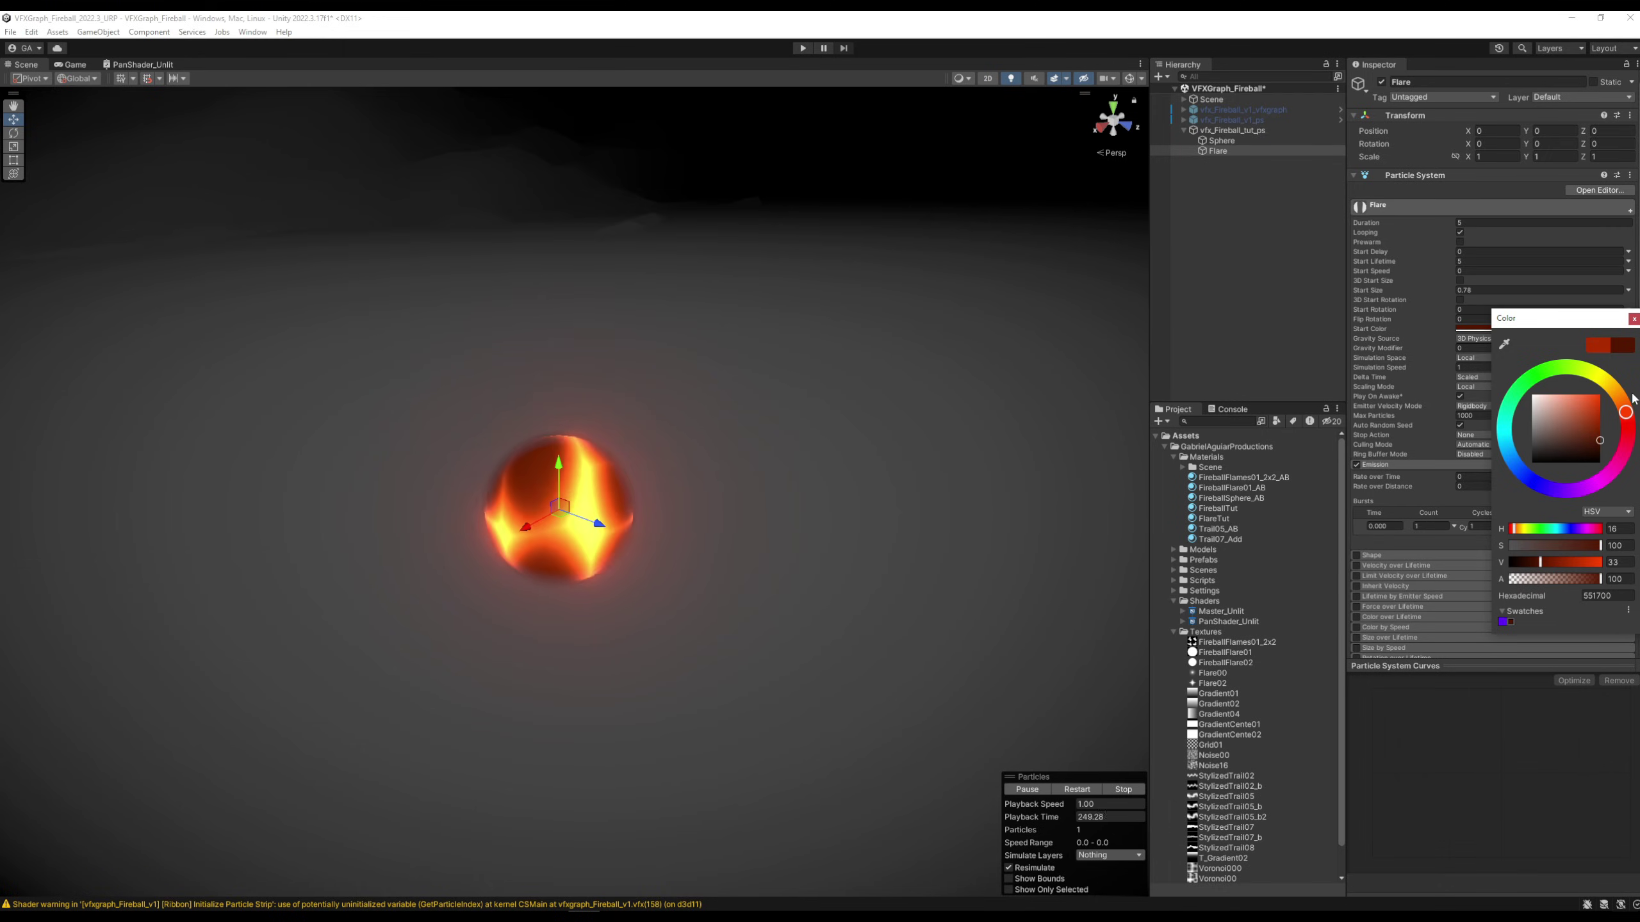
{"action": "left_click", "coordinate": [1634, 319]}
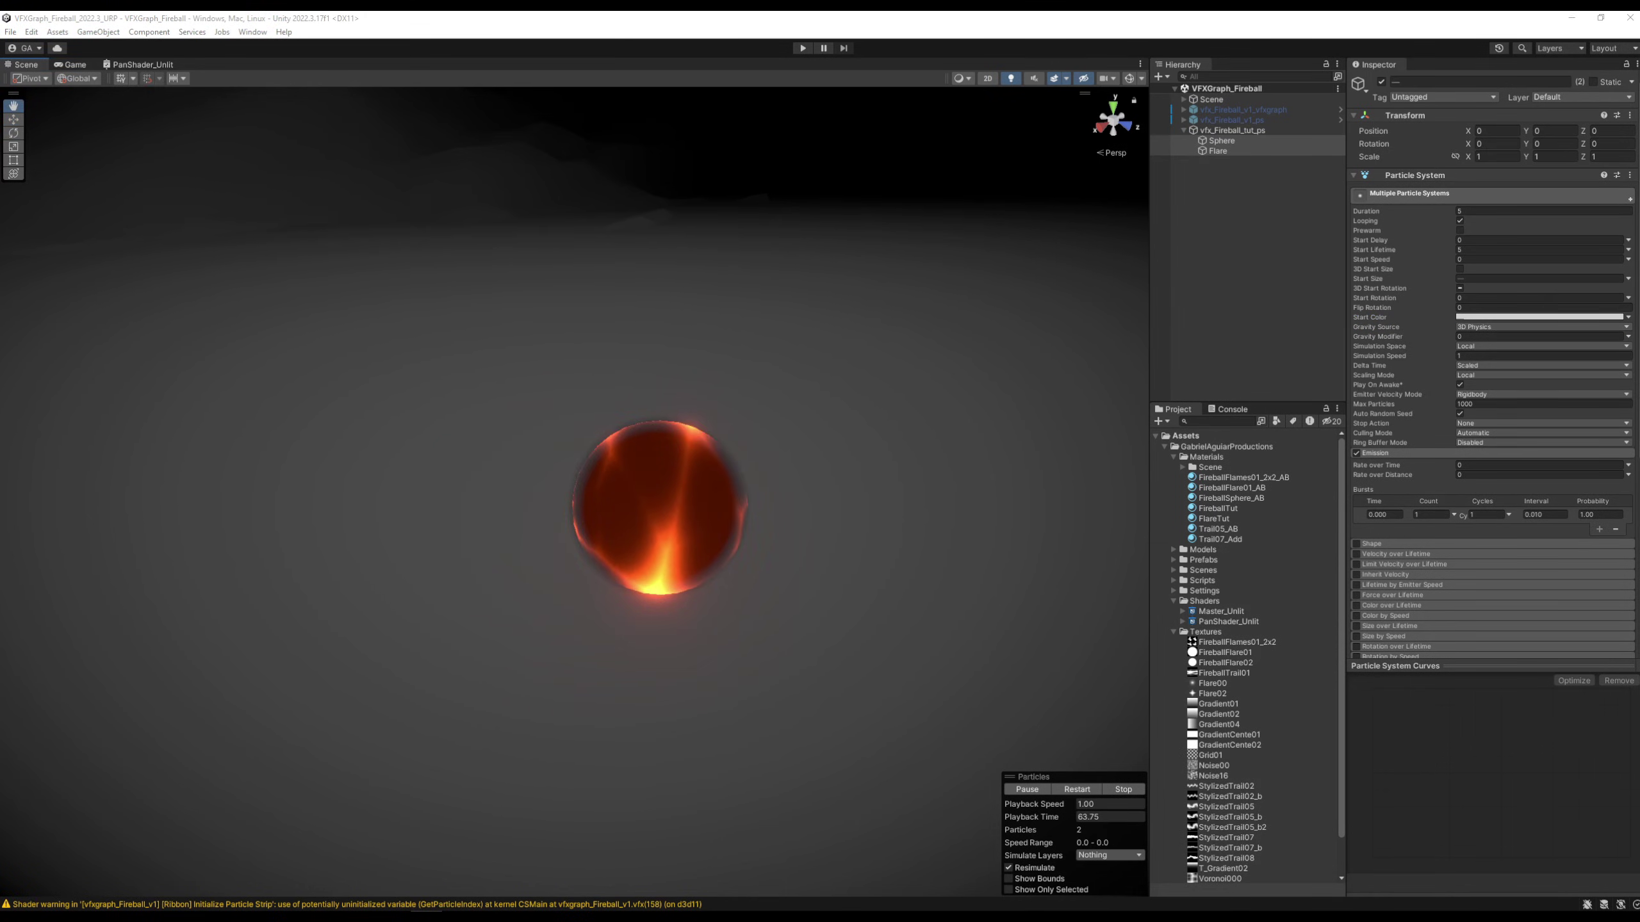
Add a Trail effect under vfx_Fireball_tut_ps and name it TrailAdd
{"action": "left_click", "coordinate": [1289, 357]}
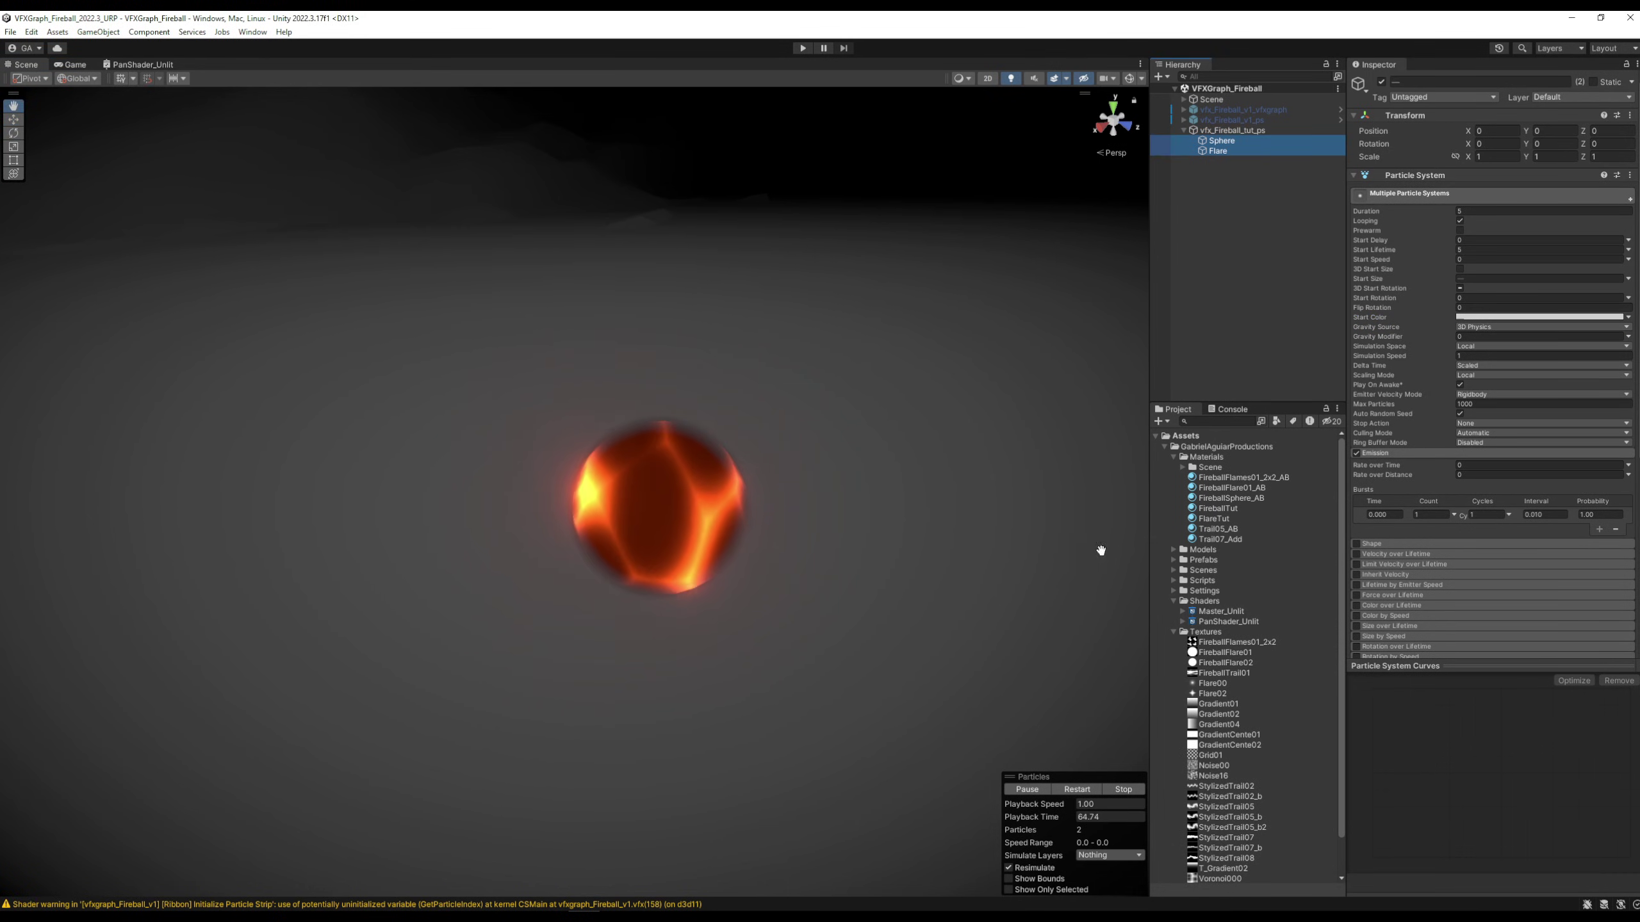
{"action": "right_click", "coordinate": [1232, 132]}
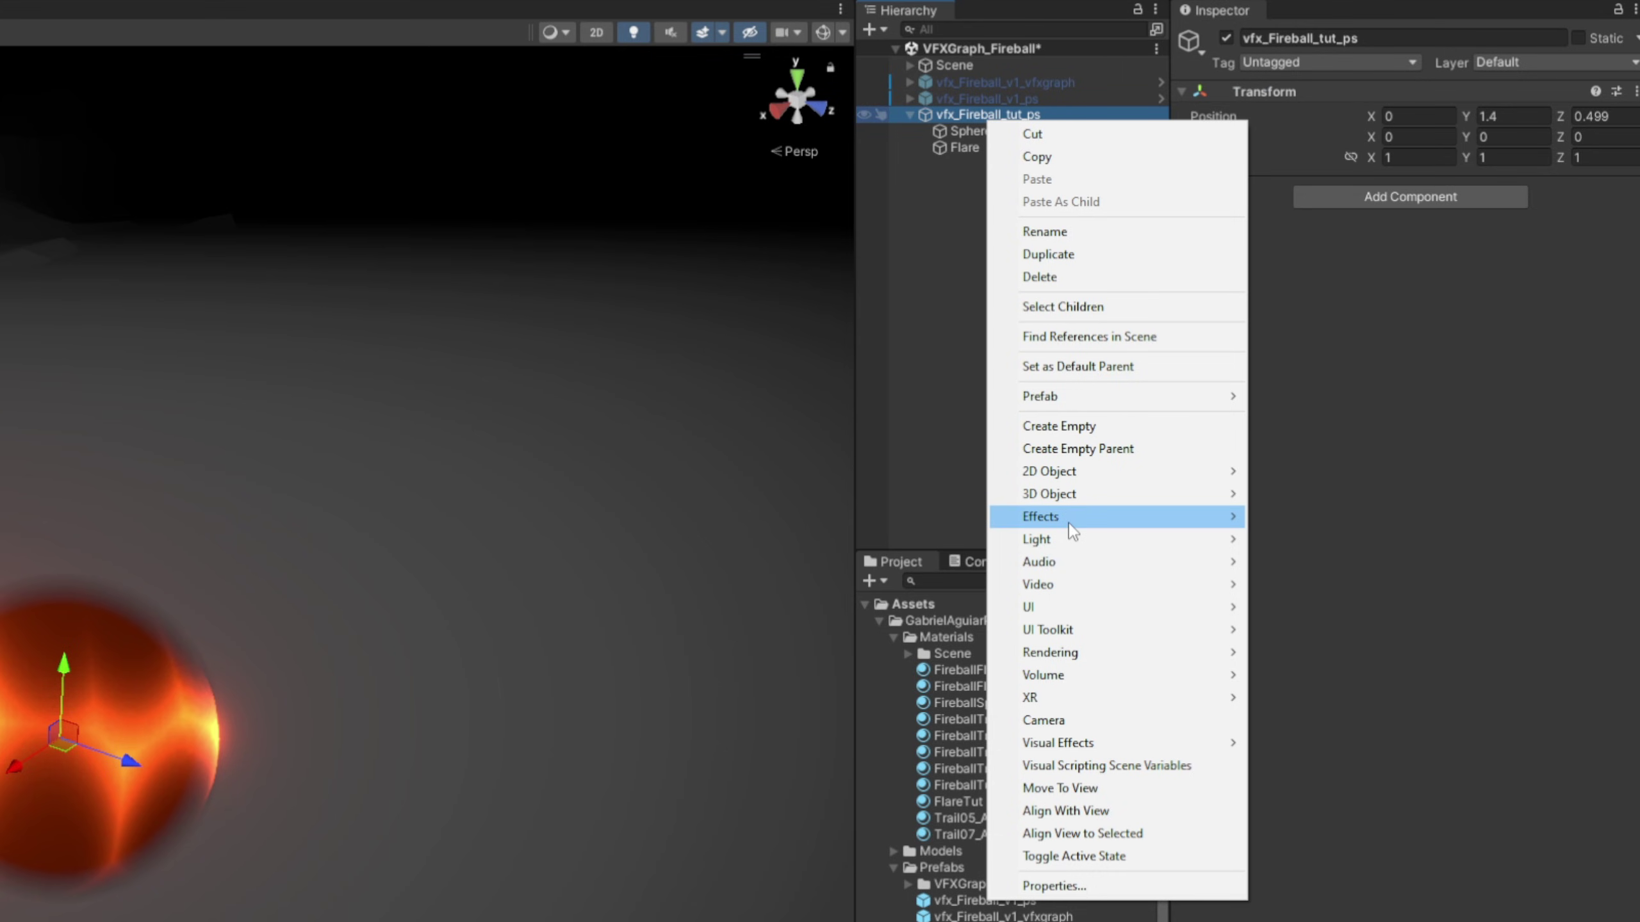
{"action": "mouse_move", "coordinate": [1069, 523]}
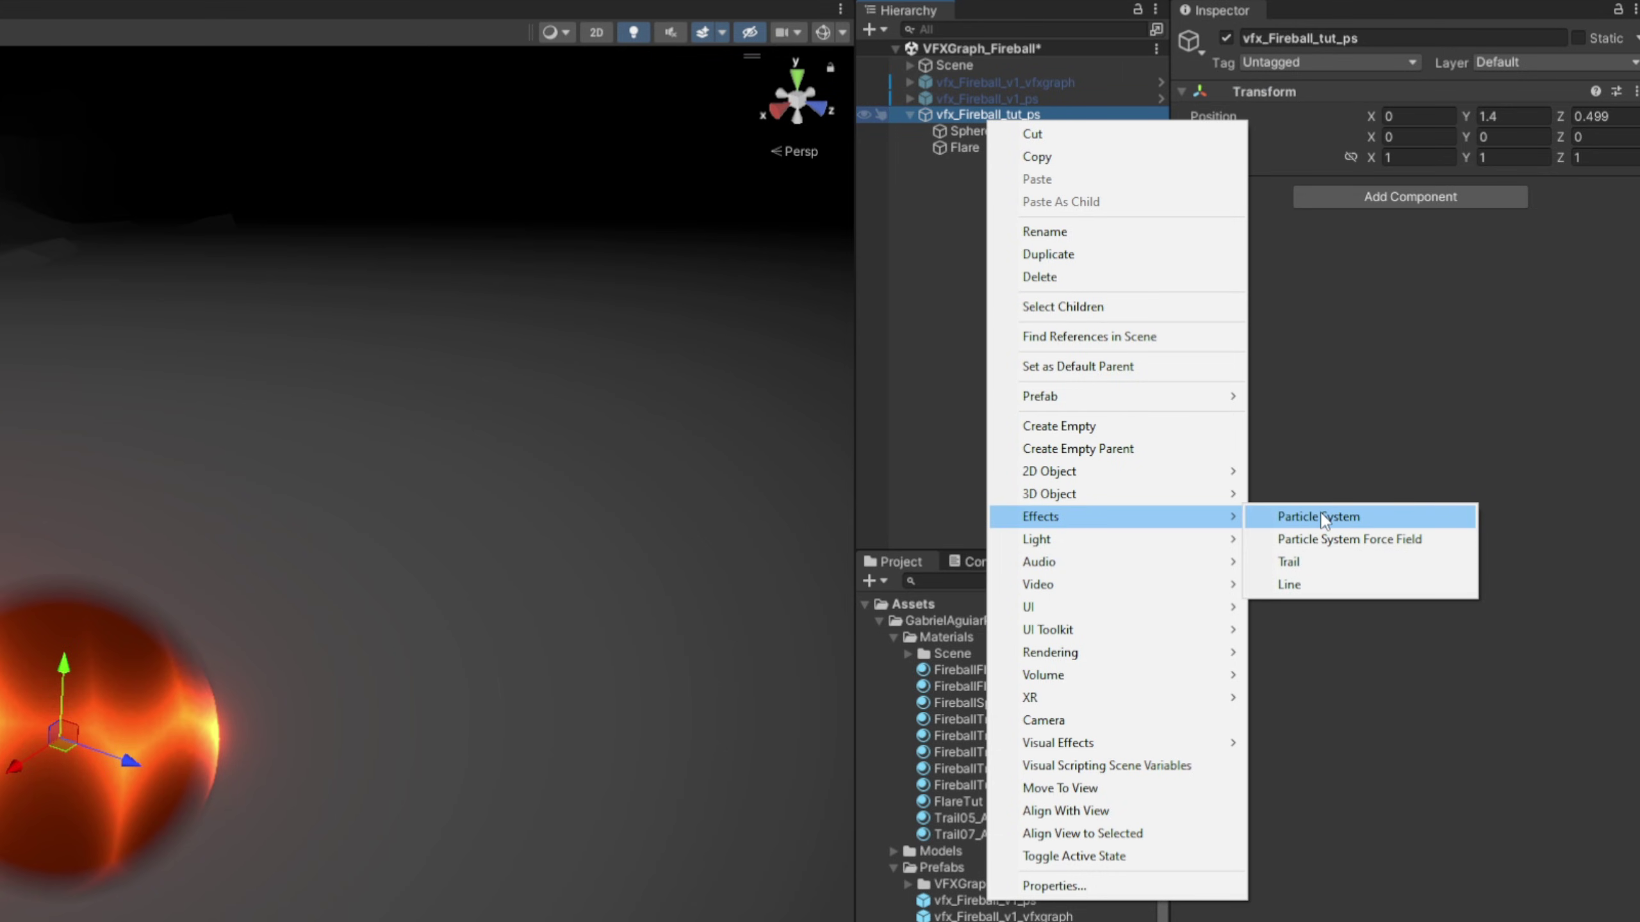
{"action": "left_click", "coordinate": [1298, 559]}
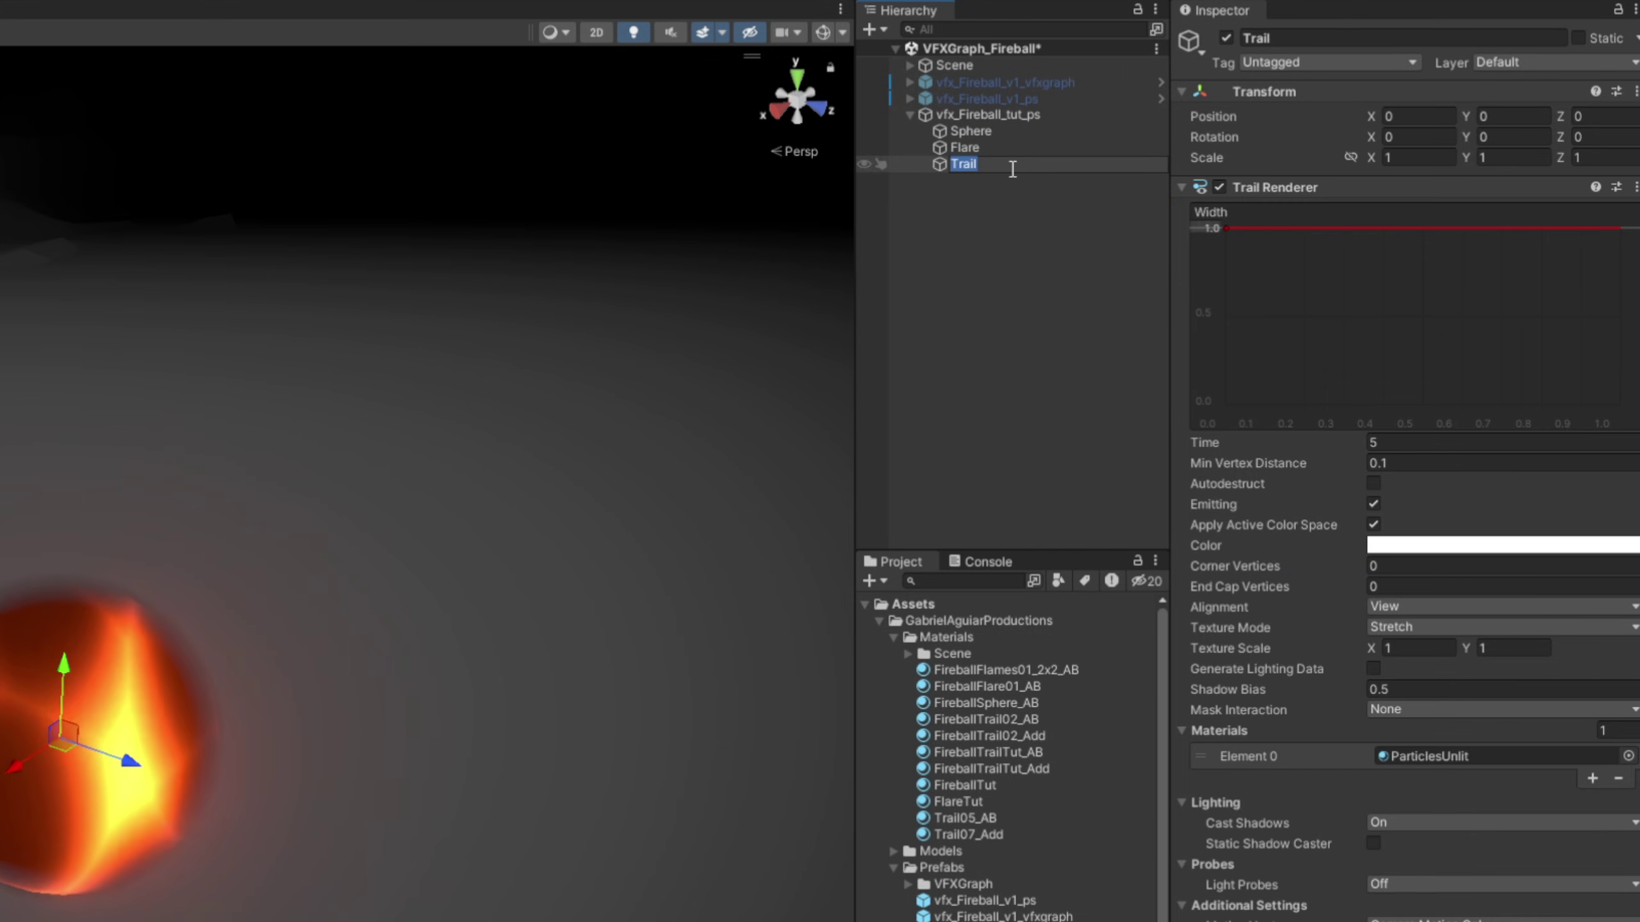
{"action": "left_click", "coordinate": [1012, 168]}
{"action": "type", "text": "Add"}
{"action": "key", "text": "Return"}
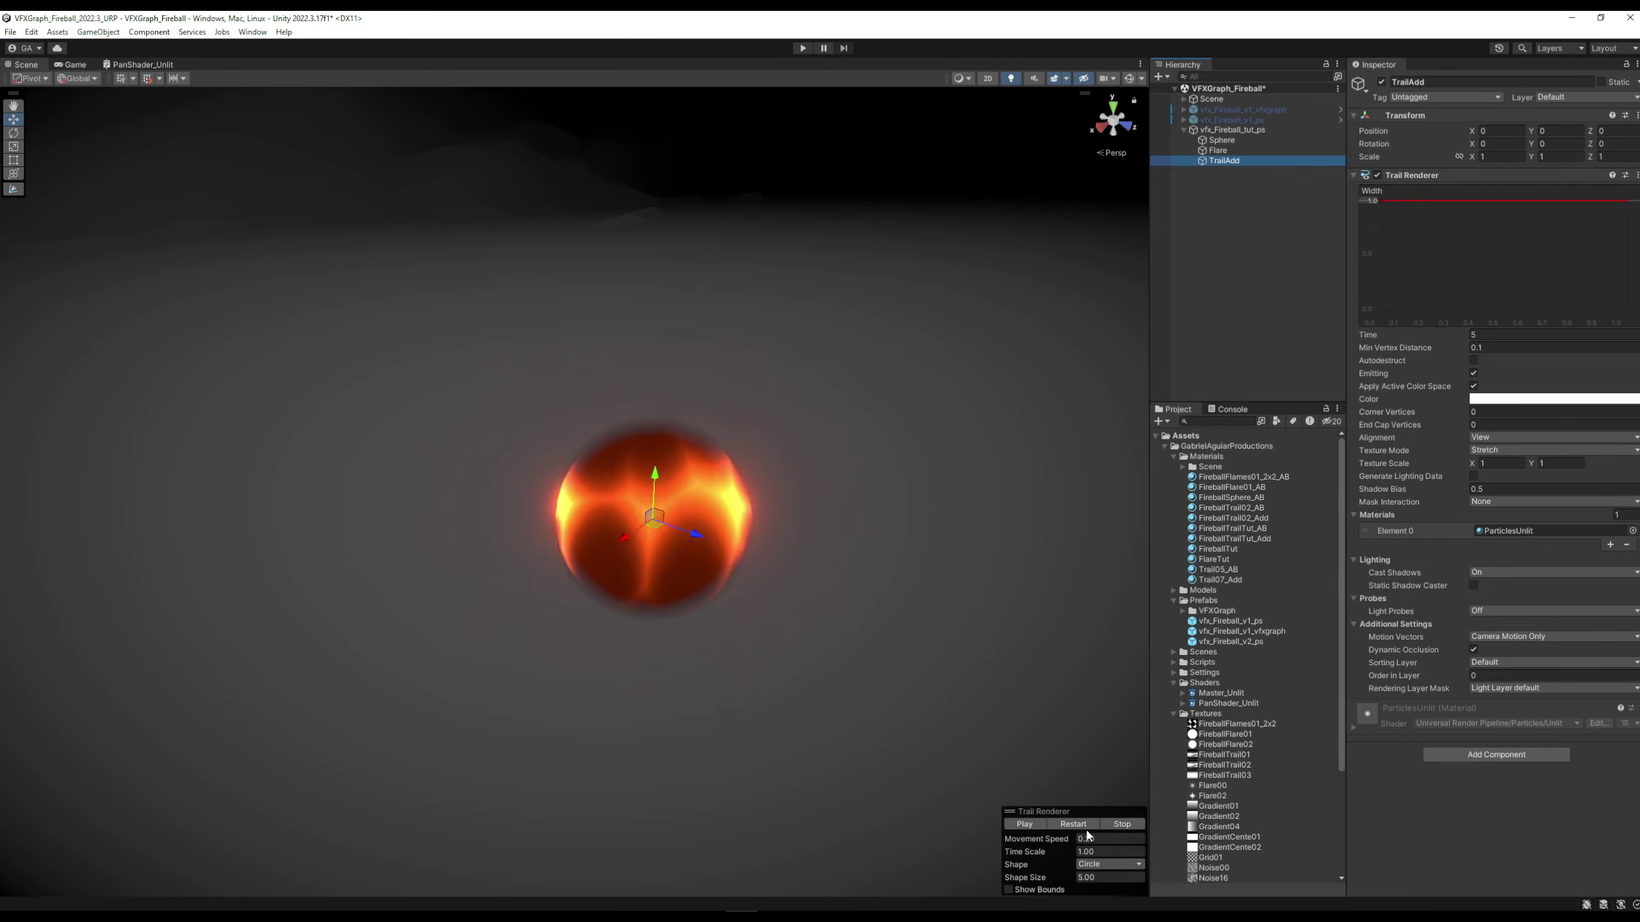
Restart the TrailAdd preview in the scene and set its movement shape to Line
{"action": "left_click", "coordinate": [1080, 825]}
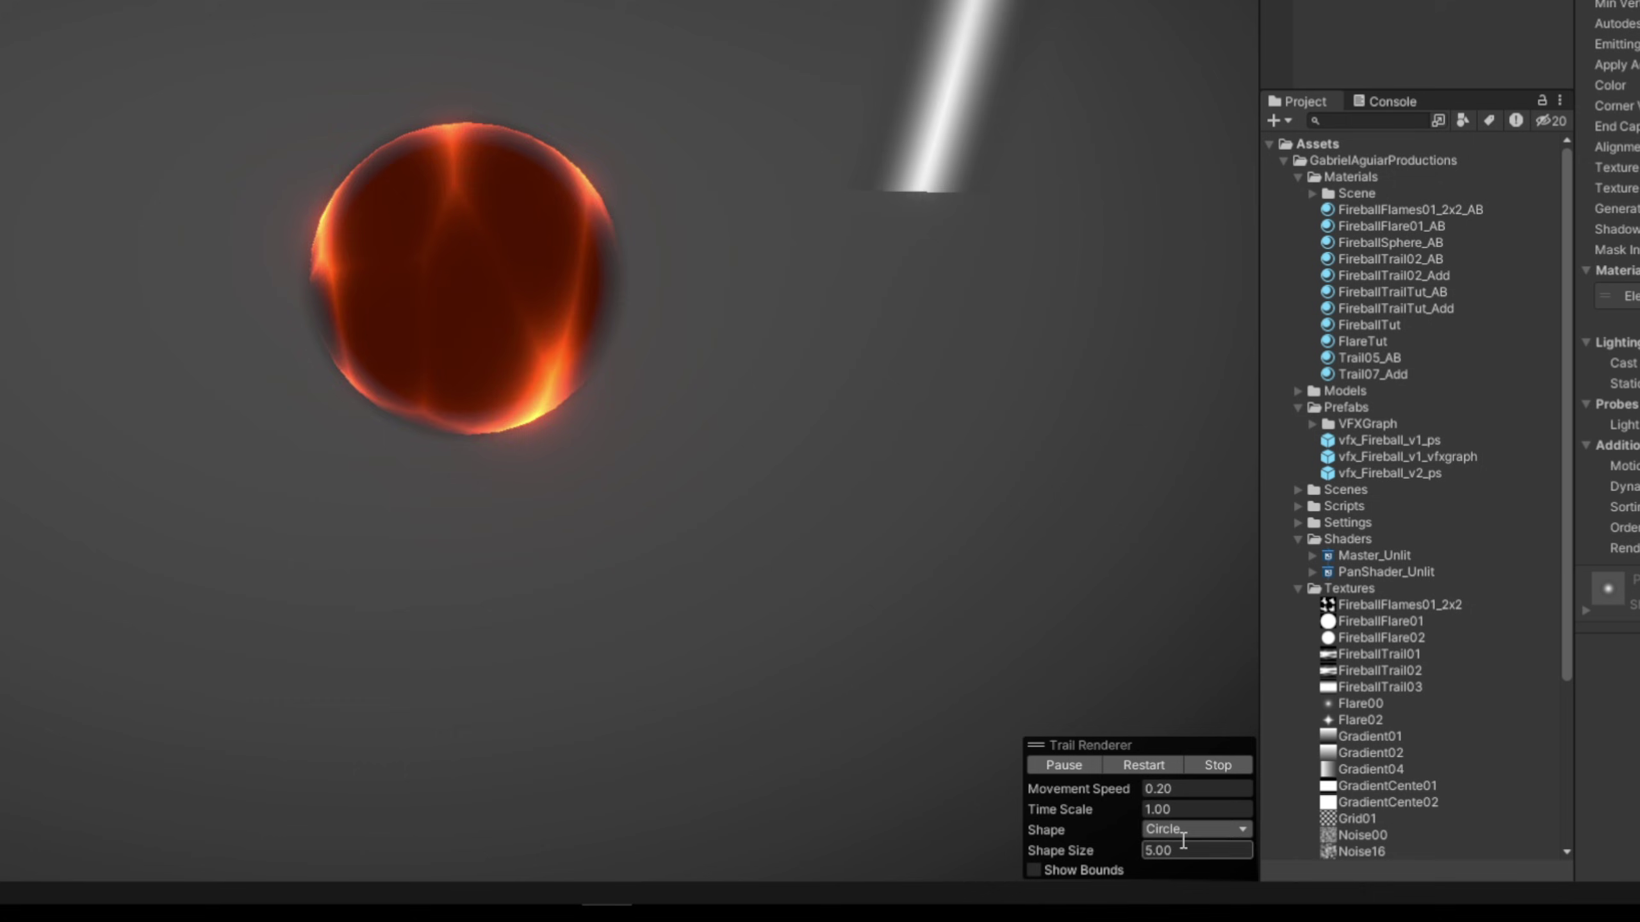
{"action": "left_click", "coordinate": [1181, 831]}
{"action": "left_click", "coordinate": [1190, 777]}
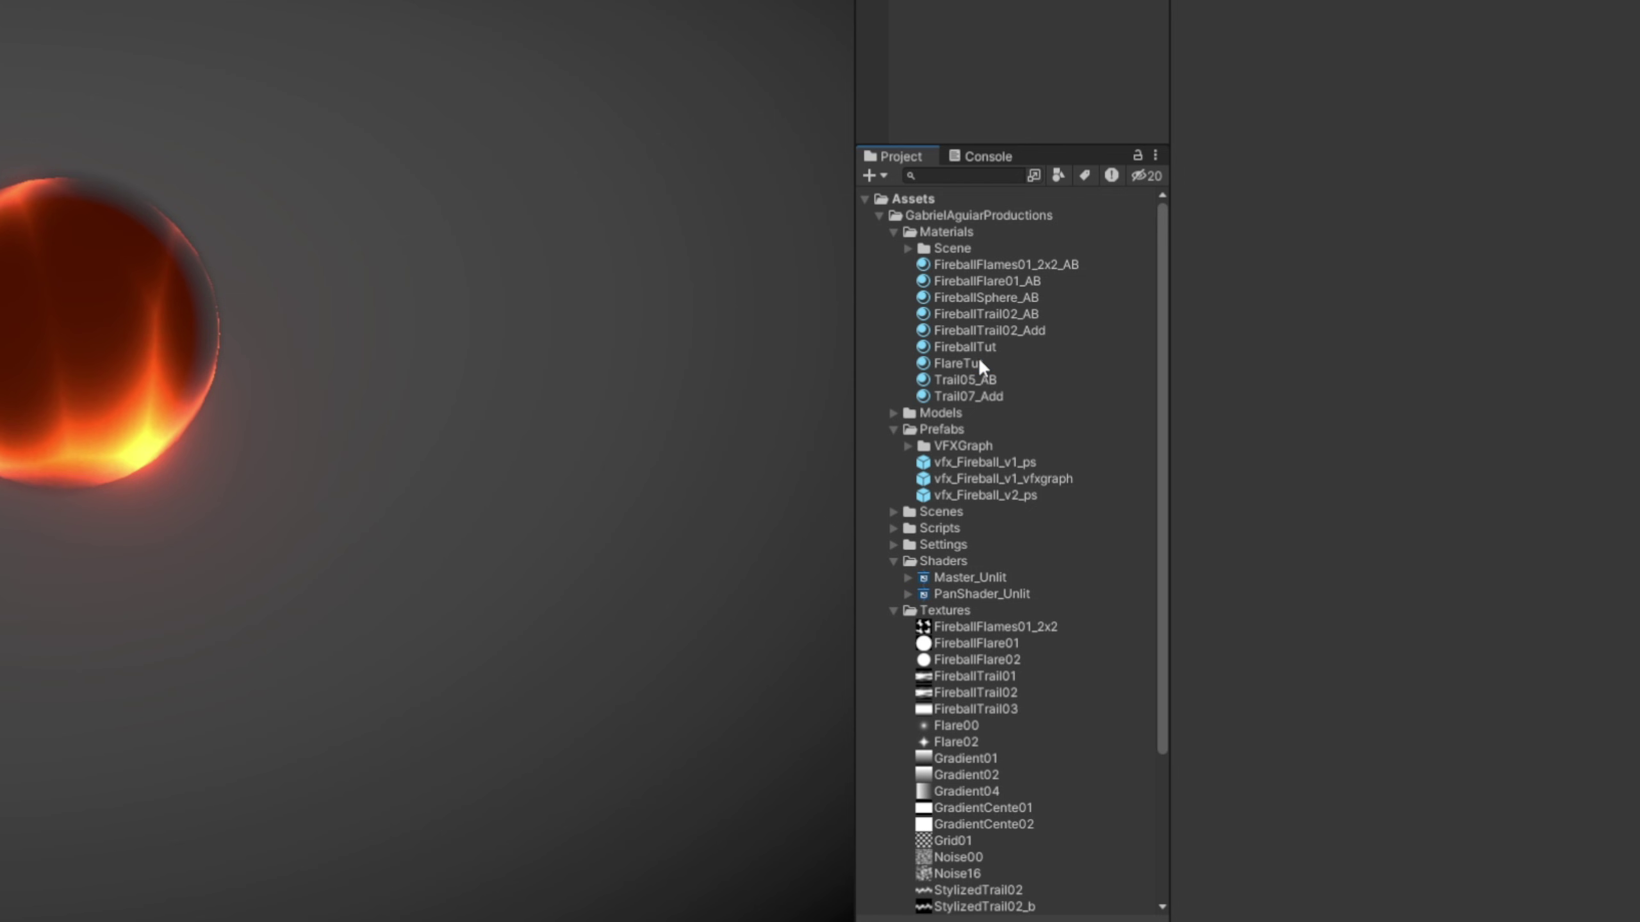
Duplicate the FlareTut material and rename the copy, replacing Flare with FireballTrail before Tut
{"action": "left_click", "coordinate": [1233, 559]}
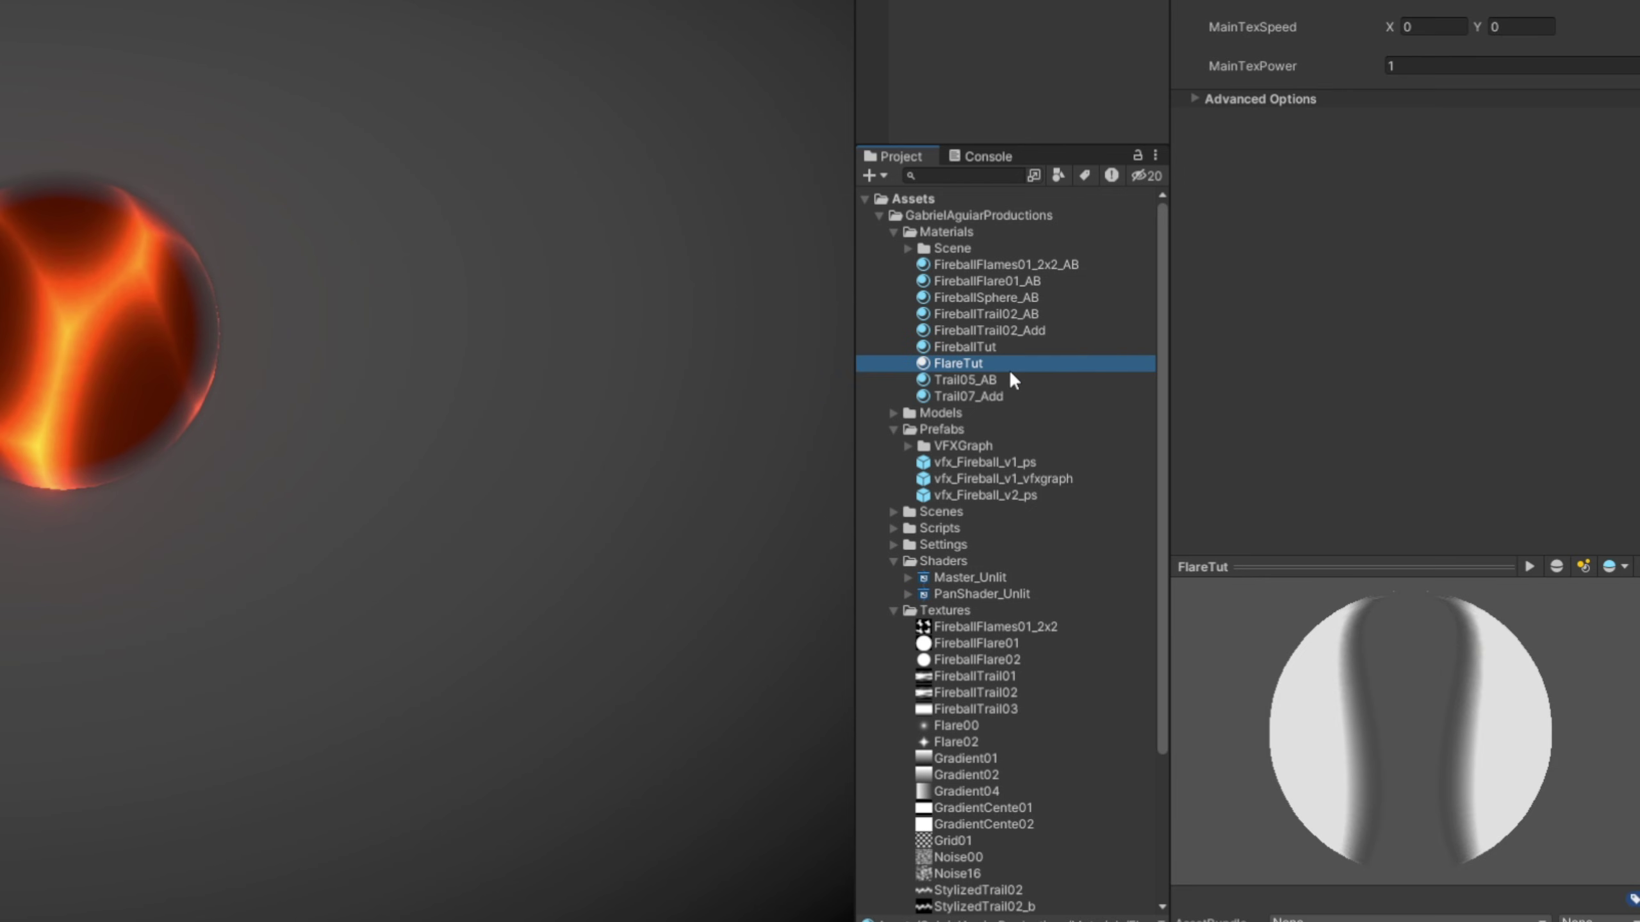
{"action": "key", "text": "ctrl+d"}
{"action": "left_click", "coordinate": [963, 365]}
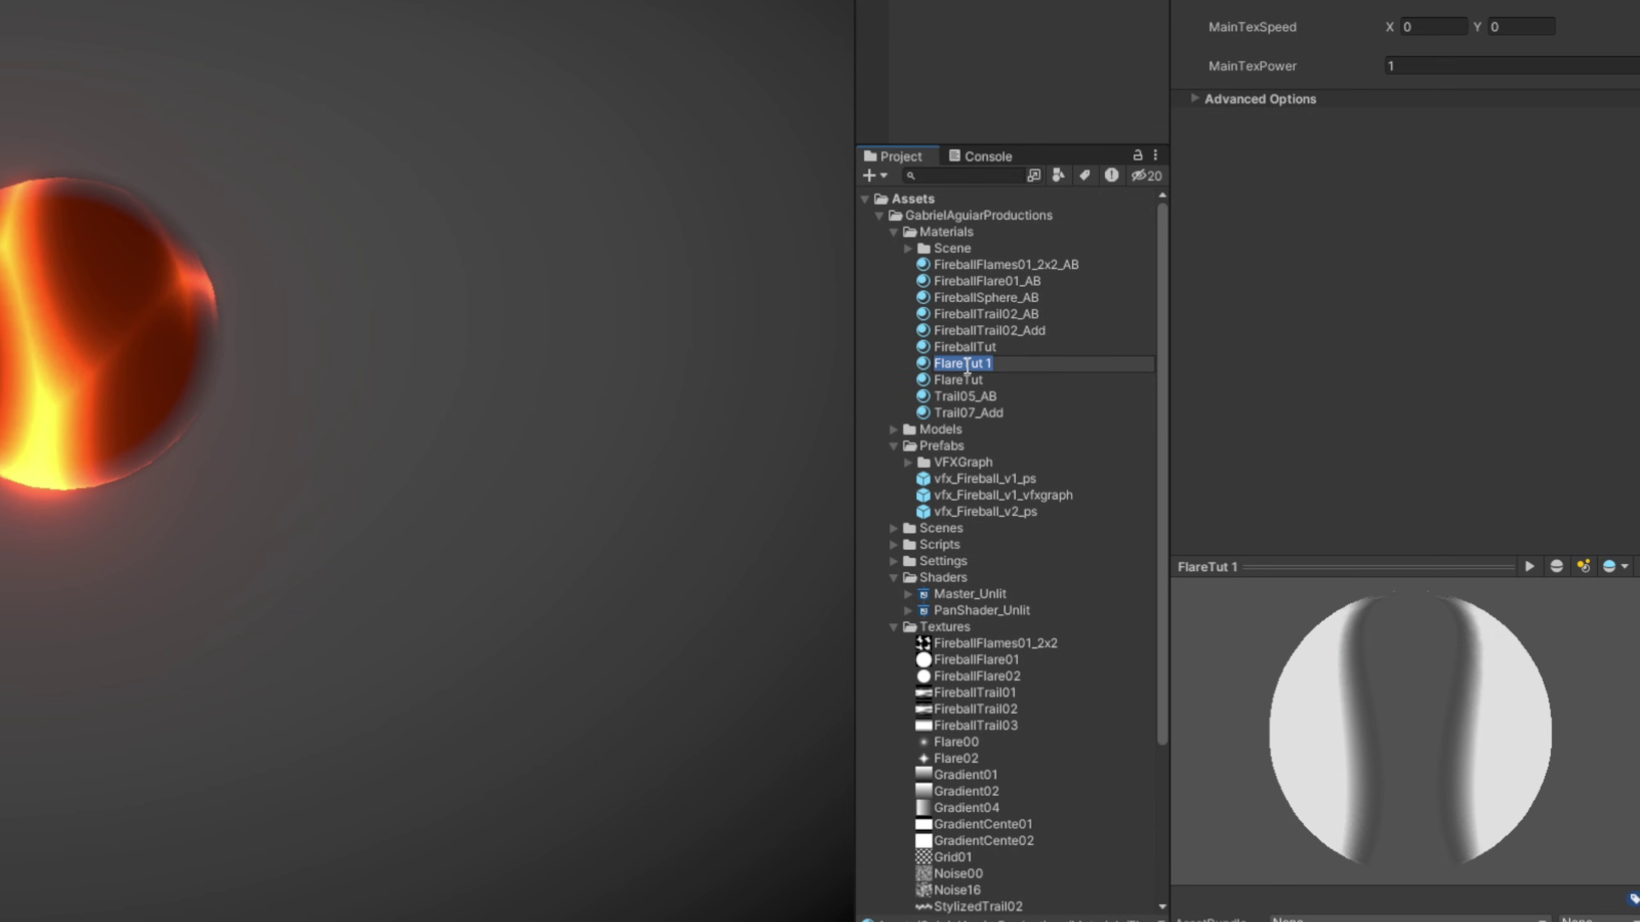
{"action": "left_click_drag", "start_coordinate": [965, 364], "coordinate": [761, 341]}
{"action": "type", "text": "FireabllTrail"}
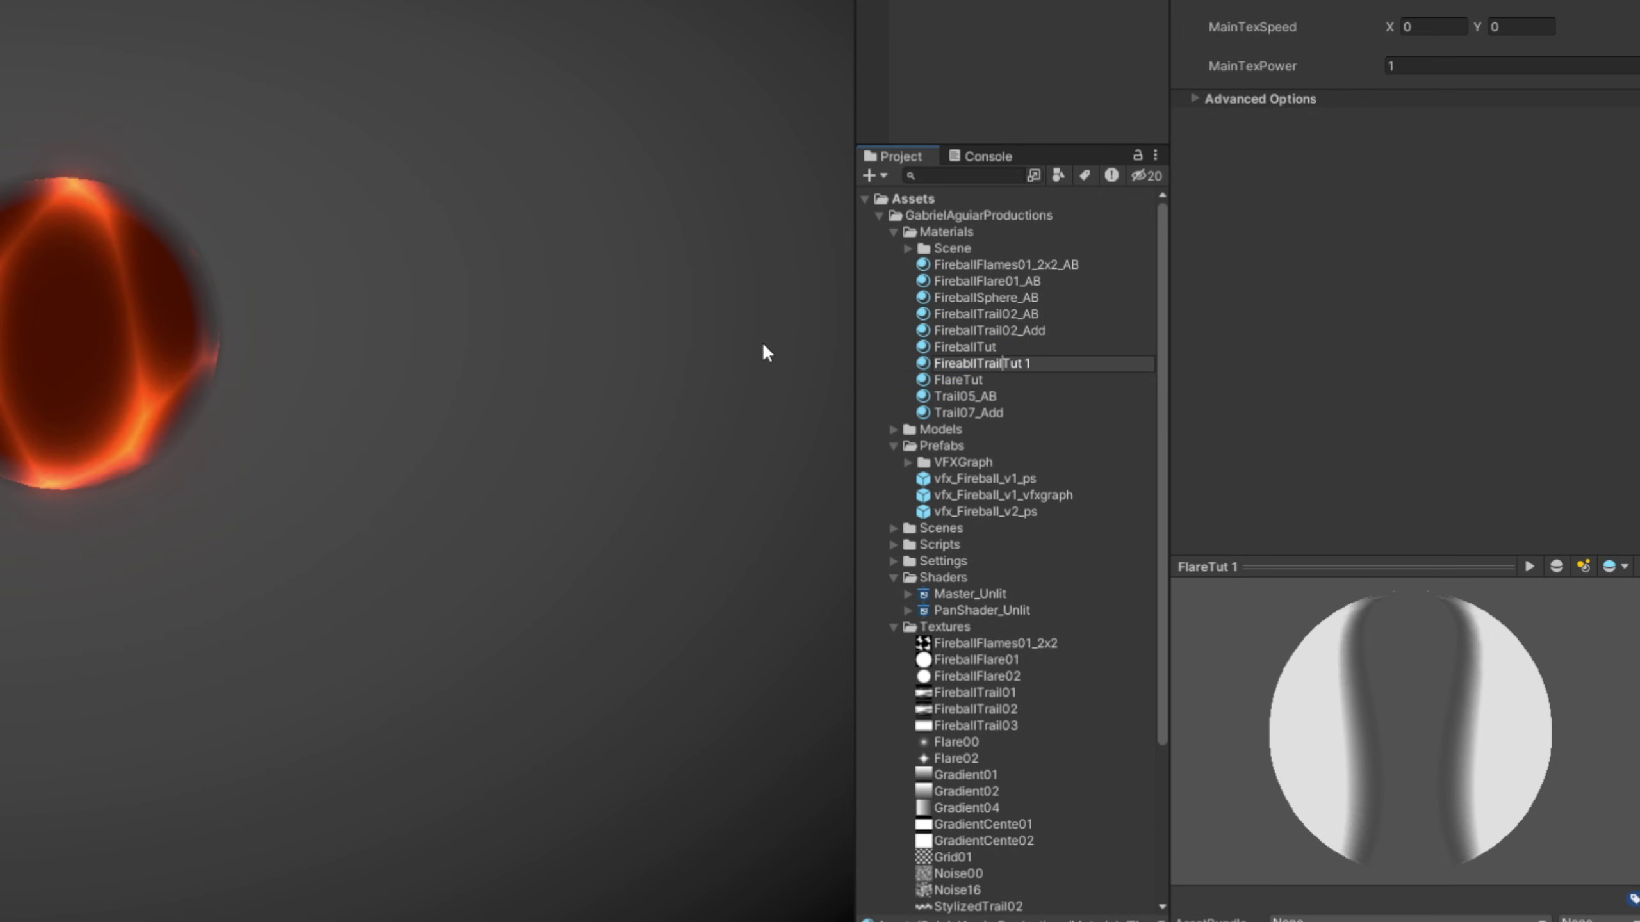
{"action": "key", "text": "Left"}
{"action": "key", "text": "Left"}
{"action": "key", "text": "Left"}
{"action": "key", "text": "Left"}
{"action": "key", "text": "Left"}
{"action": "key", "text": "BackSpace"}
{"action": "key", "text": "BackSpace"}
{"action": "key", "text": "BackSpace"}
{"action": "key", "text": "BackSpace"}
{"action": "type", "text": "ball"}
{"action": "key", "text": "End"}
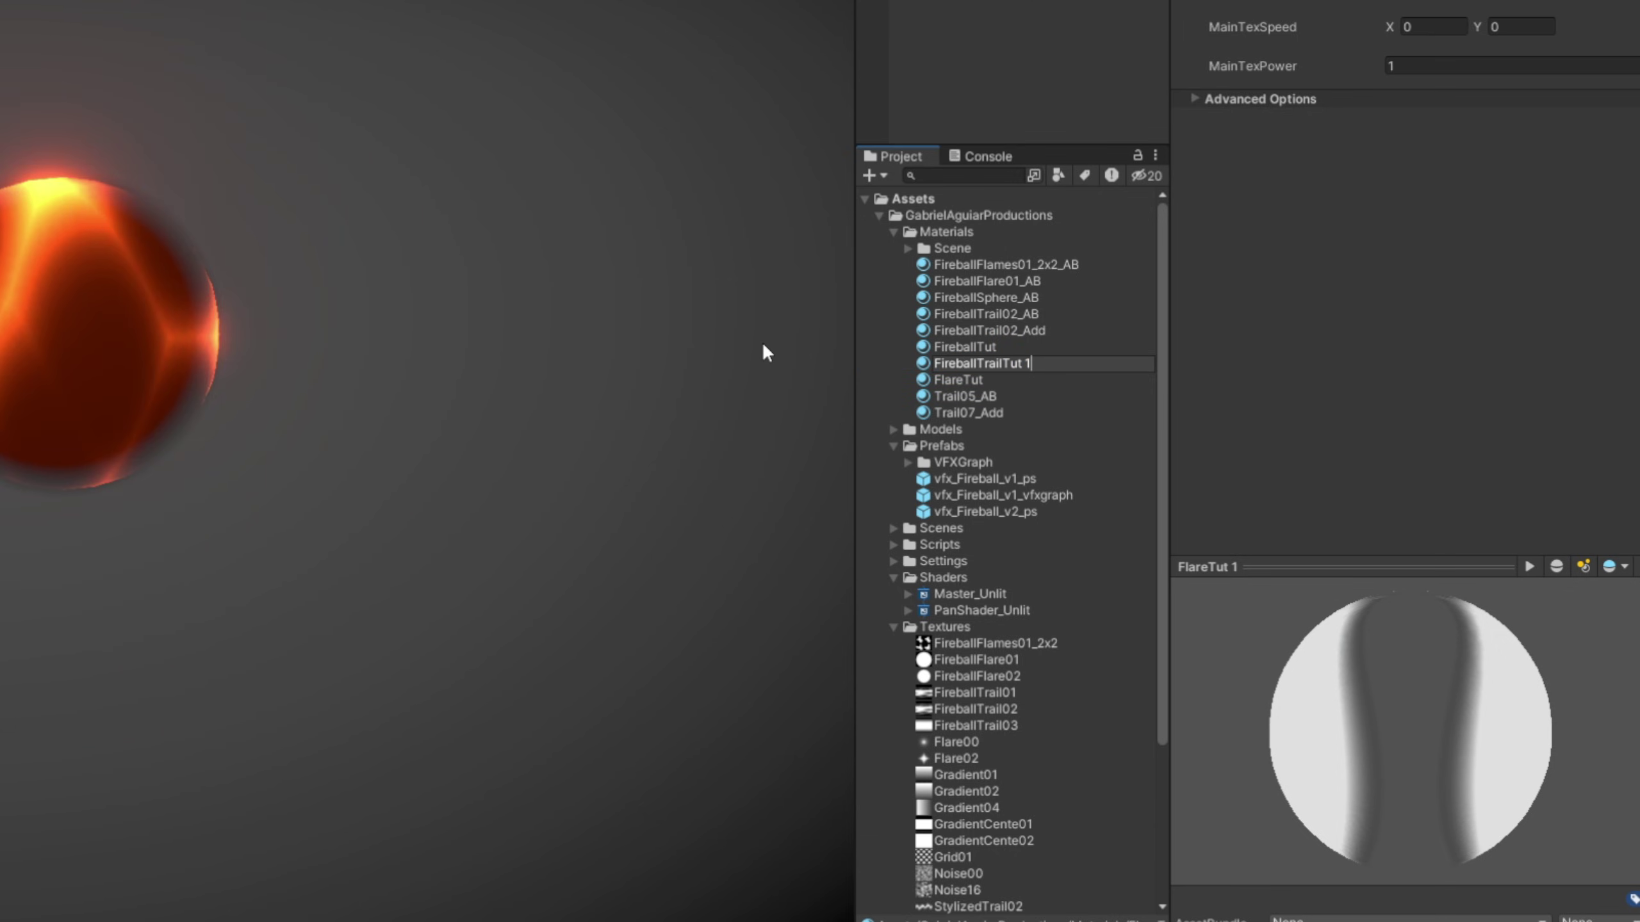
{"action": "key", "text": "Return"}
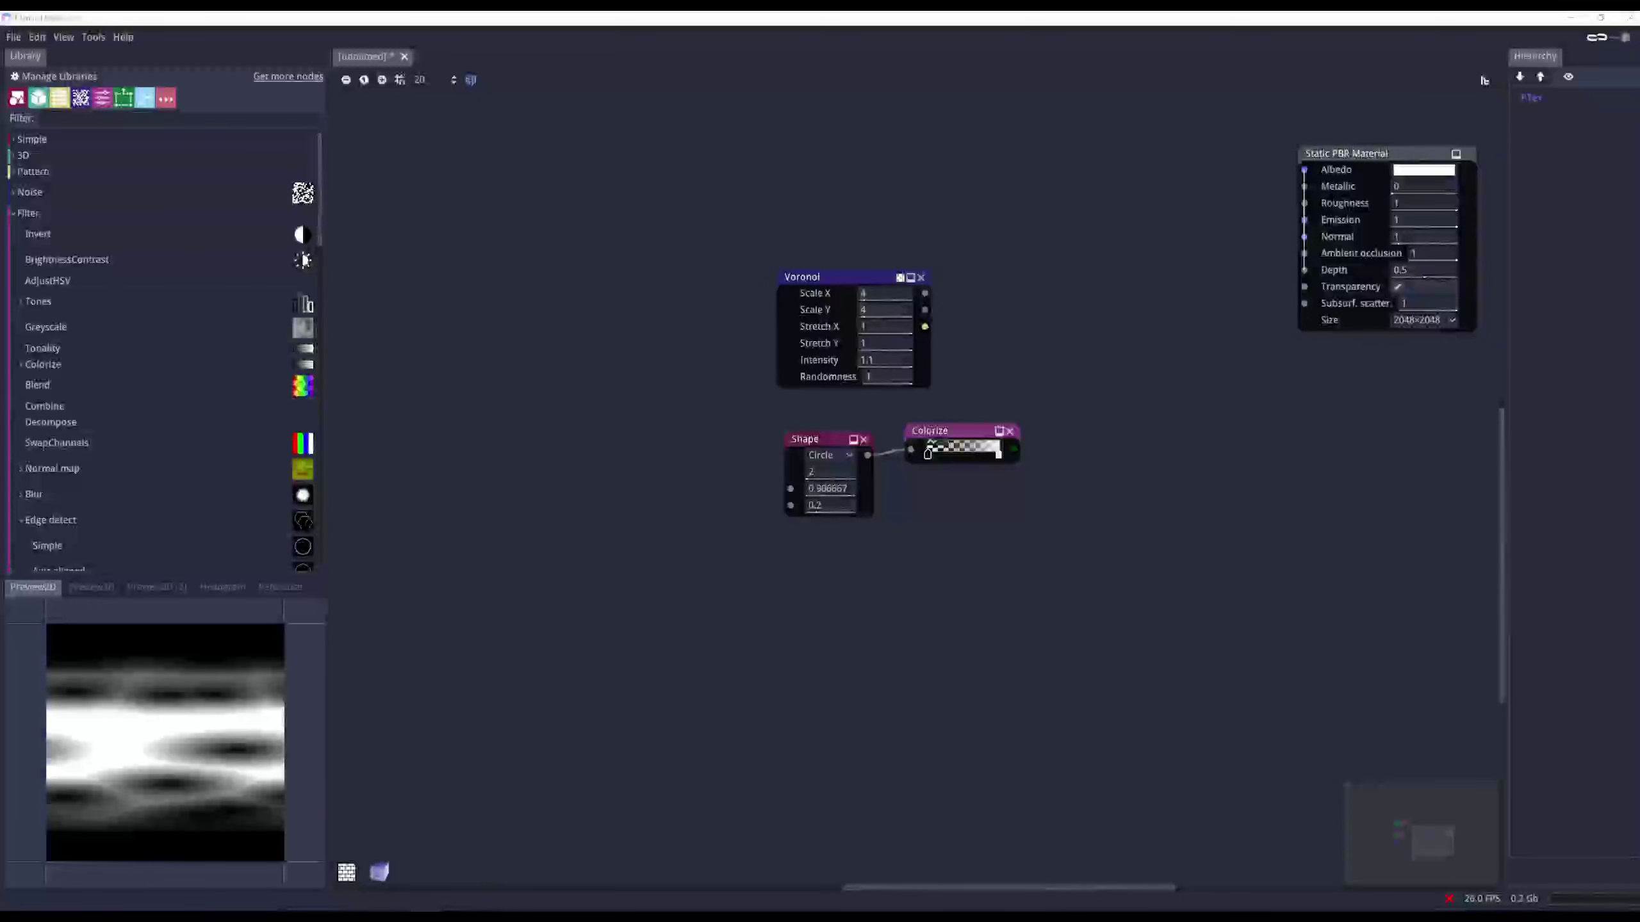
Add a Shape node below the circle shape and make it a four-sided Polygon with an edge value of 0.59
{"action": "middle_click_drag", "start_coordinate": [846, 621], "coordinate": [833, 606]}
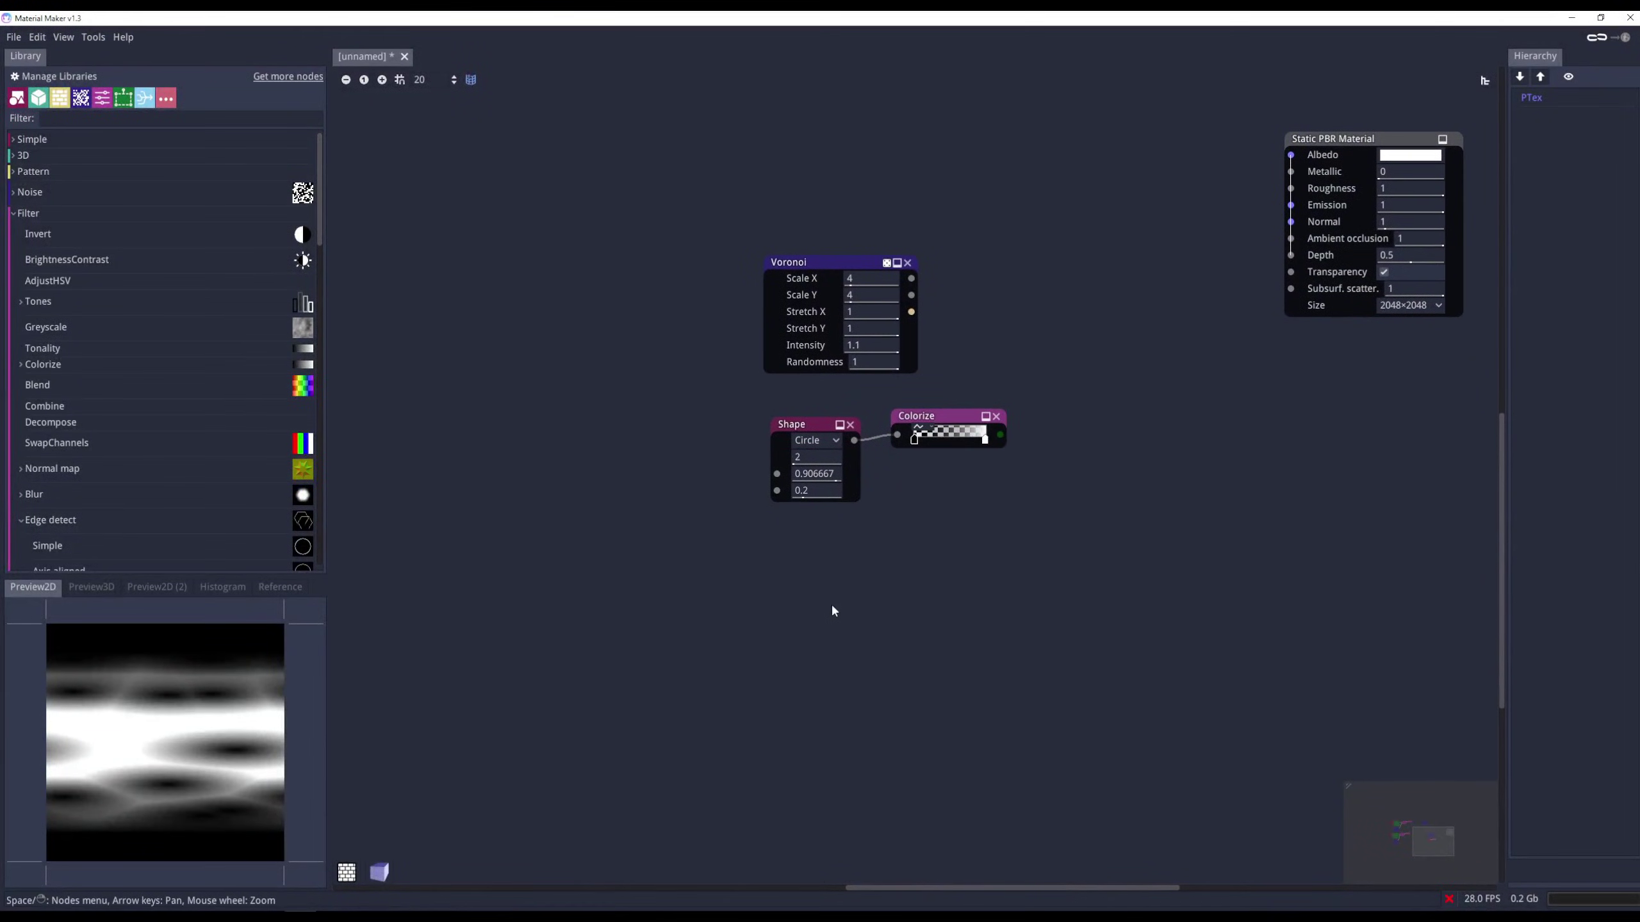
{"action": "right_click", "coordinate": [787, 603]}
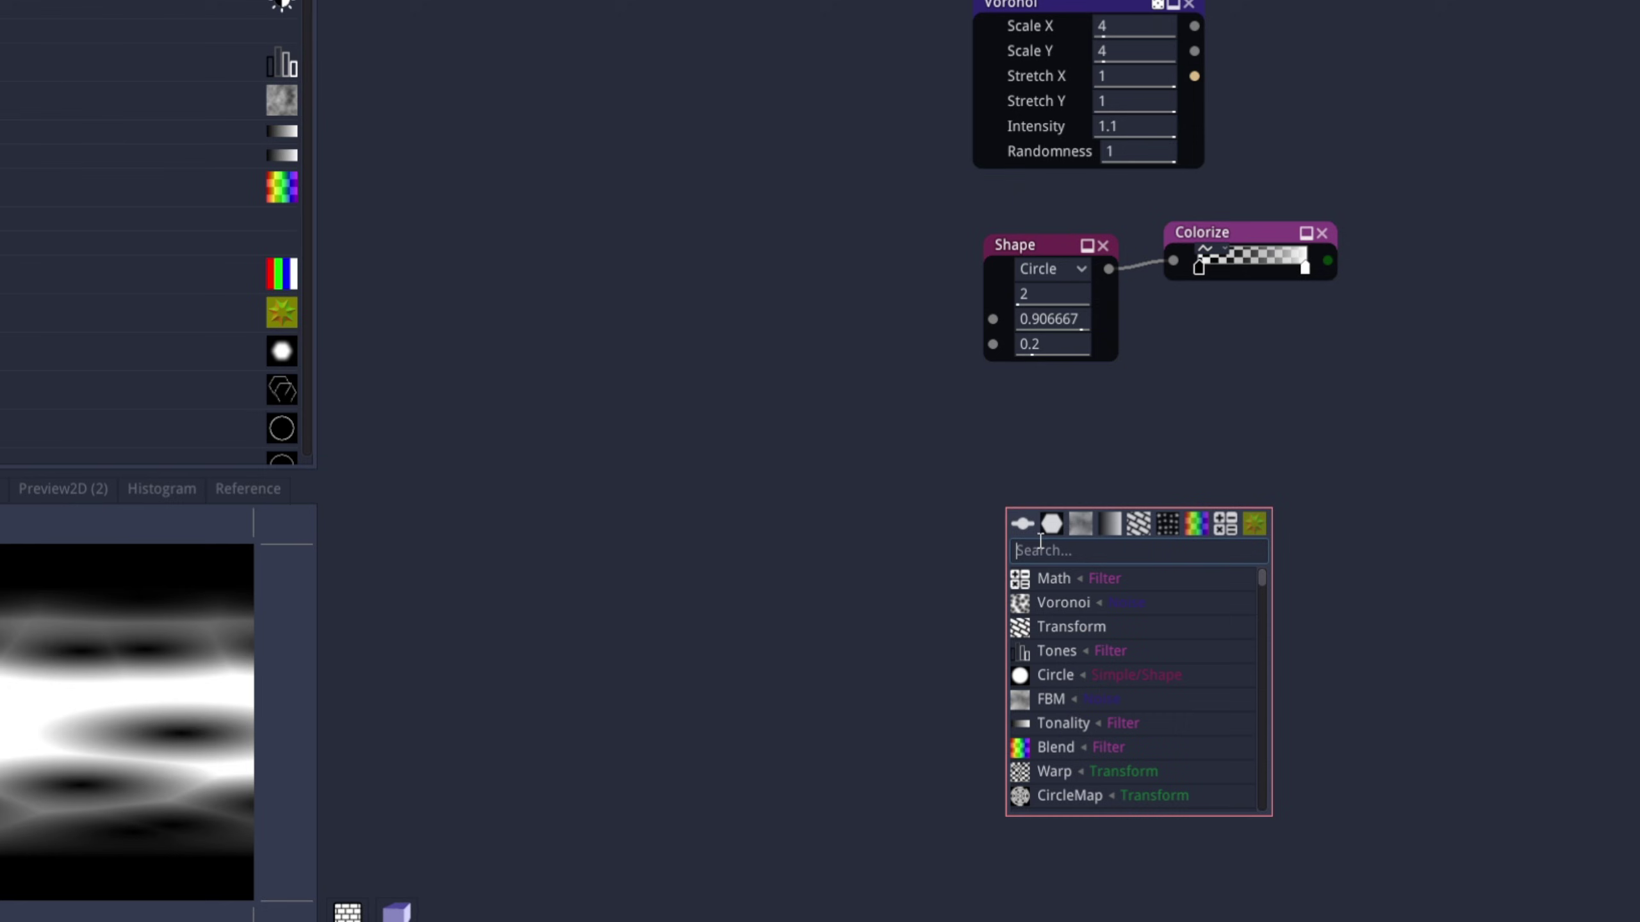
{"action": "type", "text": "shape"}
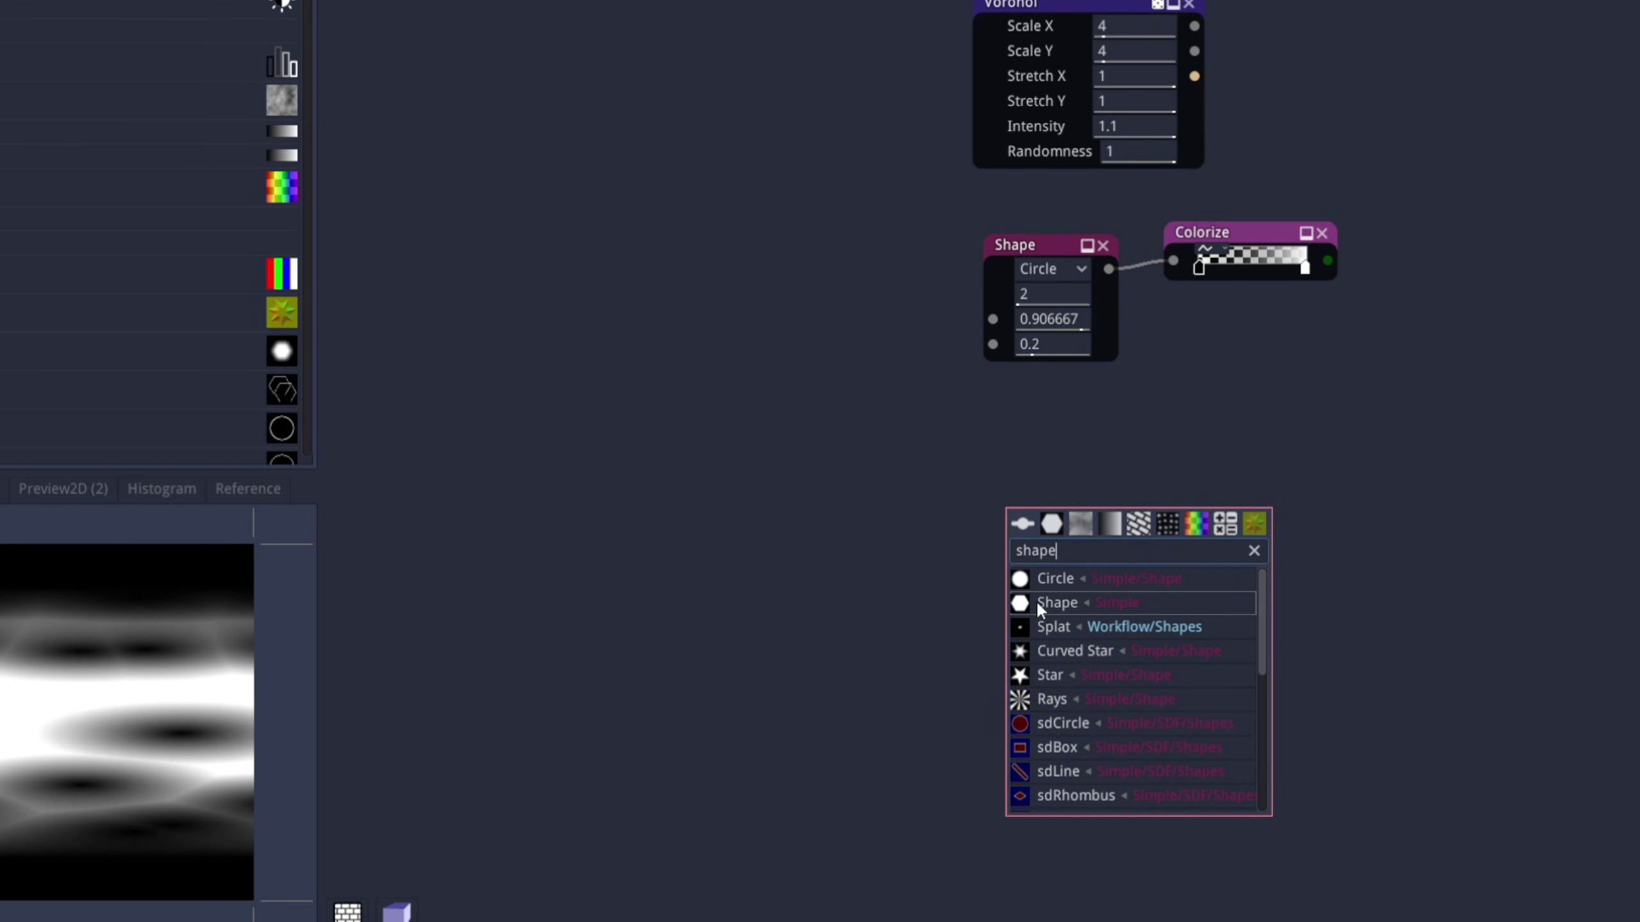
{"action": "left_click", "coordinate": [1040, 605]}
{"action": "left_click", "coordinate": [1064, 523]}
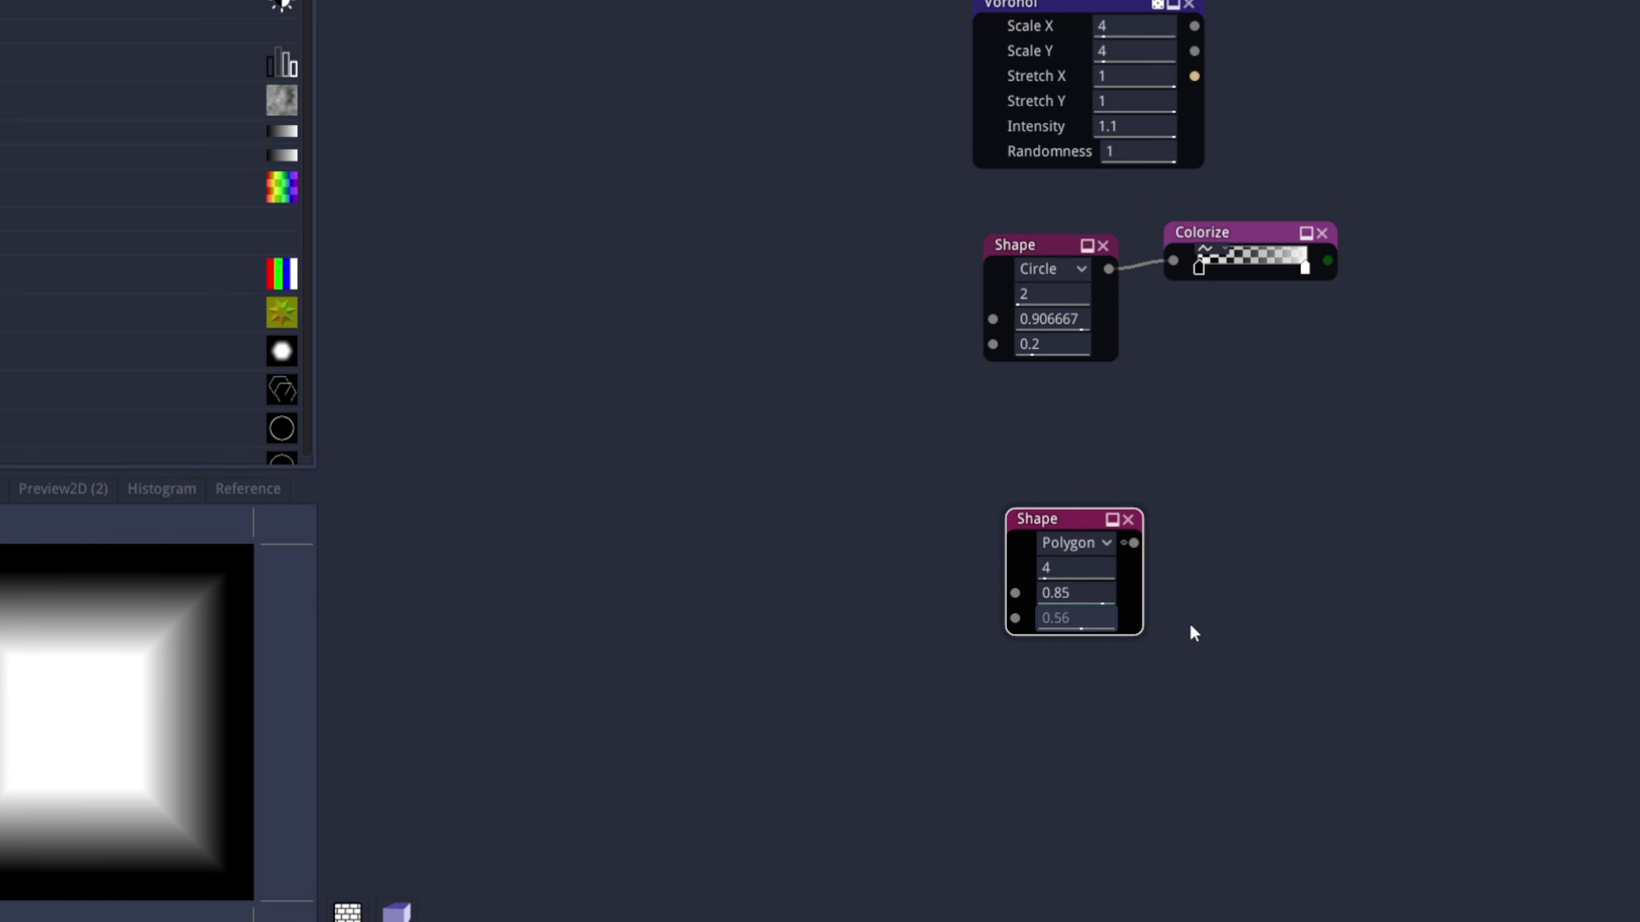
Add a Transform node fed by the Polygon shape and set its Scale X to about 3.53
{"action": "left_click_drag", "start_coordinate": [1135, 542], "coordinate": [1194, 540]}
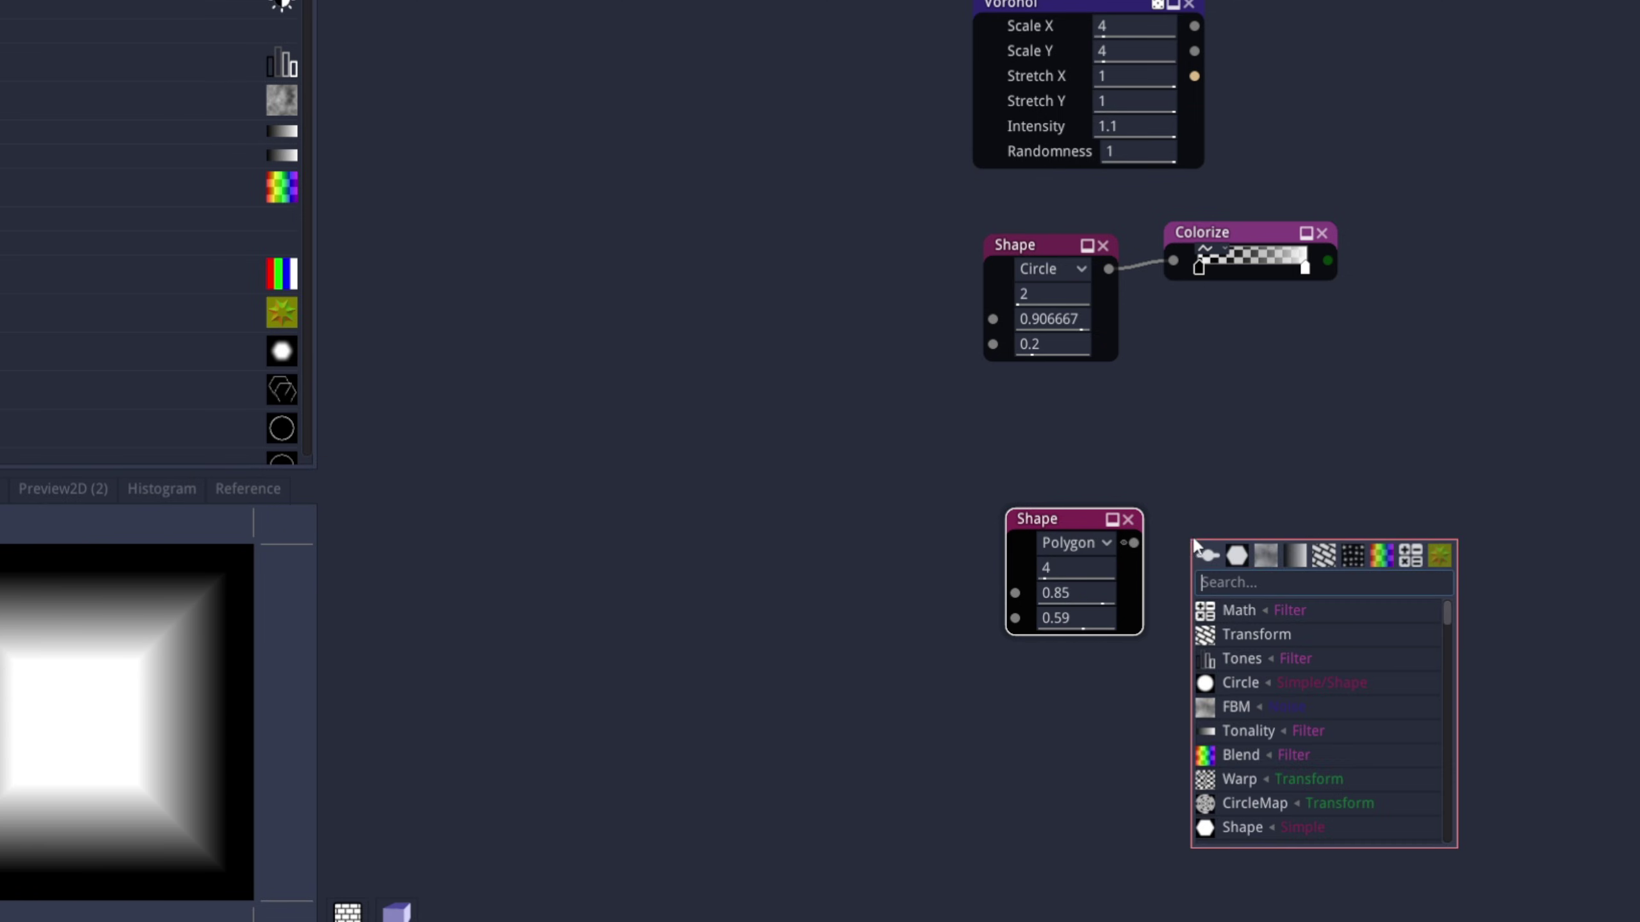
{"action": "type", "text": "tra"}
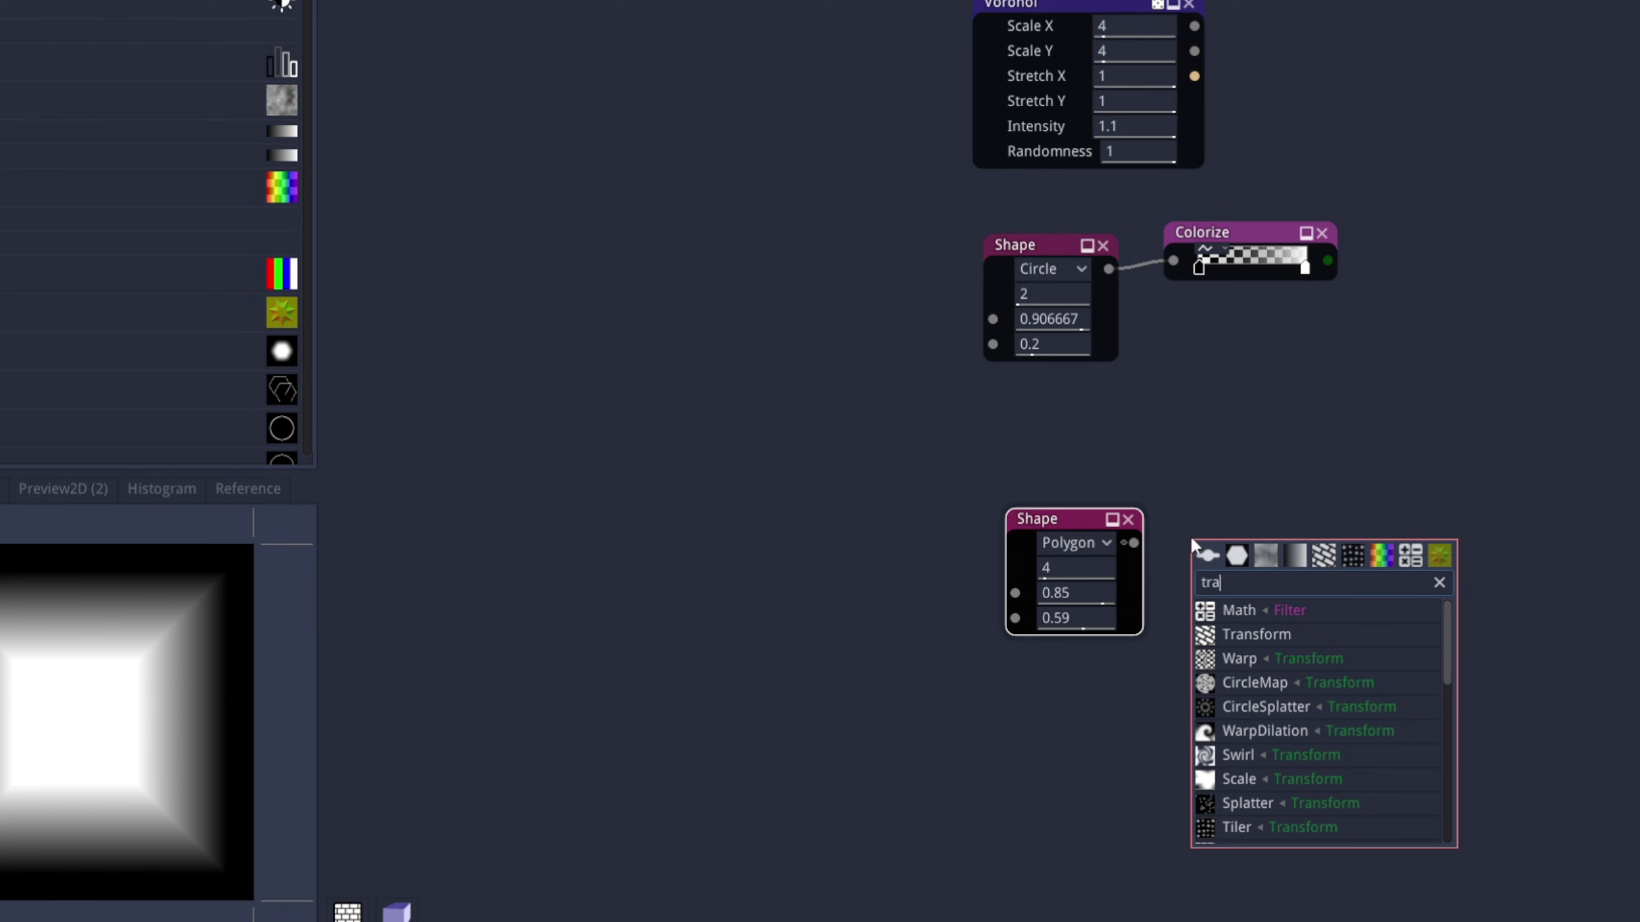
{"action": "left_click", "coordinate": [1256, 636]}
{"action": "left_click", "coordinate": [1259, 516]}
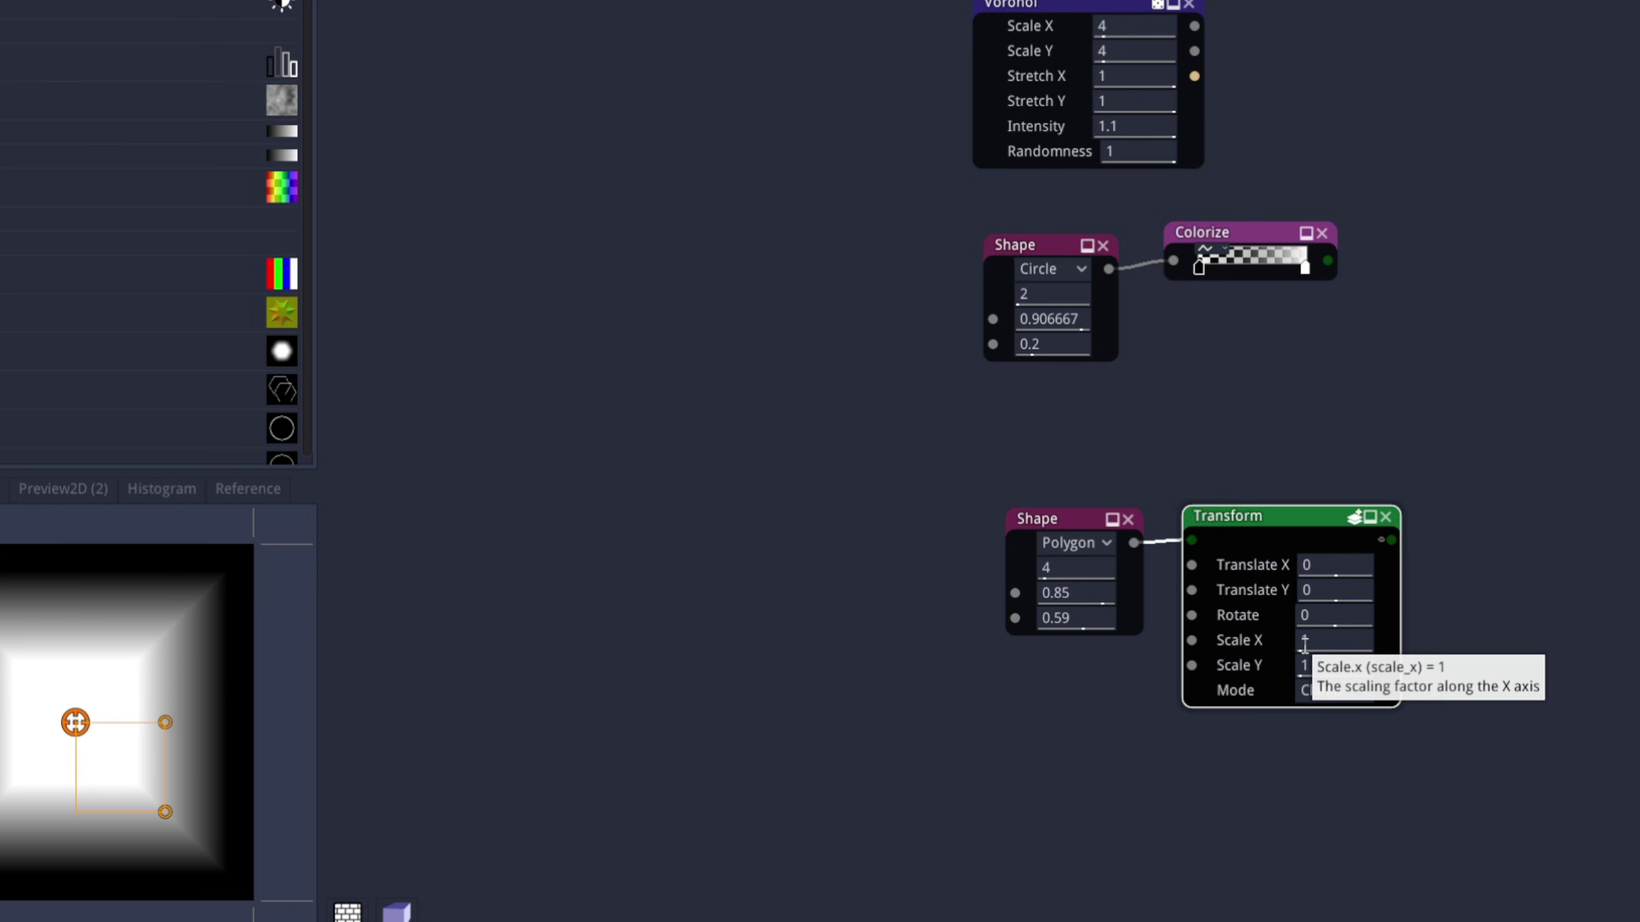
{"action": "left_click_drag", "start_coordinate": [1304, 642], "coordinate": [1340, 639]}
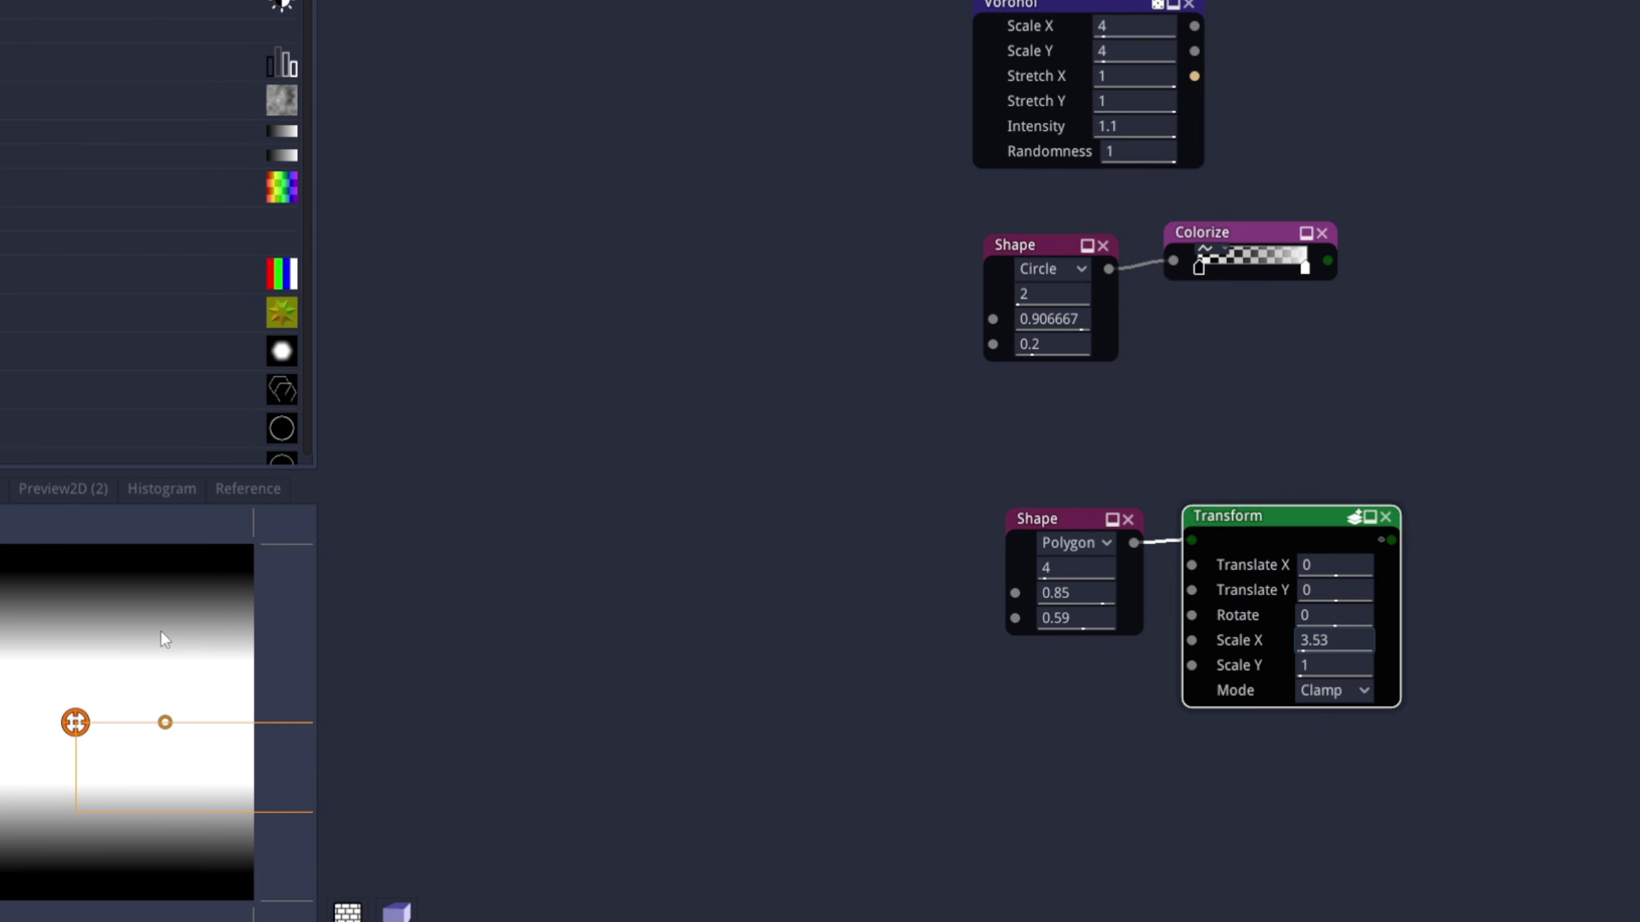
Duplicate the Colorize node, place the copy beside the Transform node, and feed it the Transform output
{"action": "left_click", "coordinate": [1270, 228]}
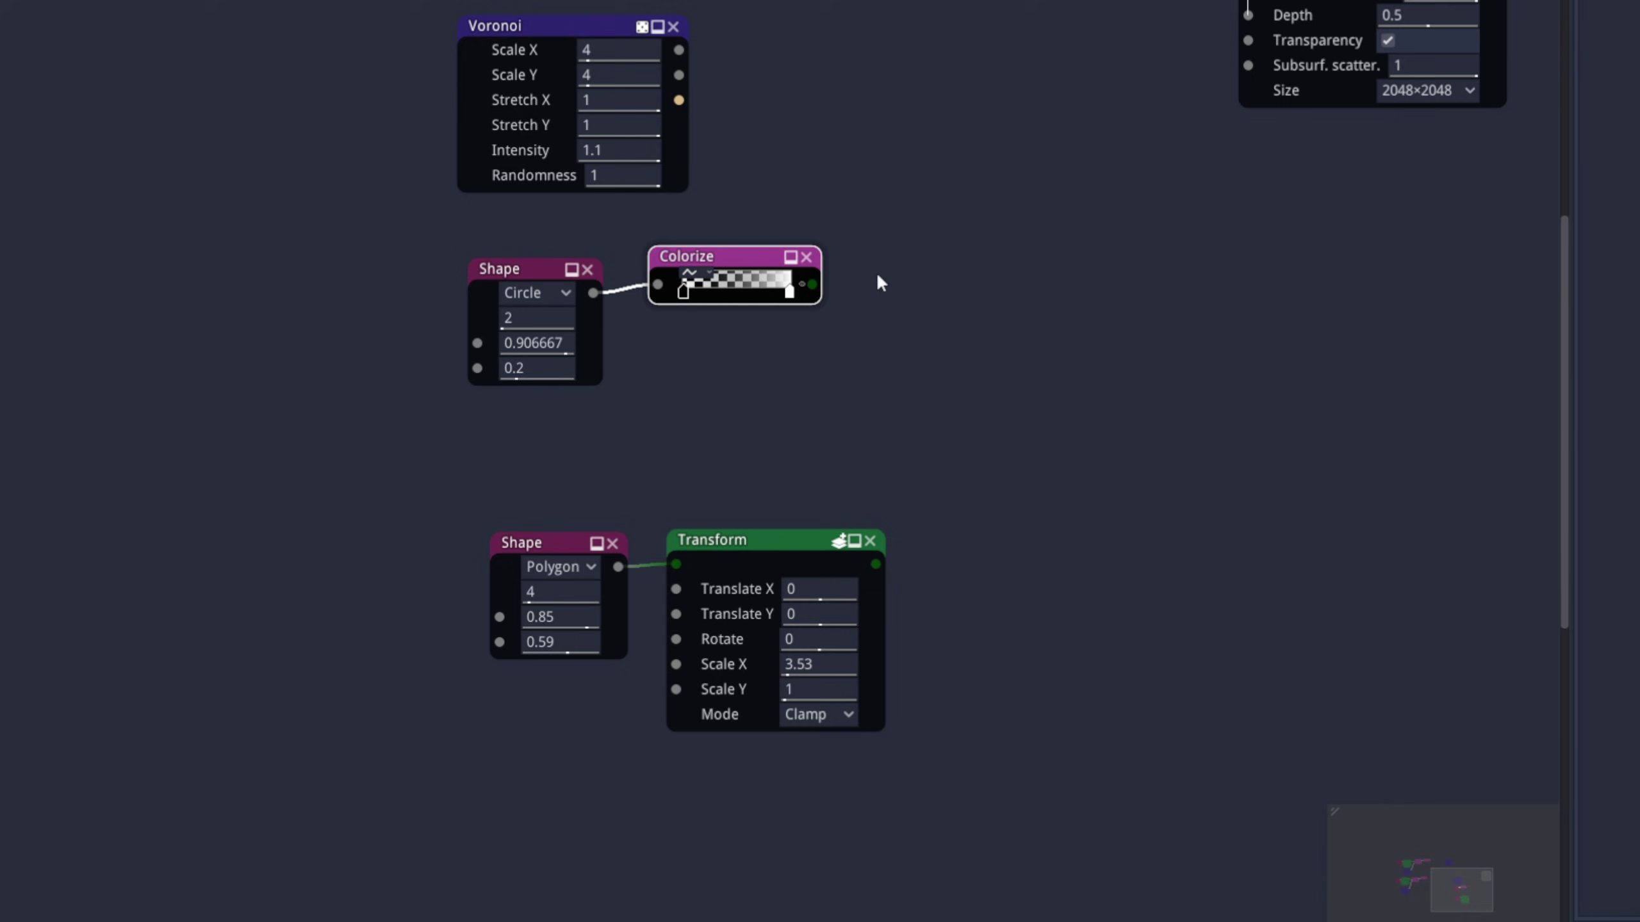
{"action": "key", "text": "ctrl+d"}
{"action": "left_click_drag", "start_coordinate": [886, 277], "coordinate": [1015, 561]}
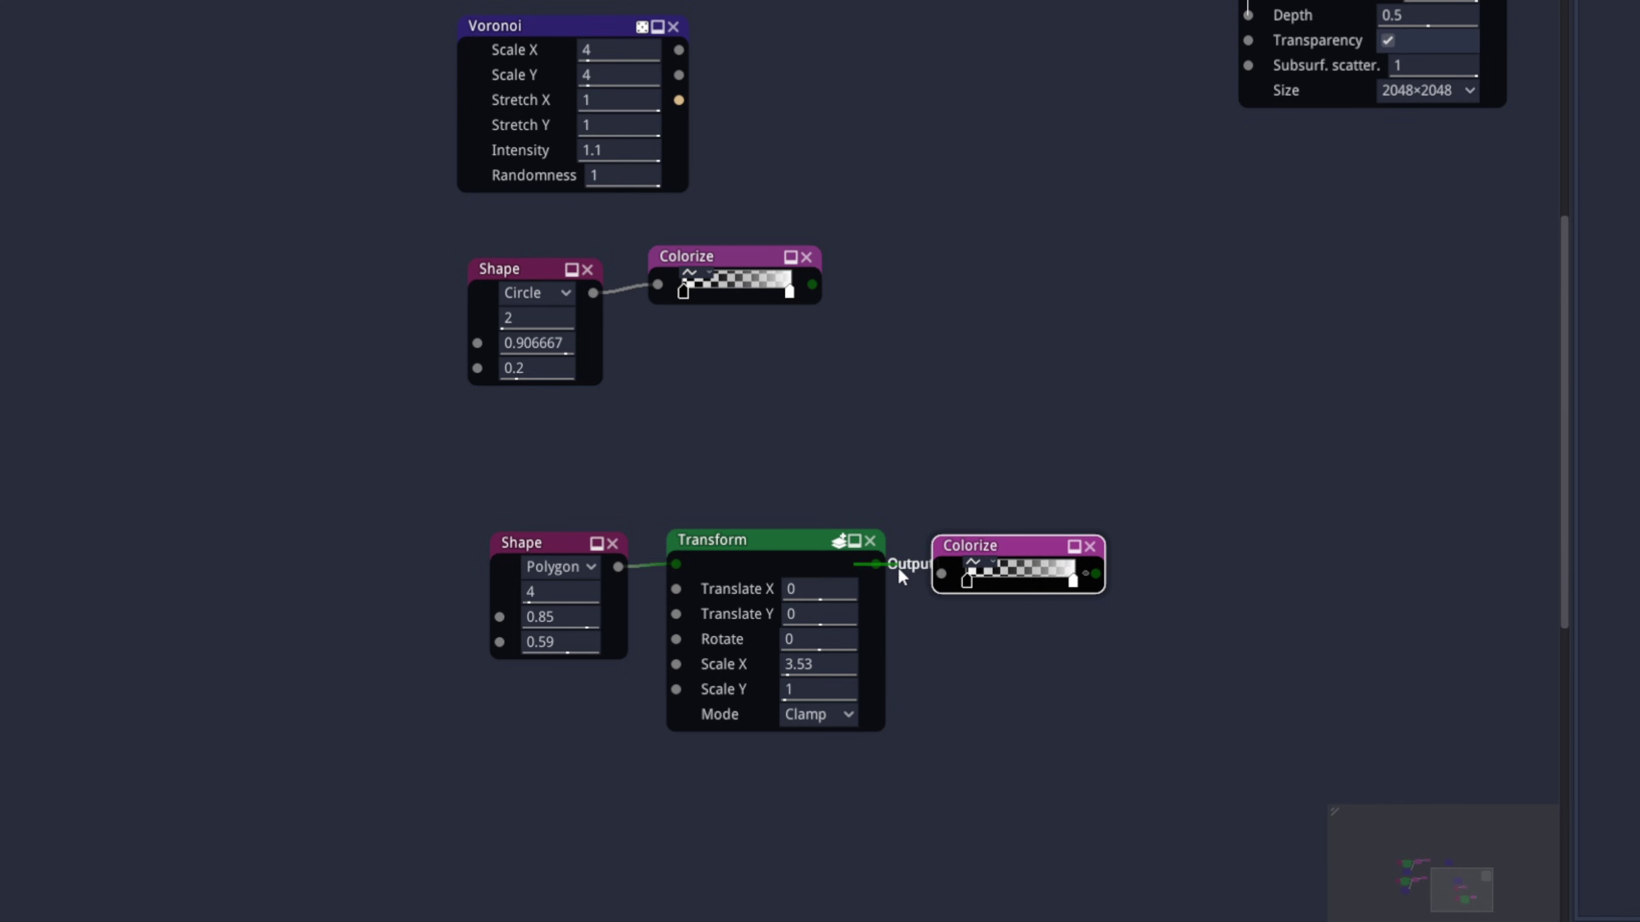
{"action": "left_click_drag", "start_coordinate": [901, 575], "coordinate": [944, 571]}
Export the 2D preview of the new Colorize node as FireballTrail03.png, alongside the existing fireball textures
{"action": "right_click", "coordinate": [165, 604]}
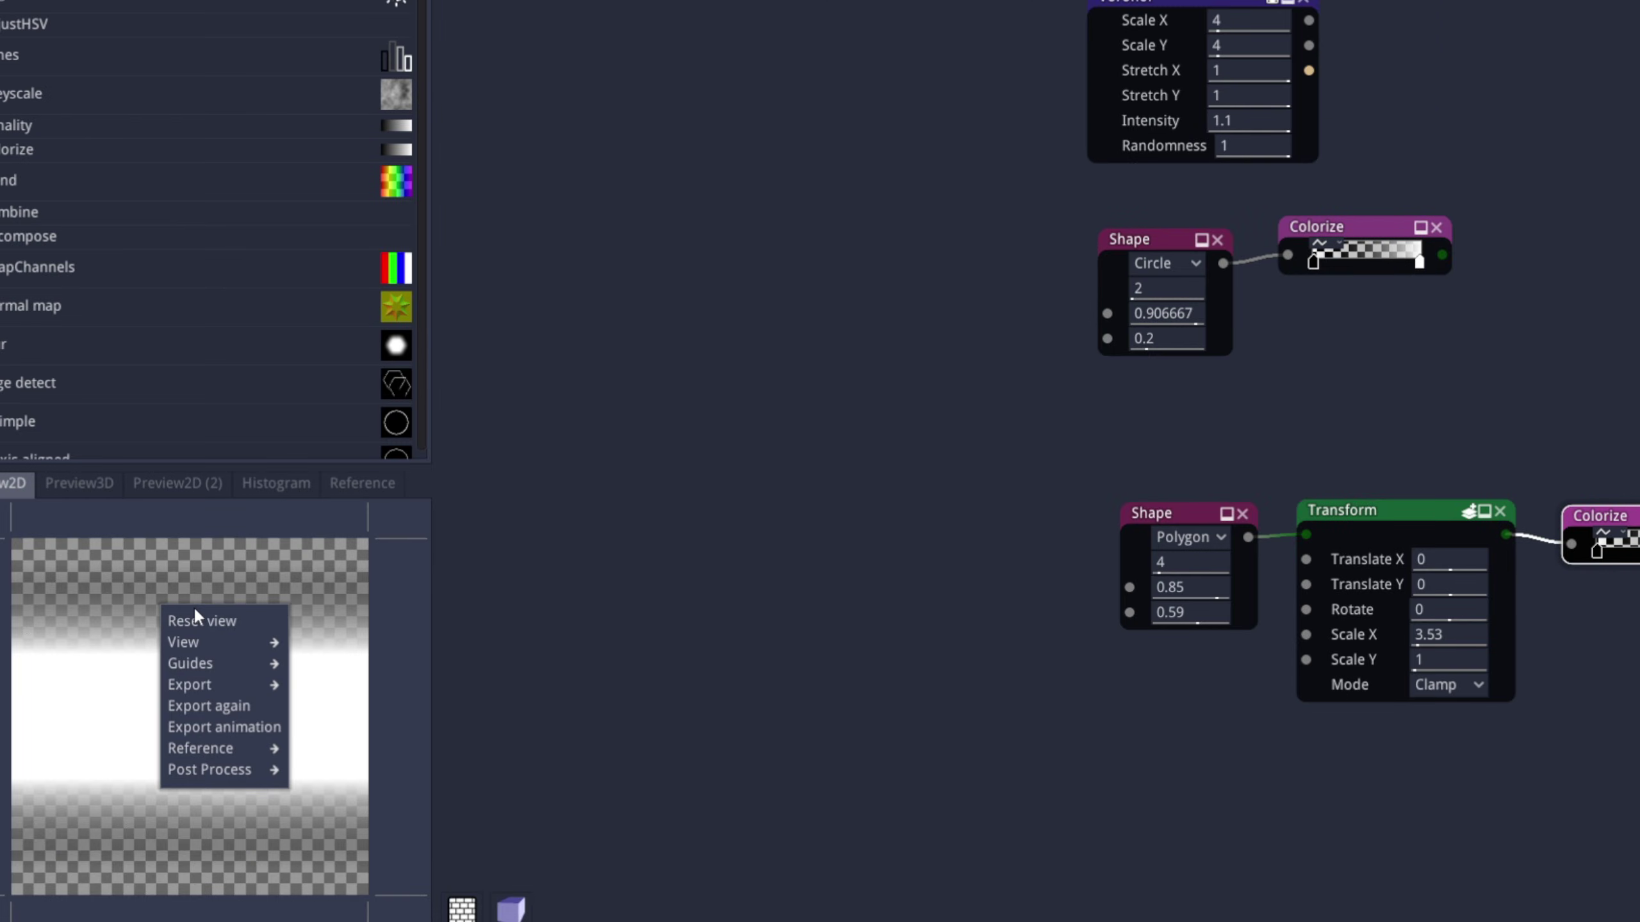
{"action": "mouse_move", "coordinate": [212, 682]}
{"action": "left_click", "coordinate": [328, 795]}
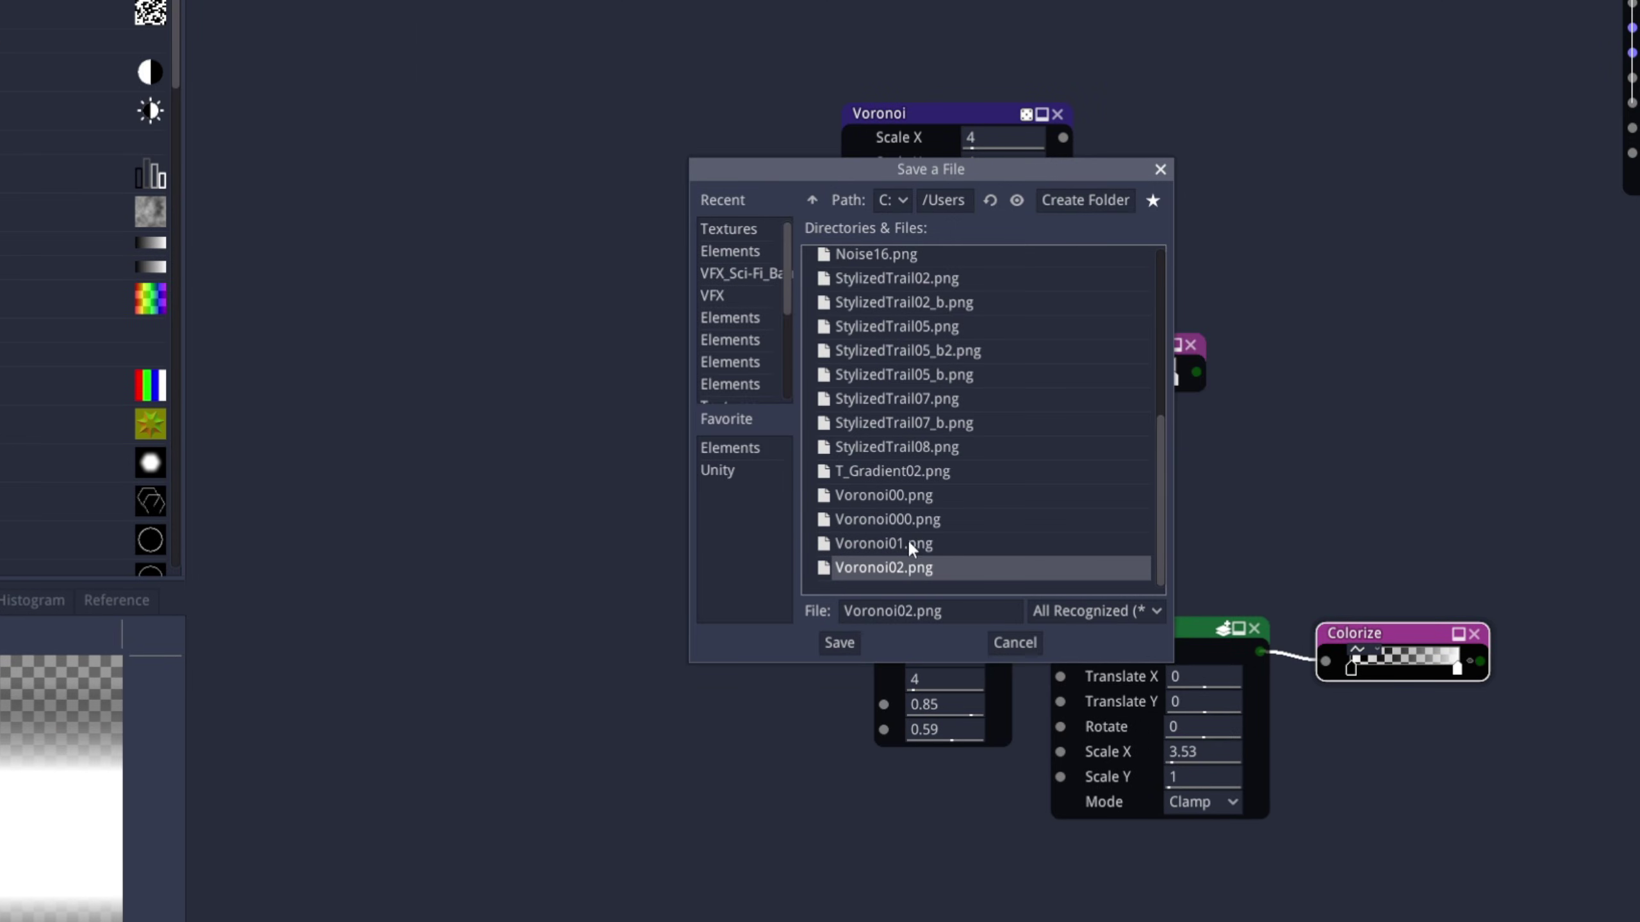
{"action": "scroll", "coordinate": [923, 491], "scroll_direction": "up", "scroll_amount": 5}
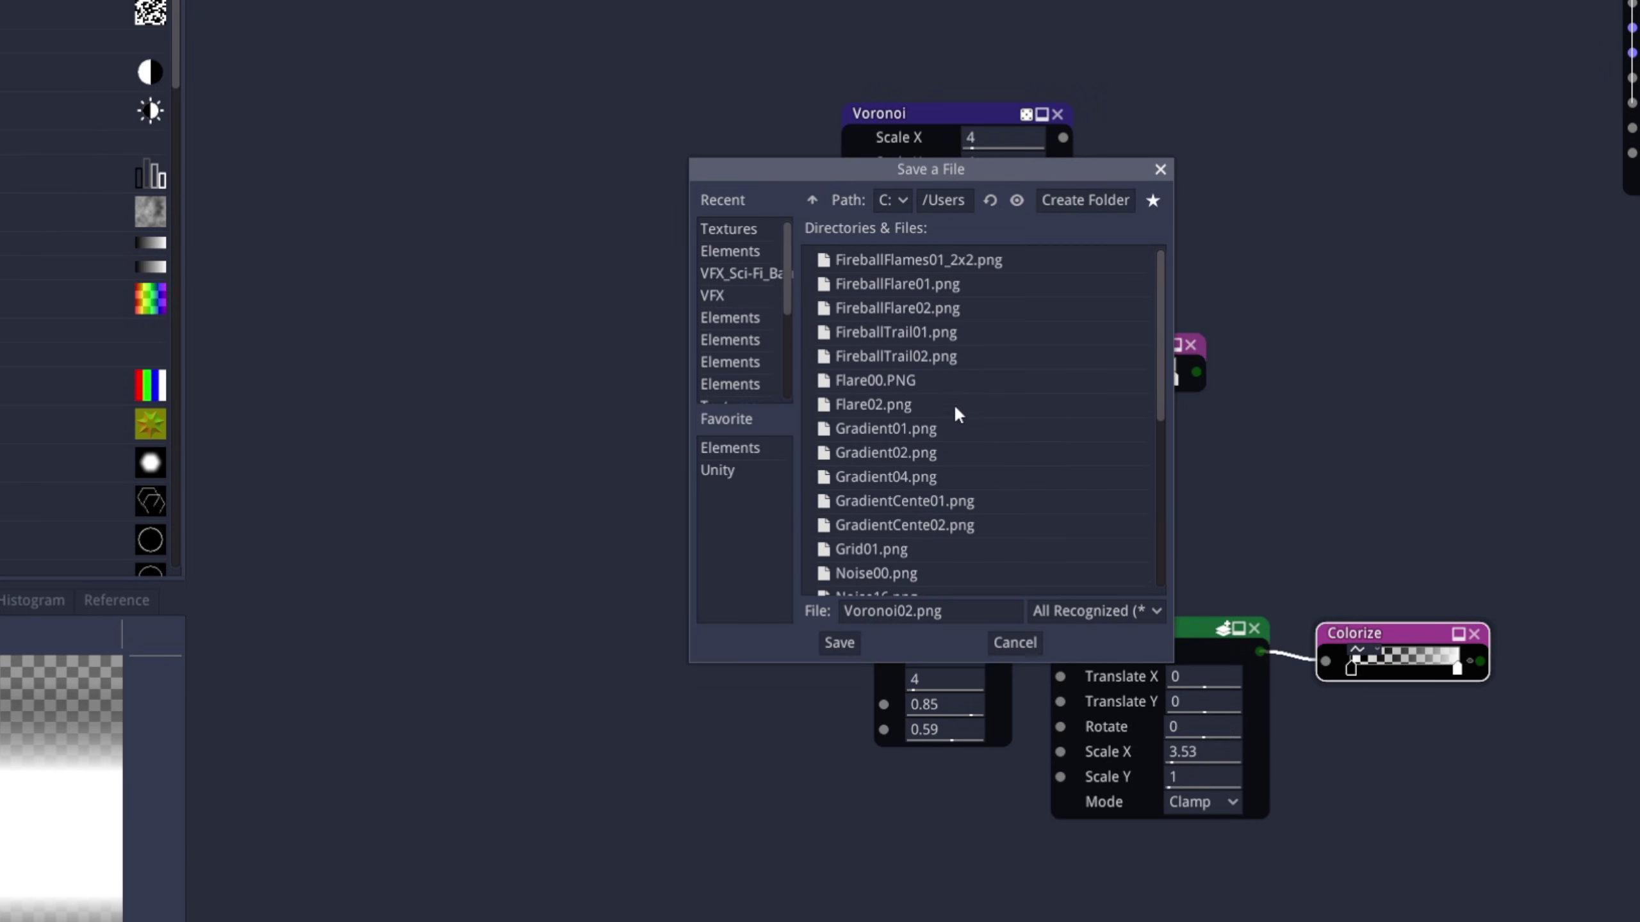
{"action": "left_click", "coordinate": [936, 364]}
{"action": "scroll", "coordinate": [949, 407], "scroll_direction": "down", "scroll_amount": 2}
{"action": "scroll", "coordinate": [964, 448], "scroll_direction": "down", "scroll_amount": 3}
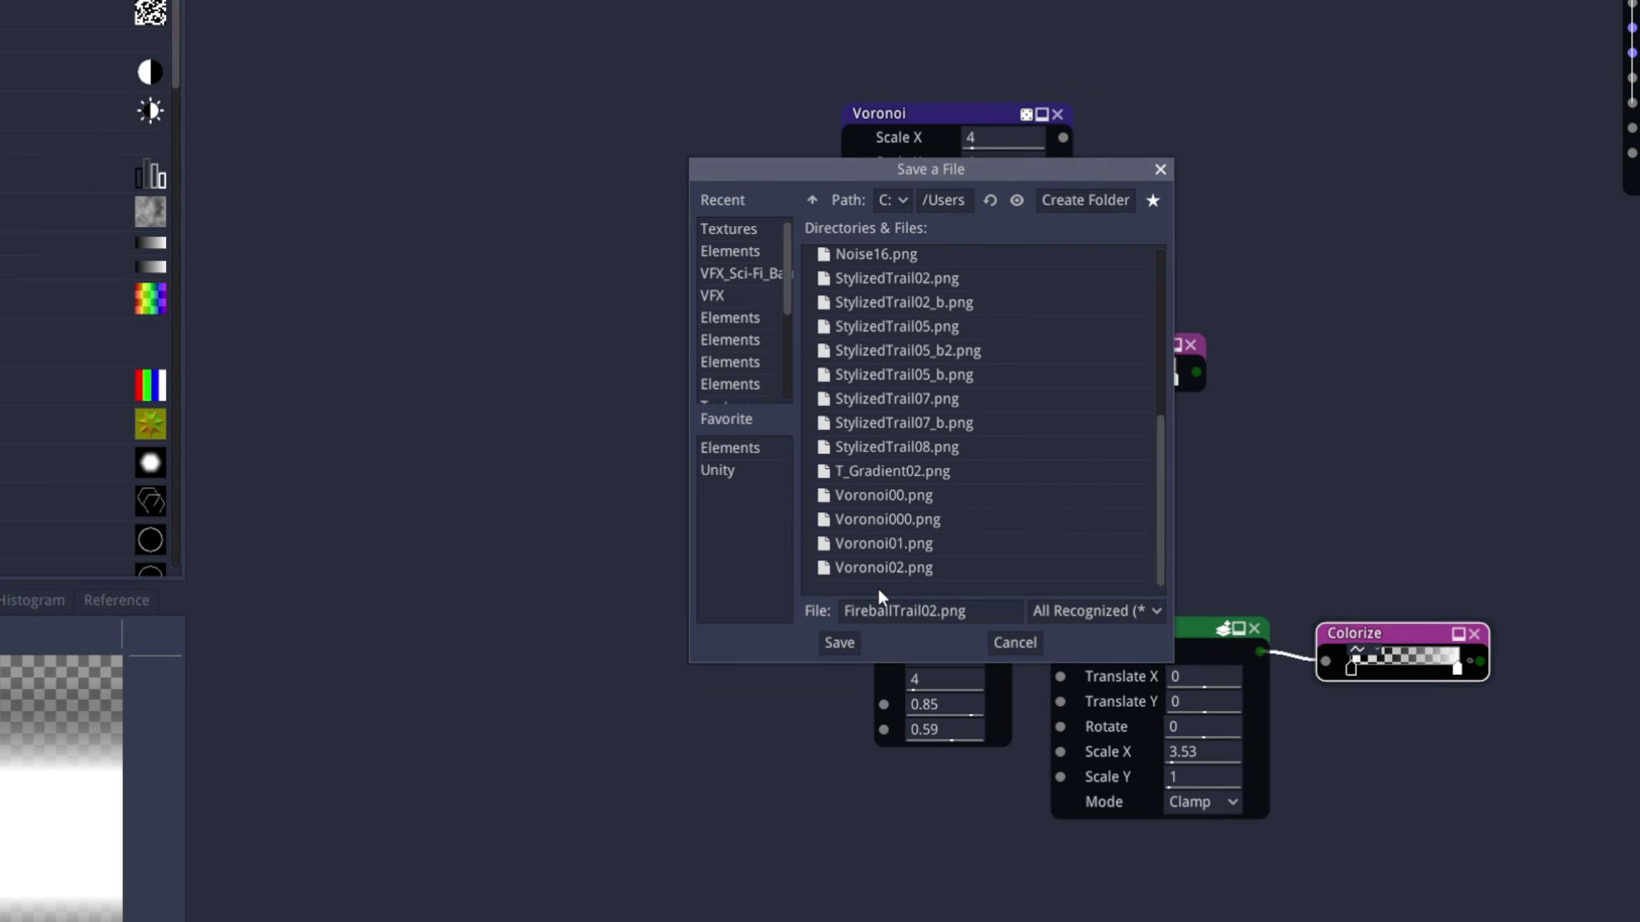
{"action": "left_click", "coordinate": [927, 611]}
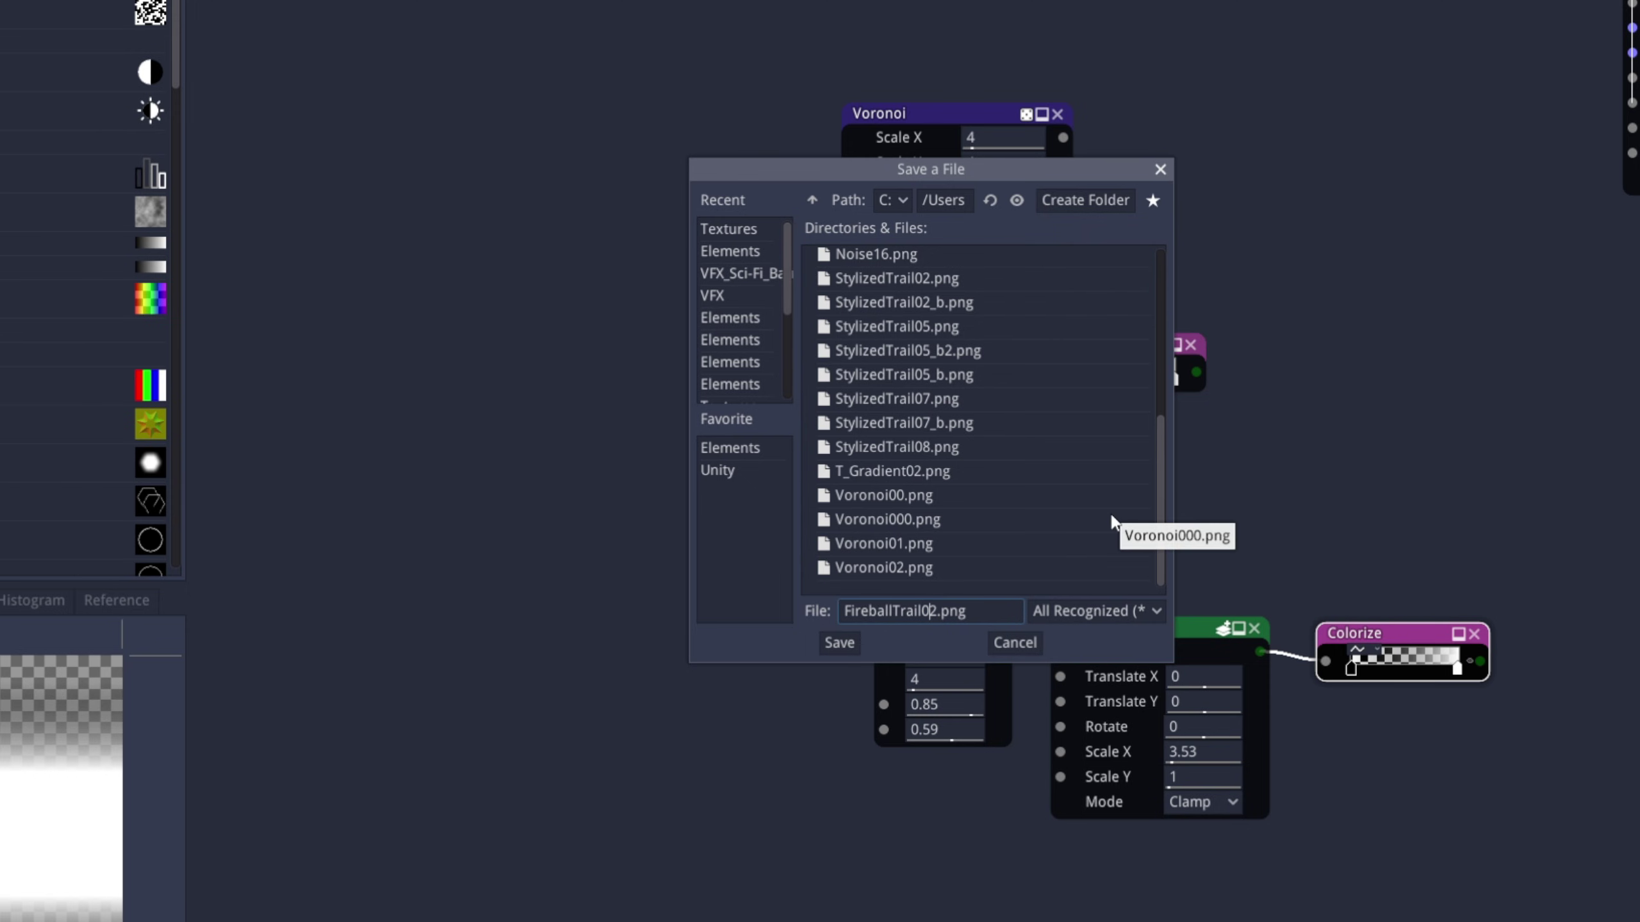
{"action": "key", "text": "Return"}
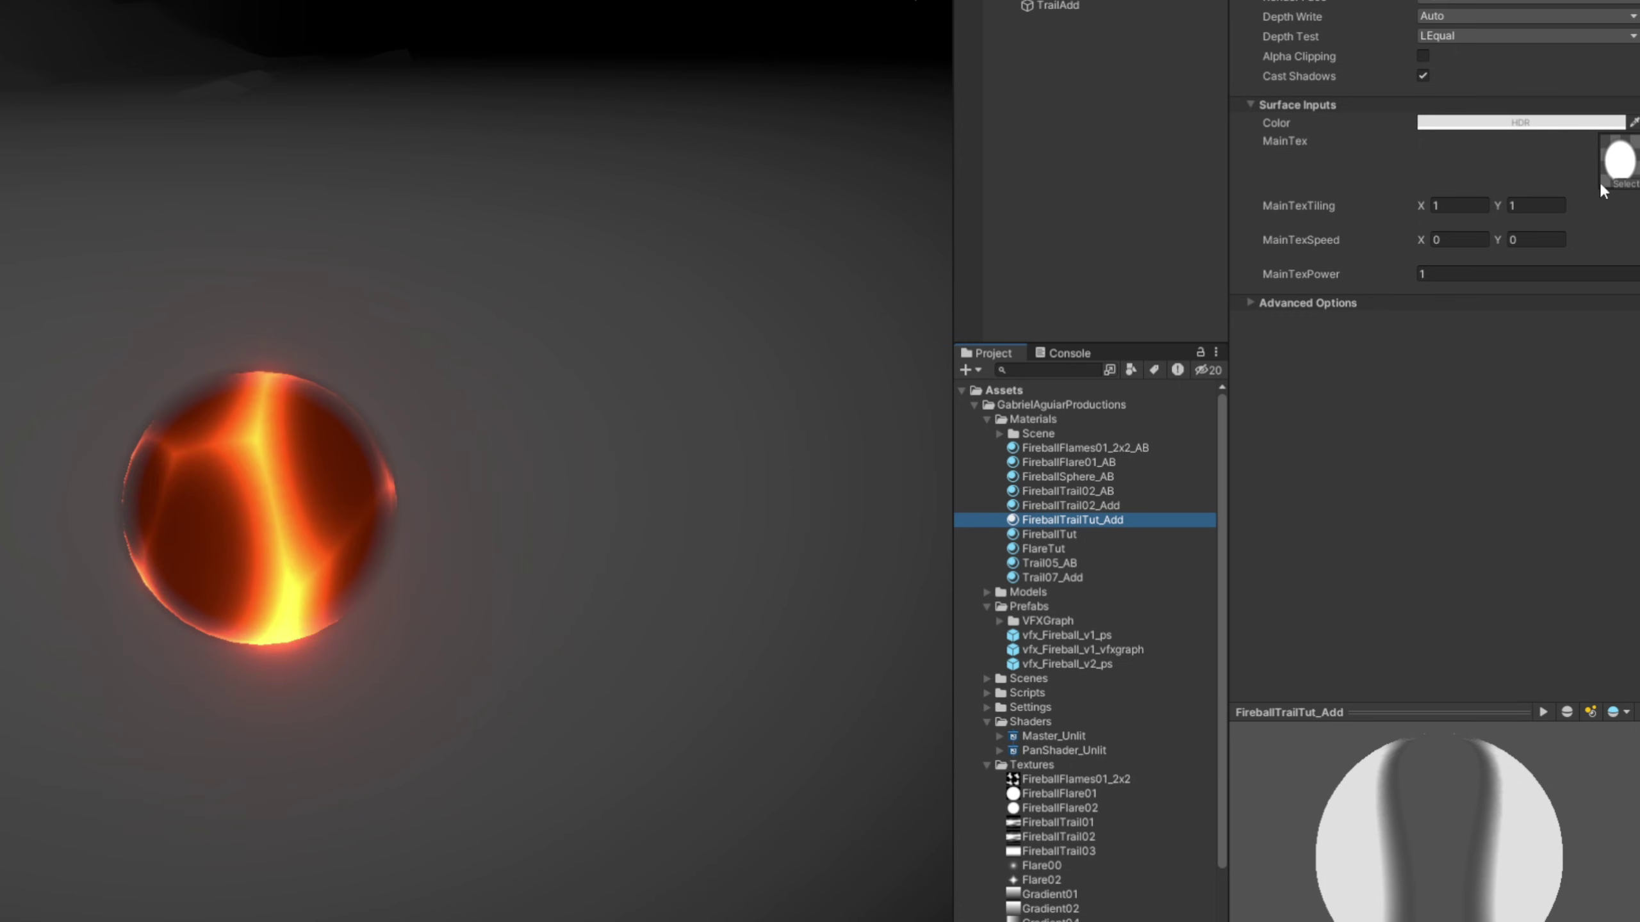
In Unity, give FireballTrailTut_Add the FireballTrail03 texture as MainTex with Additive blending, and assign the material to TrailAdd
{"action": "left_click_drag", "start_coordinate": [1122, 849], "coordinate": [1614, 156]}
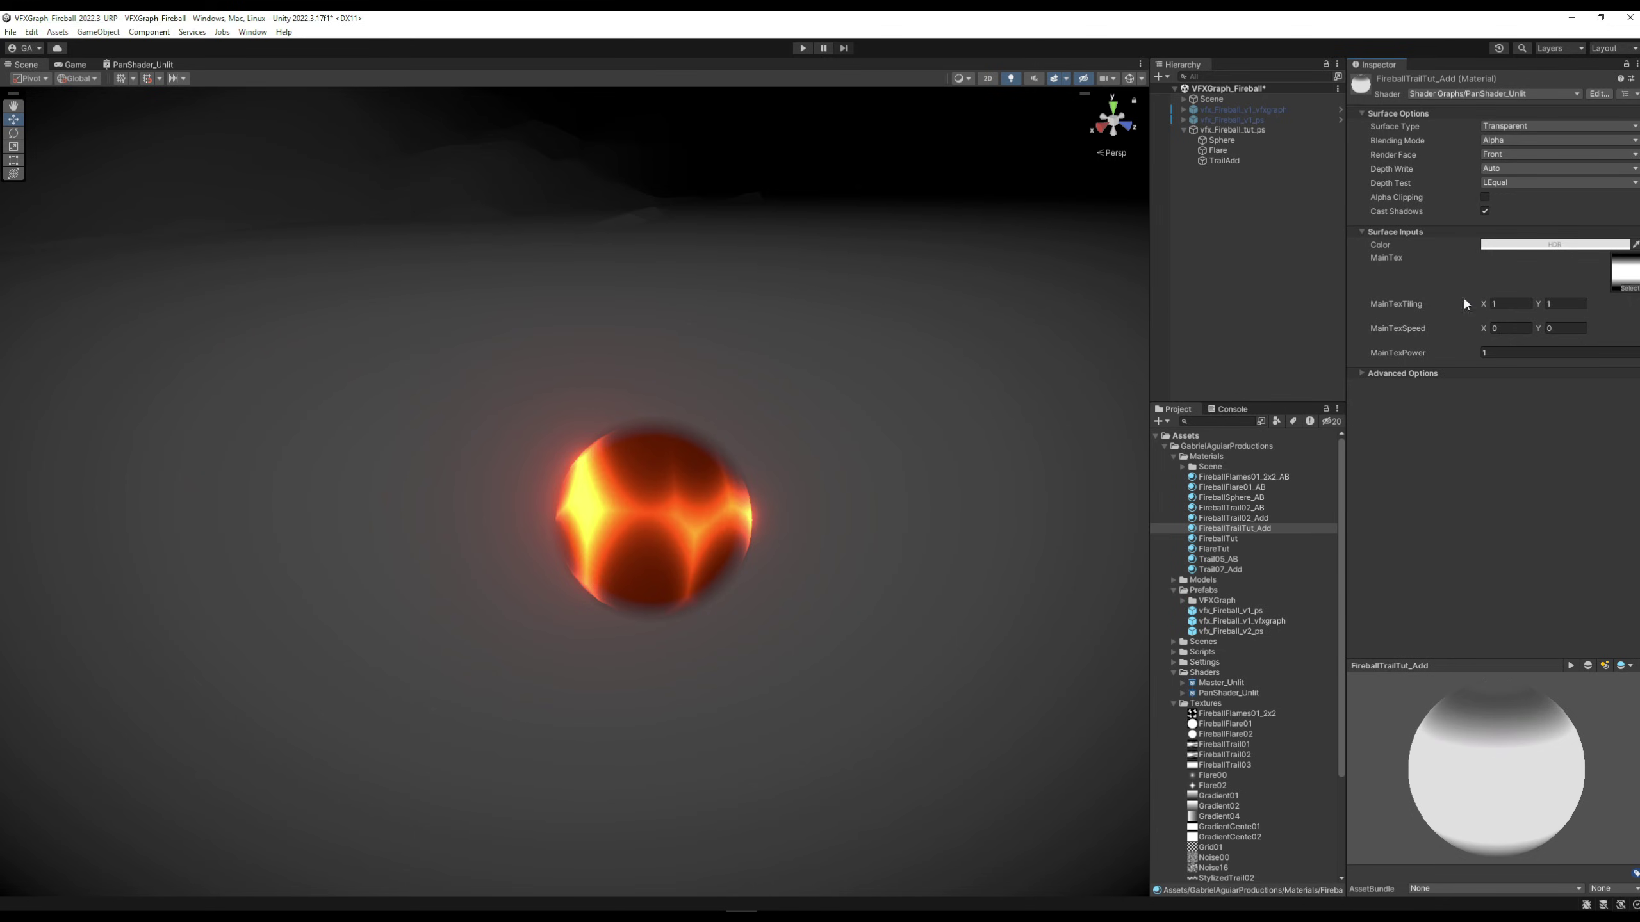
{"action": "left_click", "coordinate": [1513, 141]}
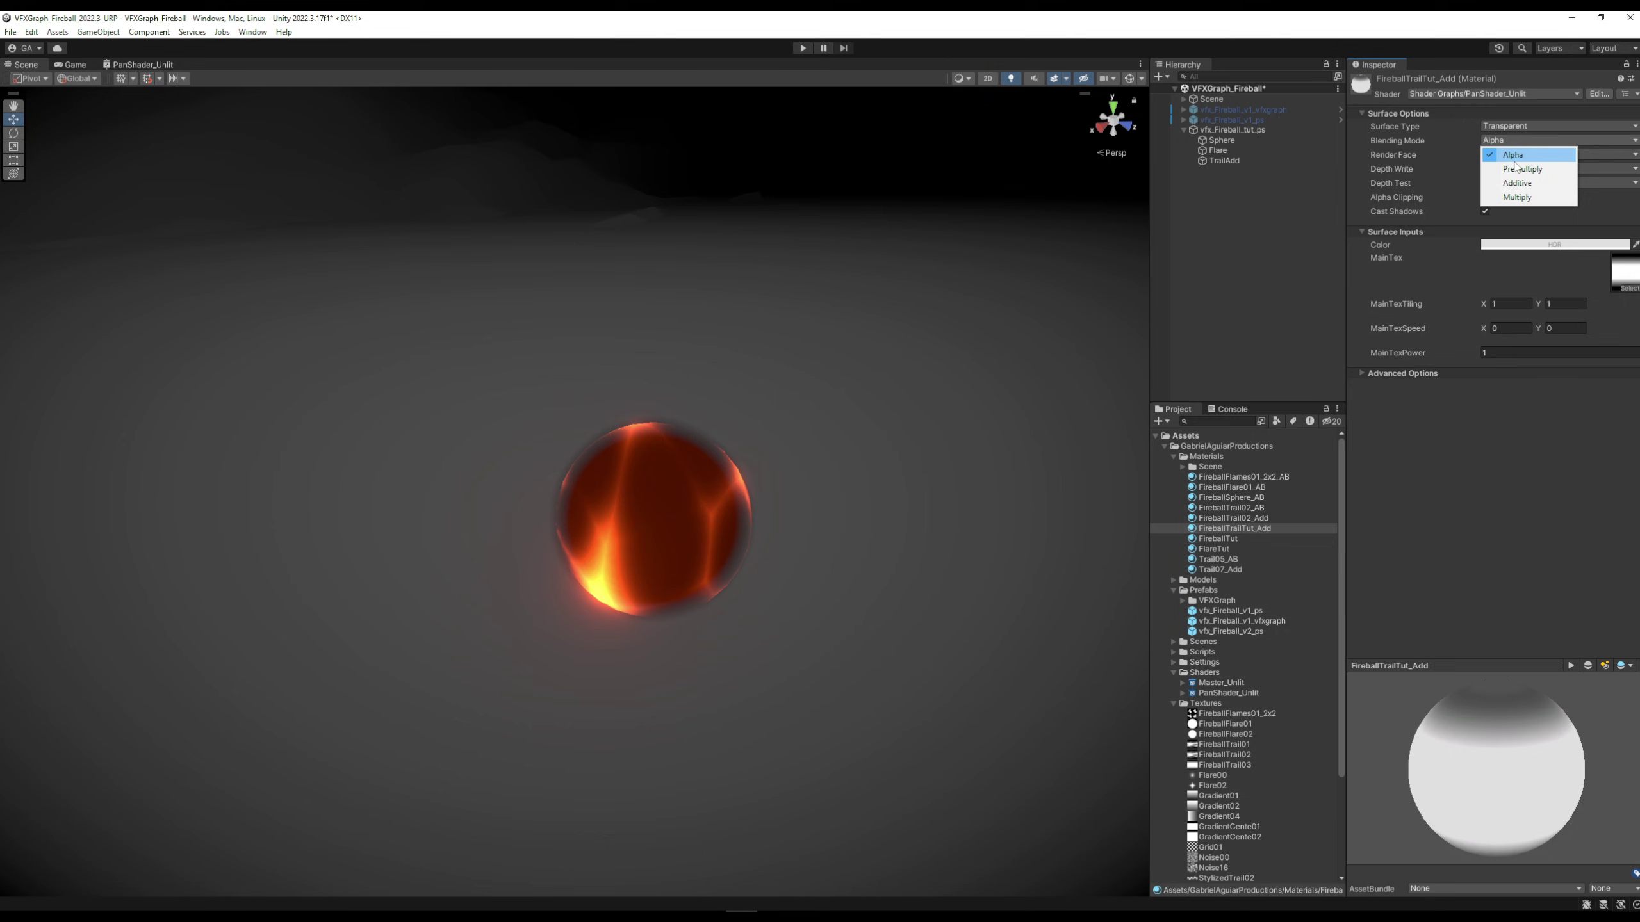
{"action": "left_click", "coordinate": [1516, 182]}
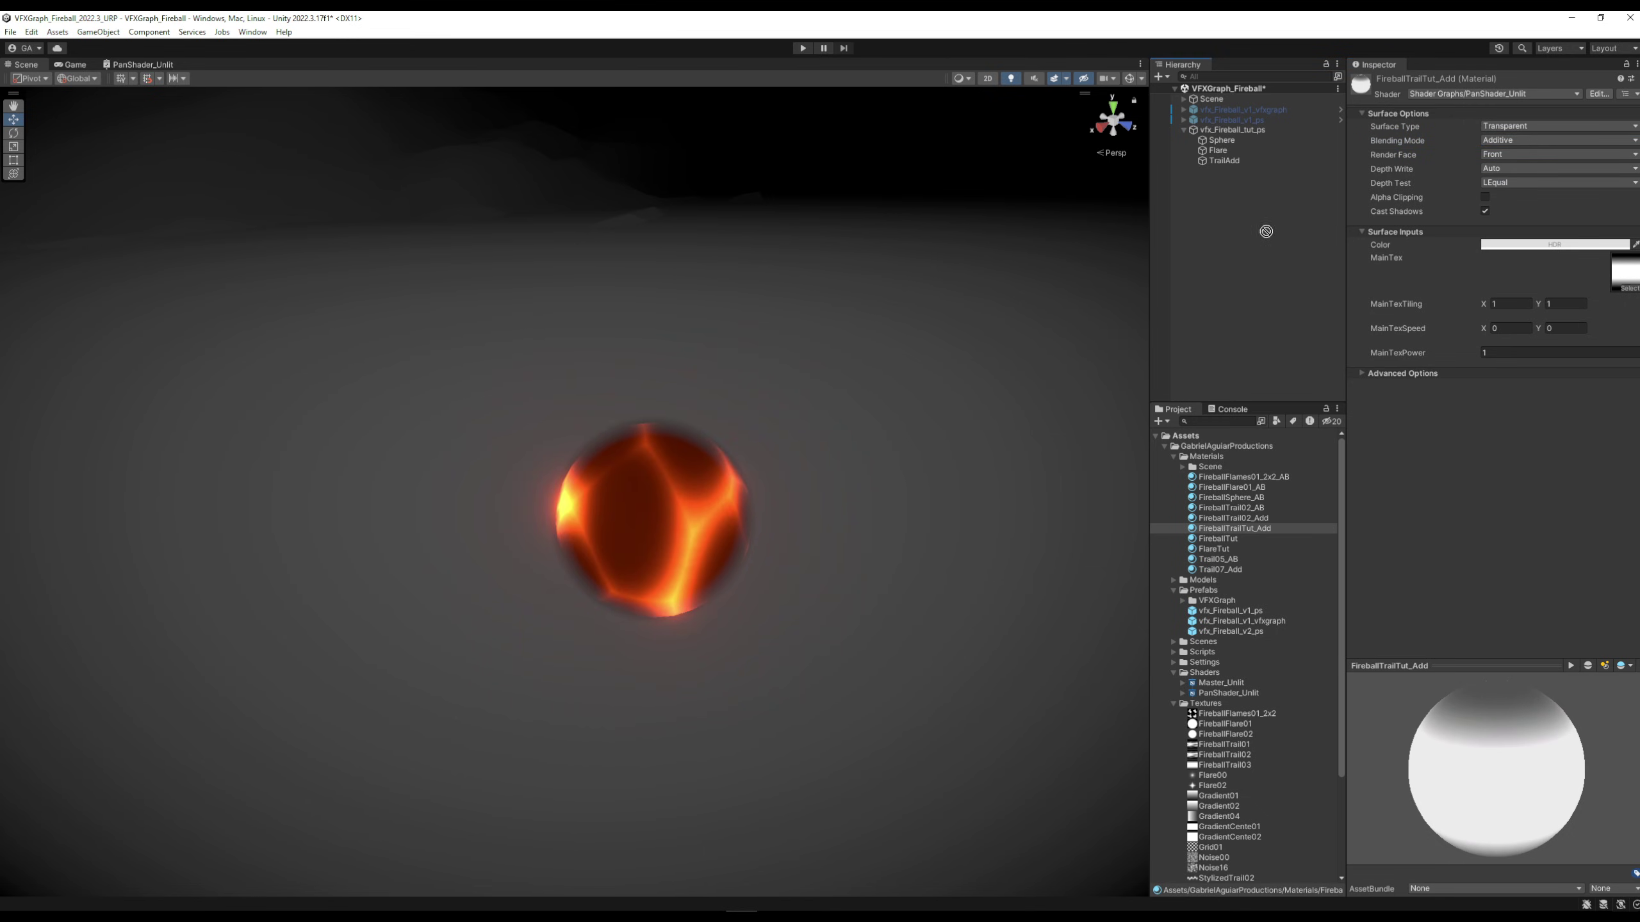
{"action": "left_click_drag", "start_coordinate": [1231, 163], "coordinate": [1227, 161]}
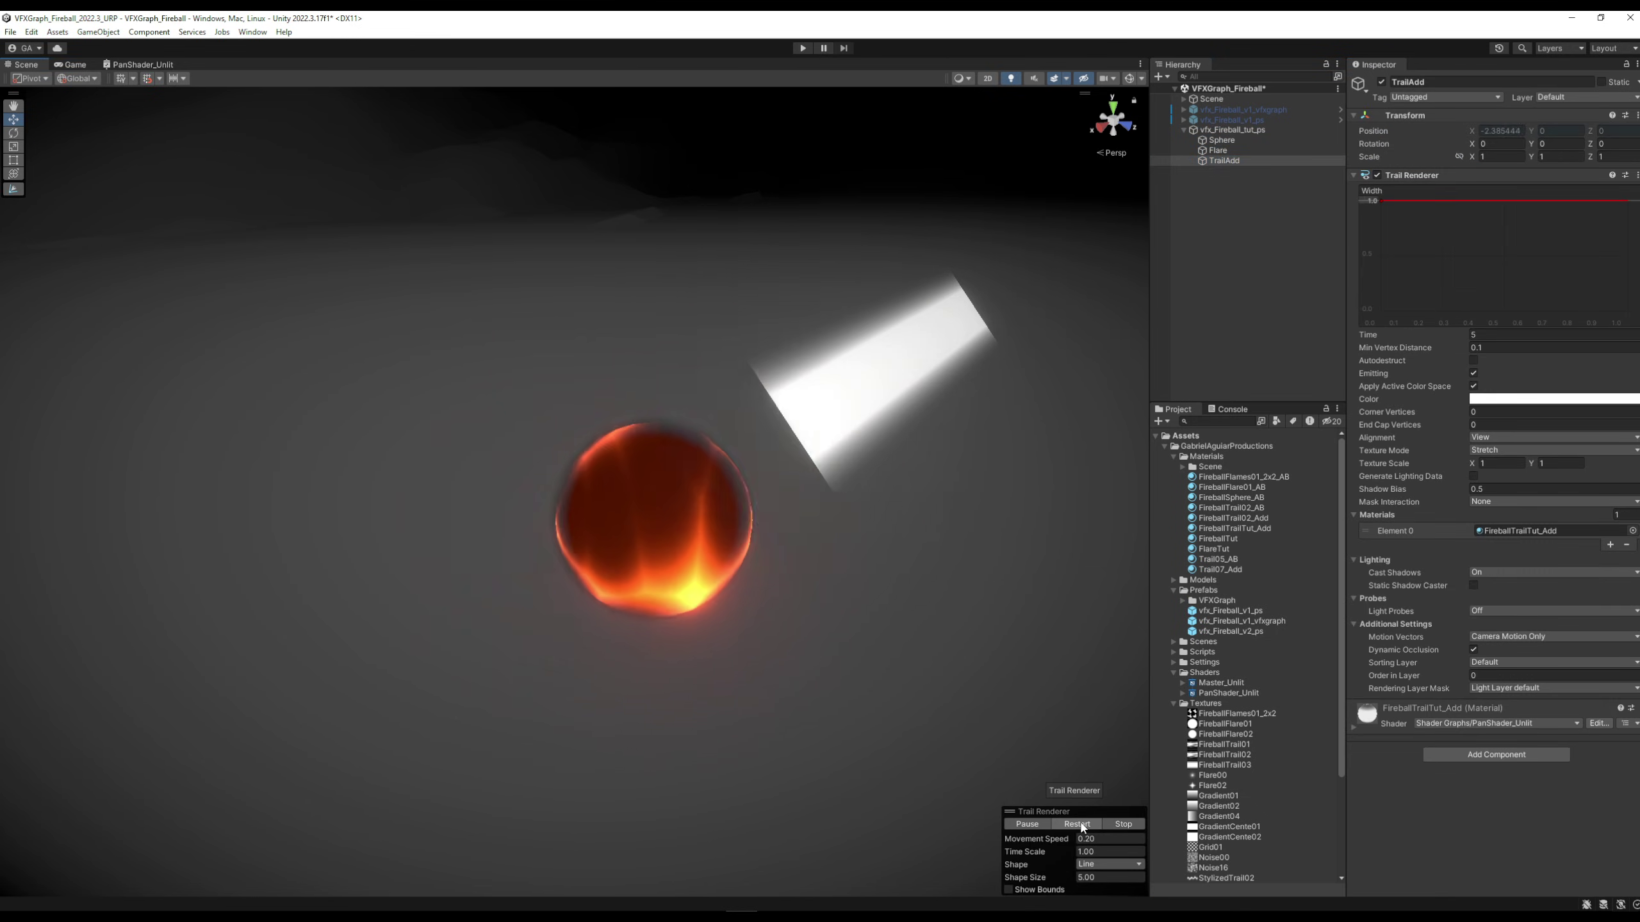
Copy the Sphere's orange Start Color and paste it into the first color key of TrailAdd's gradient
{"action": "left_click", "coordinate": [1221, 140]}
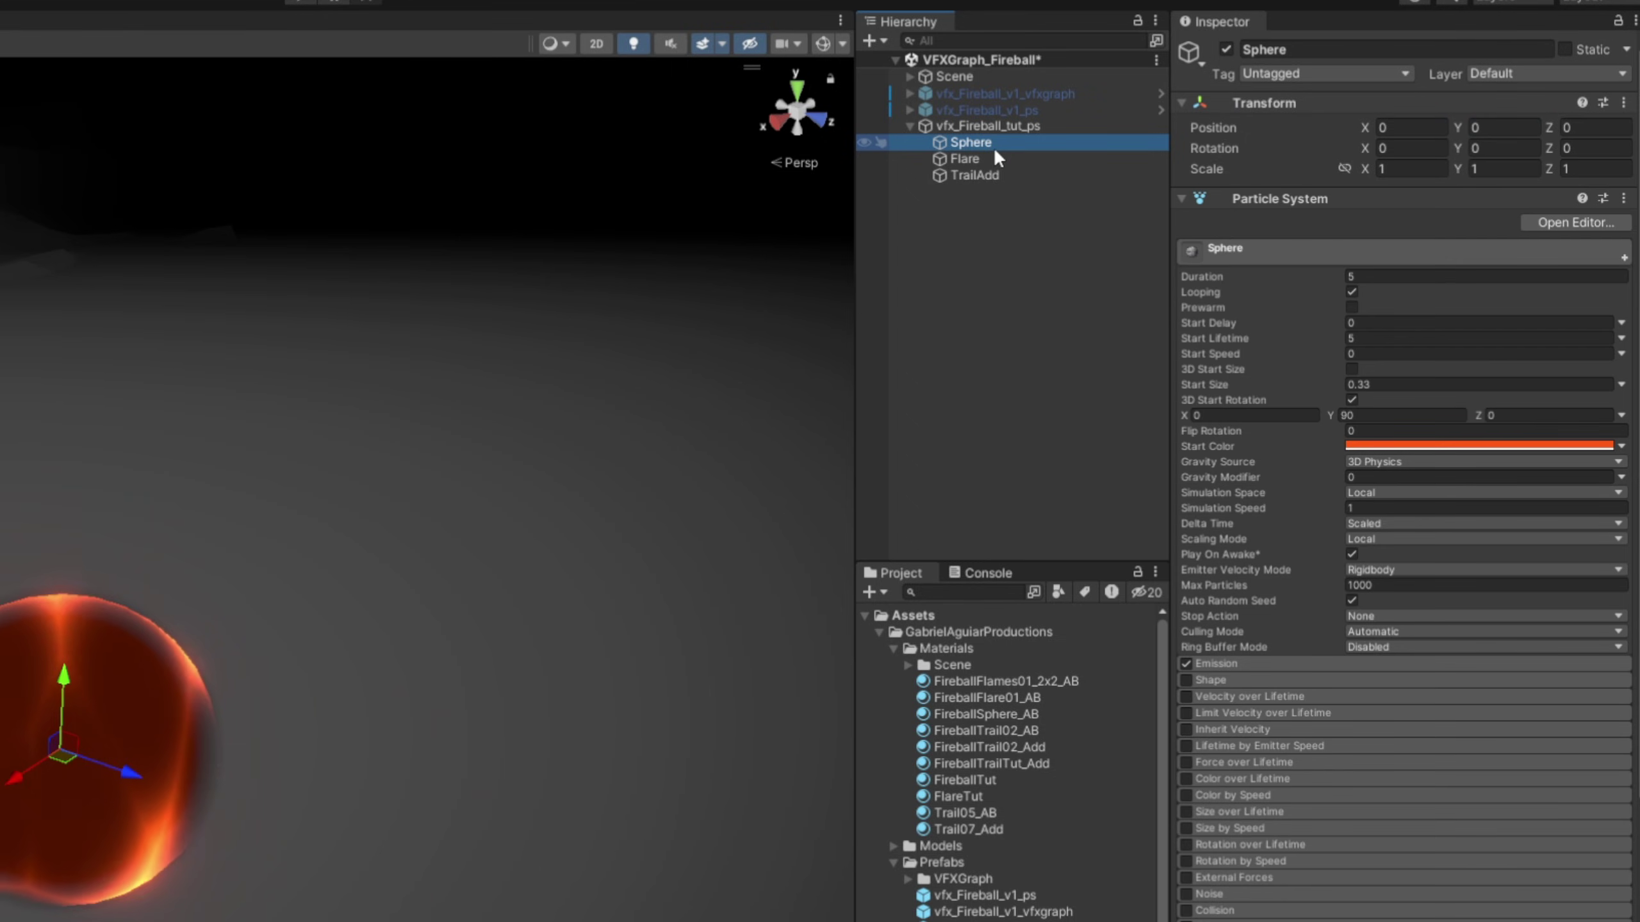
{"action": "right_click", "coordinate": [1377, 443]}
{"action": "left_click", "coordinate": [1423, 460]}
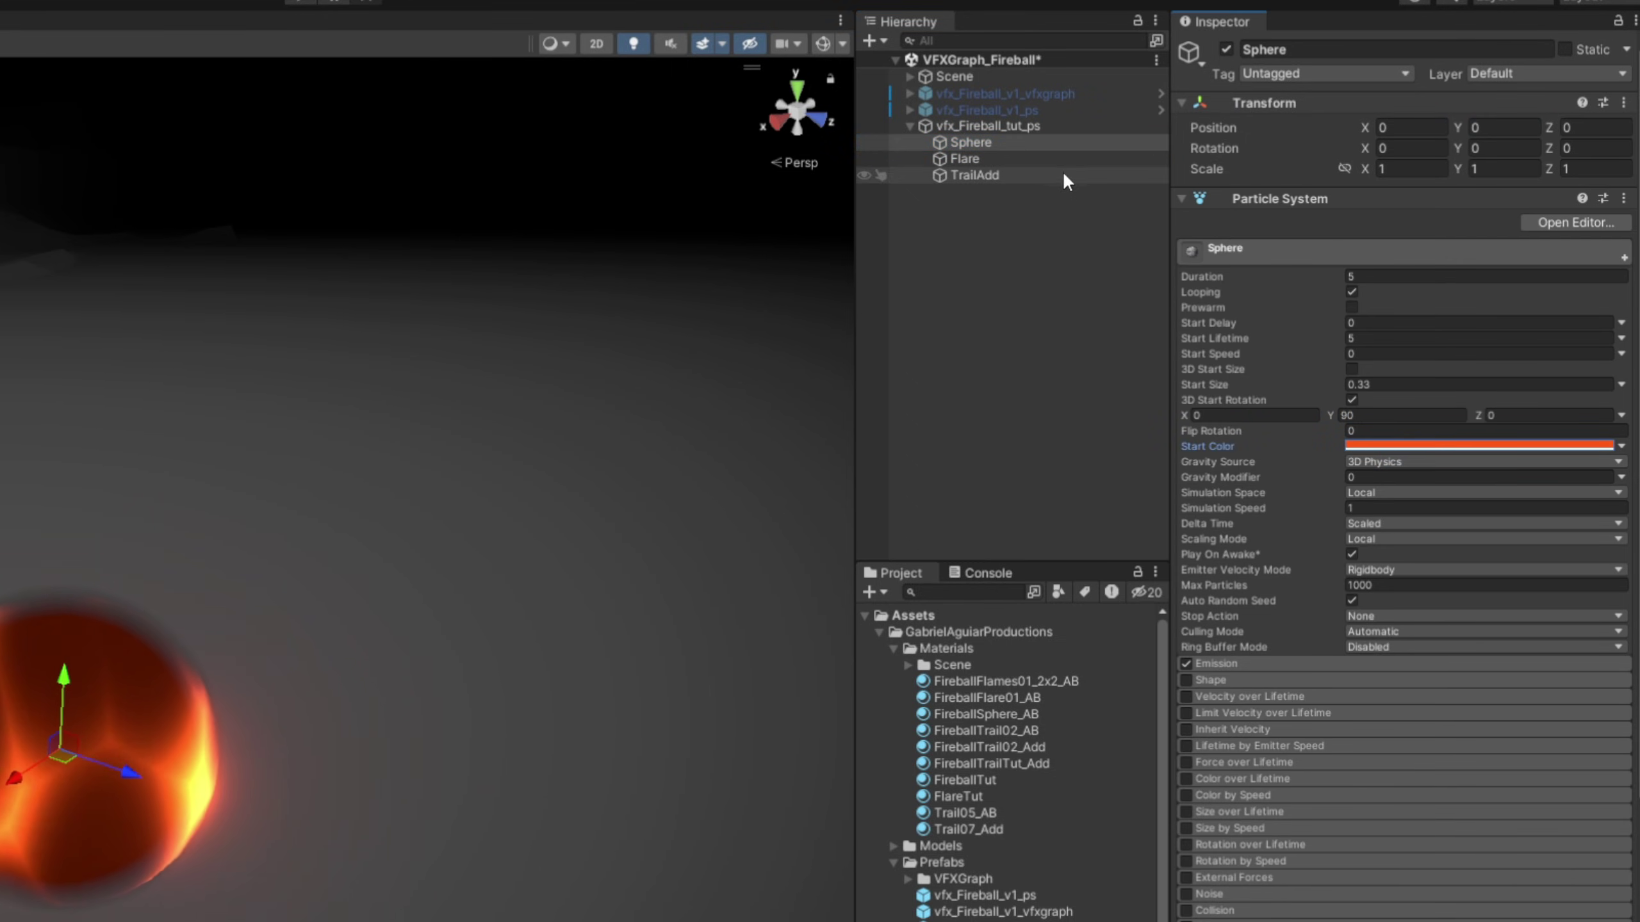
{"action": "left_click", "coordinate": [985, 169]}
{"action": "left_click", "coordinate": [1374, 560]}
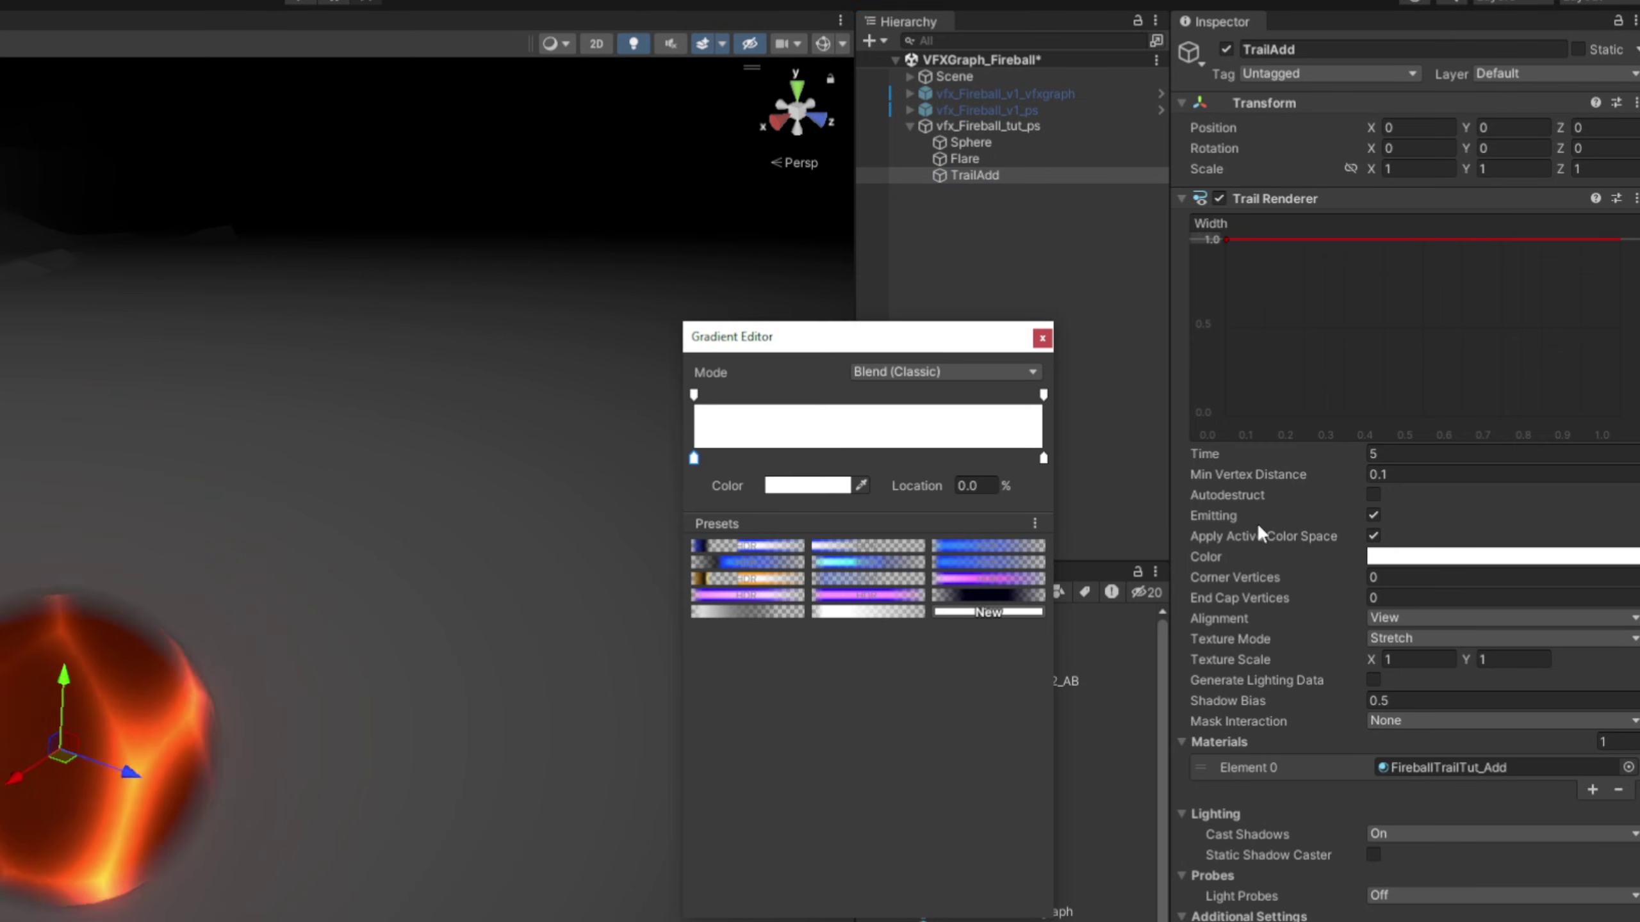
{"action": "right_click", "coordinate": [796, 492]}
{"action": "left_click", "coordinate": [814, 524]}
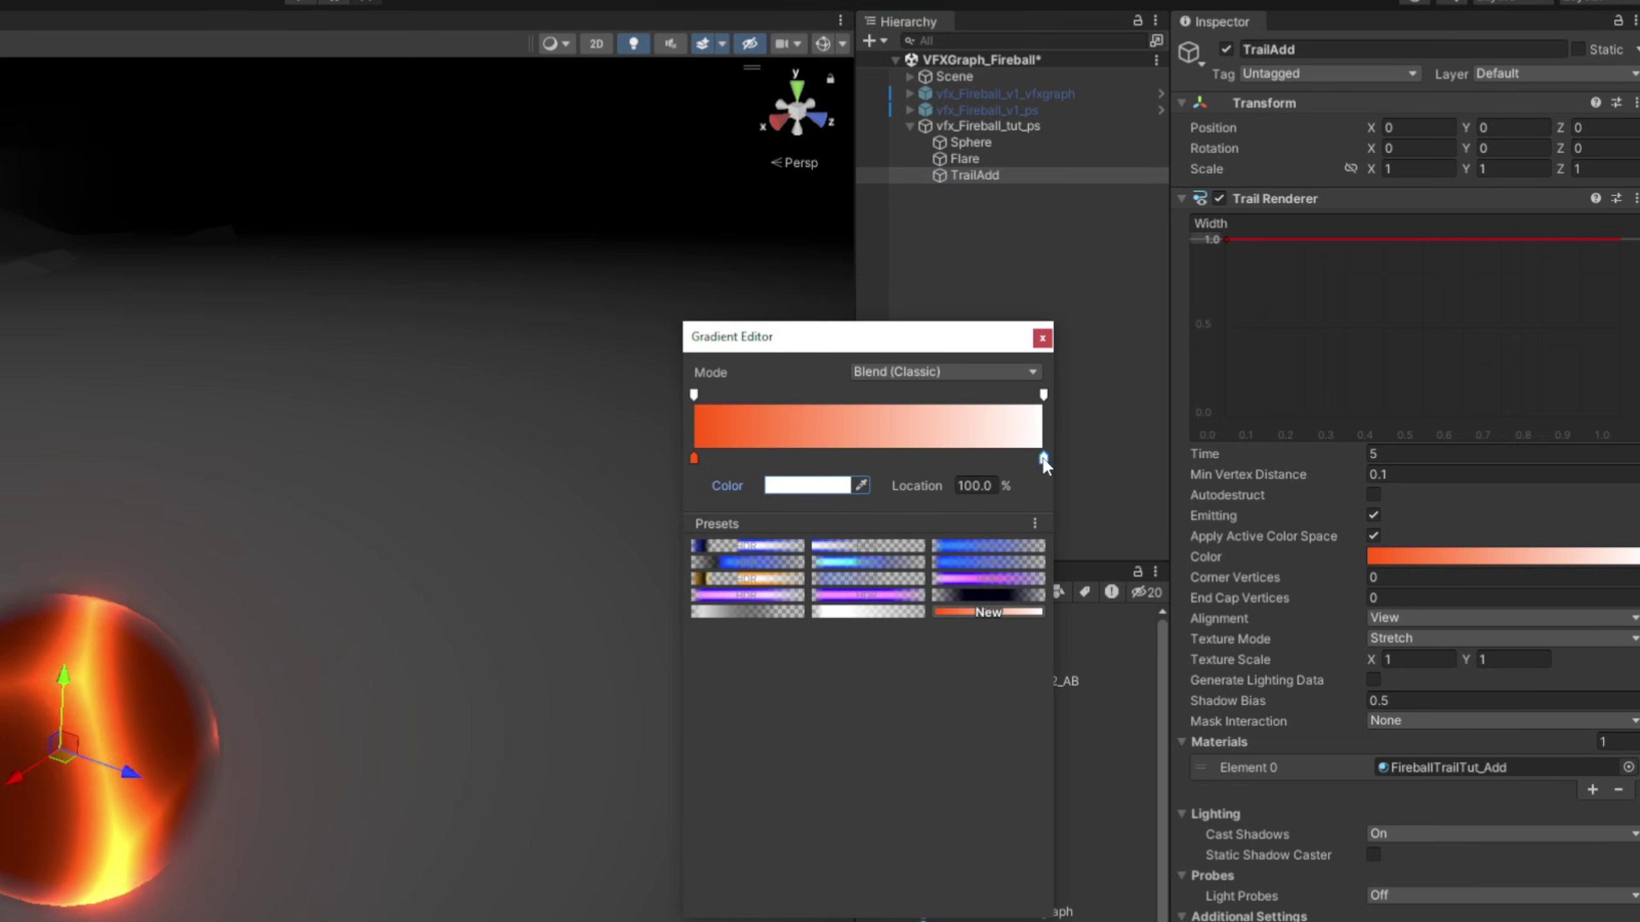
Set the end of TrailAdd's color gradient to black, hexadecimal 000000, with an alpha of 0
{"action": "left_click", "coordinate": [826, 496]}
{"action": "left_click_drag", "start_coordinate": [923, 615], "coordinate": [778, 892]}
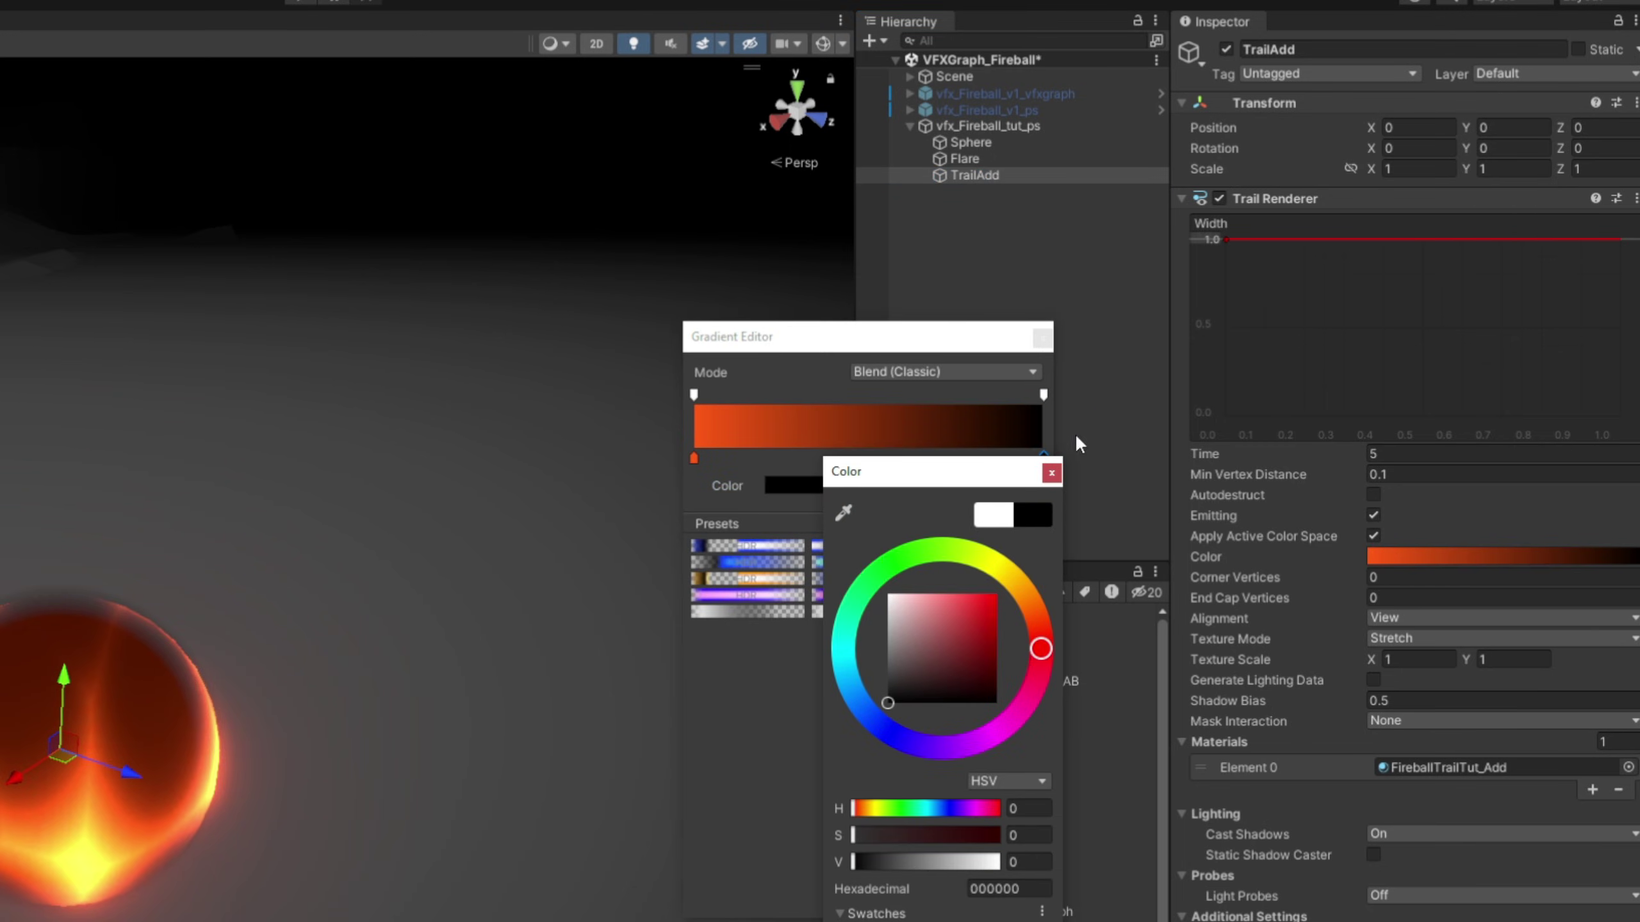
{"action": "left_click", "coordinate": [1042, 419]}
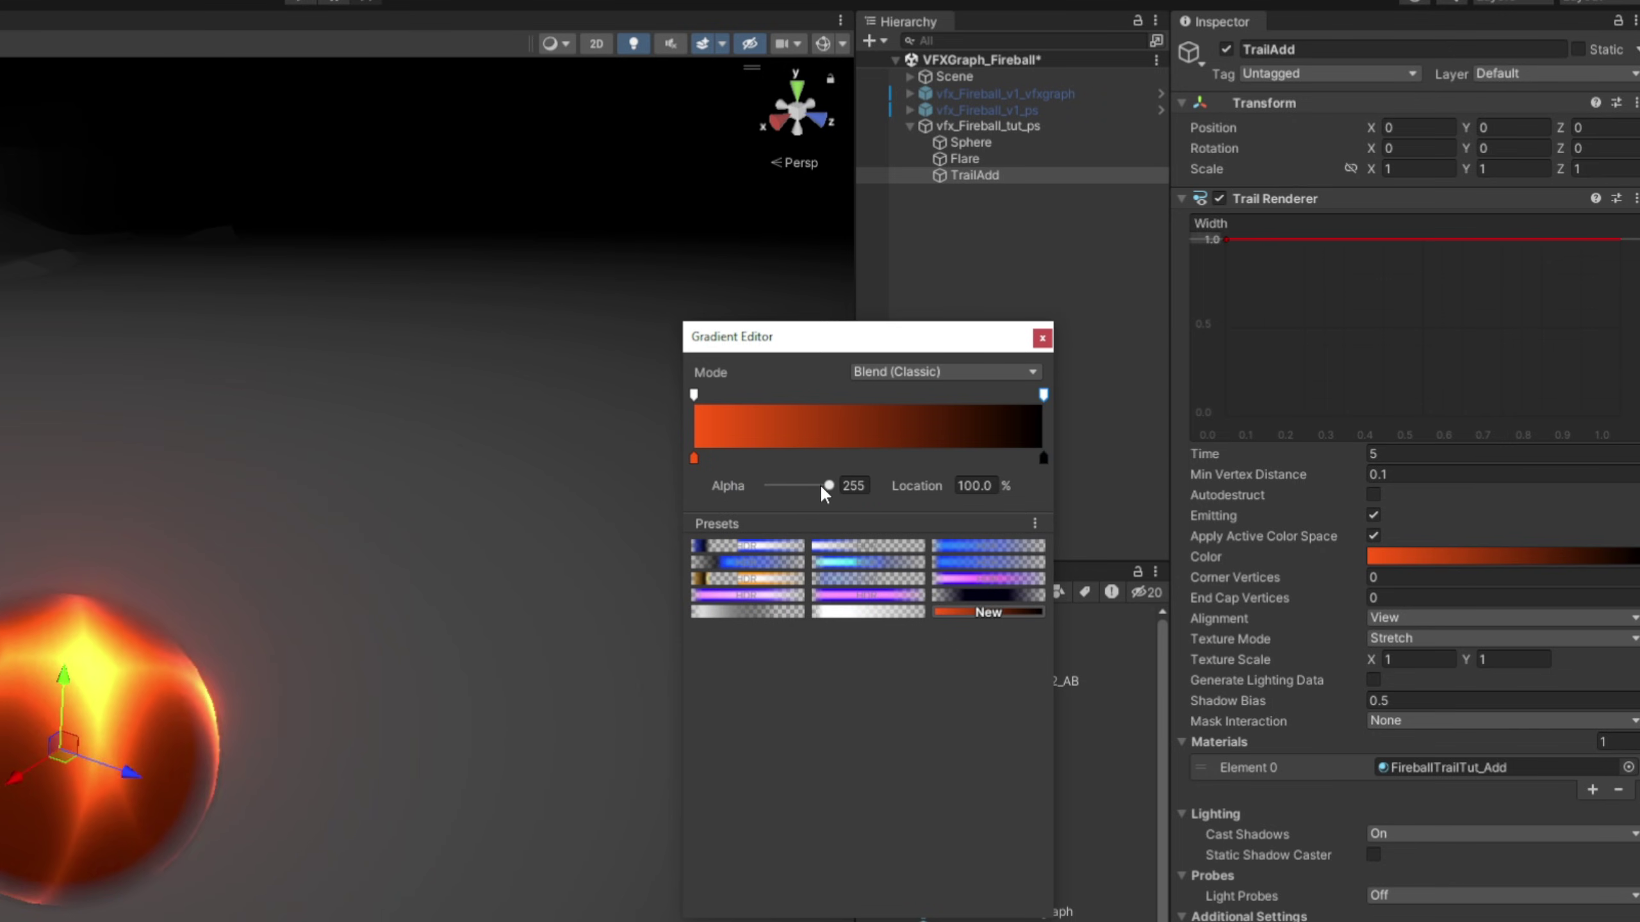
{"action": "left_click_drag", "start_coordinate": [822, 488], "coordinate": [619, 493]}
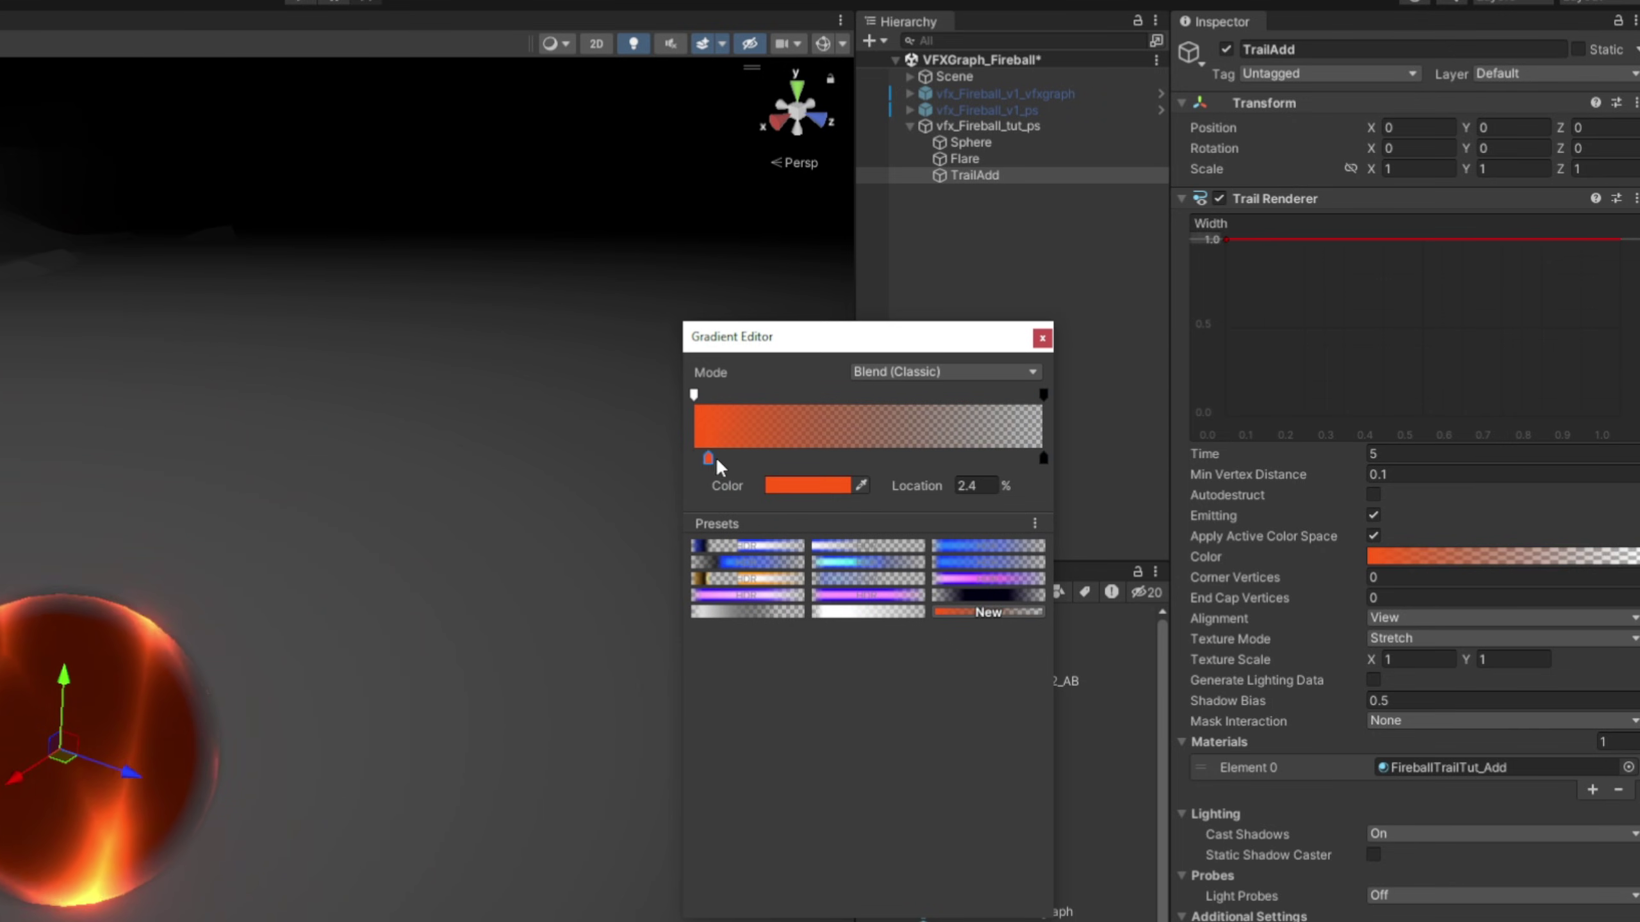
{"action": "left_click", "coordinate": [1042, 338]}
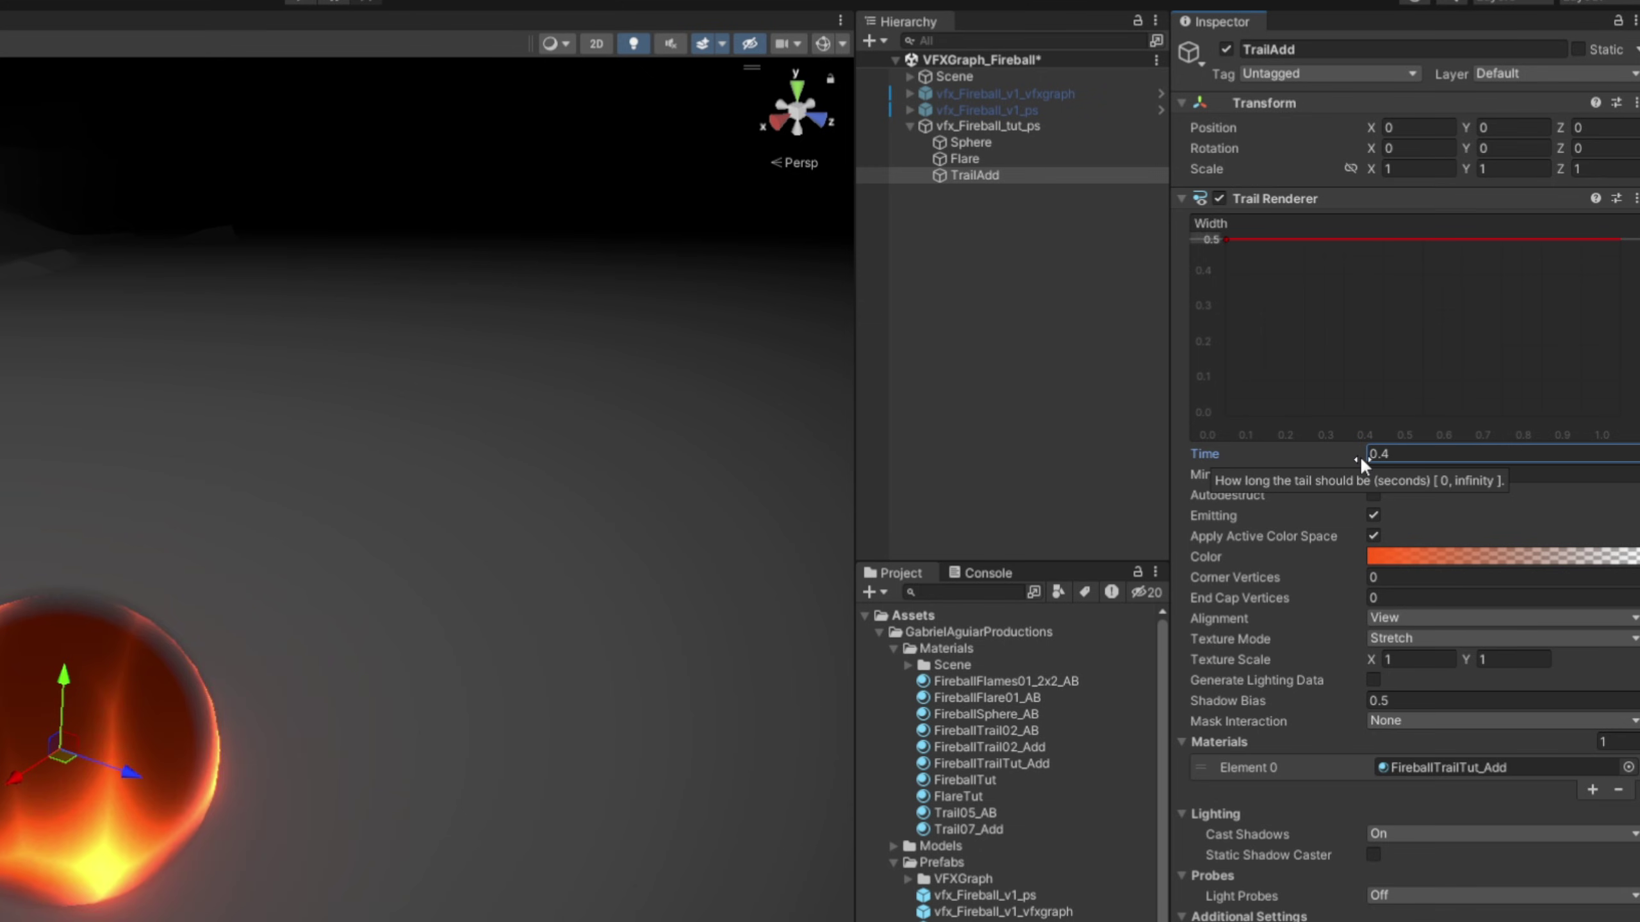
Move the whole vfx_Fireball_tut_ps effect across the scene to test the trail, and undo the move
{"action": "left_click", "coordinate": [970, 126], "text": "shift"}
{"action": "mouse_move", "coordinate": [528, 464]}
{"action": "left_mouse_down"}
{"action": "mouse_move", "coordinate": [161, 300]}
{"action": "mouse_move", "coordinate": [189, 367]}
{"action": "mouse_move", "coordinate": [930, 625]}
{"action": "mouse_move", "coordinate": [336, 369]}
{"action": "left_mouse_up"}
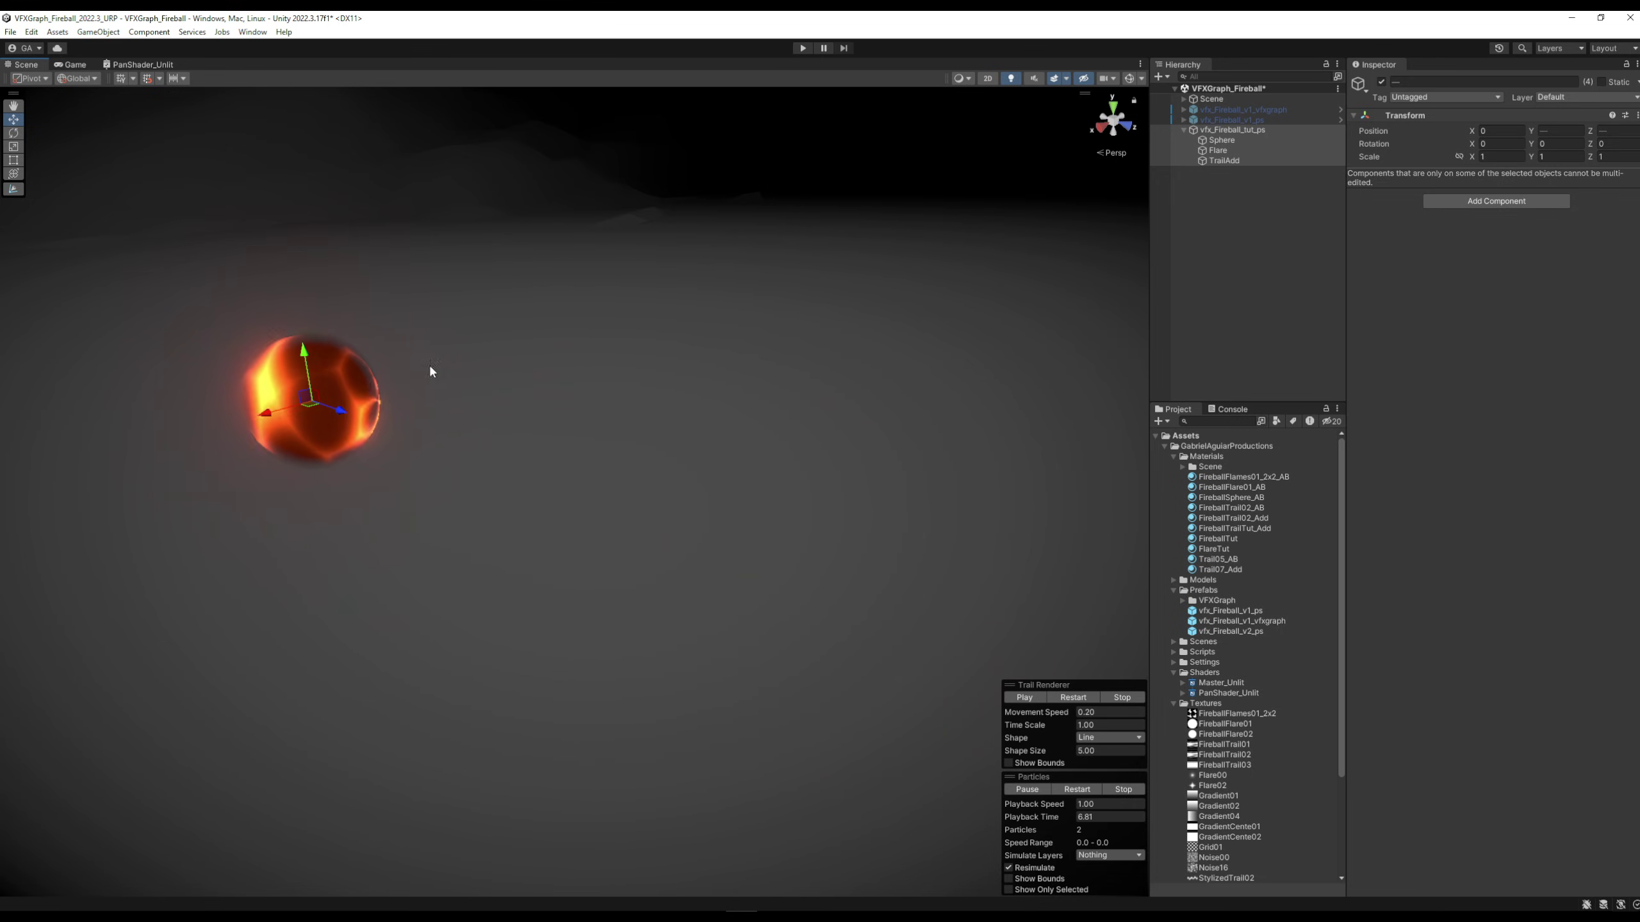
{"action": "key", "text": "ctrl+z"}
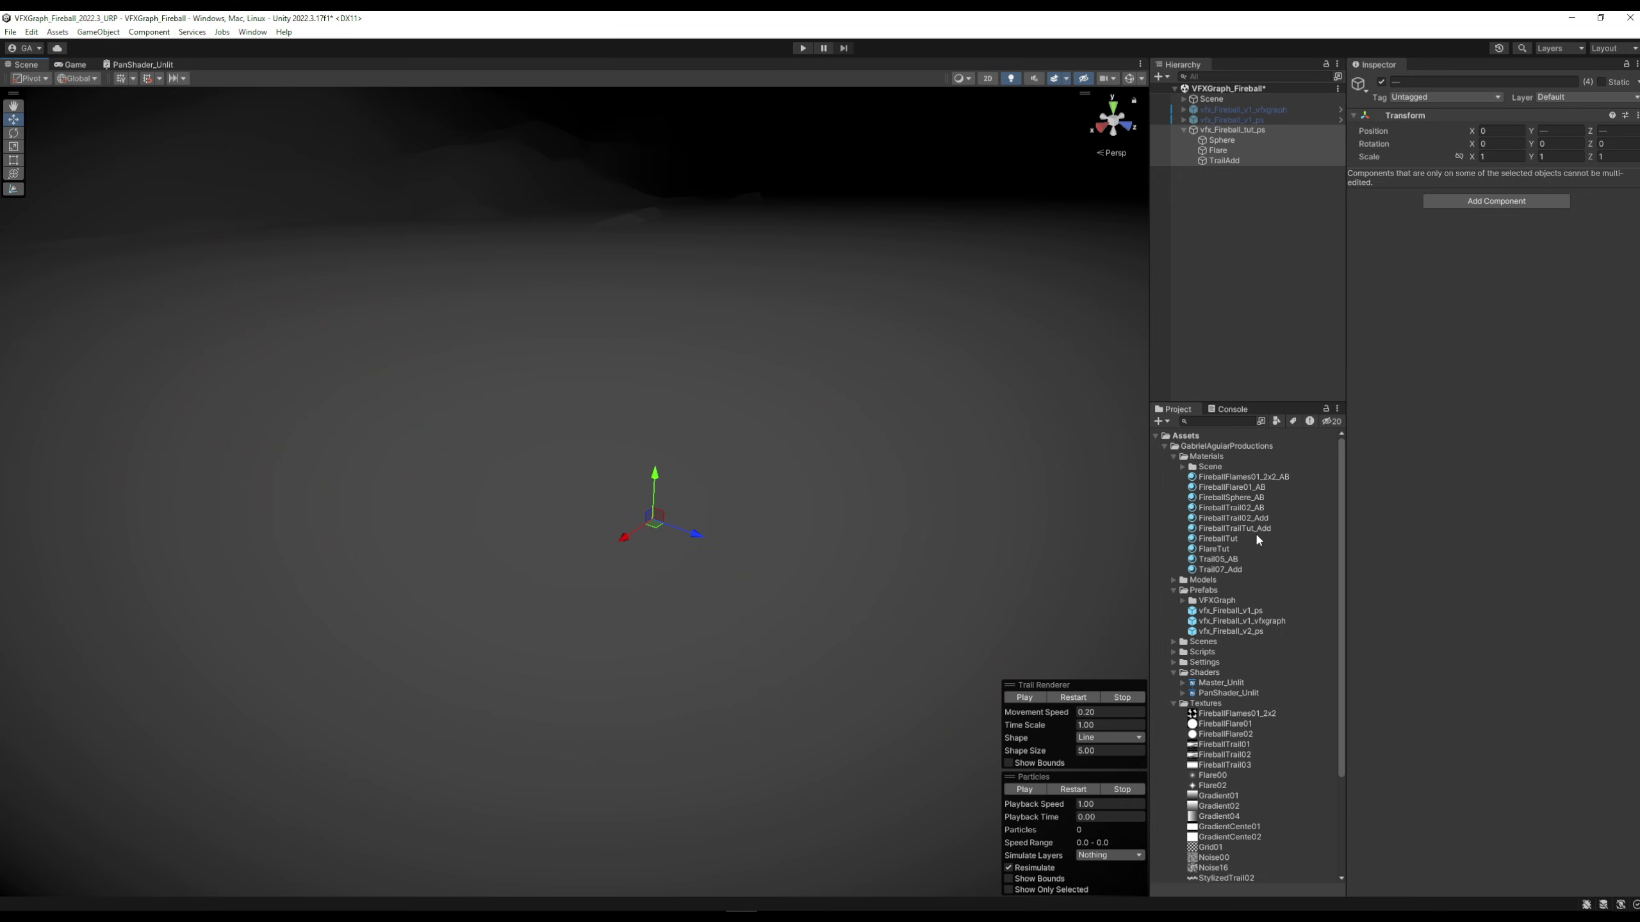
Set the FireballTrailTut_Add material's HDR Color intensity to 2 and restart the TrailAdd preview in the scene
{"action": "left_click", "coordinate": [1258, 529]}
{"action": "left_click", "coordinate": [1544, 246]}
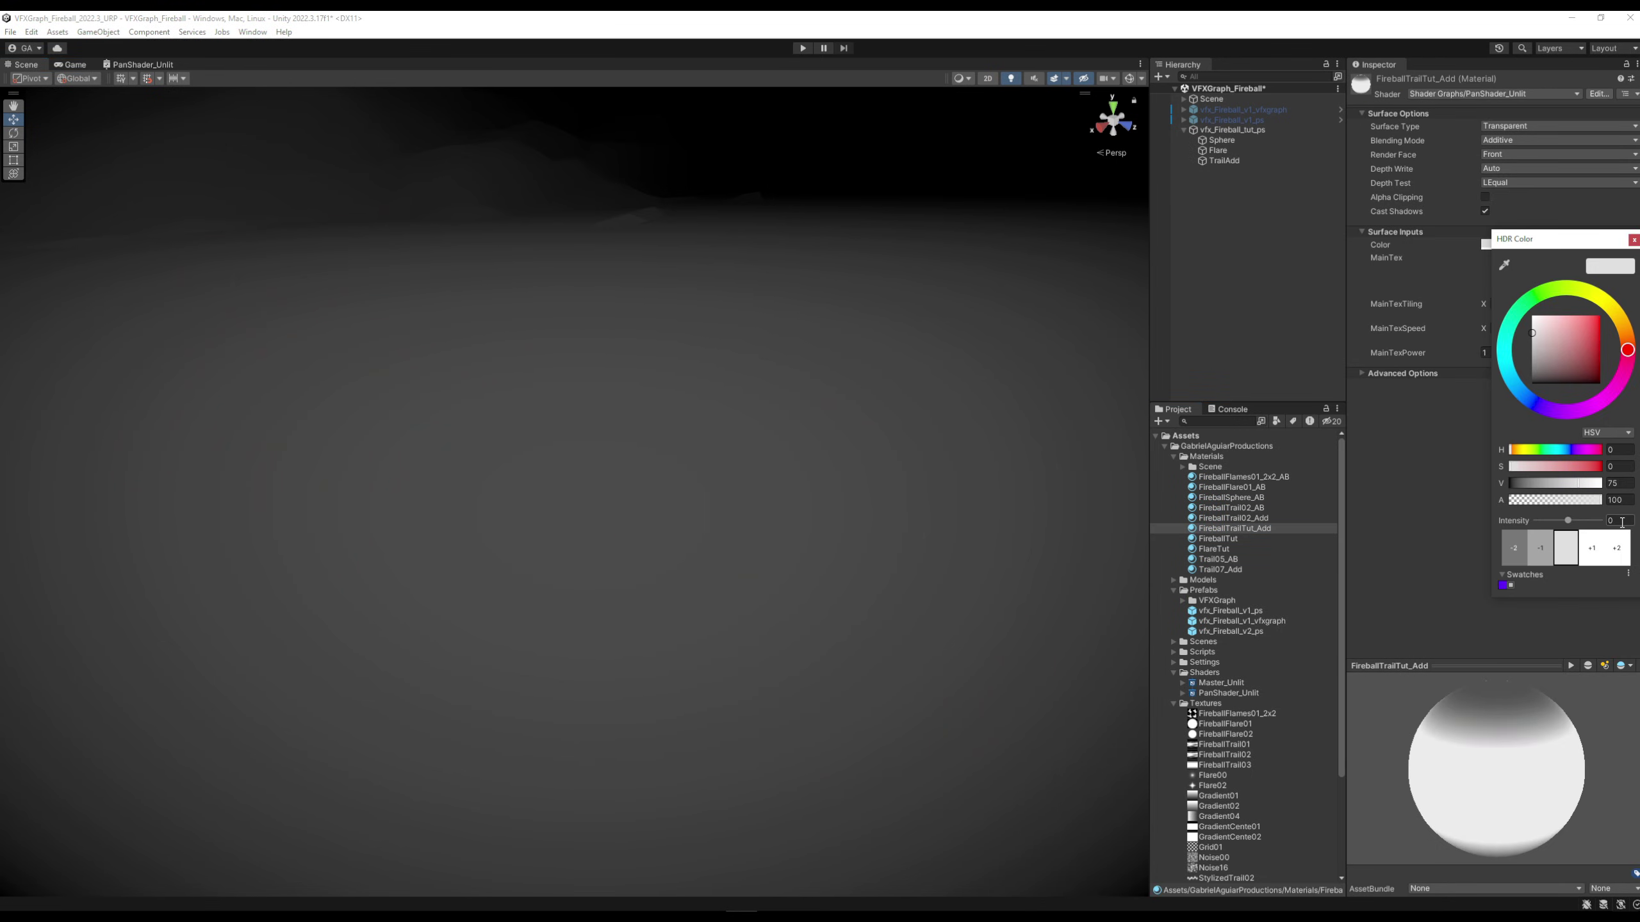
{"action": "type", "text": "2"}
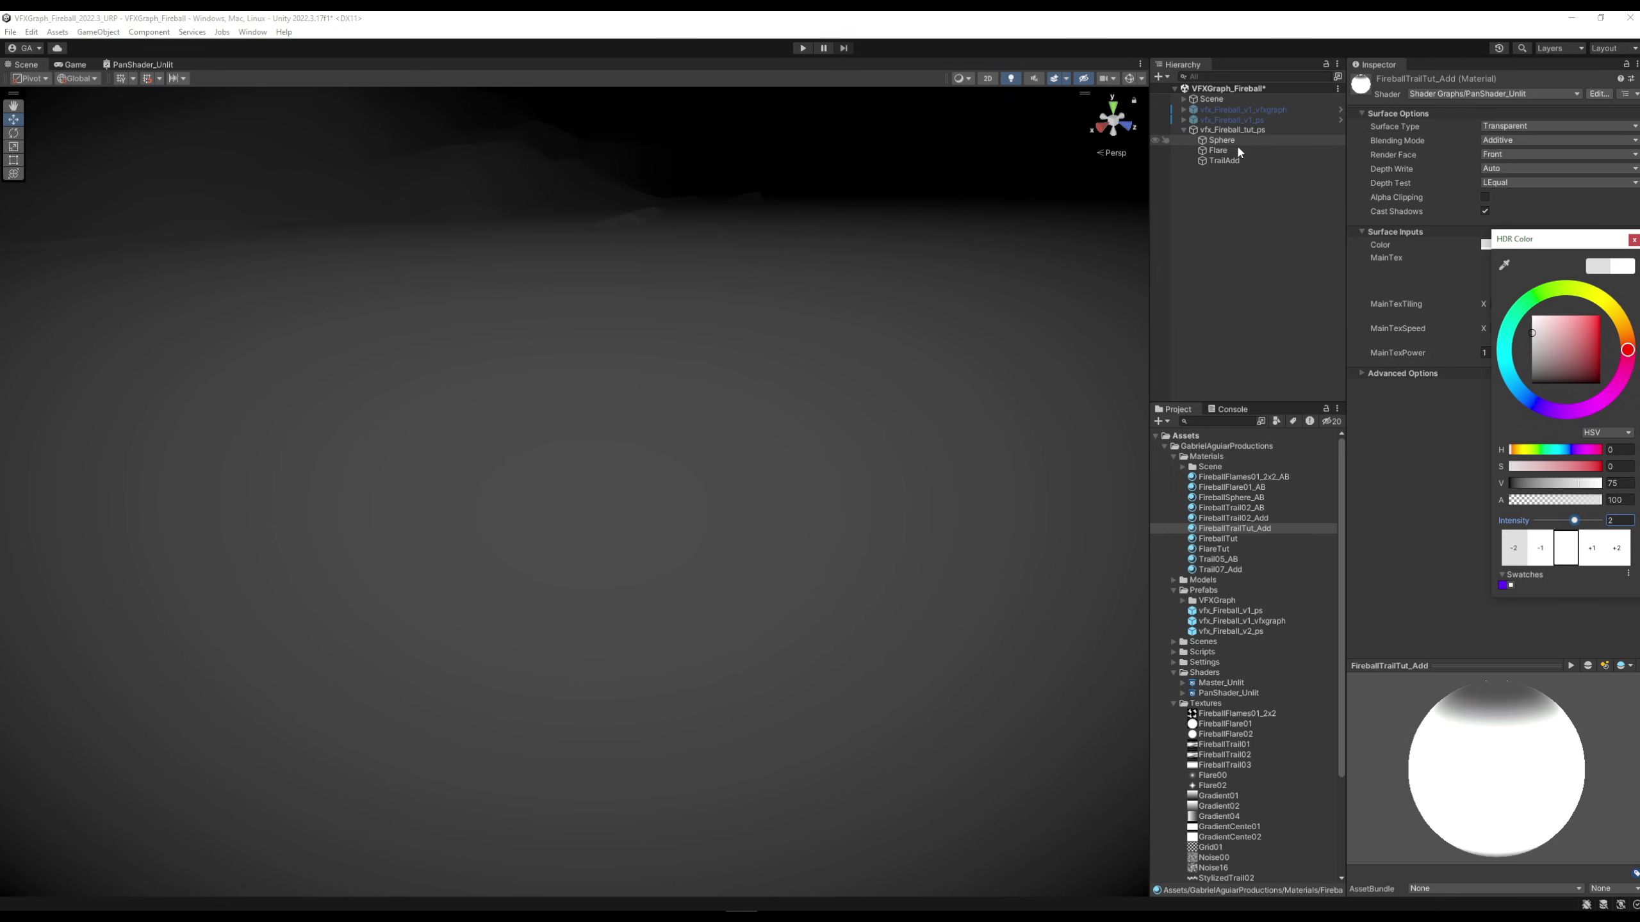
{"action": "left_click", "coordinate": [1227, 161]}
{"action": "left_click", "coordinate": [1083, 823]}
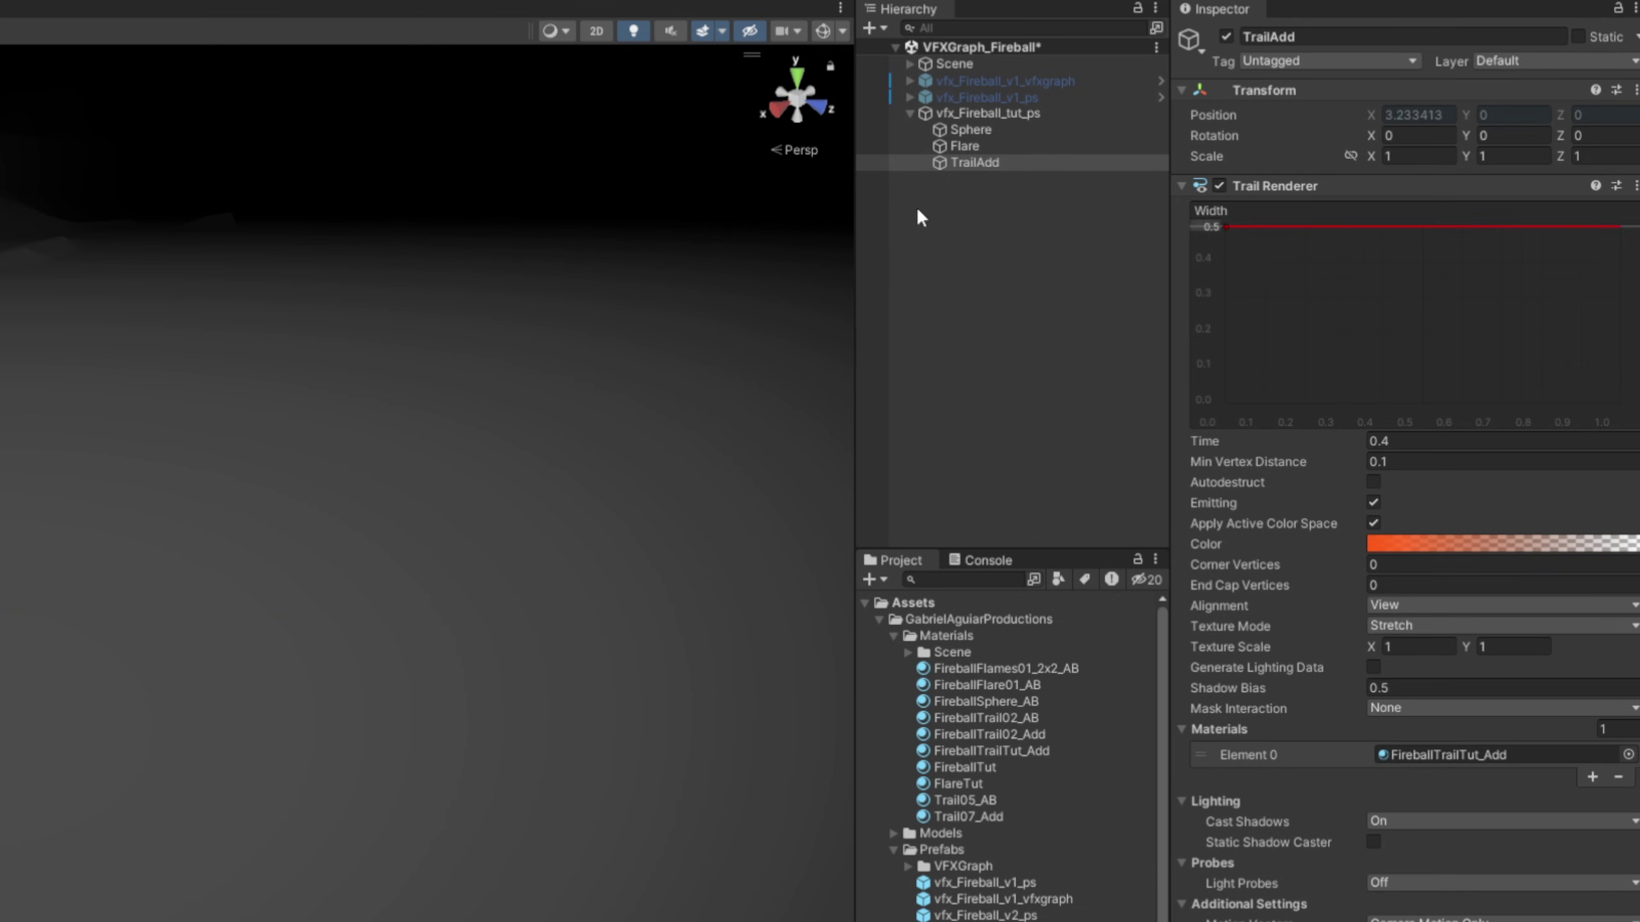
Duplicate the TrailAdd object within vfx_Fireball_tut_ps and rename the copy TrailAB
{"action": "left_click", "coordinate": [1232, 162]}
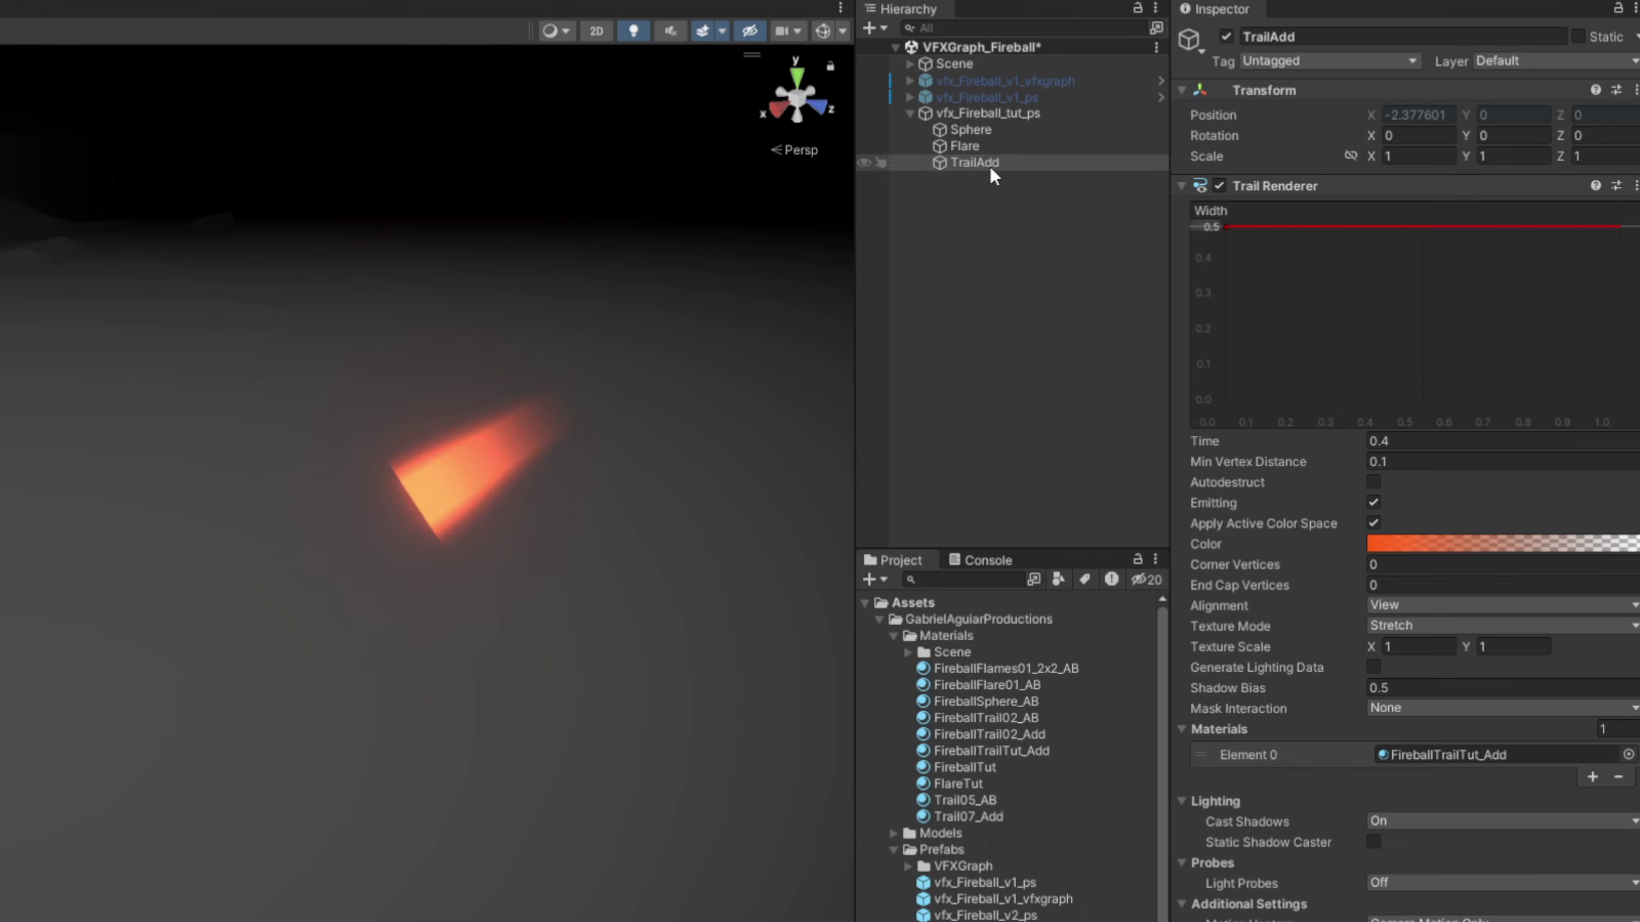
{"action": "key", "text": "ctrl+d"}
{"action": "left_click", "coordinate": [987, 177]}
{"action": "left_click_drag", "start_coordinate": [985, 177], "coordinate": [1016, 179]}
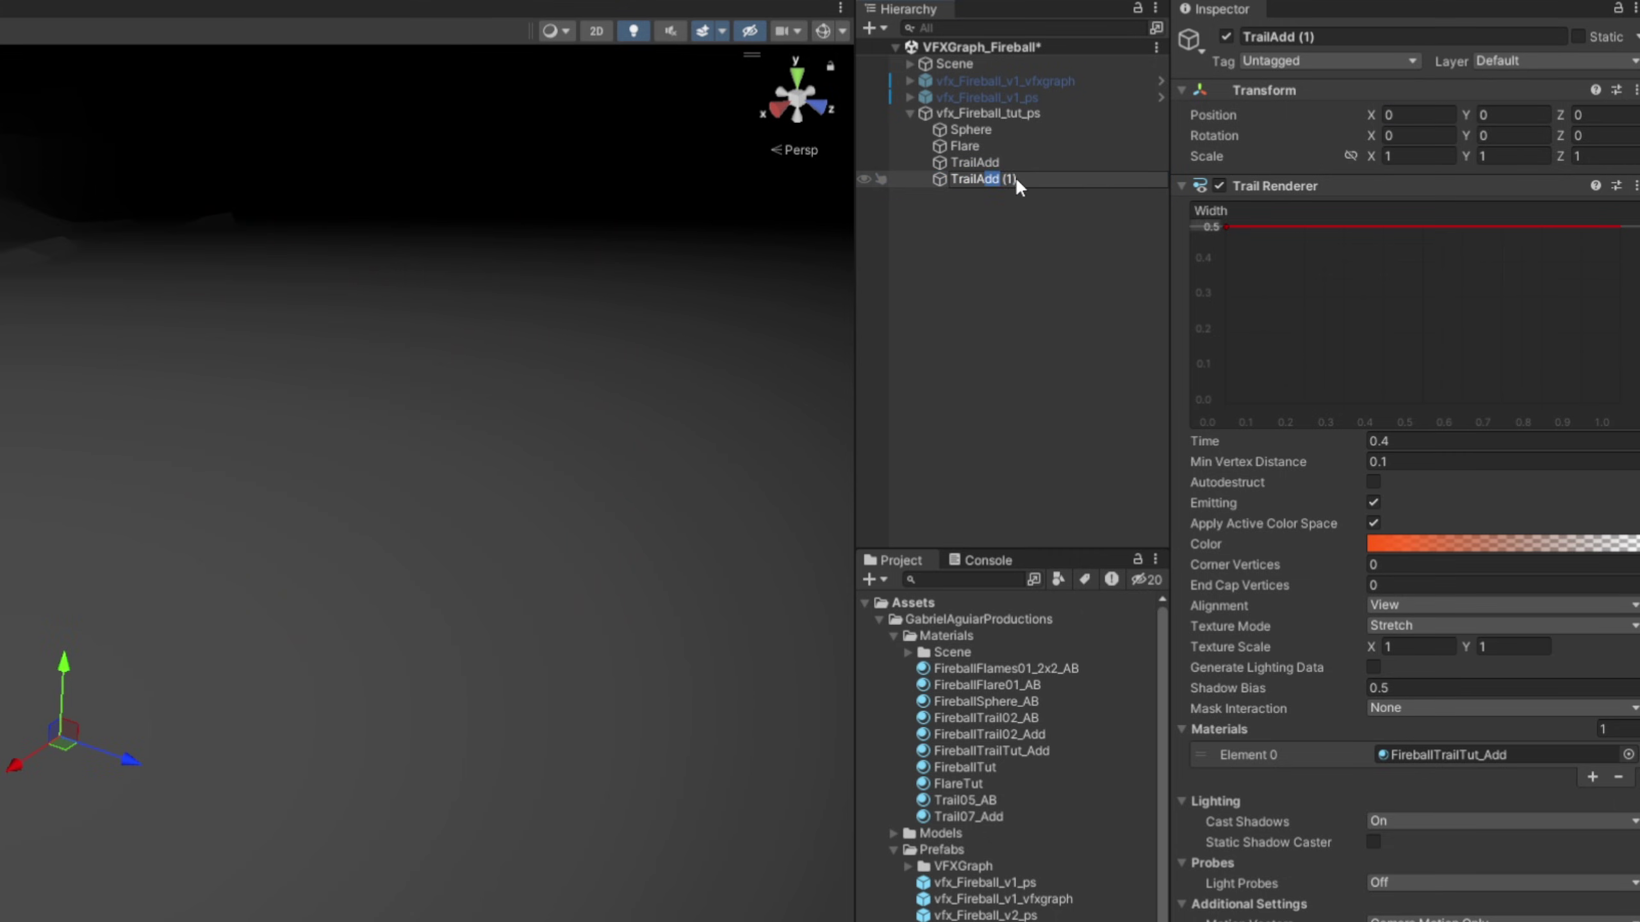
{"action": "key", "text": "Escape"}
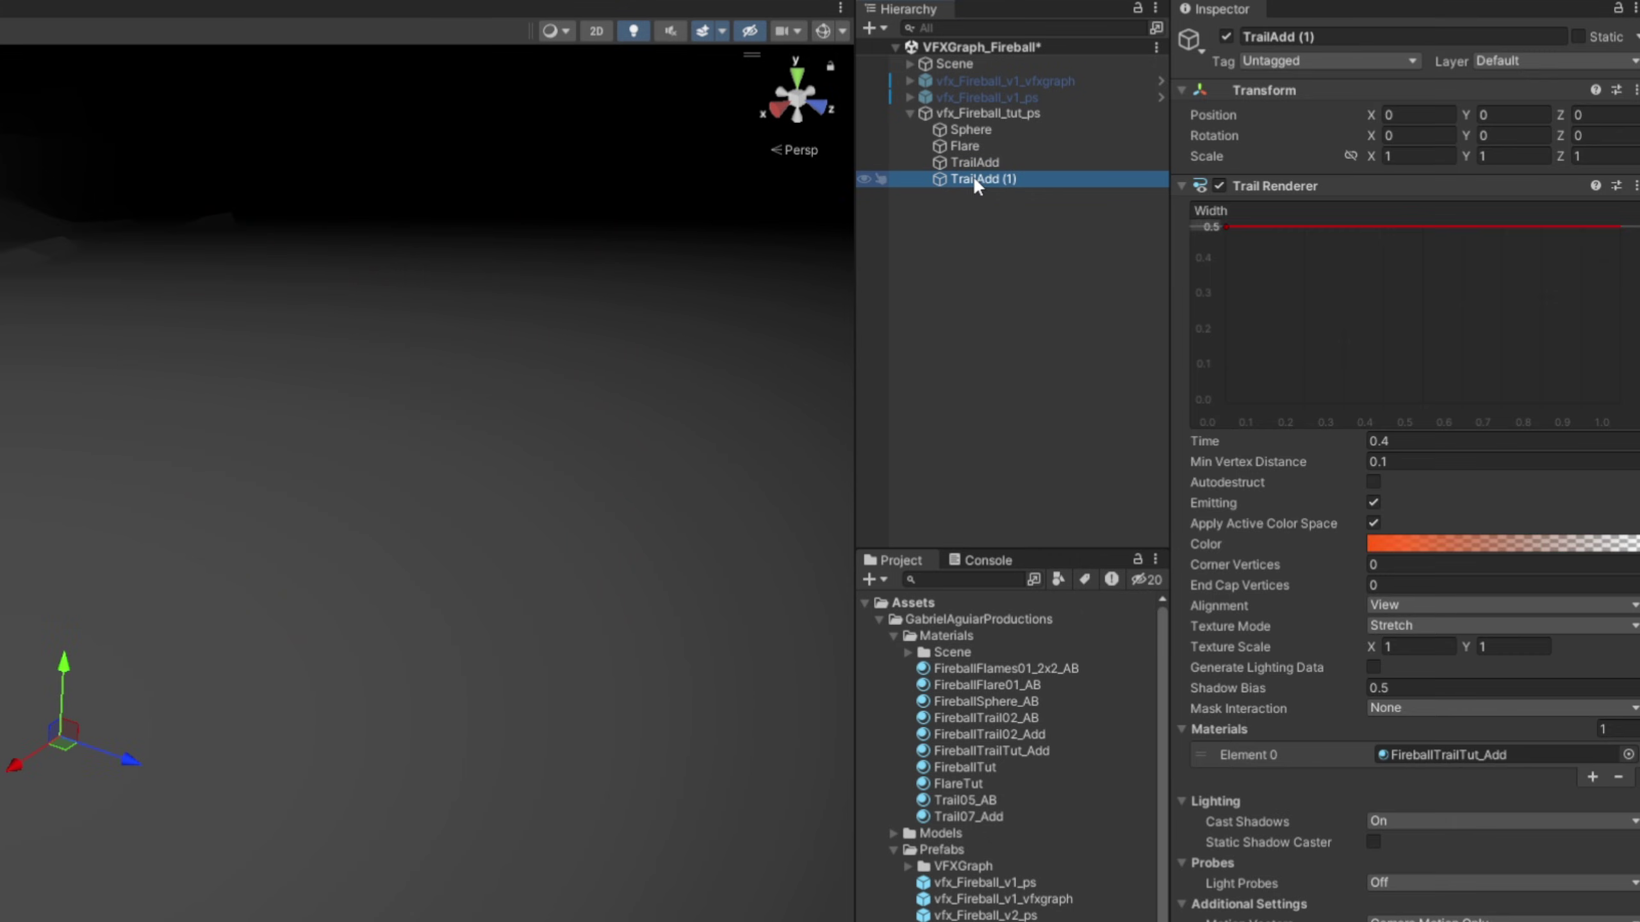
{"action": "left_click", "coordinate": [987, 174]}
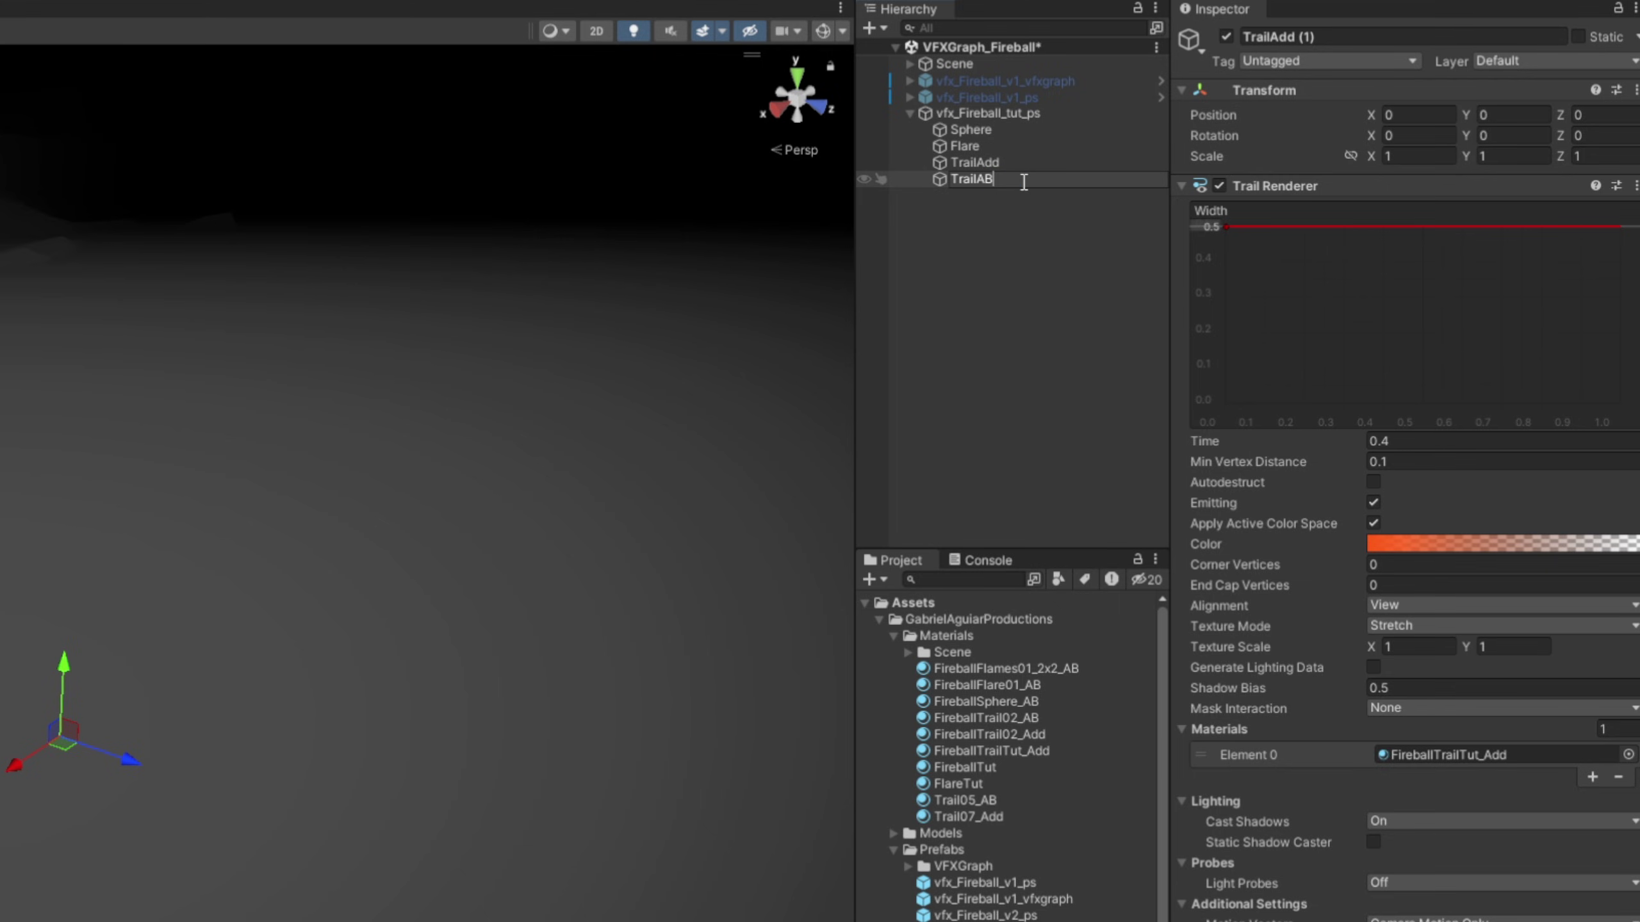
{"action": "key", "text": "Return"}
Set TrailAB's trail width to 0.8 and its time to 0.8
{"action": "left_click_drag", "start_coordinate": [1212, 225], "coordinate": [1252, 248]}
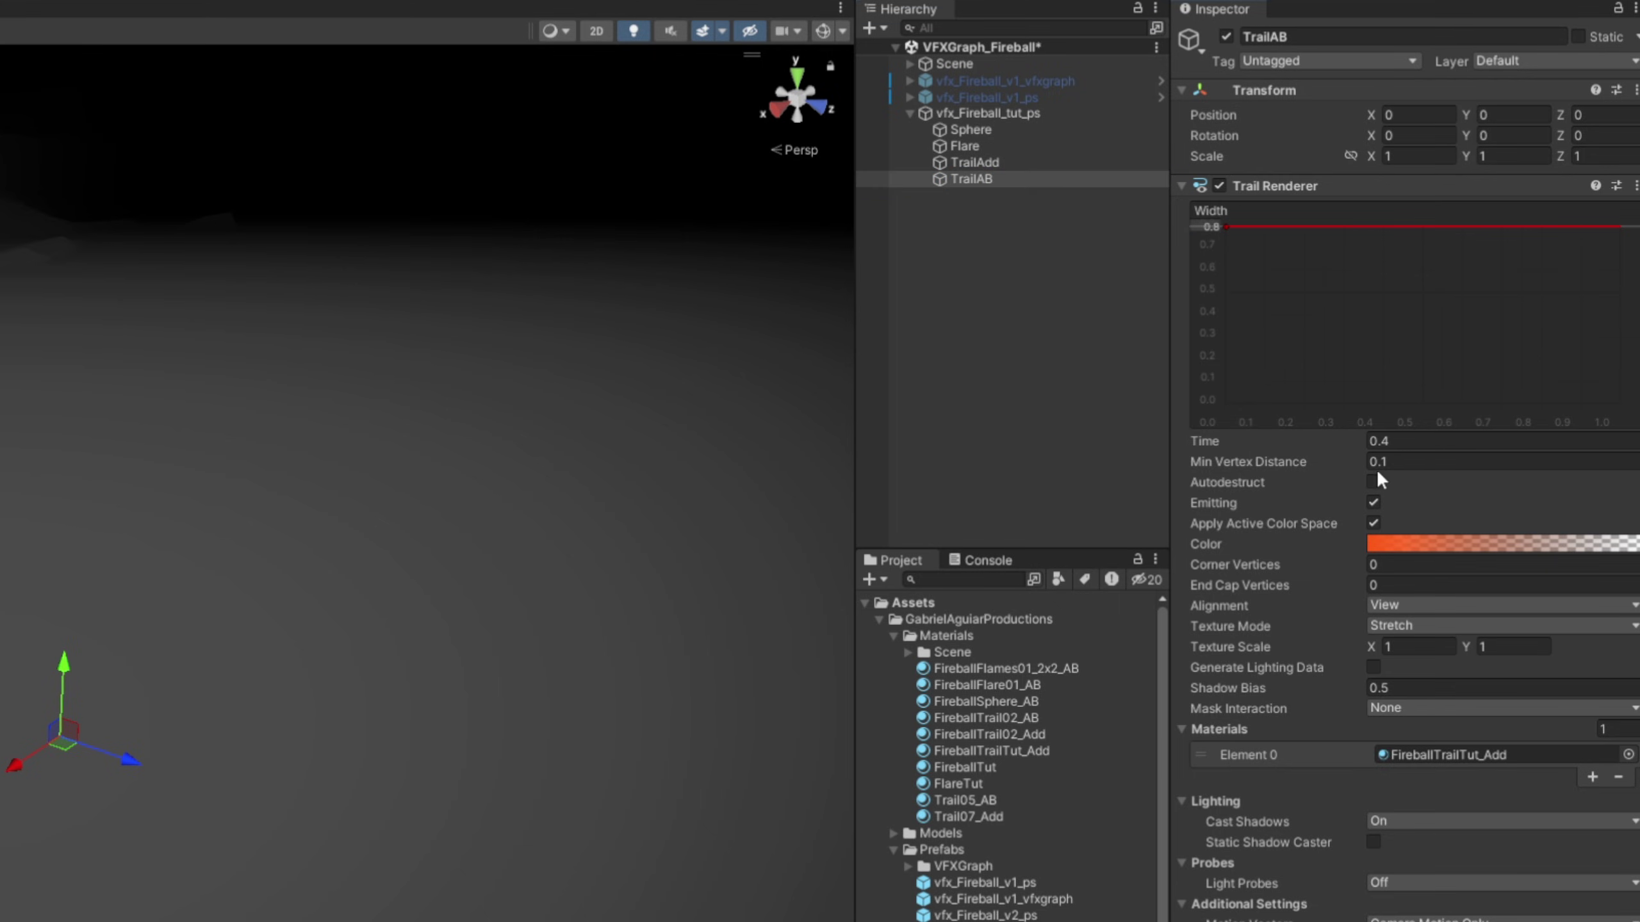
{"action": "left_click", "coordinate": [1413, 447]}
{"action": "key", "text": "BackSpace"}
Darken the orange color key of TrailAB's gradient by setting its HSV value (V) to 15
{"action": "left_click", "coordinate": [1391, 544]}
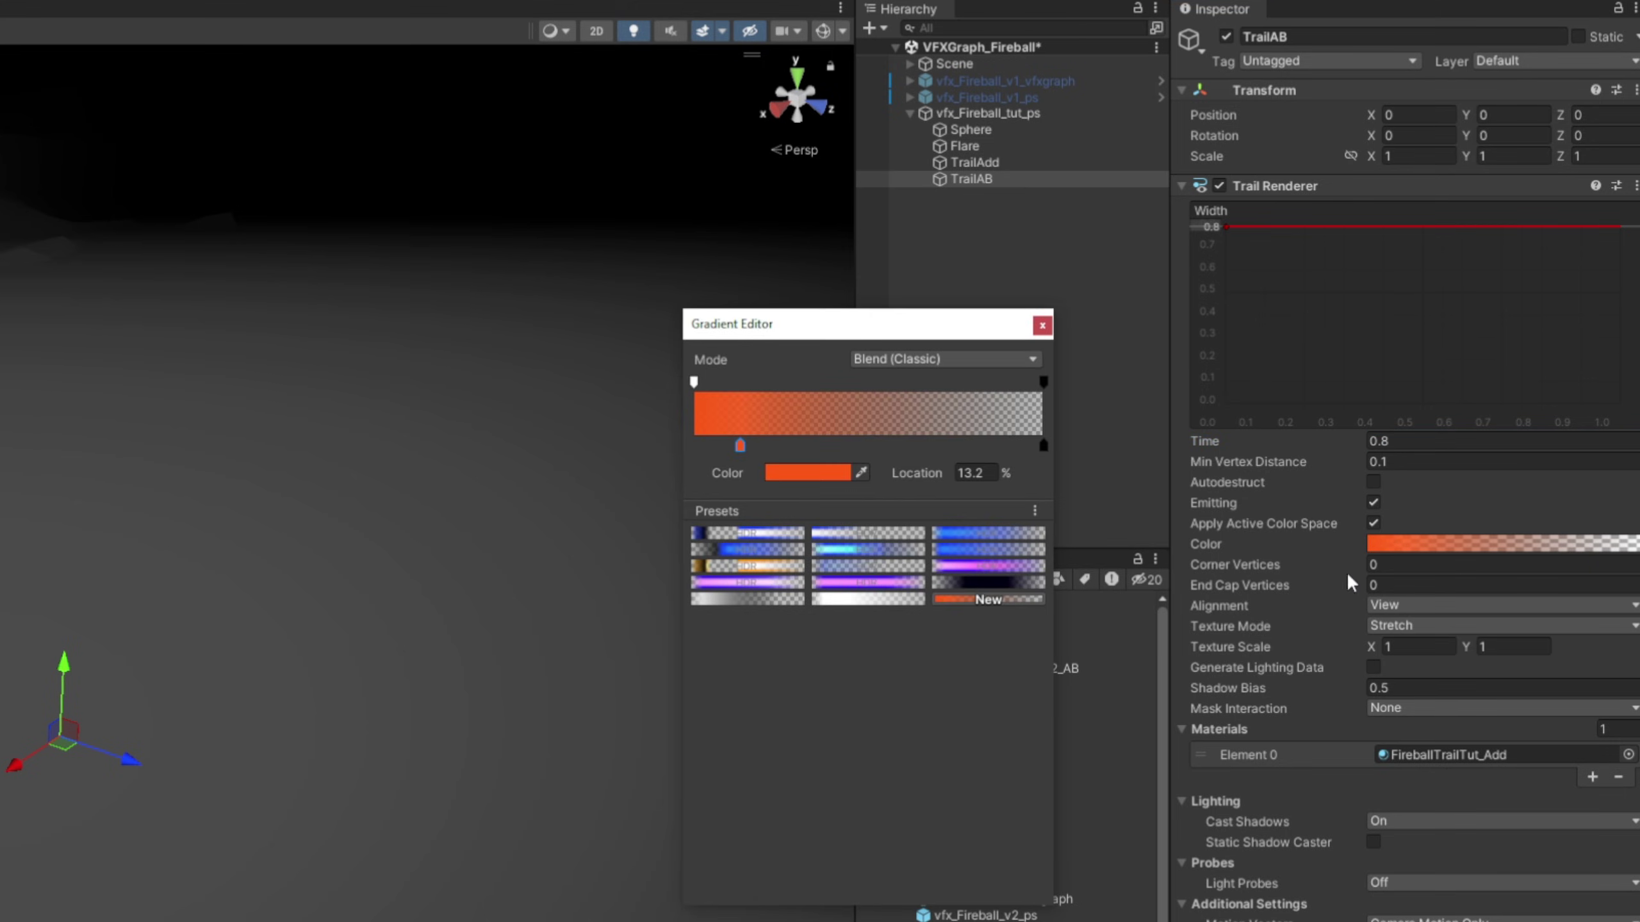
{"action": "left_click", "coordinate": [816, 476]}
{"action": "left_click", "coordinate": [1030, 839]}
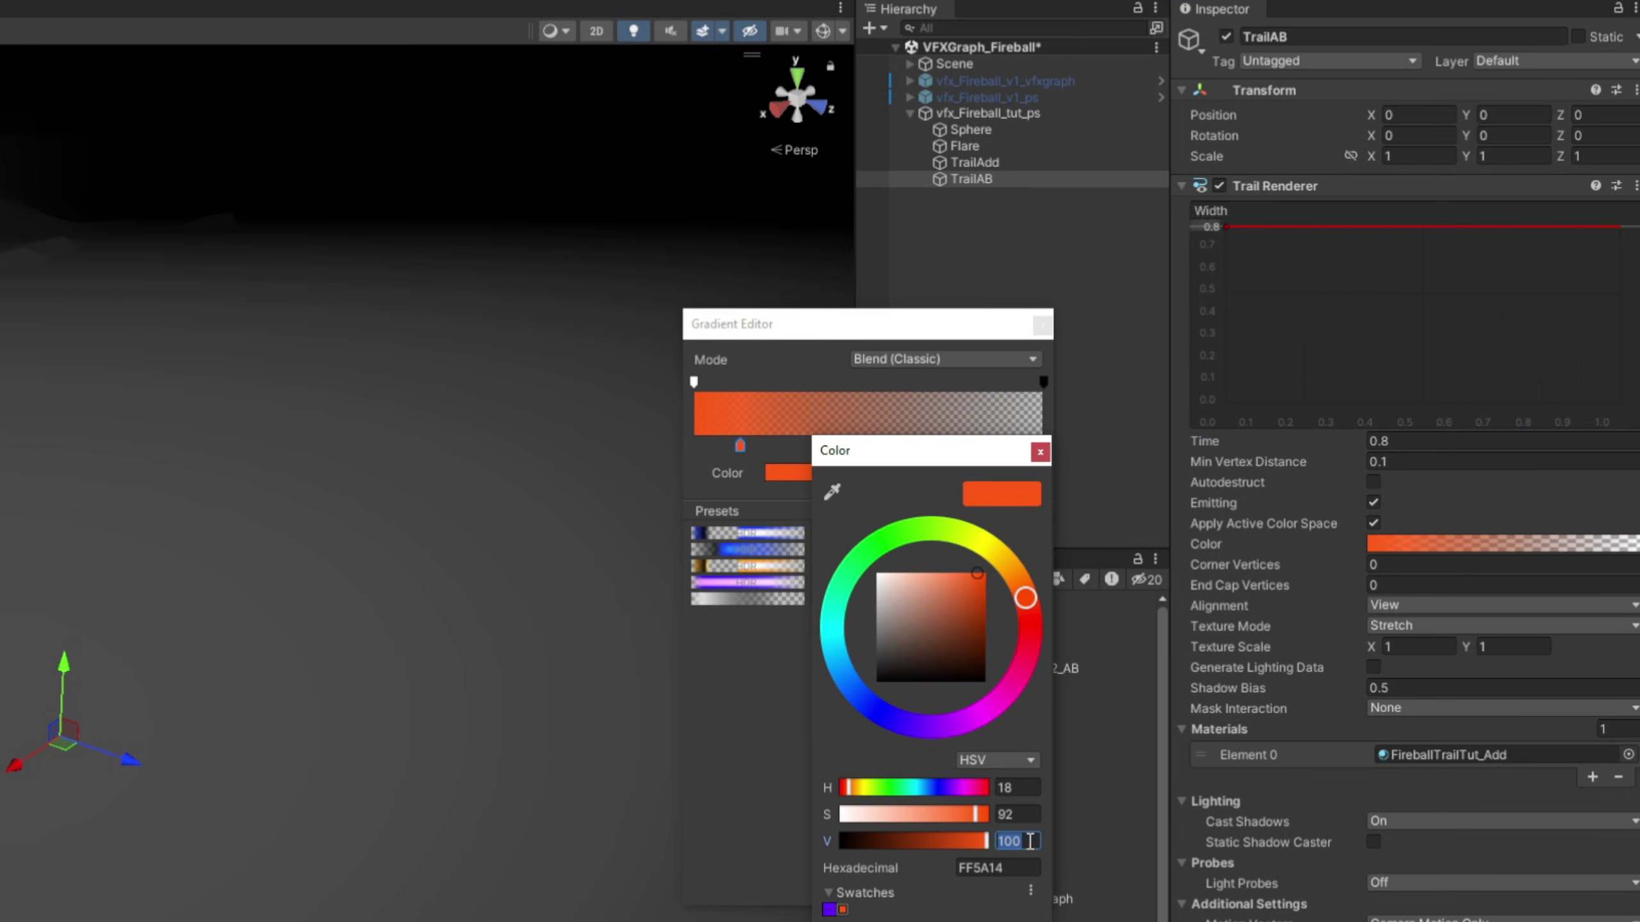
{"action": "type", "text": "15"}
{"action": "left_click", "coordinate": [1041, 453]}
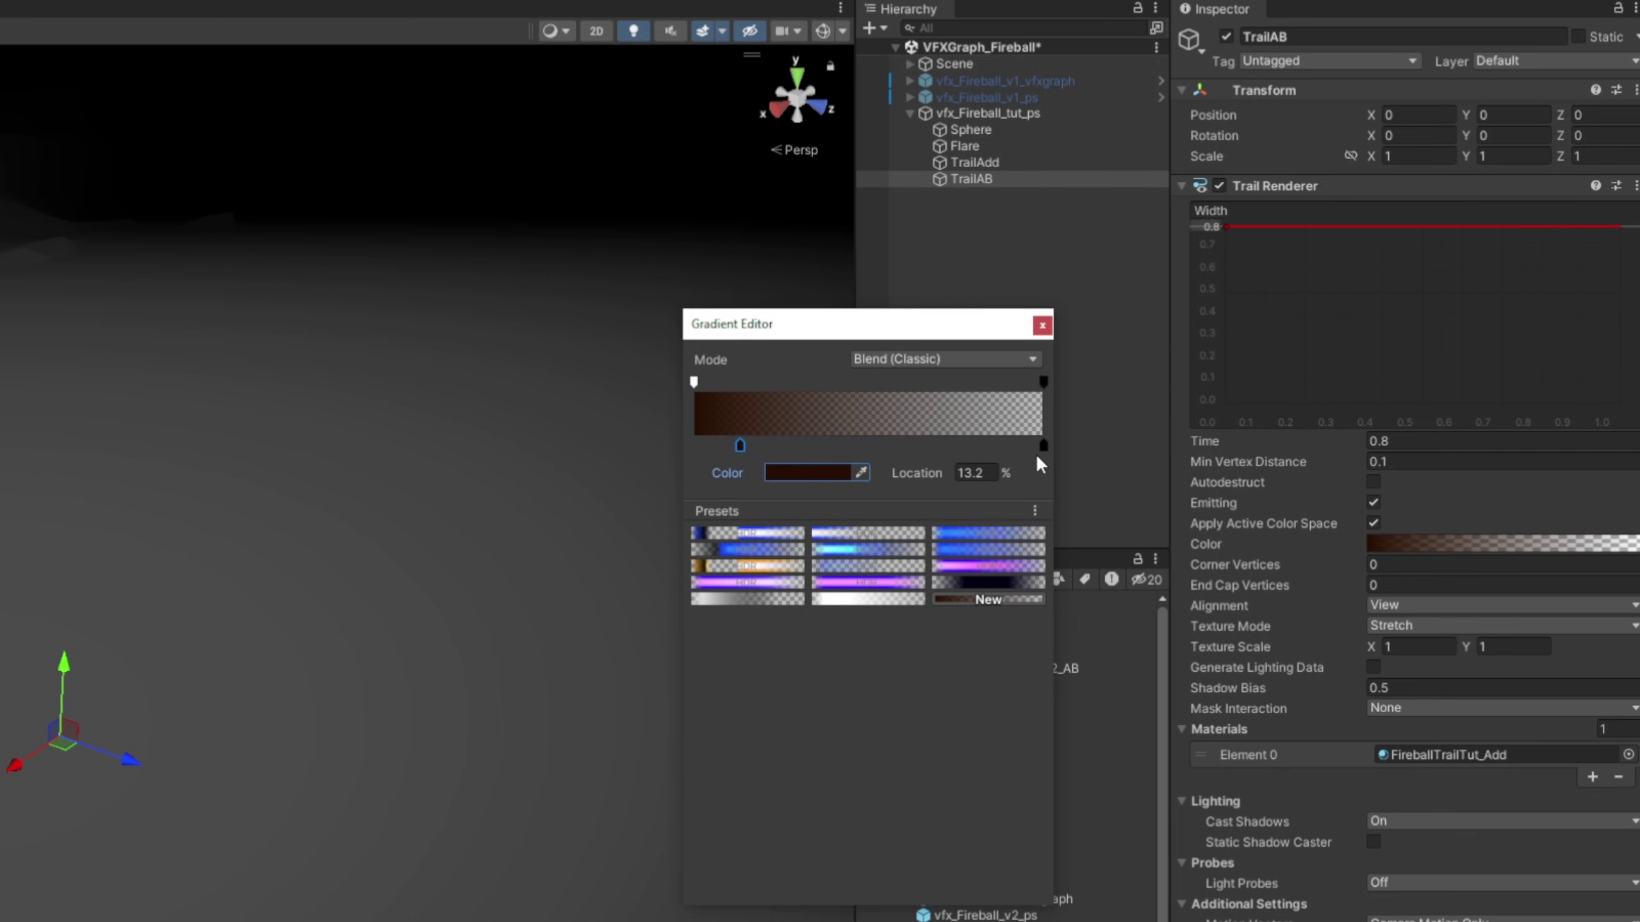
{"action": "left_click", "coordinate": [1046, 327]}
Locate TrailAB's FireballTrailTut_Add material in the project, duplicate it and rename the copy FireballTrailTut_AB
{"action": "left_click", "coordinate": [1485, 755]}
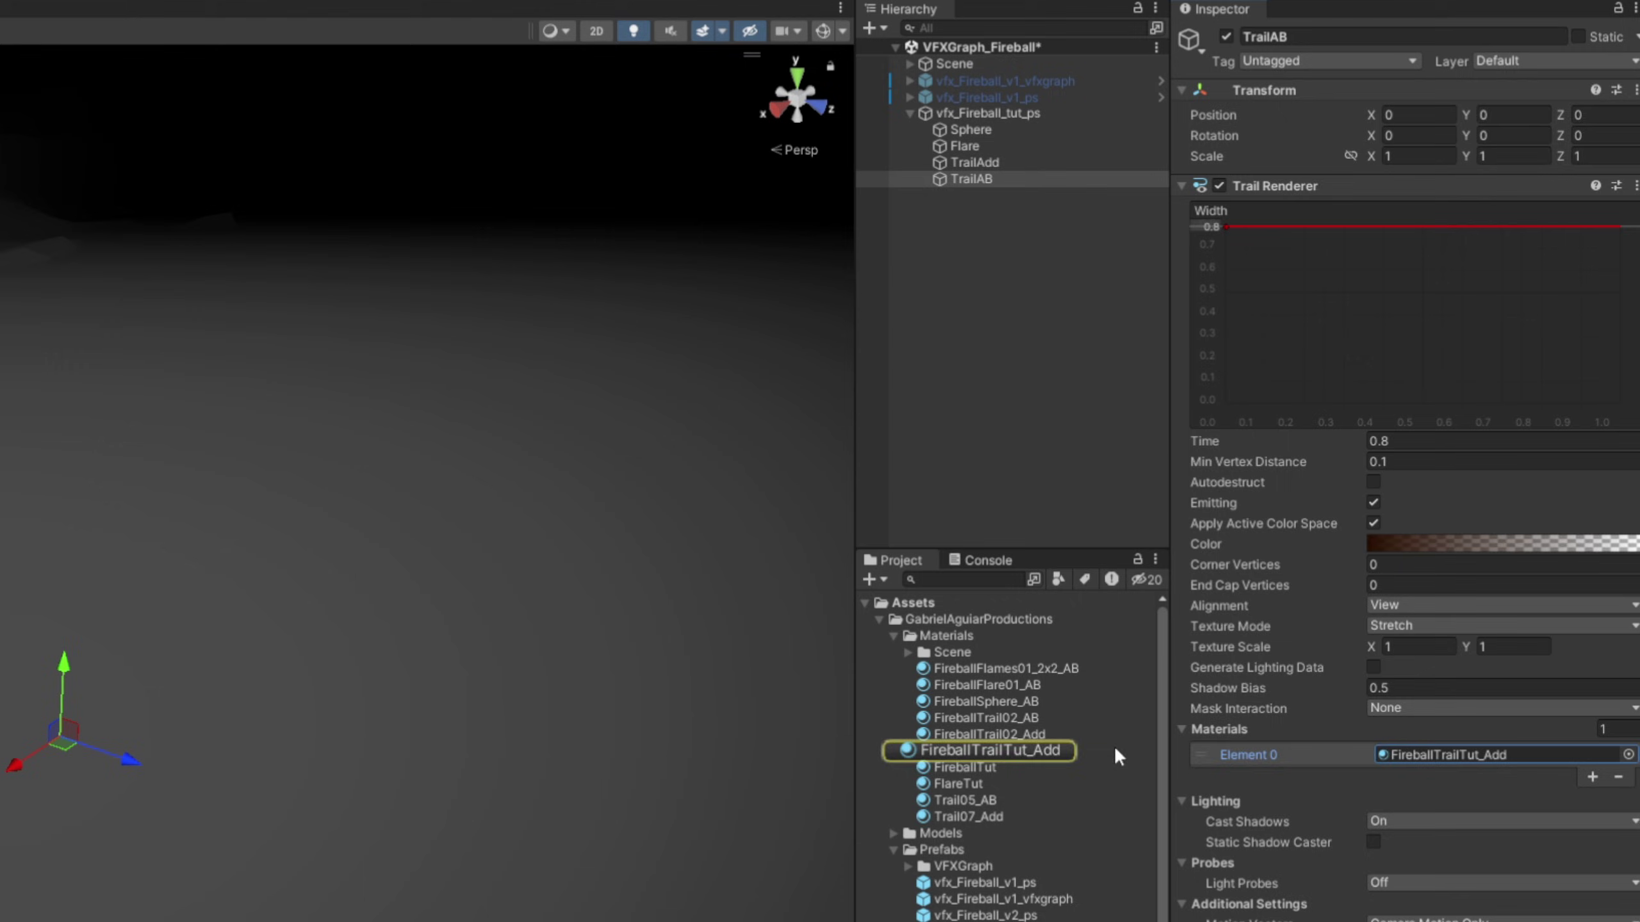
{"action": "left_click", "coordinate": [1012, 751]}
{"action": "key", "text": "ctrl+d"}
{"action": "left_click", "coordinate": [1035, 754]}
{"action": "left_click_drag", "start_coordinate": [1060, 752], "coordinate": [1035, 752]}
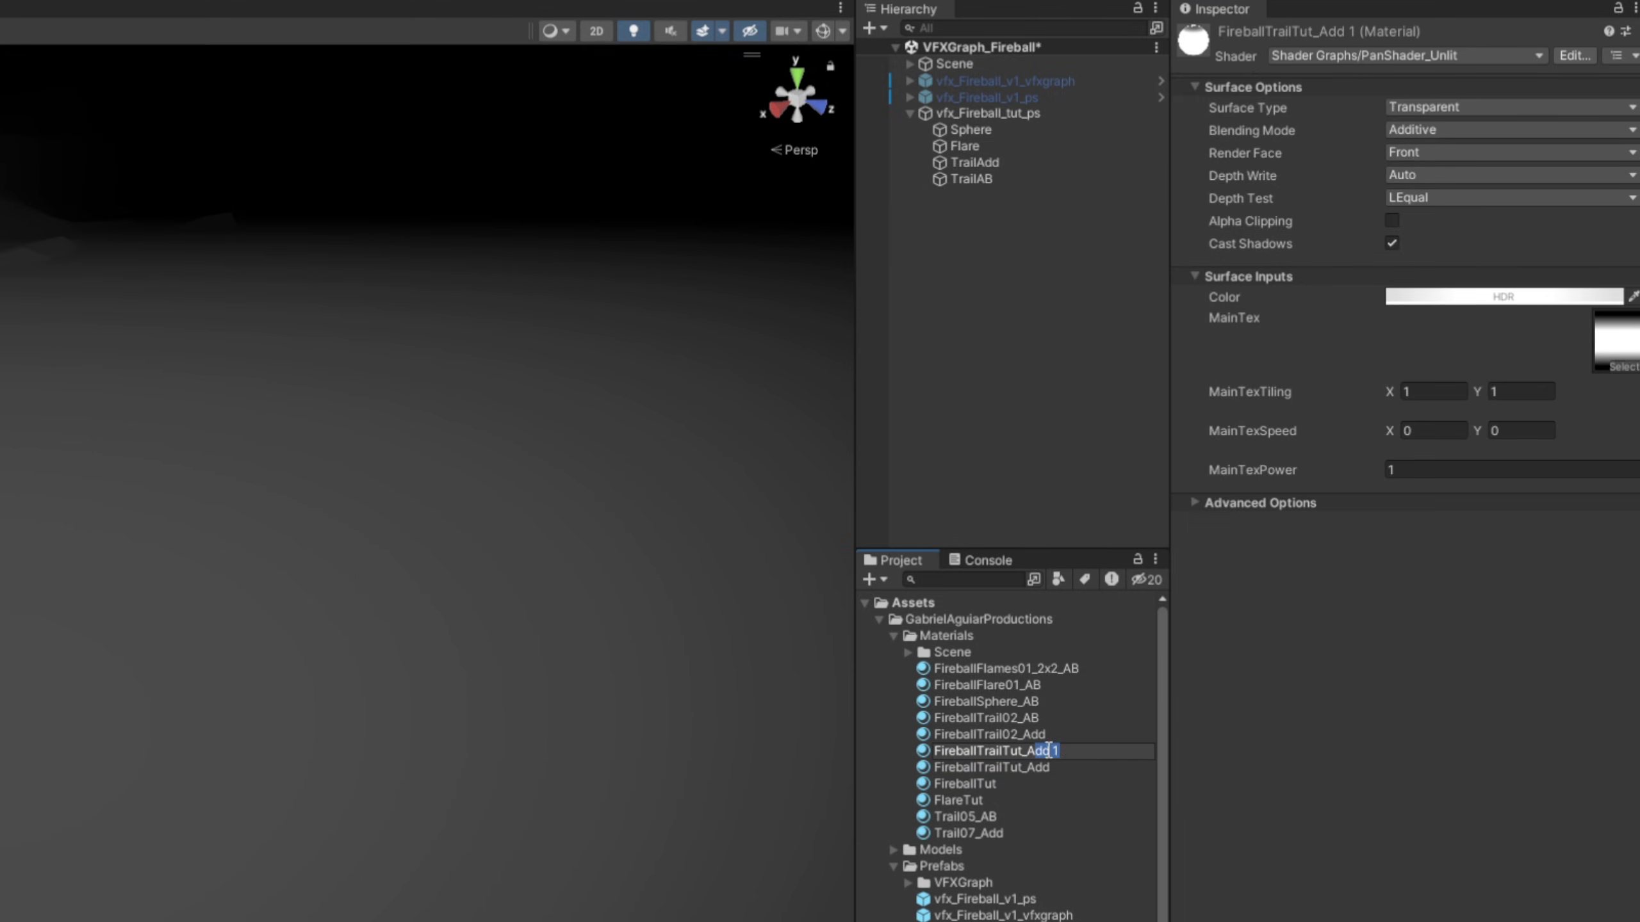
{"action": "type", "text": "B"}
{"action": "key", "text": "Return"}
Set the FireballTrailTut_AB material's blending mode to Alpha and its HDR Color intensity to 0
{"action": "left_click", "coordinate": [1394, 130]}
{"action": "left_click", "coordinate": [1425, 149]}
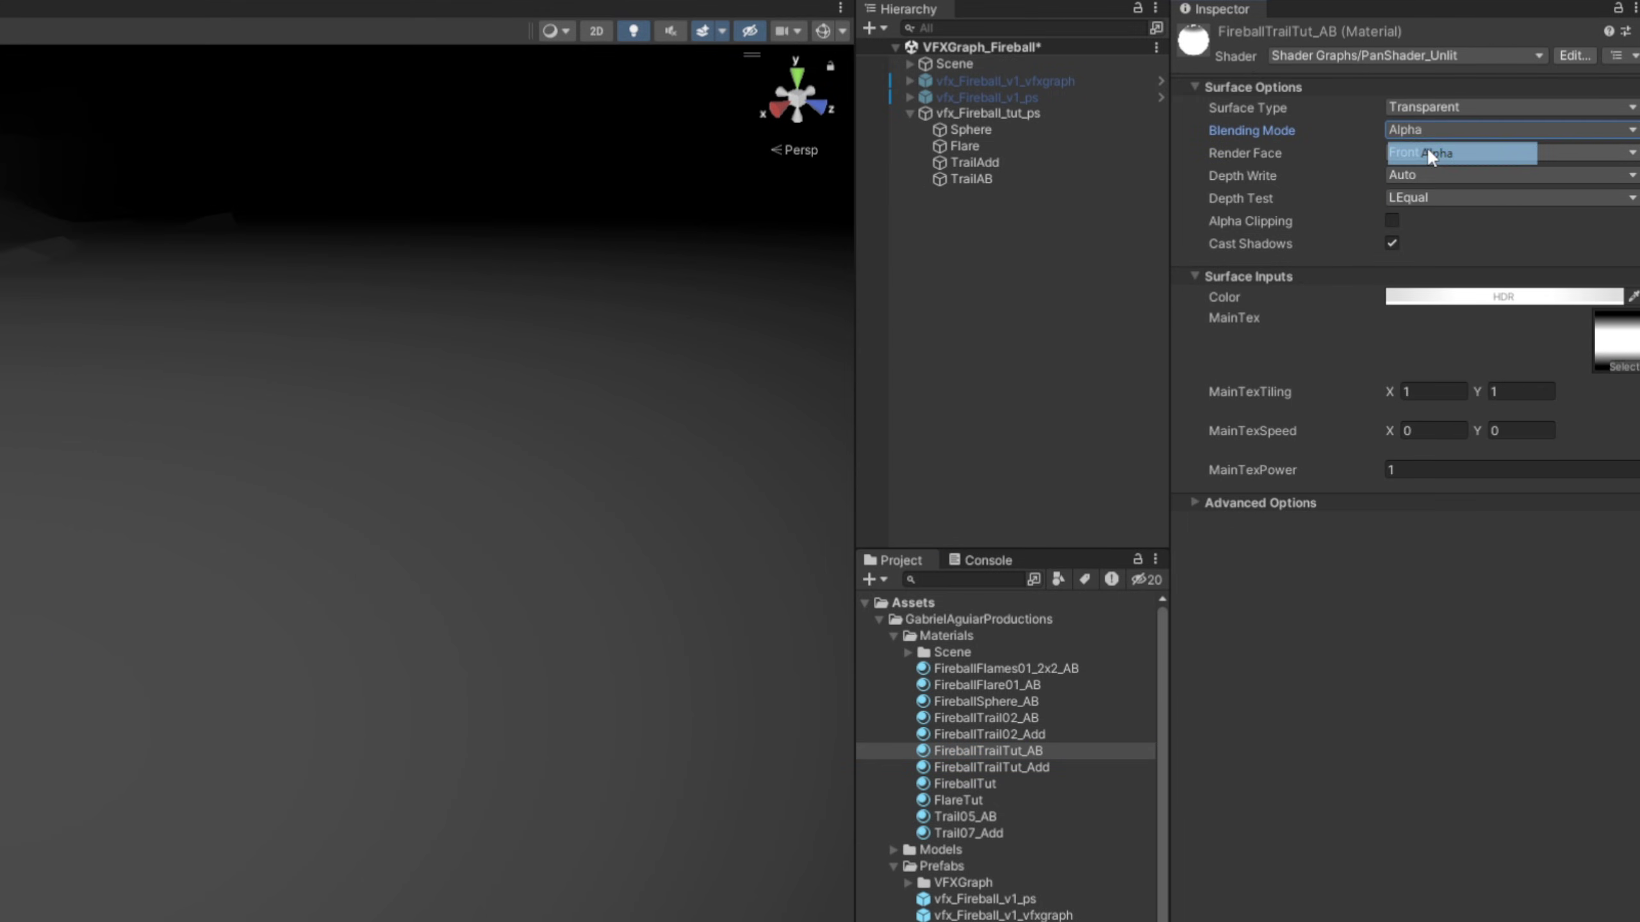
{"action": "left_click", "coordinate": [1422, 300]}
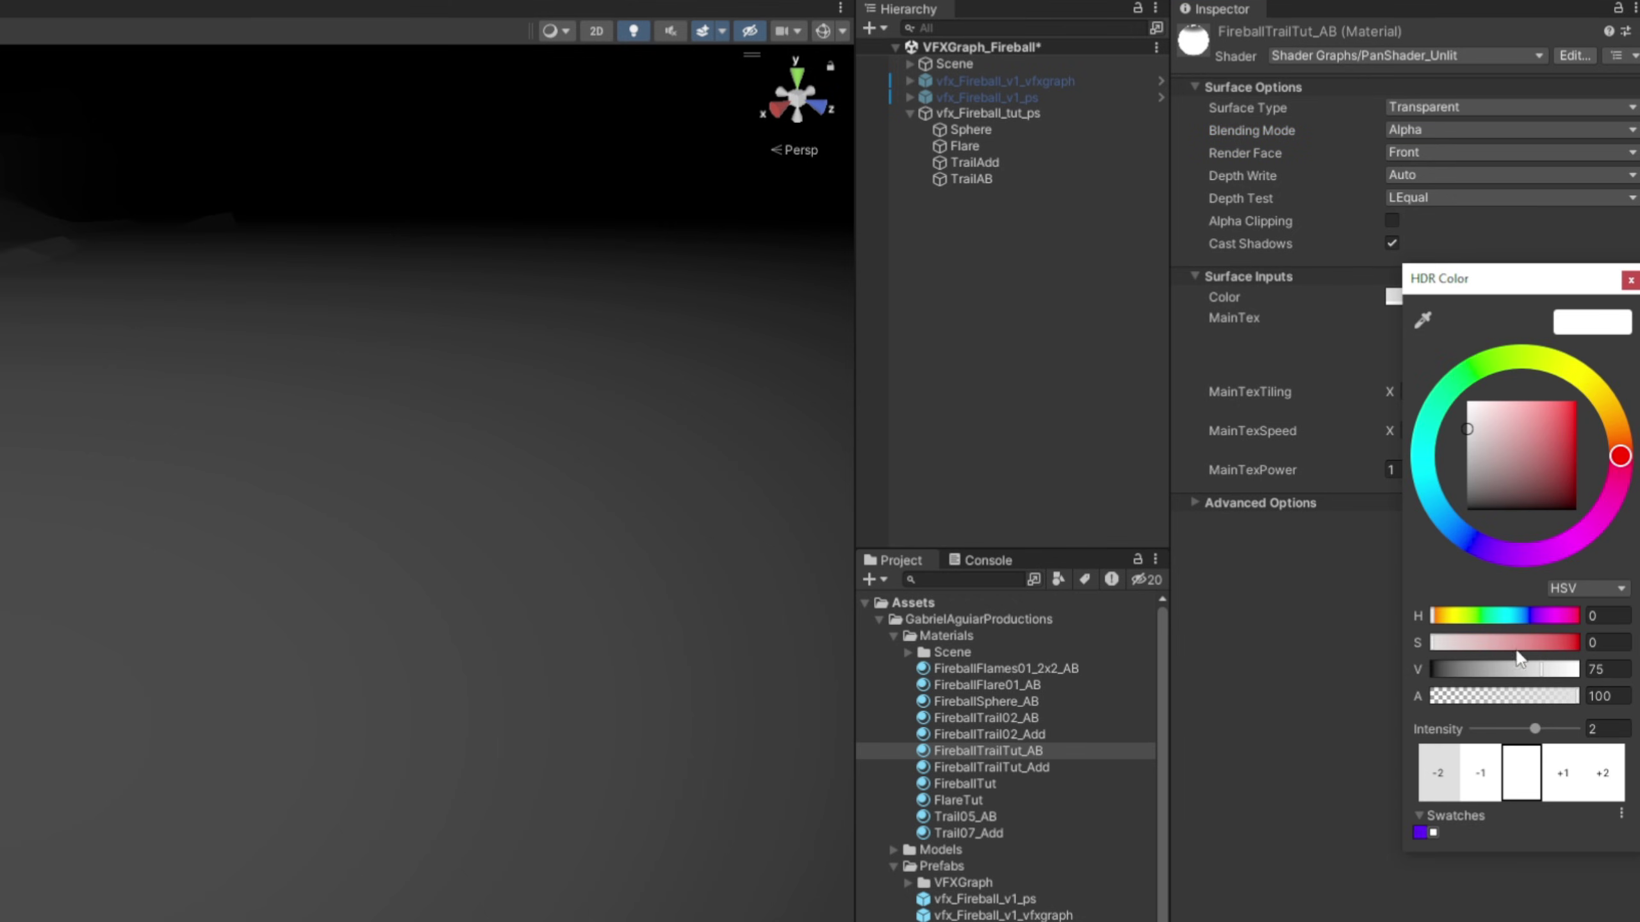
{"action": "type", "text": "0"}
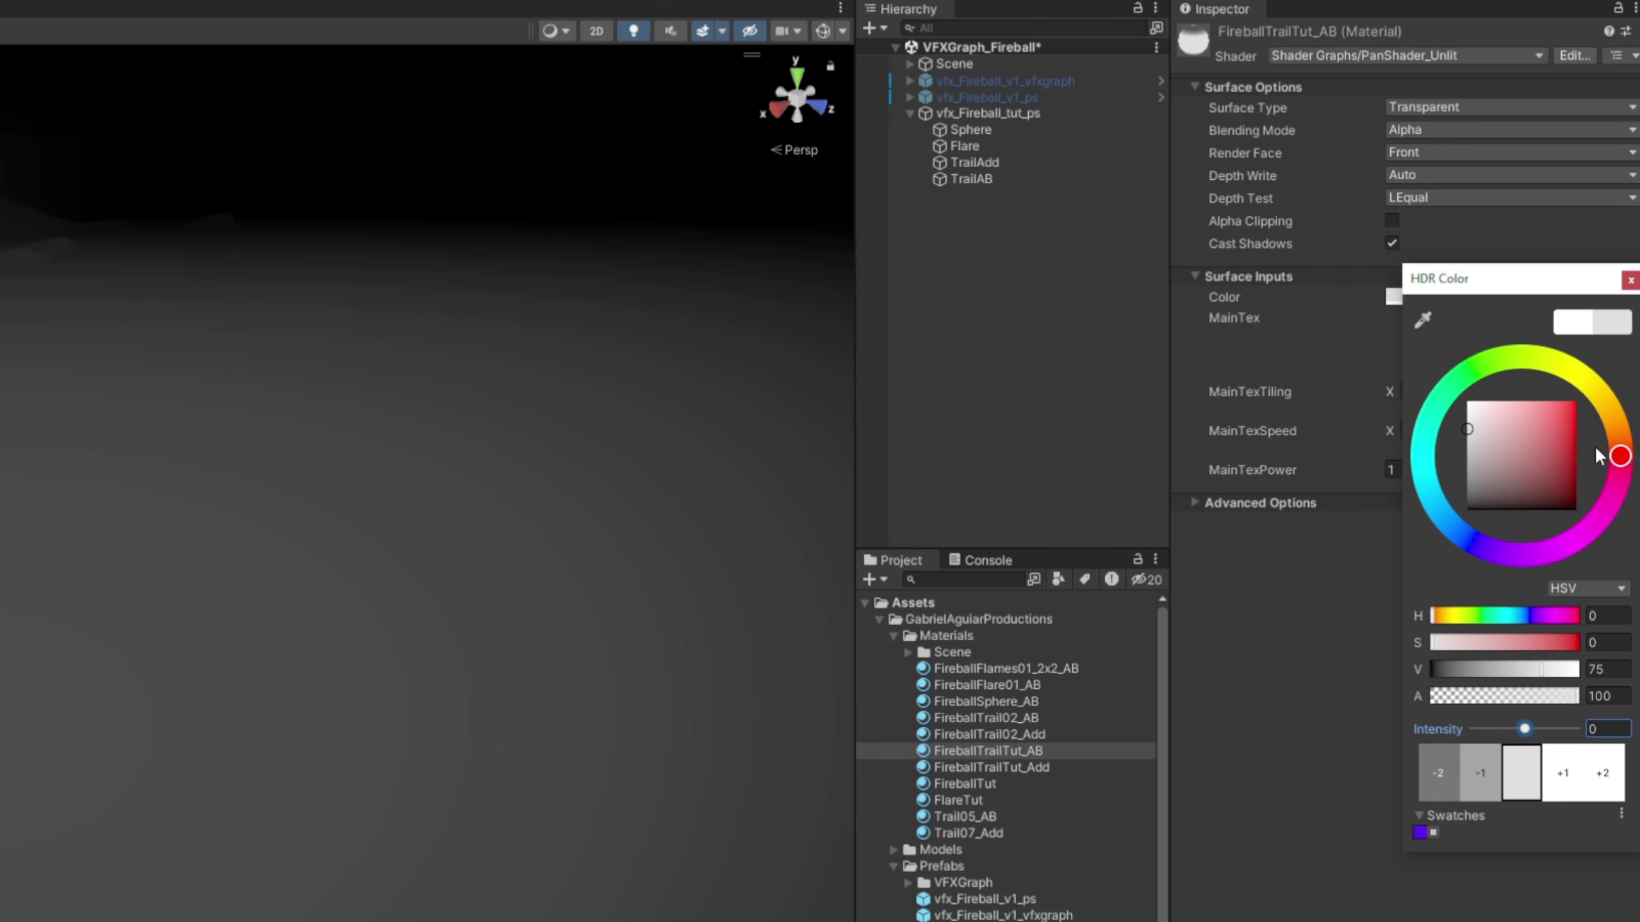
{"action": "left_click", "coordinate": [1631, 282]}
Assign the FireballTrailTut_AB material to TrailAB, and restart the preview of the trail and of the whole fireball effect
{"action": "left_click_drag", "start_coordinate": [1012, 756], "coordinate": [984, 175]}
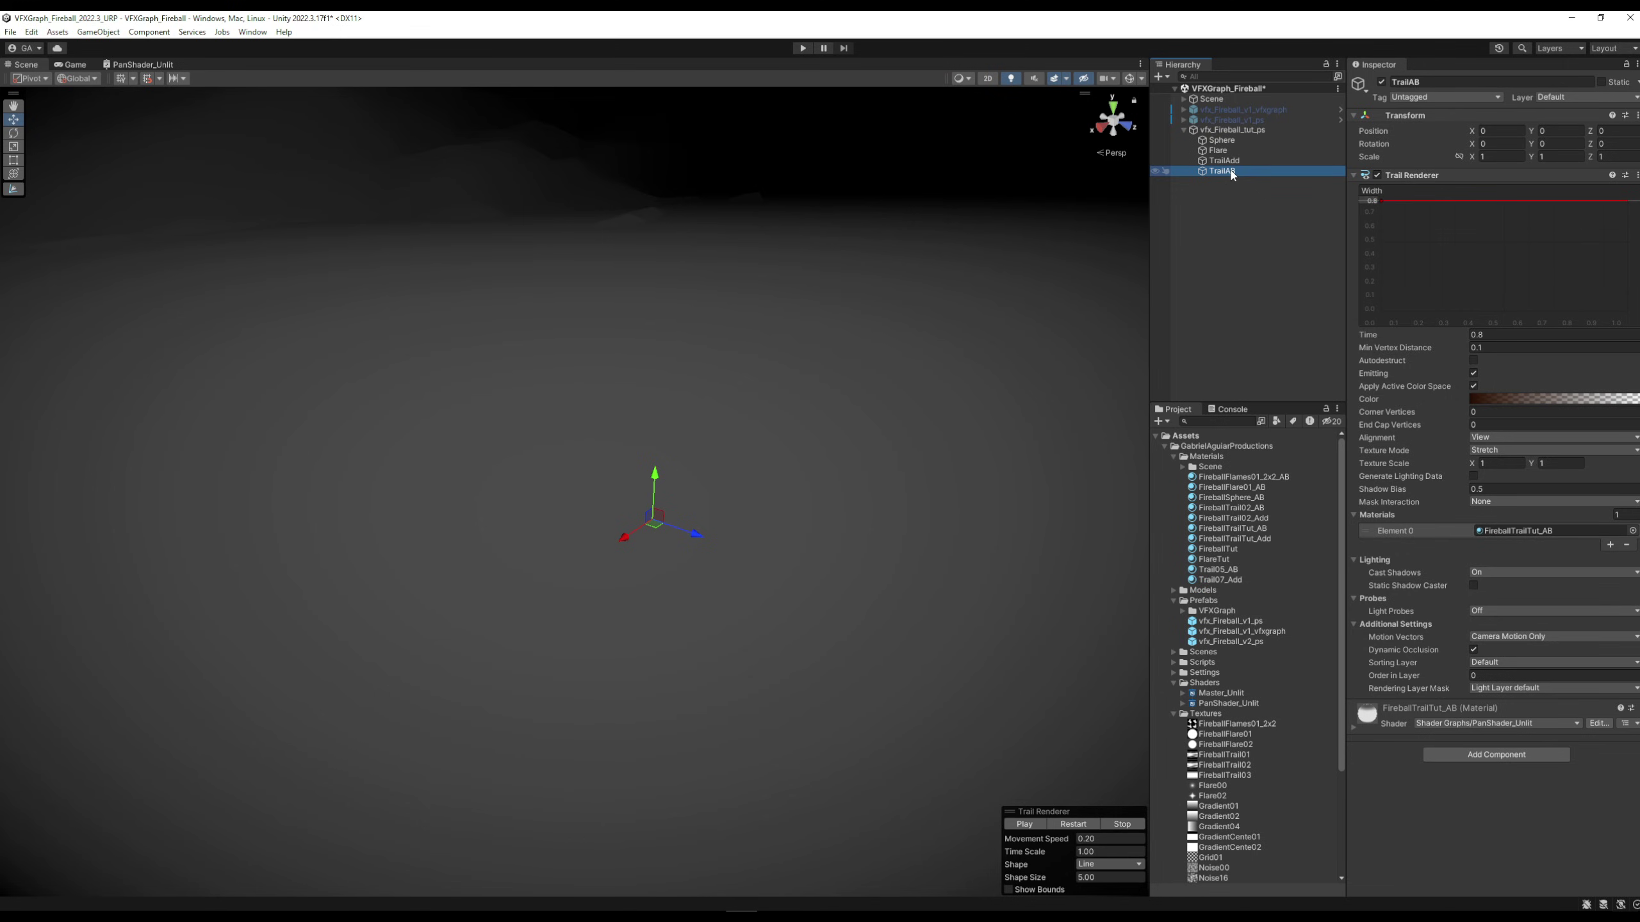
{"action": "left_click", "coordinate": [1070, 823]}
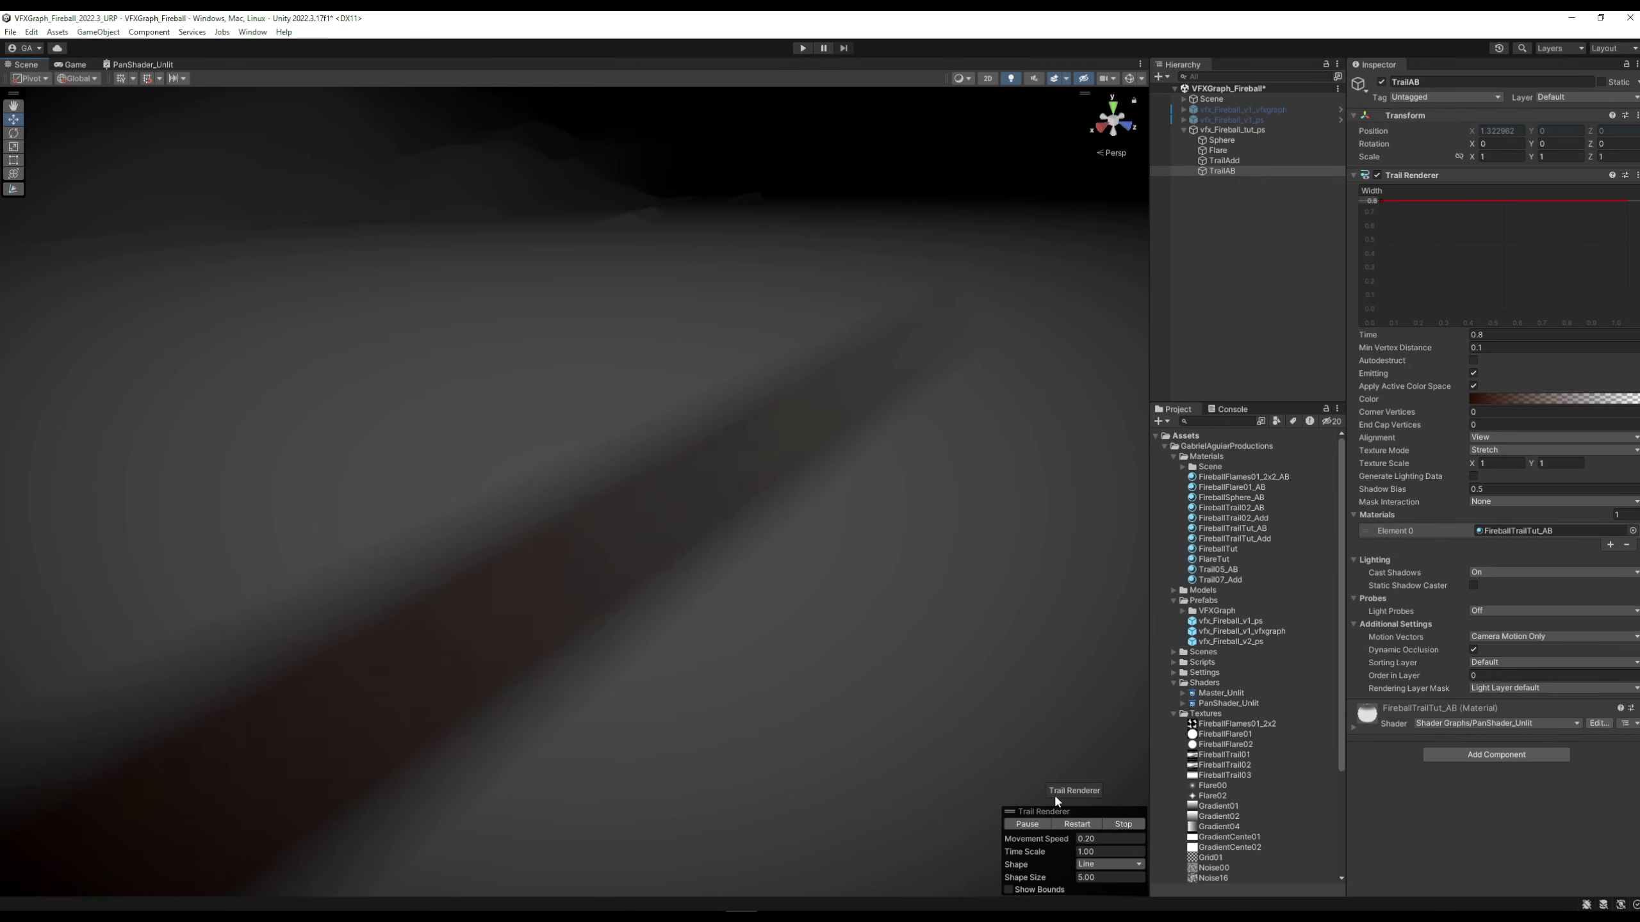
{"action": "left_click", "coordinate": [1242, 132], "text": "shift"}
{"action": "left_click", "coordinate": [1079, 789]}
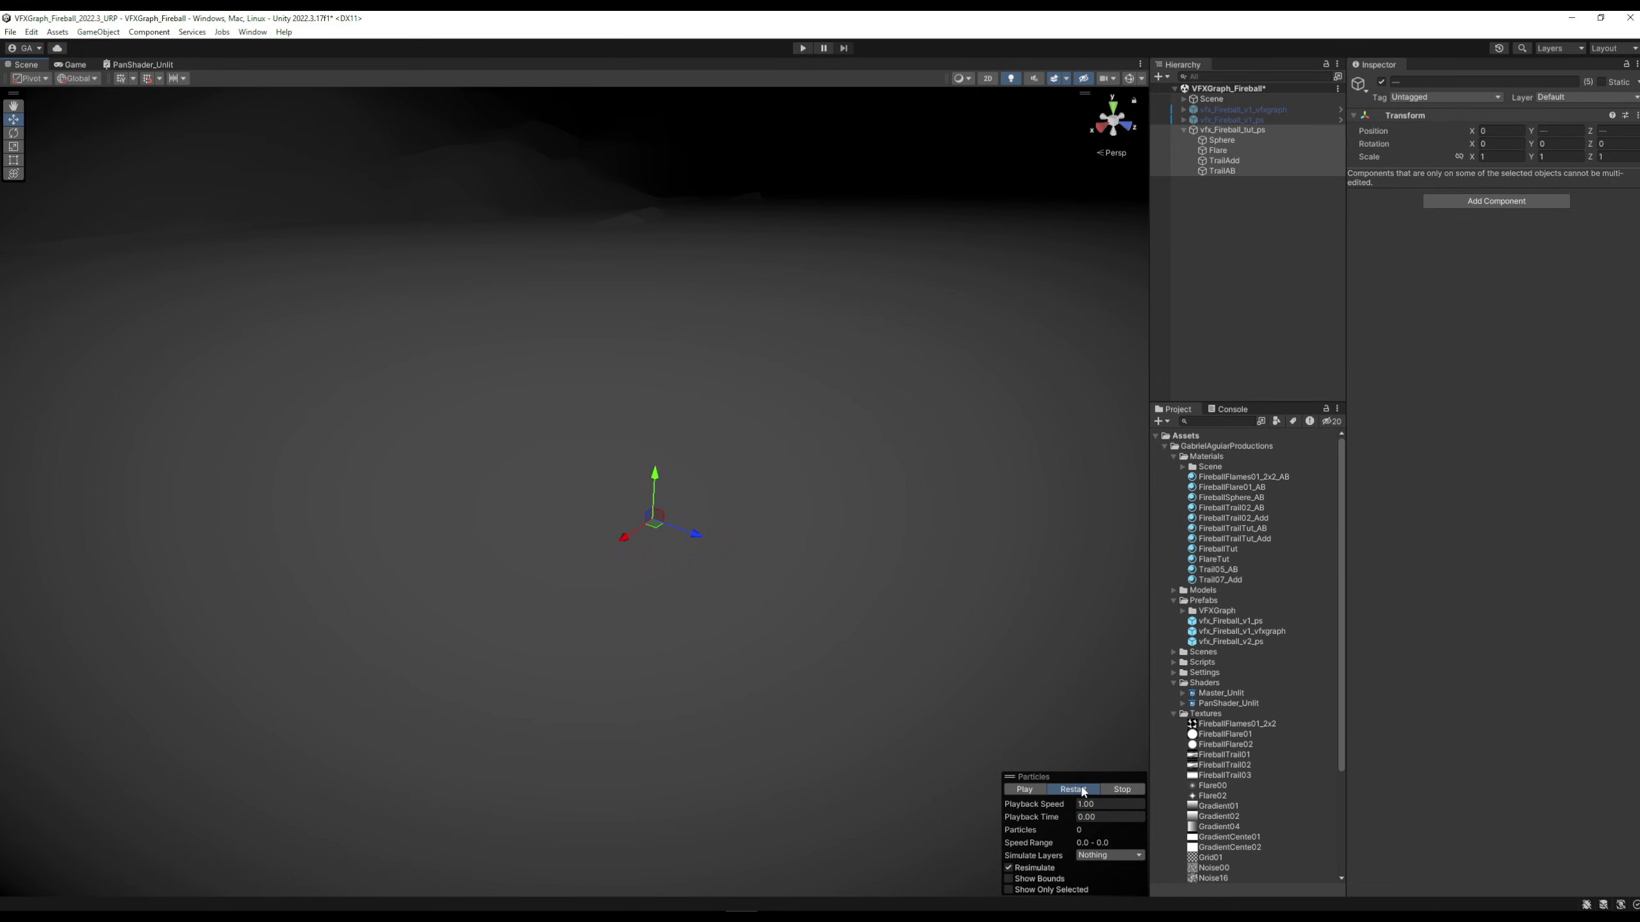
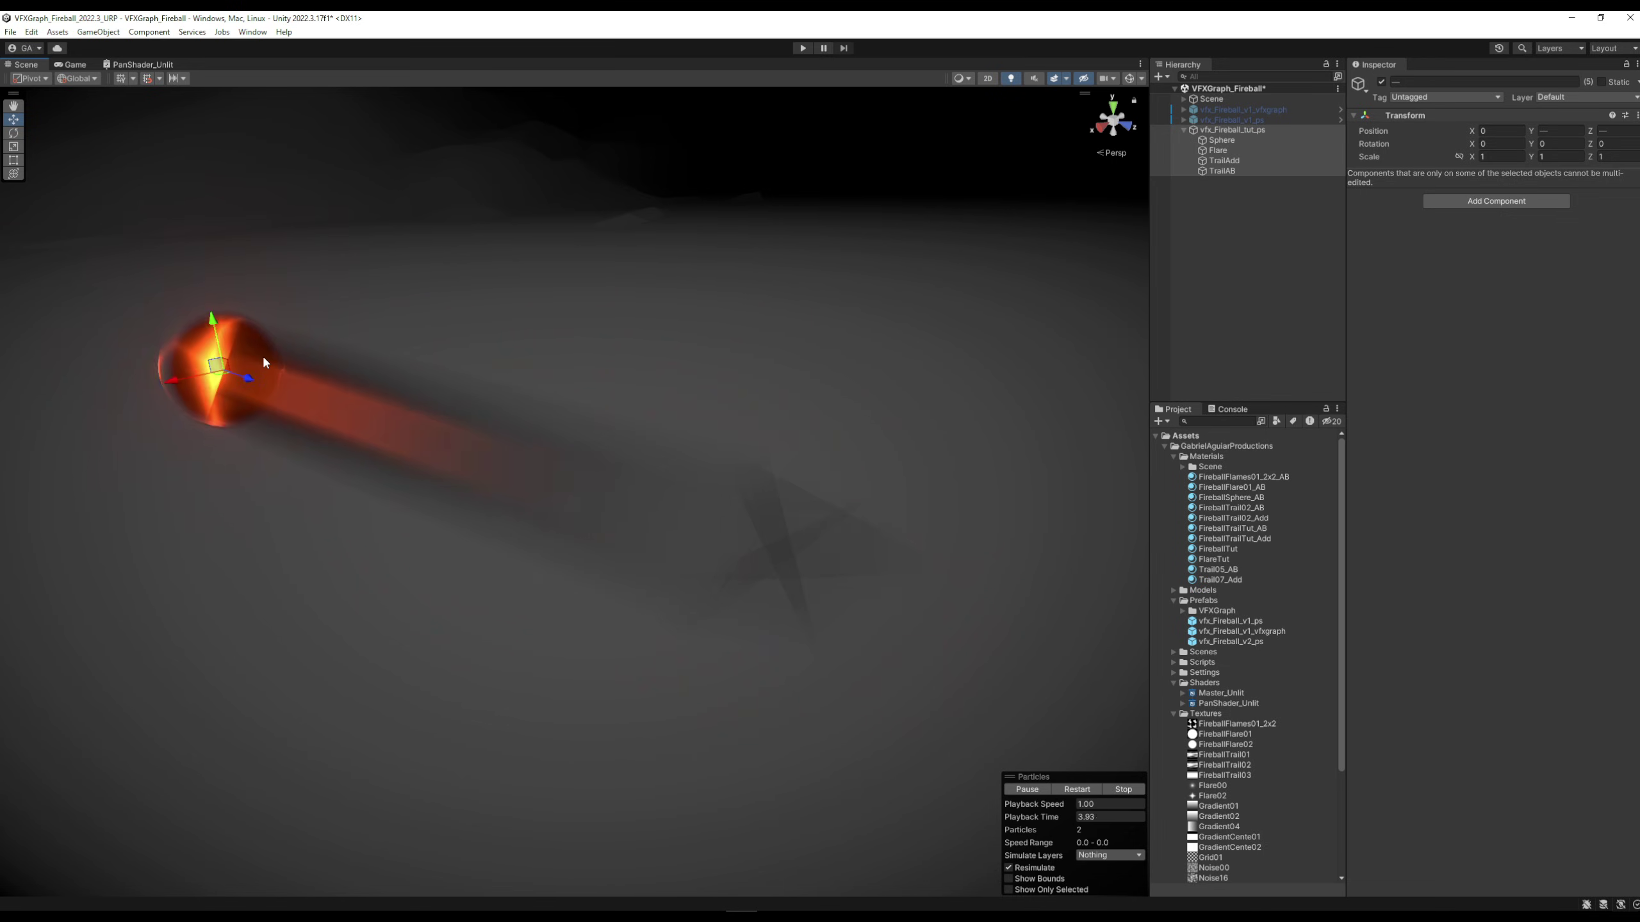
Set the Order in Layer of TrailAB to -3 and of TrailAdd to -2
{"action": "left_click", "coordinate": [1220, 170]}
{"action": "left_click", "coordinate": [1489, 672]}
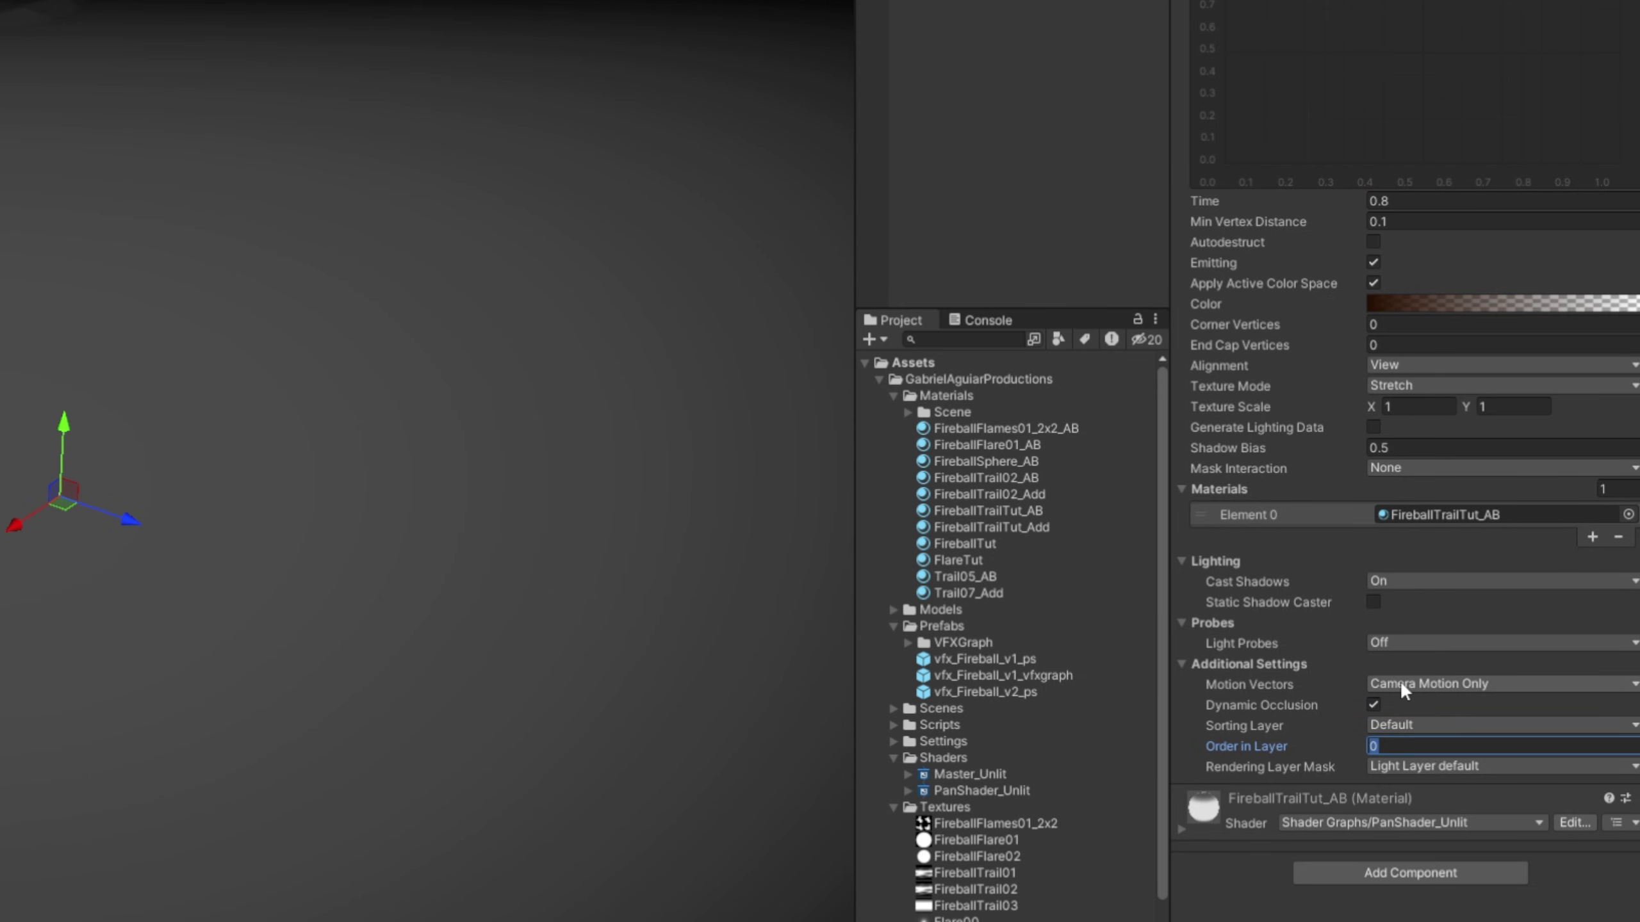
{"action": "type", "text": "-3"}
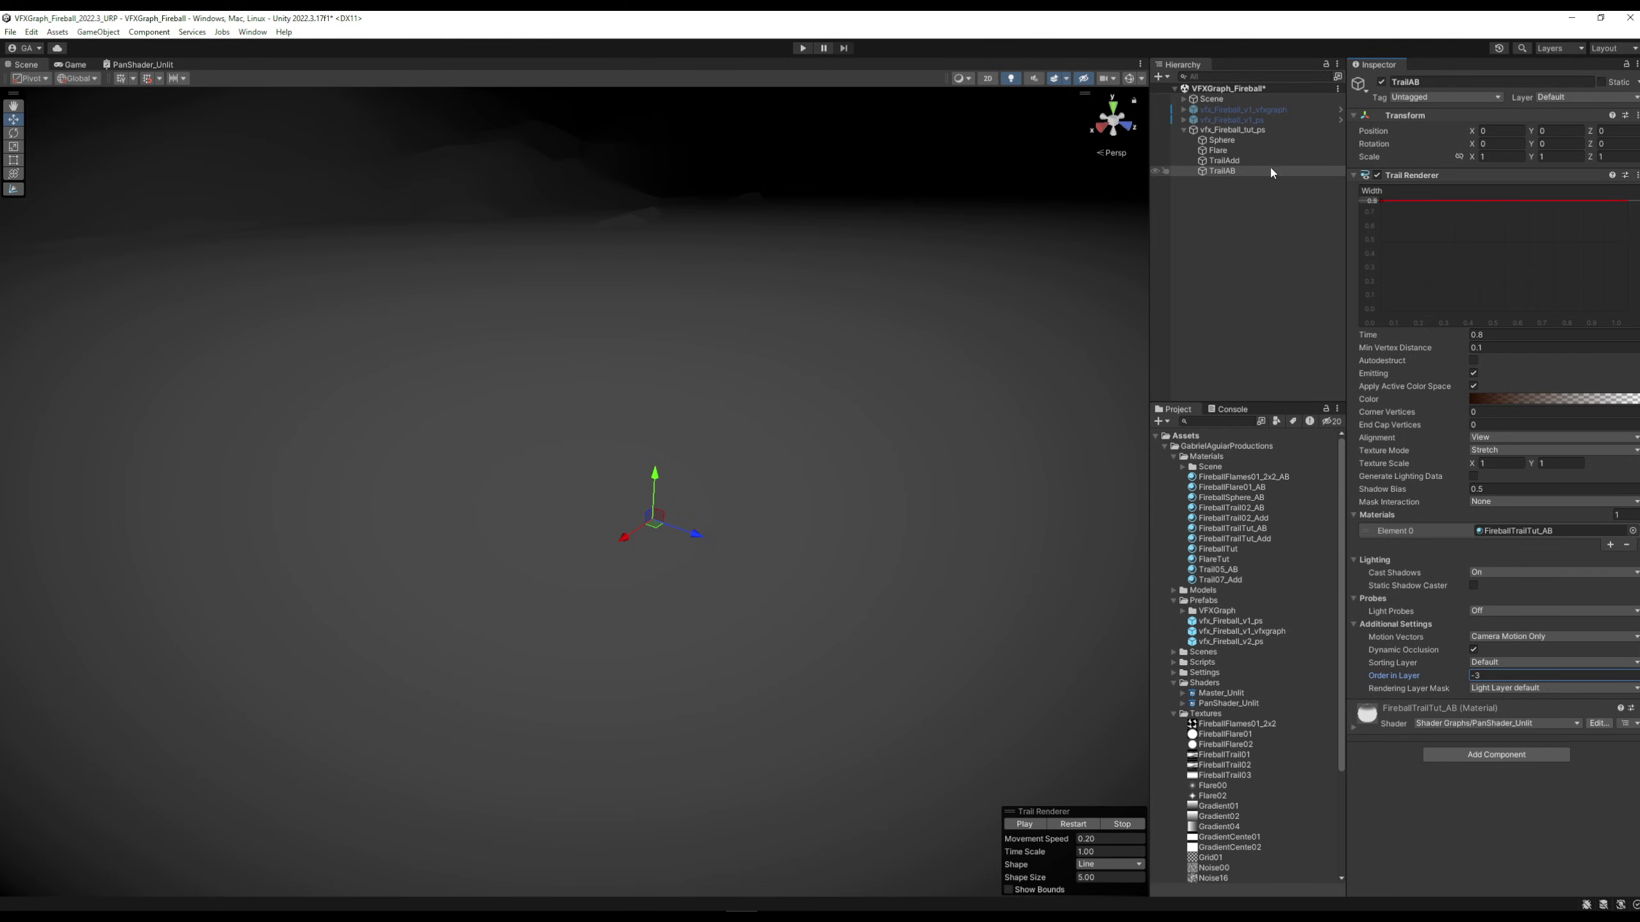
{"action": "left_click", "coordinate": [1269, 161]}
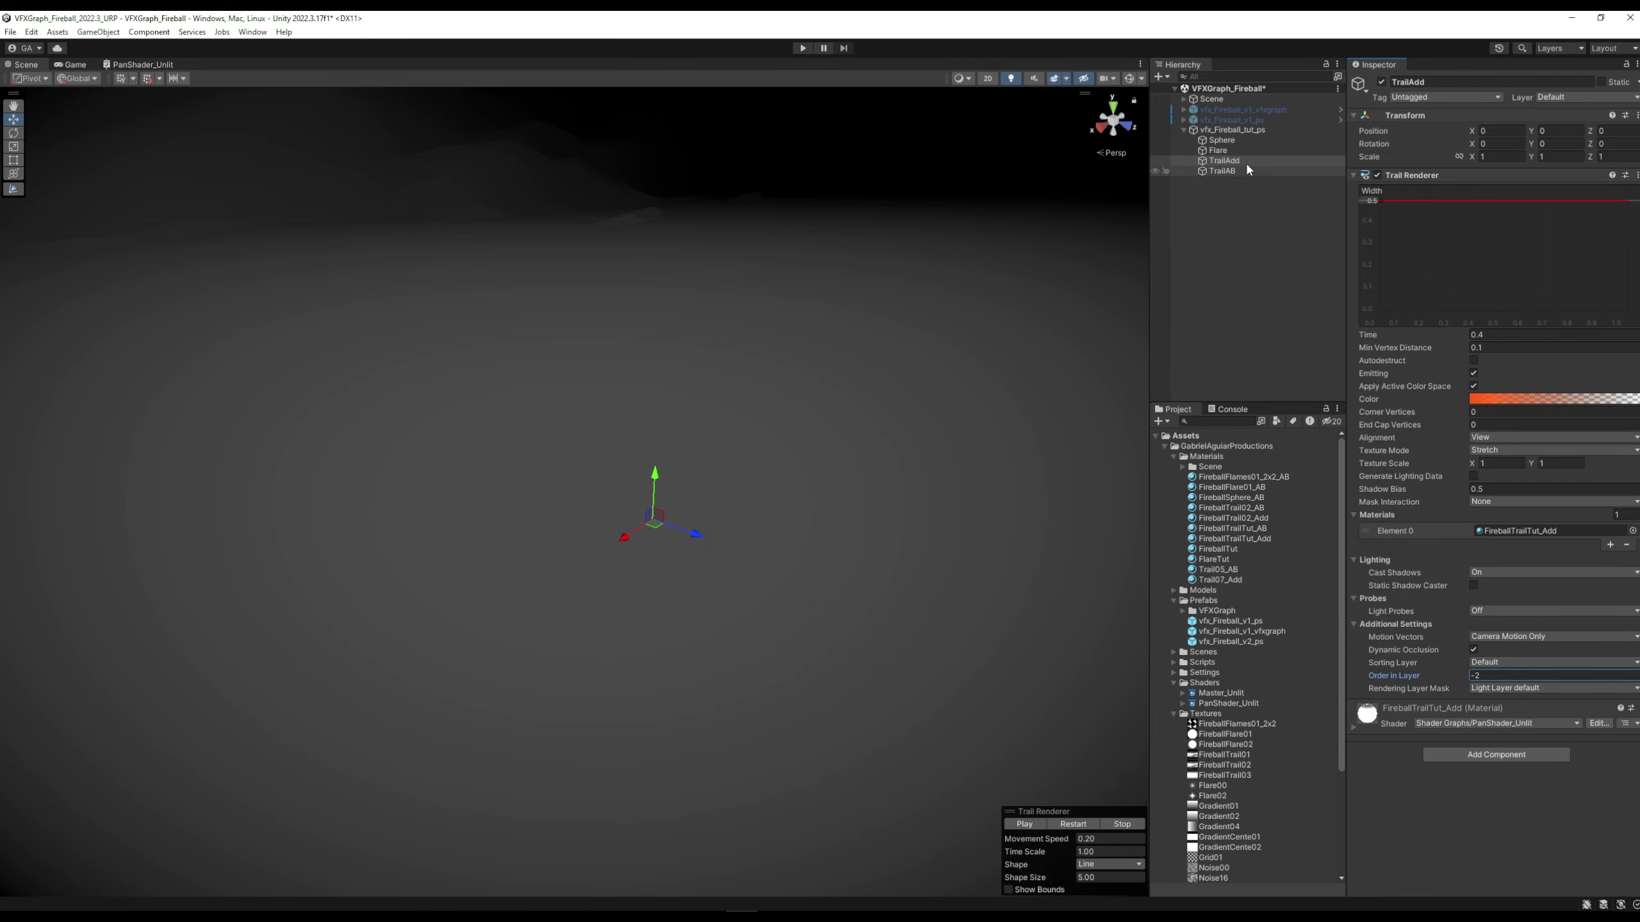
Select vfx_Fireball_tut_ps with all its children and move it around the scene to preview the complete fireball
{"action": "left_click", "coordinate": [1223, 132]}
{"action": "left_click", "coordinate": [1206, 171], "text": "shift"}
{"action": "mouse_move", "coordinate": [766, 556]}
{"action": "left_mouse_down"}
{"action": "mouse_move", "coordinate": [103, 300]}
{"action": "mouse_move", "coordinate": [580, 498]}
{"action": "mouse_move", "coordinate": [984, 610]}
{"action": "mouse_move", "coordinate": [265, 282]}
{"action": "mouse_move", "coordinate": [18, 198]}
{"action": "mouse_move", "coordinate": [440, 392]}
{"action": "mouse_move", "coordinate": [942, 588]}
{"action": "mouse_move", "coordinate": [429, 462]}
{"action": "mouse_move", "coordinate": [16, 217]}
{"action": "mouse_move", "coordinate": [704, 546]}
{"action": "mouse_move", "coordinate": [862, 578]}
{"action": "mouse_move", "coordinate": [910, 613]}
{"action": "mouse_move", "coordinate": [768, 556]}
{"action": "mouse_move", "coordinate": [958, 634]}
{"action": "mouse_move", "coordinate": [370, 503]}
{"action": "mouse_move", "coordinate": [997, 639]}
{"action": "left_mouse_up"}
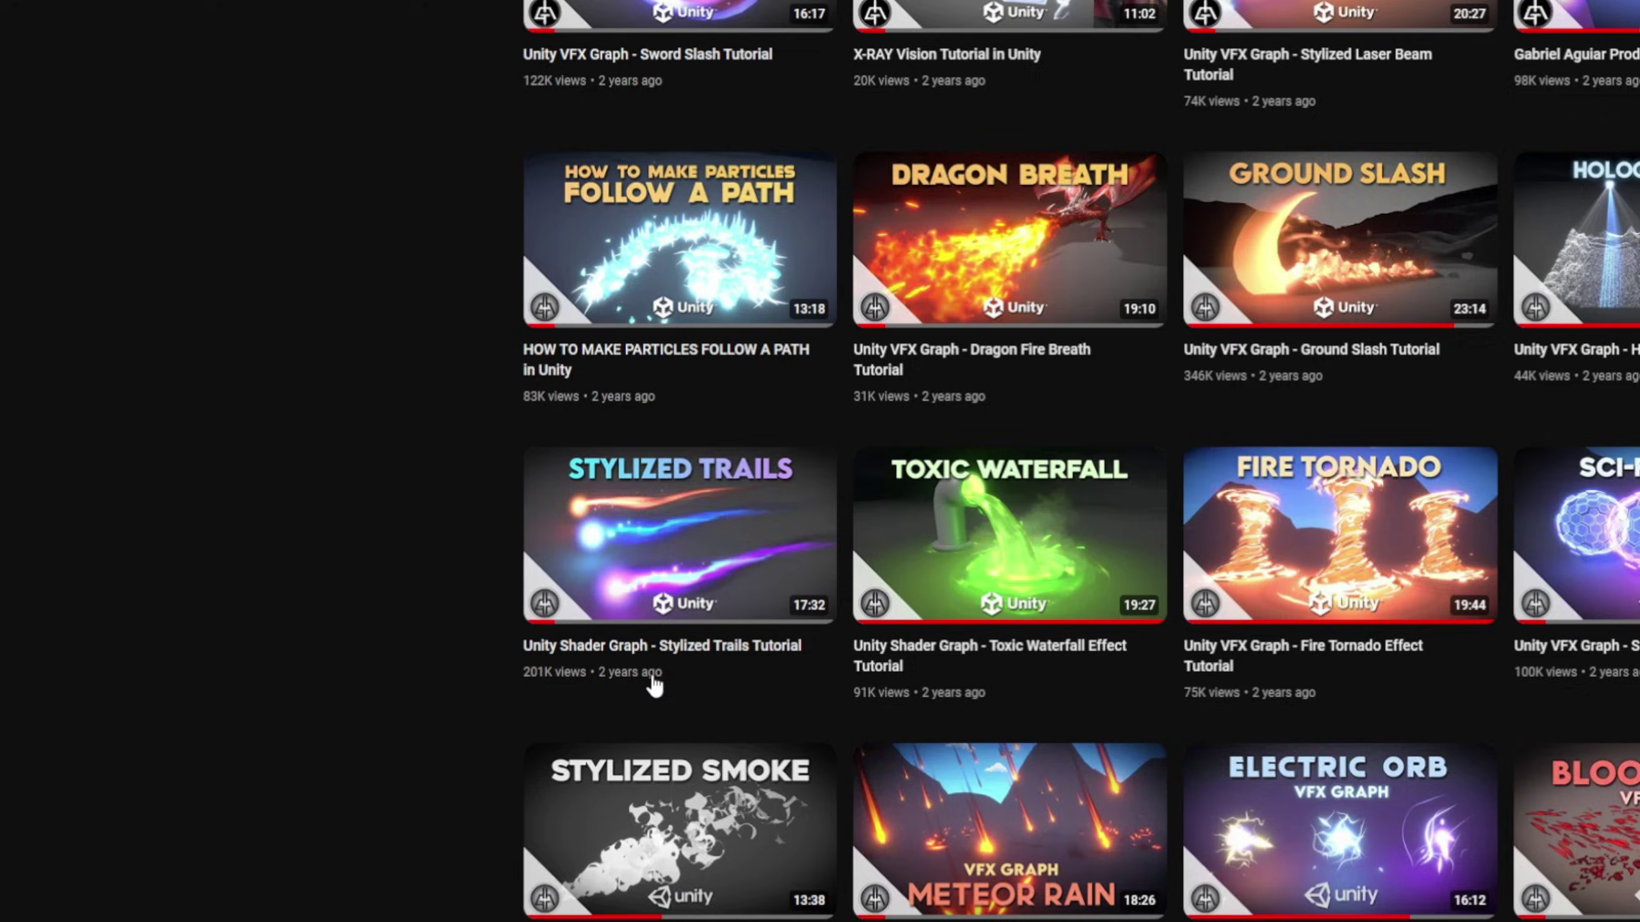
{"action": "mouse_move", "coordinate": [534, 597]}
{"action": "left_click", "coordinate": [689, 647]}
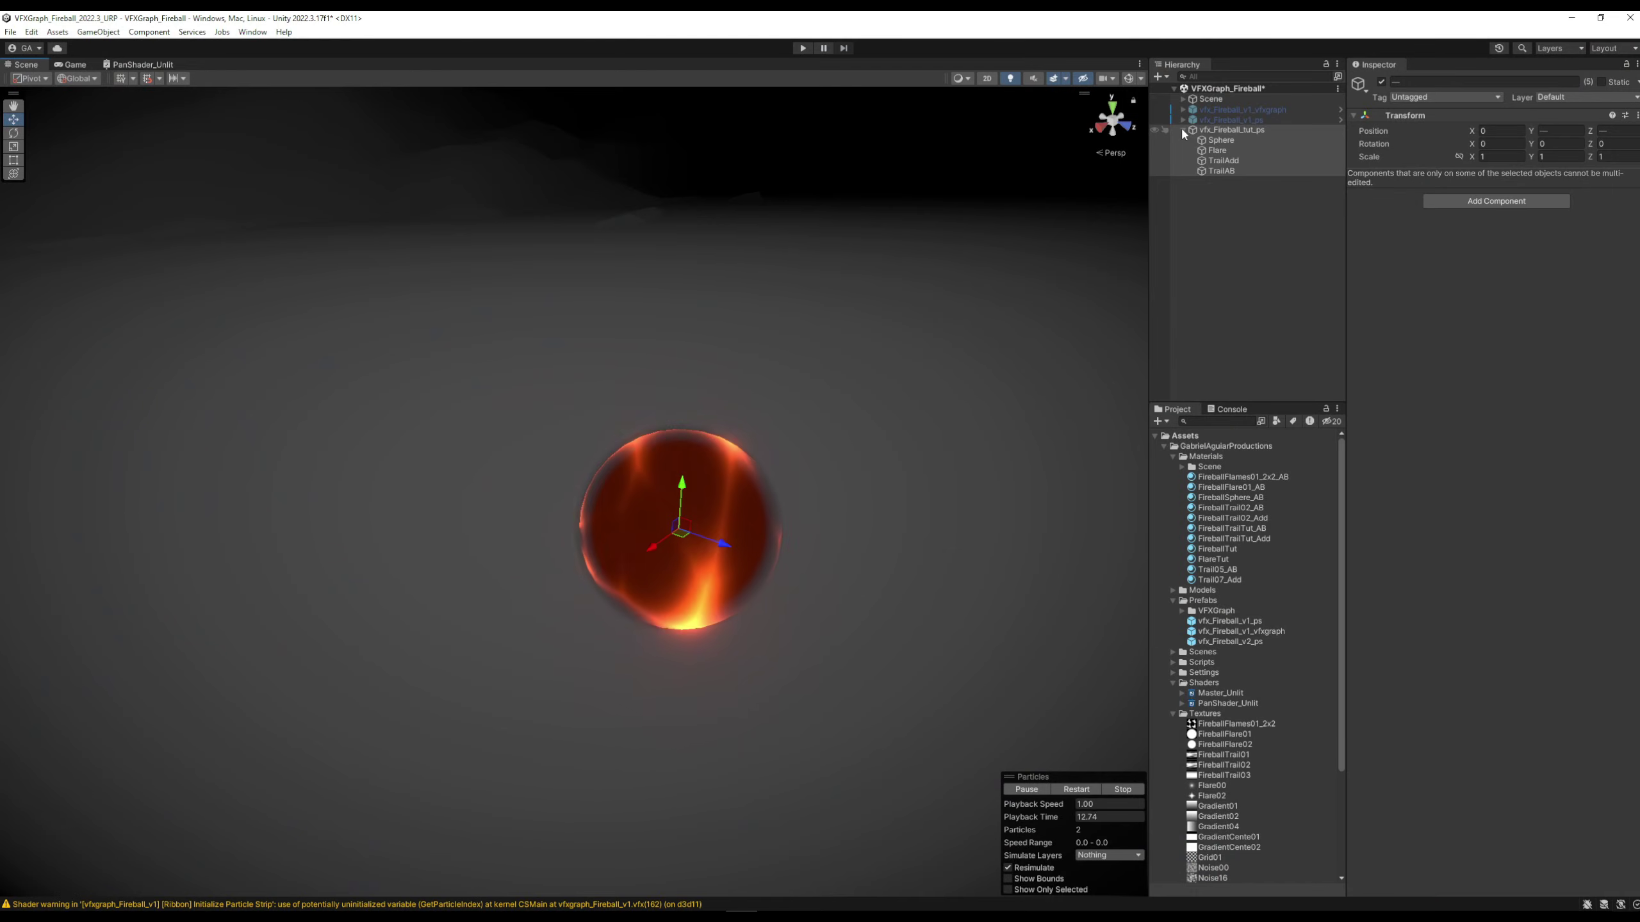
Save vfx_Fireball_tut_ps as a prefab in the Prefabs folder and deactivate it in the scene
{"action": "right_click", "coordinate": [1194, 177]}
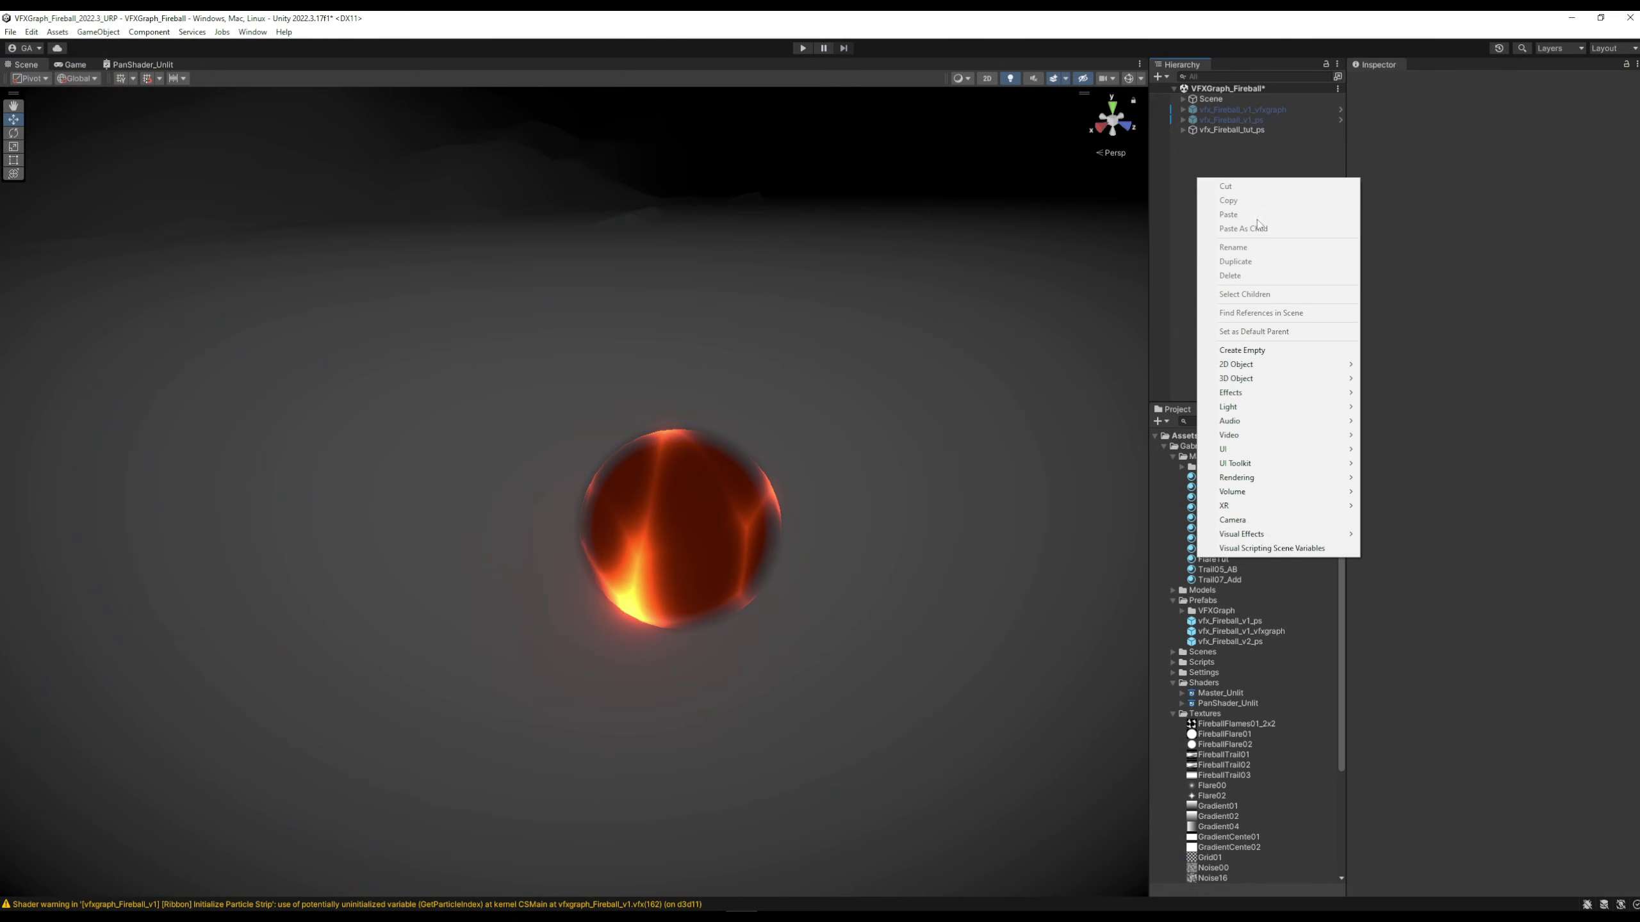
{"action": "left_click", "coordinate": [1272, 132]}
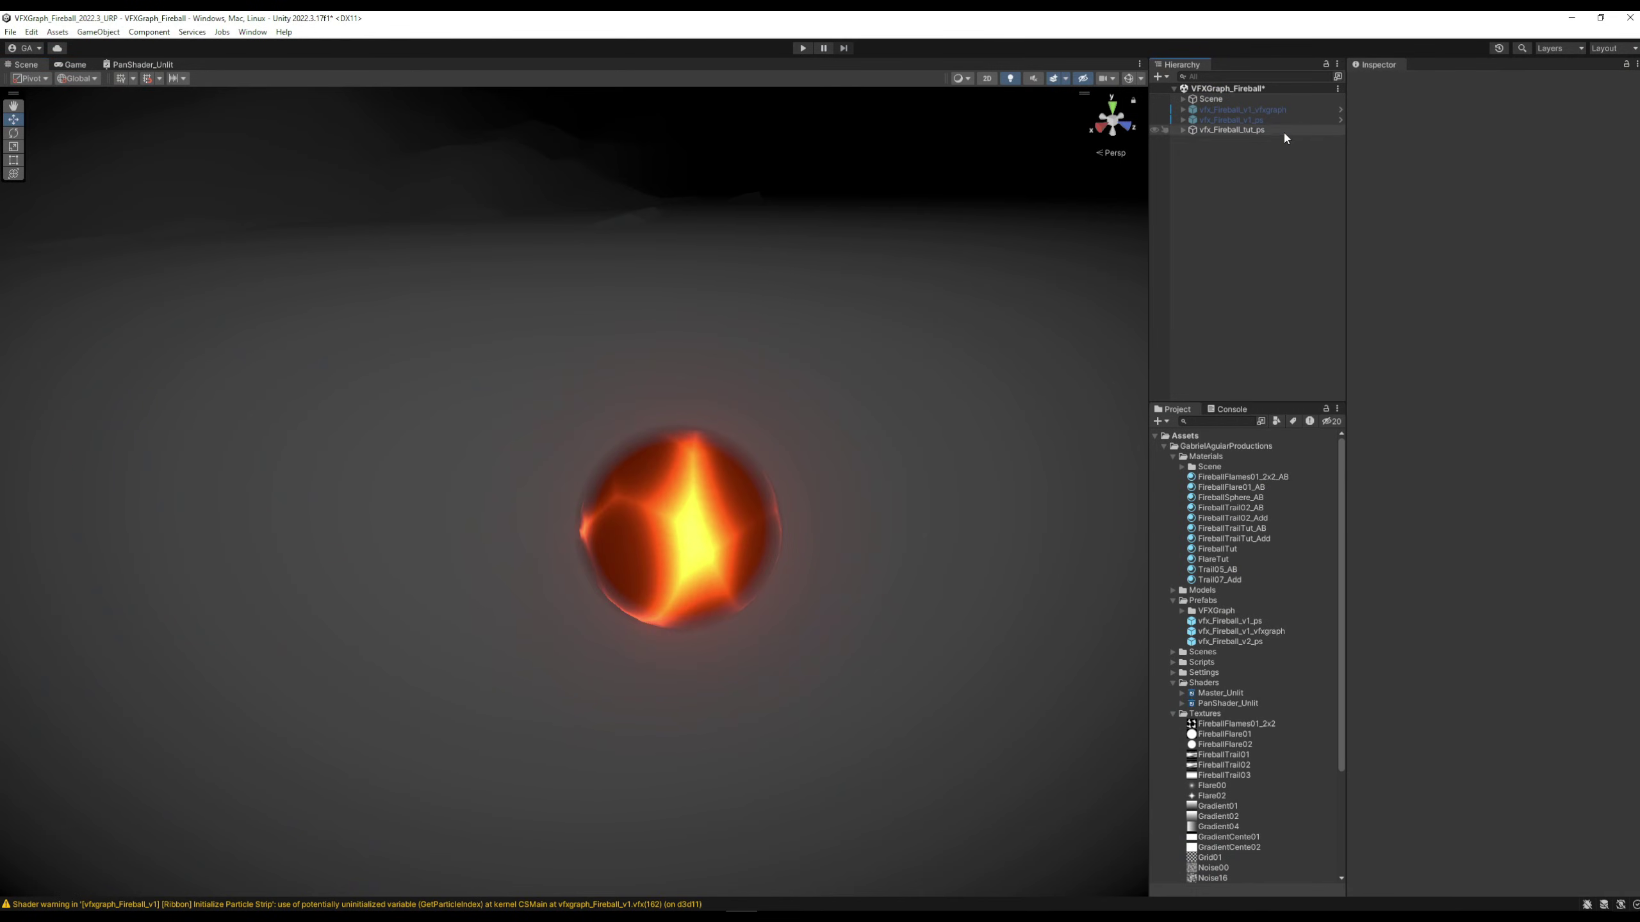
{"action": "left_click", "coordinate": [1215, 601]}
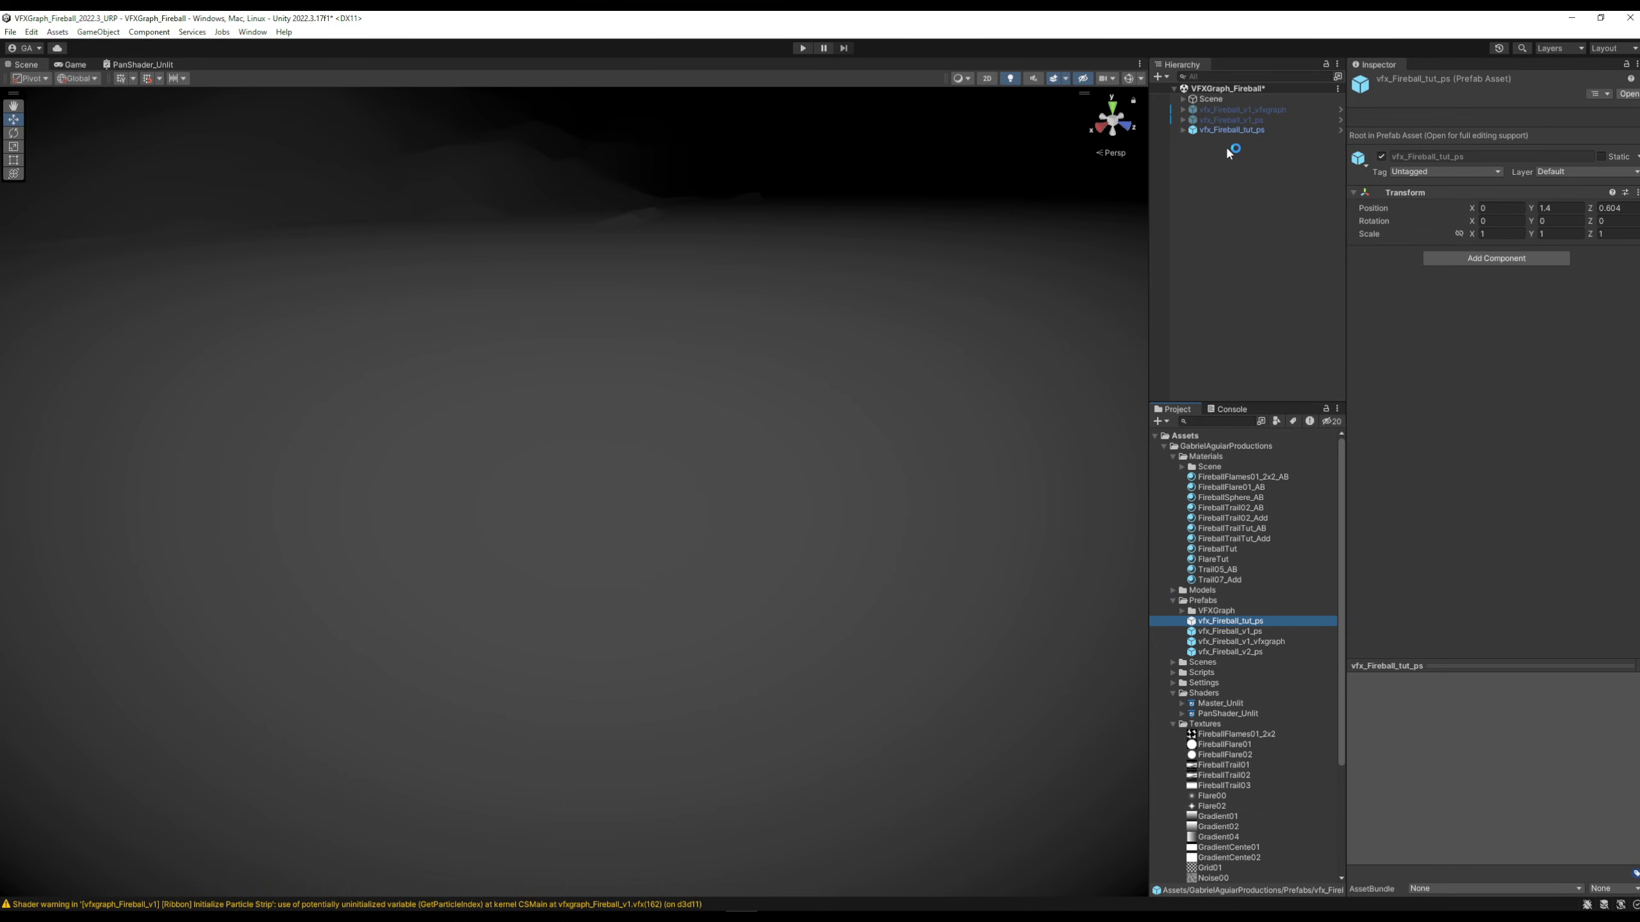
{"action": "left_click", "coordinate": [1253, 131]}
Create an empty object in the scene and name it vfx_Fireball_tut_vfxgraph
{"action": "right_click", "coordinate": [1212, 172]}
{"action": "left_click", "coordinate": [1259, 343]}
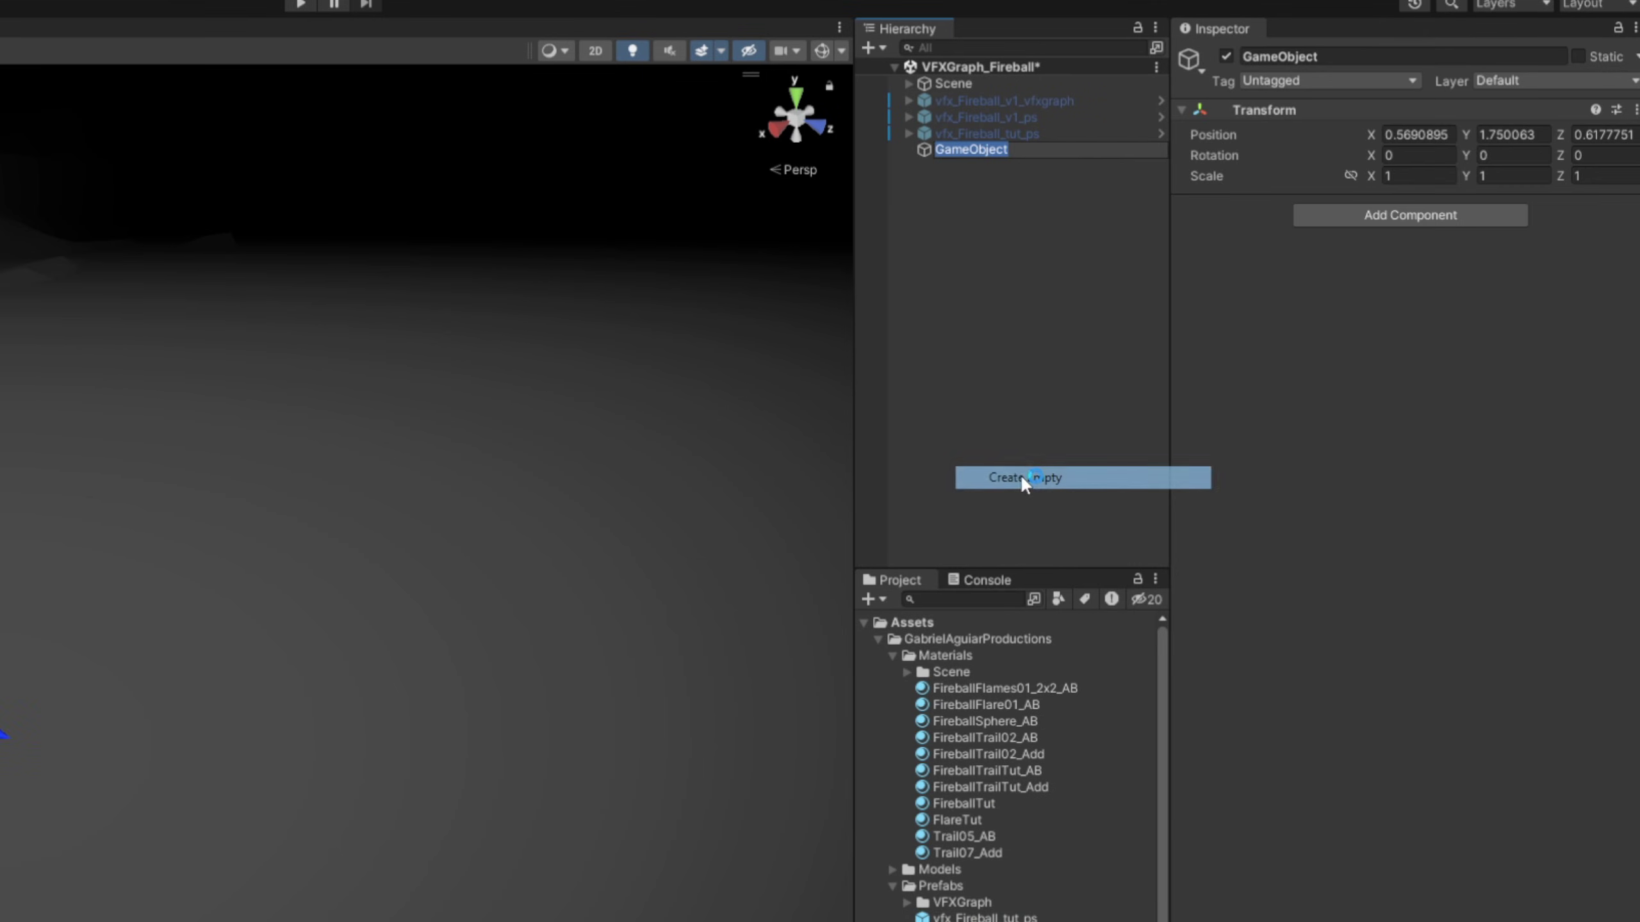
{"action": "type", "text": "vfx_Fireball_tut_vfxgraph"}
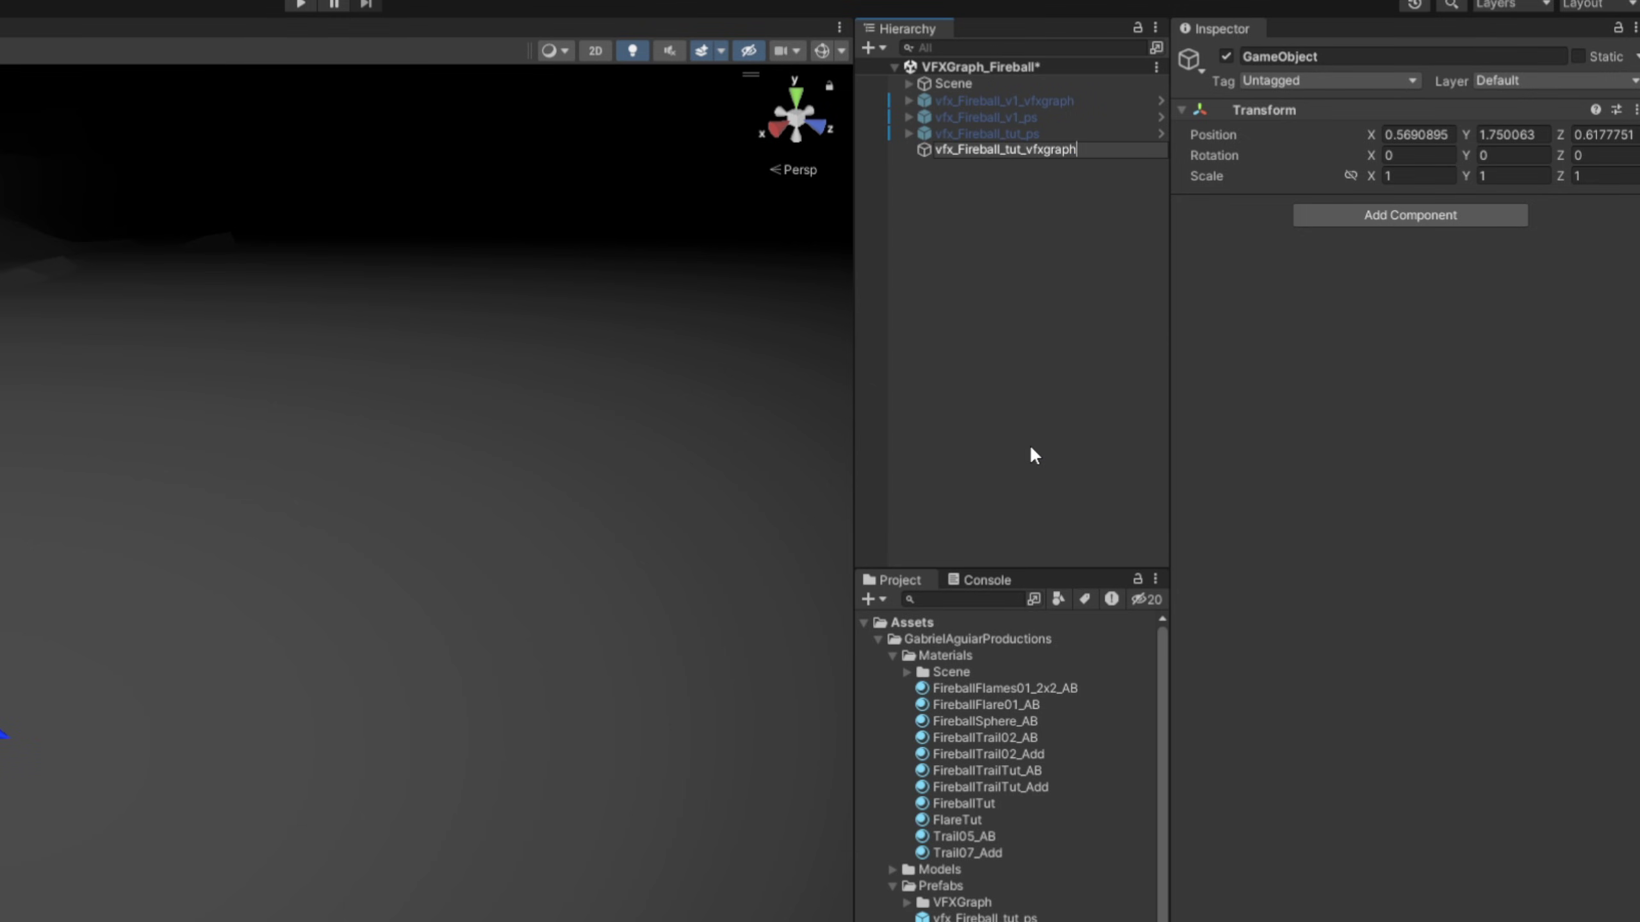
{"action": "key", "text": "Return"}
Reset the transform of vfx_Fireball_tut_vfxgraph and raise its Y position
{"action": "left_click", "coordinate": [1634, 109]}
{"action": "left_click", "coordinate": [1549, 127]}
{"action": "left_click", "coordinate": [1518, 136]}
{"action": "type", "text": "1"}
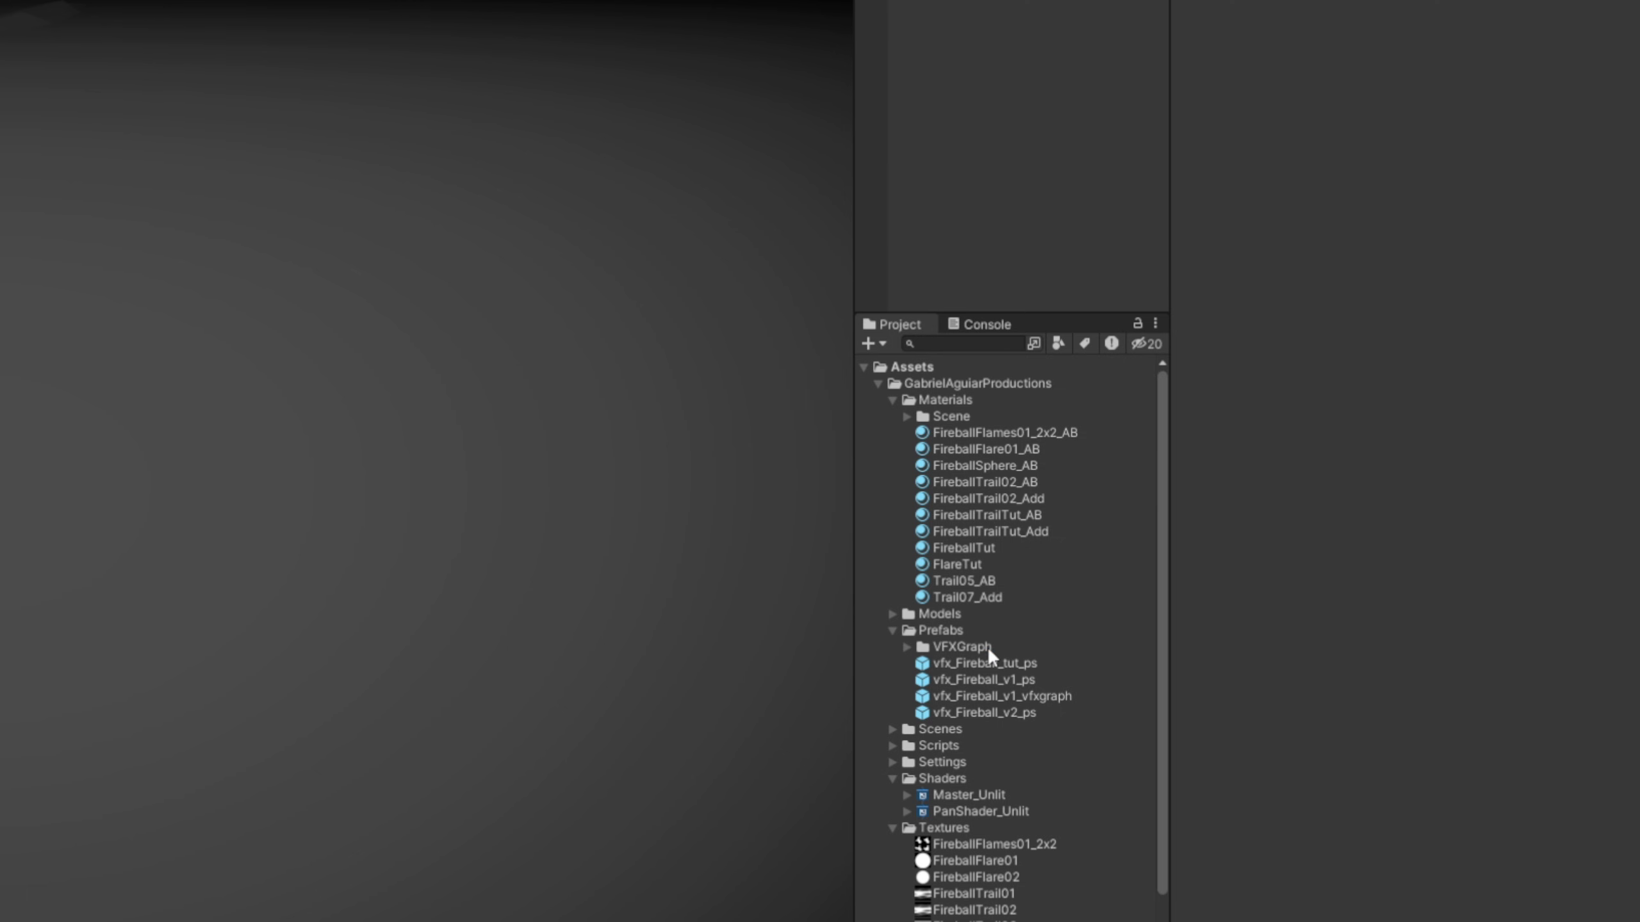
Create a Visual Effect Graph named vfxgraph_Fireball_tut in the VFXGraph folder under Prefabs
{"action": "right_click", "coordinate": [986, 646]}
{"action": "mouse_move", "coordinate": [1122, 69]}
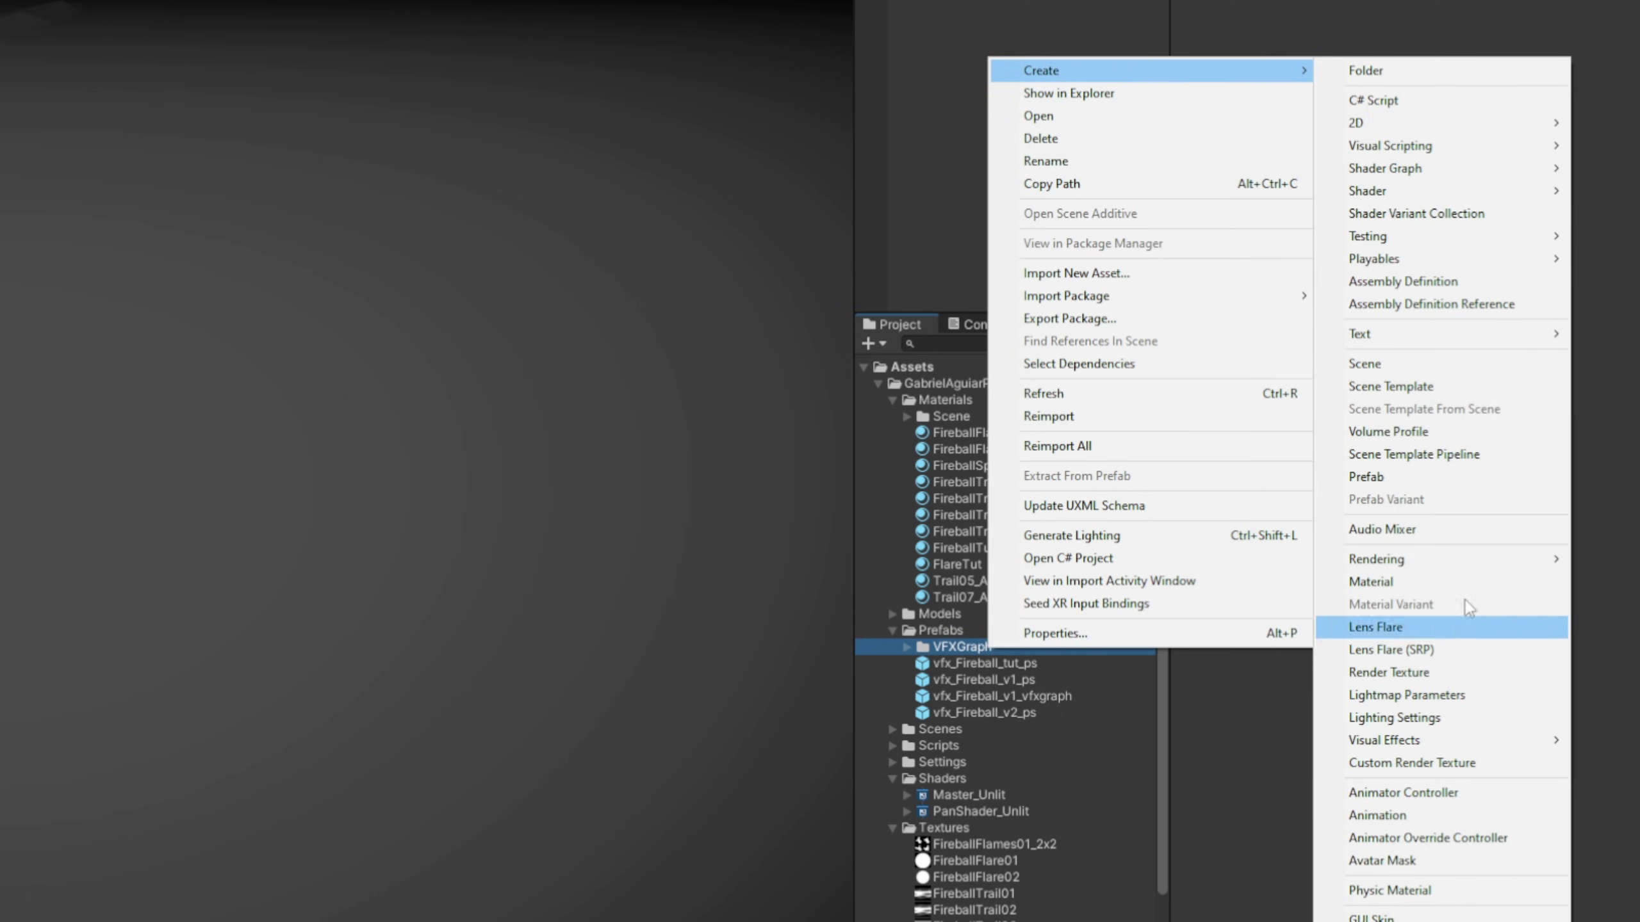
{"action": "mouse_move", "coordinate": [1451, 738]}
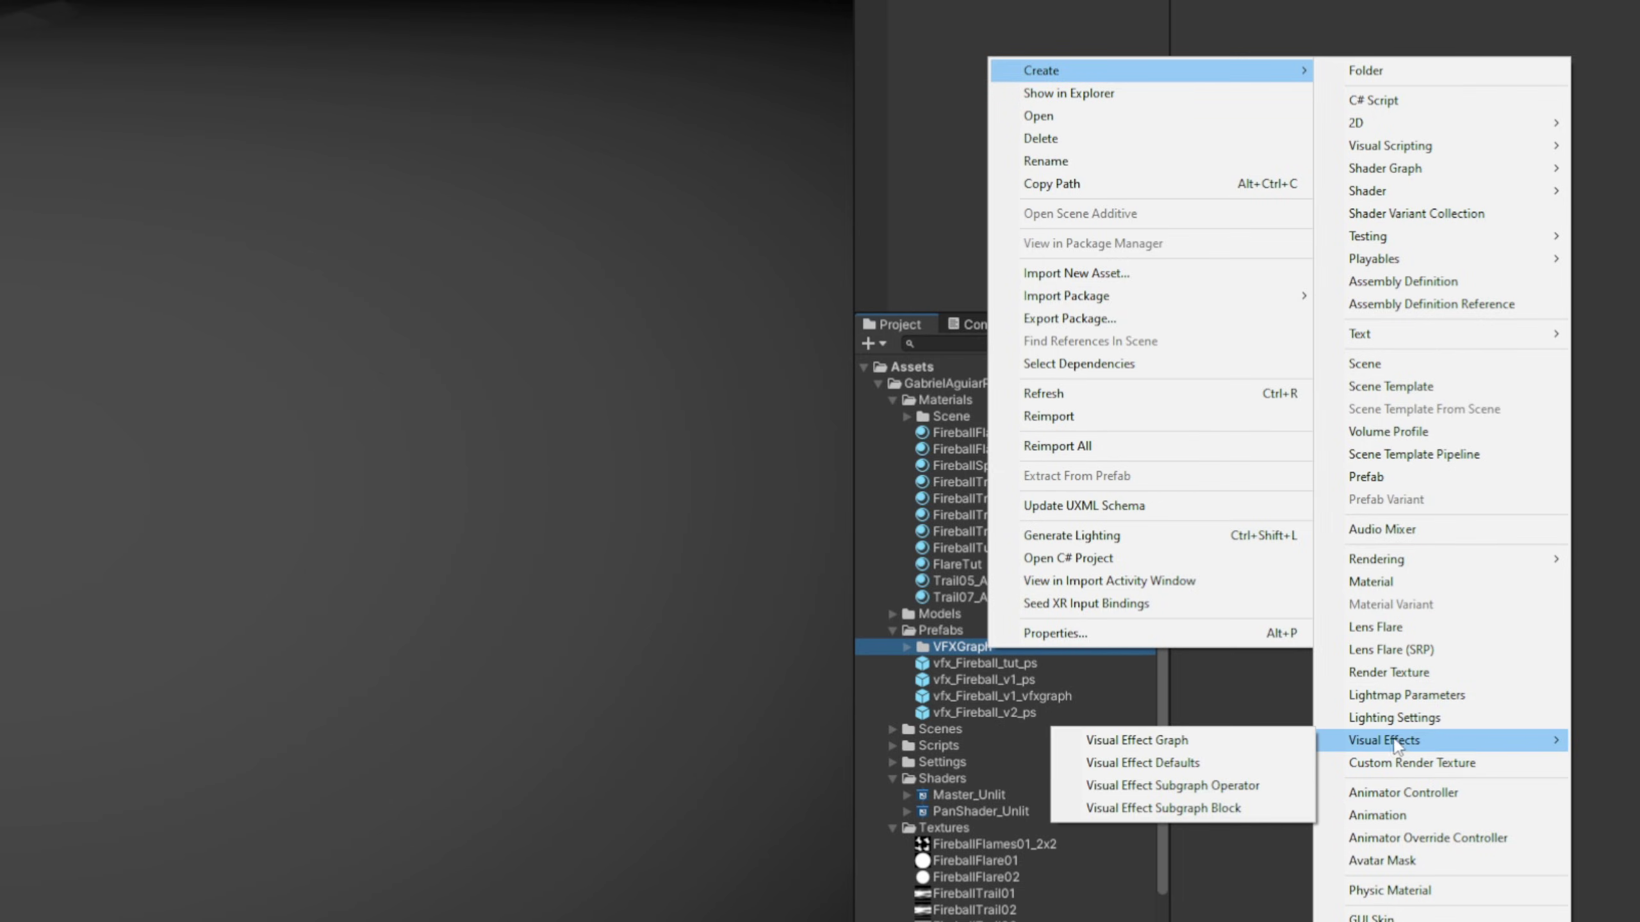
{"action": "left_click", "coordinate": [1268, 744]}
{"action": "type", "text": "vfxgrap_Fireball_tut"}
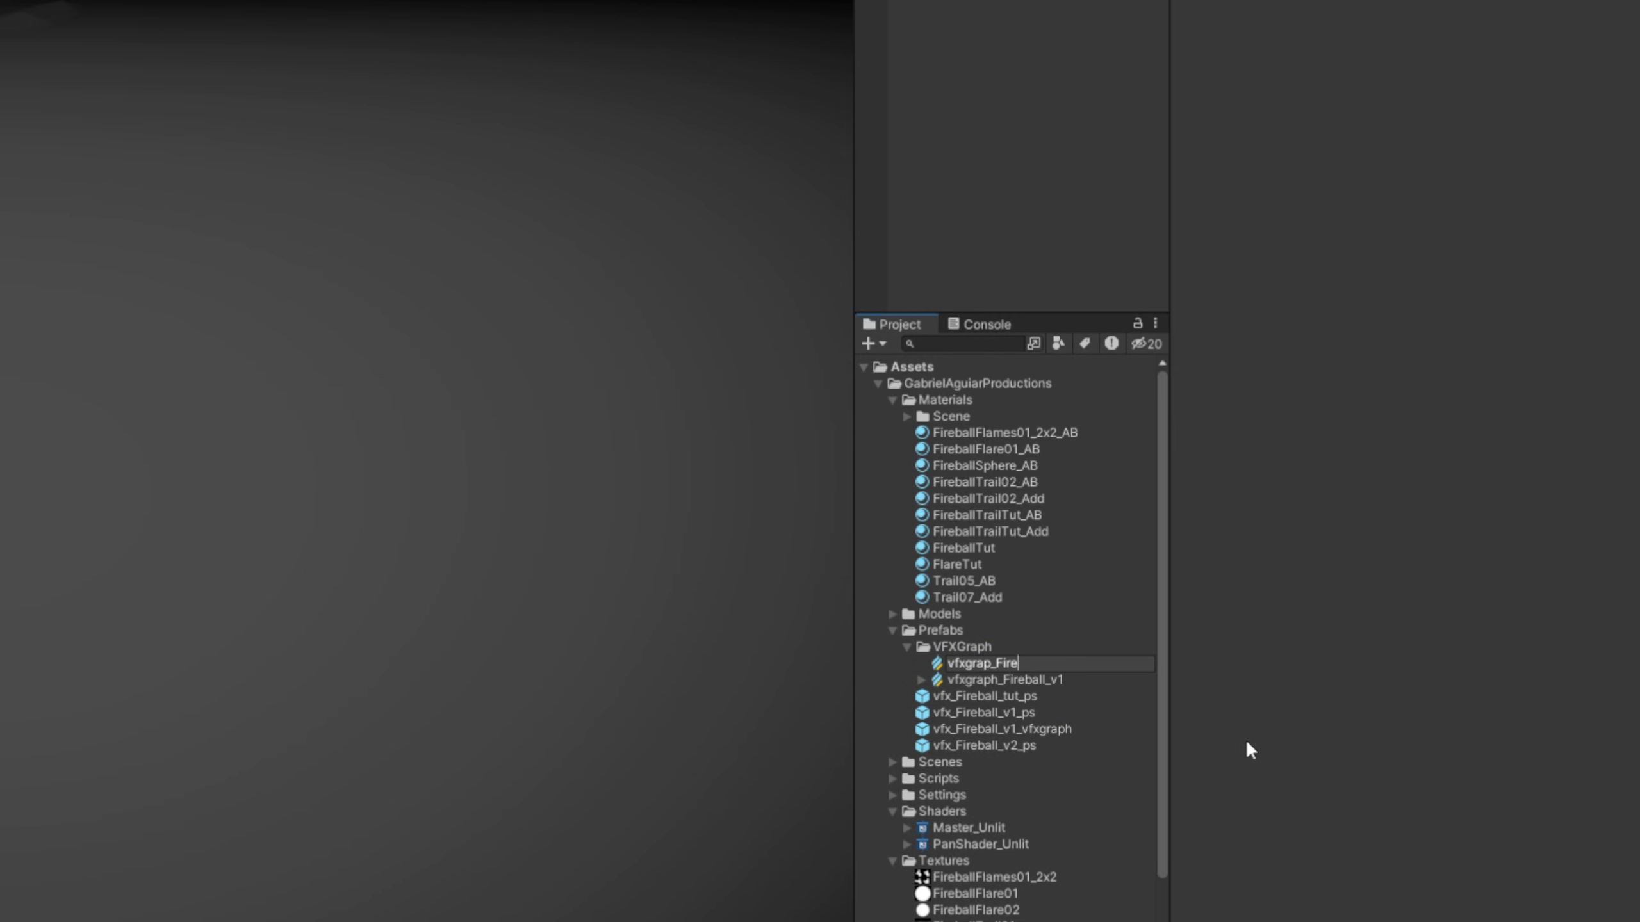
{"action": "key", "text": "Left"}
{"action": "key", "text": "Left"}
{"action": "key", "text": "Left"}
{"action": "key", "text": "Left"}
{"action": "key", "text": "Left"}
{"action": "key", "text": "Left"}
{"action": "key", "text": "Left"}
{"action": "key", "text": "Left"}
{"action": "key", "text": "Left"}
{"action": "key", "text": "Left"}
{"action": "key", "text": "Left"}
{"action": "key", "text": "Left"}
{"action": "key", "text": "Left"}
{"action": "type", "text": "h"}
{"action": "key", "text": "Return"}
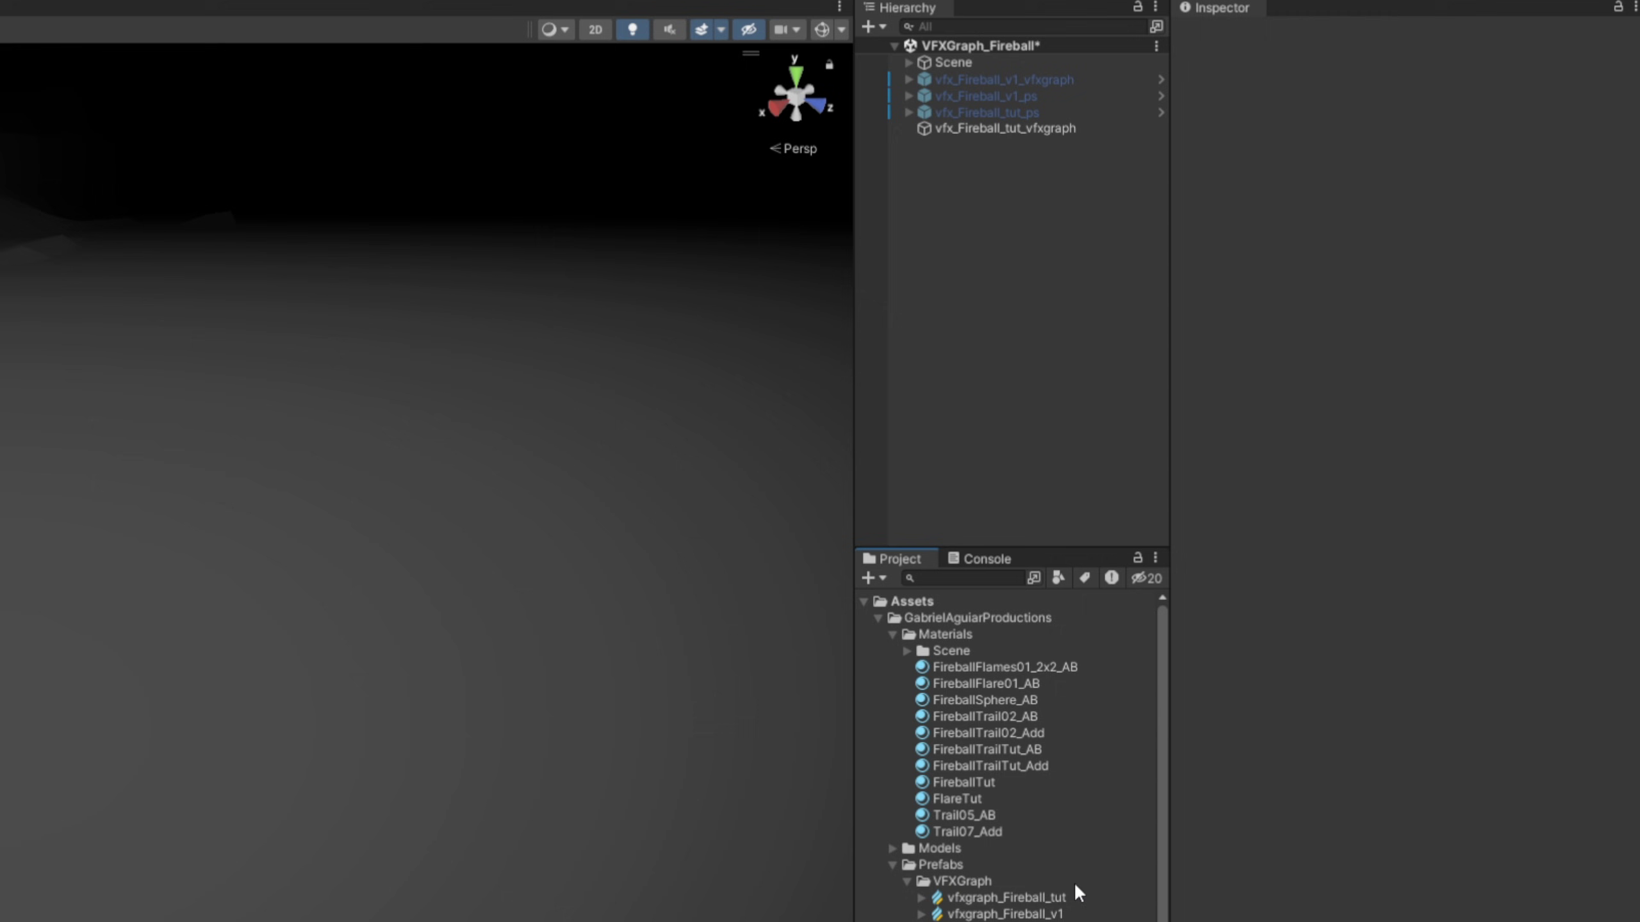
Add vfxgraph_Fireball_tut to the scene as a child of vfx_Fireball_tut_vfxgraph and set its Y position to 0
{"action": "left_click_drag", "start_coordinate": [1039, 903], "coordinate": [994, 124]}
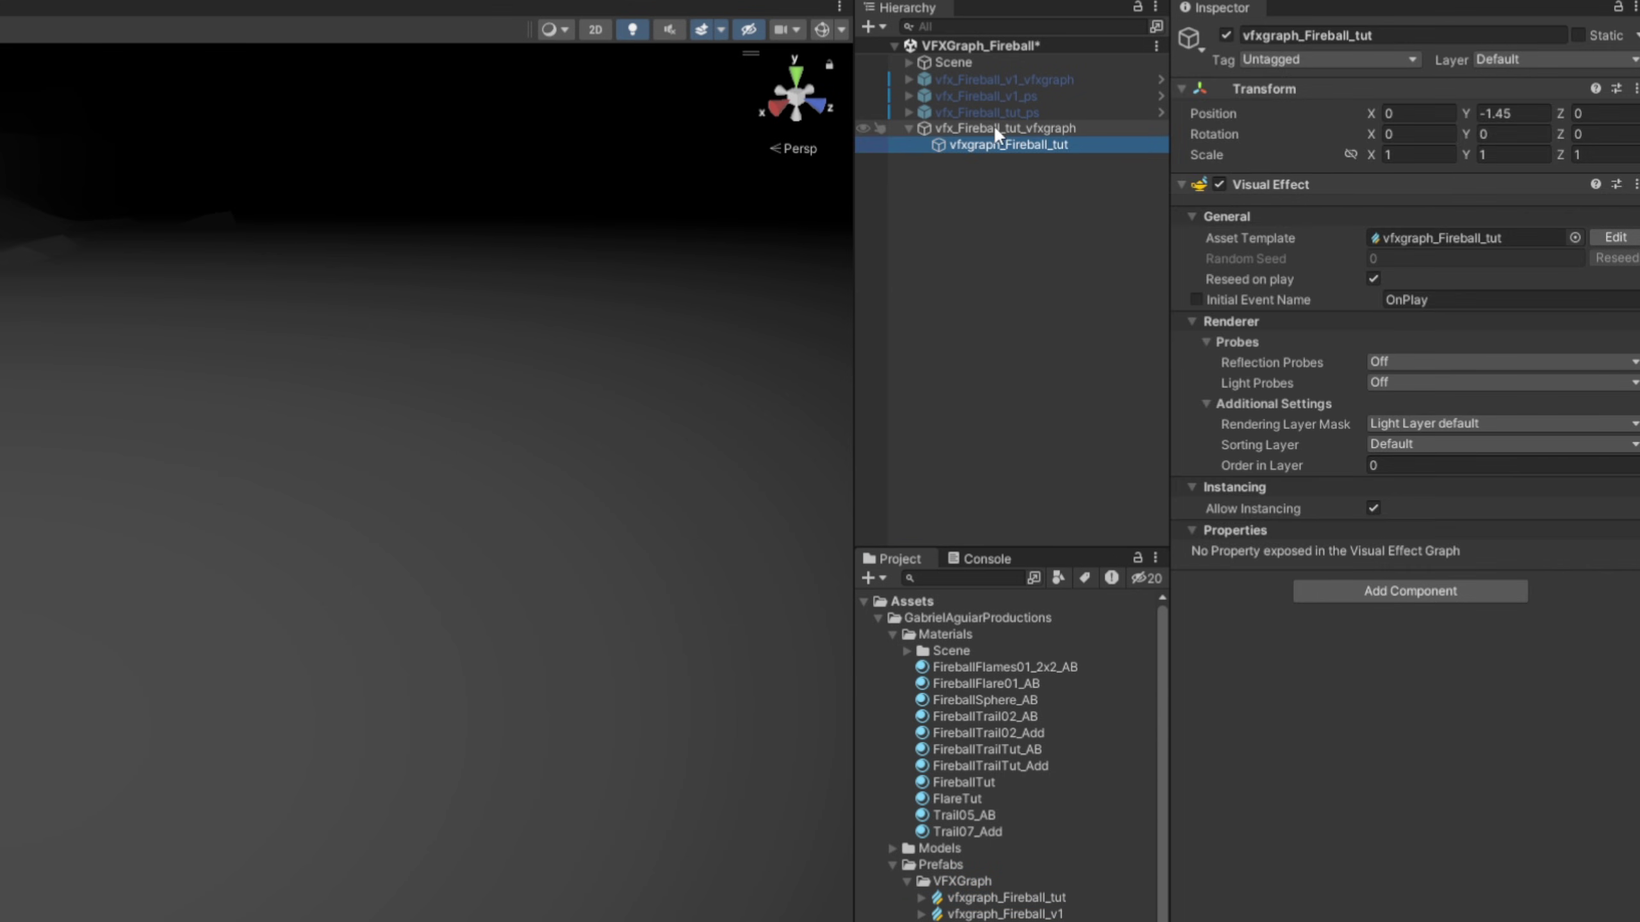
{"action": "left_click", "coordinate": [1512, 113]}
{"action": "type", "text": "0"}
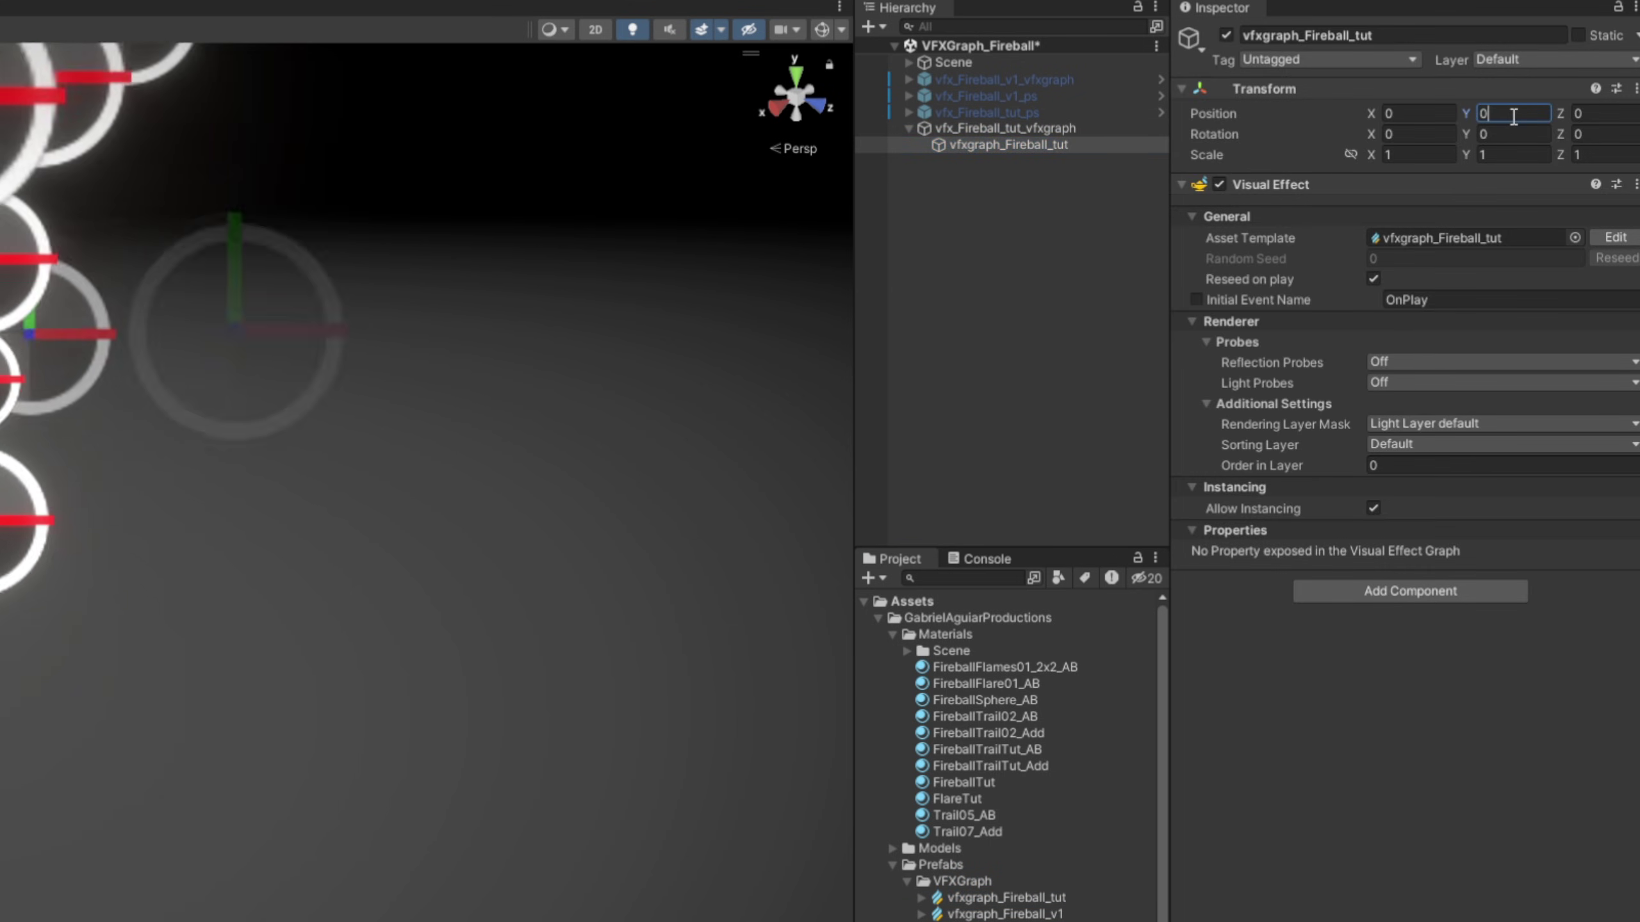
Open vfxgraph_Fireball_tut for editing and enlarge the graph editor beside the scene view
{"action": "left_click", "coordinate": [1614, 238]}
{"action": "left_click_drag", "start_coordinate": [1030, 325], "coordinate": [372, 337]}
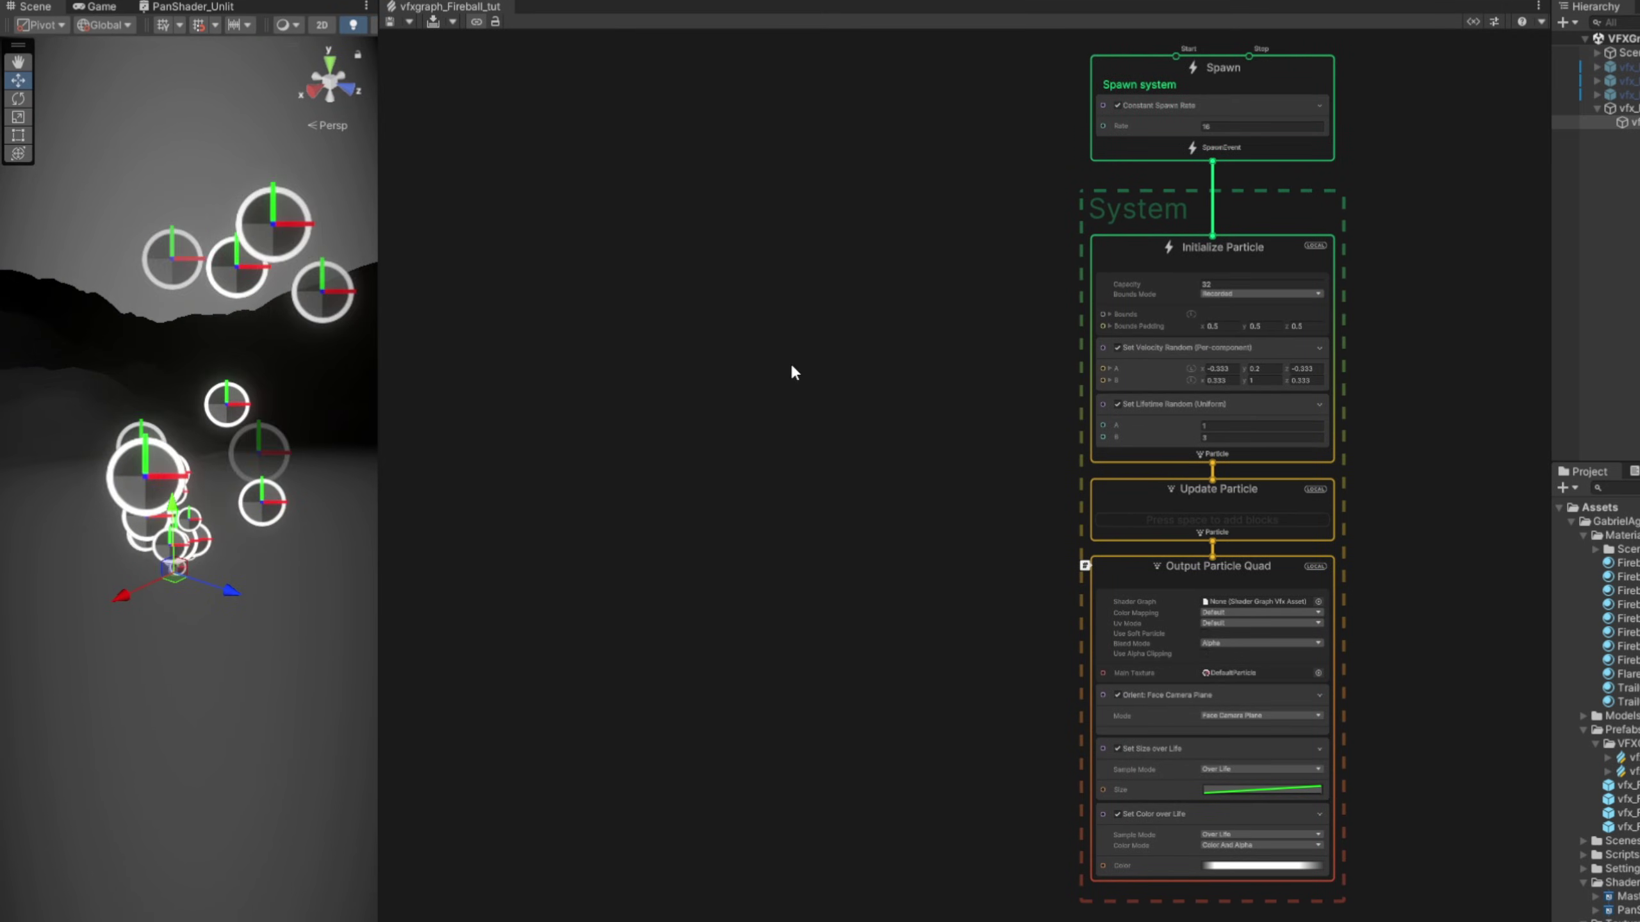
{"action": "middle_click_drag", "start_coordinate": [791, 366], "coordinate": [699, 394]}
{"action": "scroll", "coordinate": [755, 375], "scroll_direction": "up", "scroll_amount": 4}
{"action": "middle_click_drag", "start_coordinate": [813, 370], "coordinate": [692, 421]}
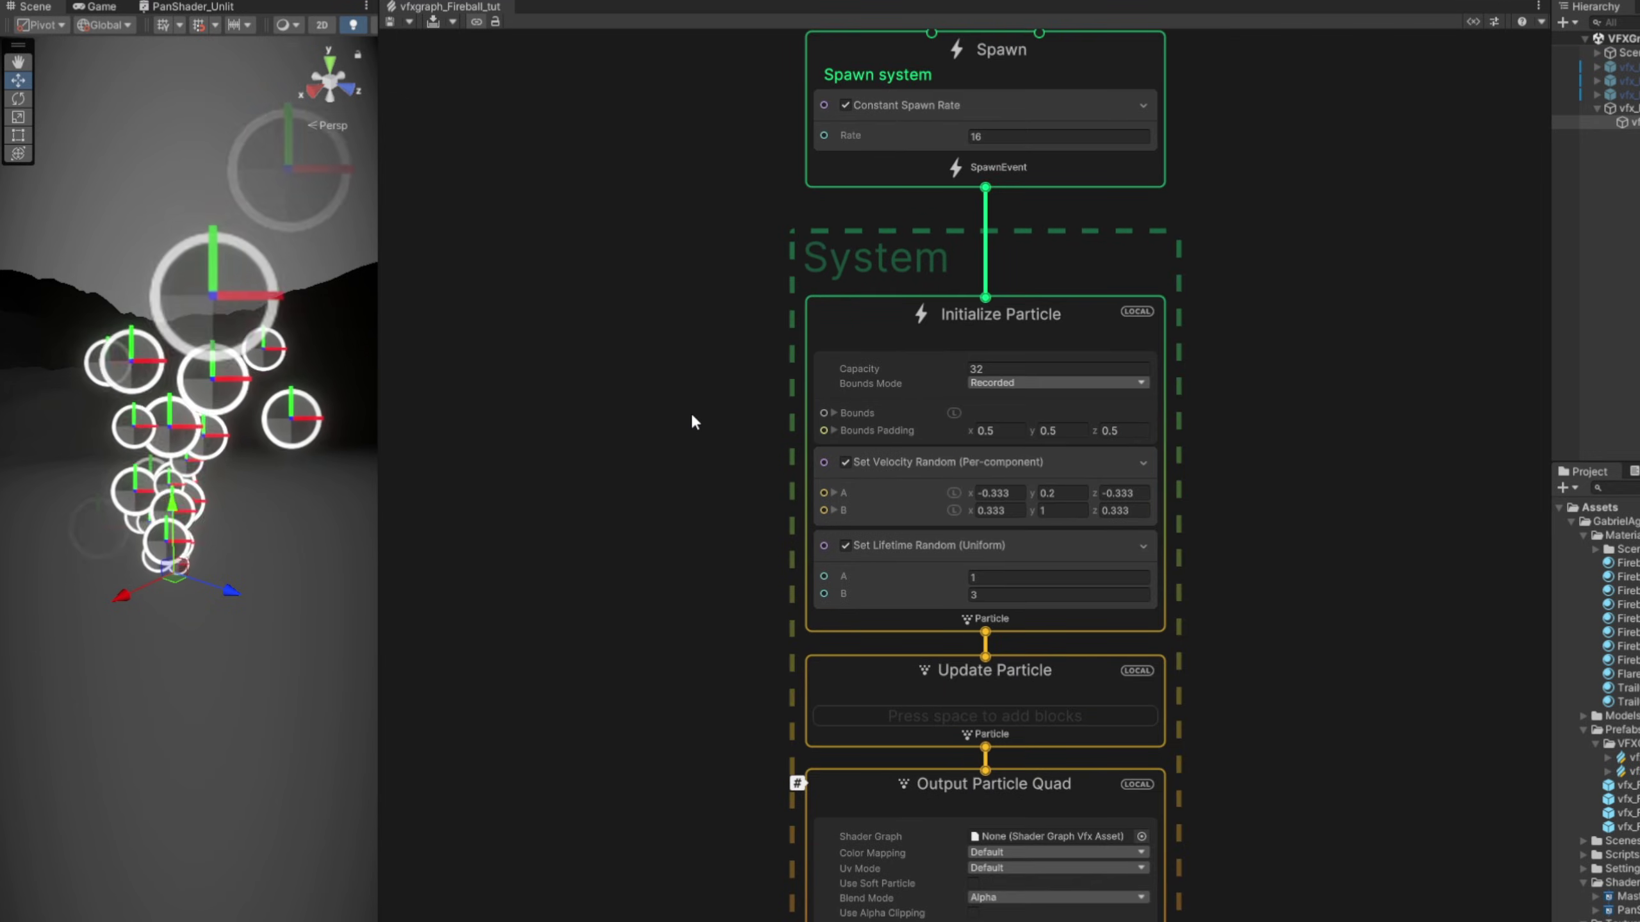
{"action": "left_click", "coordinate": [1122, 322]}
Replace the Constant Spawn Rate block in the Spawn context with a Single Burst of count 1
{"action": "left_click", "coordinate": [913, 116]}
{"action": "scroll", "coordinate": [821, 131], "scroll_direction": "up", "scroll_amount": 1}
{"action": "middle_click_drag", "start_coordinate": [821, 131], "coordinate": [711, 362]}
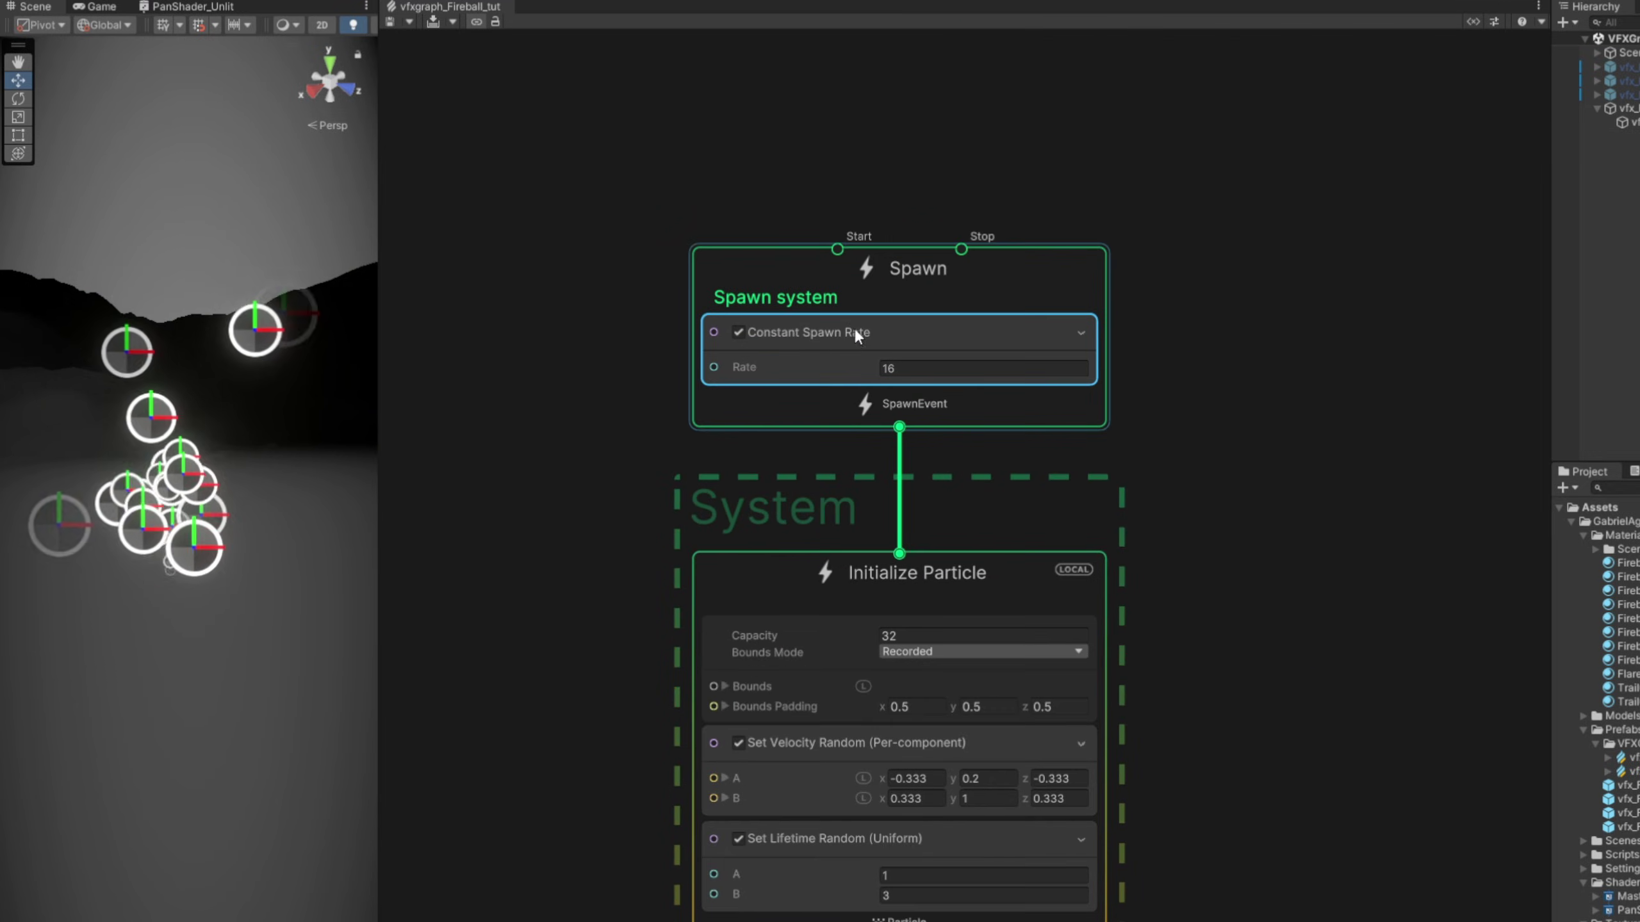
{"action": "key", "text": "Delete"}
{"action": "key", "text": "space"}
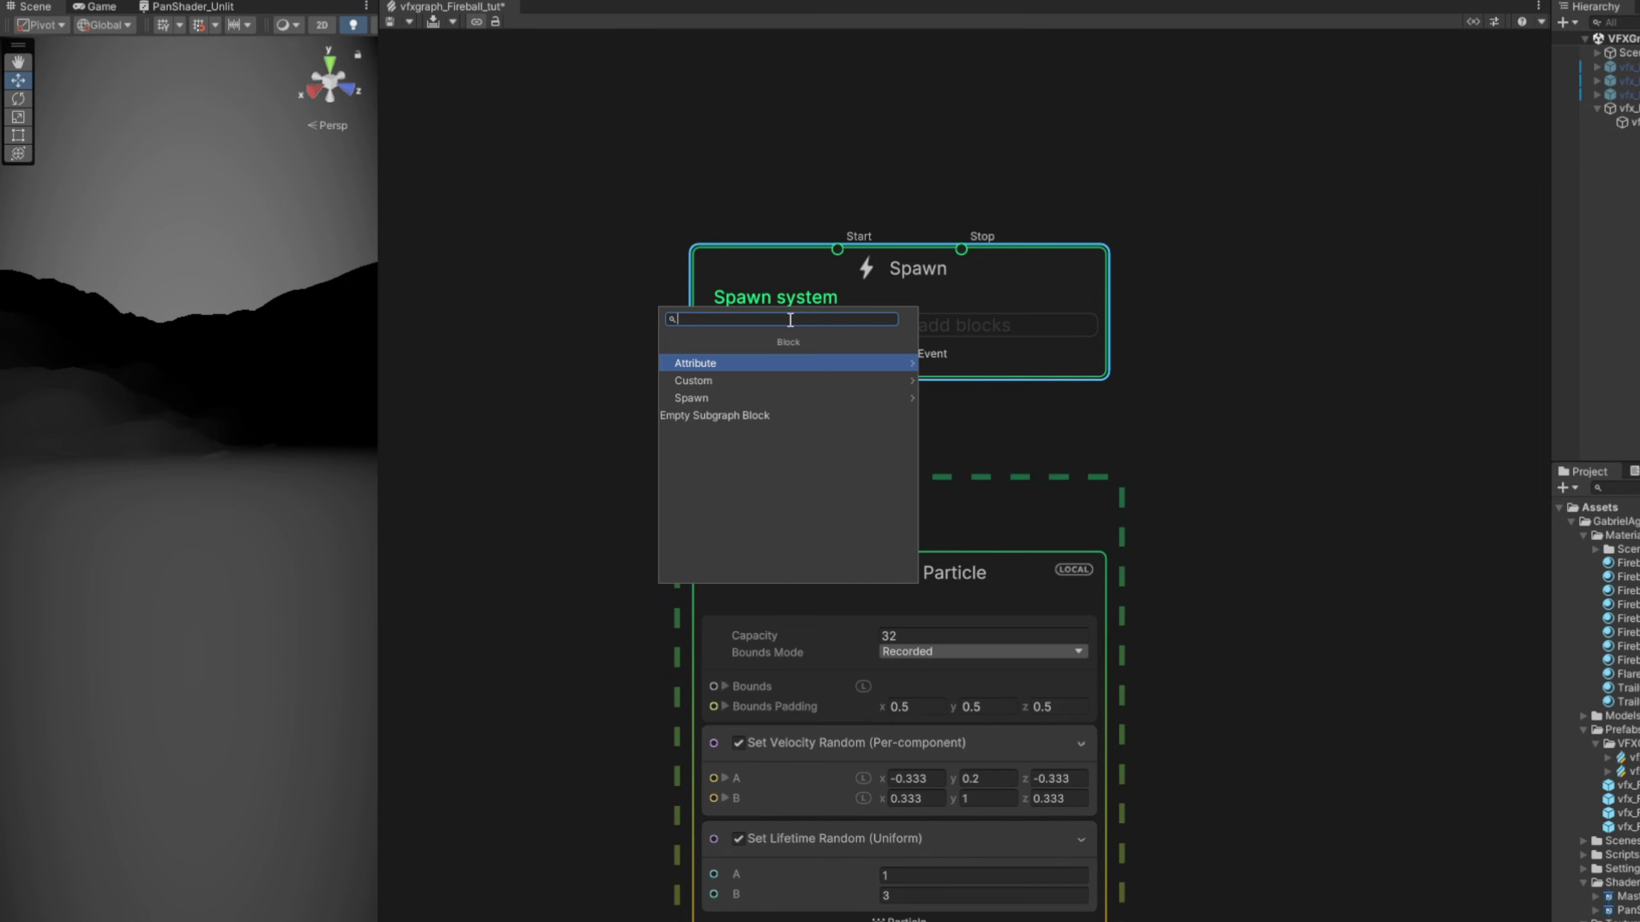
{"action": "type", "text": "burs"}
{"action": "key", "text": "Return"}
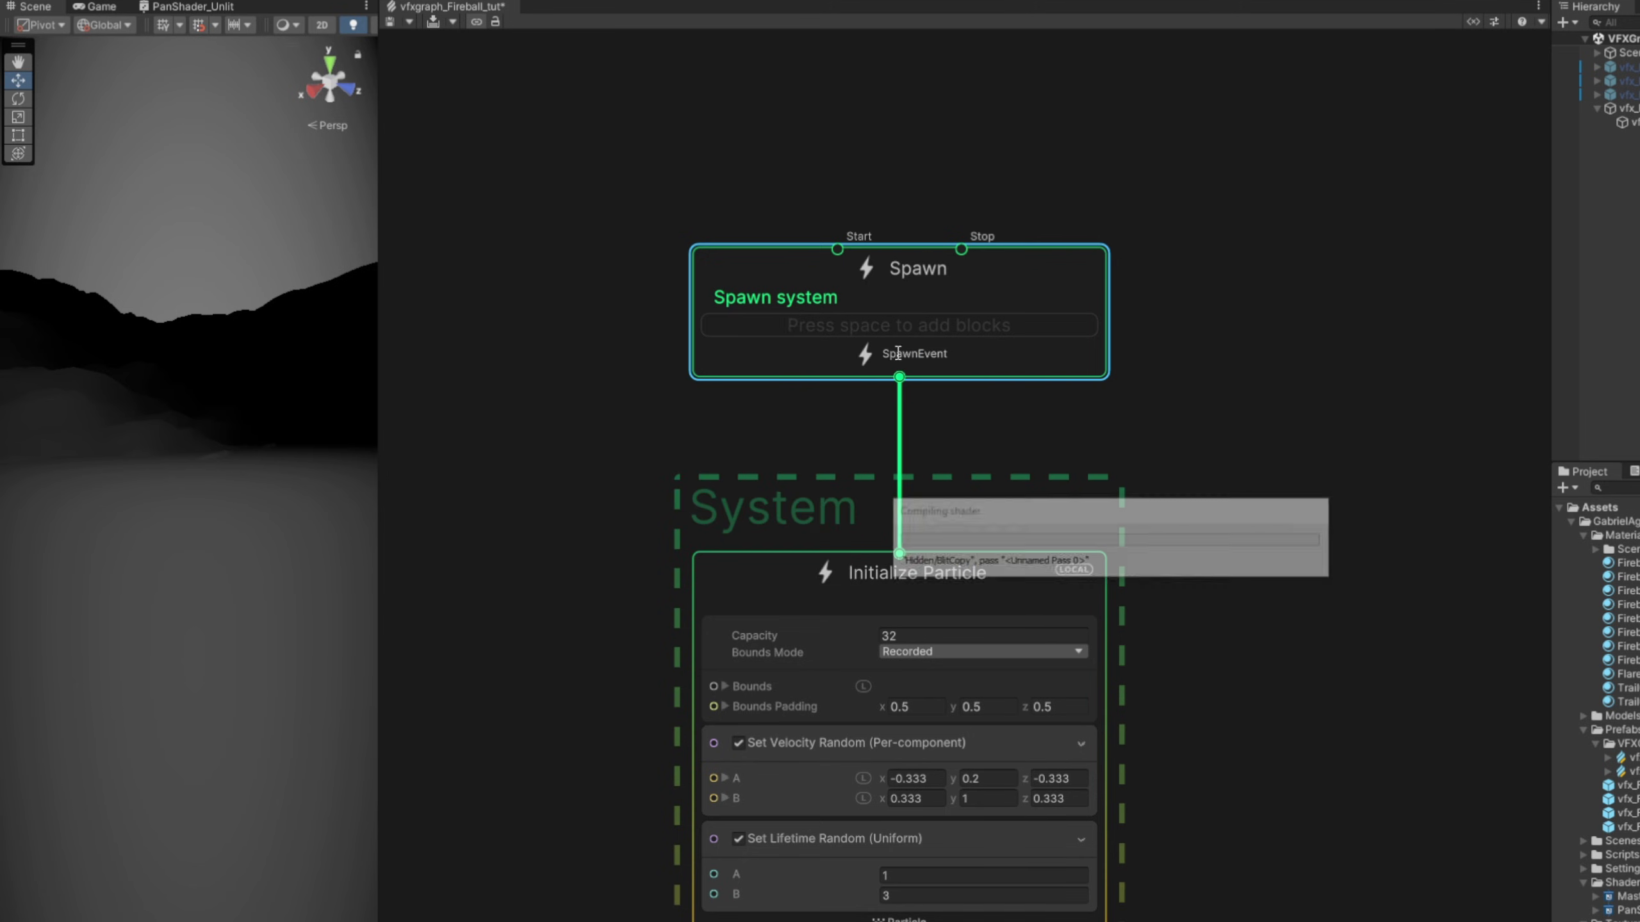
{"action": "type", "text": "1"}
{"action": "key", "text": "Return"}
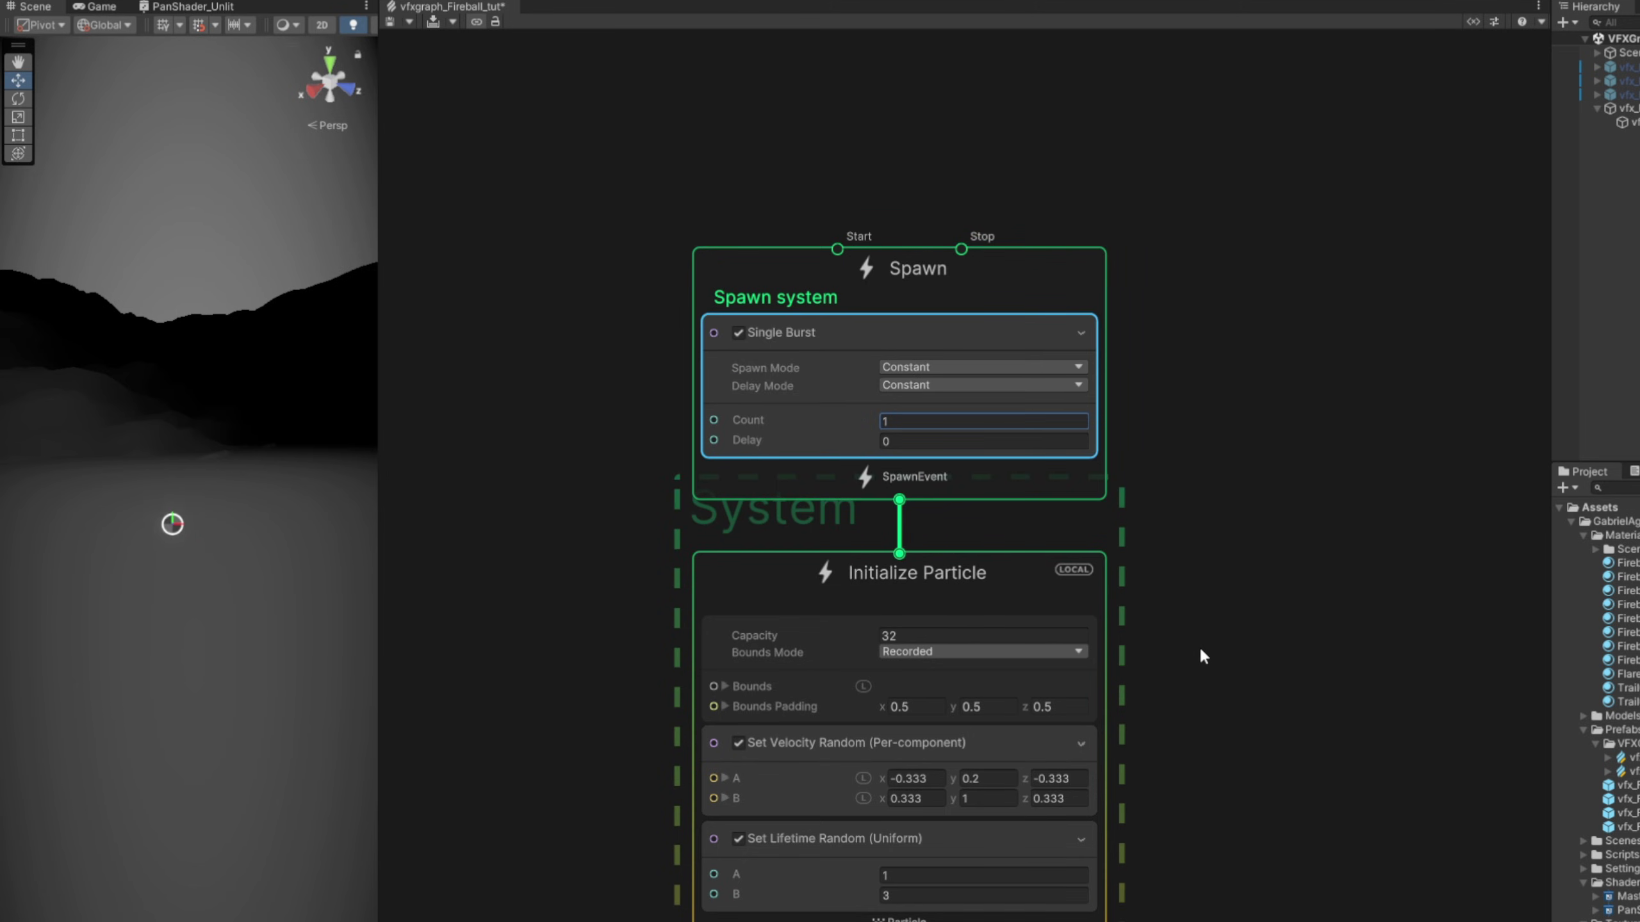
Delete the Set Velocity Random and Set Lifetime Random blocks from the Initialize Particle context
{"action": "middle_click_drag", "start_coordinate": [1212, 648], "coordinate": [1332, 427]}
{"action": "left_click", "coordinate": [873, 527]}
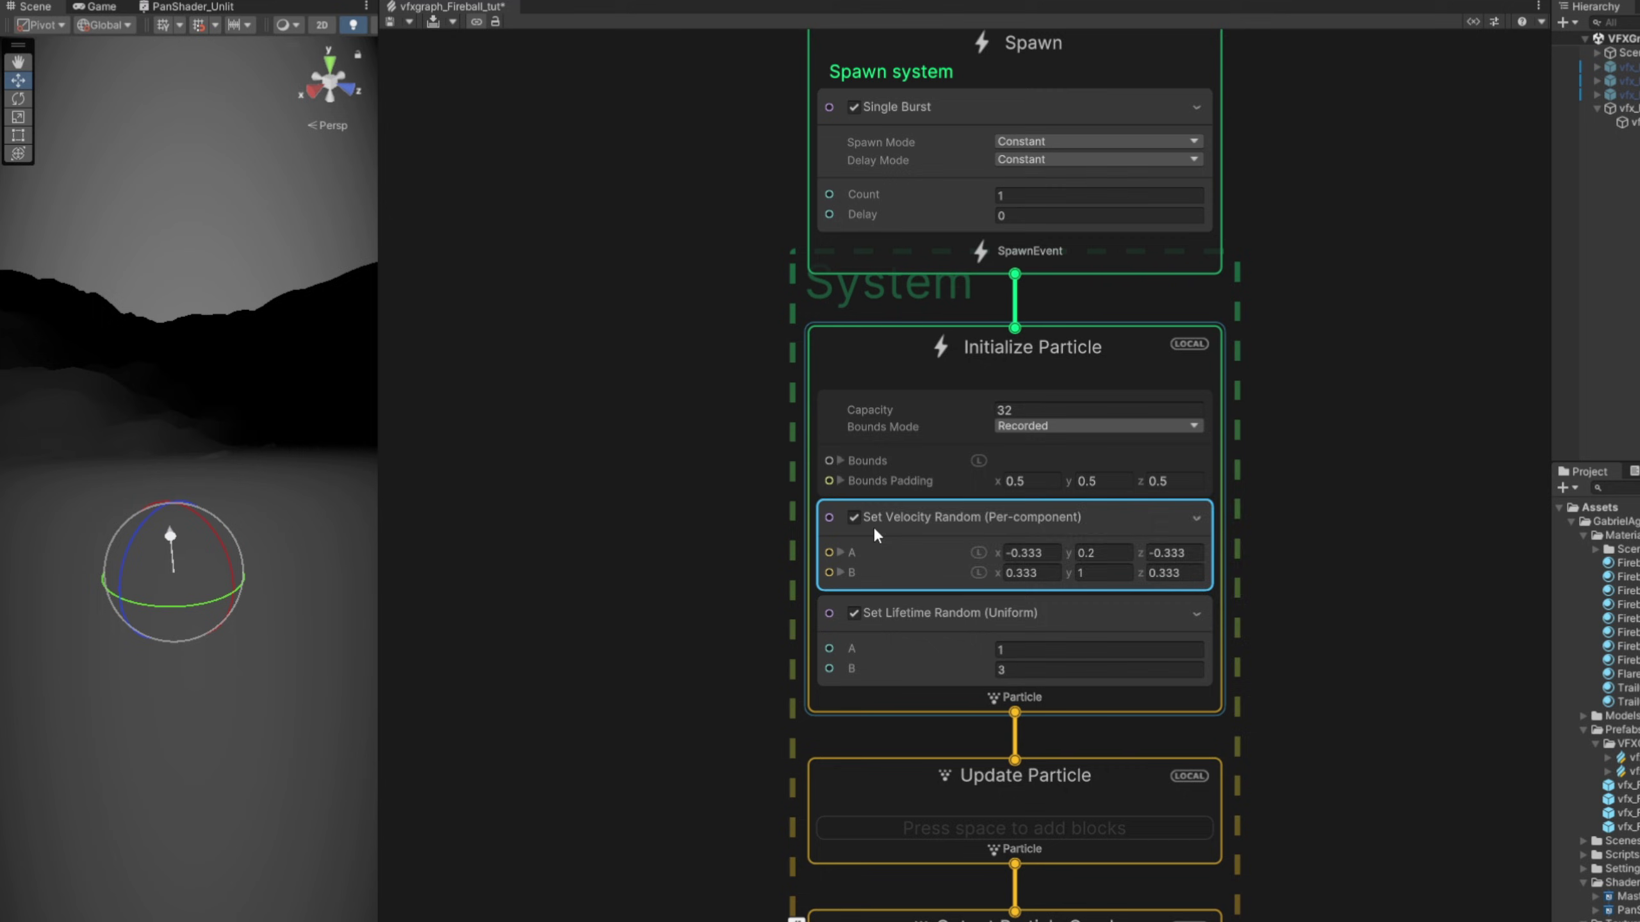
{"action": "key", "text": "Delete"}
{"action": "left_click", "coordinate": [922, 520]}
{"action": "key", "text": "Delete"}
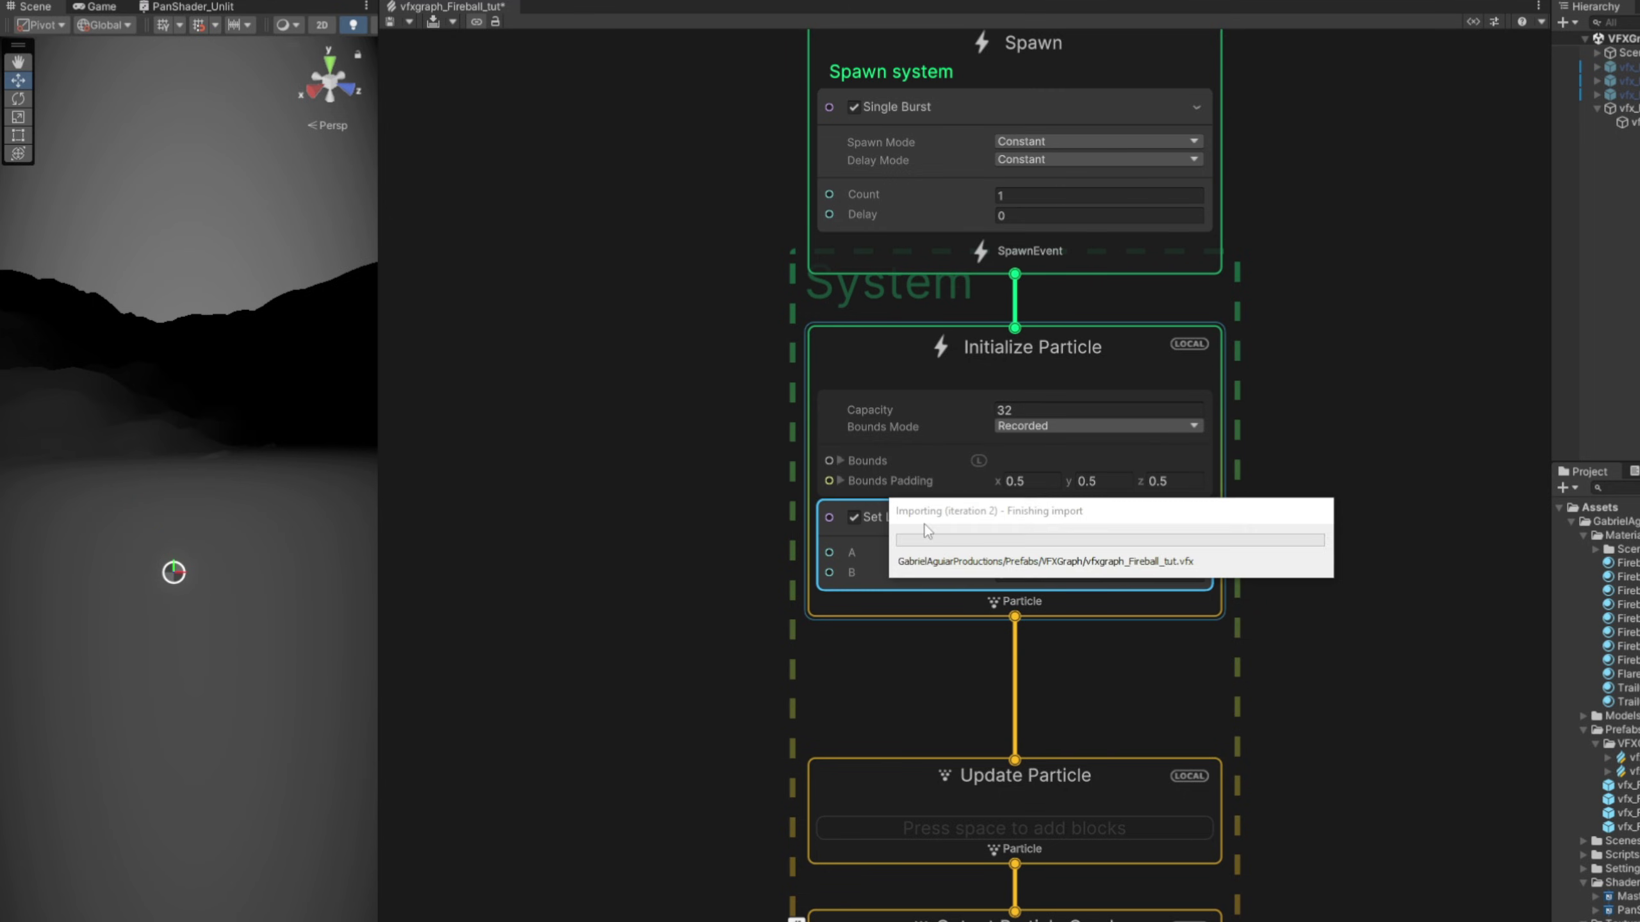
Replace Output Particle Quad with an Output Particle Mesh context connected to Update Particle and placed directly beneath it
{"action": "middle_click_drag", "start_coordinate": [1000, 632], "coordinate": [1096, 281]}
{"action": "middle_click_drag", "start_coordinate": [1357, 538], "coordinate": [1294, 317]}
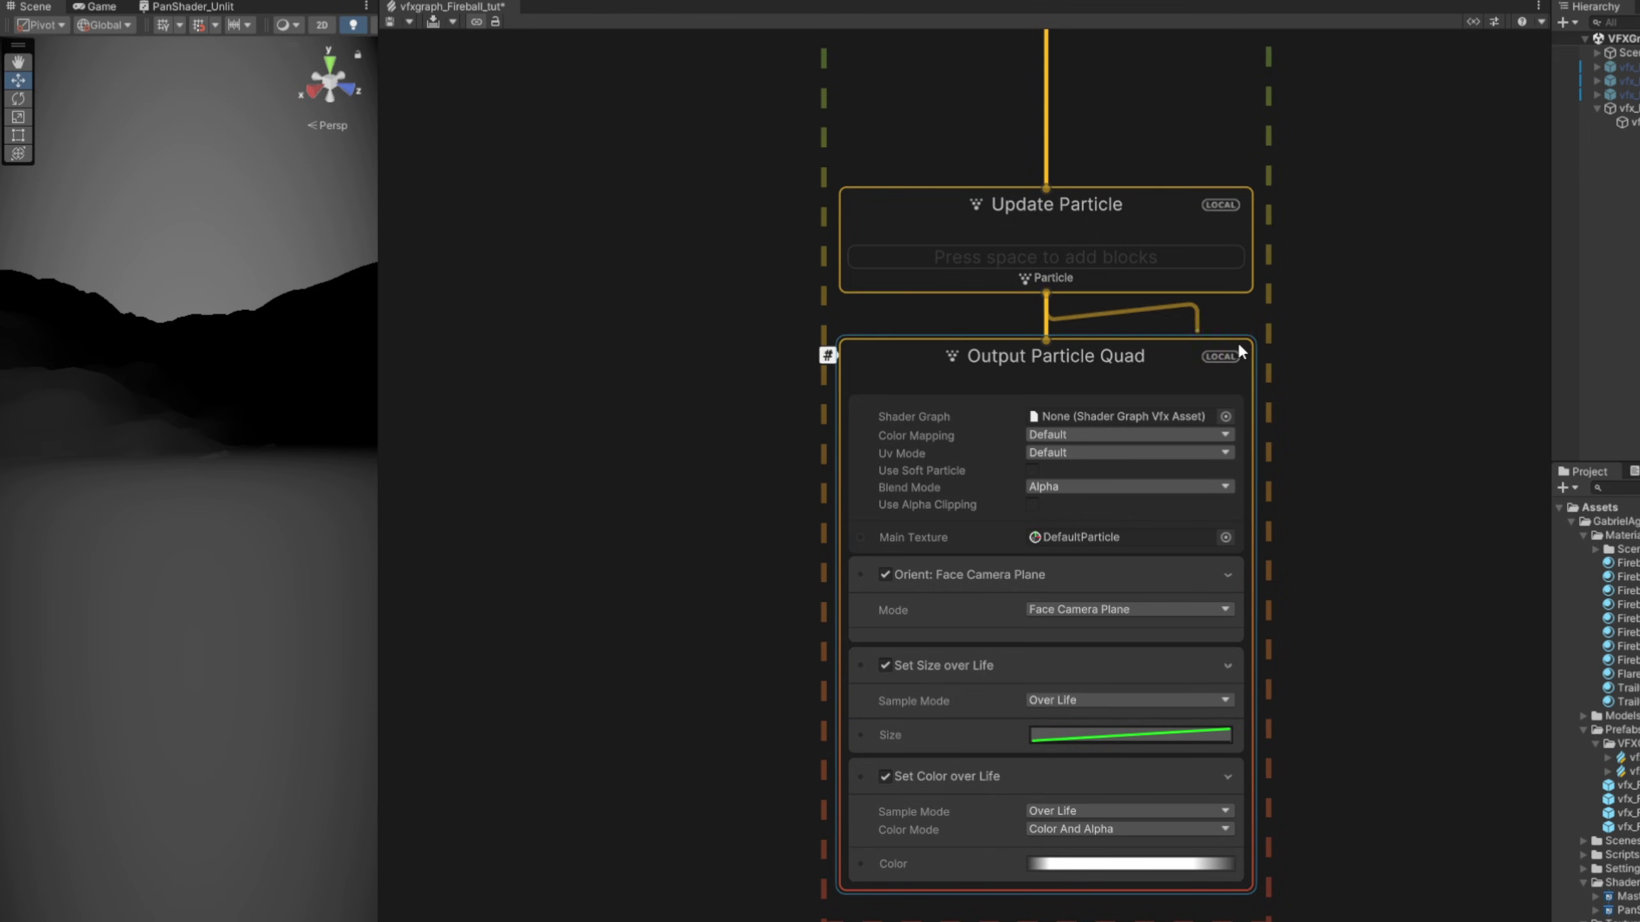
{"action": "left_click_drag", "start_coordinate": [1046, 293], "coordinate": [1314, 352]}
{"action": "type", "text": "mesh"}
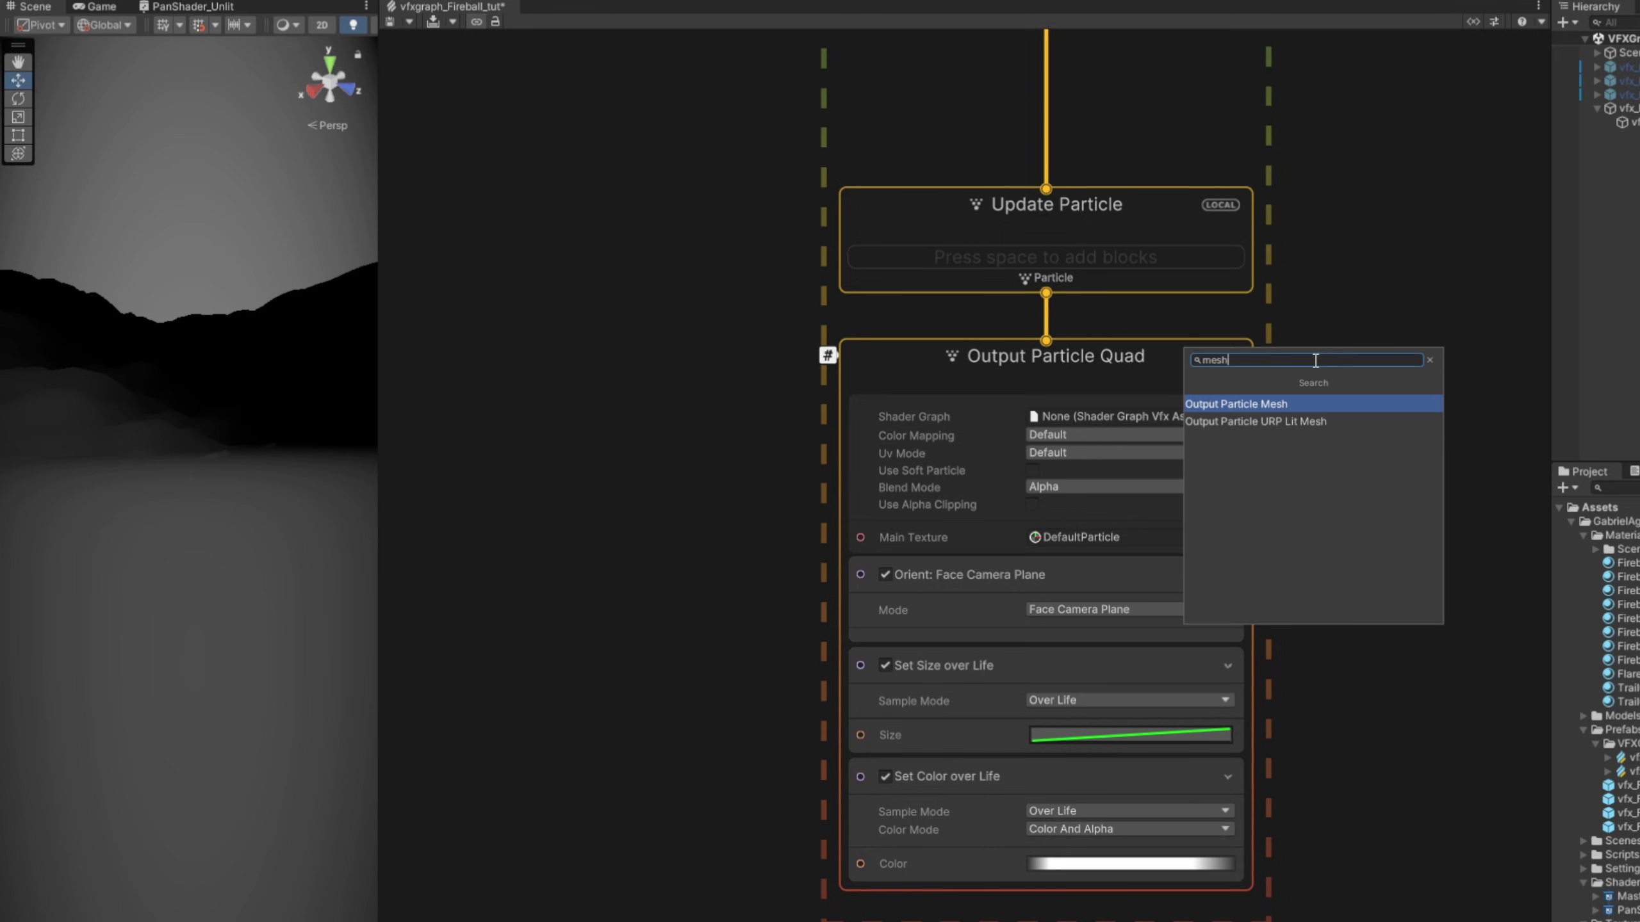
{"action": "key", "text": "Return"}
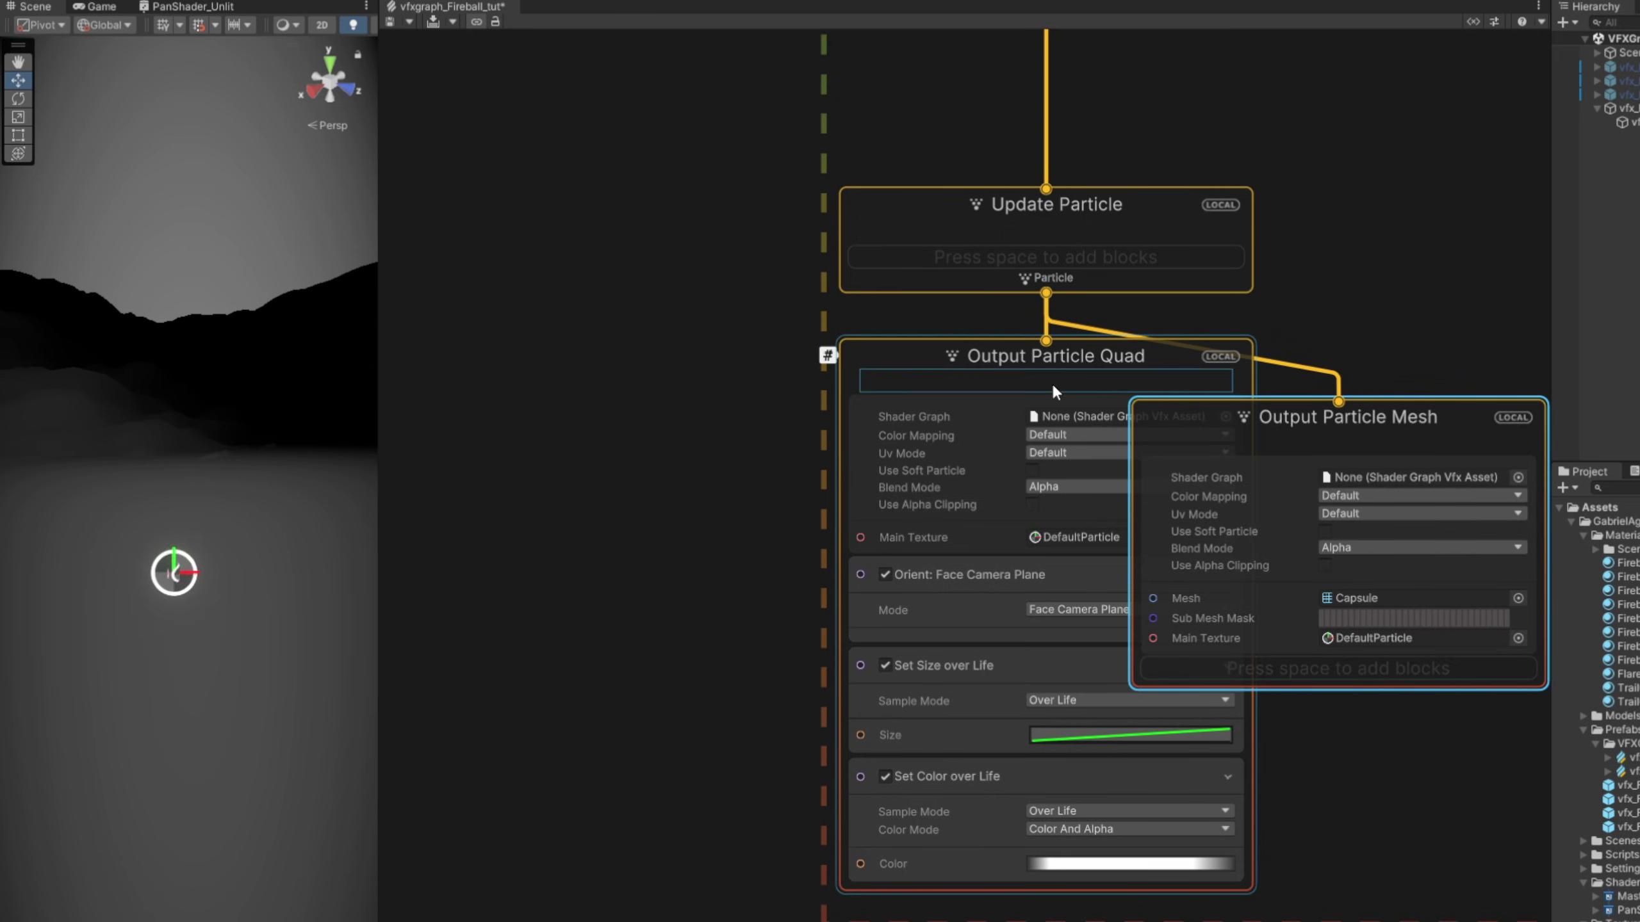
{"action": "left_click", "coordinate": [1051, 382]}
{"action": "key", "text": "Delete"}
{"action": "left_click_drag", "start_coordinate": [1301, 413], "coordinate": [998, 366]}
Assign the FireballSphereTut01 mesh to Output Particle Mesh
{"action": "left_click", "coordinate": [1216, 547]}
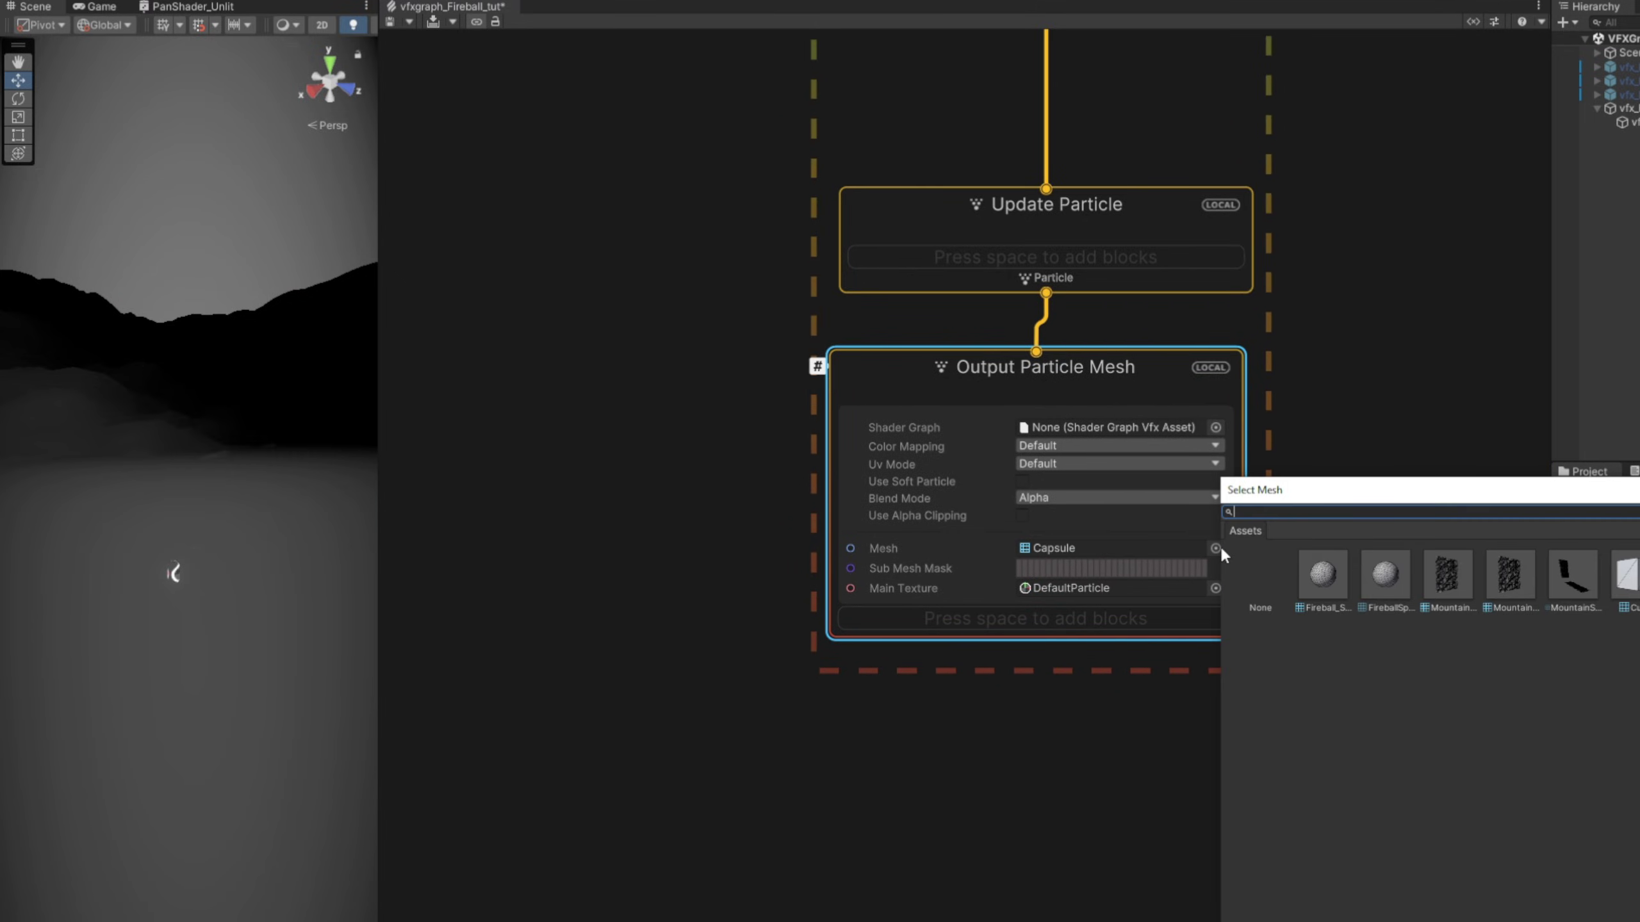
{"action": "left_click", "coordinate": [1388, 568]}
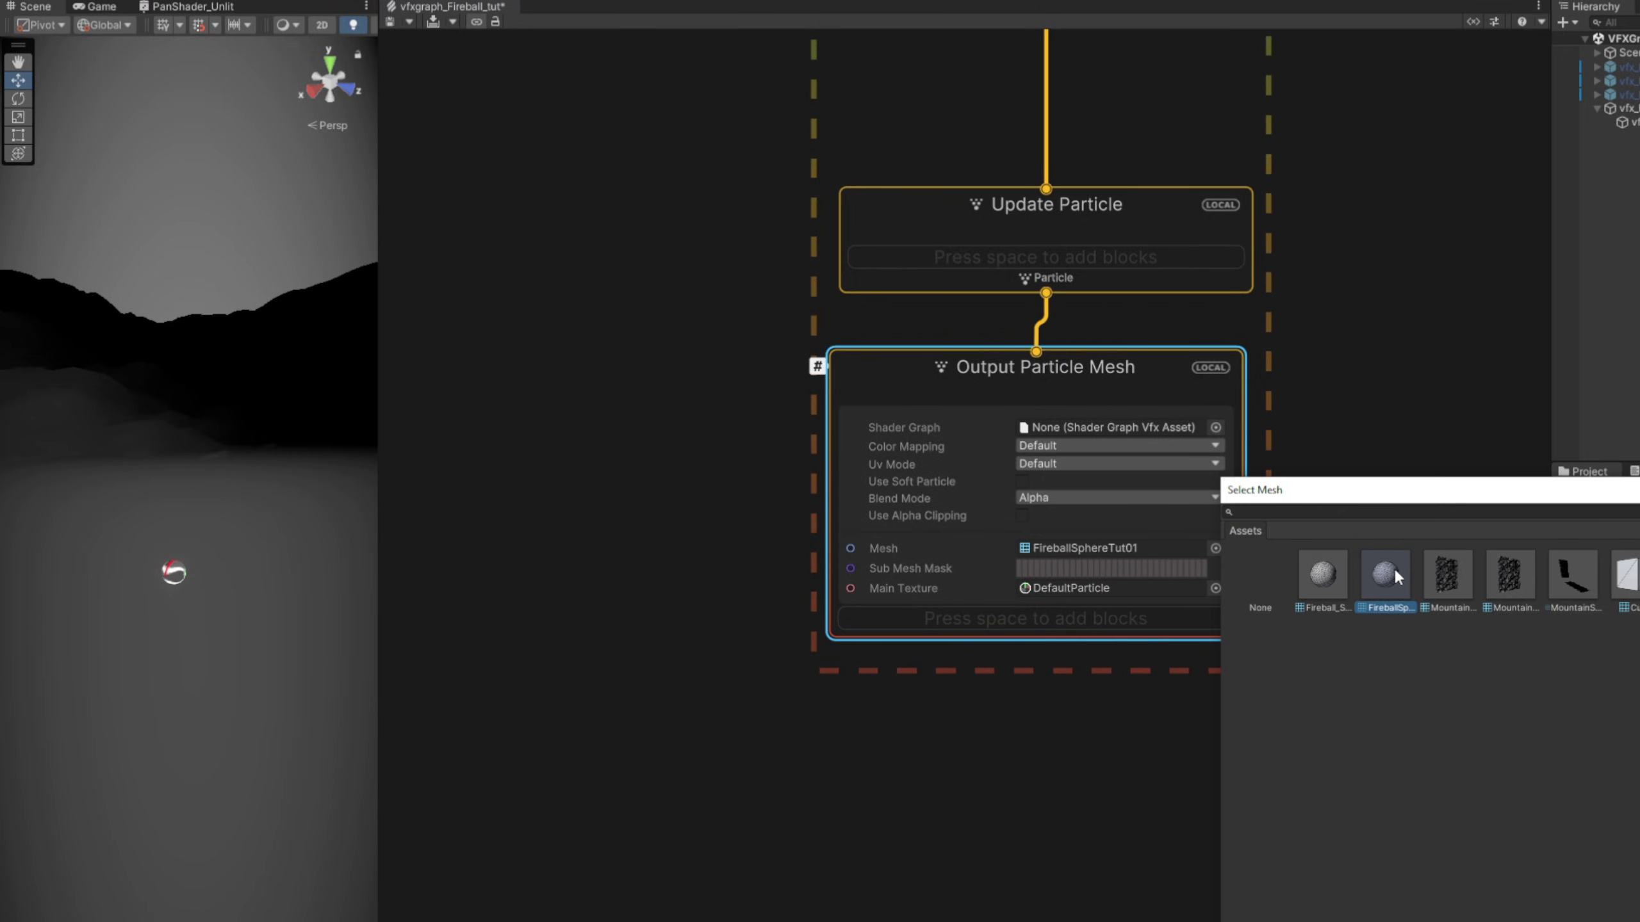
{"action": "double_click", "coordinate": [1393, 566]}
Add a Set Size block to Output Particle Mesh and set its size to 0.33
{"action": "key", "text": "space"}
{"action": "type", "text": "se"}
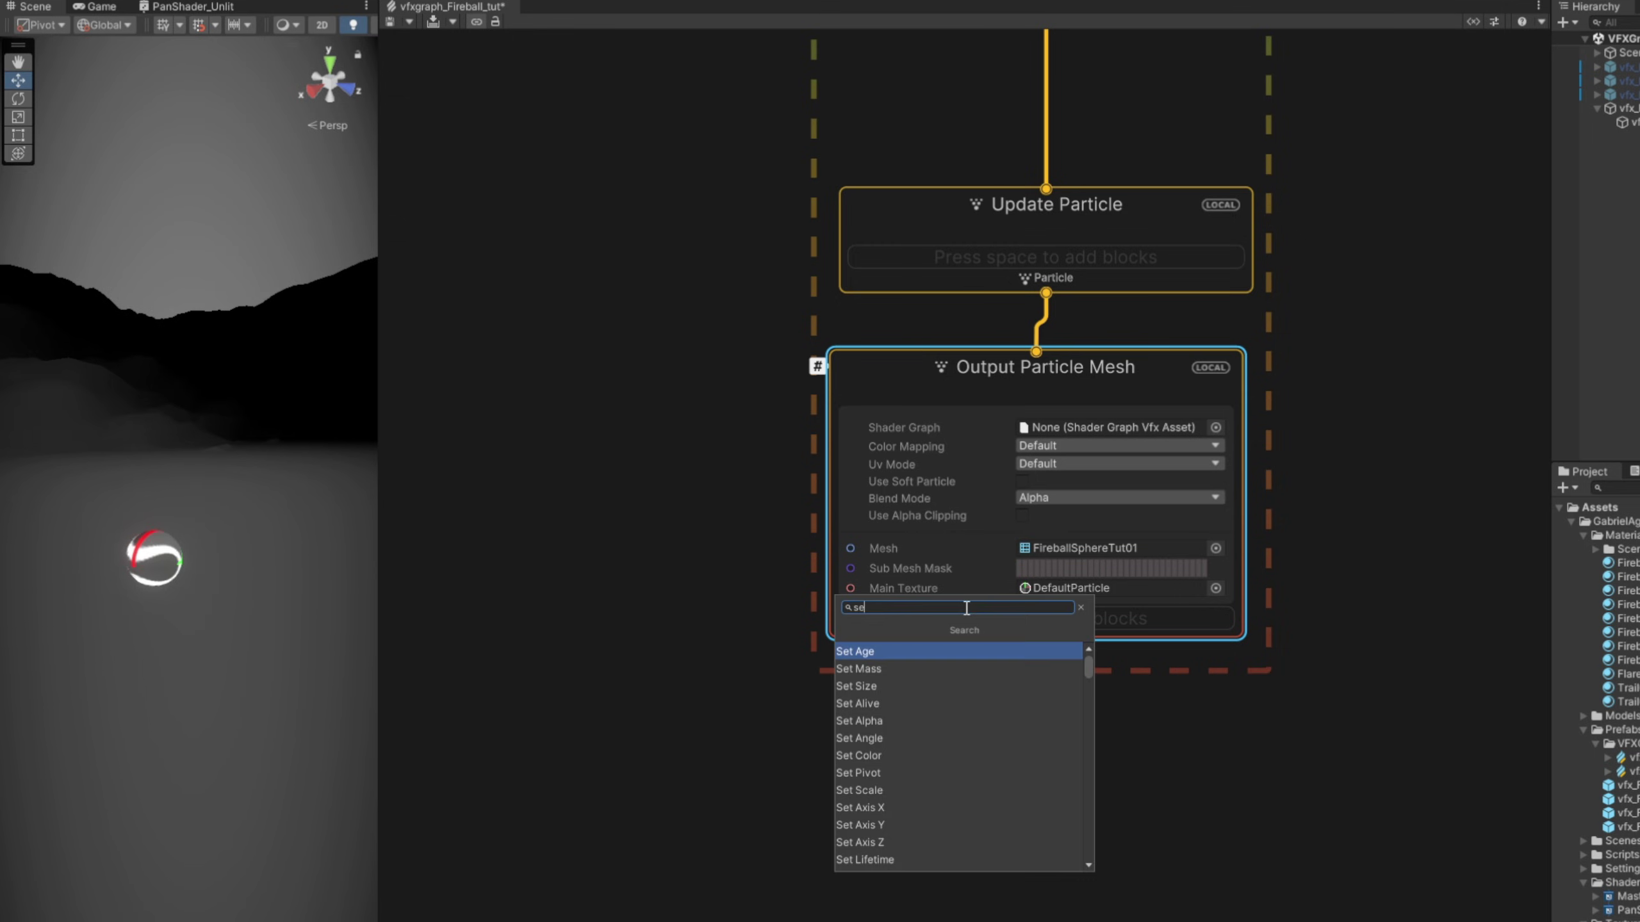
{"action": "type", "text": "t size"}
{"action": "key", "text": "Return"}
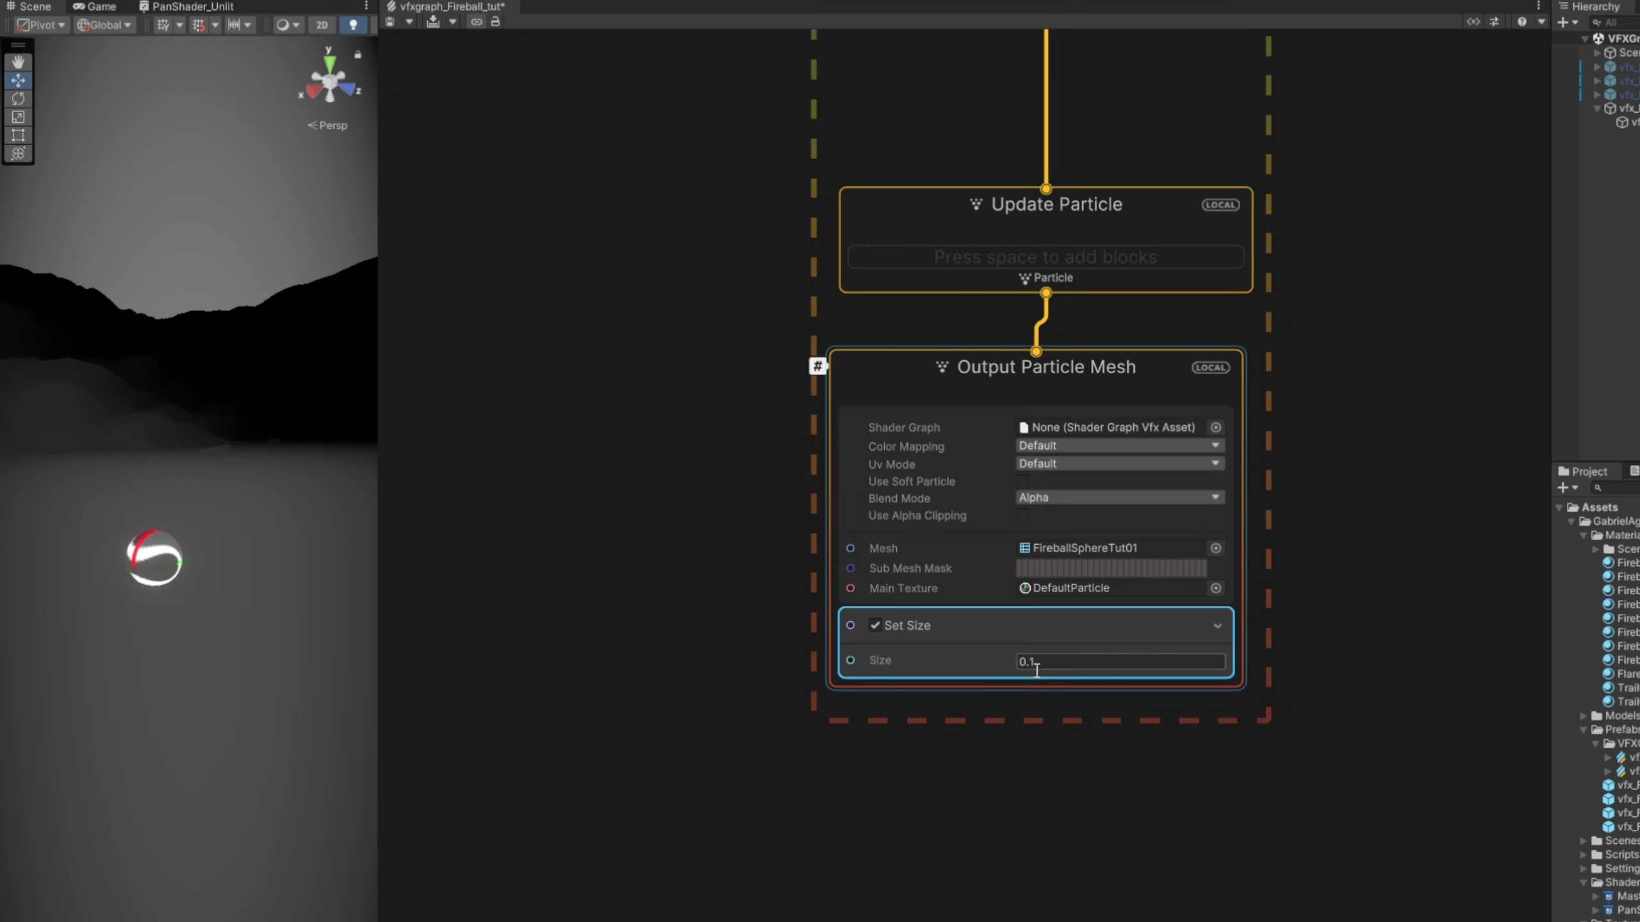
{"action": "type", "text": "0.33"}
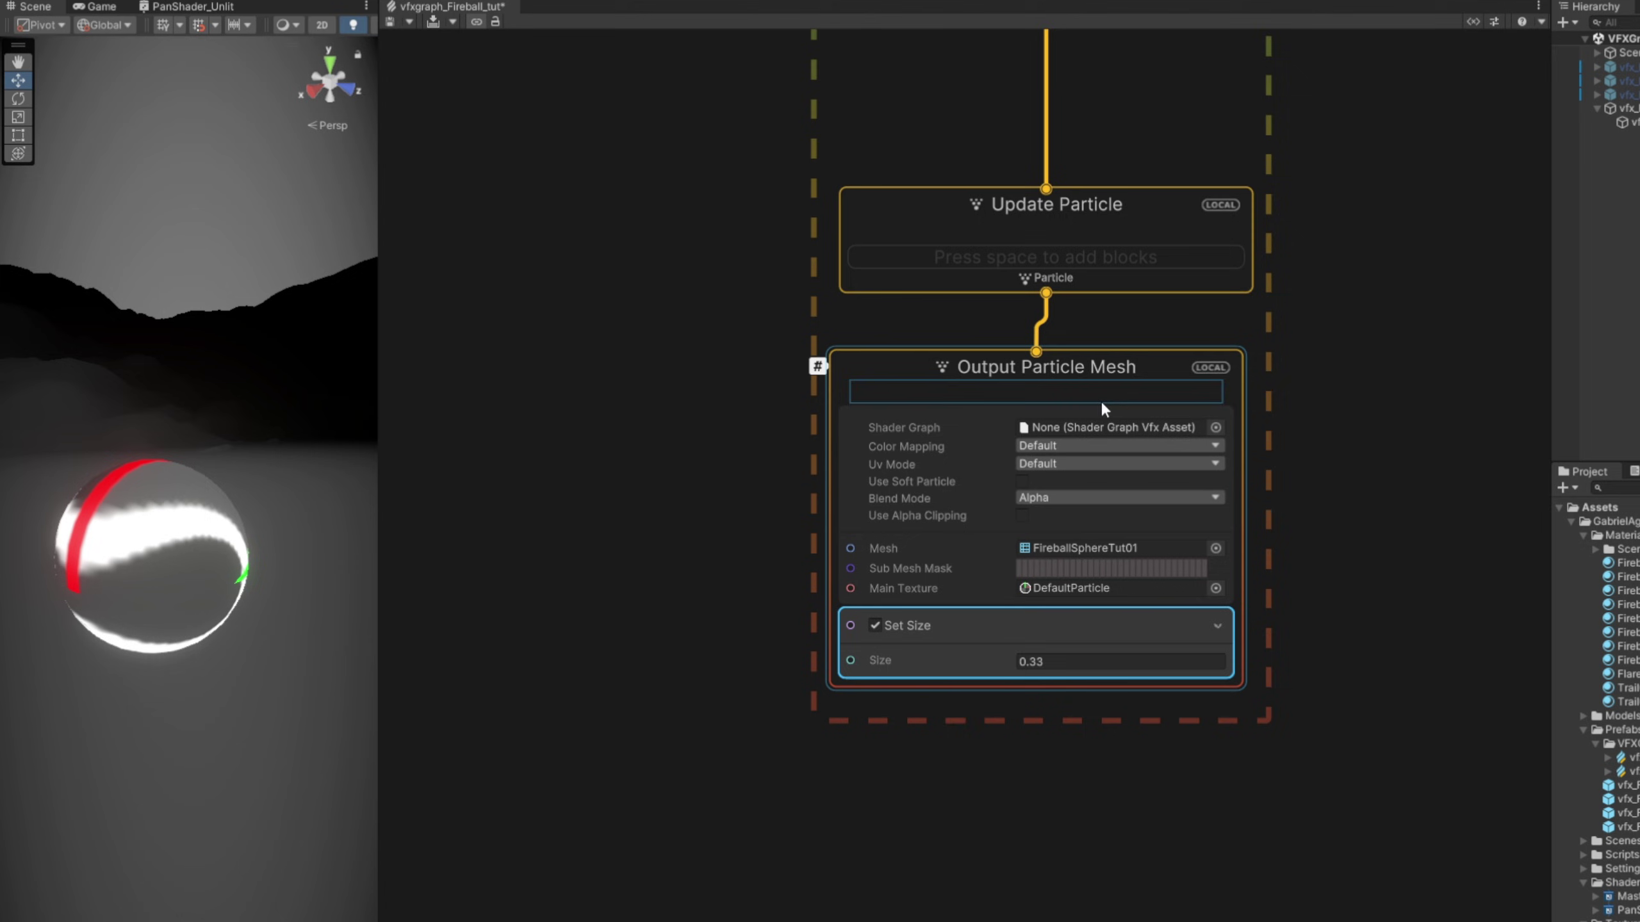
Check which Shader Graph assets are available for Output Particle Mesh
{"action": "left_click", "coordinate": [1215, 427]}
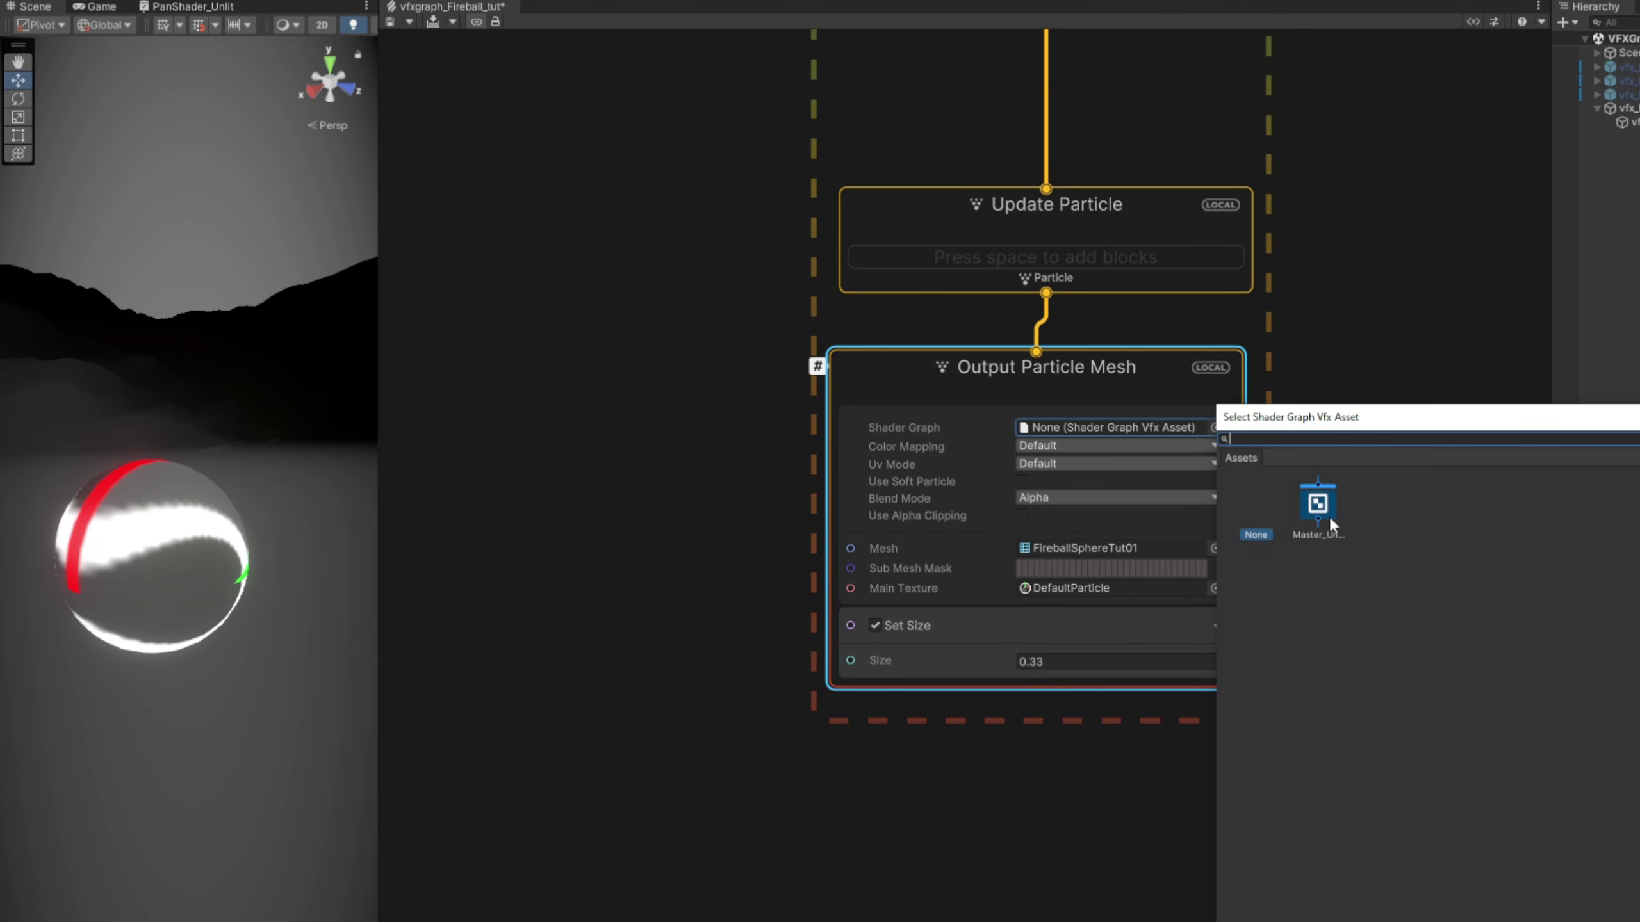
{"action": "left_click", "coordinate": [1336, 332]}
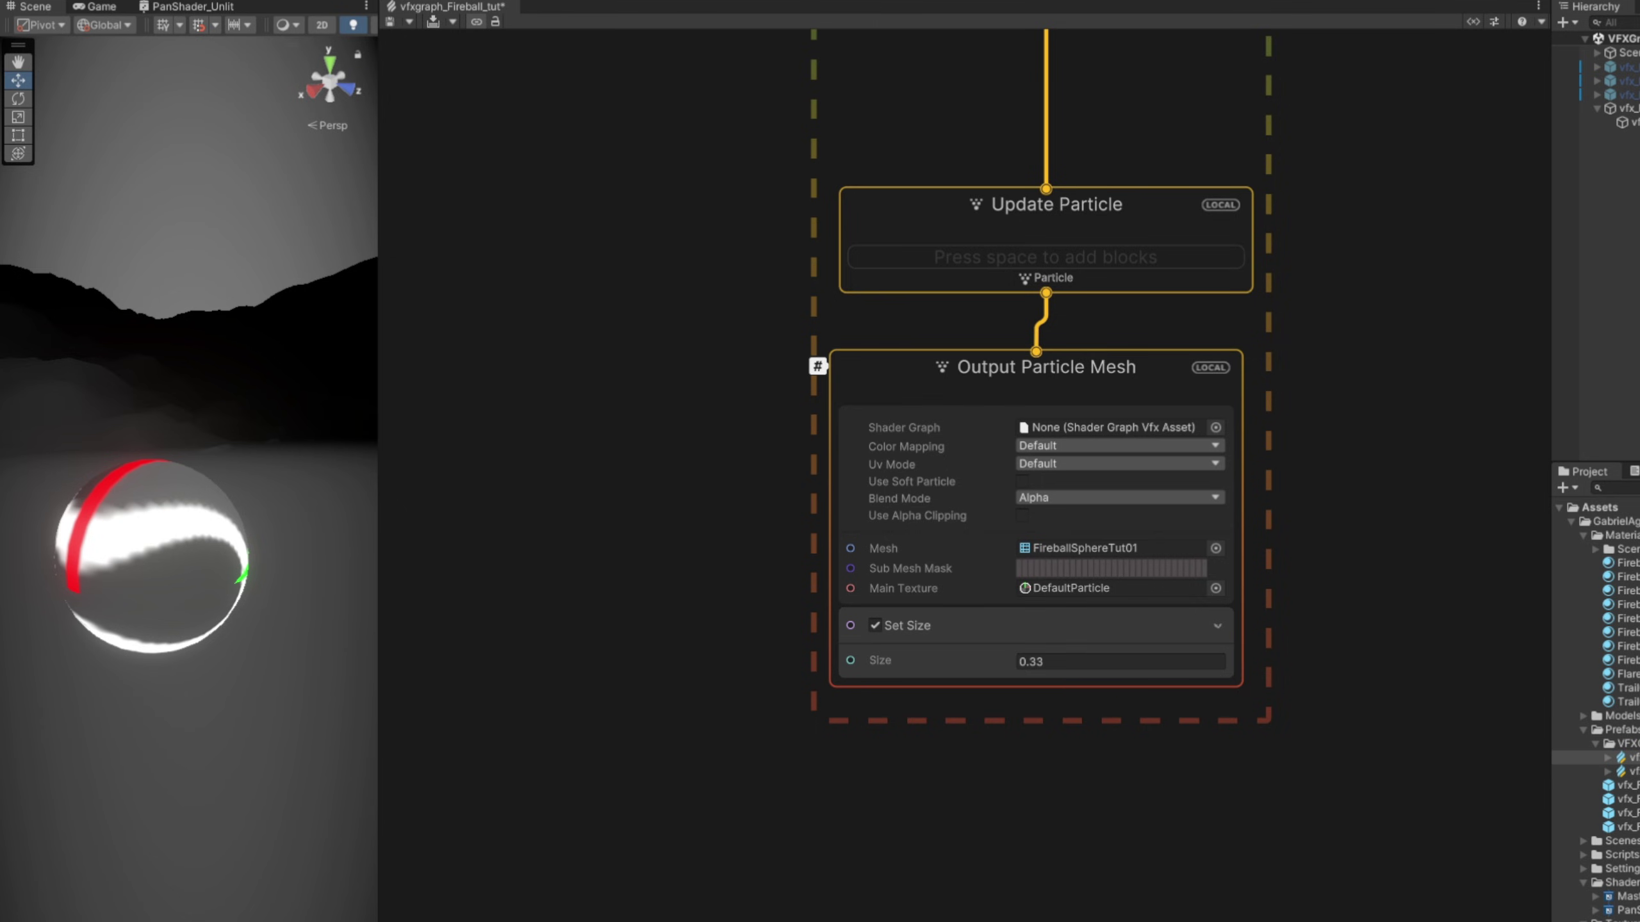
Open the PanShader_Unlit shader graph and dock its window beside the vfxgraph_Fireball_tut graph
{"action": "left_click", "coordinate": [1619, 911]}
{"action": "left_click_drag", "start_coordinate": [193, 7], "coordinate": [569, 23]}
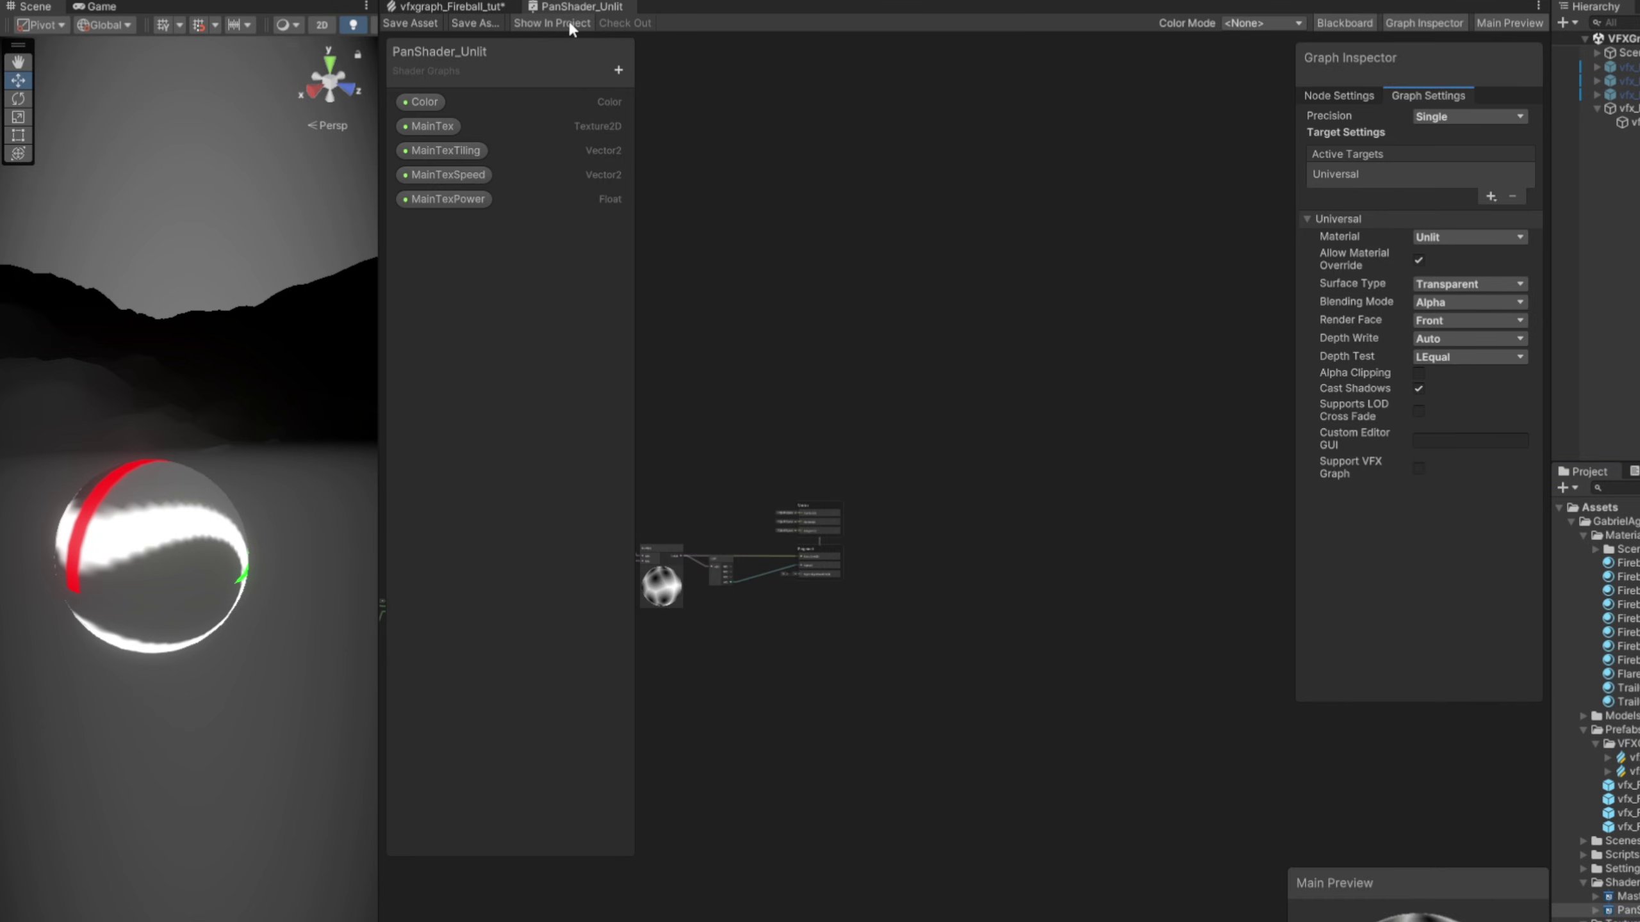
{"action": "scroll", "coordinate": [1003, 267], "scroll_direction": "up", "scroll_amount": 8}
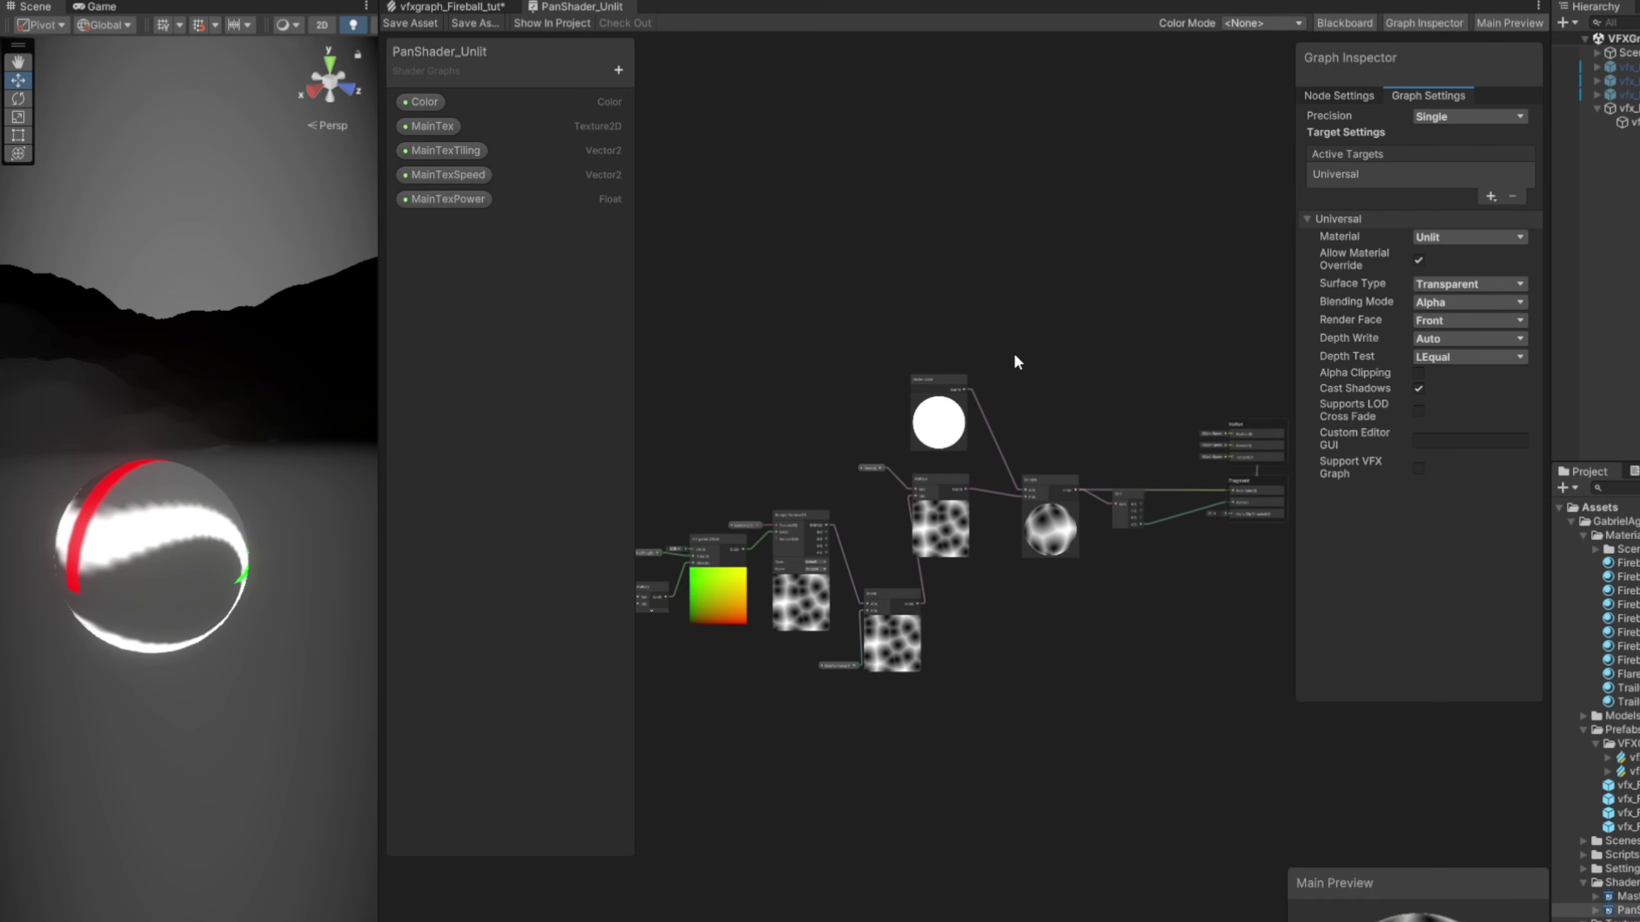
Enable Support VFX Graph in the PanShader_Unlit graph settings and save the shader asset
{"action": "left_click", "coordinate": [1424, 23]}
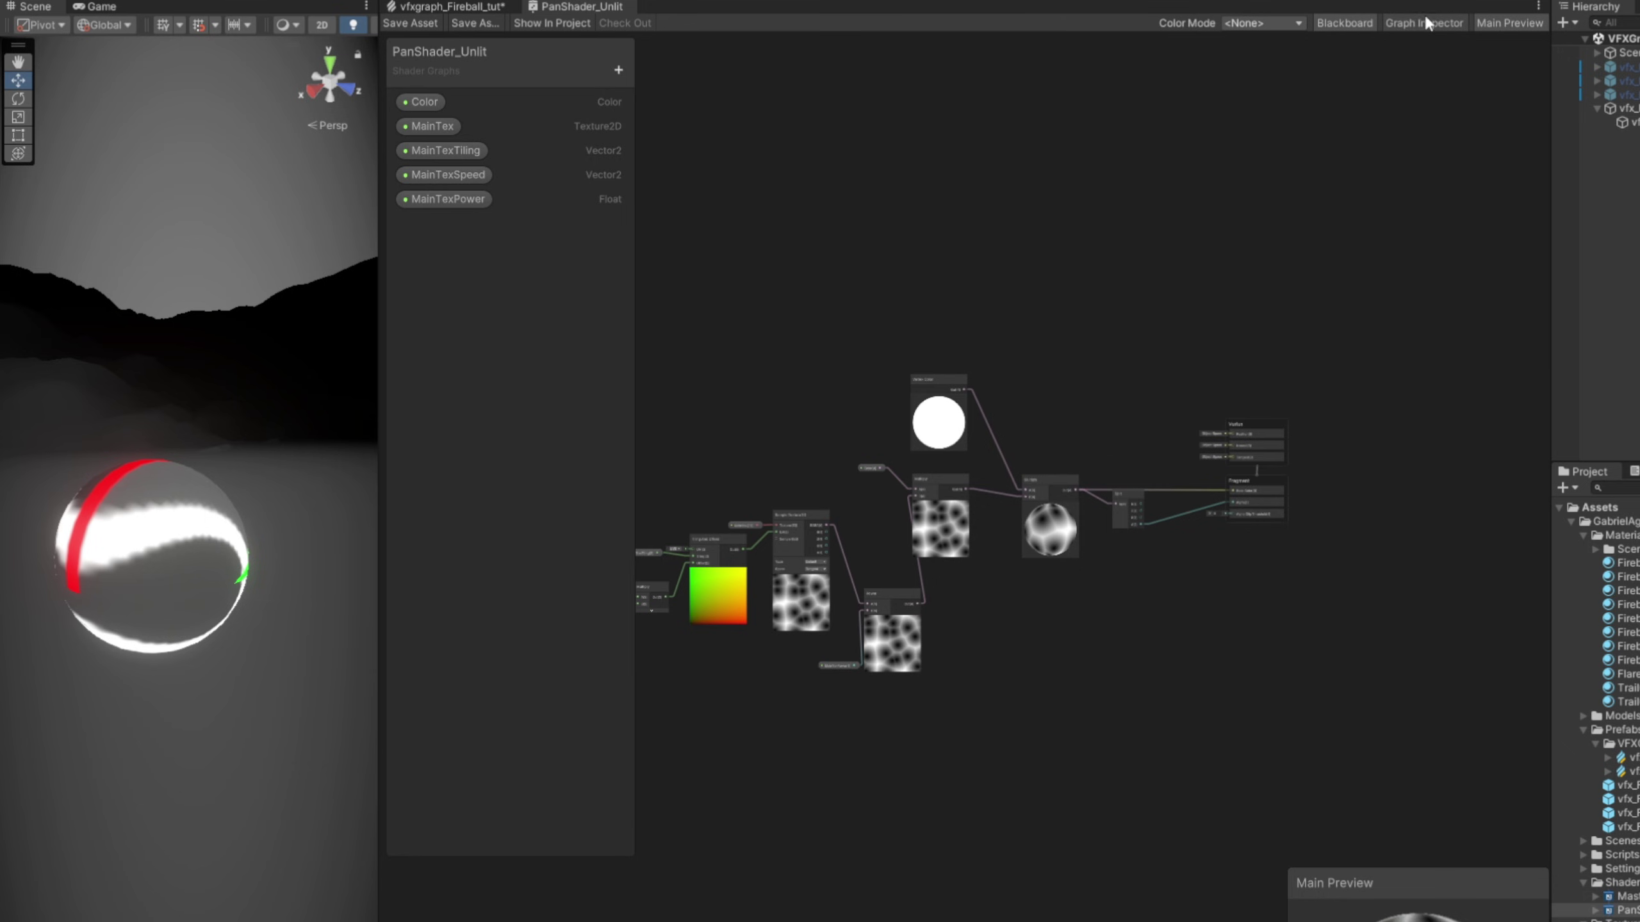
{"action": "left_click", "coordinate": [1424, 22]}
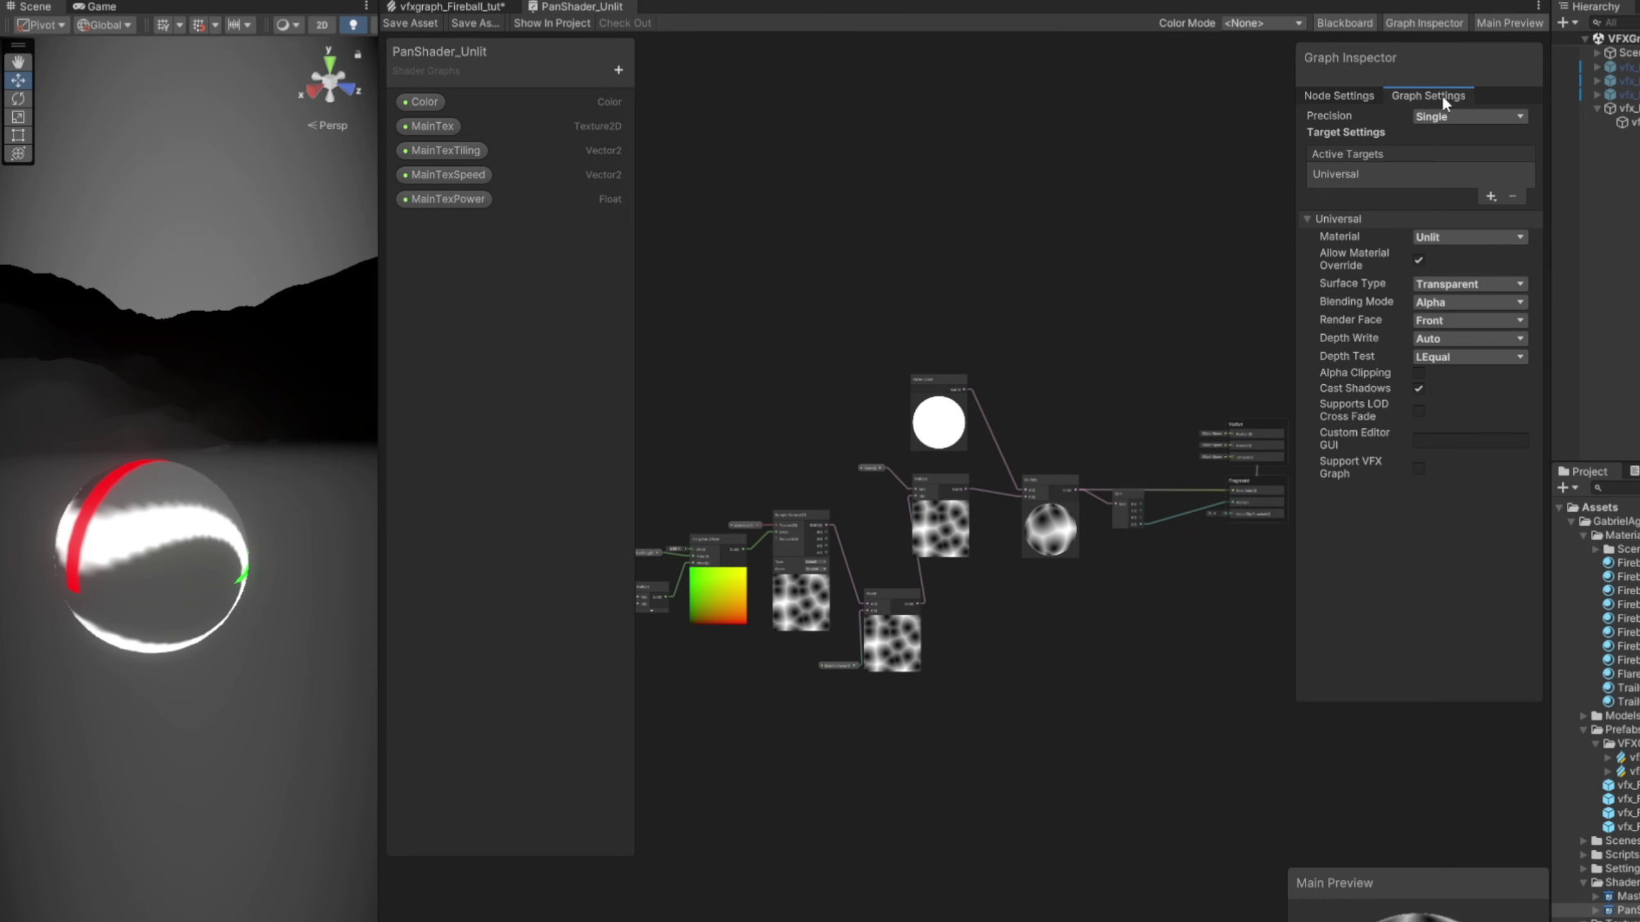
{"action": "left_click", "coordinate": [1418, 468]}
{"action": "left_click", "coordinate": [410, 23]}
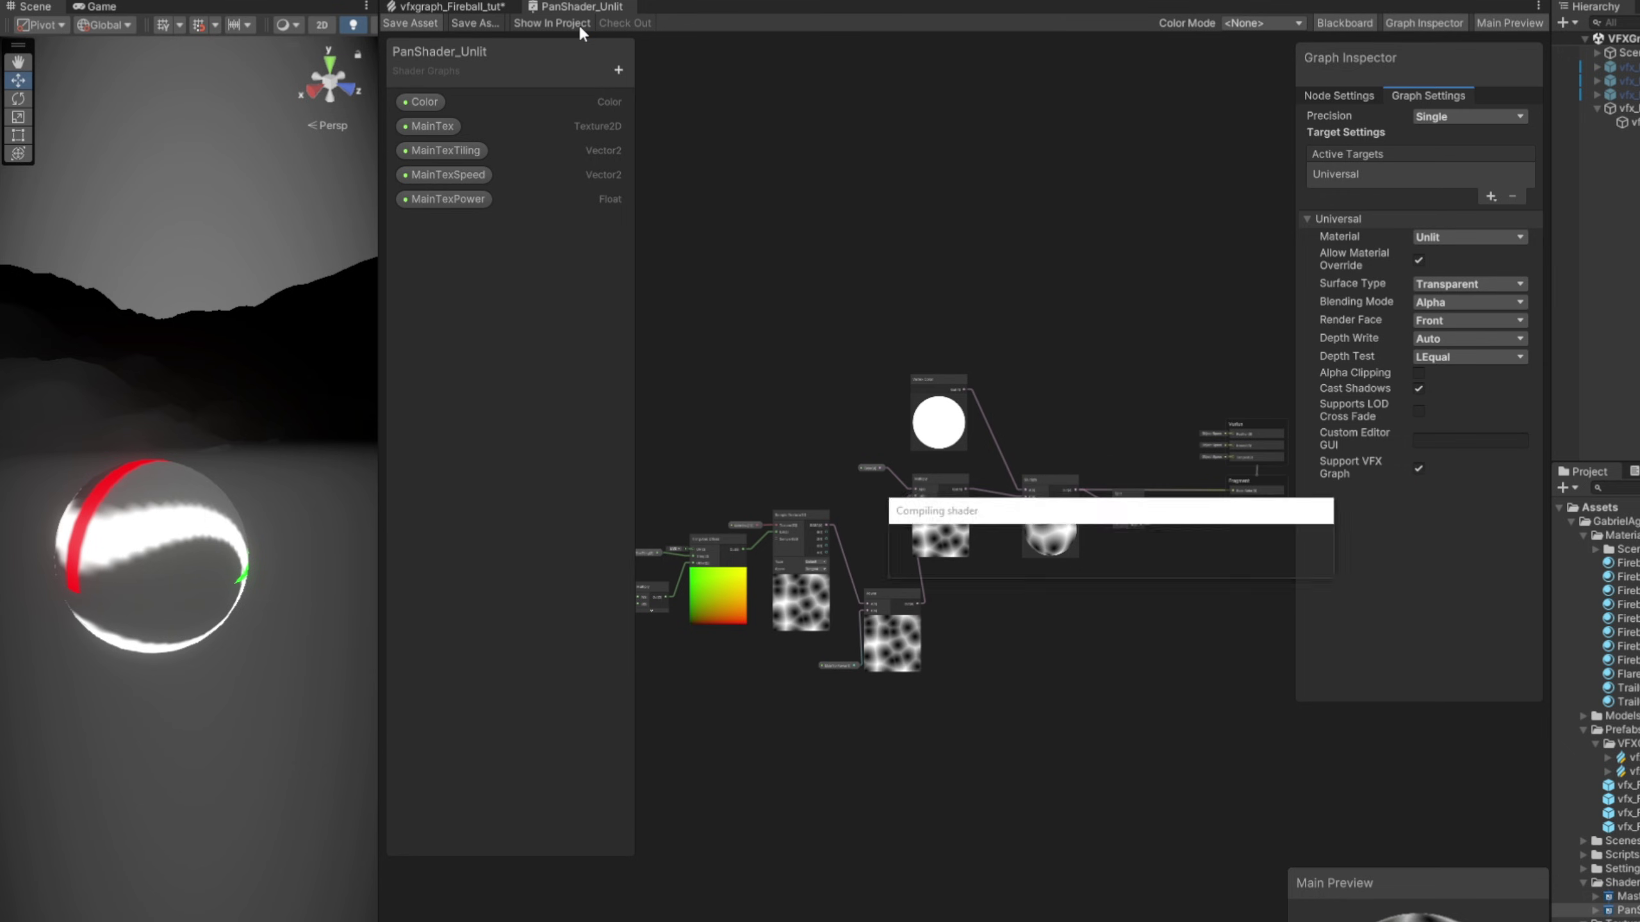
Return to the fireball VFX graph and assign PanShader_Unlit as the Shader Graph of Output Particle Mesh
{"action": "left_click", "coordinate": [441, 6]}
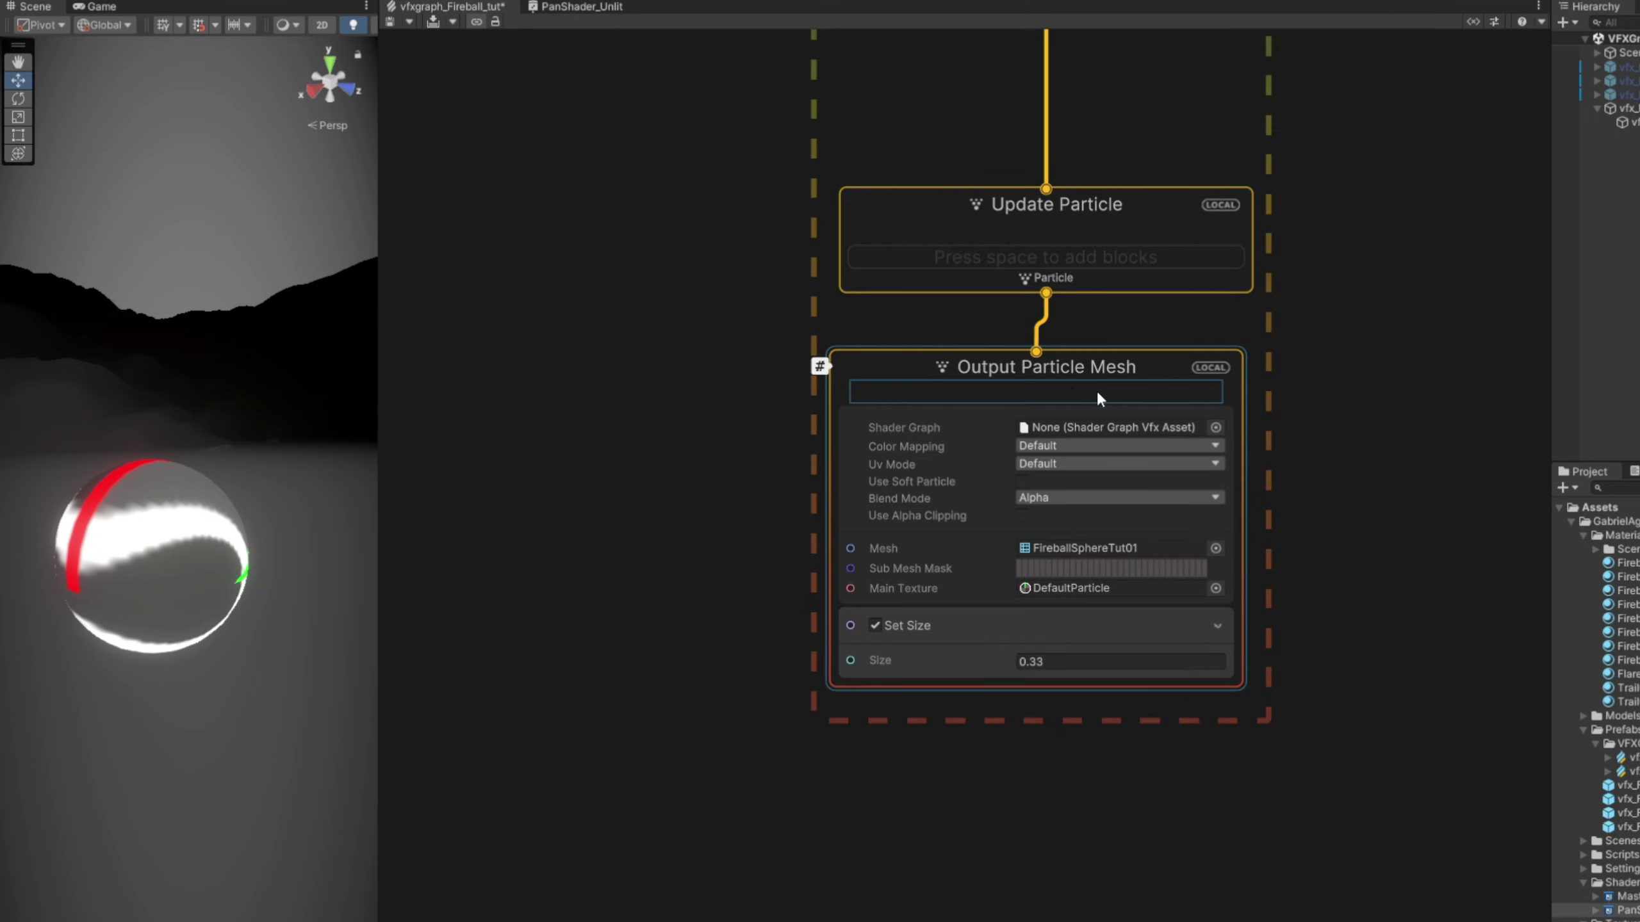
{"action": "left_click", "coordinate": [1214, 428]}
{"action": "double_click", "coordinate": [1381, 502]}
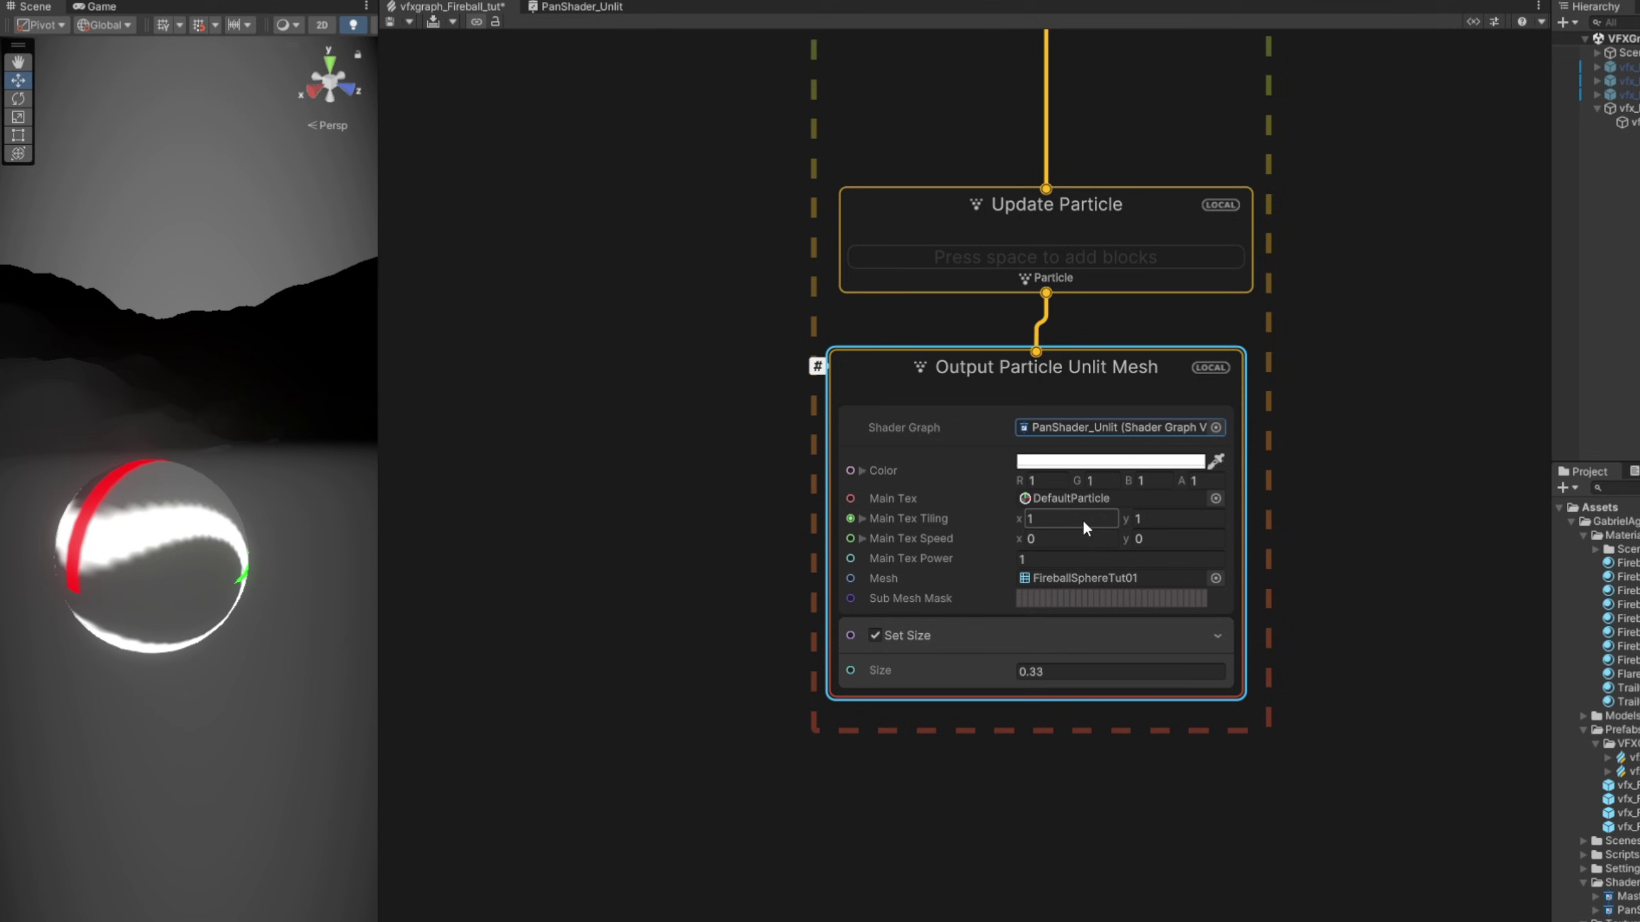
Check the Improved Shader Graph Generation and Experimental Operators/Blocks options in the Visual Effects preferences
{"action": "left_click", "coordinate": [65, 0]}
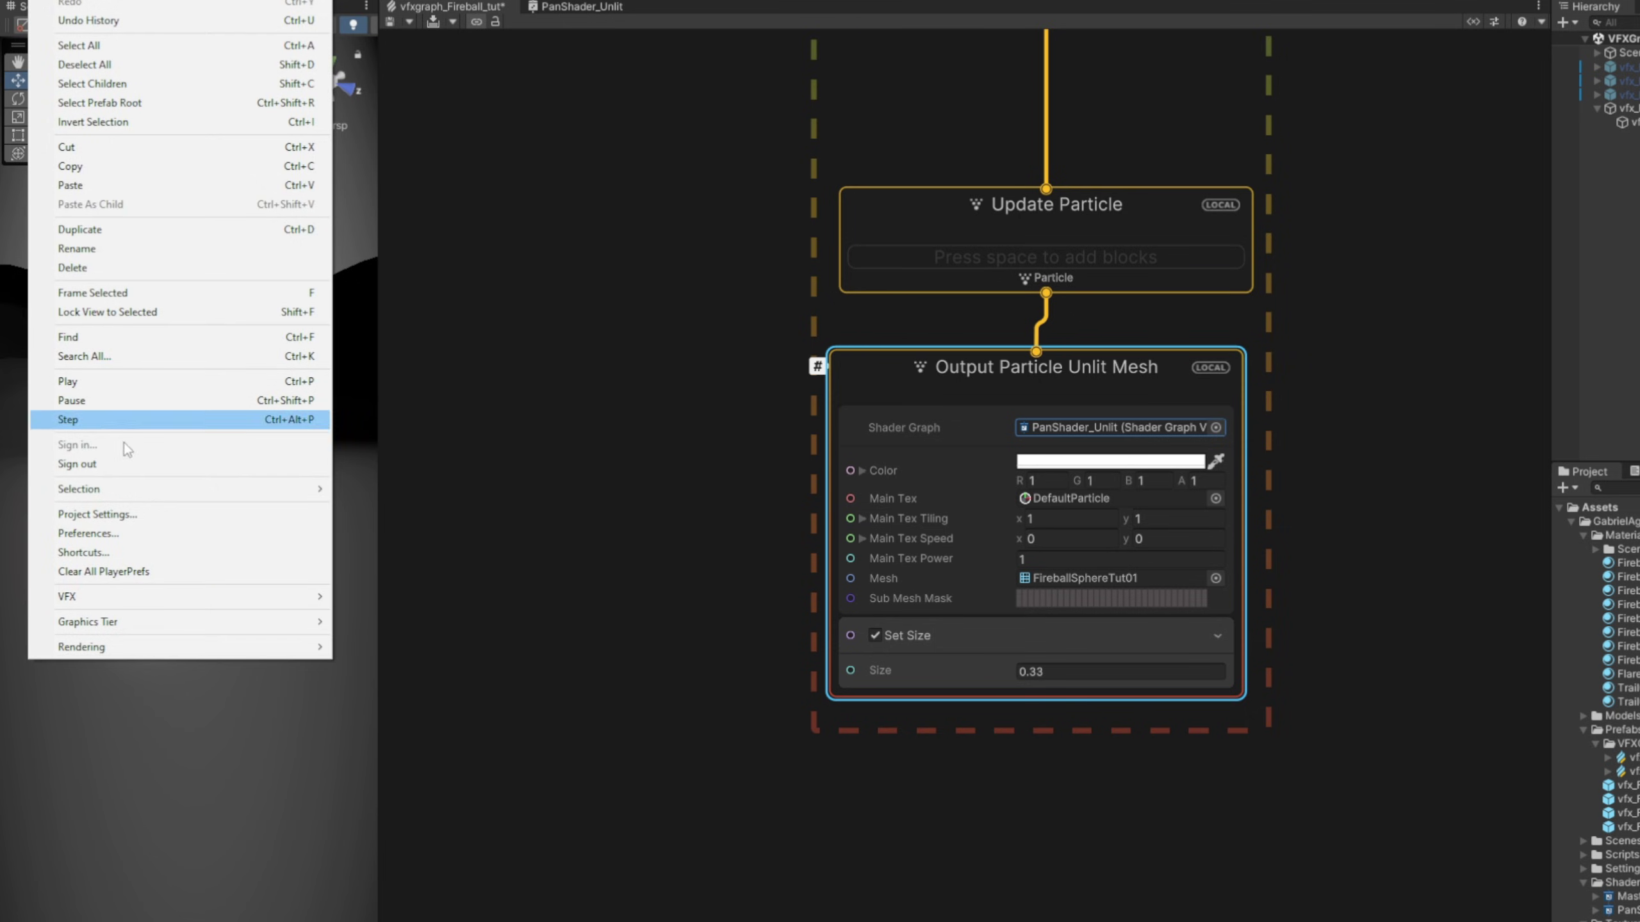
{"action": "left_click", "coordinate": [122, 536]}
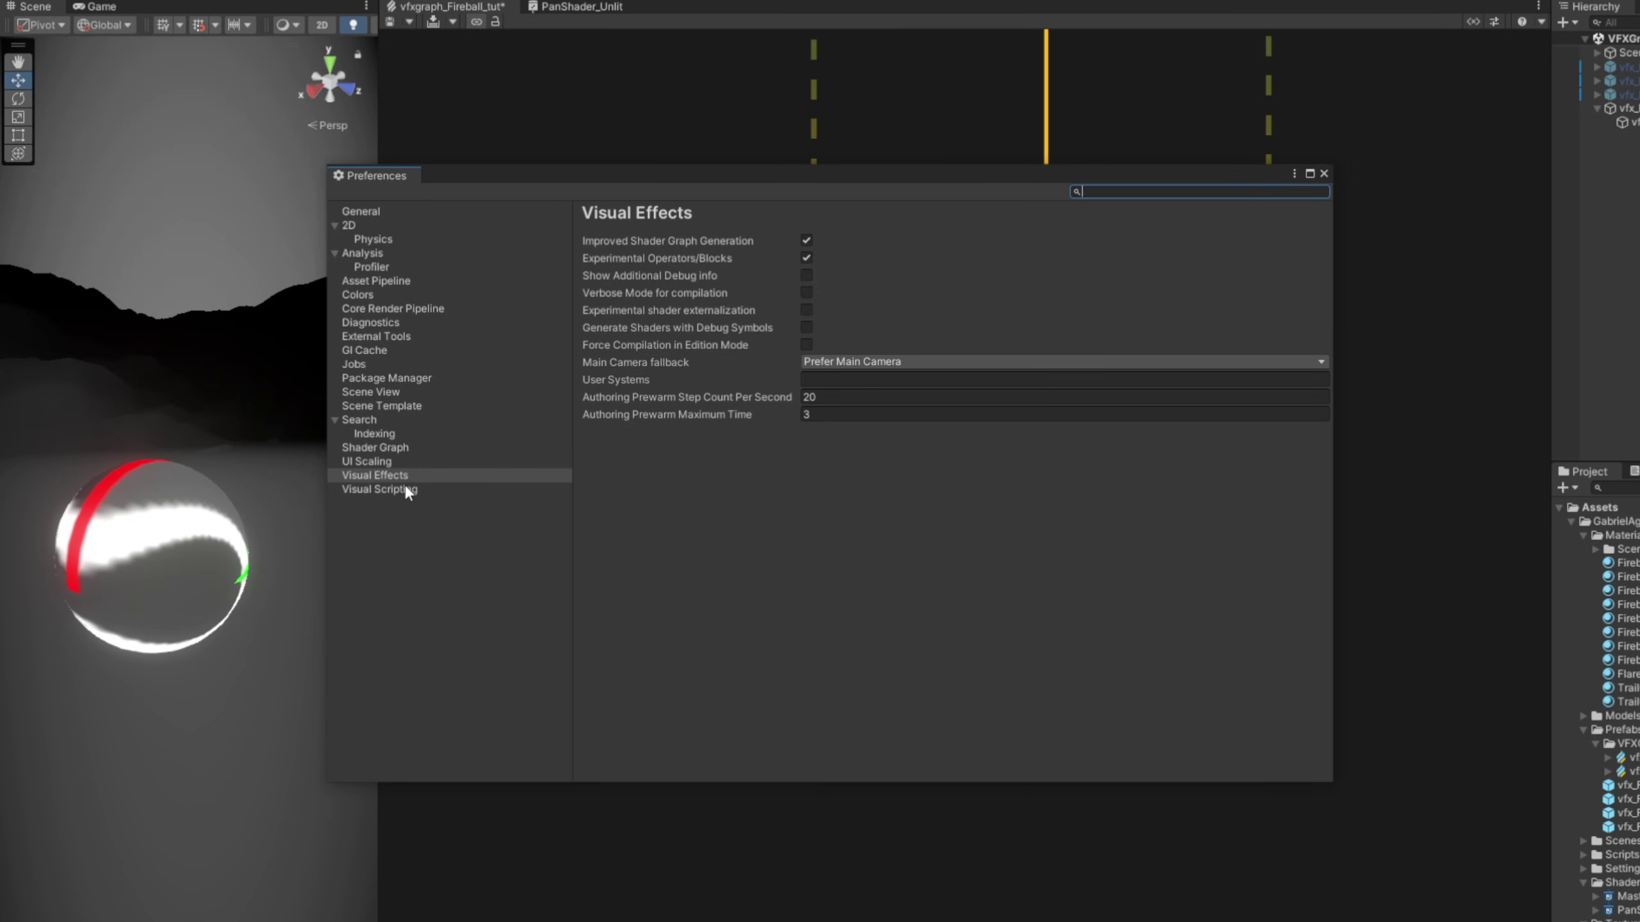
{"action": "left_click", "coordinate": [434, 476]}
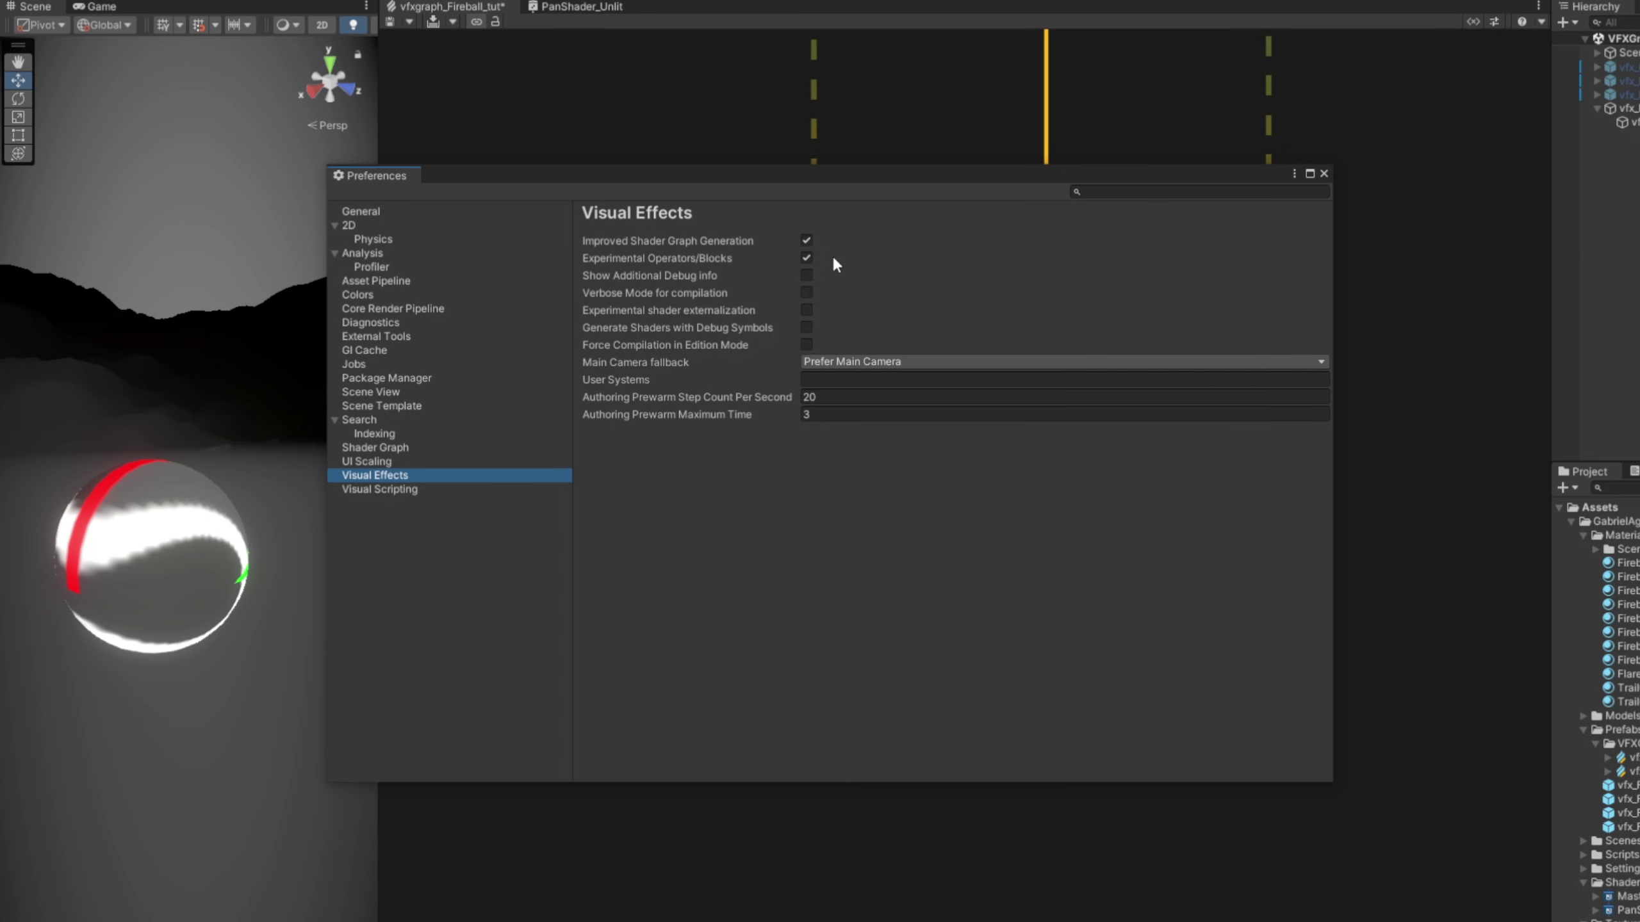
{"action": "left_click", "coordinate": [1324, 173]}
Set the mesh output's HDR Color to hue 18, saturation 92 and intensity 3.9
{"action": "left_click", "coordinate": [1134, 462]}
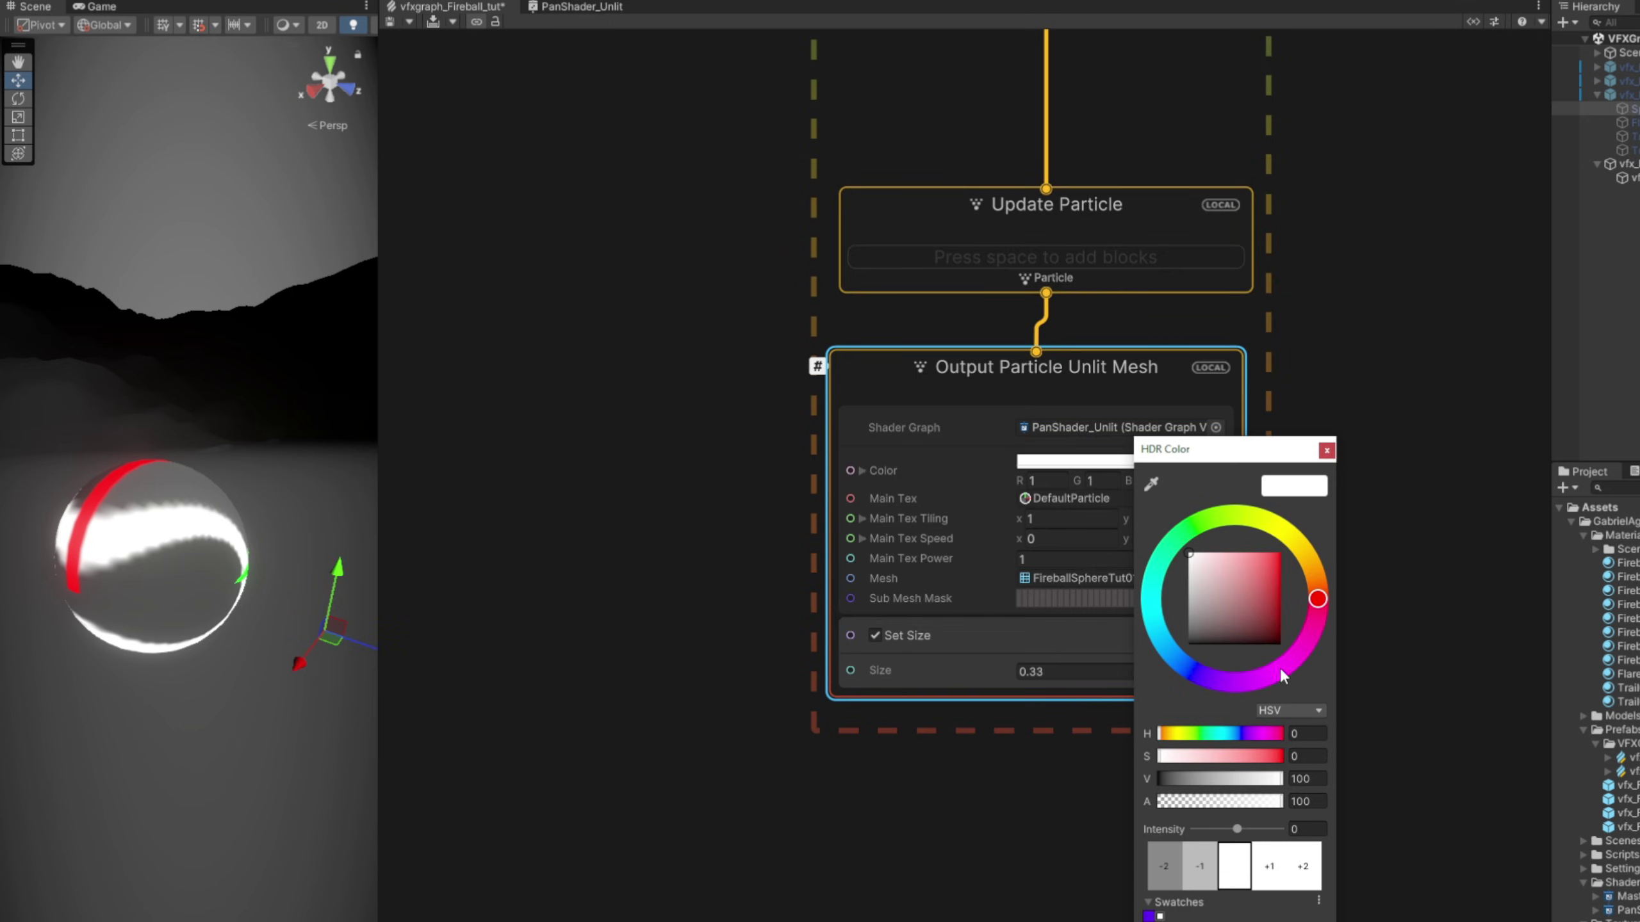
{"action": "type", "text": "18"}
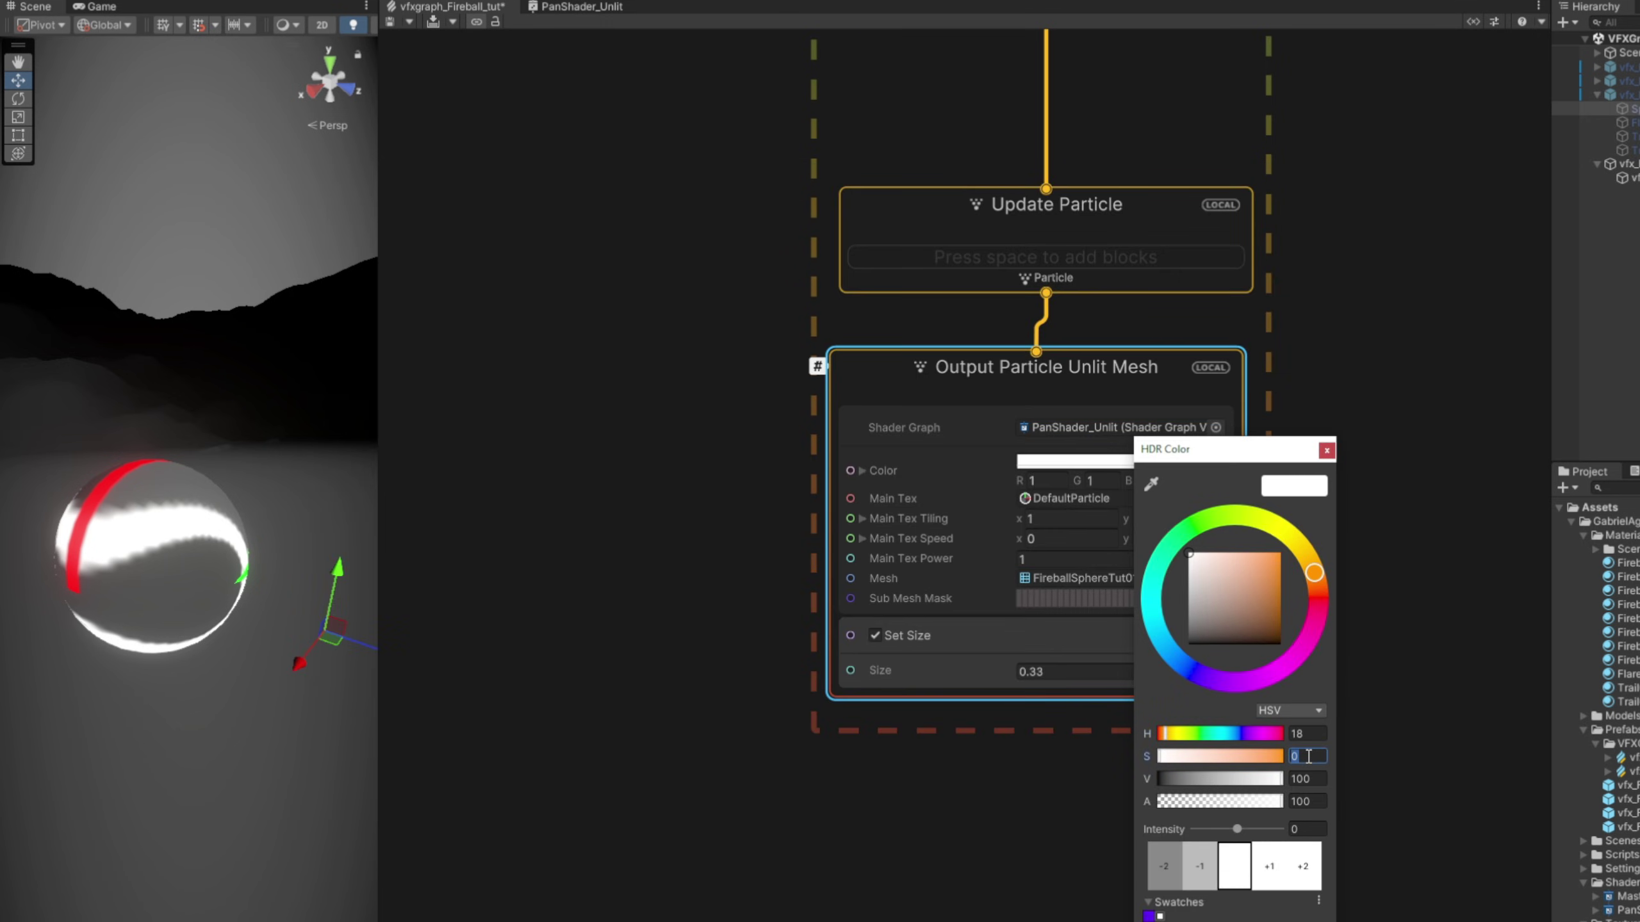
{"action": "left_click", "coordinate": [1308, 756]}
{"action": "type", "text": "92"}
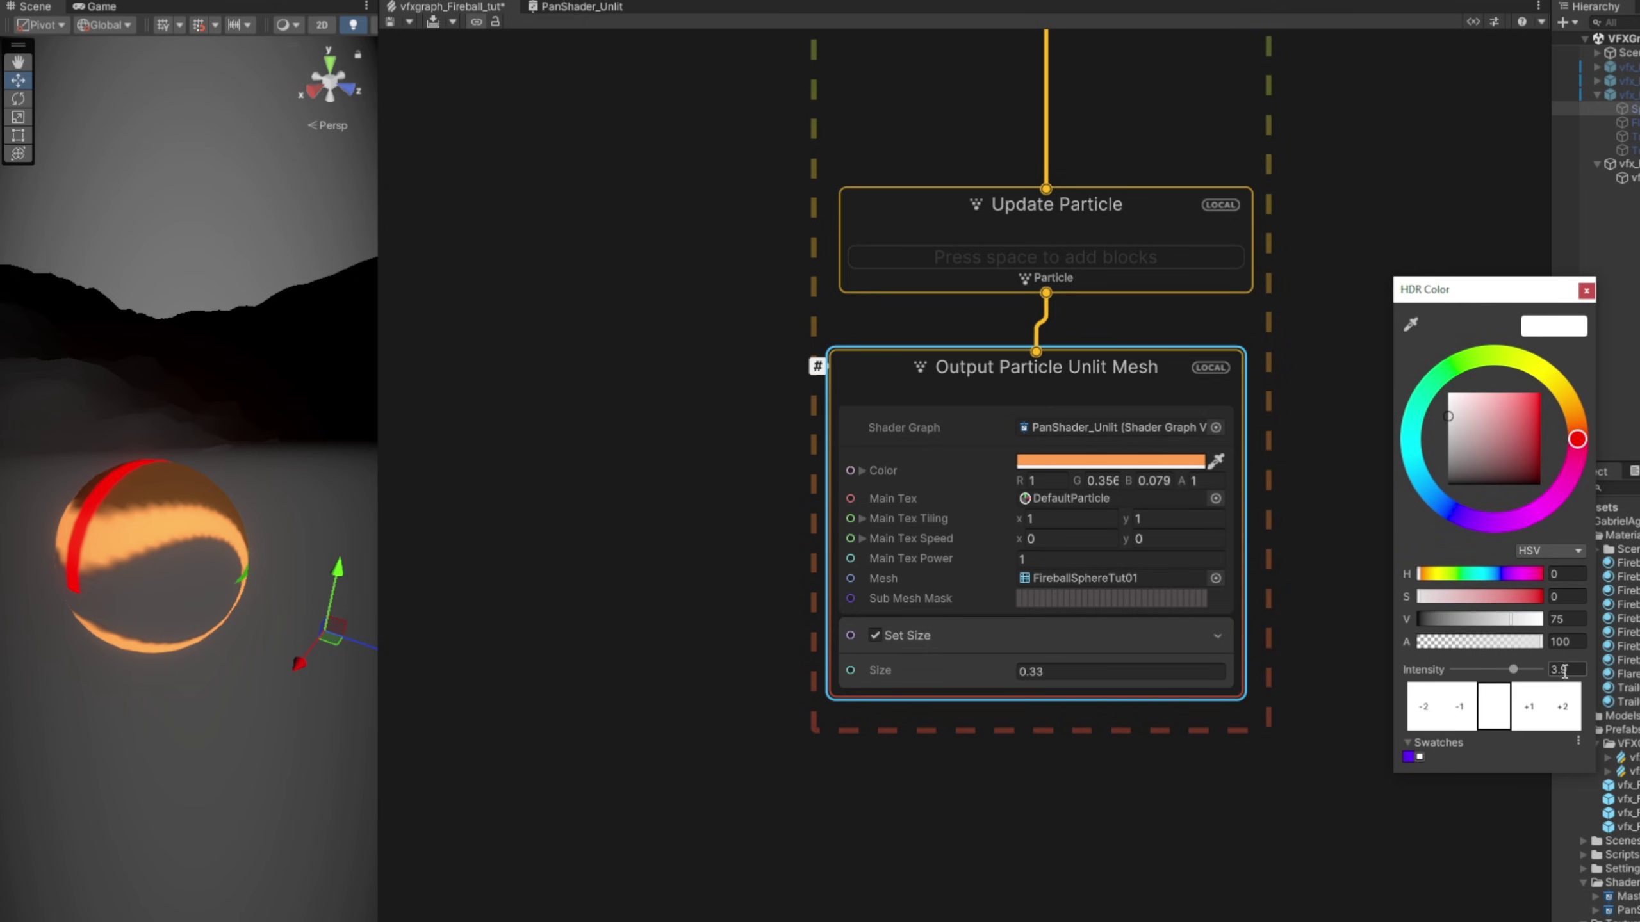
{"action": "left_click", "coordinate": [1586, 291]}
{"action": "left_click", "coordinate": [1140, 461]}
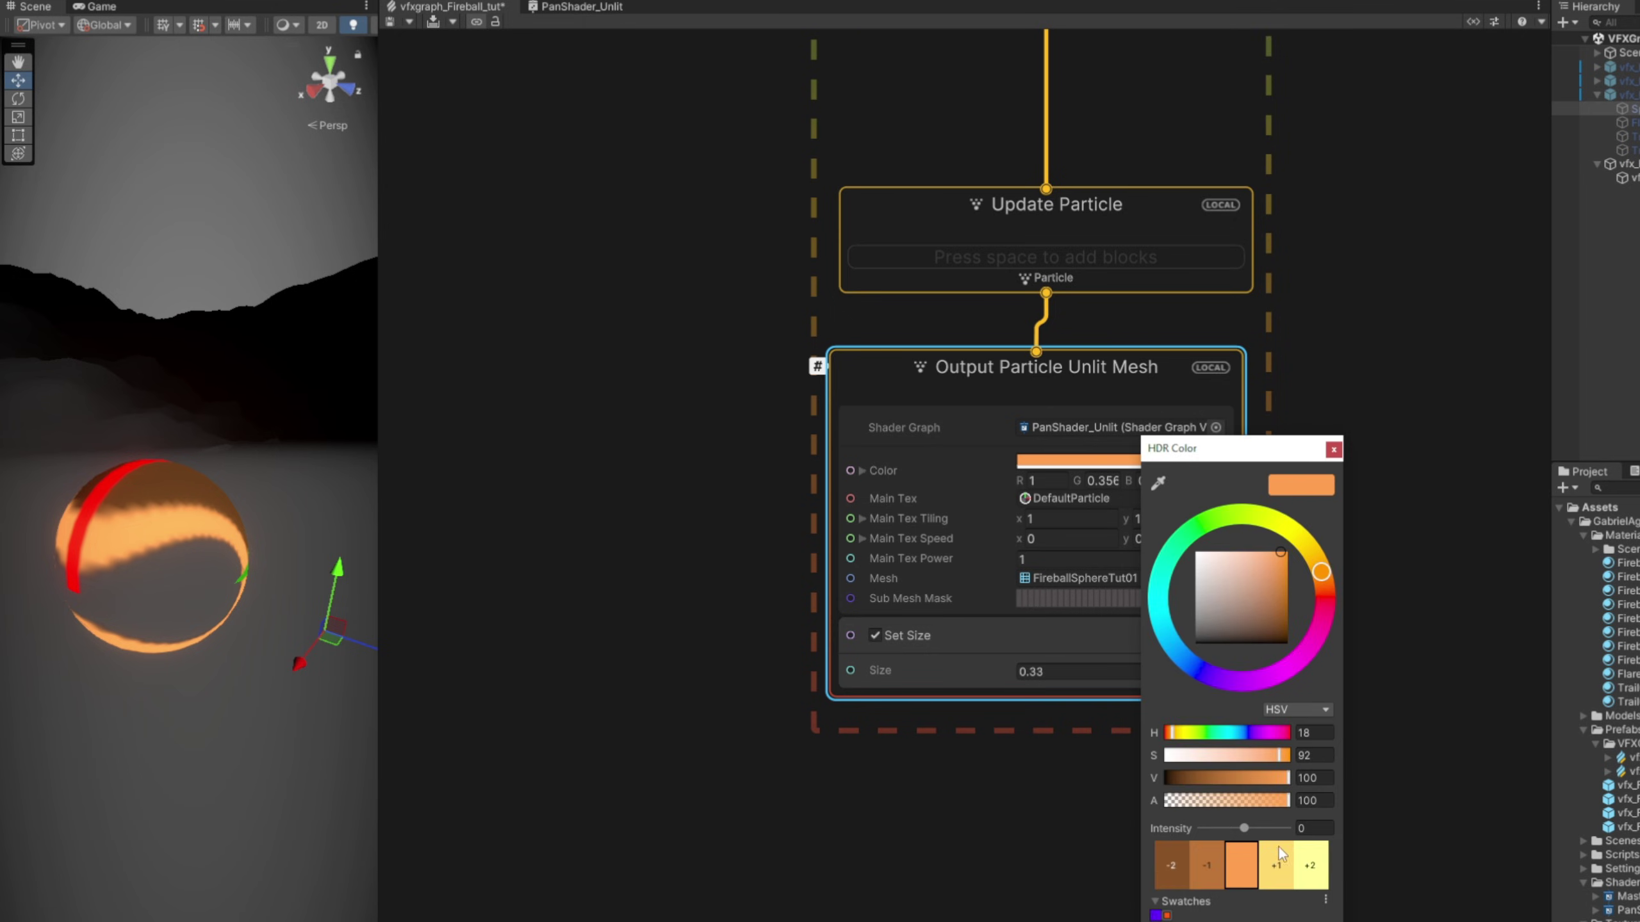
{"action": "type", "text": "3.9"}
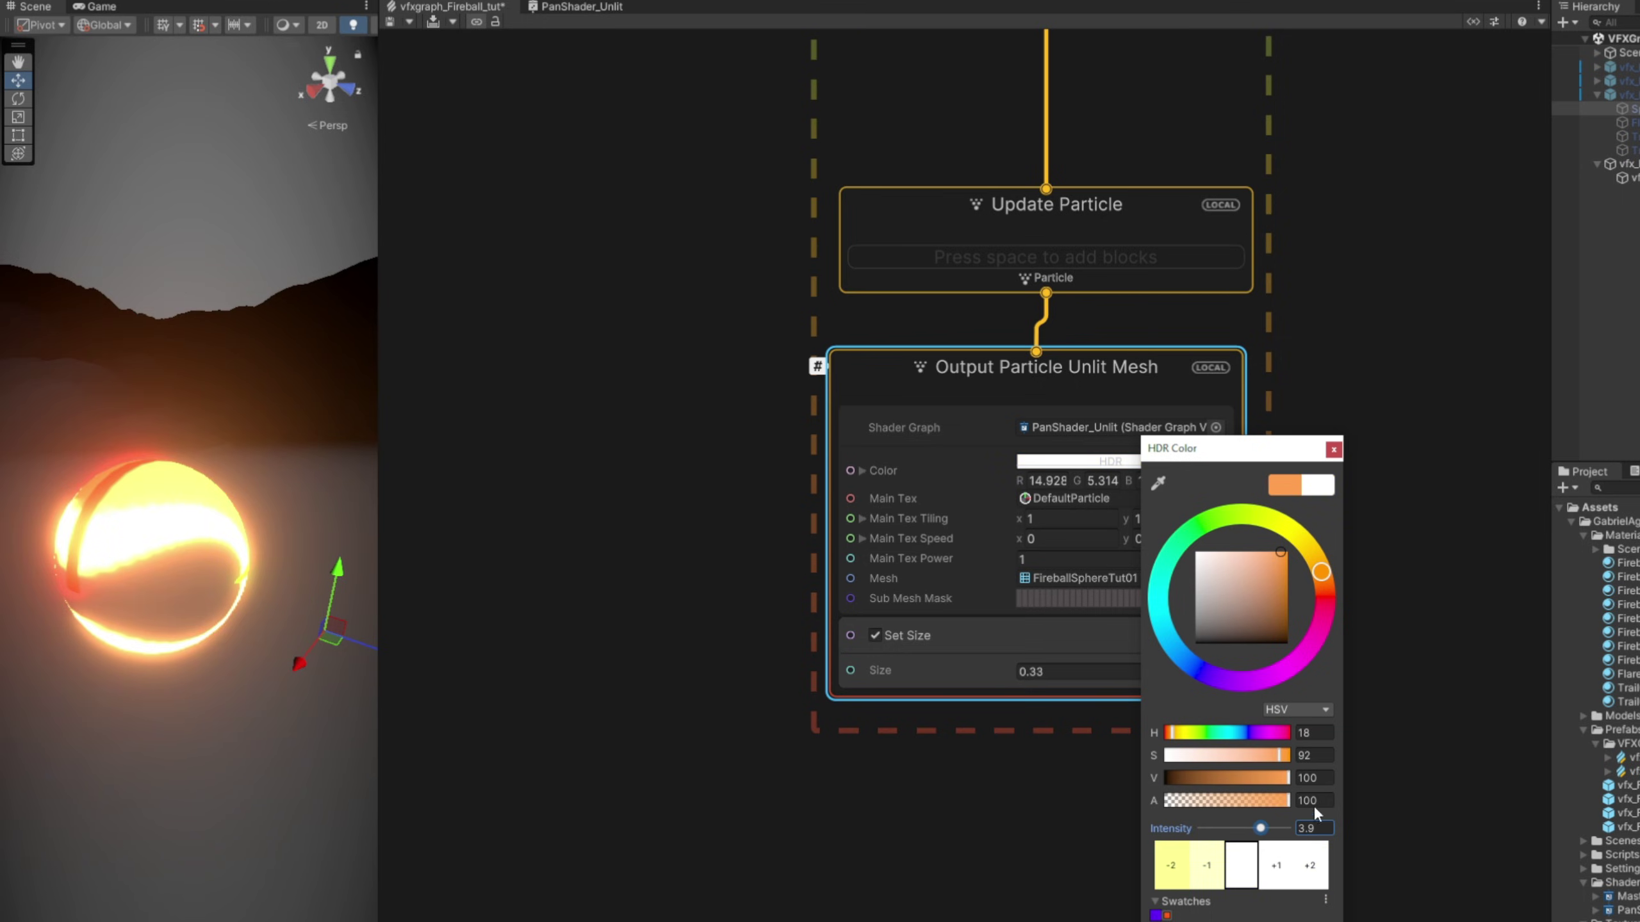
{"action": "left_click", "coordinate": [1334, 449]}
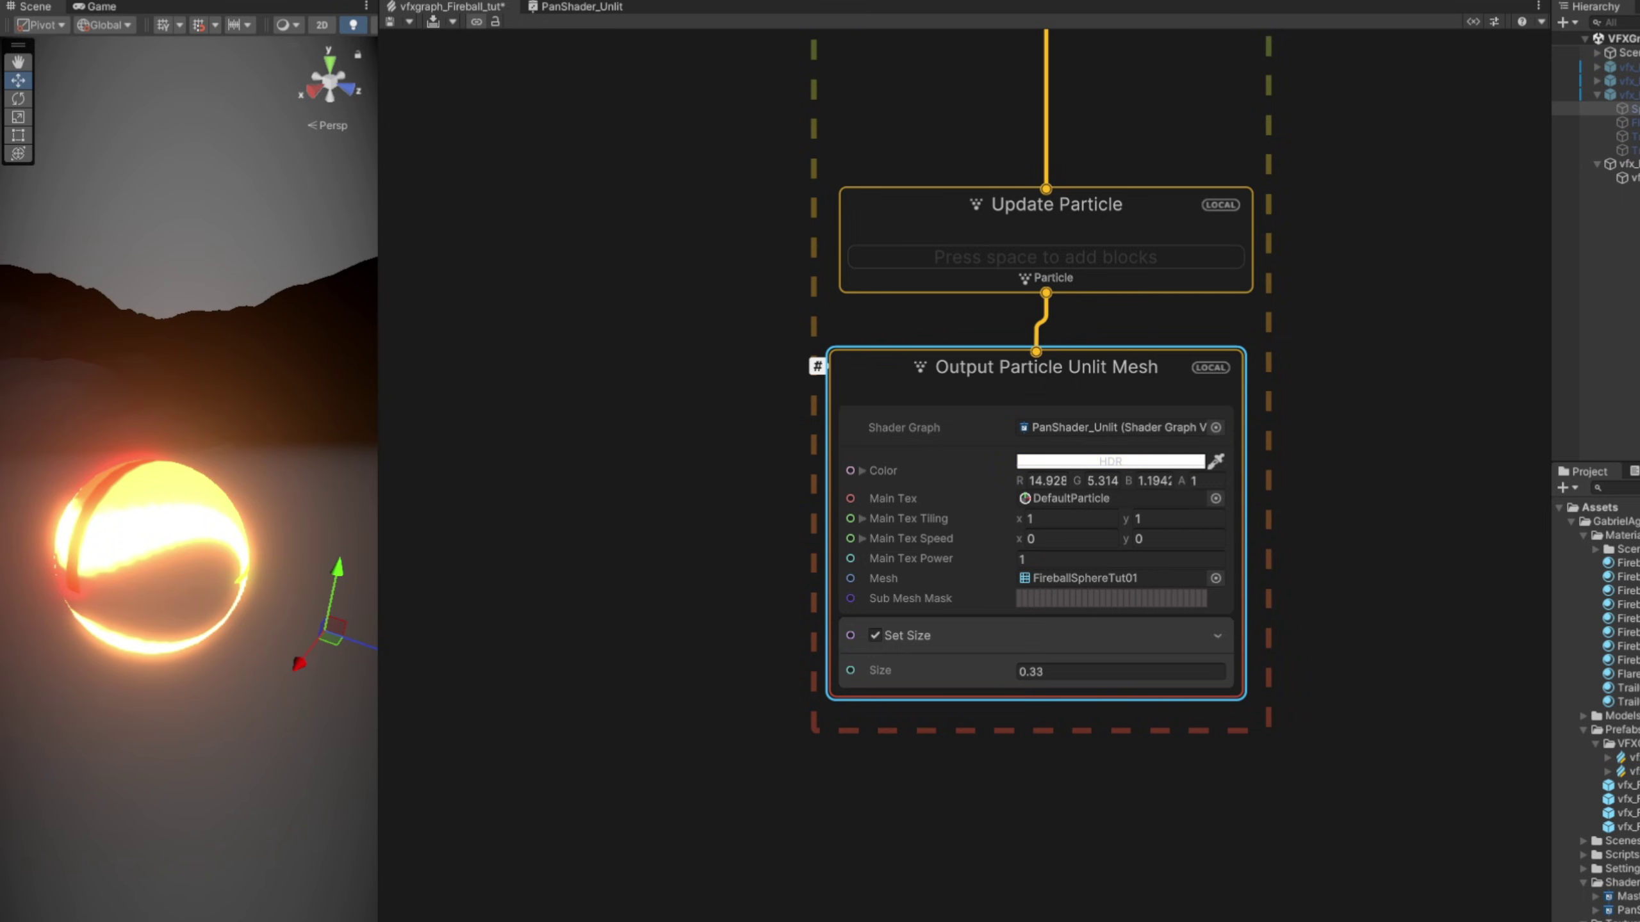
Assign the Voronoi02 texture as the mesh output's Main Tex and set Main Tex Speed to x 0.1, y 0.5
{"action": "scroll", "coordinate": [1594, 711], "scroll_direction": "down", "scroll_amount": 5}
{"action": "left_click_drag", "start_coordinate": [1617, 917], "coordinate": [1067, 499]}
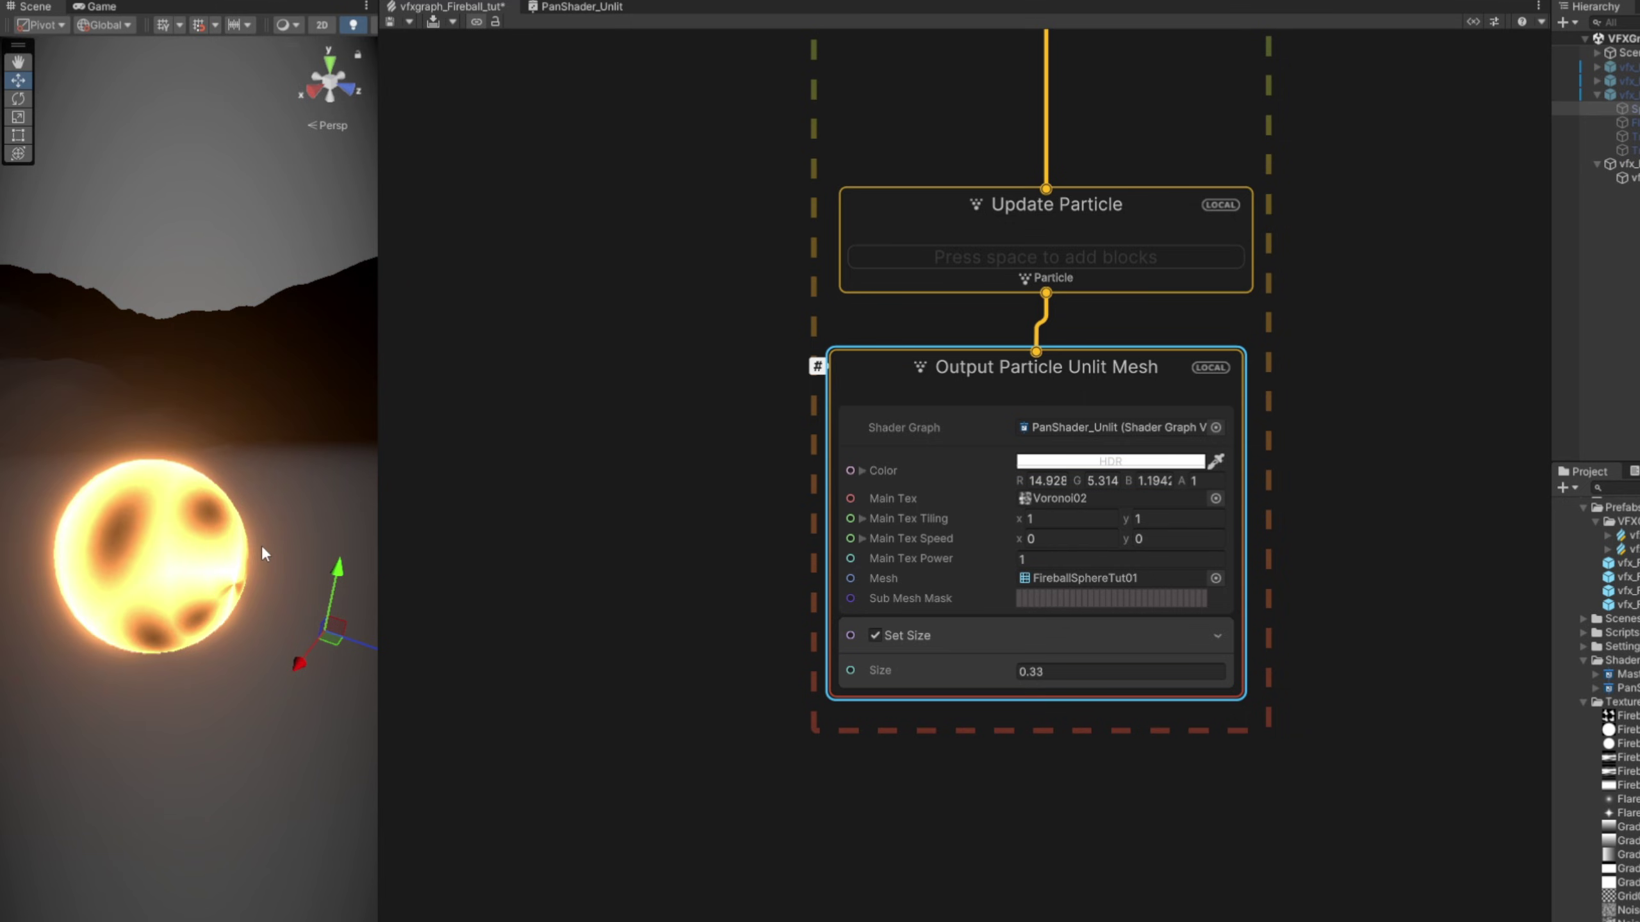
{"action": "left_click", "coordinate": [1059, 539]}
{"action": "type", "text": "0.1"}
{"action": "left_click", "coordinate": [1156, 538]}
{"action": "type", "text": "0.5"}
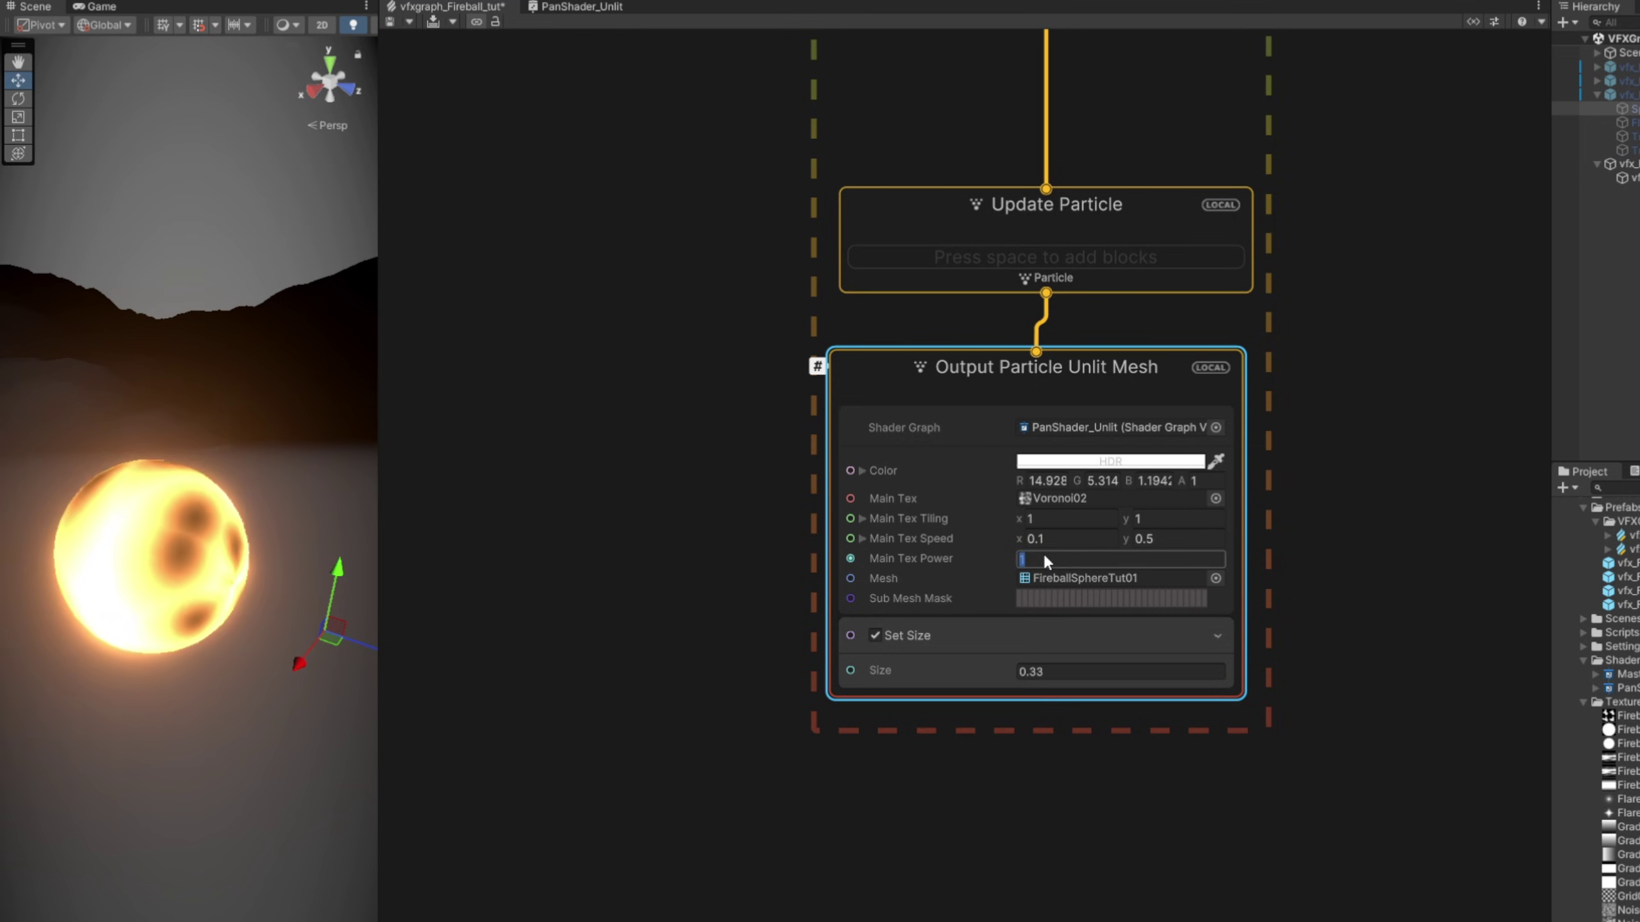
Set Main Tex Power to 3 and change the Output Particle Unlit Mesh blending mode to Additive
{"action": "left_click", "coordinate": [1043, 557]}
{"action": "type", "text": "3"}
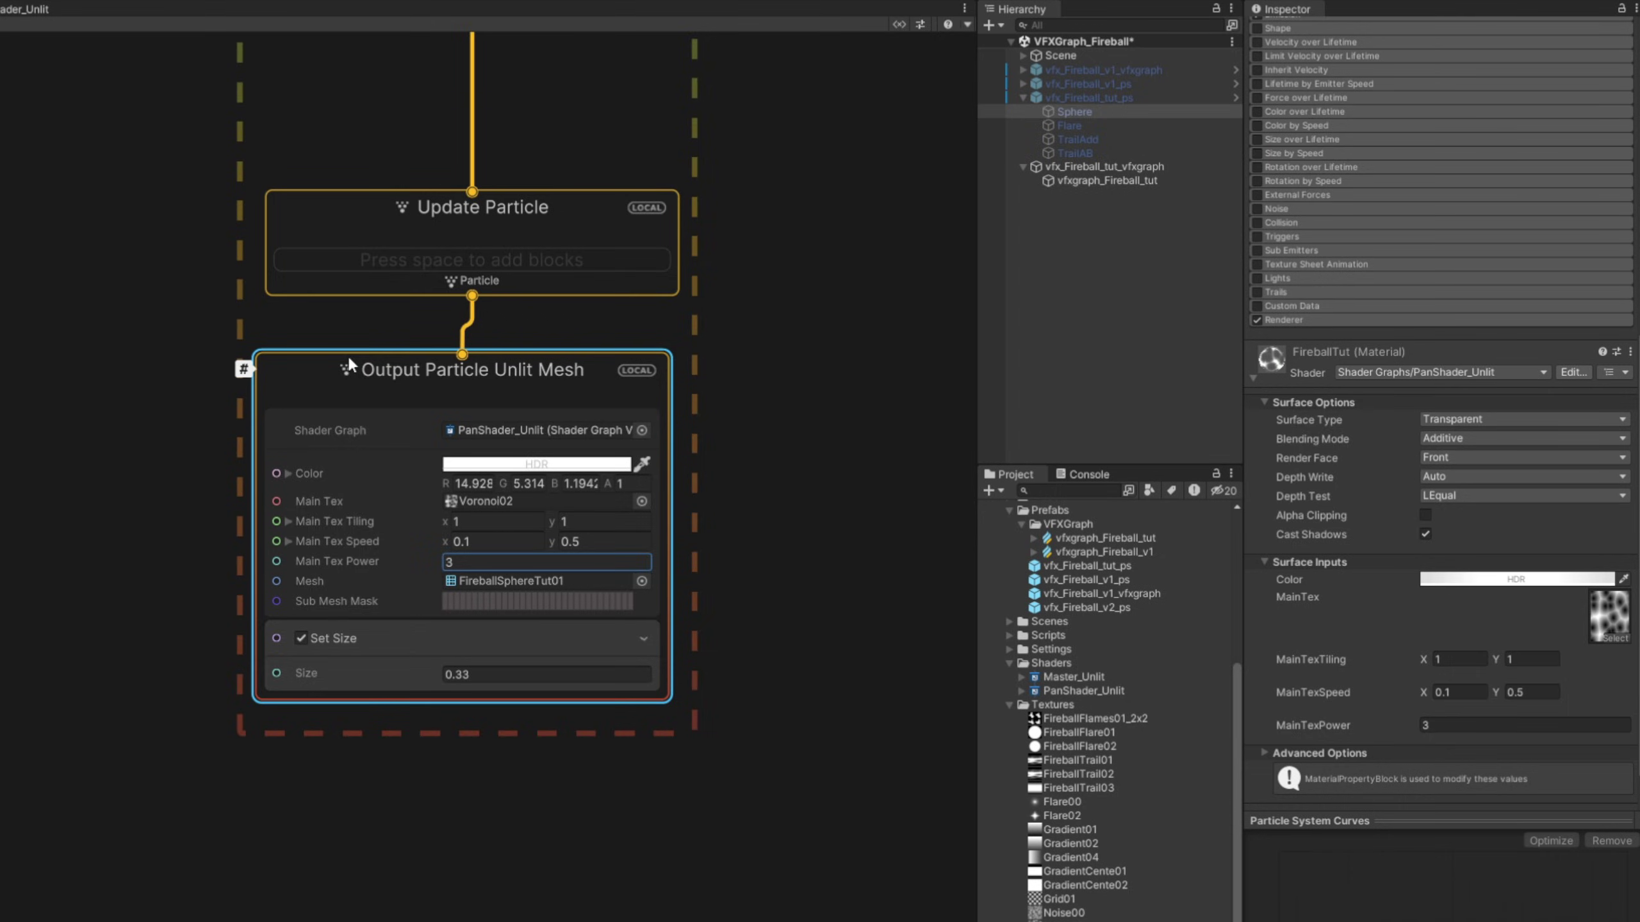
{"action": "left_click", "coordinate": [894, 377]}
{"action": "left_click", "coordinate": [929, 272]}
{"action": "left_click", "coordinate": [312, 379]}
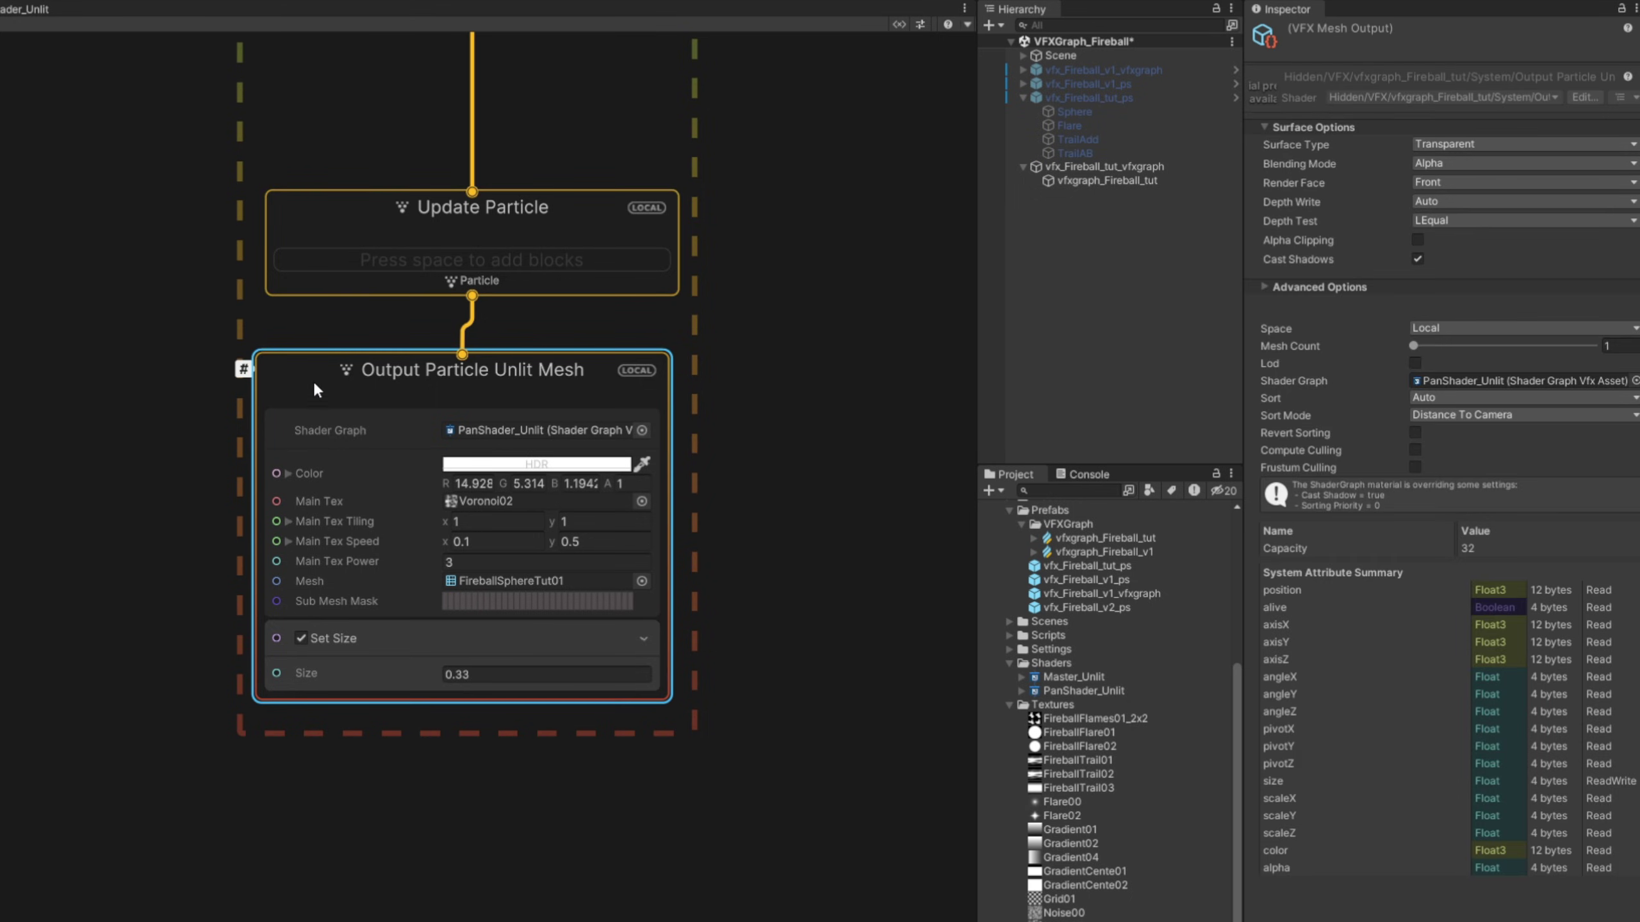
{"action": "left_click", "coordinate": [1436, 161]}
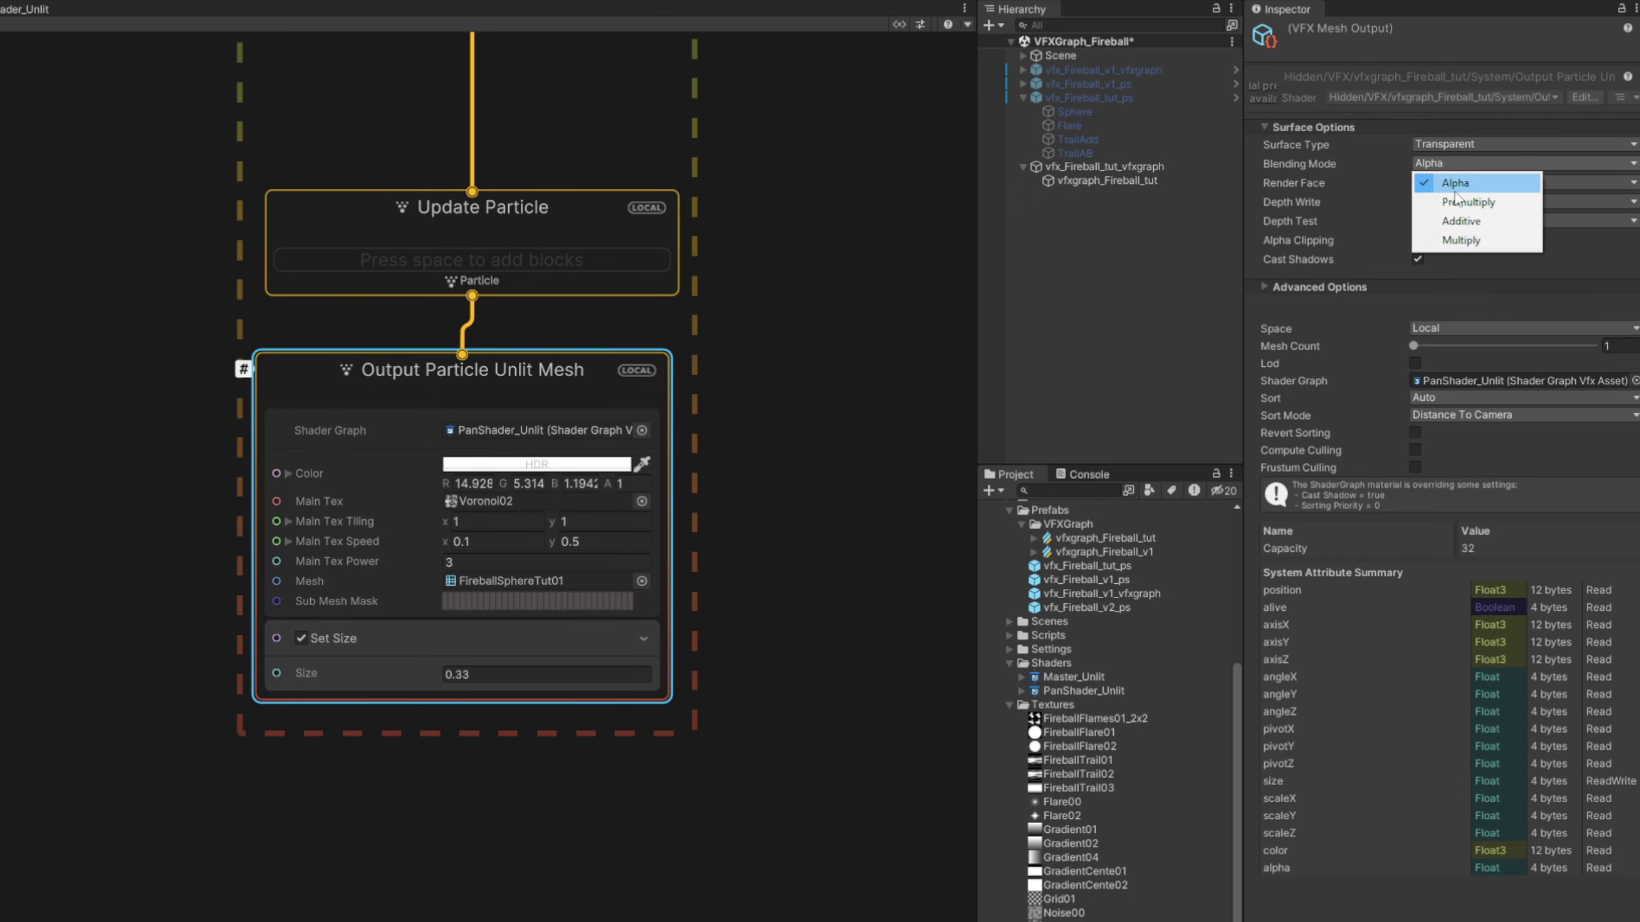
{"action": "left_click", "coordinate": [1460, 221]}
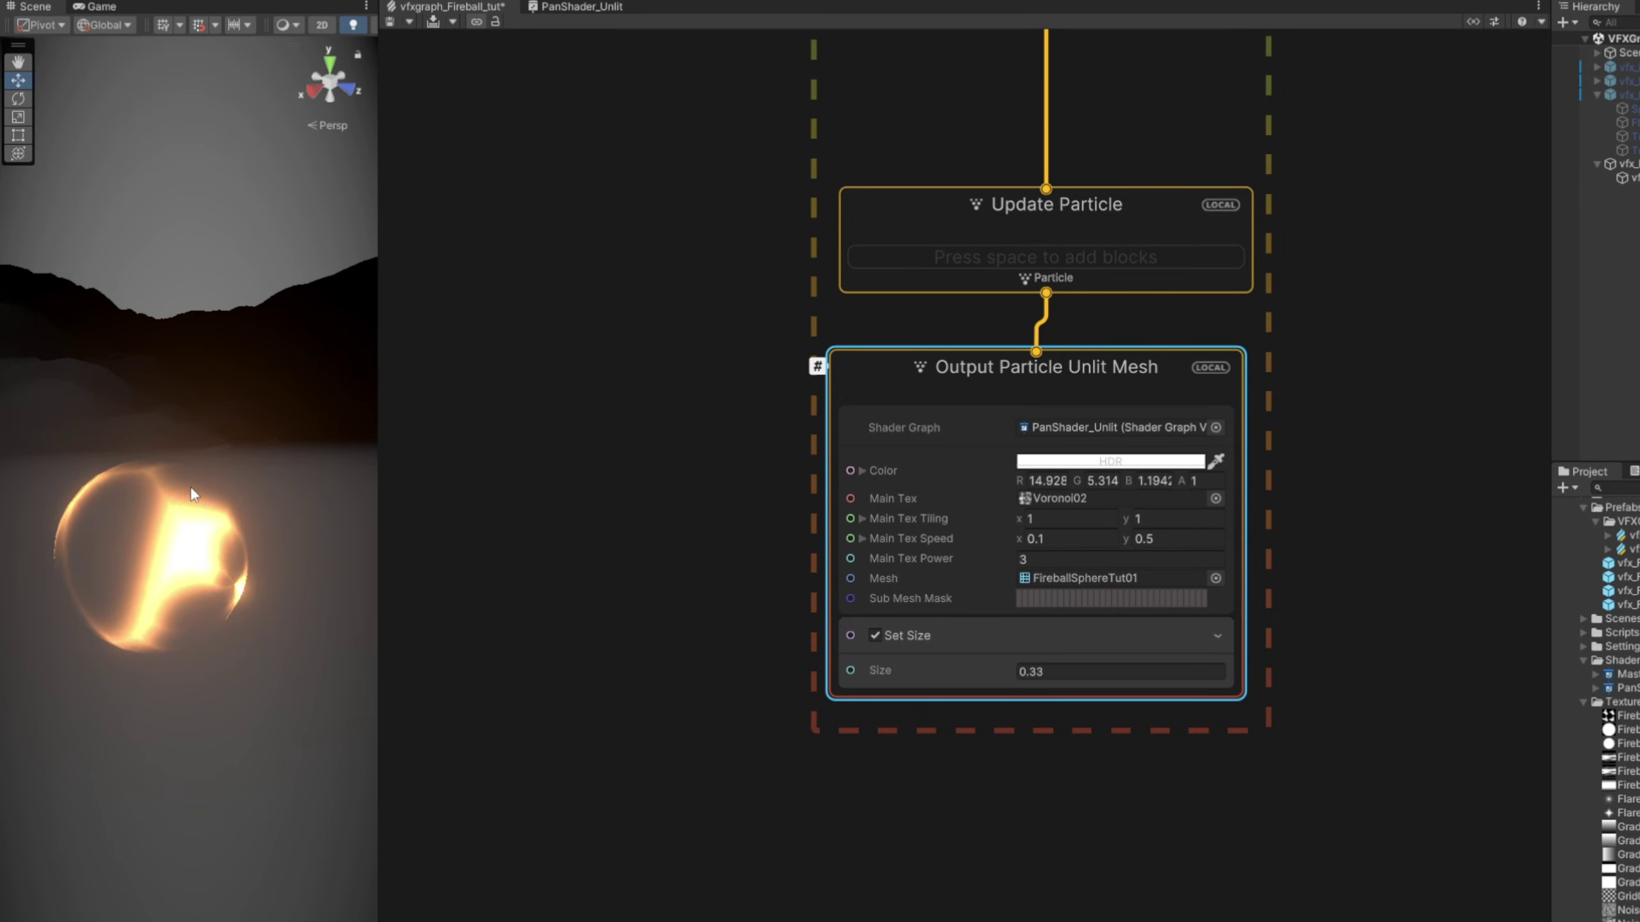
Shift the mesh output aside and add an Output Particle Quad connected to Update Particle next to it
{"action": "left_click_drag", "start_coordinate": [919, 378], "coordinate": [1104, 376]}
{"action": "left_click_drag", "start_coordinate": [1046, 293], "coordinate": [679, 370]}
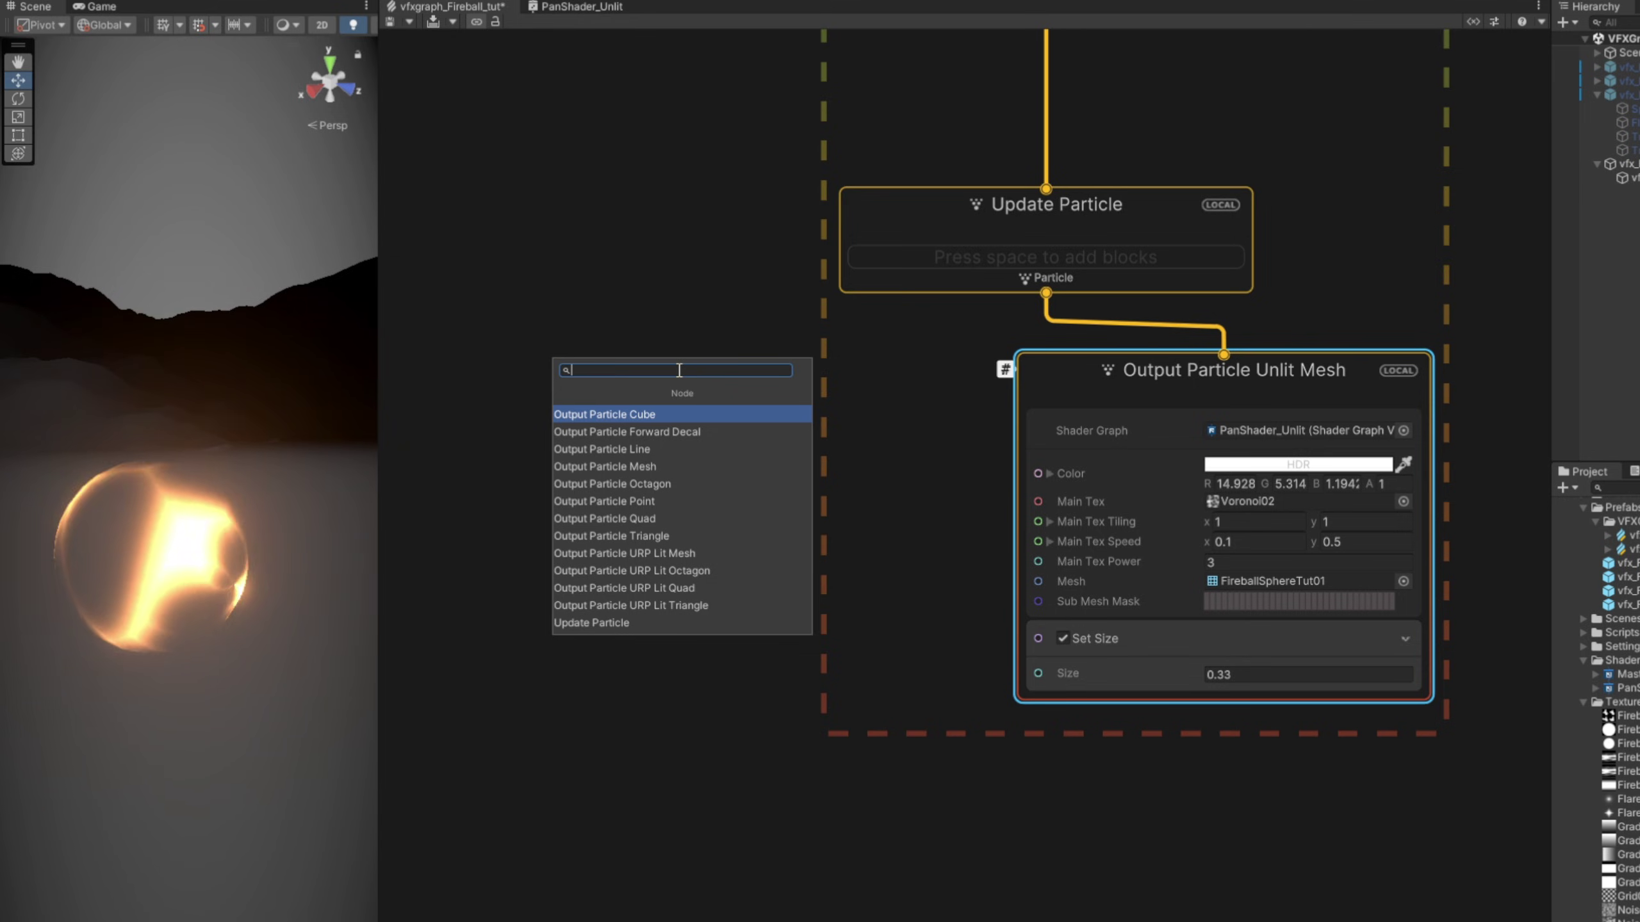
{"action": "left_click", "coordinate": [626, 511]}
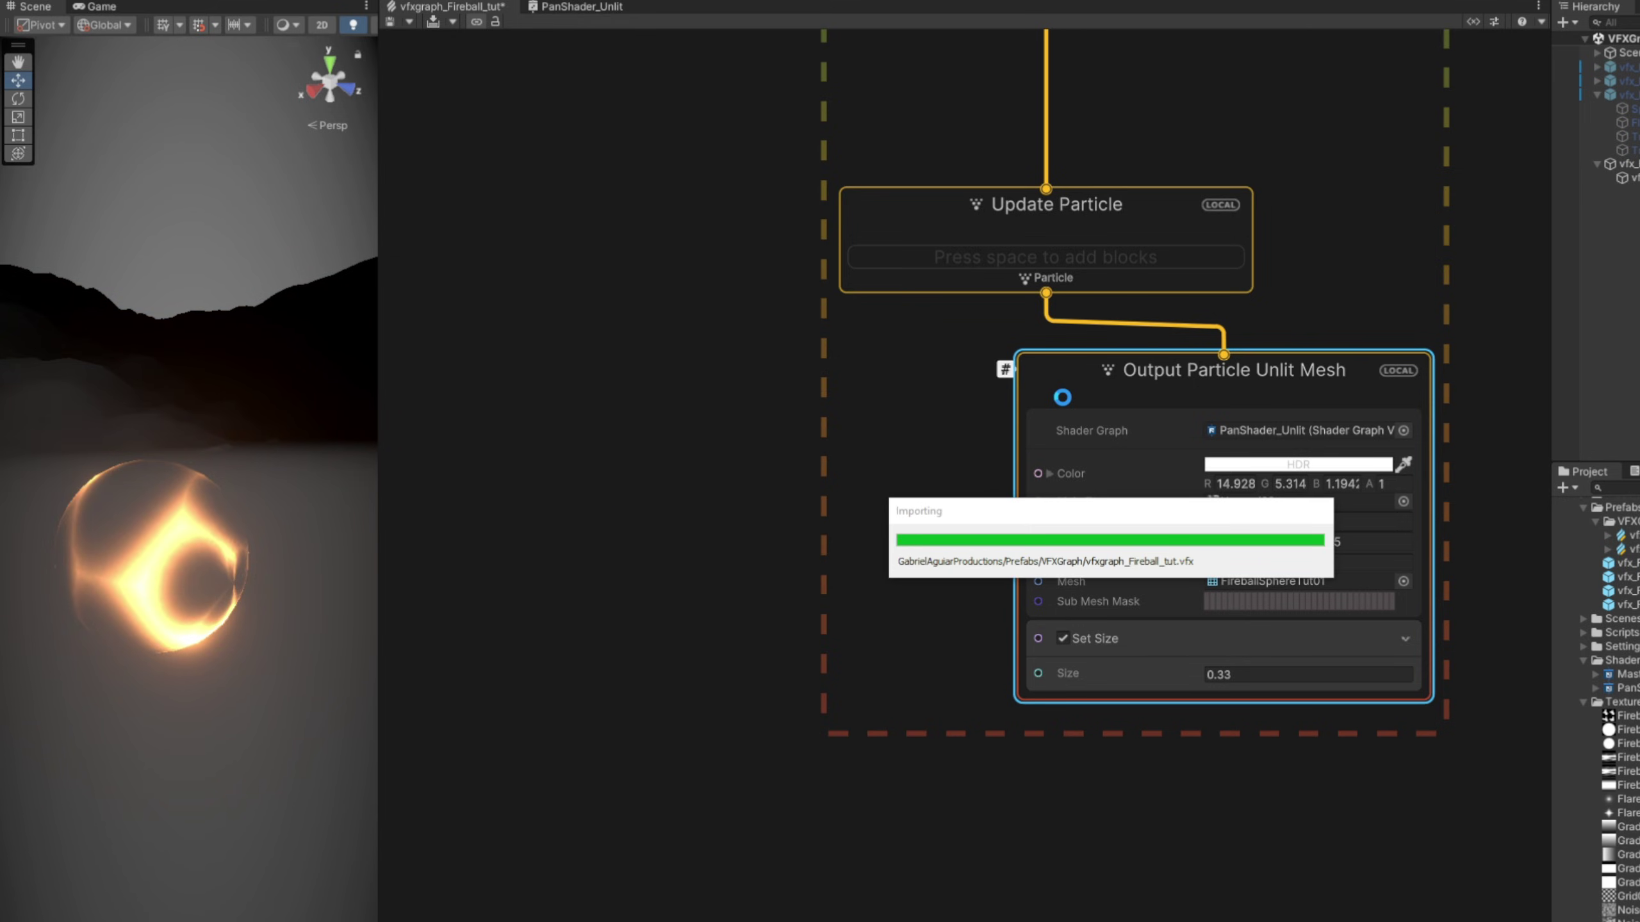
Label the Output Particle Unlit Mesh context SPHERE and the Output Particle Quad context FLARE
{"action": "double_click", "coordinate": [1068, 395]}
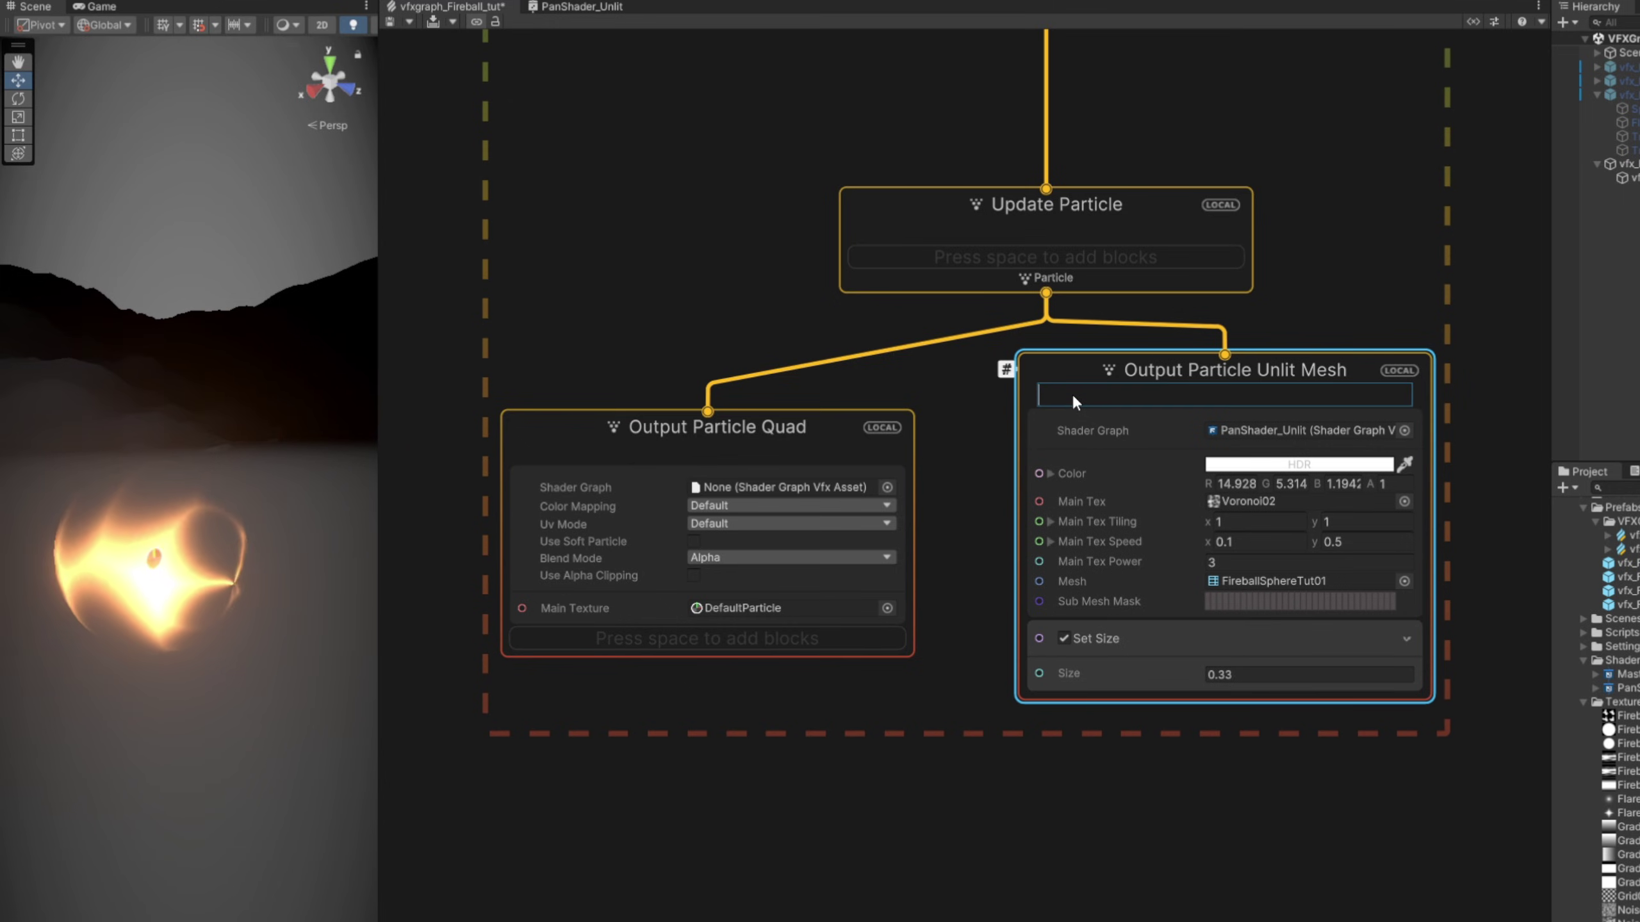
{"action": "type", "text": "SPHERE"}
{"action": "double_click", "coordinate": [723, 445]}
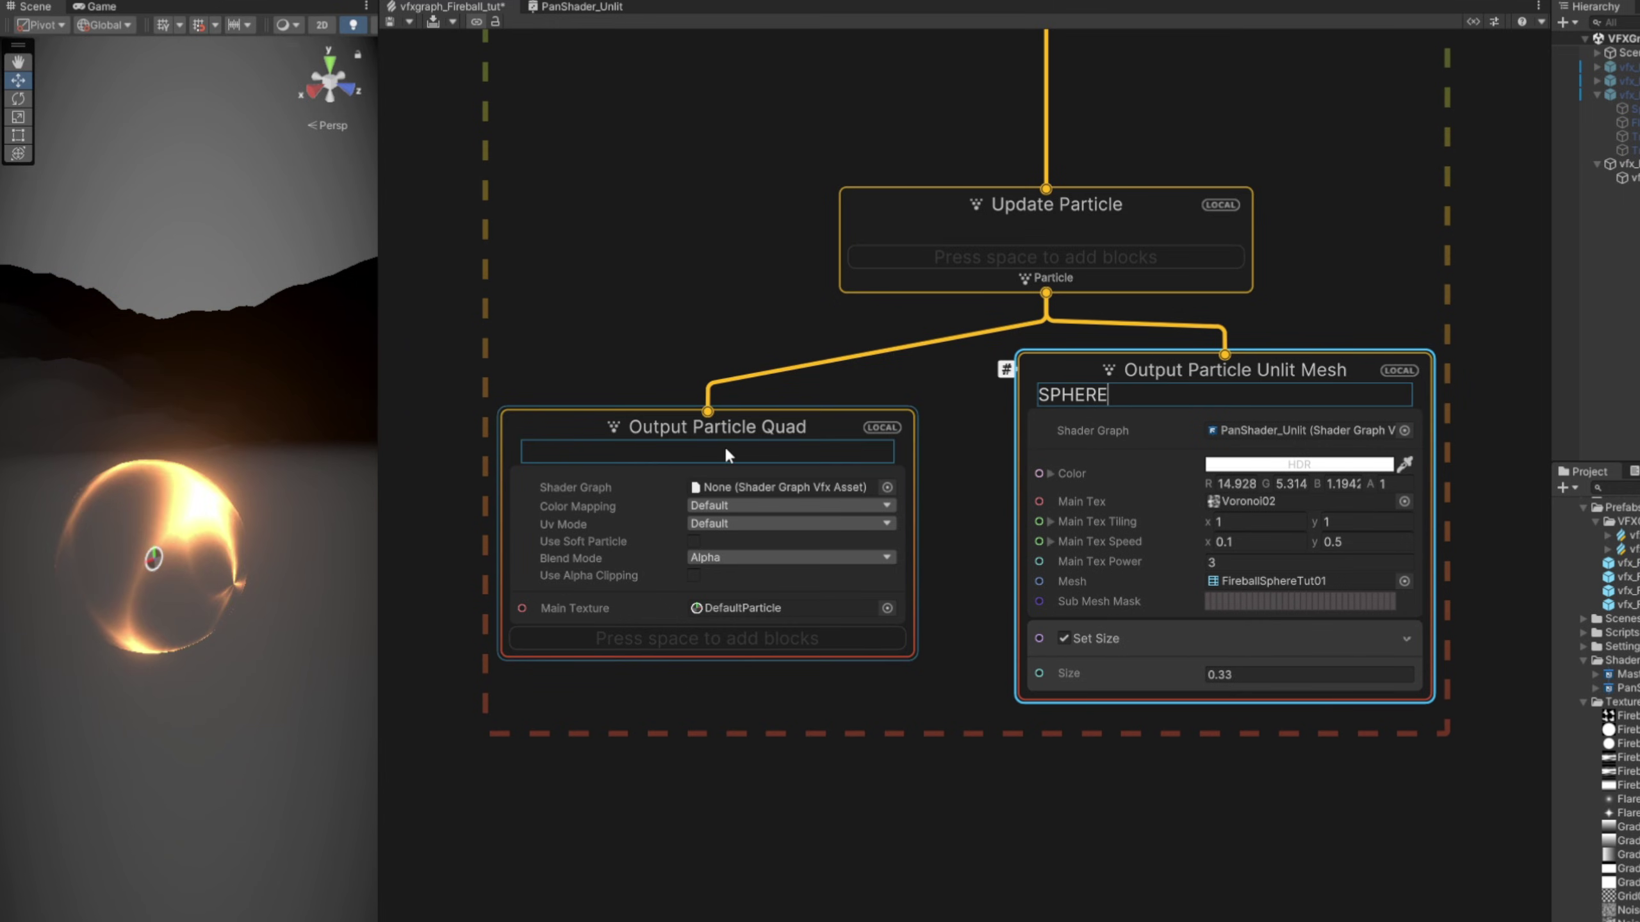
{"action": "type", "text": "FLARE"}
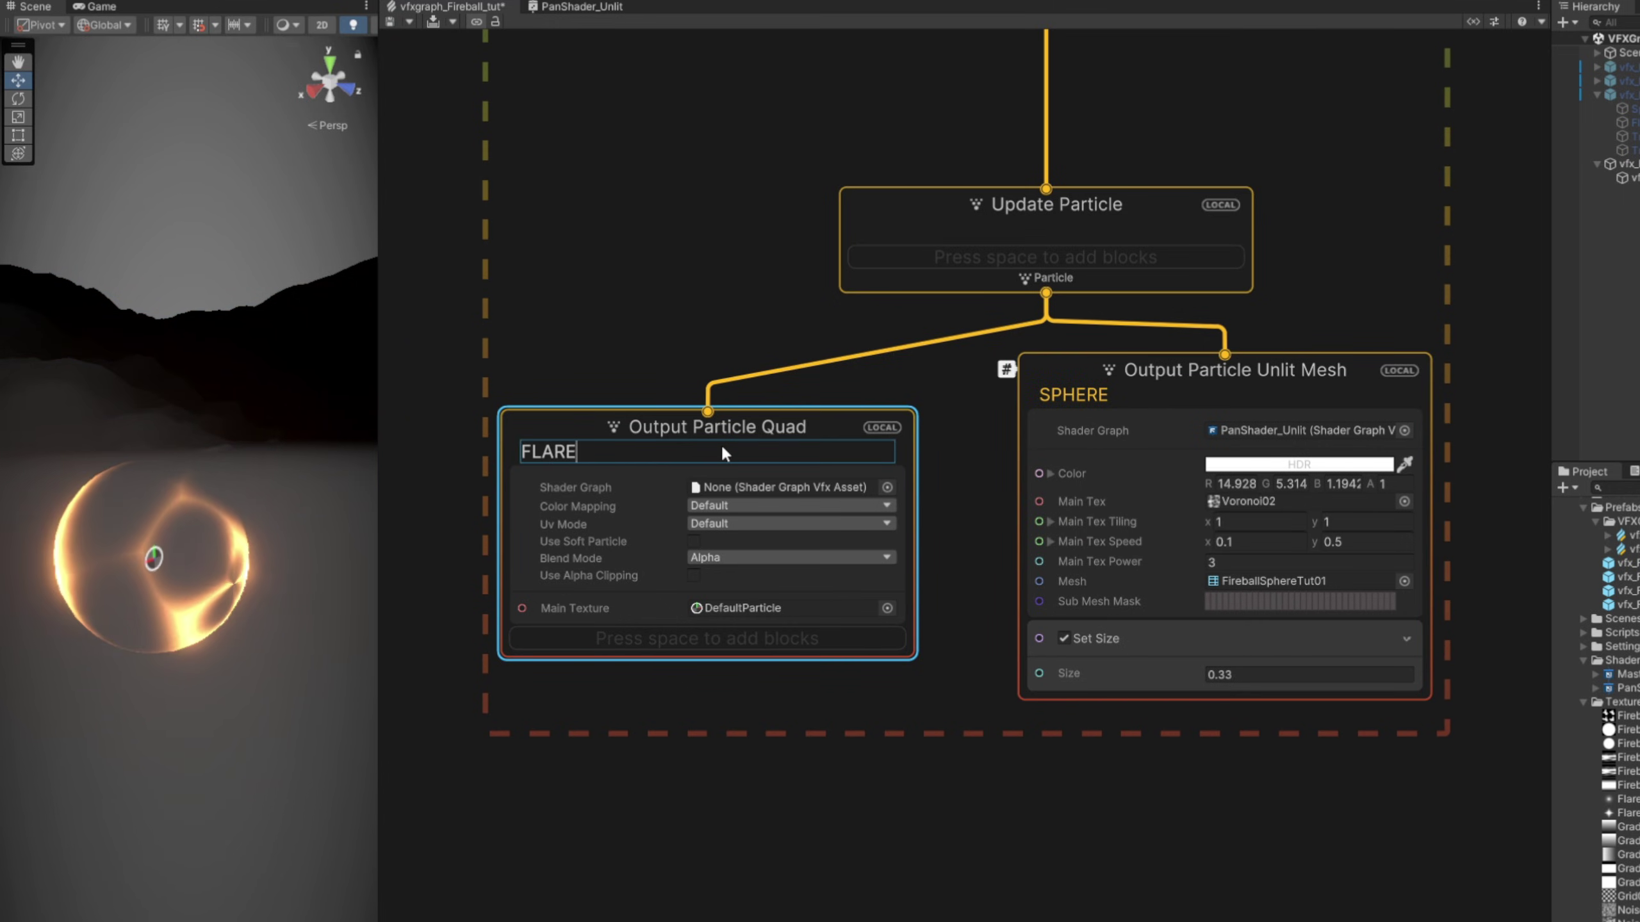
{"action": "key", "text": "Return"}
{"action": "left_click", "coordinate": [848, 762]}
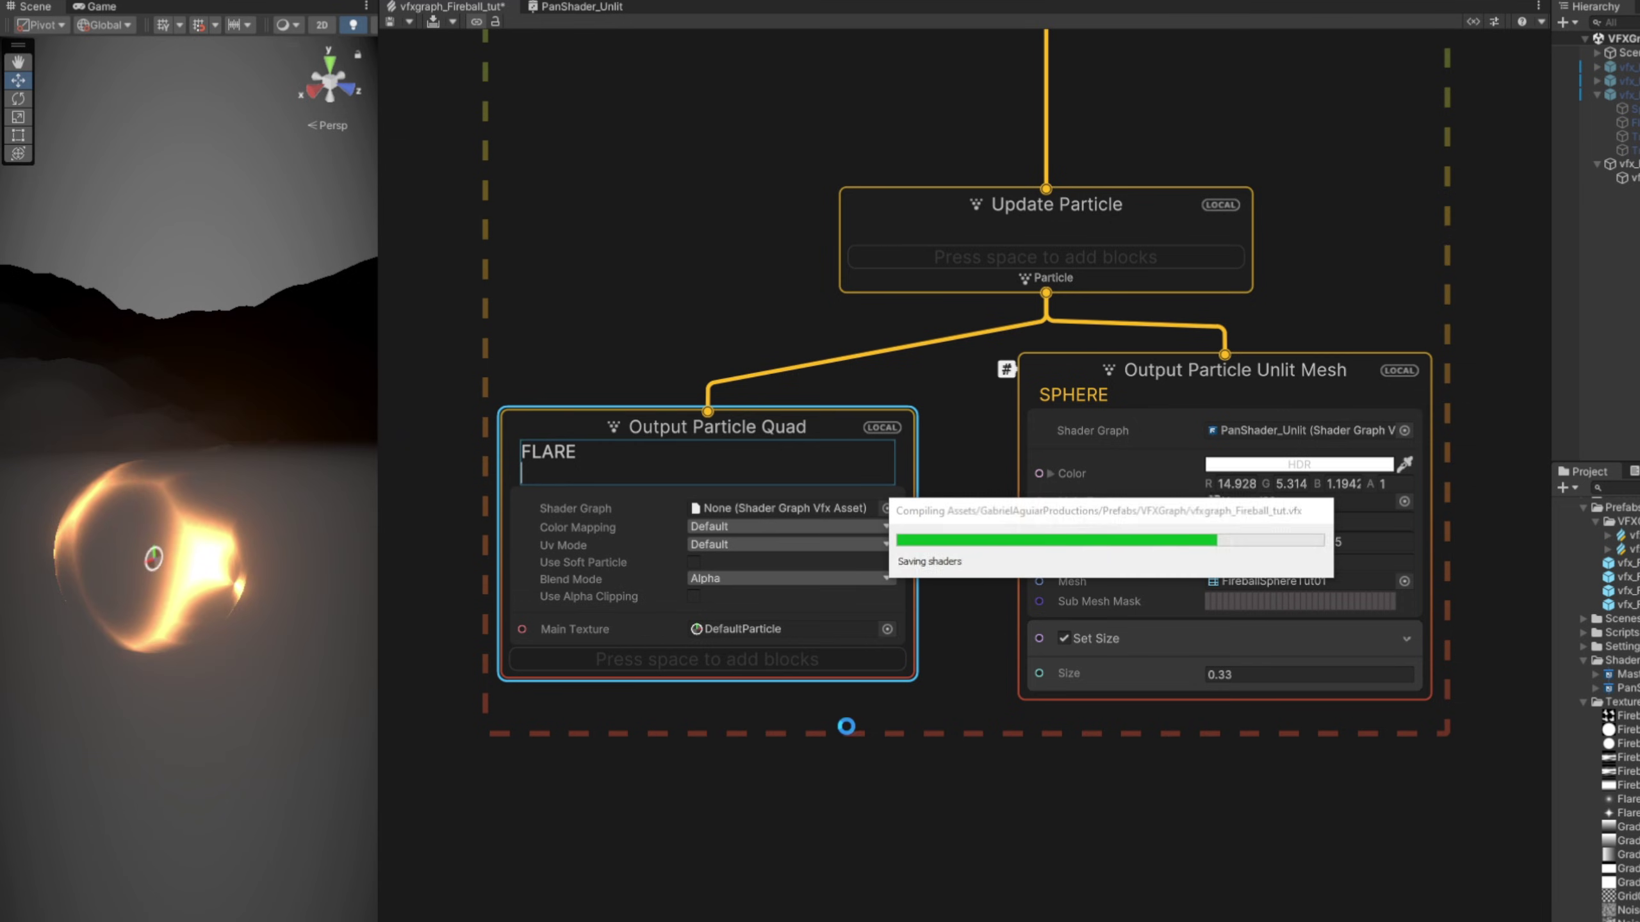
Assign the FireballFlare01 texture as the Main Texture of the FLARE output
{"action": "left_click", "coordinate": [887, 608]}
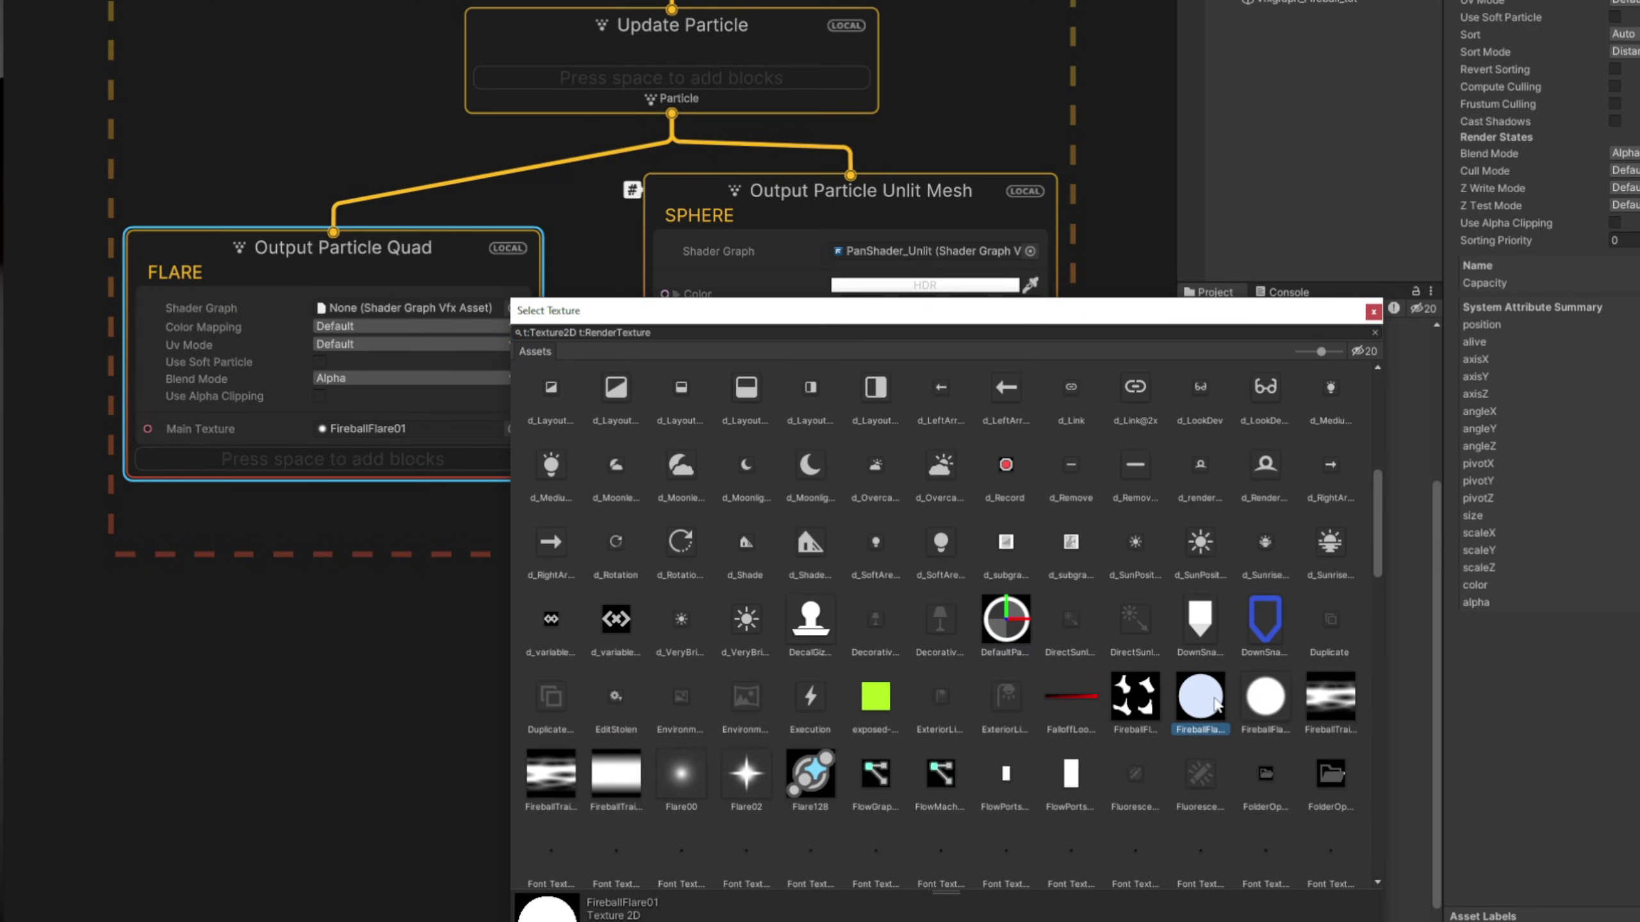
{"action": "double_click", "coordinate": [1587, 885]}
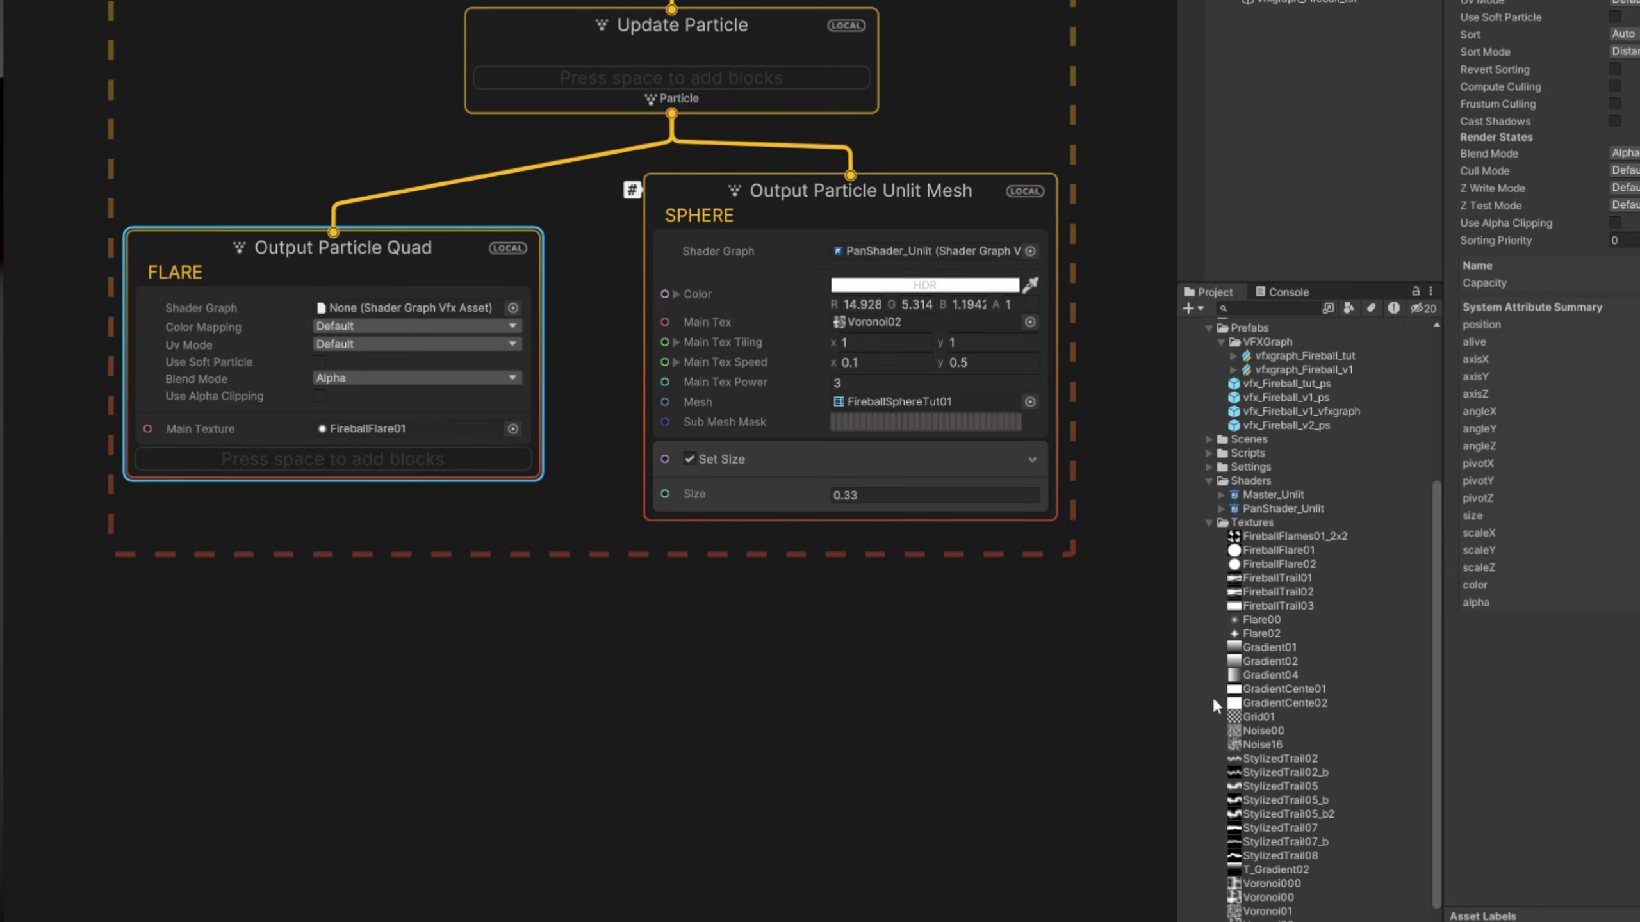
{"action": "right_click_drag", "start_coordinate": [271, 543], "coordinate": [304, 617]}
{"action": "key", "text": "w"}
{"action": "key", "text": "s"}
{"action": "key", "text": "a"}
{"action": "left_click_drag", "start_coordinate": [303, 618], "coordinate": [336, 639], "text": "alt"}
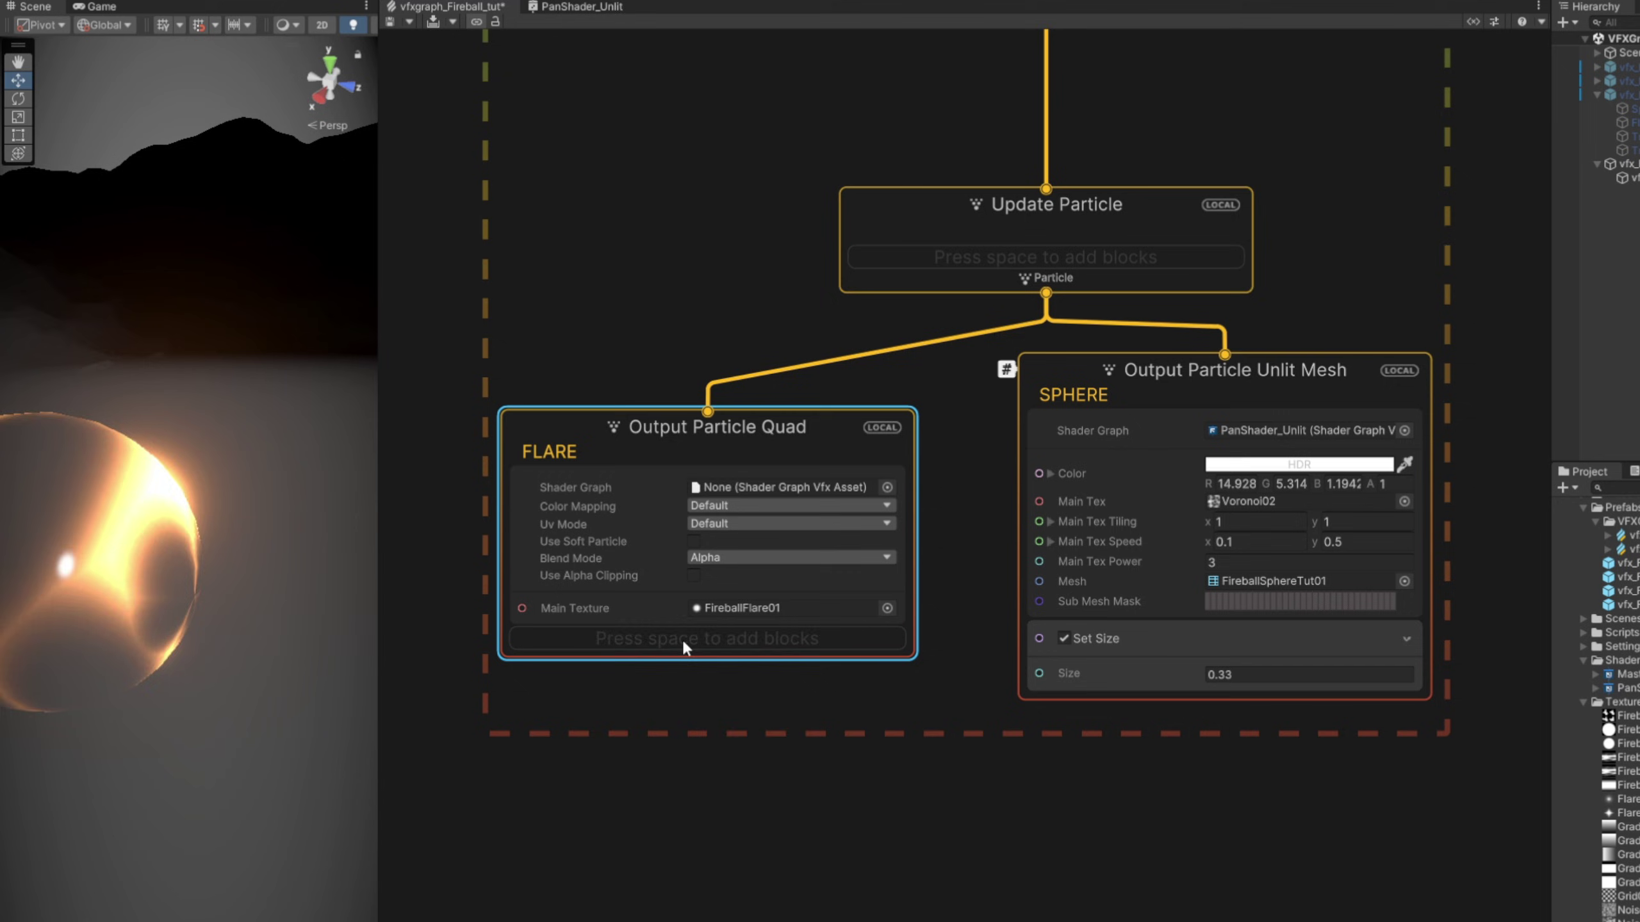
Add an Orient: Face Camera Plane block to the FLARE output
{"action": "key", "text": "space"}
{"action": "type", "text": "ori"}
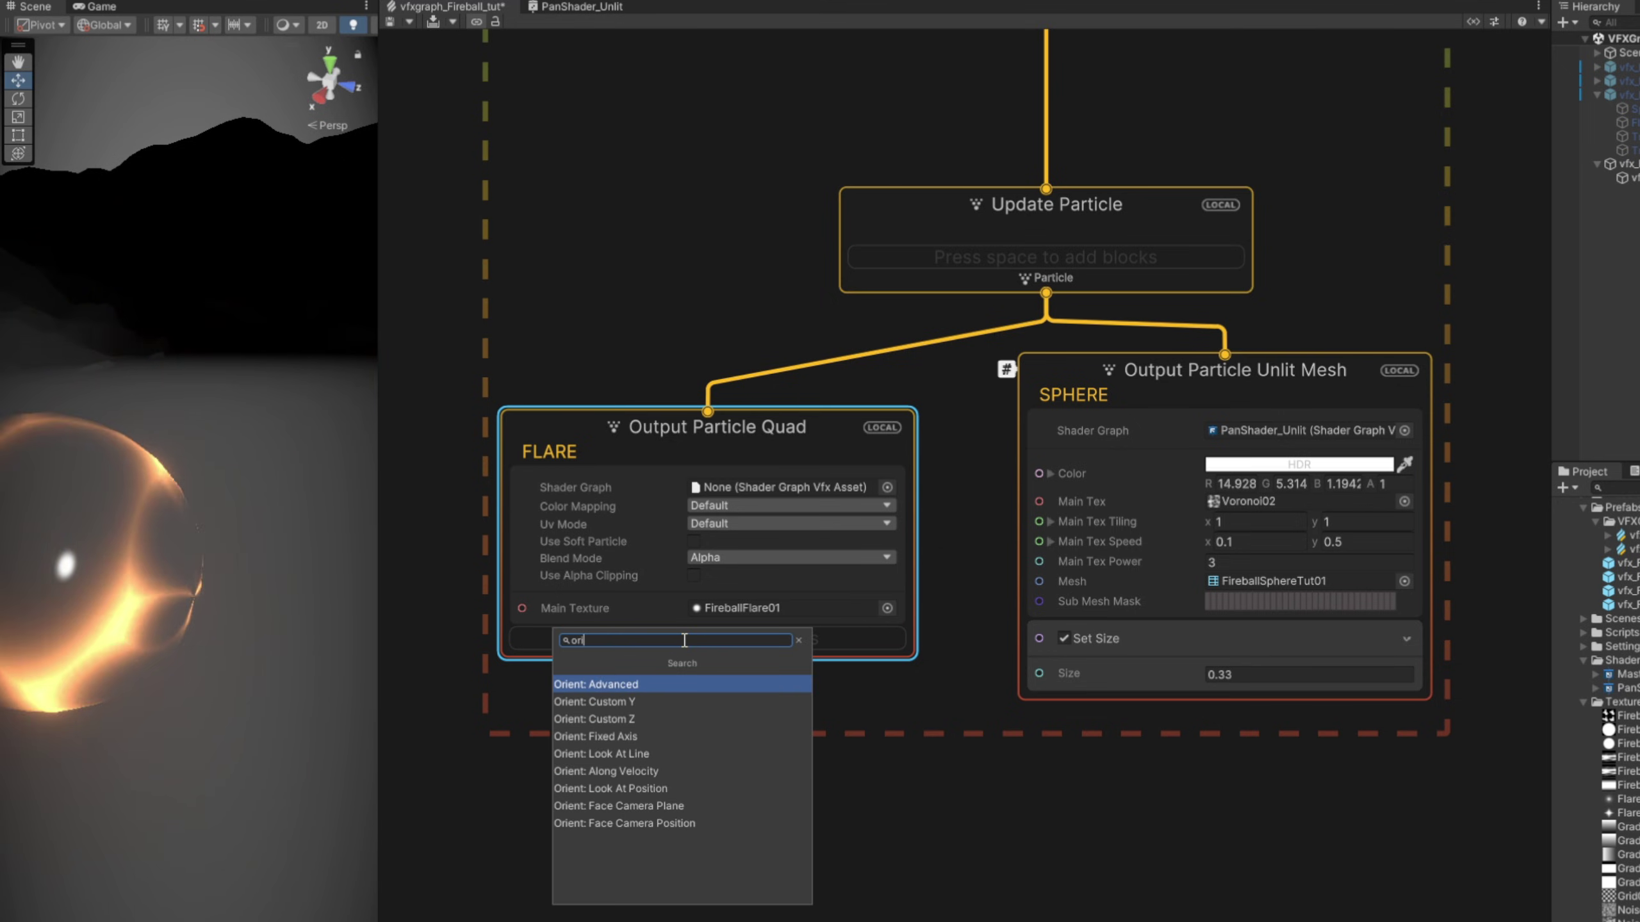
{"action": "key", "text": "Down"}
{"action": "key", "text": "Down"}
{"action": "key", "text": "Down"}
{"action": "key", "text": "Down"}
{"action": "key", "text": "Down"}
{"action": "key", "text": "Down"}
{"action": "key", "text": "Down"}
{"action": "key", "text": "Return"}
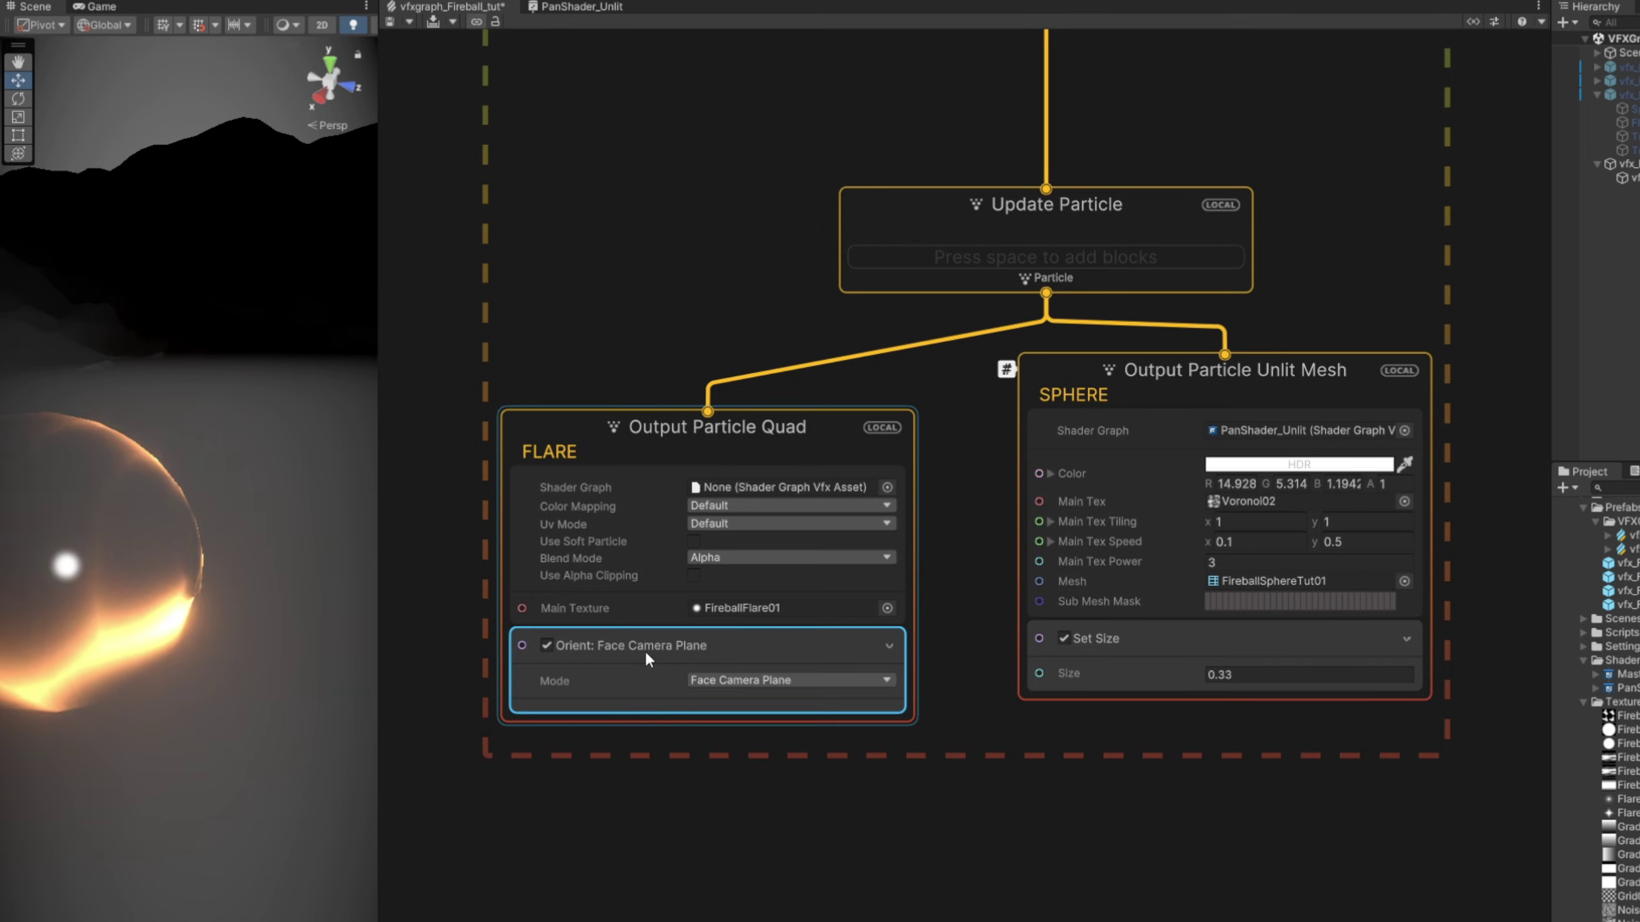
Add a Set Size block to the FLARE output and set its size to 1
{"action": "key", "text": "space"}
{"action": "type", "text": "setsize"}
{"action": "key", "text": "Return"}
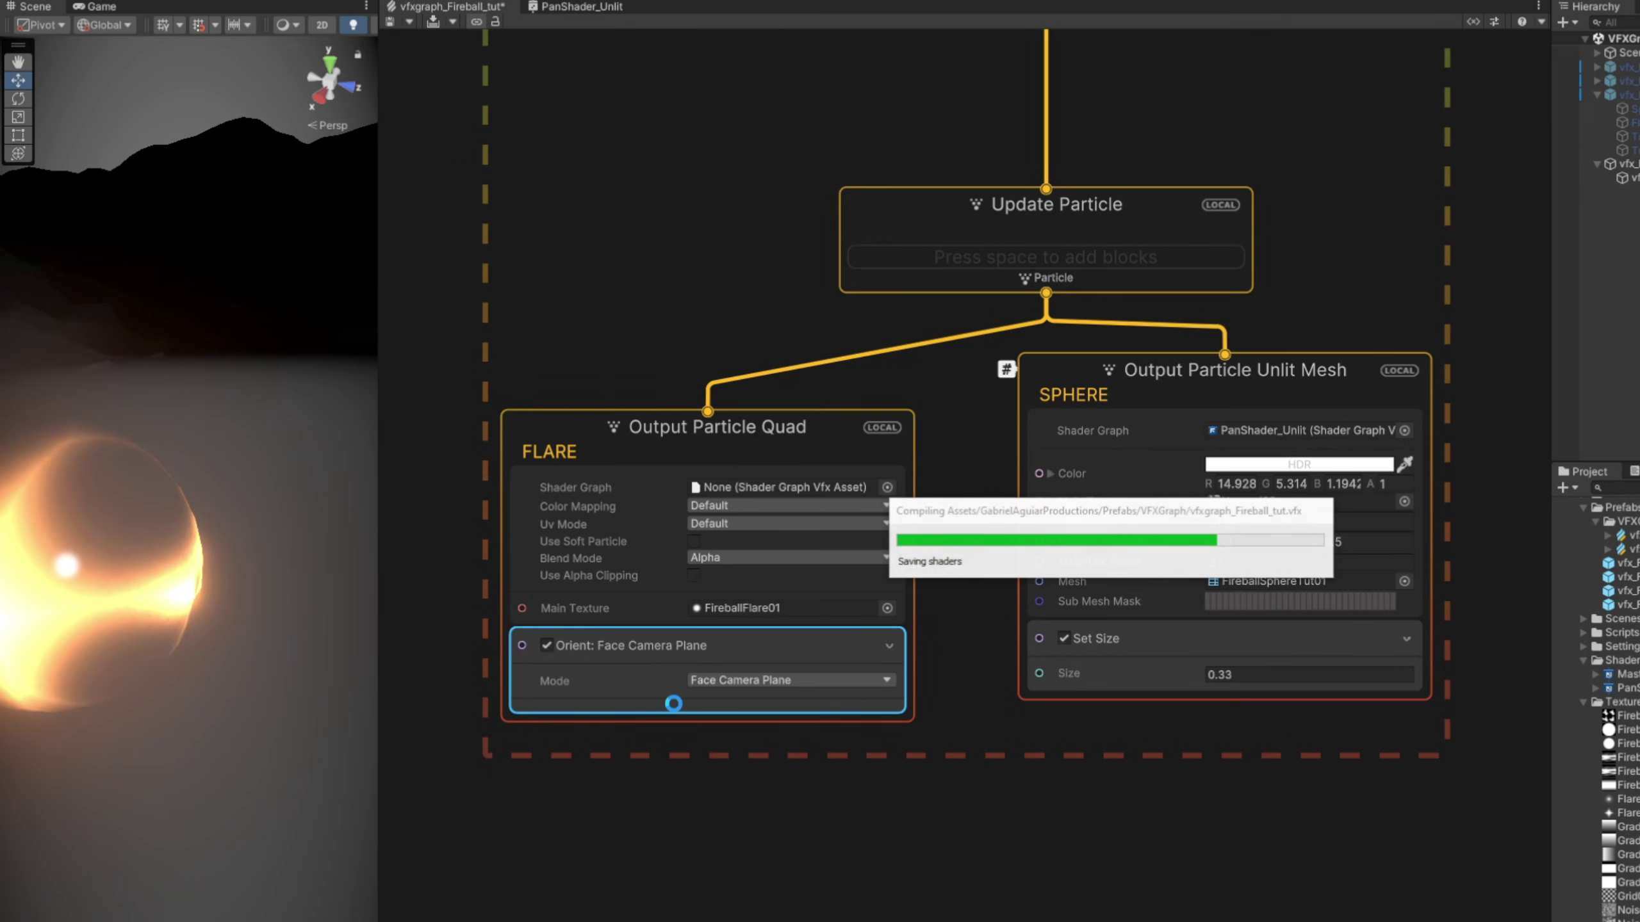
{"action": "left_click", "coordinate": [724, 774]}
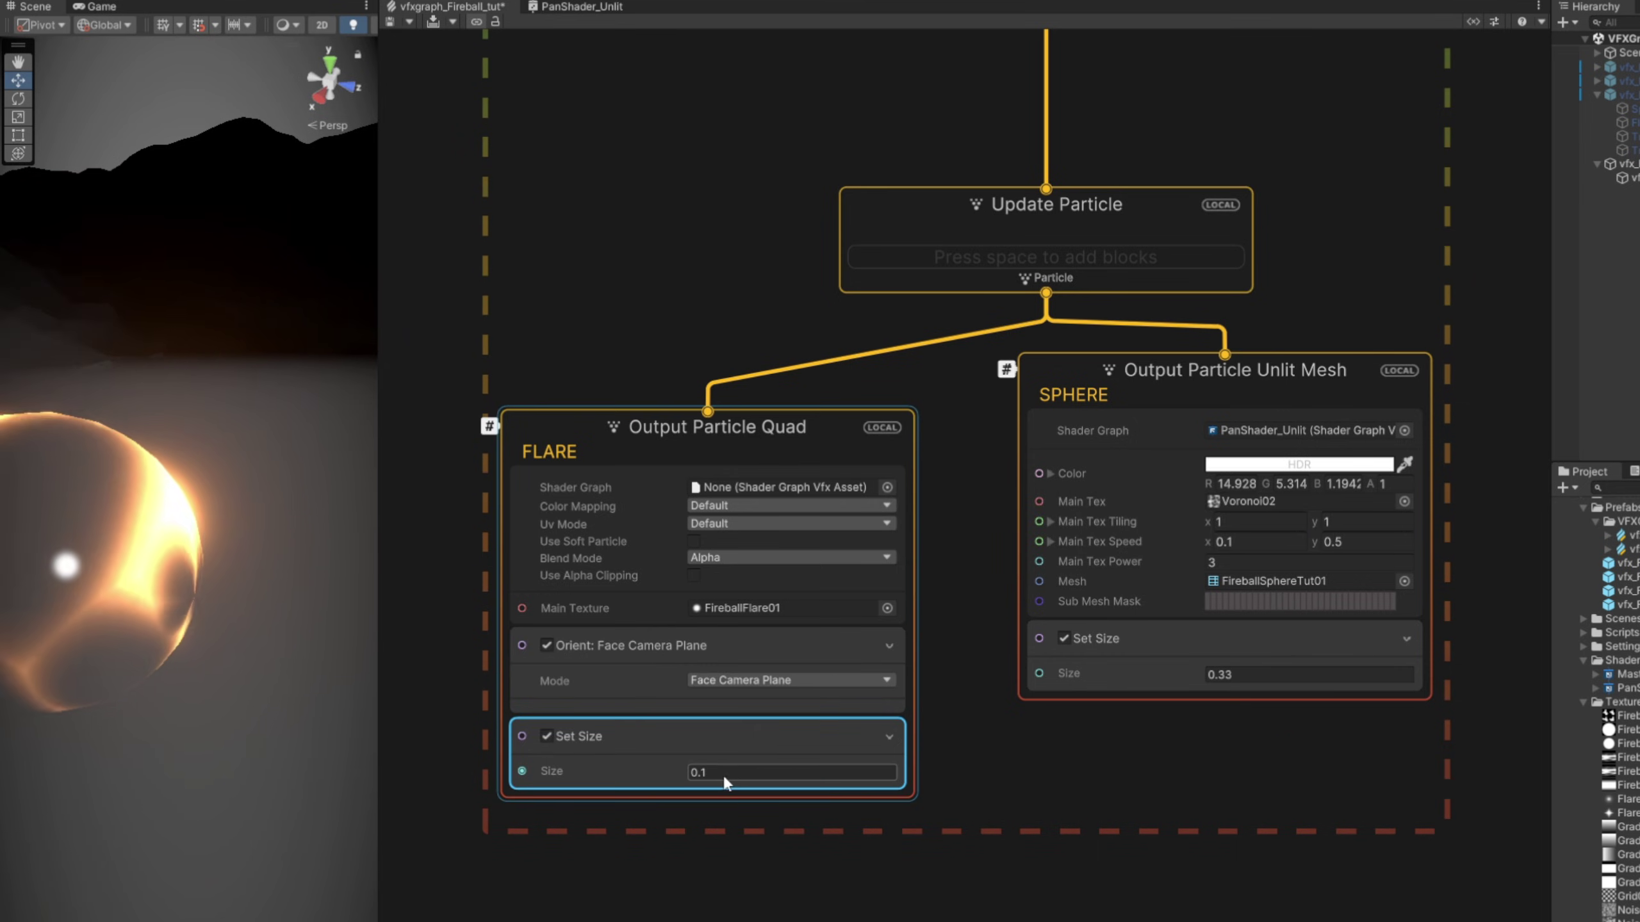
{"action": "type", "text": "1"}
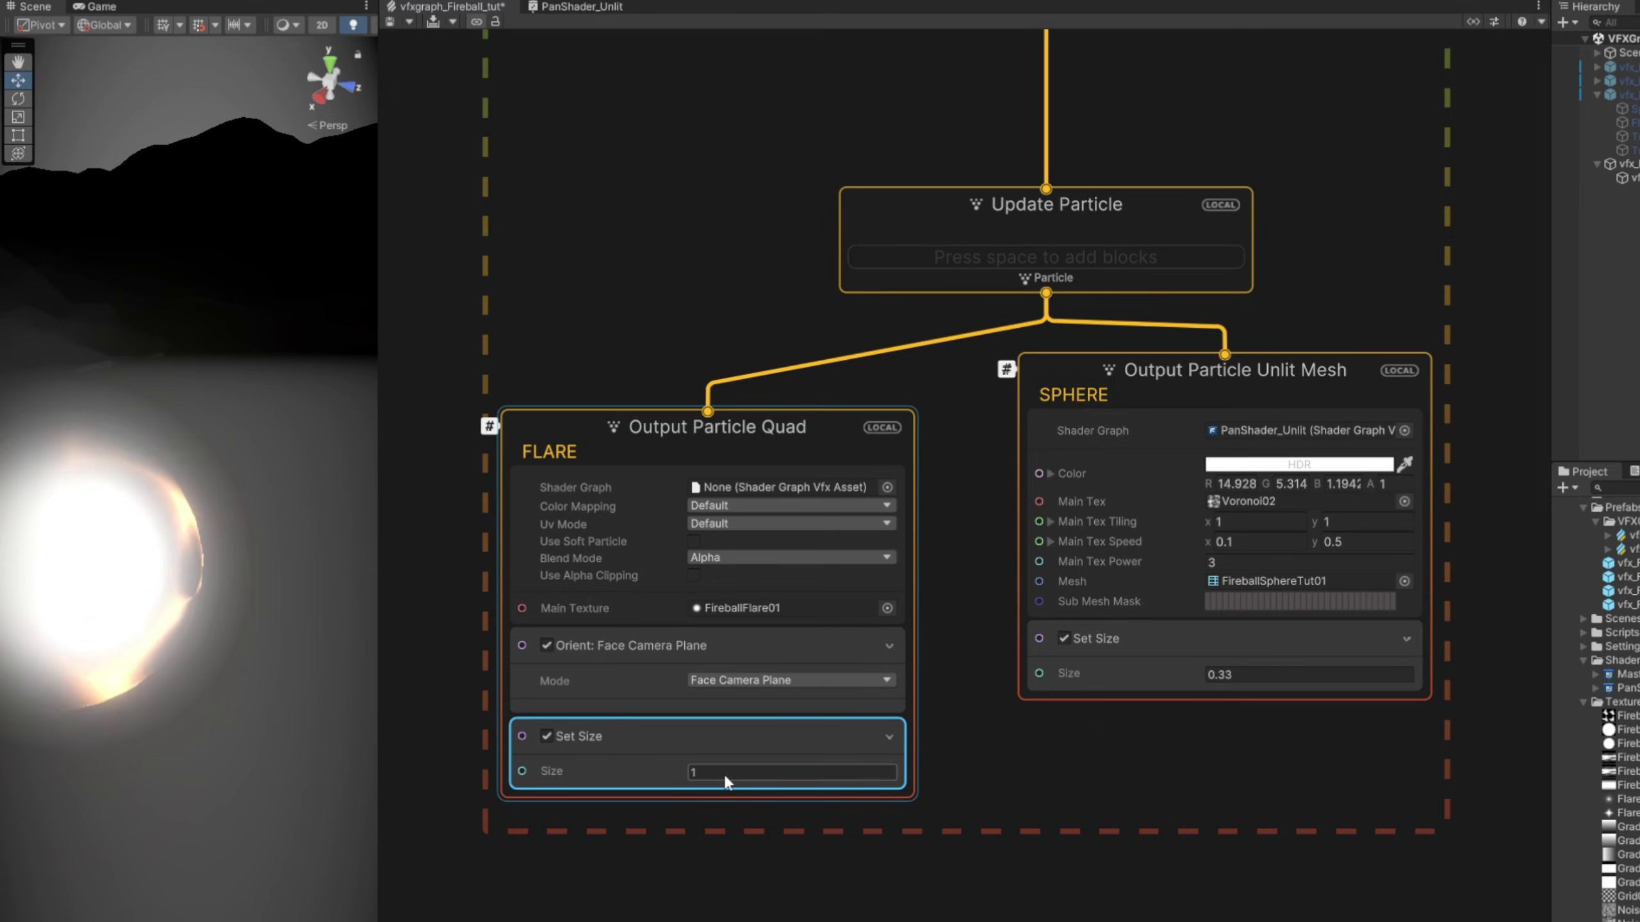
{"action": "key", "text": "Return"}
Add a Set Color block to the FLARE output and place it below the Set Size block
{"action": "key", "text": "space"}
{"action": "type", "text": "set color"}
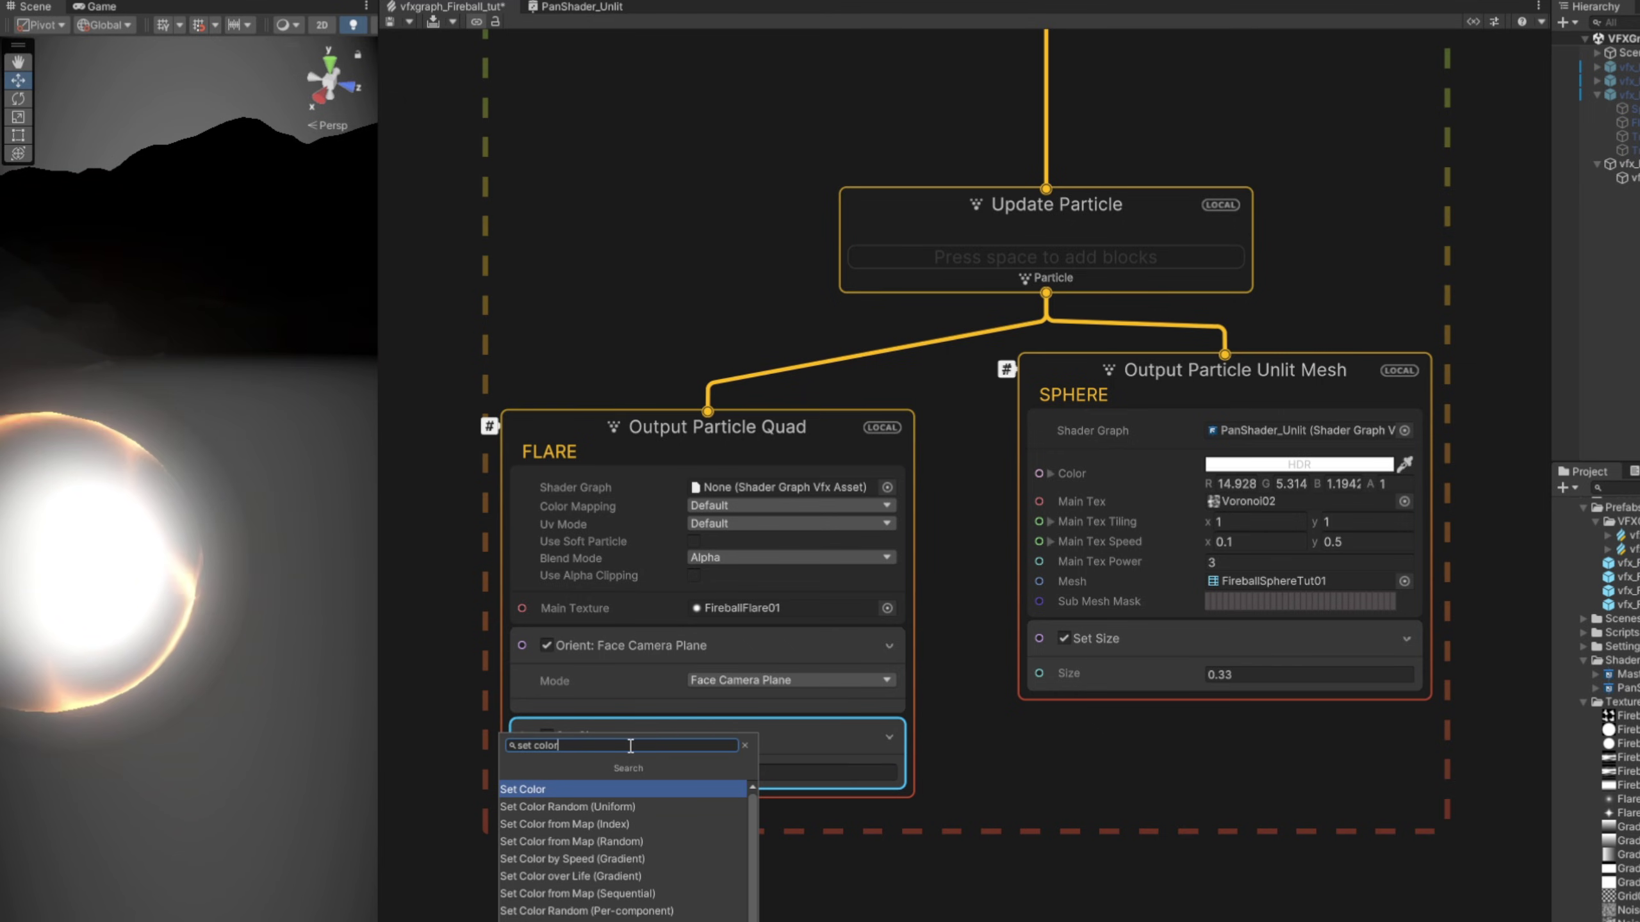
{"action": "key", "text": "Return"}
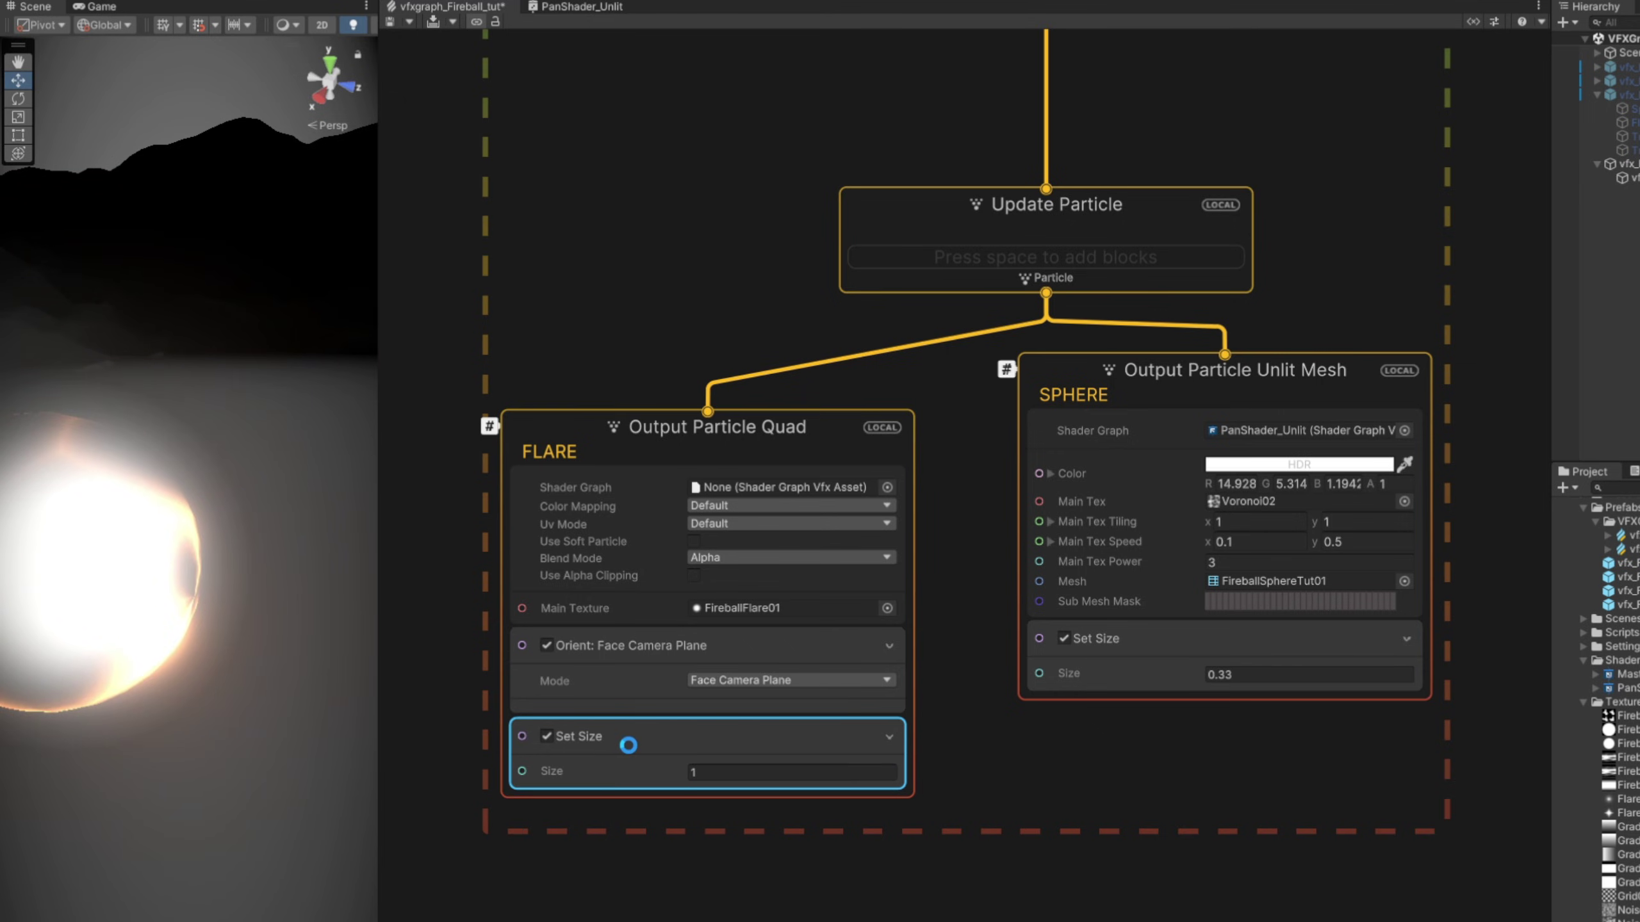
{"action": "left_click_drag", "start_coordinate": [667, 895], "coordinate": [690, 875]}
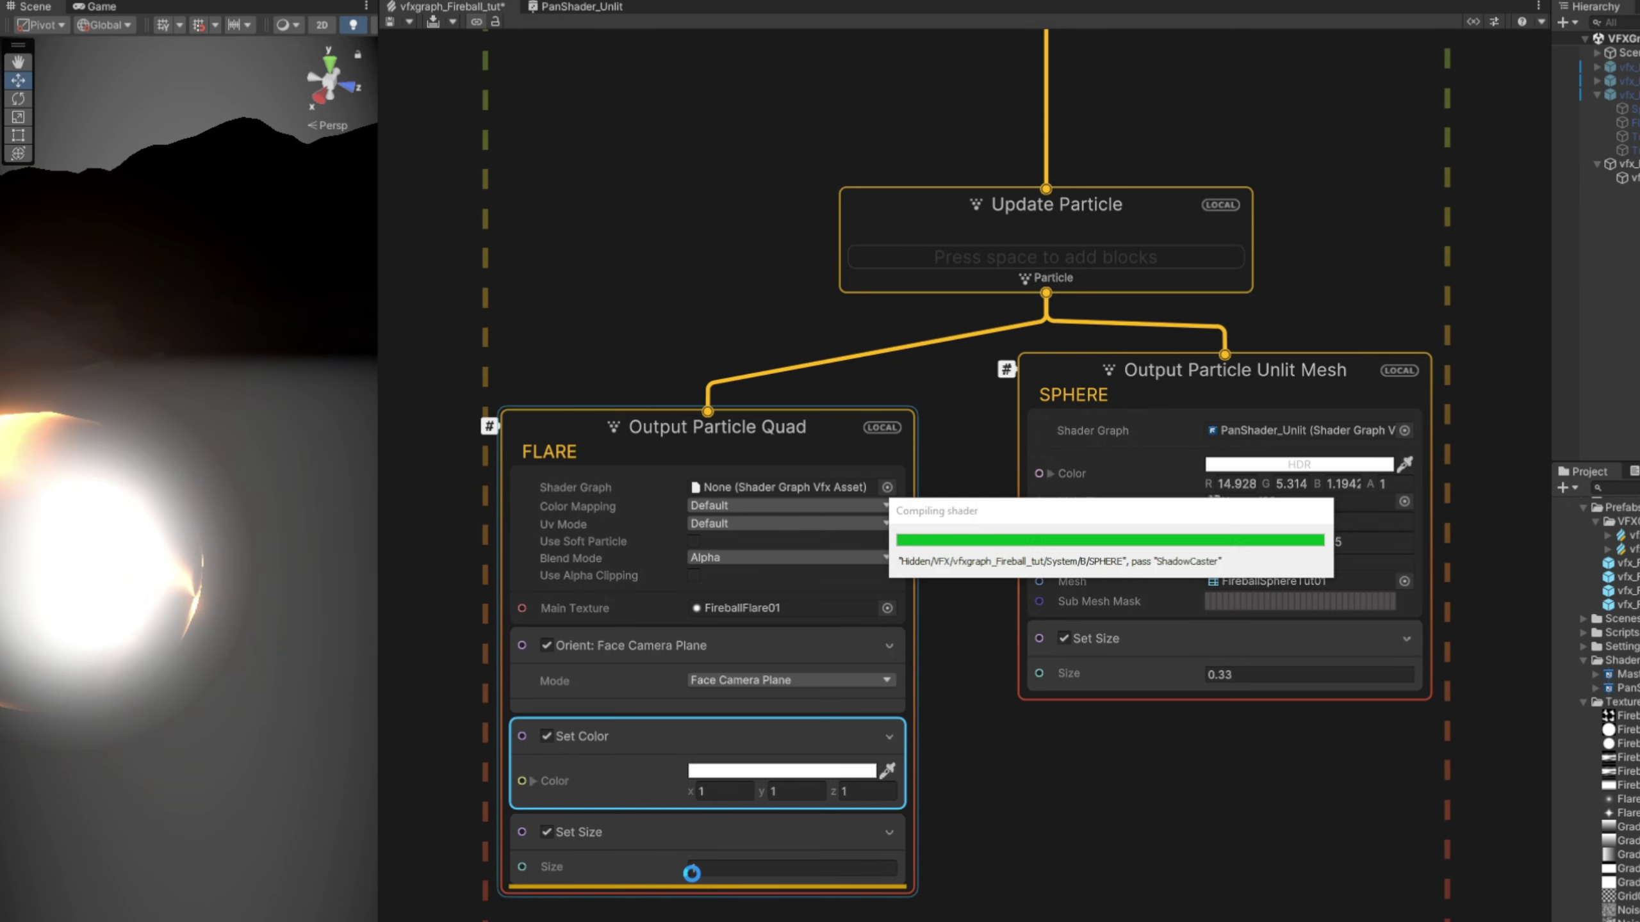
Set the FLARE output's color to a dark orange-red with hue 8, saturation 100 and value 3
{"action": "left_click", "coordinate": [782, 847]}
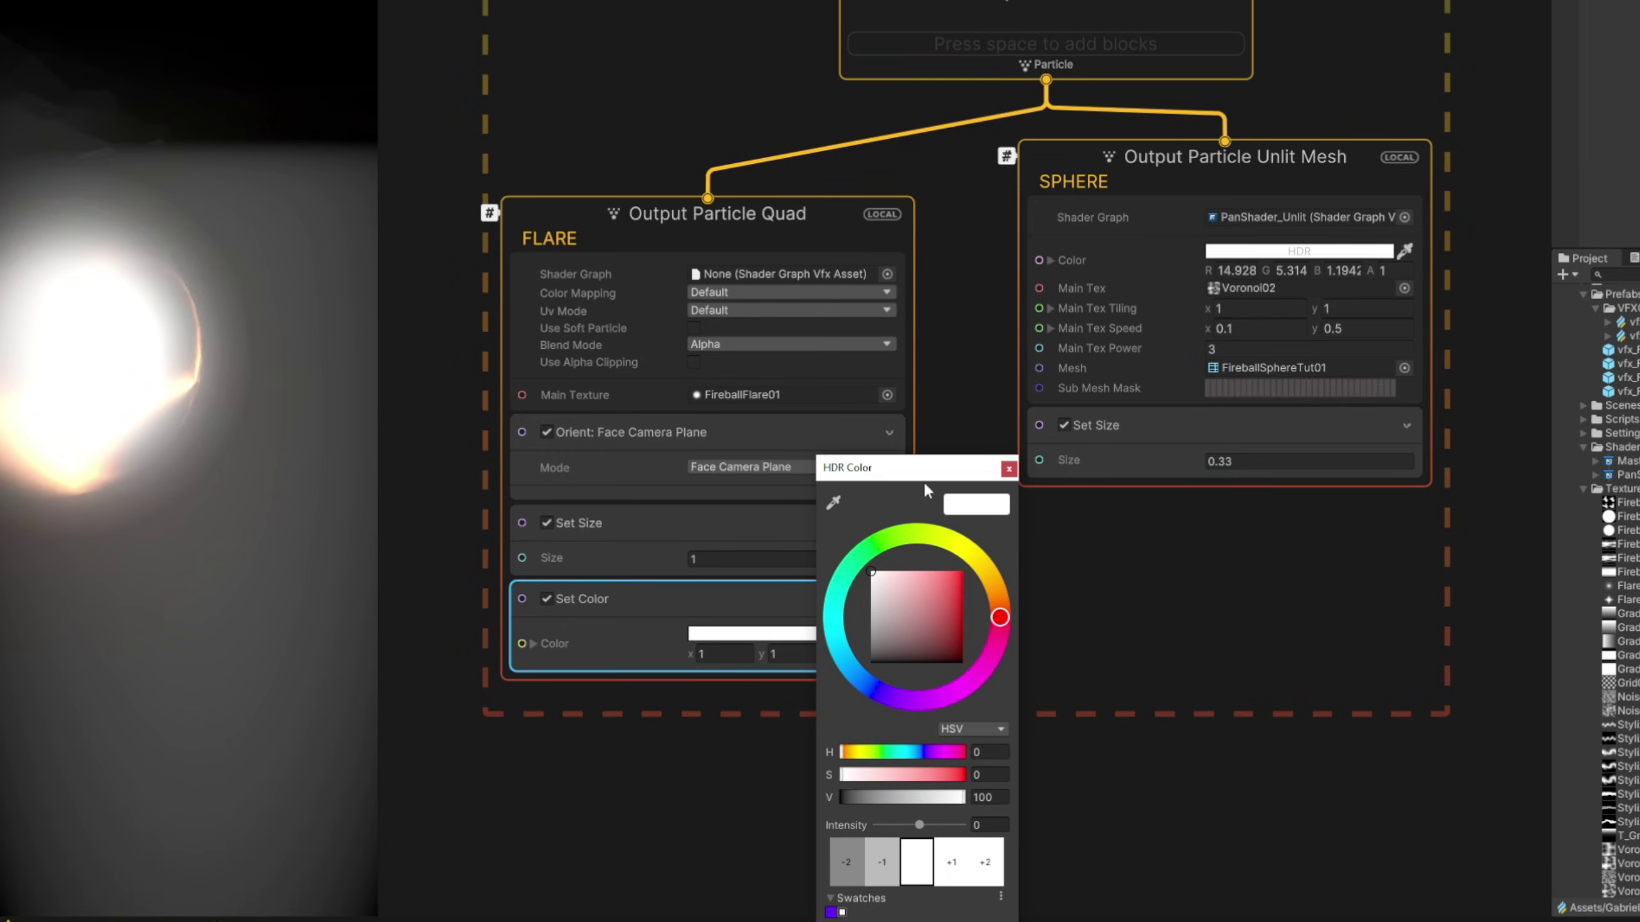
{"action": "left_click_drag", "start_coordinate": [924, 471], "coordinate": [1003, 305]}
{"action": "left_click", "coordinate": [1066, 586]}
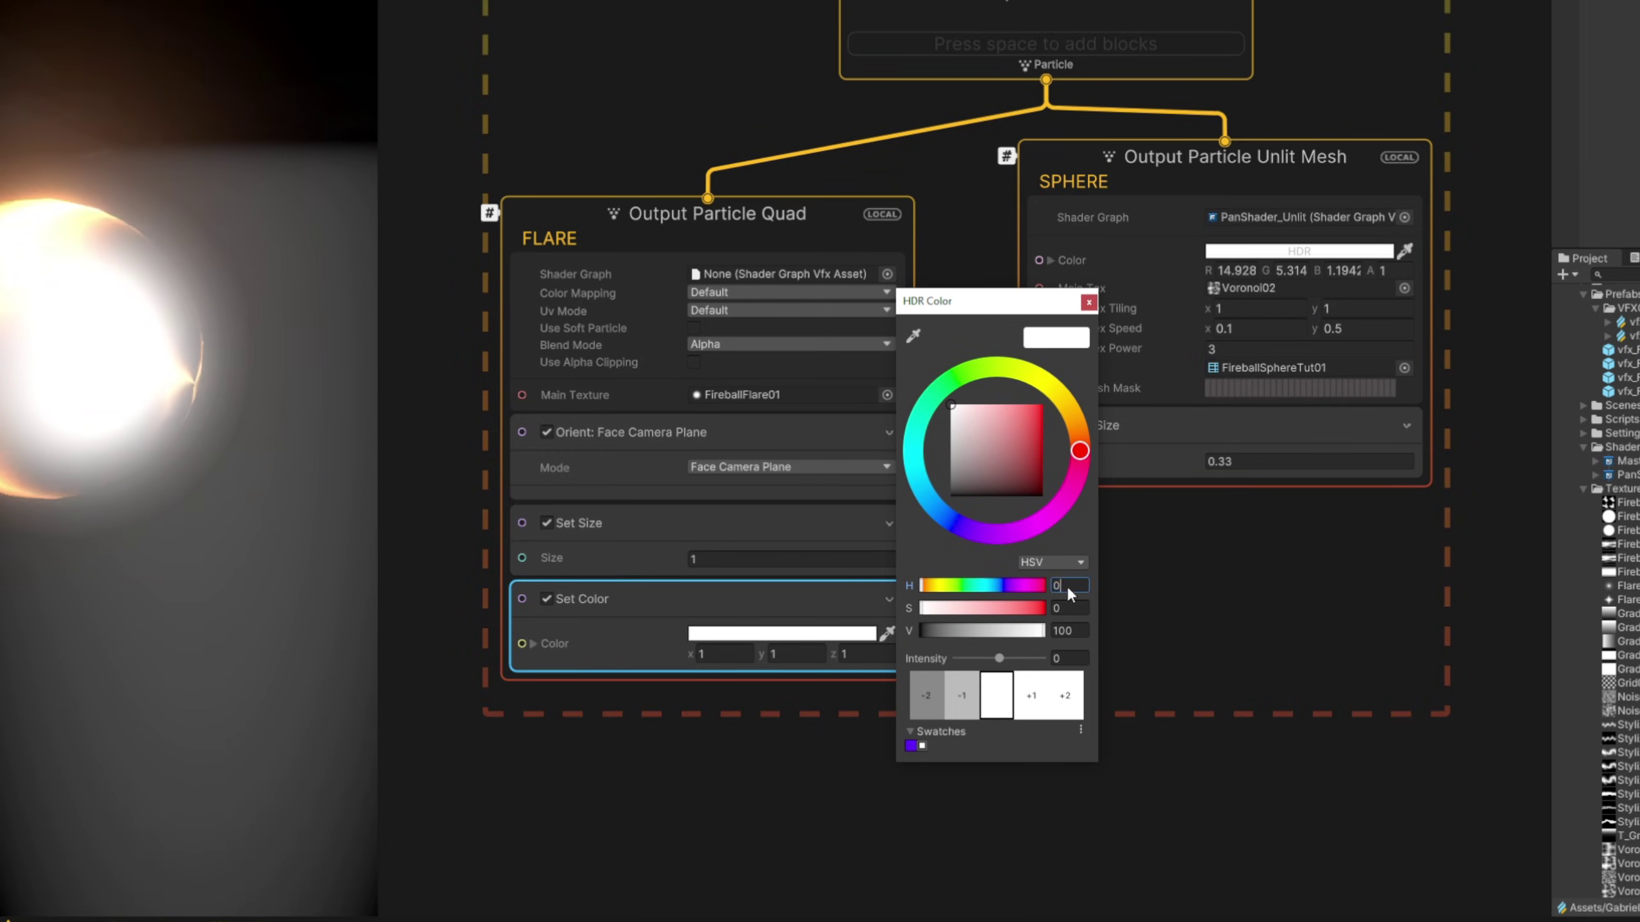
{"action": "type", "text": "8"}
{"action": "left_click", "coordinate": [1066, 608]}
{"action": "type", "text": "100"}
{"action": "left_click", "coordinate": [1074, 631]}
{"action": "type", "text": "3"}
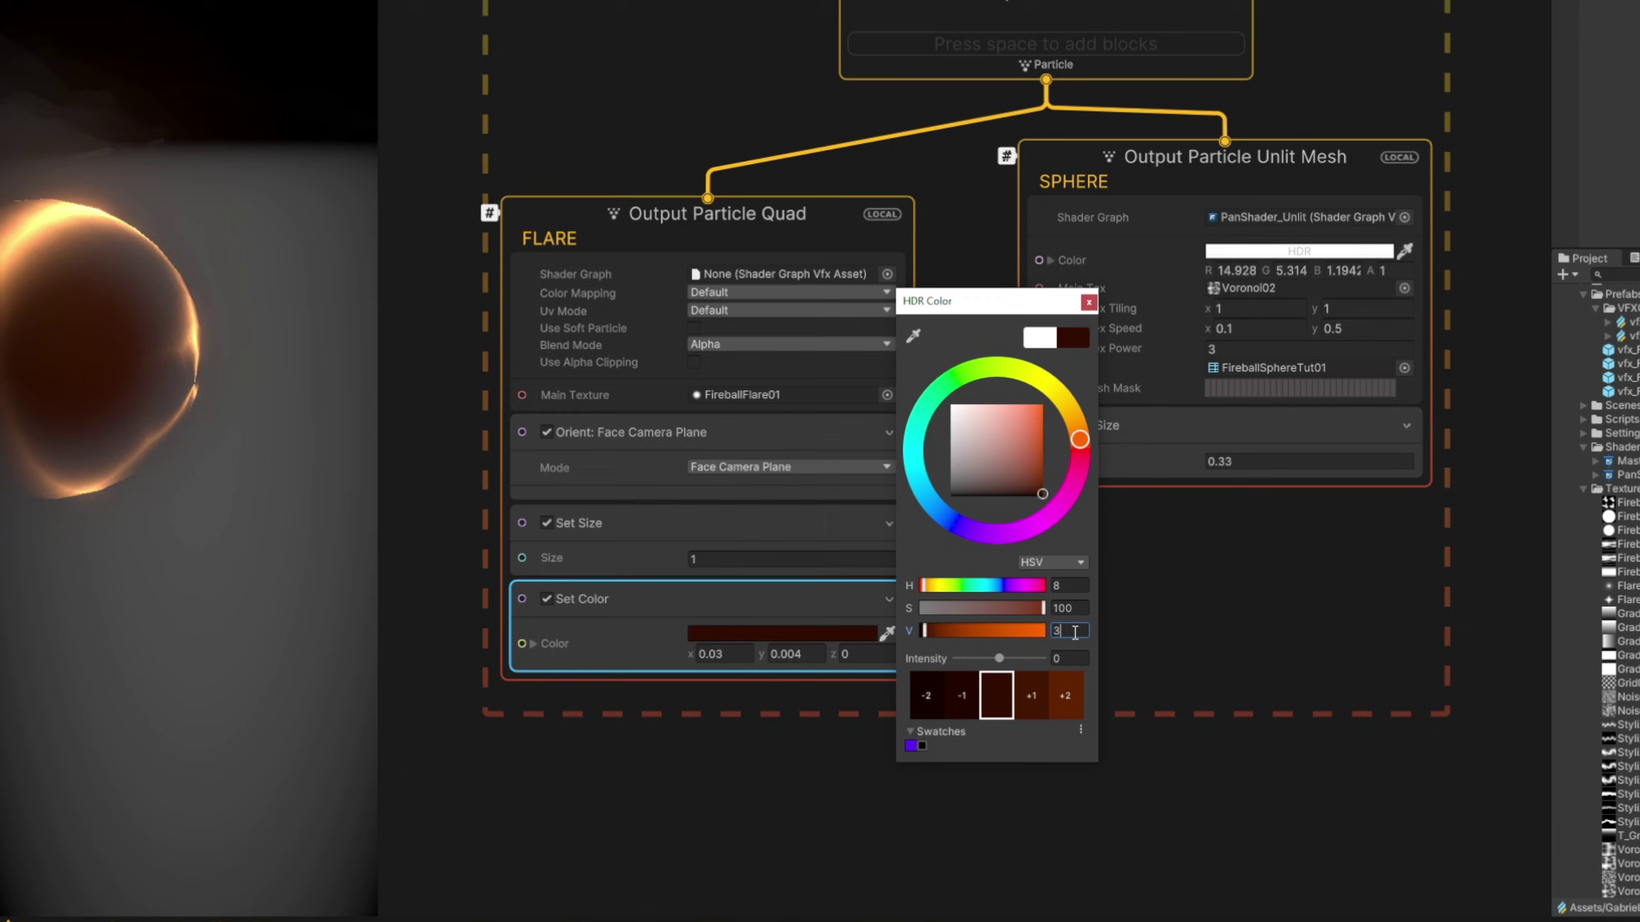
Try an HDR intensity of 5.5 on the FLARE color and reset the intensity to 0
{"action": "left_click_drag", "start_coordinate": [1000, 658], "coordinate": [1023, 658]}
{"action": "left_click", "coordinate": [1074, 657]}
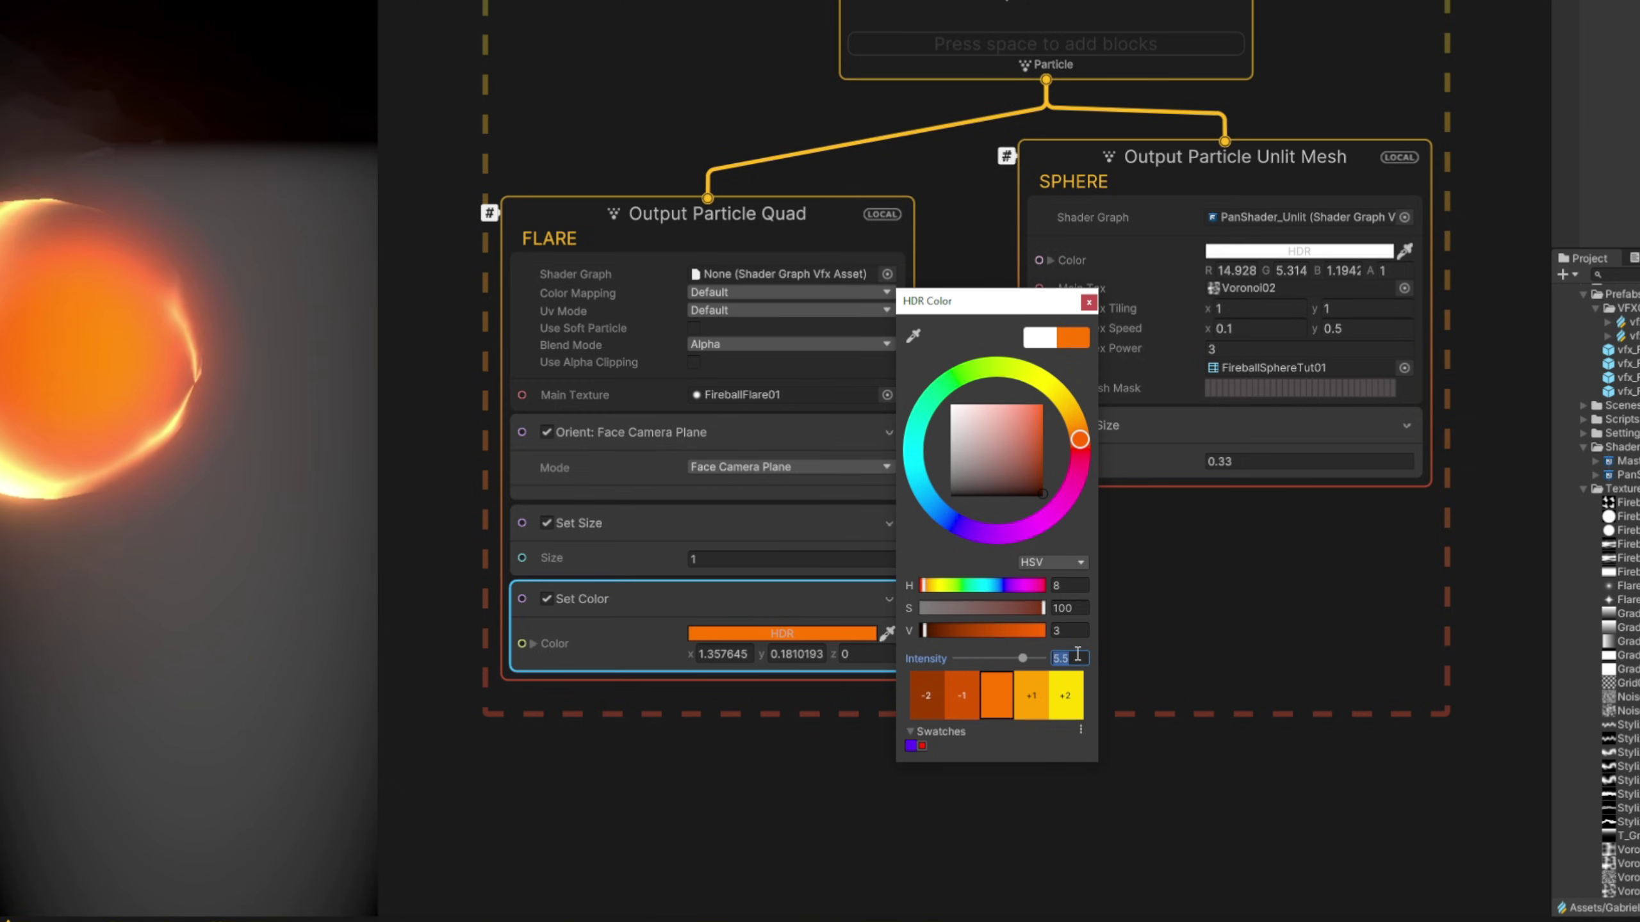
{"action": "type", "text": "0"}
{"action": "left_click", "coordinate": [1089, 303]}
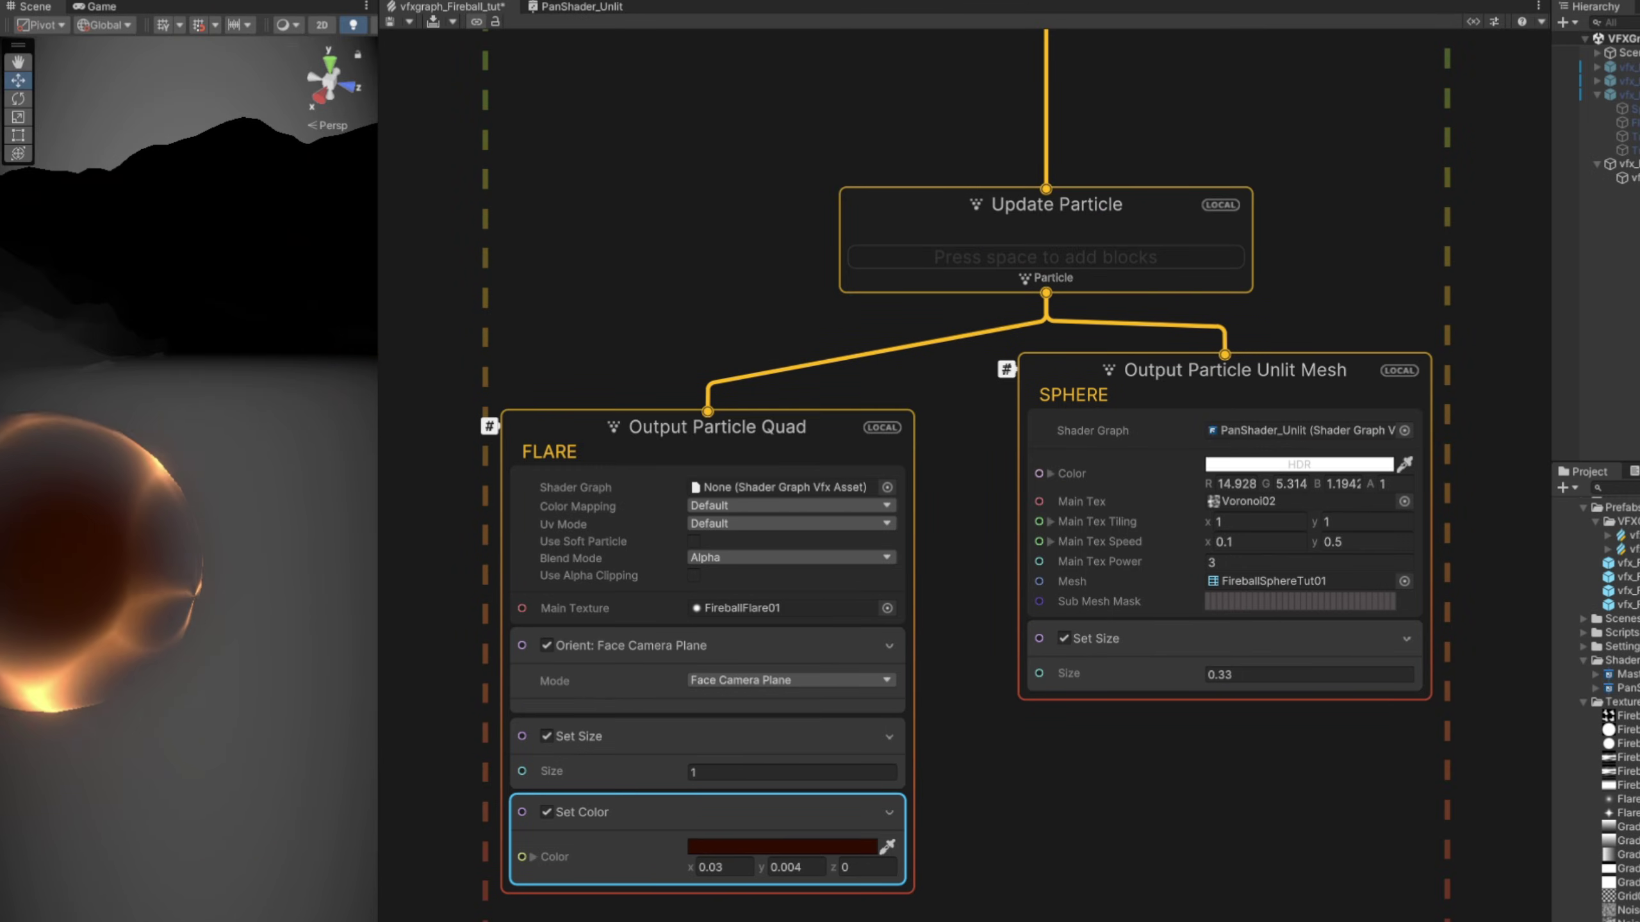
Set the size of the FLARE output to 1.33
{"action": "left_click", "coordinate": [725, 772]}
{"action": "type", "text": "1.33"}
{"action": "right_click_drag", "start_coordinate": [153, 586], "coordinate": [270, 539]}
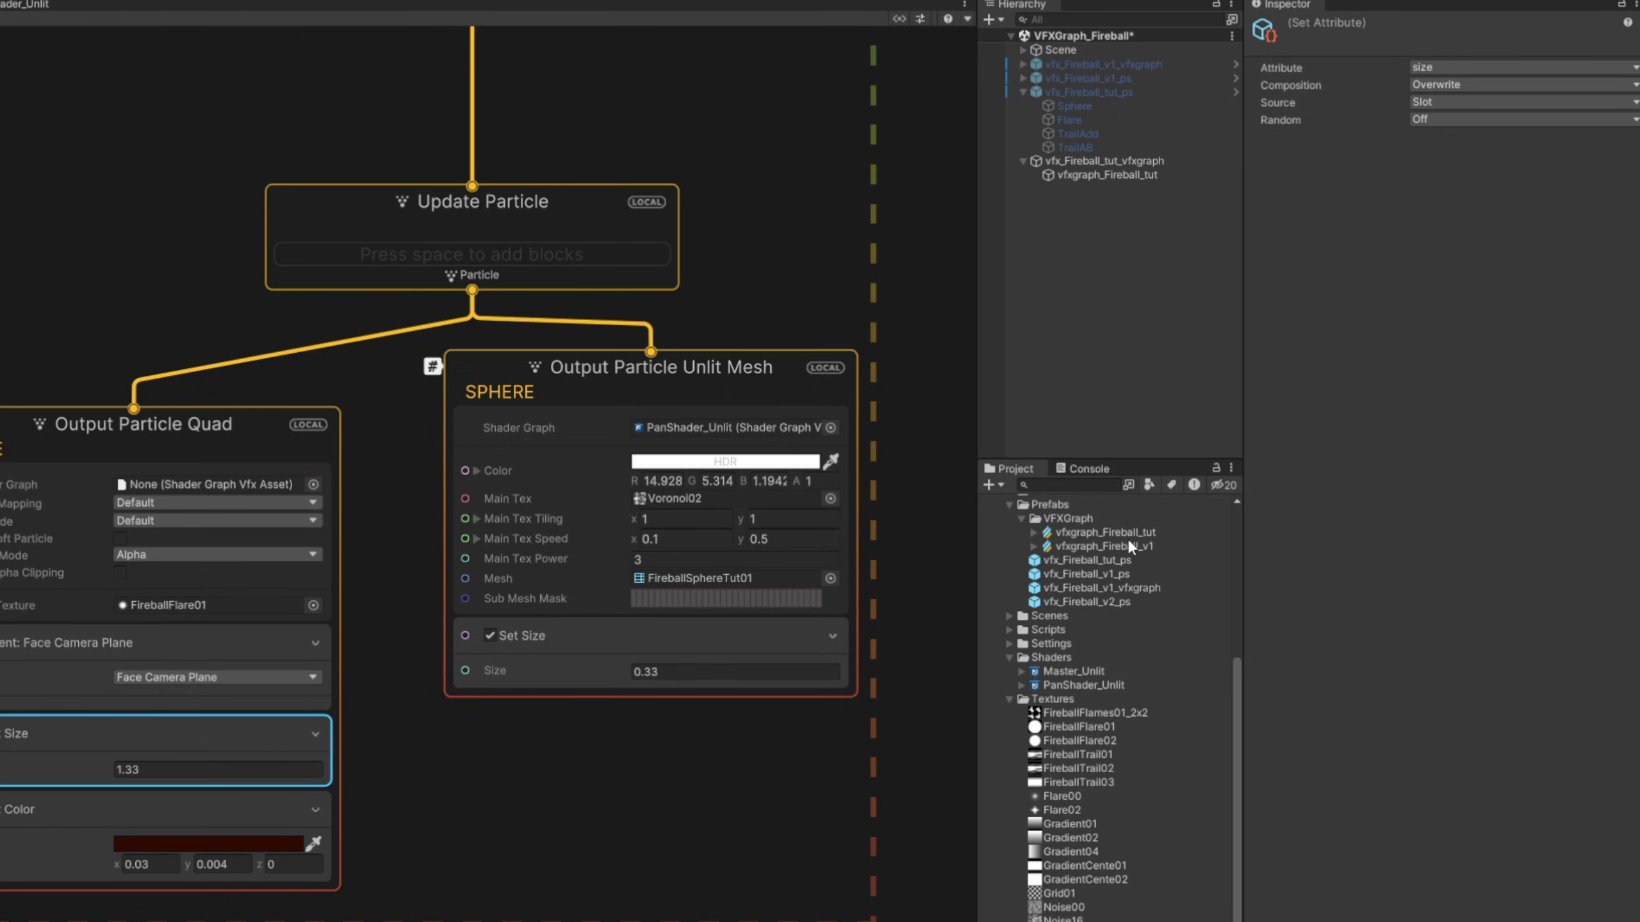
Move System/A/FLARE above System/B/SPHERE in the Output Render Order of the vfxgraph_Fireball_tut asset
{"action": "left_click", "coordinate": [1126, 535]}
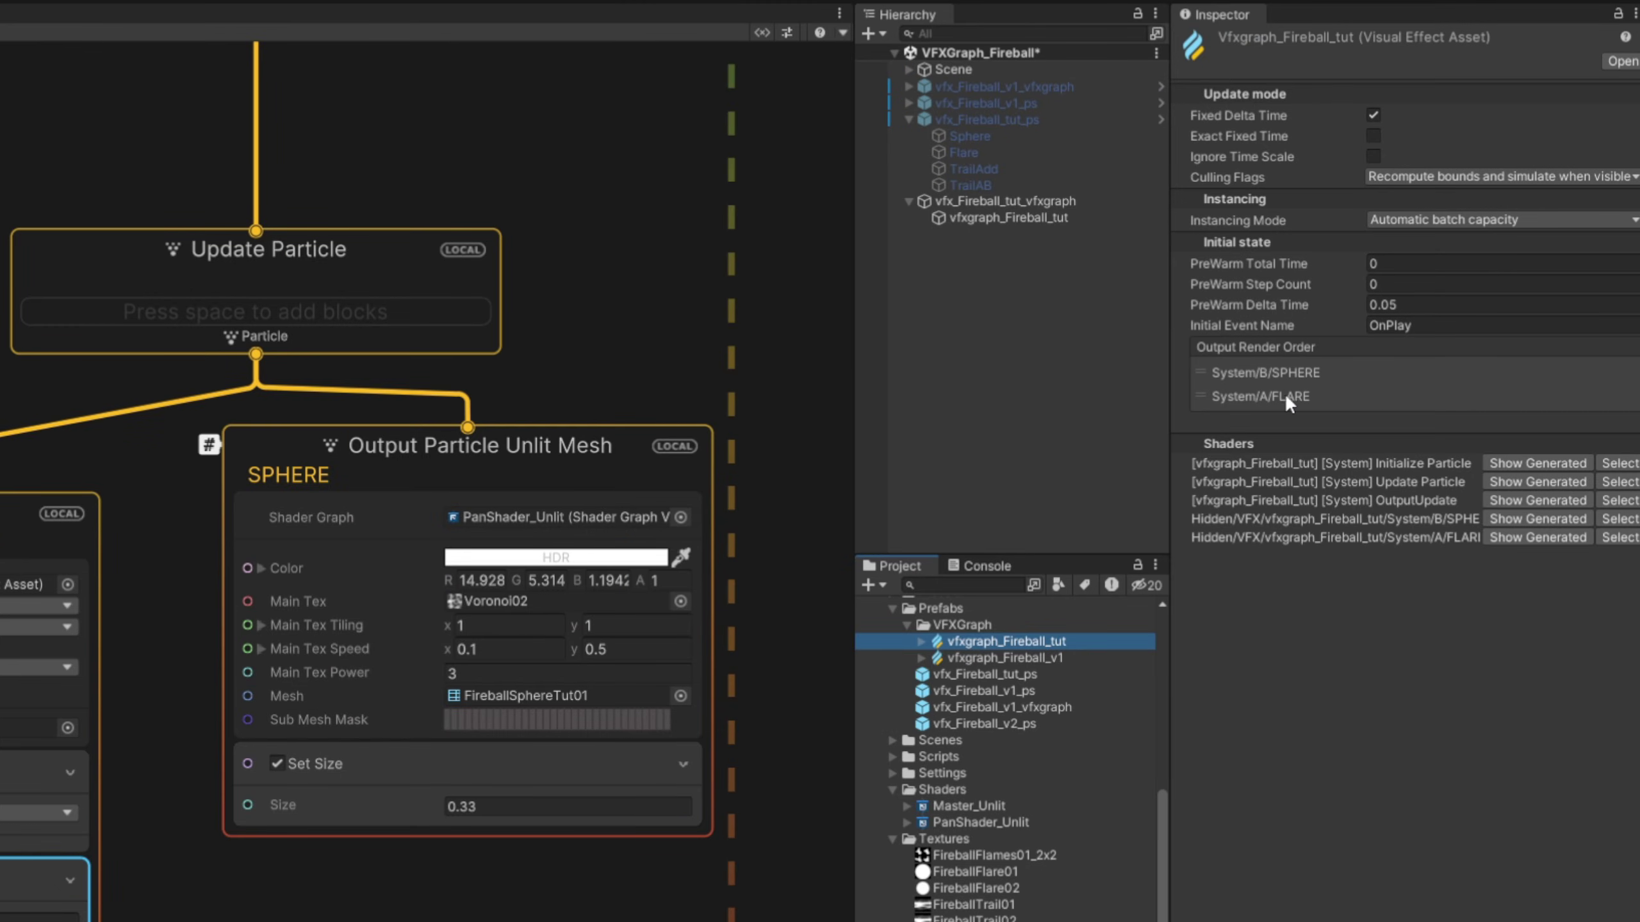
{"action": "left_click_drag", "start_coordinate": [1286, 397], "coordinate": [1328, 371]}
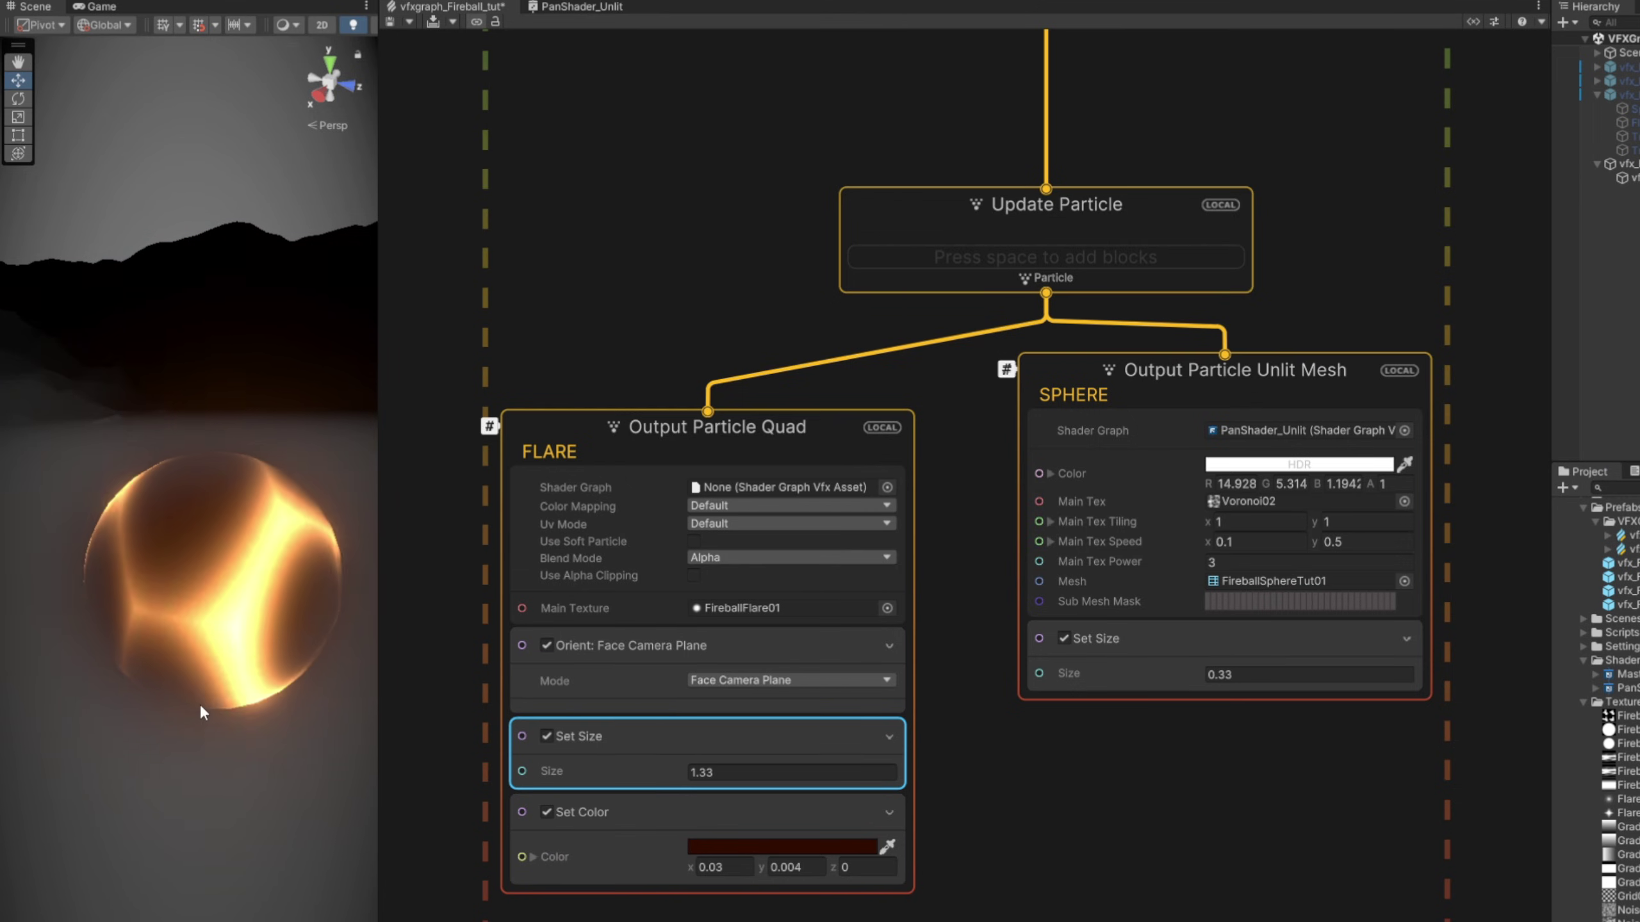
Set the size of the FLARE output to 1.4
{"action": "left_click", "coordinate": [713, 772]}
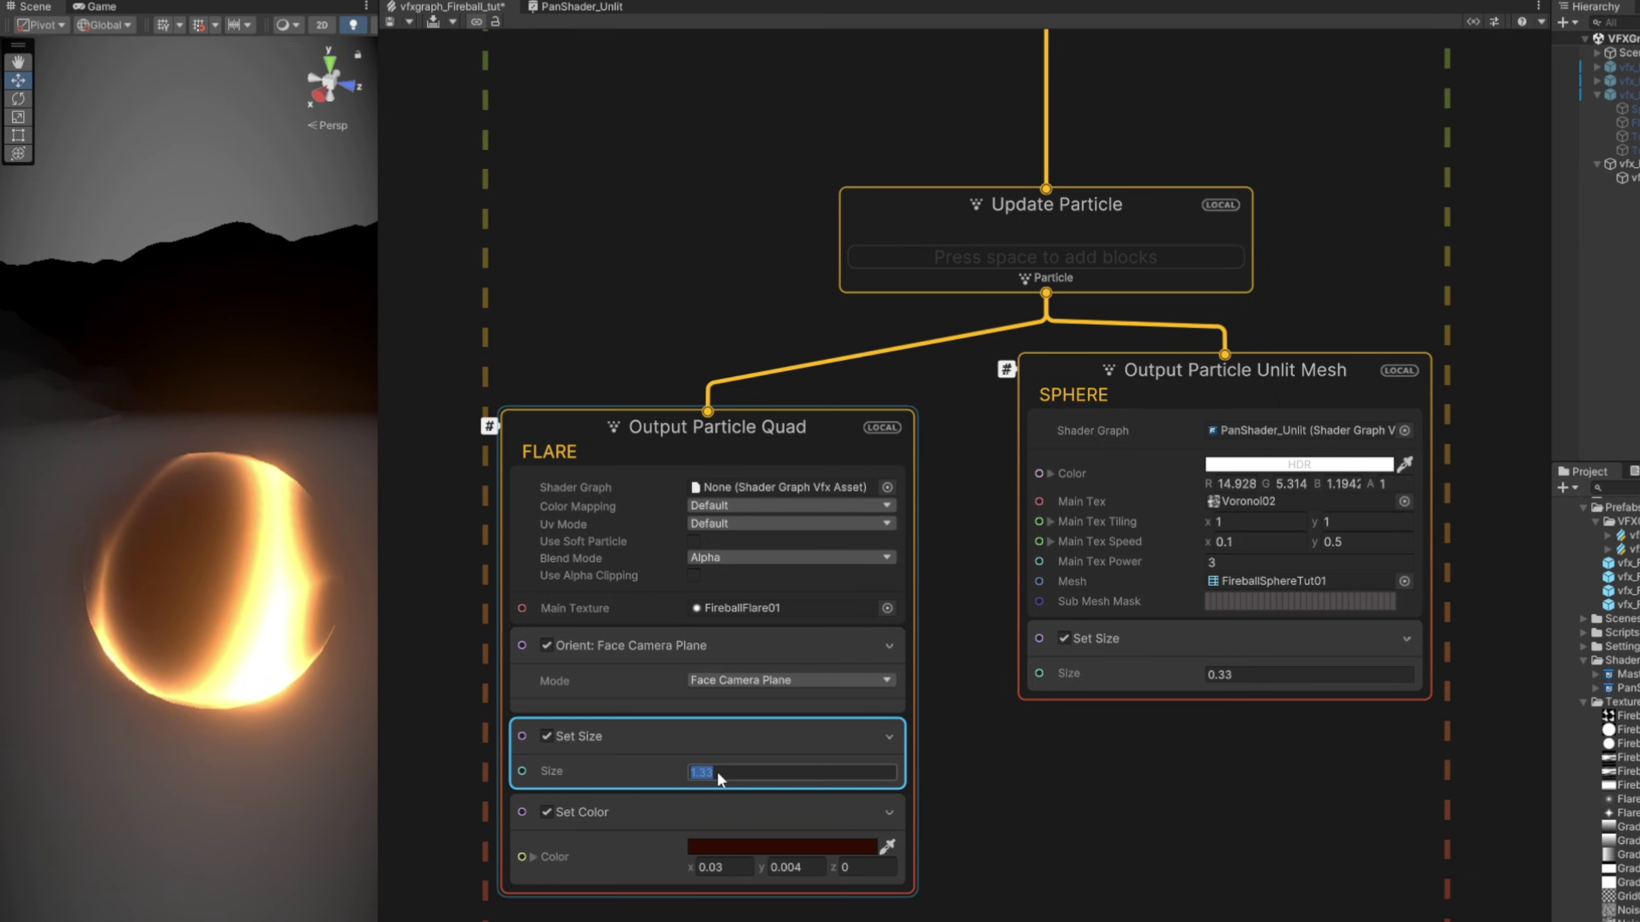
{"action": "type", "text": "1.4"}
{"action": "key", "text": "Return"}
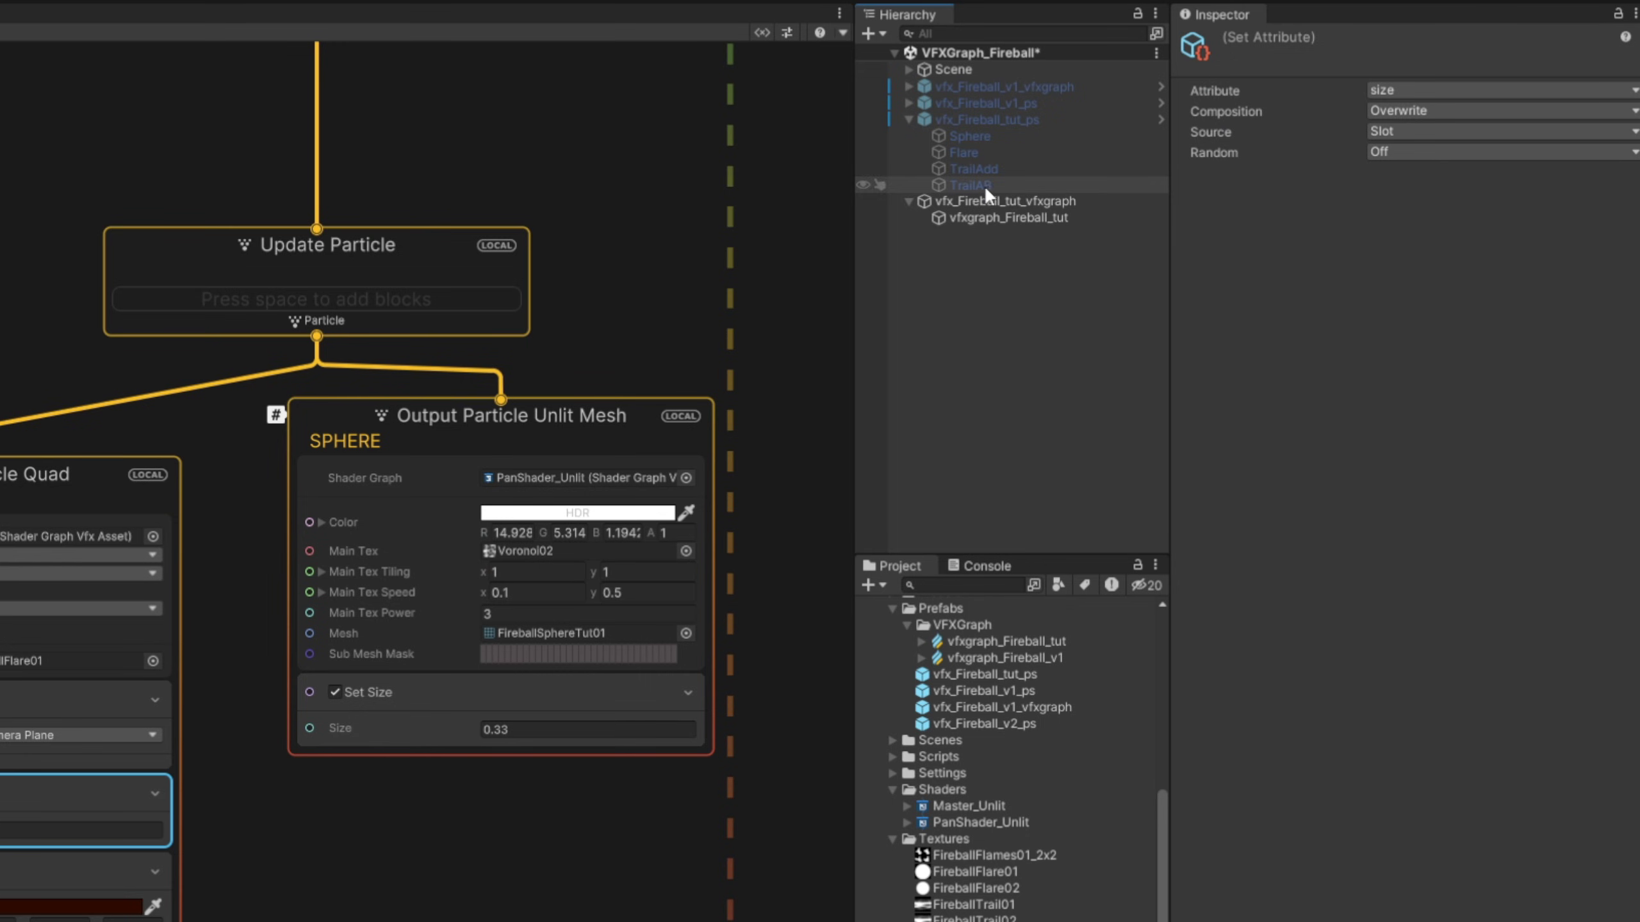
Duplicate TrailAdd and TrailAB, parent the copies to vfx_Fireball_tut_vfxgraph and reset their position to 0, 0, 0
{"action": "left_click", "coordinate": [1223, 162]}
{"action": "left_click", "coordinate": [1221, 169], "text": "ctrl"}
{"action": "key", "text": "ctrl+d"}
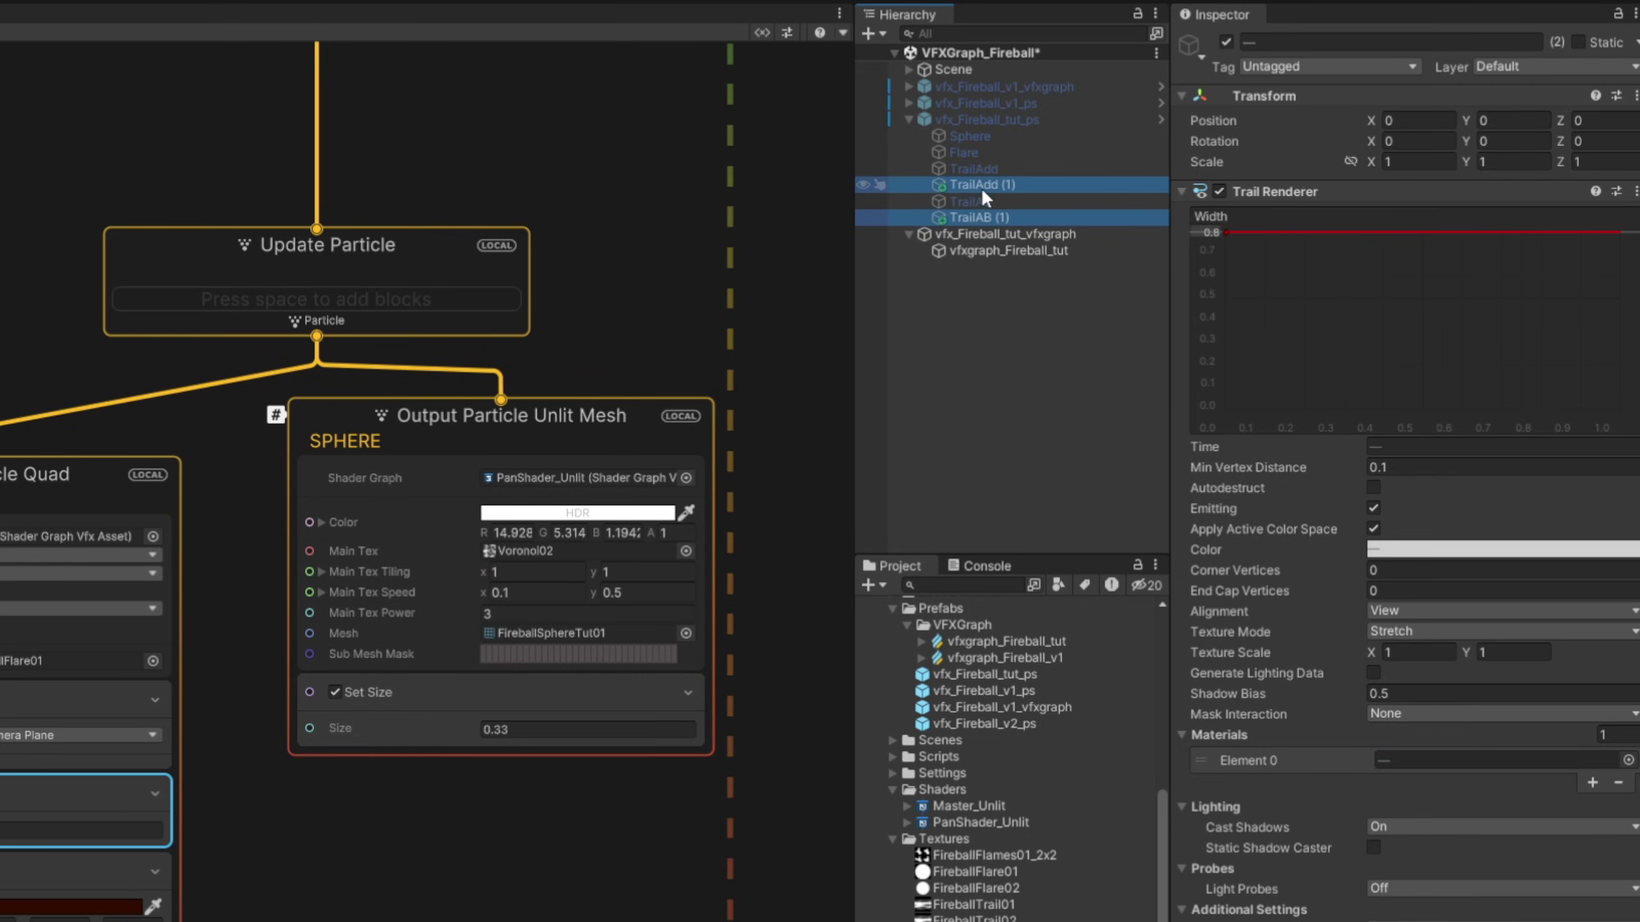
{"action": "left_click_drag", "start_coordinate": [981, 194], "coordinate": [978, 232]}
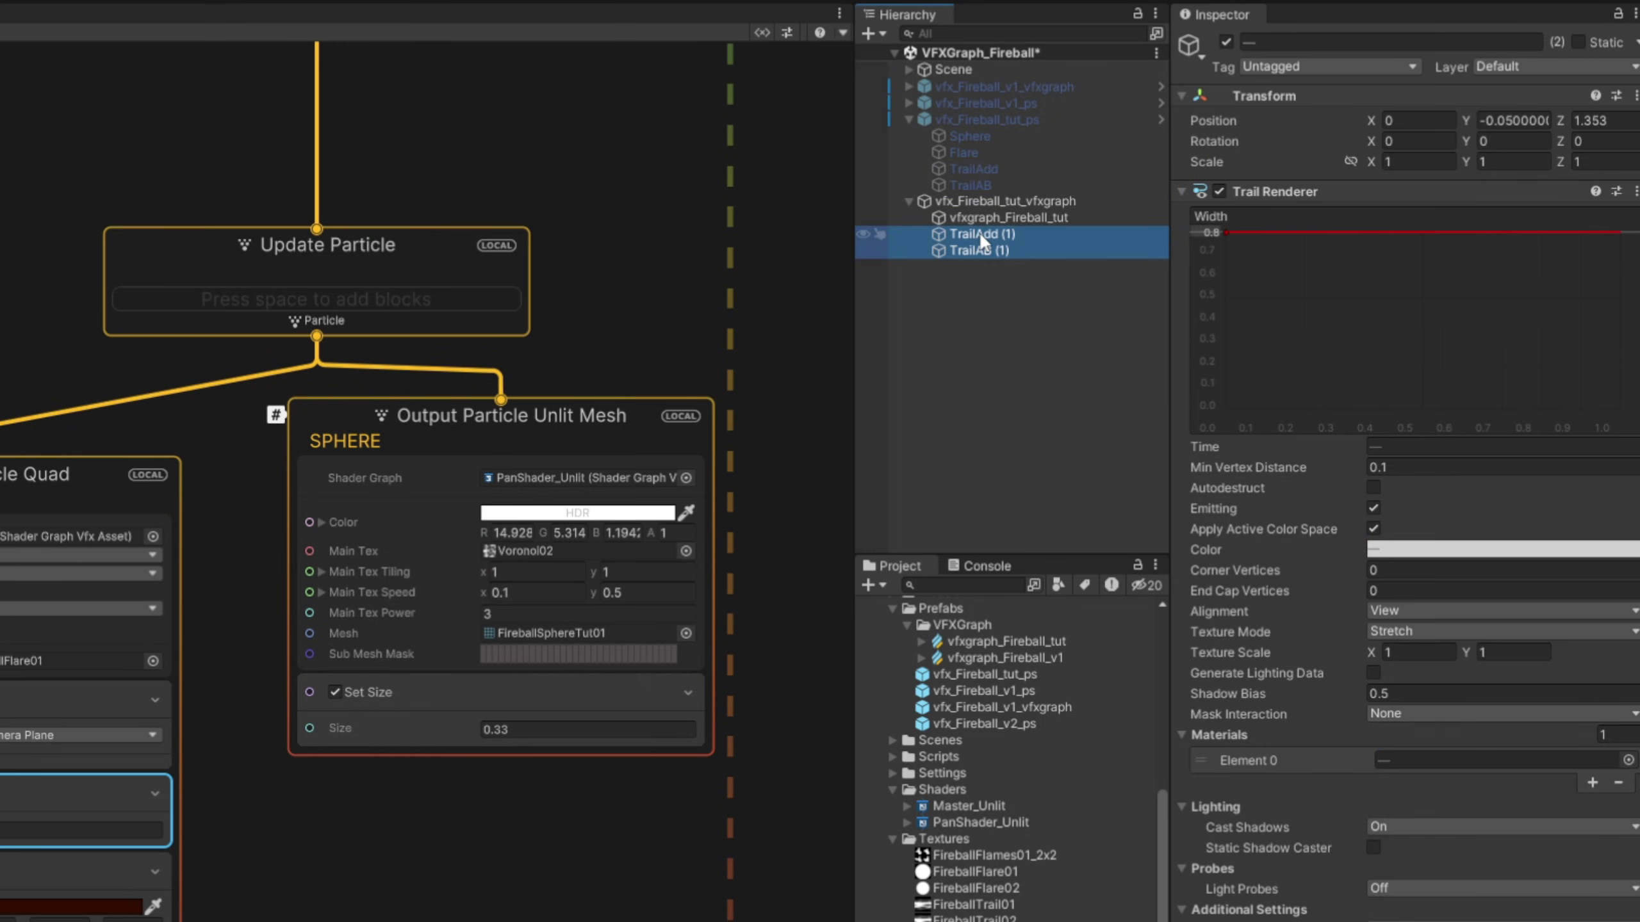
{"action": "left_click", "coordinate": [1525, 120]}
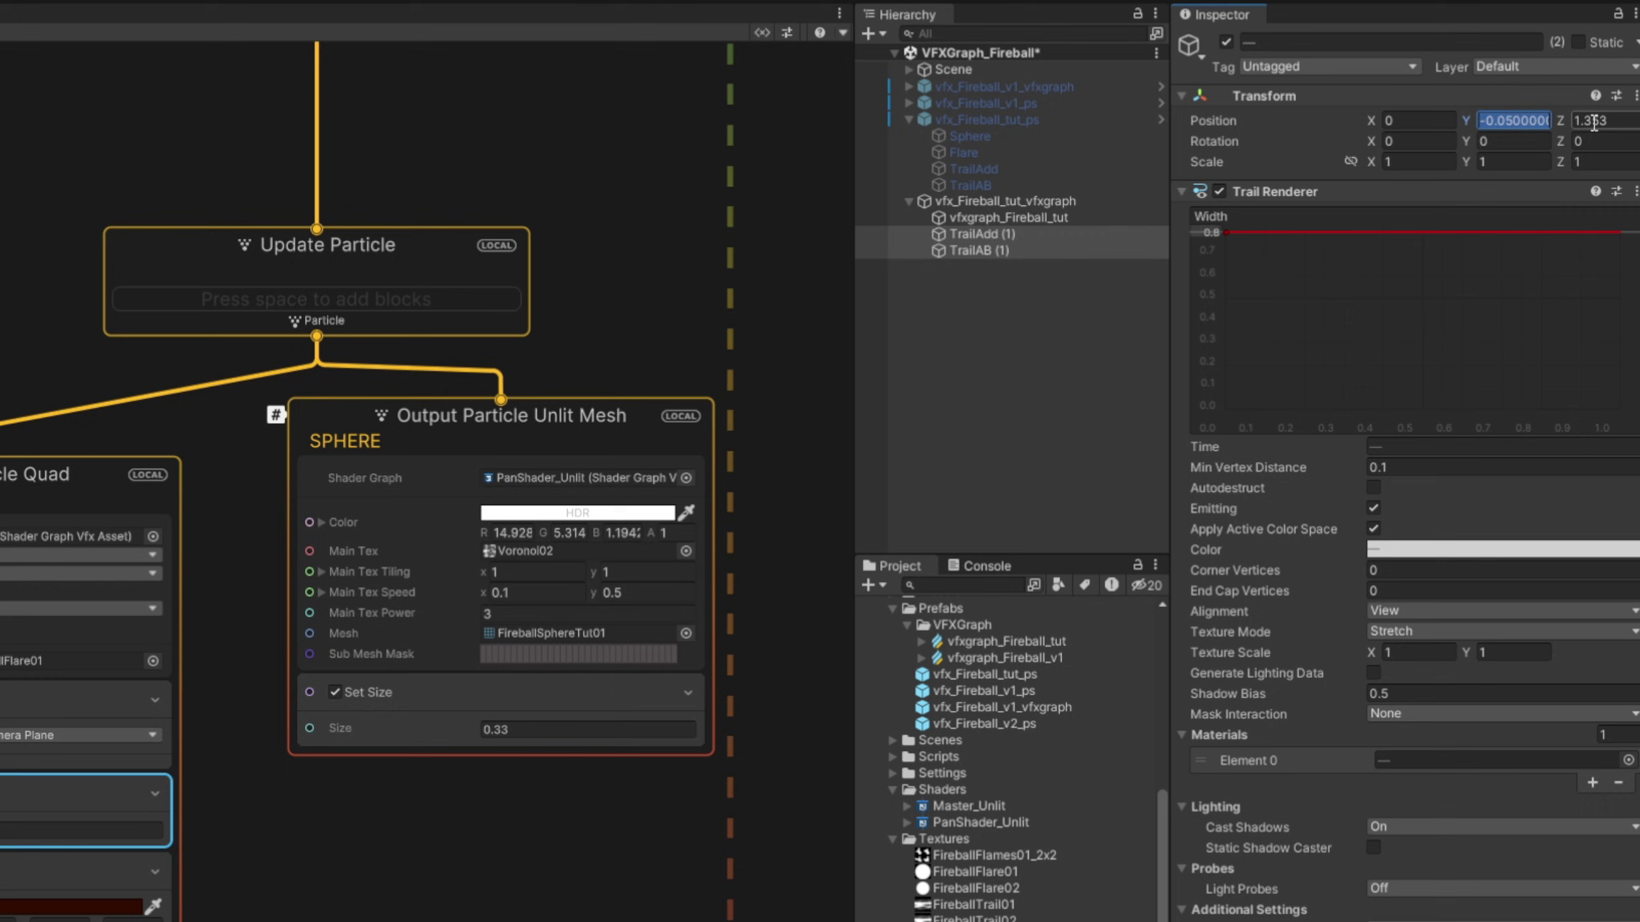
Select vfx_Fireball_tut_vfxgraph together with its children and move it around the scene to preview the trails
{"action": "left_click", "coordinate": [1017, 201]}
{"action": "left_click", "coordinate": [979, 251], "text": "shift"}
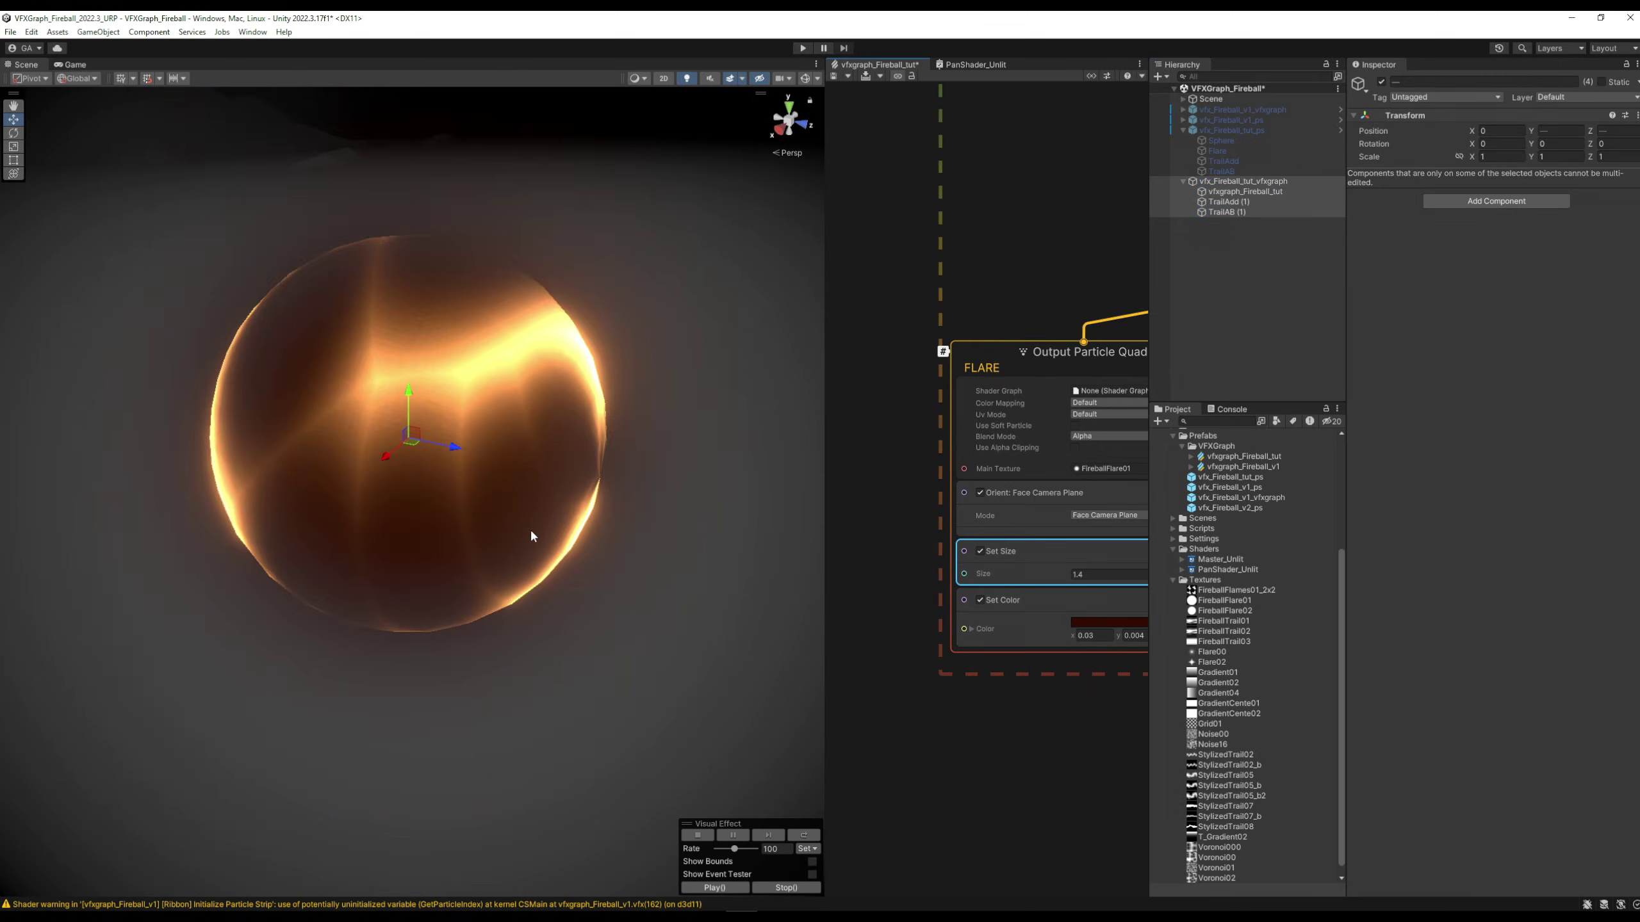
{"action": "scroll", "coordinate": [490, 497], "scroll_direction": "down", "scroll_amount": 5}
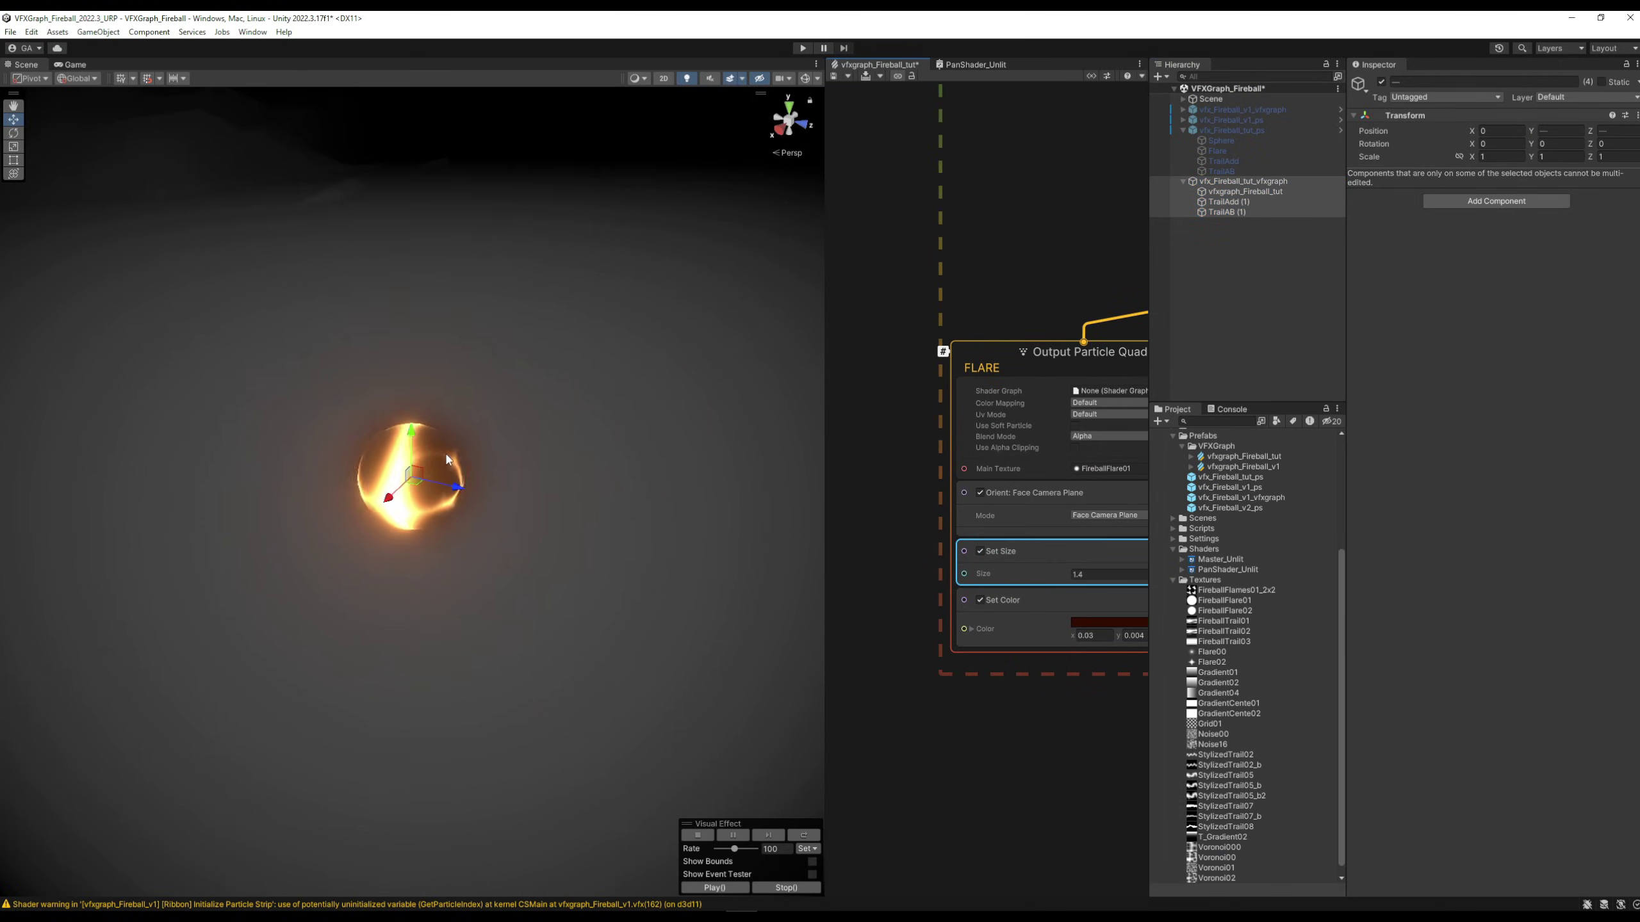
{"action": "left_click_drag", "start_coordinate": [448, 459], "coordinate": [413, 429]}
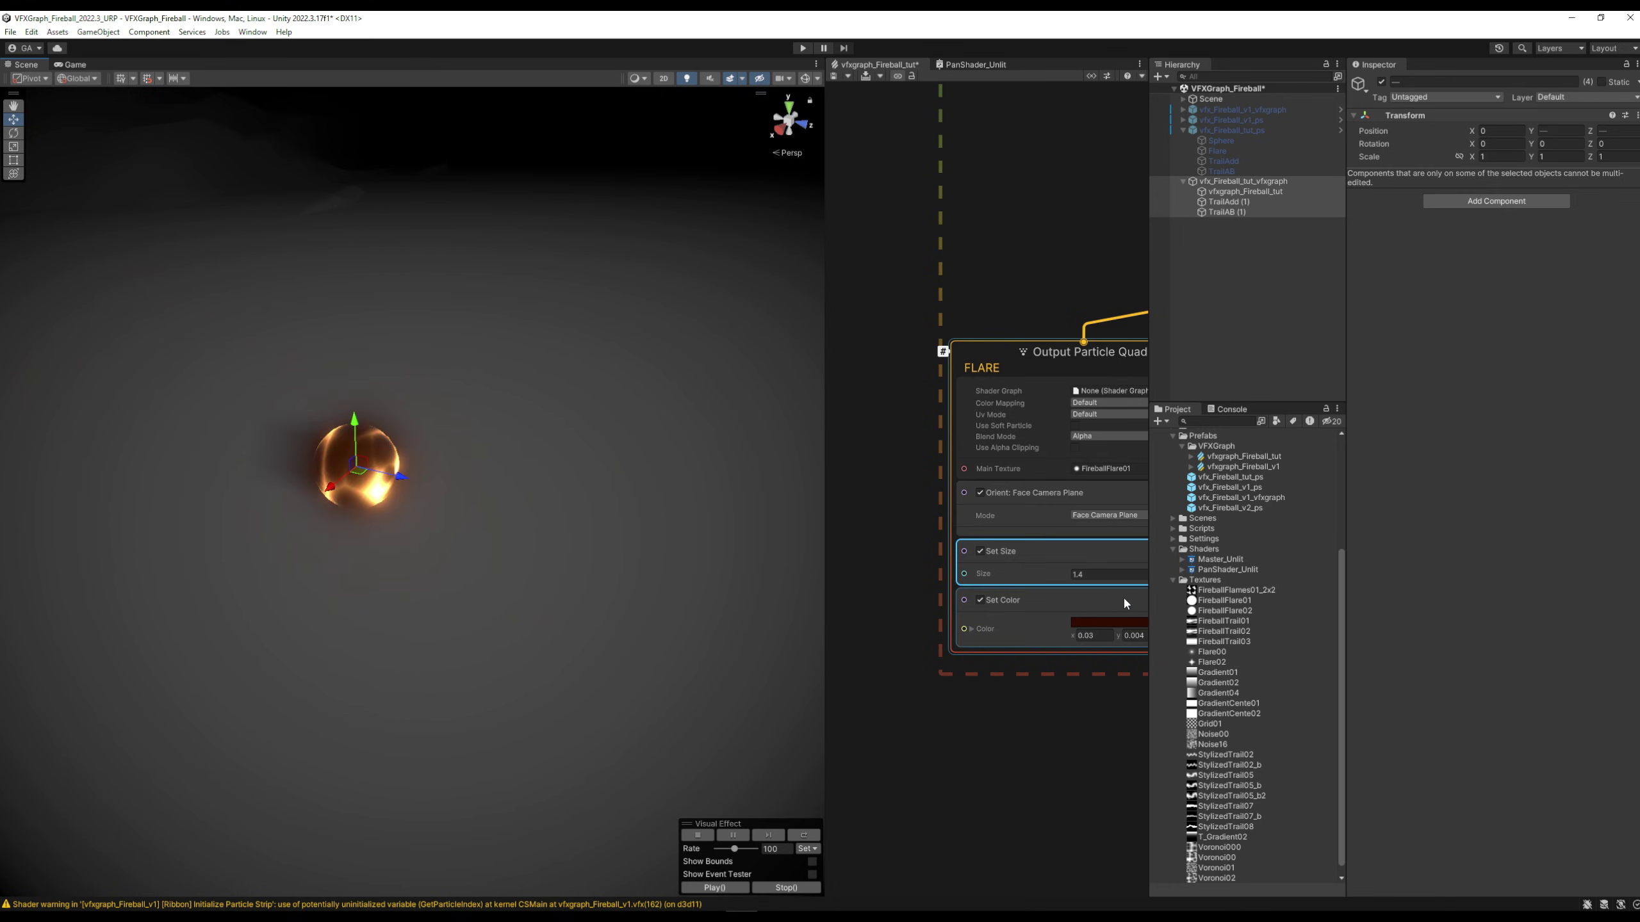
Shift the SPHERE output's HDR color to hue 10 and move the fireball to check the look
{"action": "middle_click_drag", "start_coordinate": [1124, 599], "coordinate": [390, 592]}
{"action": "middle_click_drag", "start_coordinate": [883, 384], "coordinate": [1048, 409]}
{"action": "left_click", "coordinate": [968, 328]}
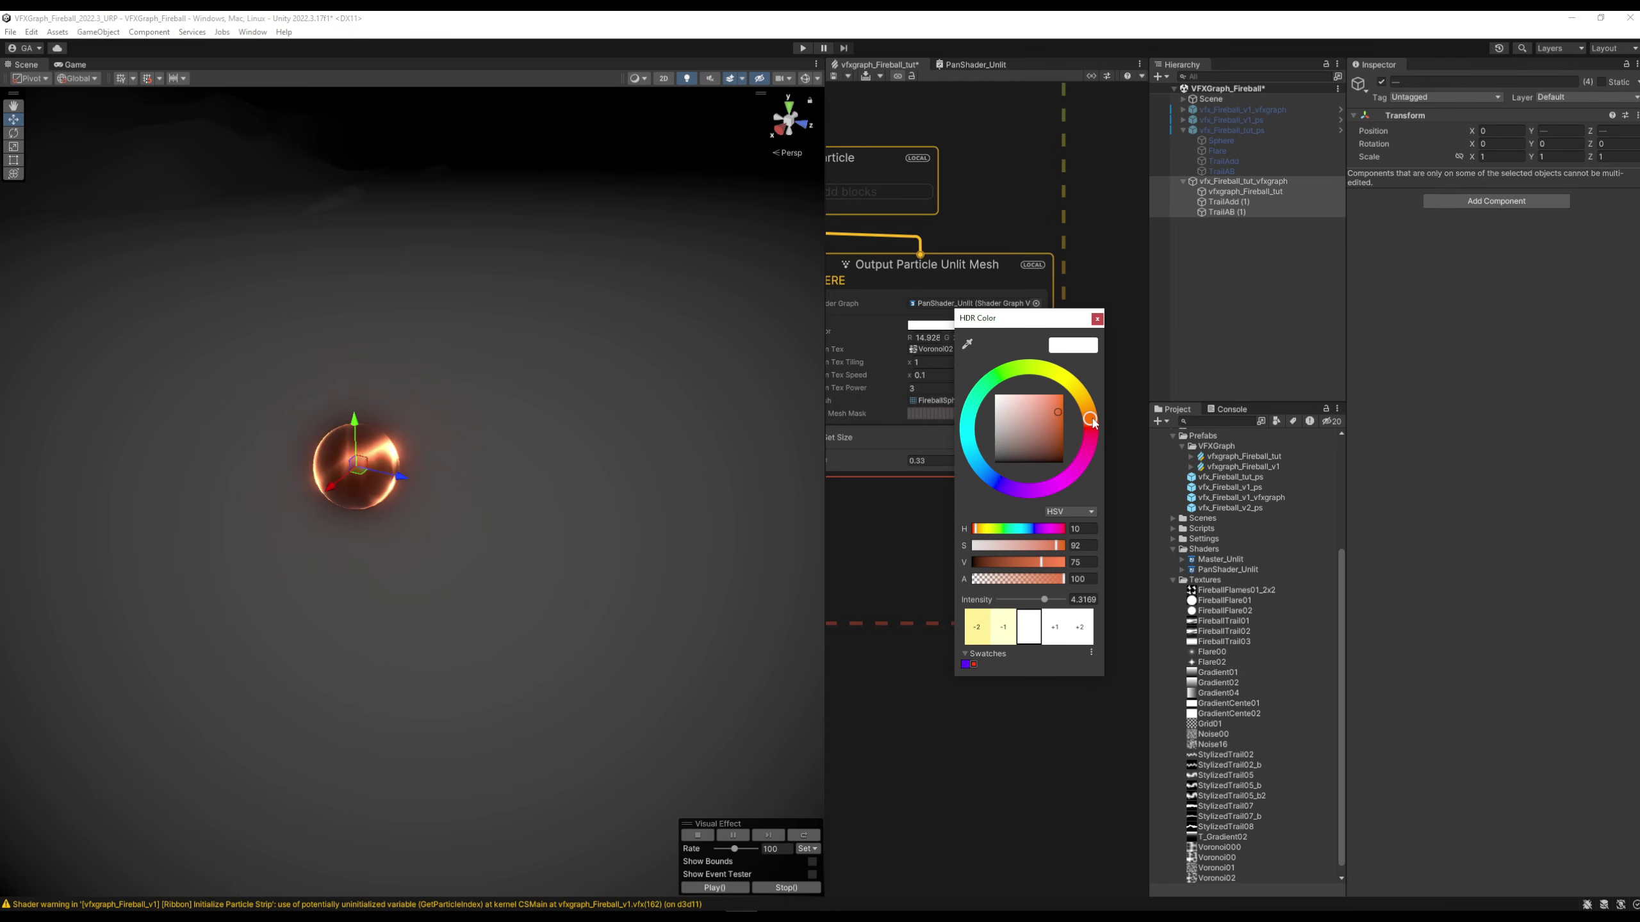
{"action": "left_click_drag", "start_coordinate": [398, 479], "coordinate": [543, 471]}
Adjust the orange color key in the TrailAdd (1) Trail Renderer's color gradient
{"action": "left_click", "coordinate": [1282, 202]}
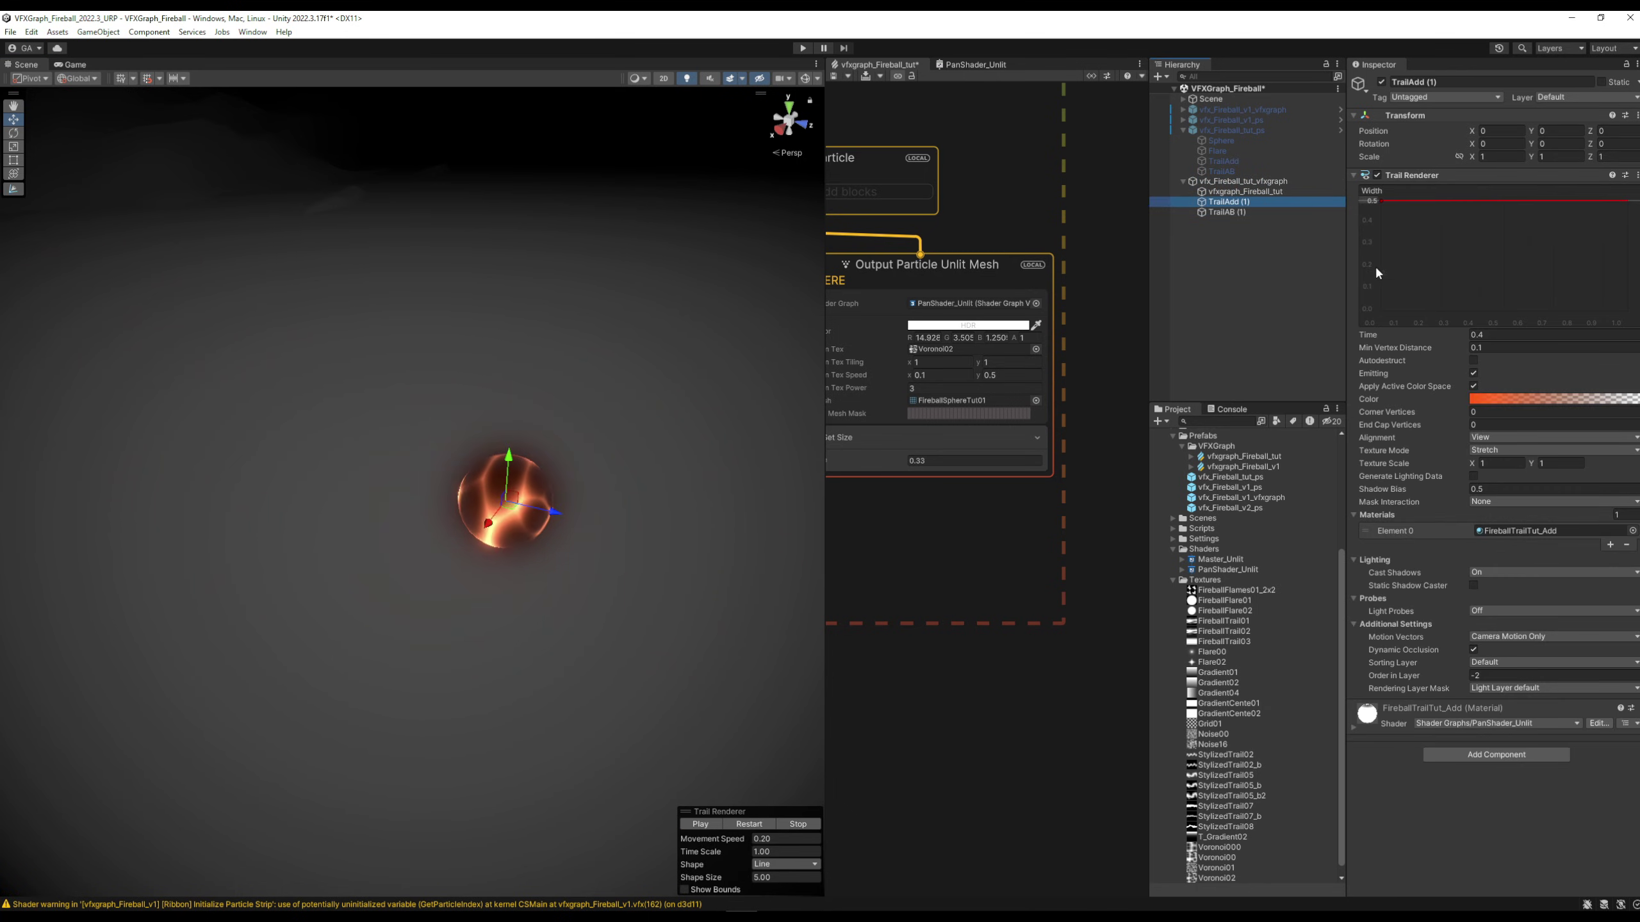
{"action": "left_click", "coordinate": [1511, 400]}
{"action": "left_click", "coordinate": [1096, 354]}
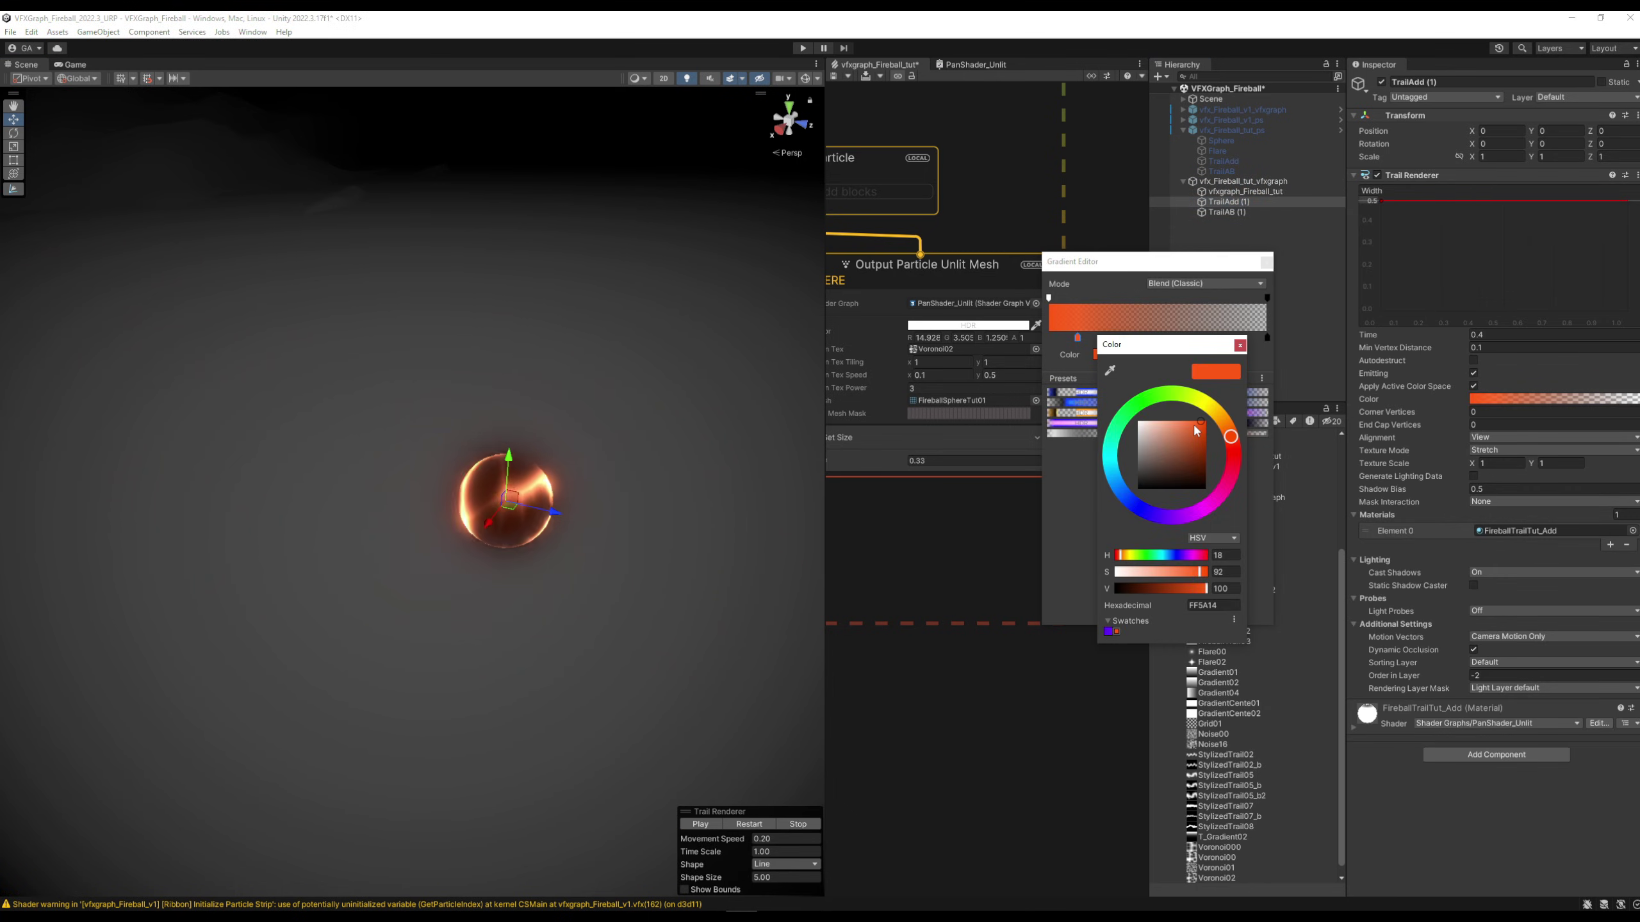
Move the fireball with all its children through the scene to preview the recolored trail, and save the work
{"action": "left_click", "coordinate": [1243, 181]}
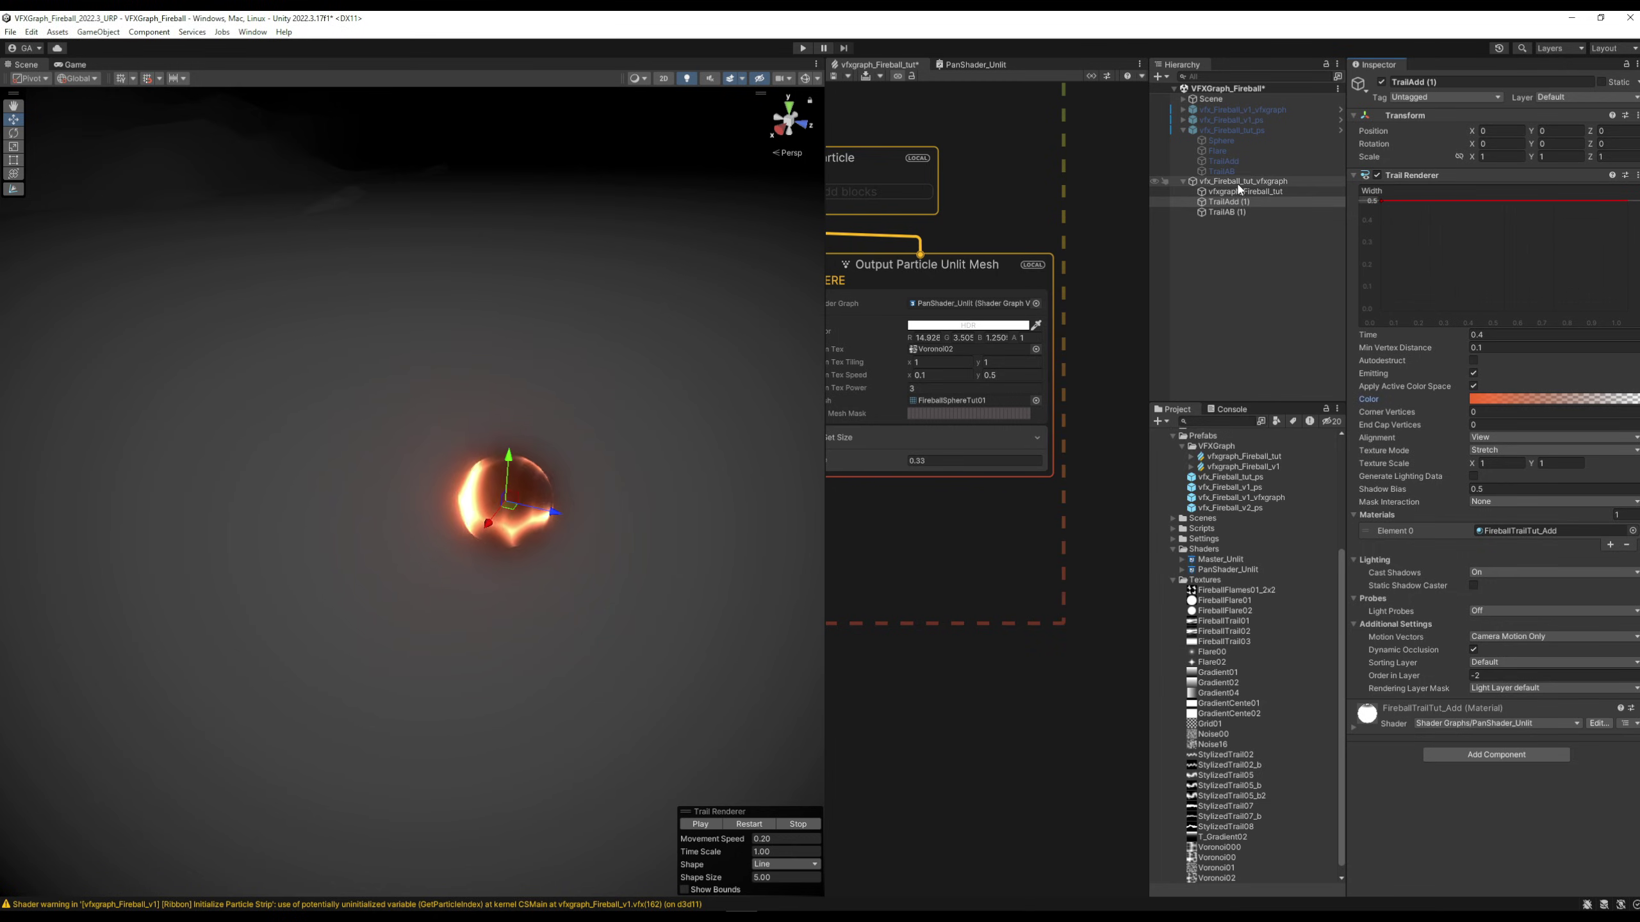
{"action": "left_click", "coordinate": [1220, 212], "text": "shift"}
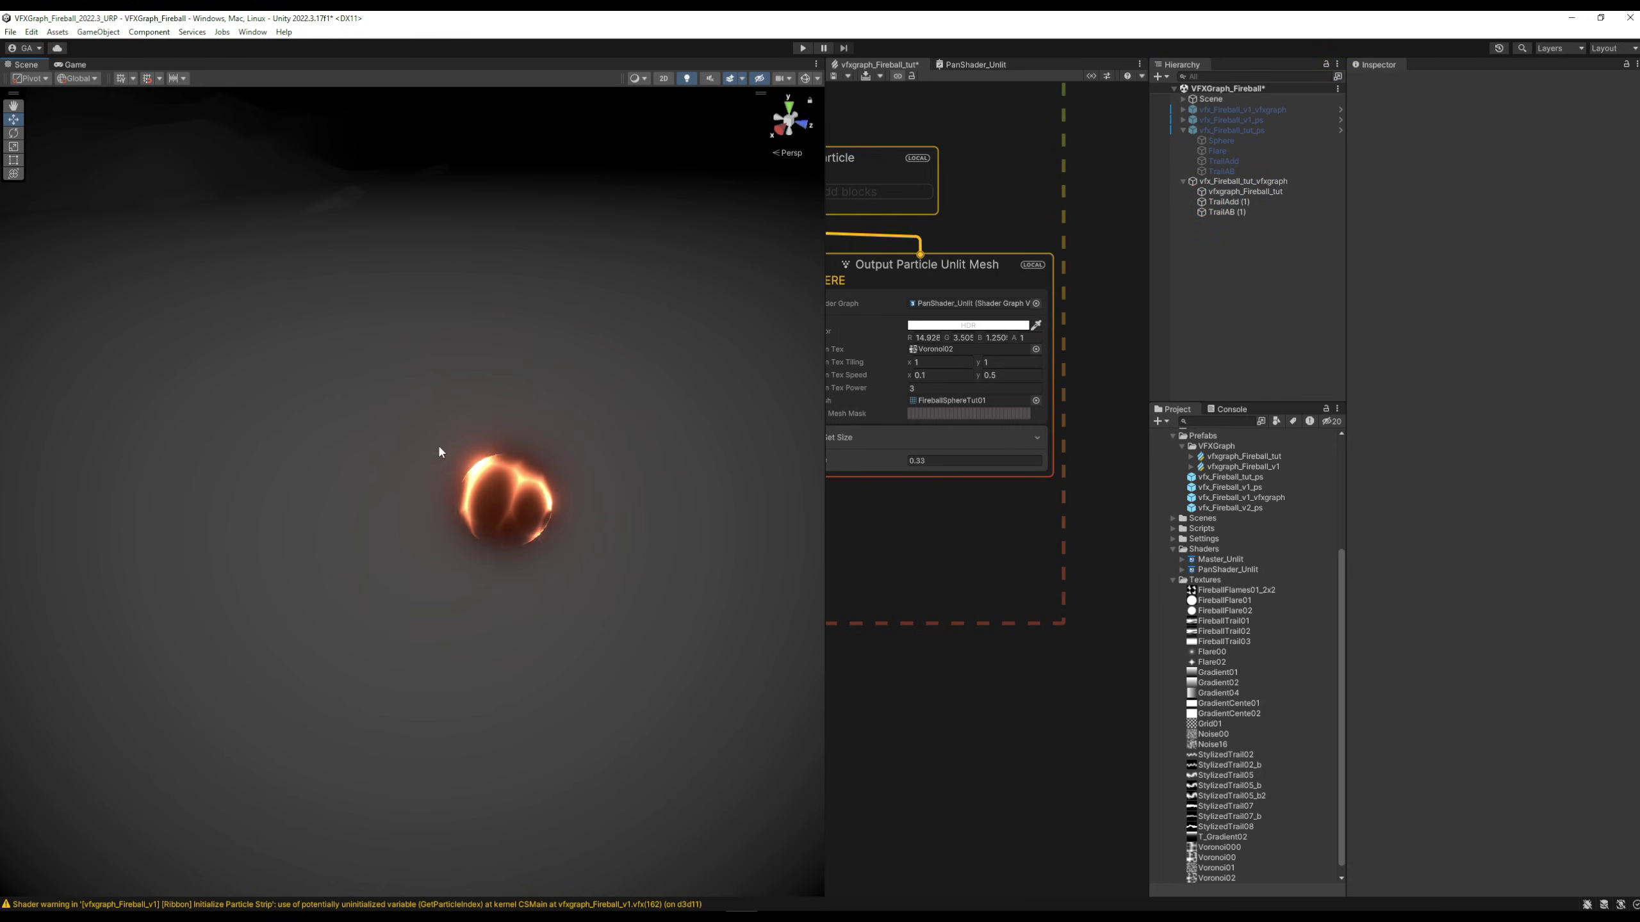
{"action": "left_click_drag", "start_coordinate": [278, 416], "coordinate": [510, 474]}
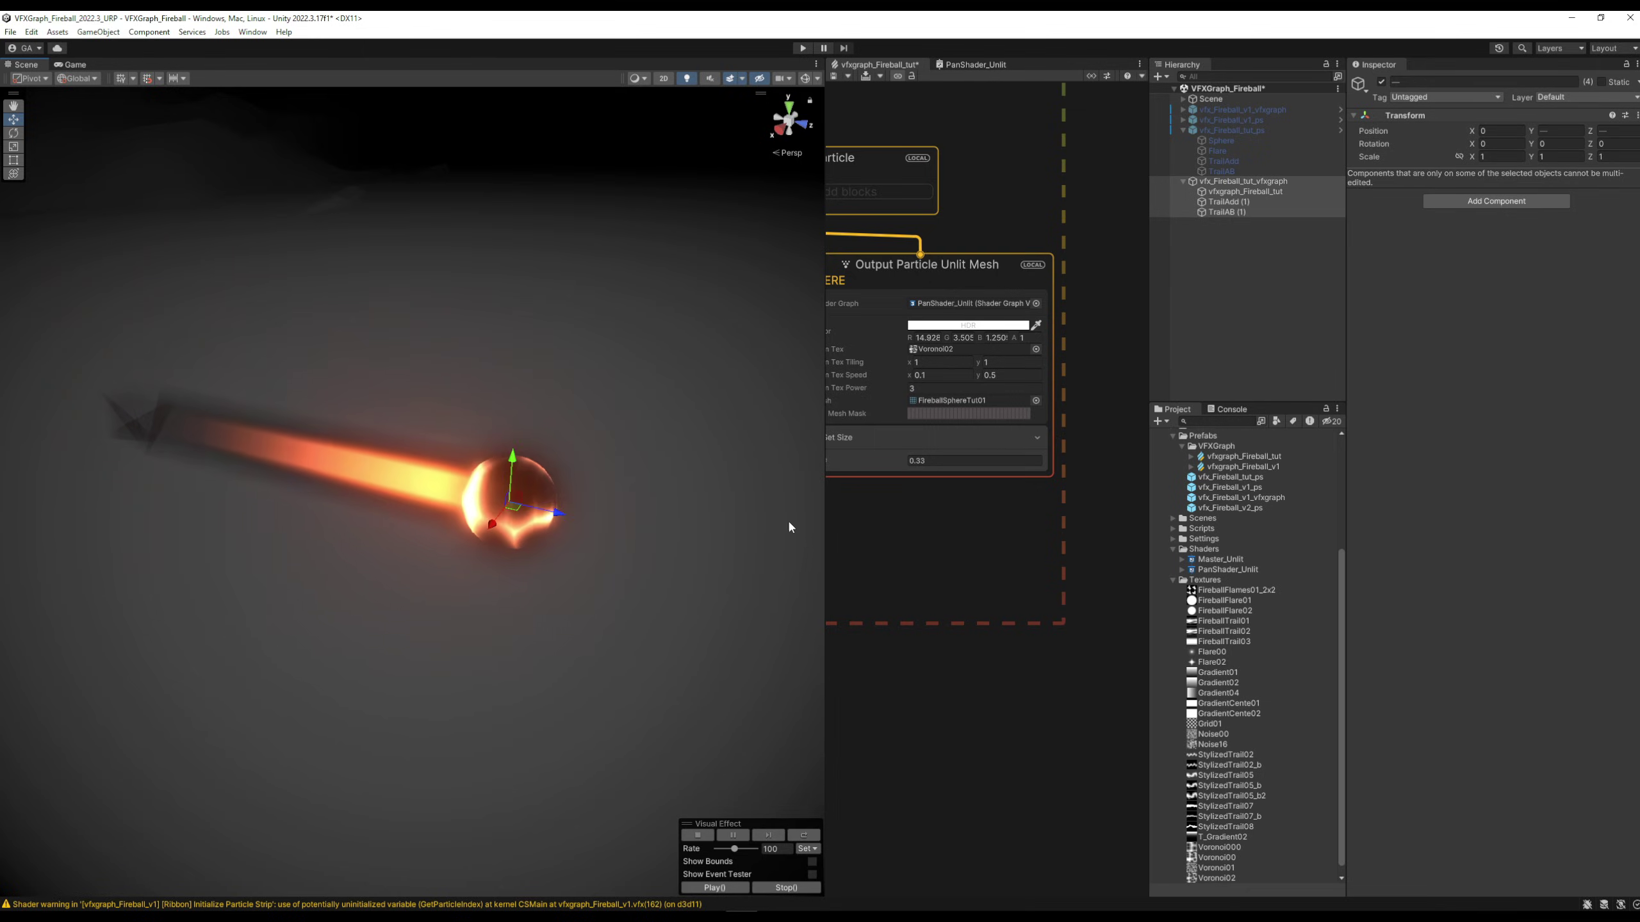
{"action": "left_click", "coordinate": [1298, 317]}
{"action": "key", "text": "ctrl+s"}
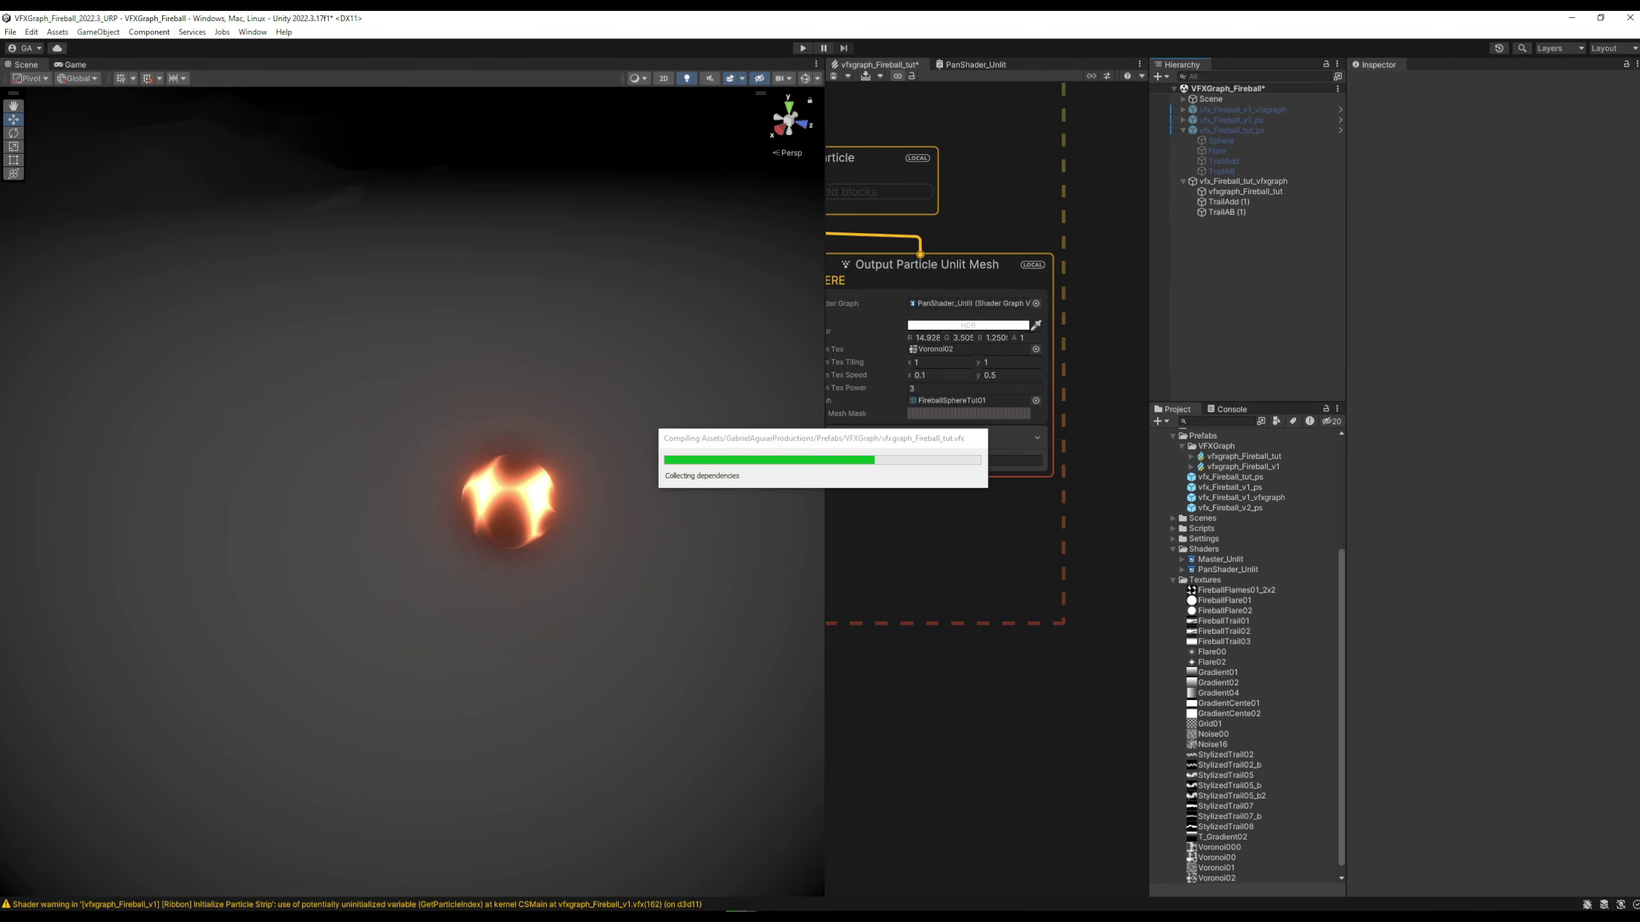